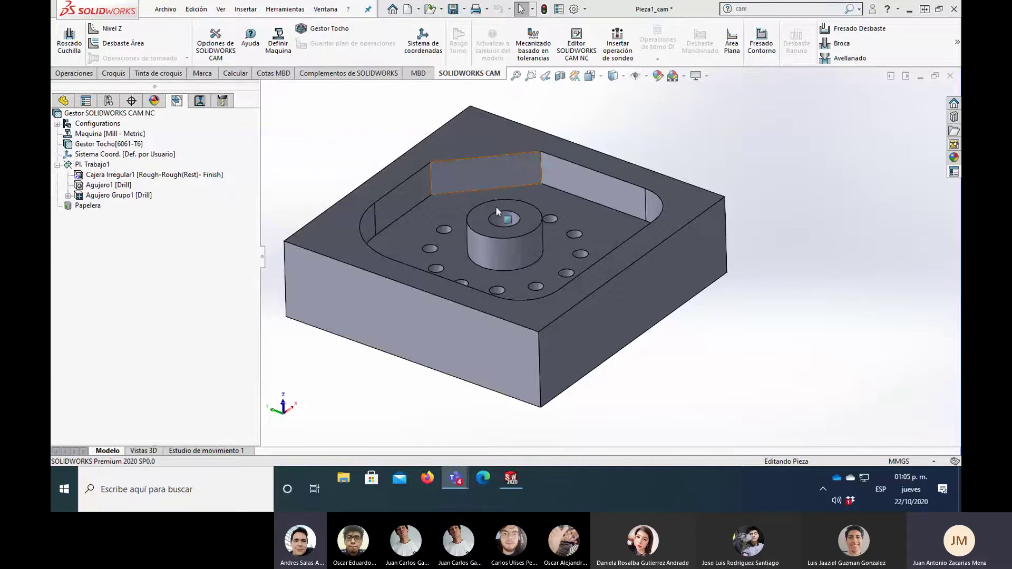
Step: Show the CAM operation tree and select the Pl. Trabajo1 mill setup
{"action": "scroll", "coordinate": [467, 239], "scroll_direction": "up", "scroll_amount": 3}
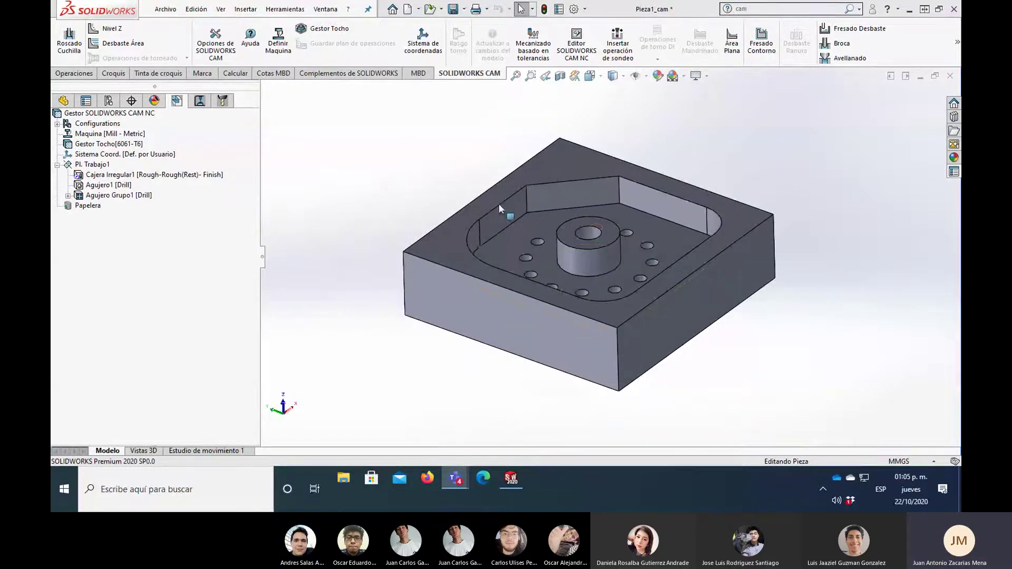
{"action": "mouse_move", "coordinate": [515, 239]}
{"action": "middle_mouse_down"}
{"action": "mouse_move", "coordinate": [577, 176]}
{"action": "mouse_move", "coordinate": [490, 169]}
{"action": "mouse_move", "coordinate": [580, 232]}
{"action": "middle_mouse_up"}
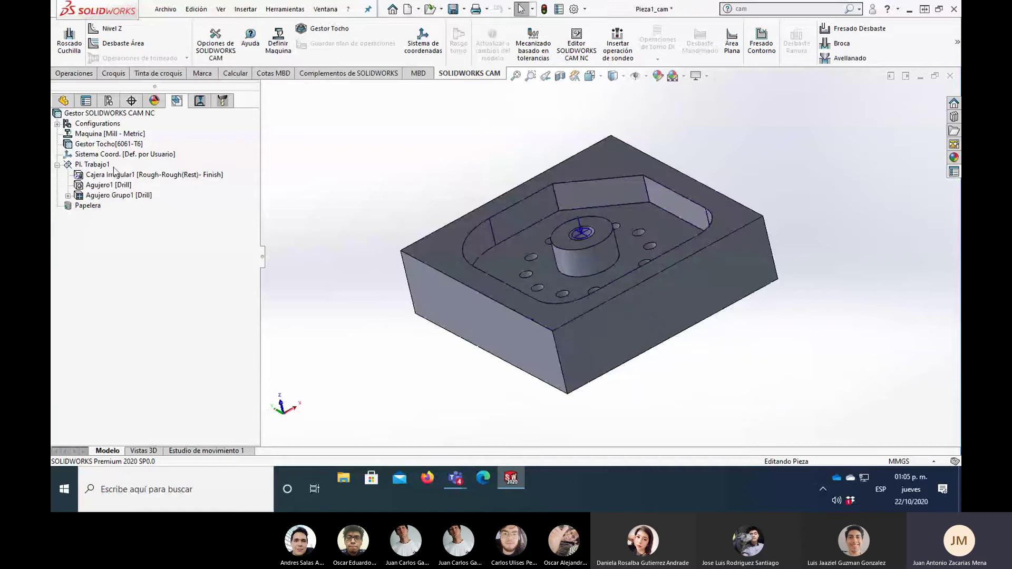
{"action": "left_click", "coordinate": [199, 101]}
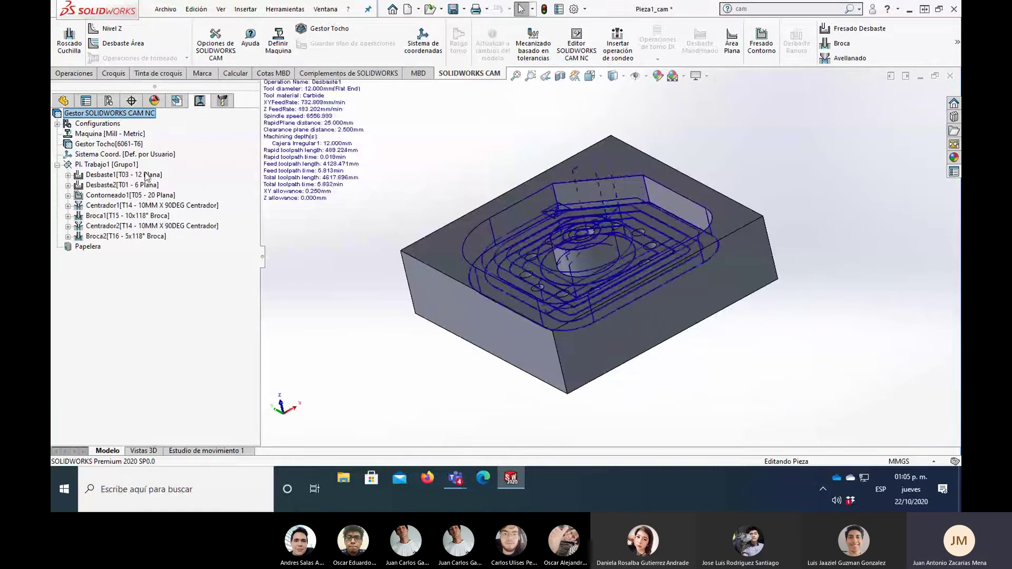
{"action": "left_click", "coordinate": [100, 167]}
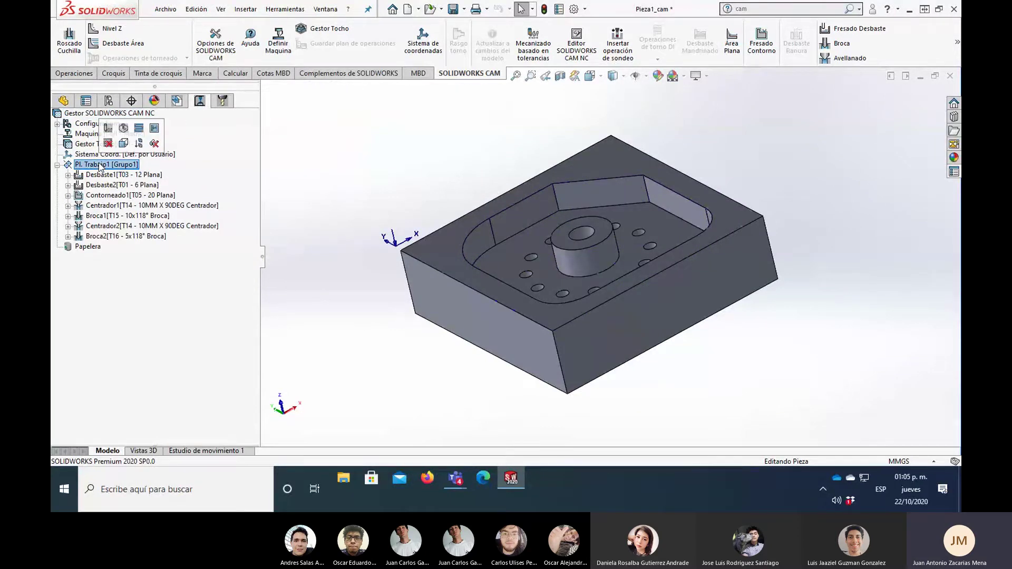
Step: Preview the Desbaste1, Centrador1, Broca2, Contorneado1 and Desbaste2 toolpaths, then reselect Pl. Trabajo1
{"action": "left_click", "coordinate": [106, 174]}
{"action": "left_click", "coordinate": [108, 206]}
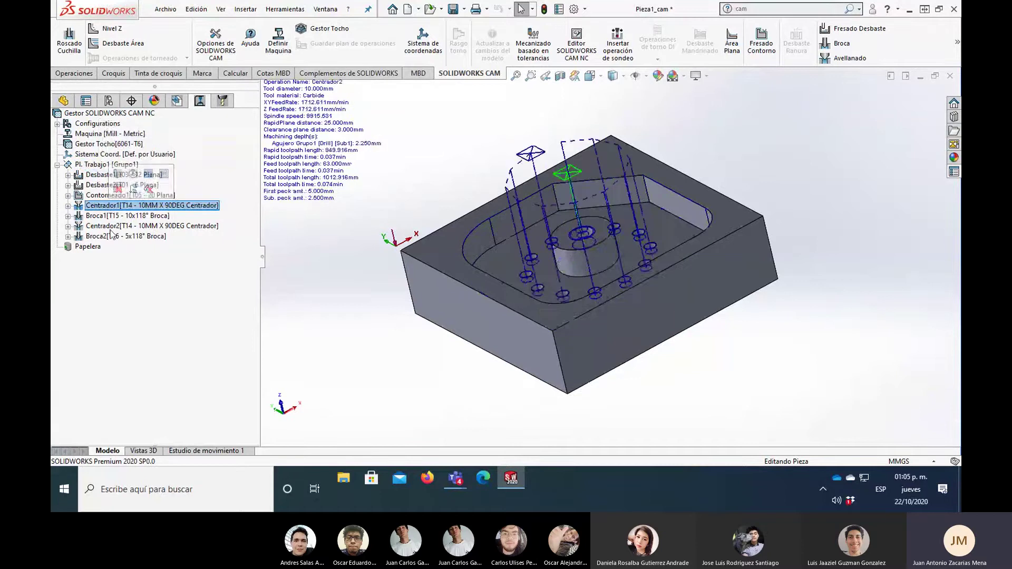
{"action": "left_click", "coordinate": [111, 235]}
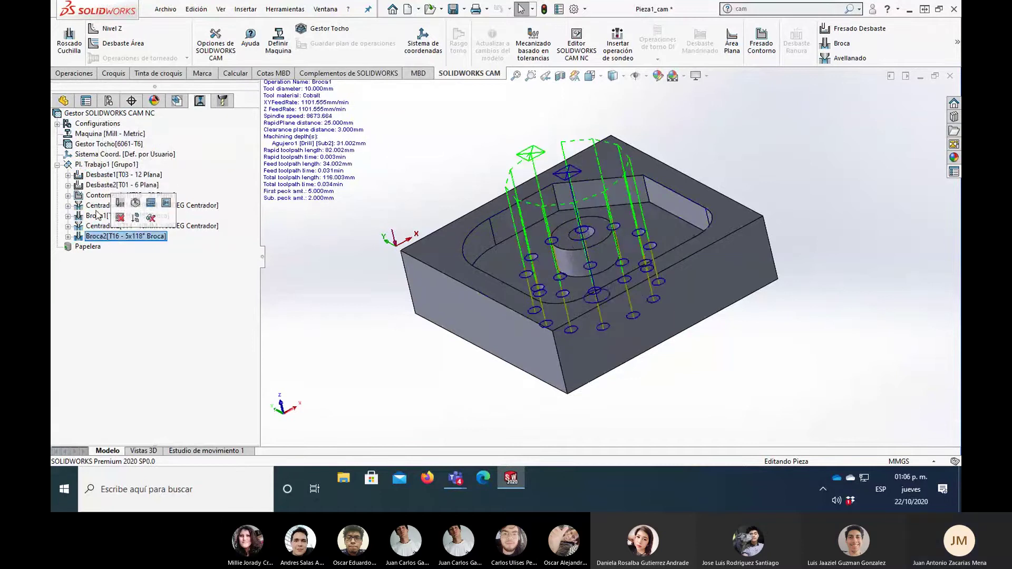
{"action": "left_click", "coordinate": [101, 195]}
{"action": "left_click", "coordinate": [106, 184]}
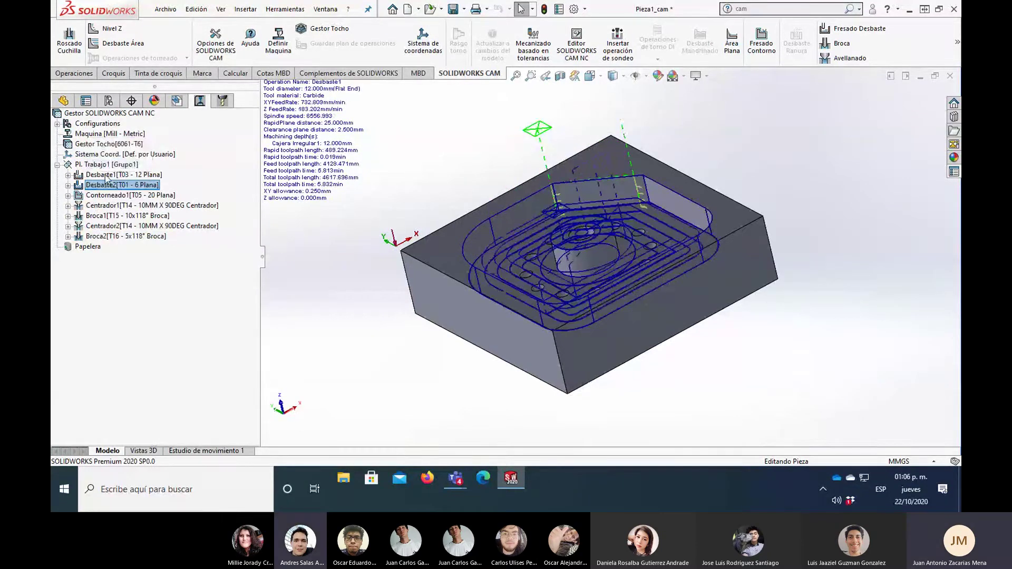
{"action": "left_click", "coordinate": [105, 174]}
{"action": "left_click", "coordinate": [90, 165]}
Step: Post-process Pl. Trabajo1 to CNC Code output Pieza1_cam2.cnc, replacing the existing file
{"action": "right_click", "coordinate": [89, 165]}
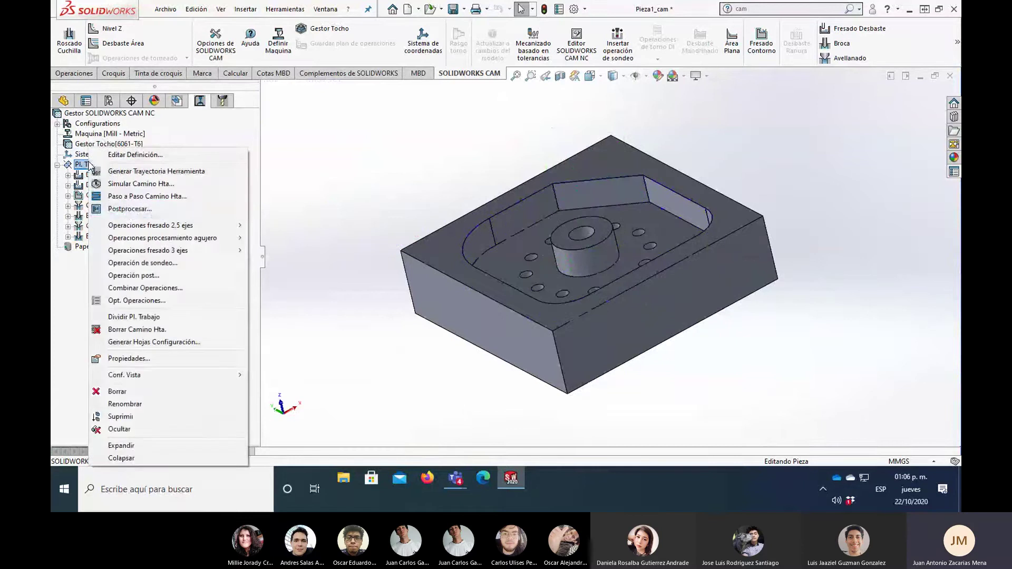
{"action": "left_click", "coordinate": [135, 210]}
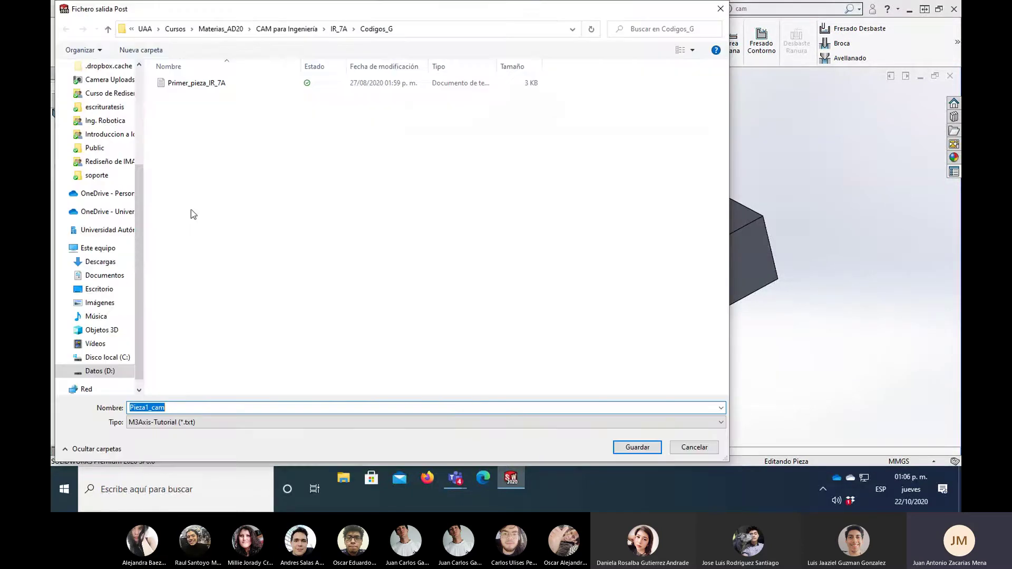
{"action": "left_click", "coordinate": [453, 423]}
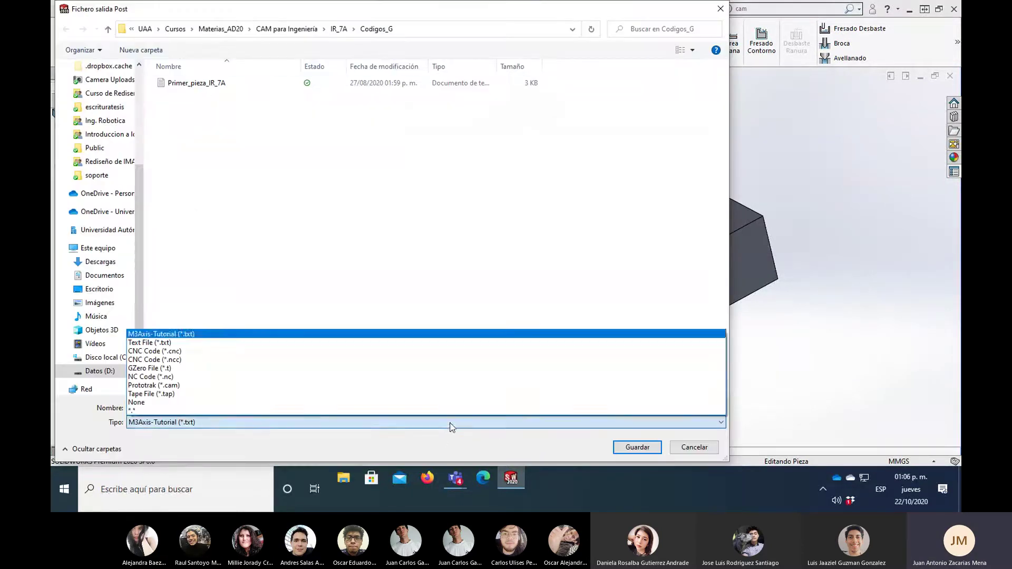
{"action": "left_click", "coordinate": [234, 351]}
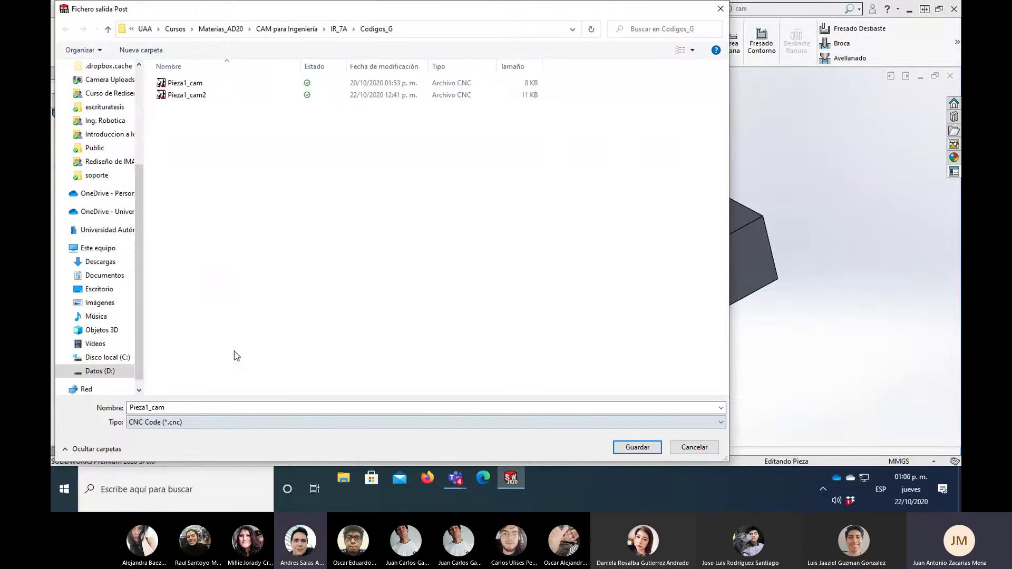
{"action": "left_click", "coordinate": [177, 100]}
{"action": "left_click", "coordinate": [638, 447]}
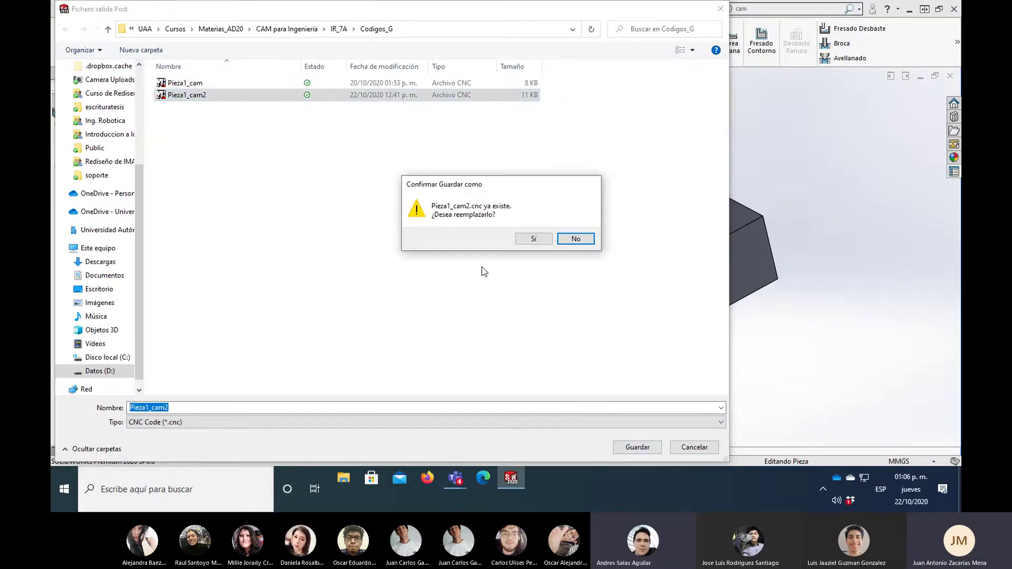
{"action": "left_click", "coordinate": [531, 240]}
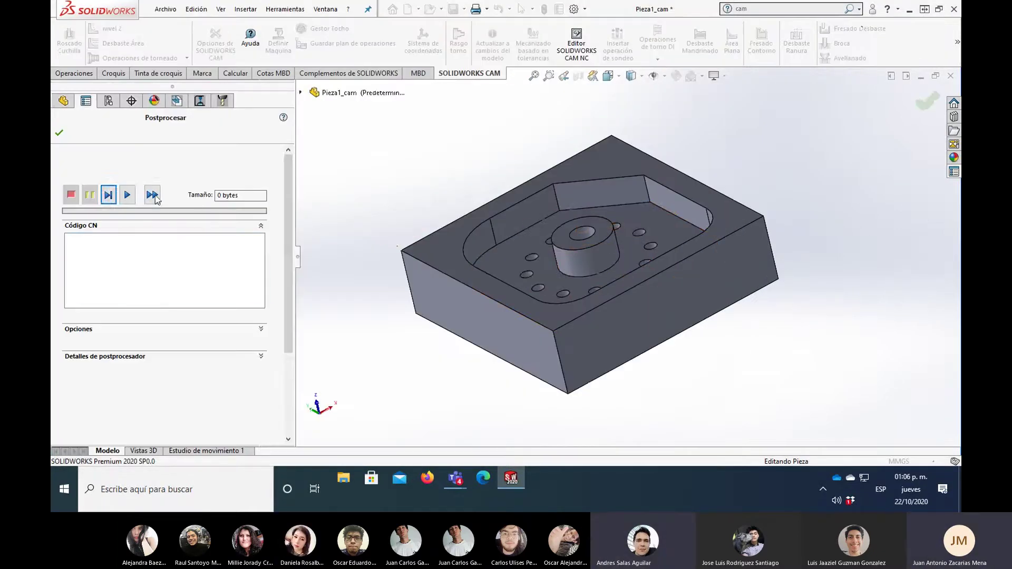
Step: Generate the 8142-byte G-code and have it open in the NC Editor
{"action": "left_click", "coordinate": [153, 195]}
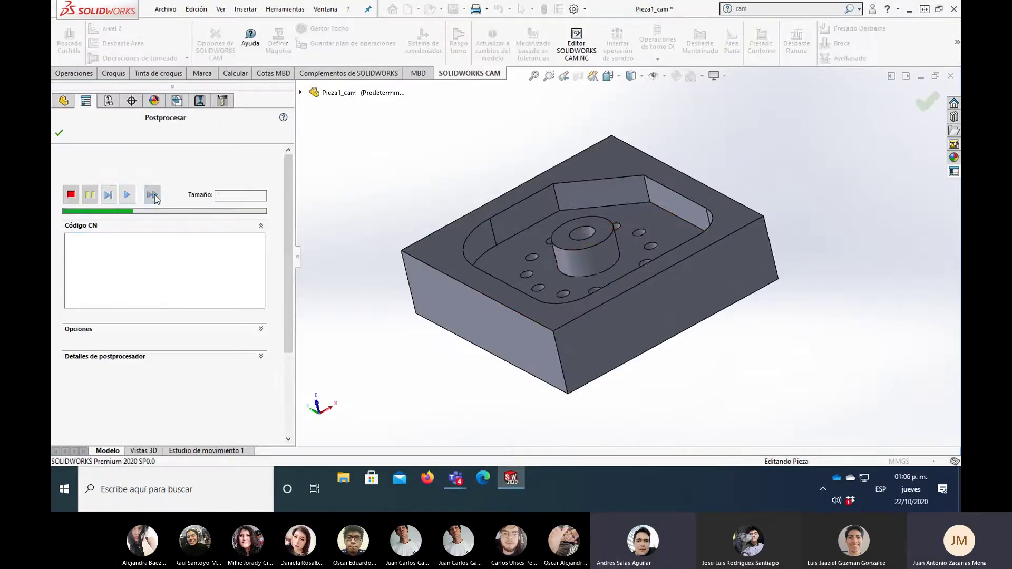
{"action": "left_click", "coordinate": [84, 332]}
{"action": "left_click", "coordinate": [72, 369]}
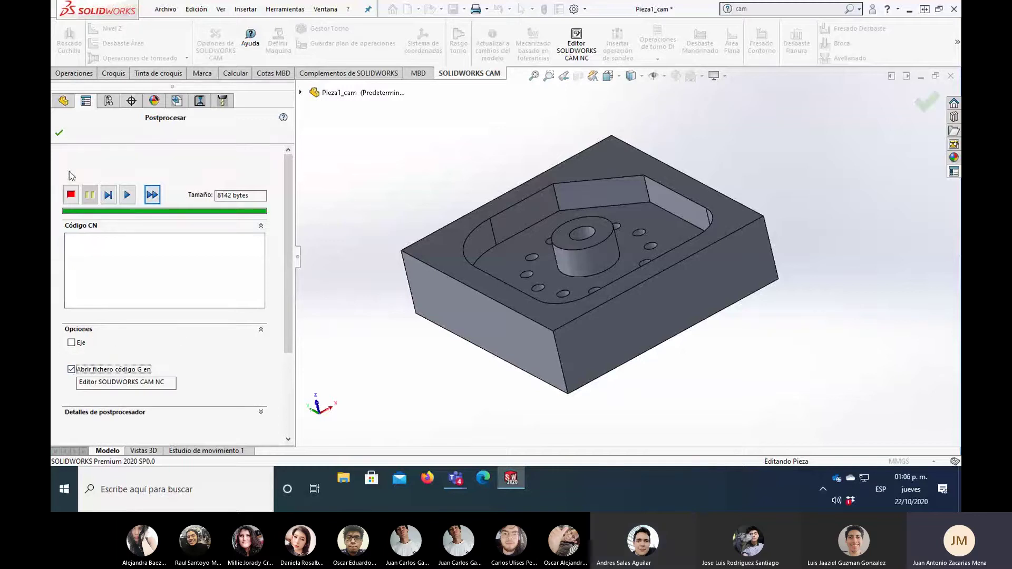
{"action": "left_click", "coordinate": [58, 133]}
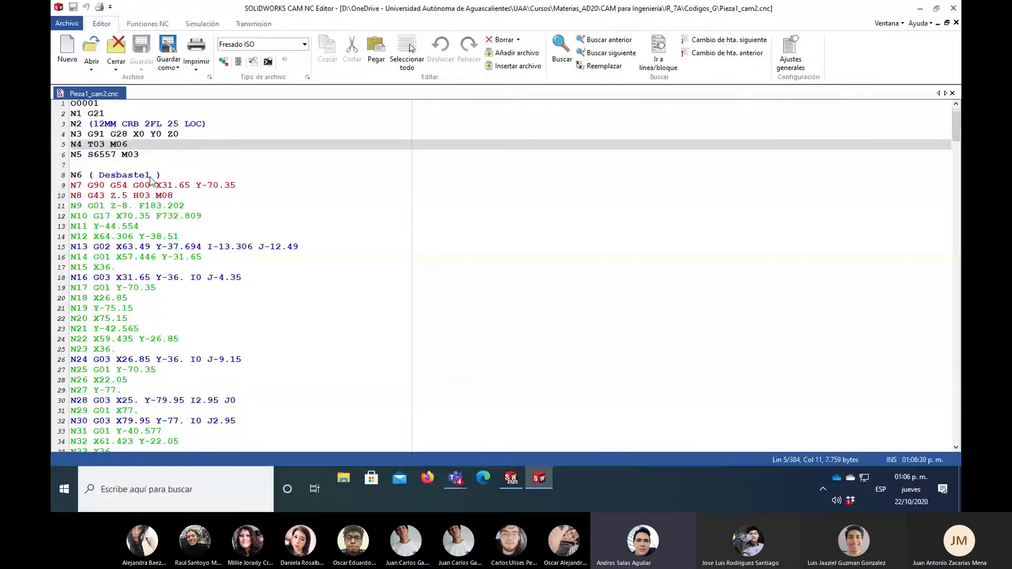
Step: Review the Pieza1_cam2.cnc G-code, highlighting lines 2–6, then close the NC Editor
{"action": "scroll", "coordinate": [152, 180], "scroll_direction": "down", "scroll_amount": 3}
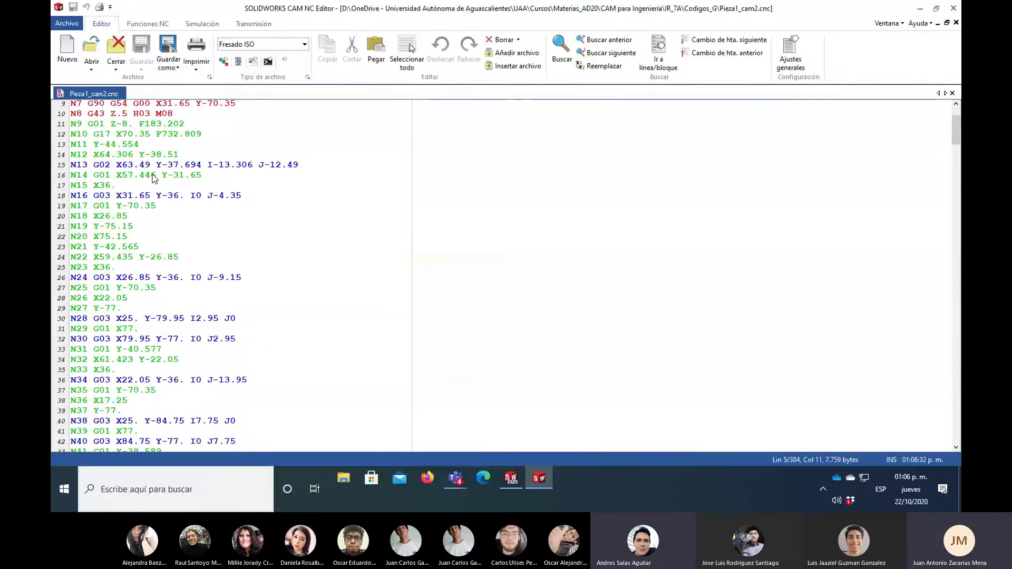
{"action": "scroll", "coordinate": [152, 178], "scroll_direction": "up", "scroll_amount": 3}
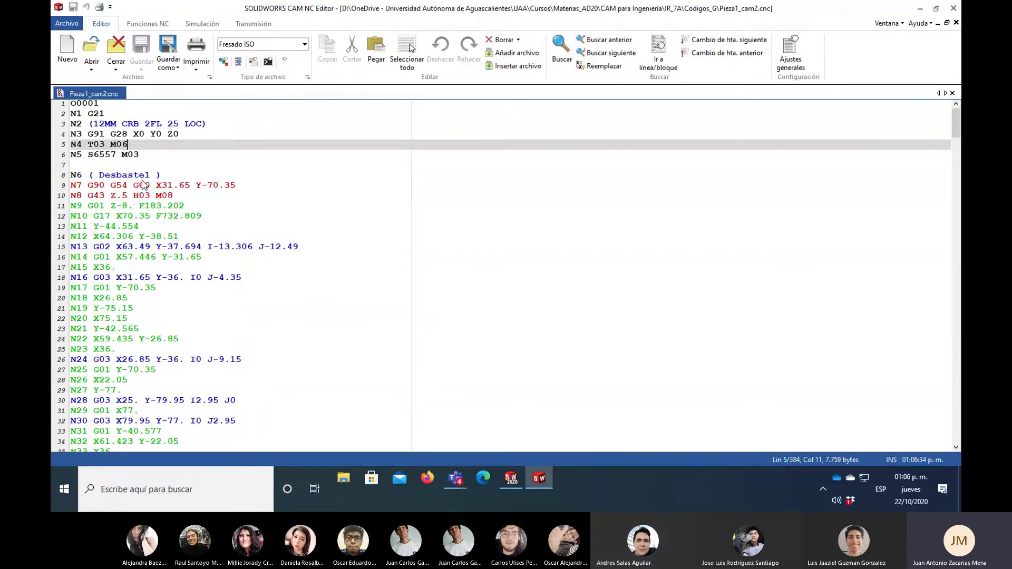
{"action": "scroll", "coordinate": [121, 164], "scroll_direction": "down", "scroll_amount": 1}
{"action": "scroll", "coordinate": [120, 164], "scroll_direction": "up", "scroll_amount": 1}
{"action": "left_click_drag", "start_coordinate": [140, 165], "coordinate": [65, 118]}
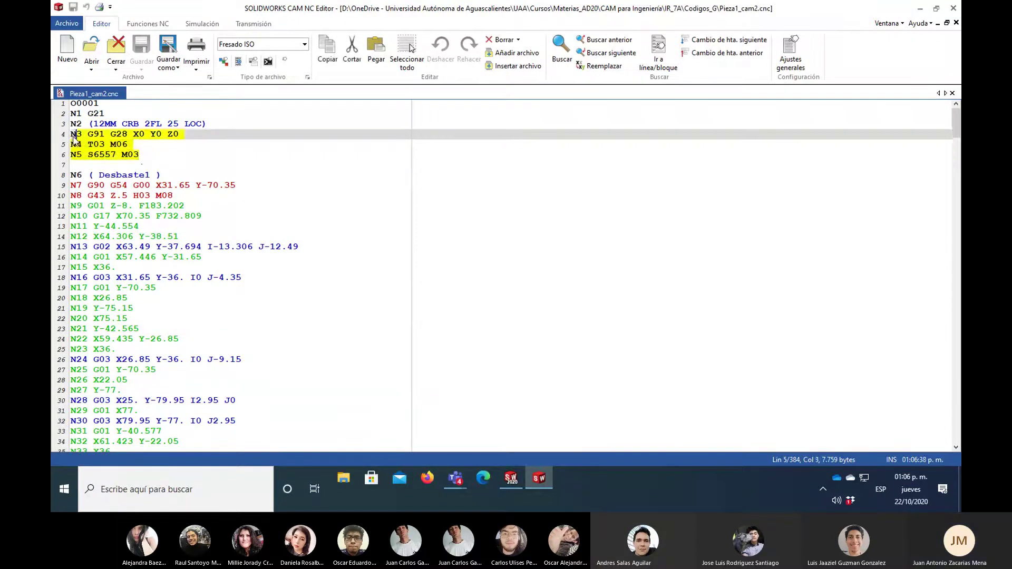
{"action": "left_click", "coordinate": [168, 216]}
{"action": "scroll", "coordinate": [169, 221], "scroll_direction": "down", "scroll_amount": 7}
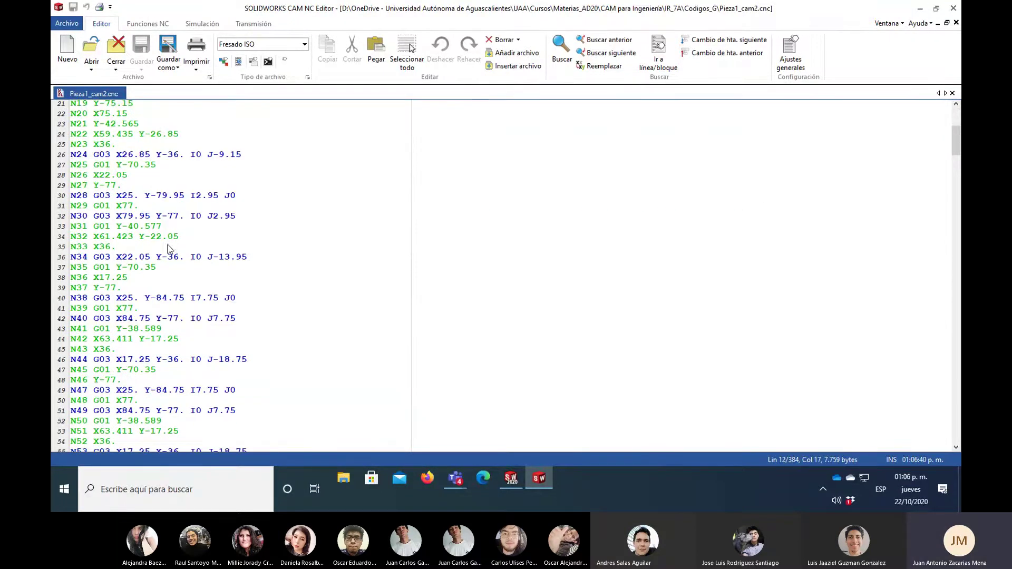
{"action": "left_click", "coordinate": [954, 8]}
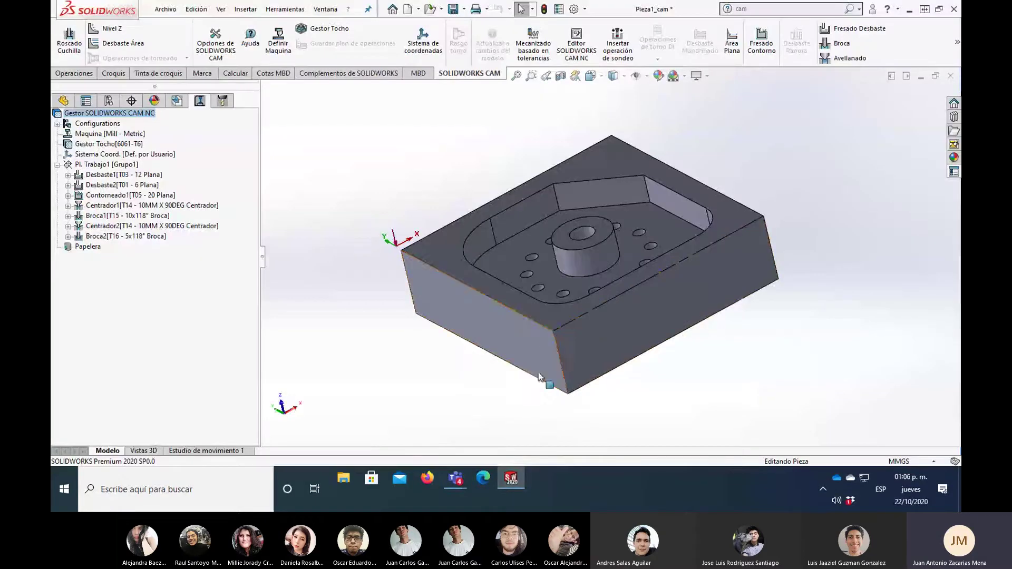
{"action": "mouse_move", "coordinate": [472, 384]}
{"action": "middle_mouse_down"}
{"action": "mouse_move", "coordinate": [518, 254]}
{"action": "mouse_move", "coordinate": [430, 359]}
{"action": "mouse_move", "coordinate": [417, 262]}
{"action": "mouse_move", "coordinate": [481, 350]}
{"action": "mouse_move", "coordinate": [461, 427]}
{"action": "mouse_move", "coordinate": [481, 391]}
{"action": "mouse_move", "coordinate": [476, 348]}
{"action": "mouse_move", "coordinate": [455, 398]}
{"action": "mouse_move", "coordinate": [524, 378]}
{"action": "mouse_move", "coordinate": [401, 369]}
{"action": "mouse_move", "coordinate": [347, 336]}
{"action": "middle_mouse_up"}
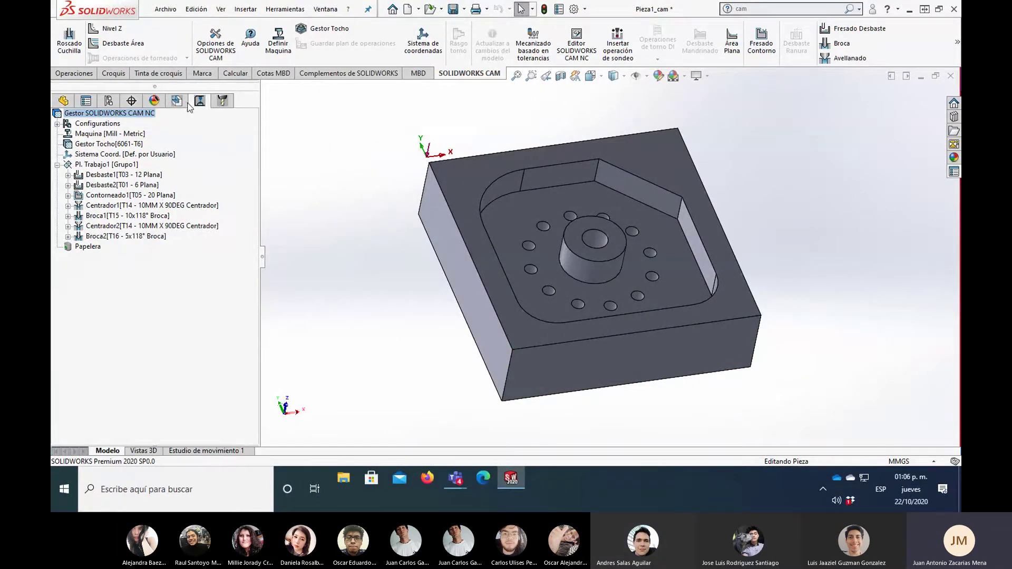
{"action": "left_click", "coordinate": [152, 203]}
{"action": "middle_click_drag", "start_coordinate": [370, 239], "coordinate": [518, 205]}
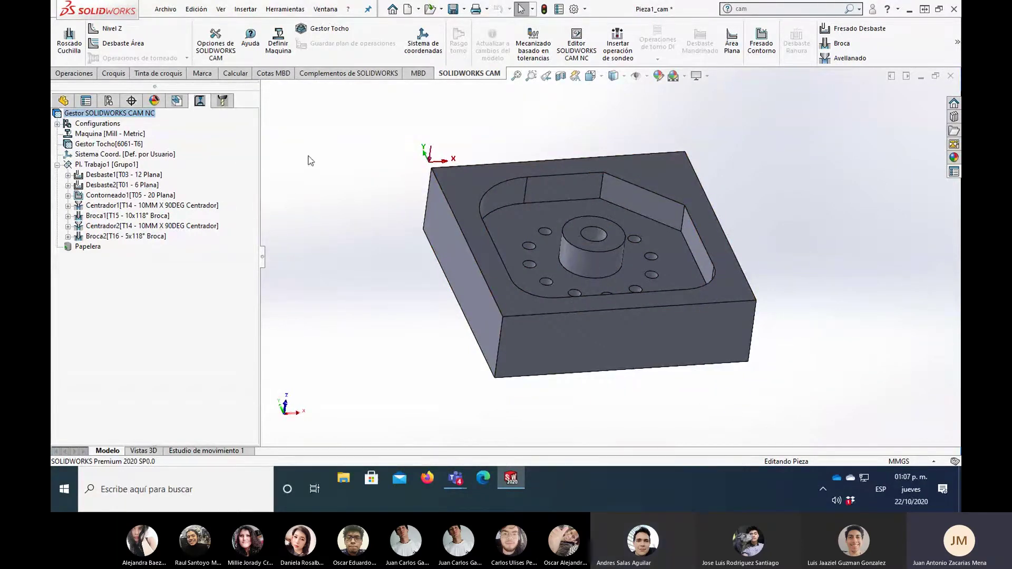
Step: Switch to the CAM feature tree and bring up the Gestor Tocho stock's context menu
{"action": "left_click", "coordinate": [177, 101]}
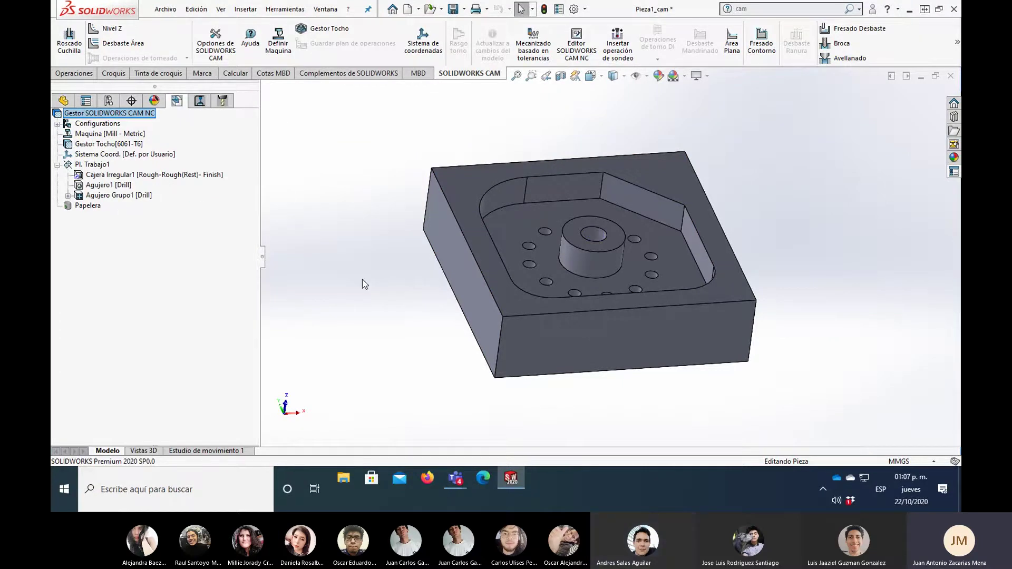
{"action": "mouse_move", "coordinate": [362, 279]}
{"action": "middle_mouse_down"}
{"action": "mouse_move", "coordinate": [380, 237]}
{"action": "mouse_move", "coordinate": [389, 251]}
{"action": "mouse_move", "coordinate": [282, 220]}
{"action": "middle_mouse_up"}
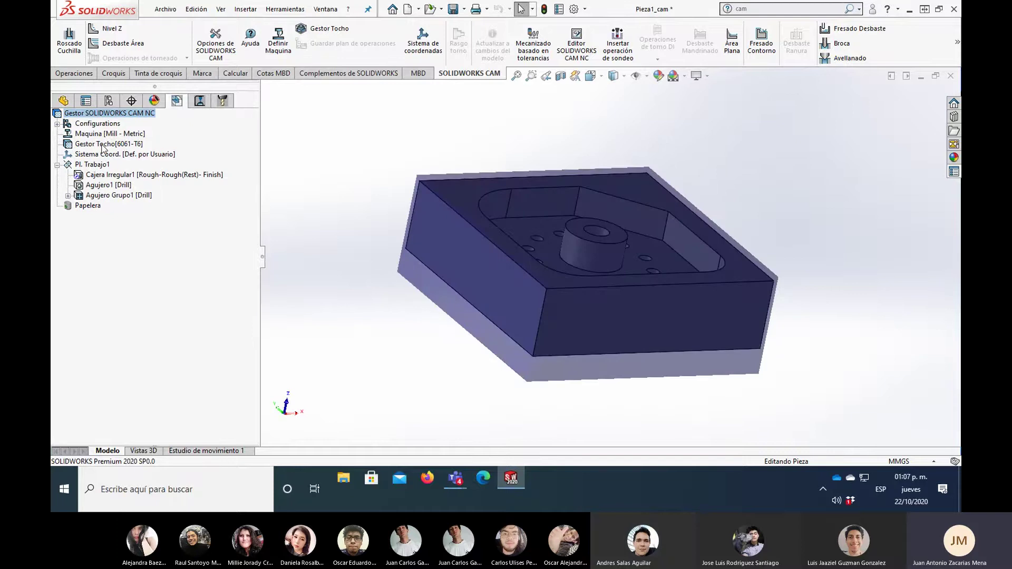
{"action": "left_click", "coordinate": [104, 148]}
{"action": "right_click", "coordinate": [104, 148]}
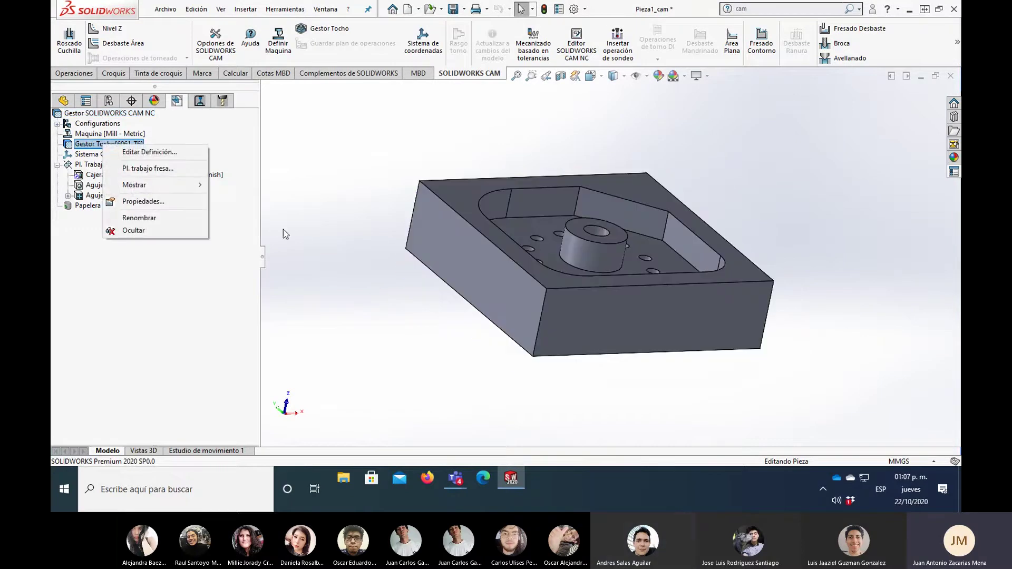
Step: Orbit the part from below, the side and above to inspect the pocket and boss
{"action": "mouse_move", "coordinate": [466, 292]}
{"action": "middle_mouse_down"}
{"action": "mouse_move", "coordinate": [507, 311]}
{"action": "mouse_move", "coordinate": [540, 257]}
{"action": "mouse_move", "coordinate": [526, 266]}
{"action": "middle_mouse_up"}
{"action": "scroll", "coordinate": [530, 324], "scroll_direction": "down", "scroll_amount": 5}
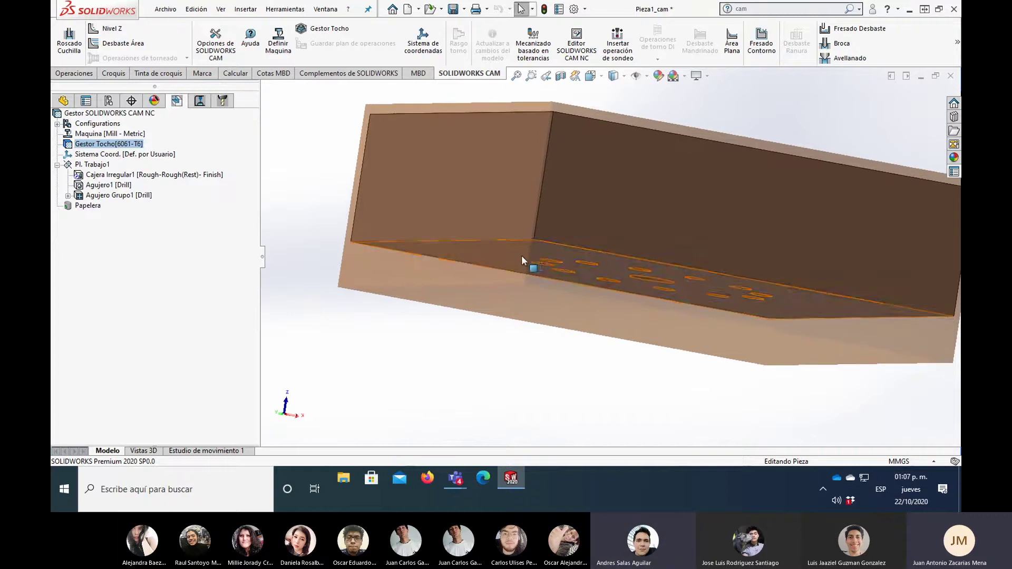
{"action": "mouse_move", "coordinate": [526, 266]}
{"action": "middle_mouse_down"}
{"action": "mouse_move", "coordinate": [515, 270]}
{"action": "mouse_move", "coordinate": [548, 270]}
{"action": "mouse_move", "coordinate": [549, 285]}
{"action": "middle_mouse_up"}
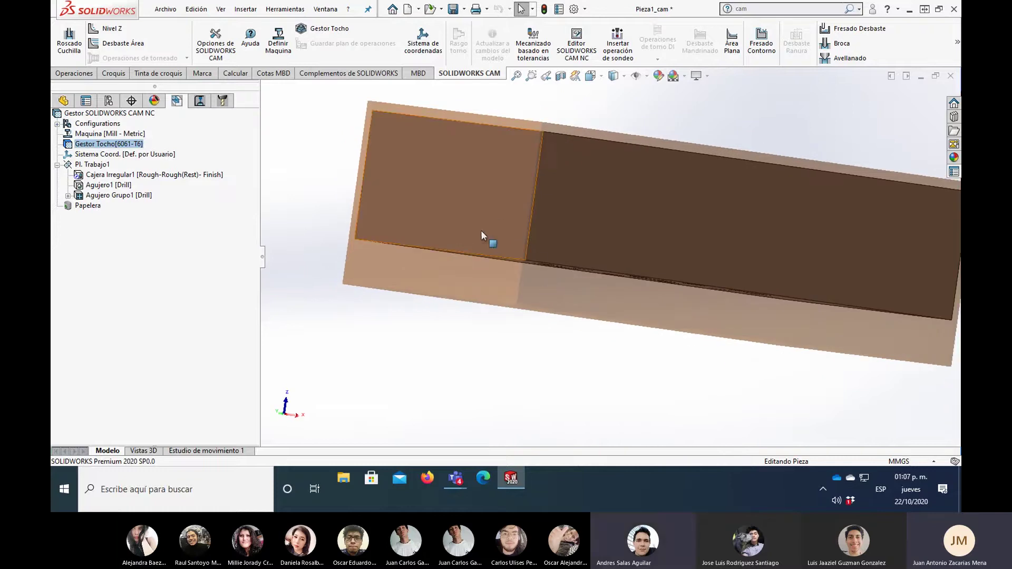
{"action": "middle_click_drag", "start_coordinate": [529, 214], "coordinate": [515, 267]}
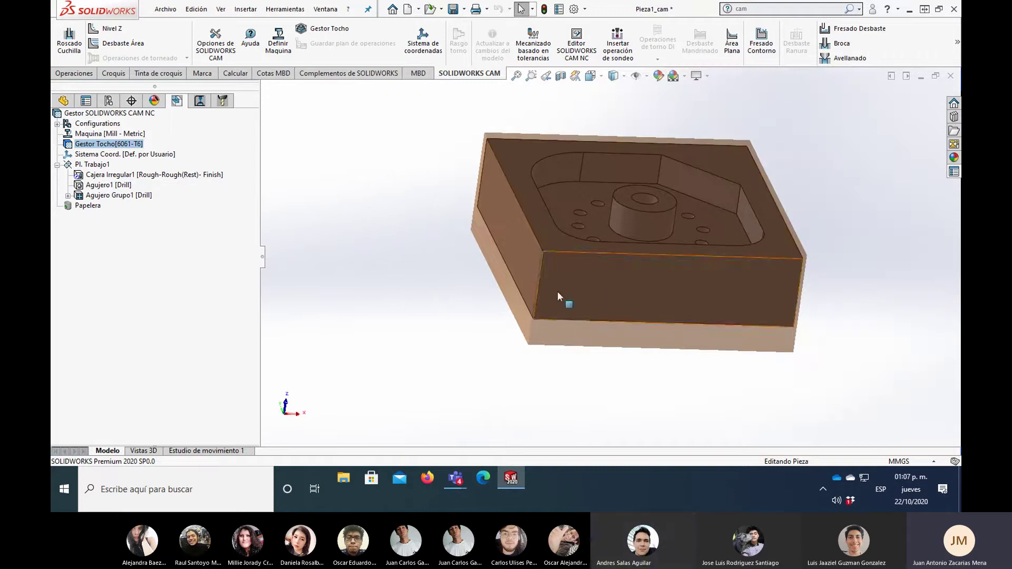
{"action": "middle_click_drag", "start_coordinate": [558, 292], "coordinate": [613, 284]}
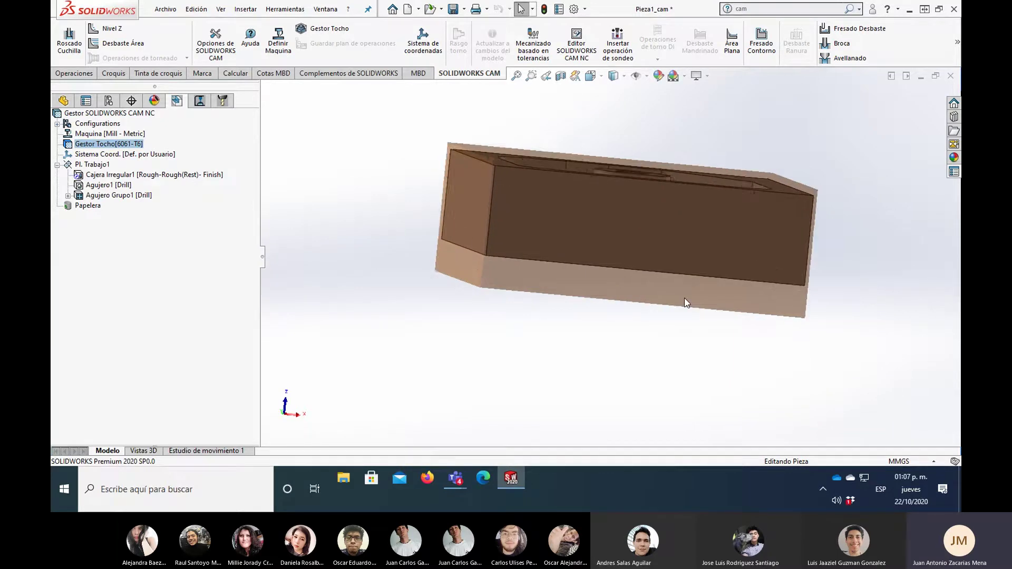
{"action": "middle_click_drag", "start_coordinate": [684, 299], "coordinate": [670, 289], "text": "ctrl"}
{"action": "middle_click_drag", "start_coordinate": [458, 285], "coordinate": [459, 332]}
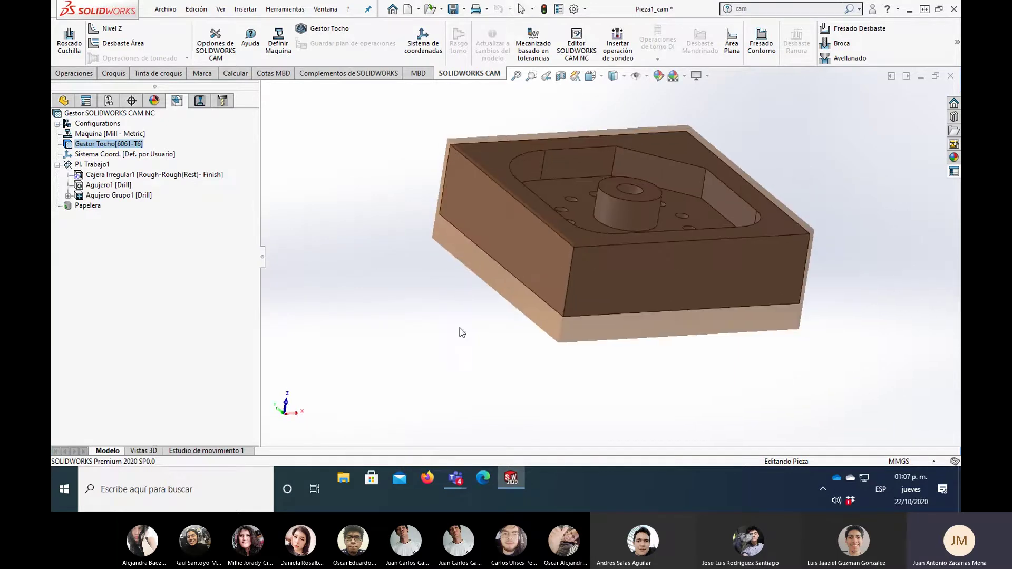
Step: Reopen the stock's context menu after dismissing it once
{"action": "right_click", "coordinate": [131, 150]}
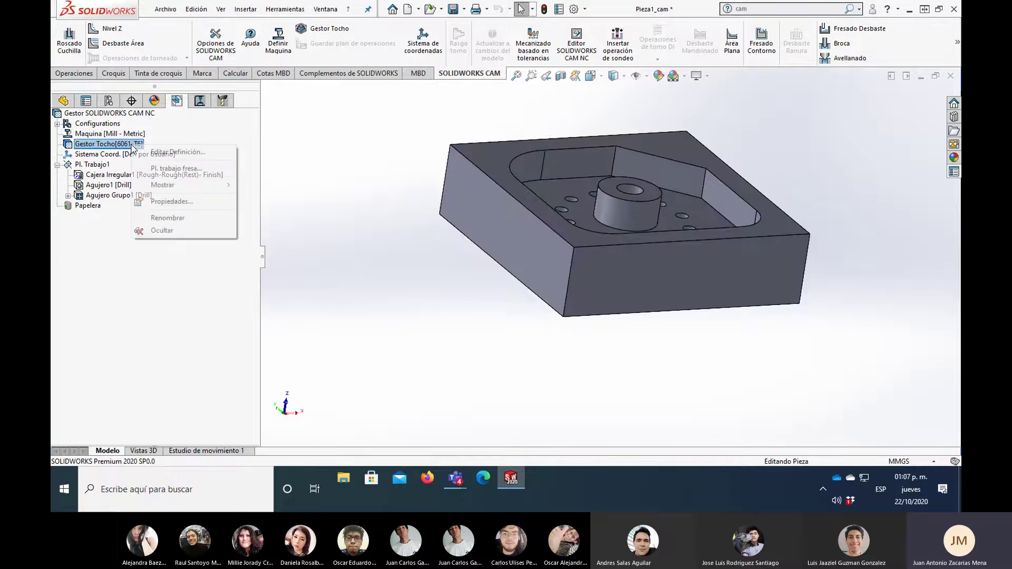
{"action": "key", "text": "Escape"}
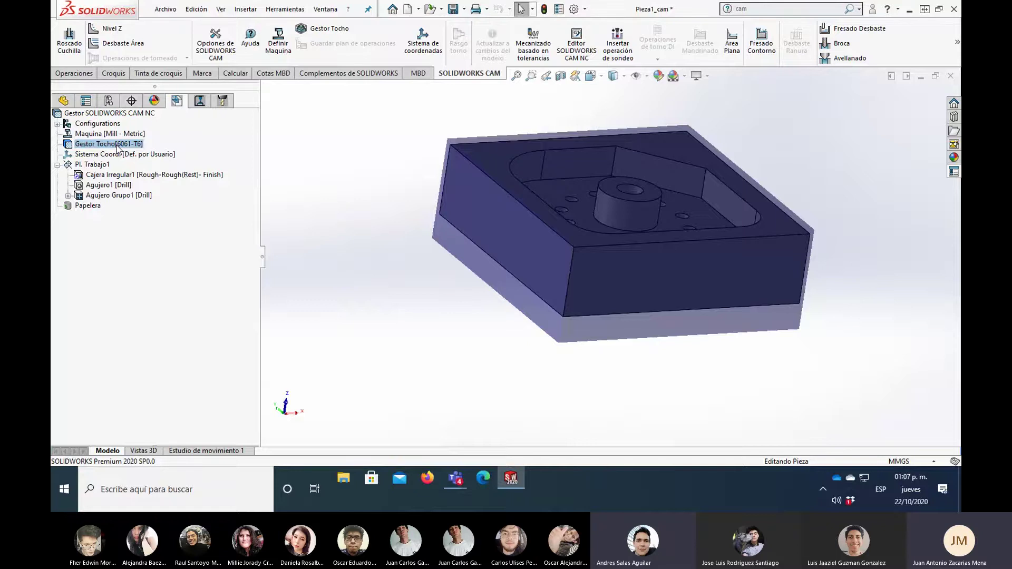
{"action": "right_click", "coordinate": [150, 145]}
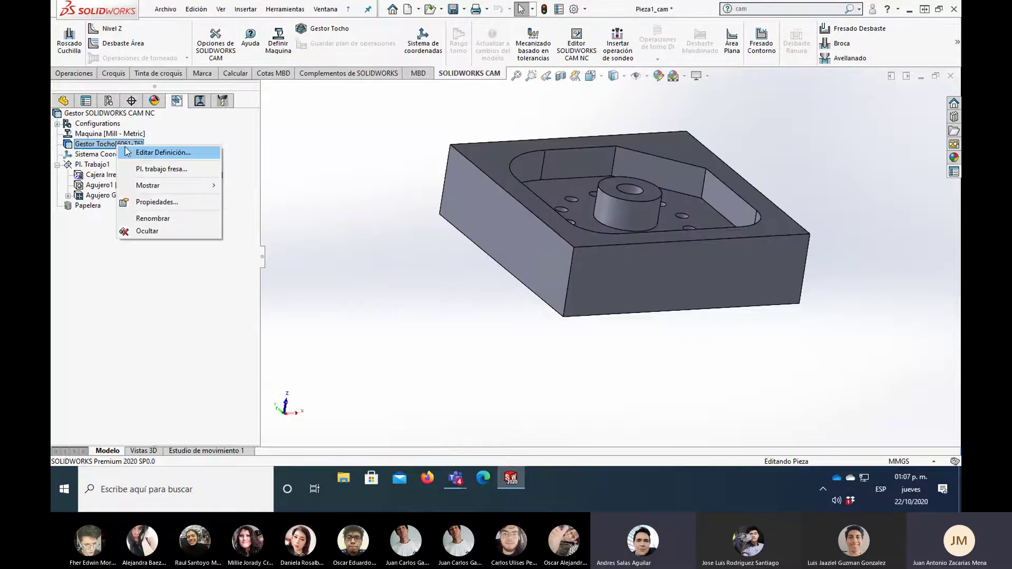
Step: Edit the 6061-T6 stock definition and orbit the block to review its offsets
{"action": "left_click", "coordinate": [211, 153]}
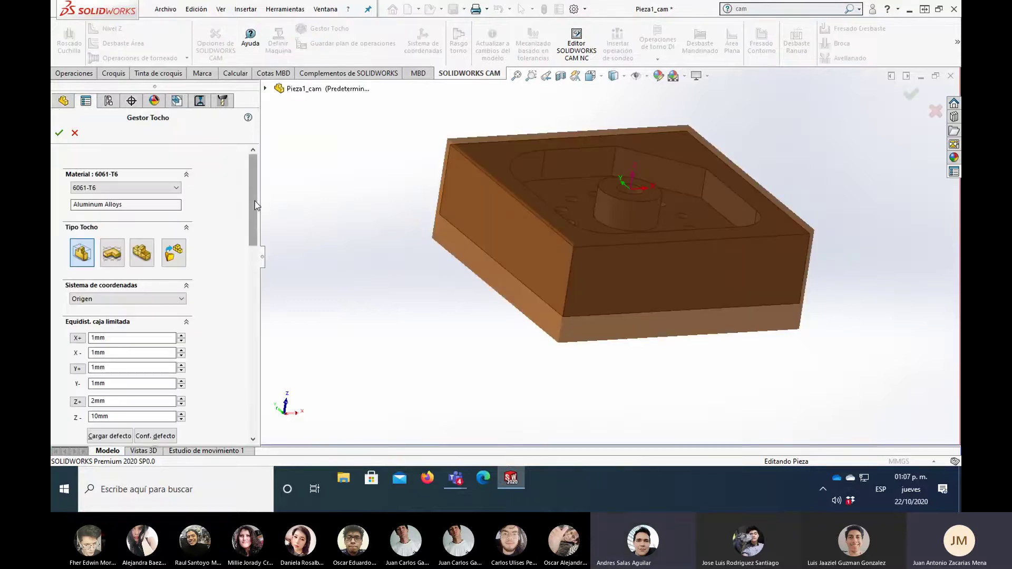
{"action": "left_click_drag", "start_coordinate": [255, 201], "coordinate": [266, 247]}
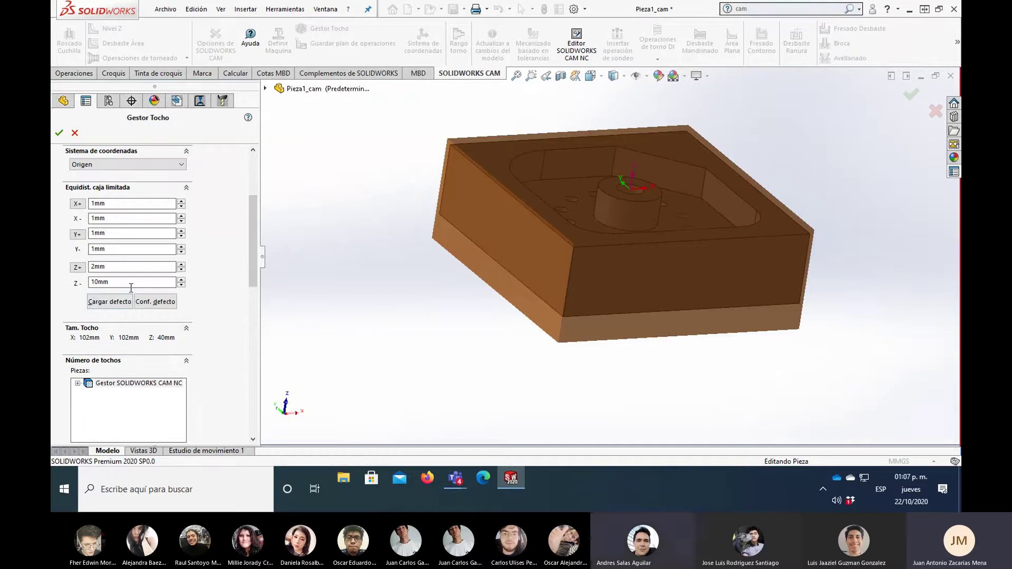
{"action": "middle_click_drag", "start_coordinate": [387, 315], "coordinate": [384, 262]}
{"action": "scroll", "coordinate": [453, 264], "scroll_direction": "down", "scroll_amount": 5}
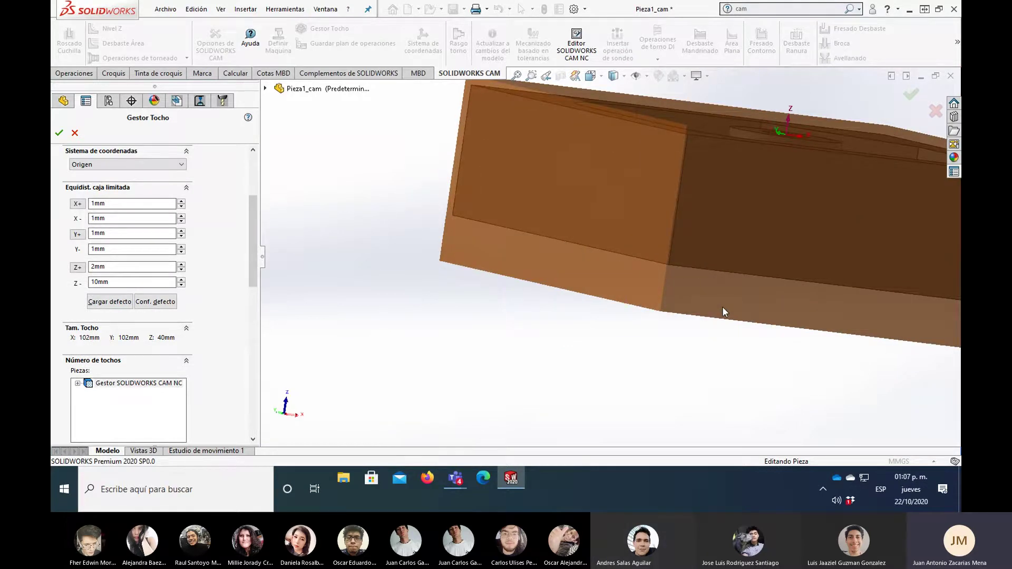
{"action": "mouse_move", "coordinate": [773, 335]}
{"action": "middle_mouse_down"}
{"action": "mouse_move", "coordinate": [757, 332]}
{"action": "mouse_move", "coordinate": [797, 328]}
{"action": "middle_mouse_up"}
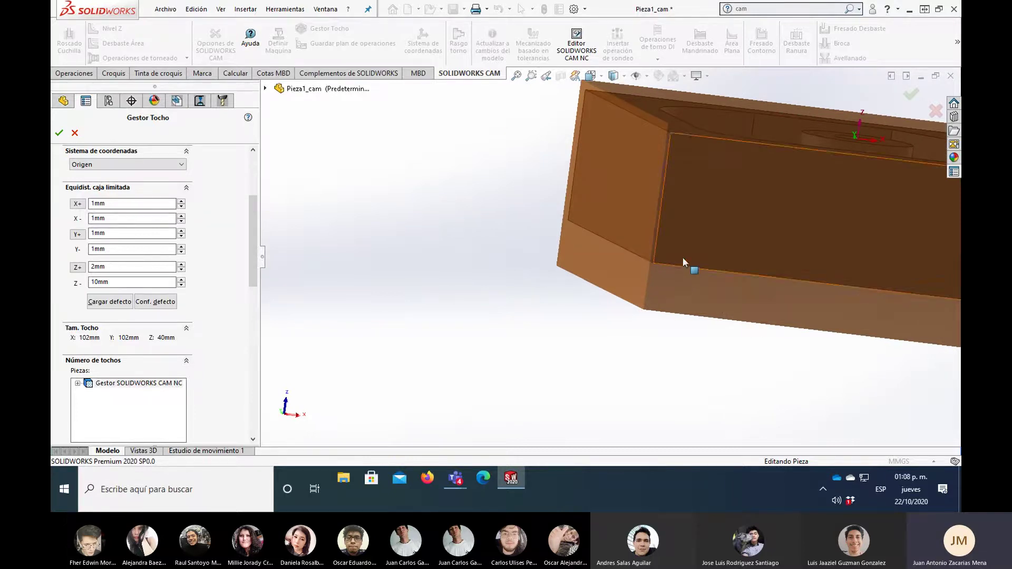
{"action": "middle_click_drag", "start_coordinate": [685, 259], "coordinate": [697, 210]}
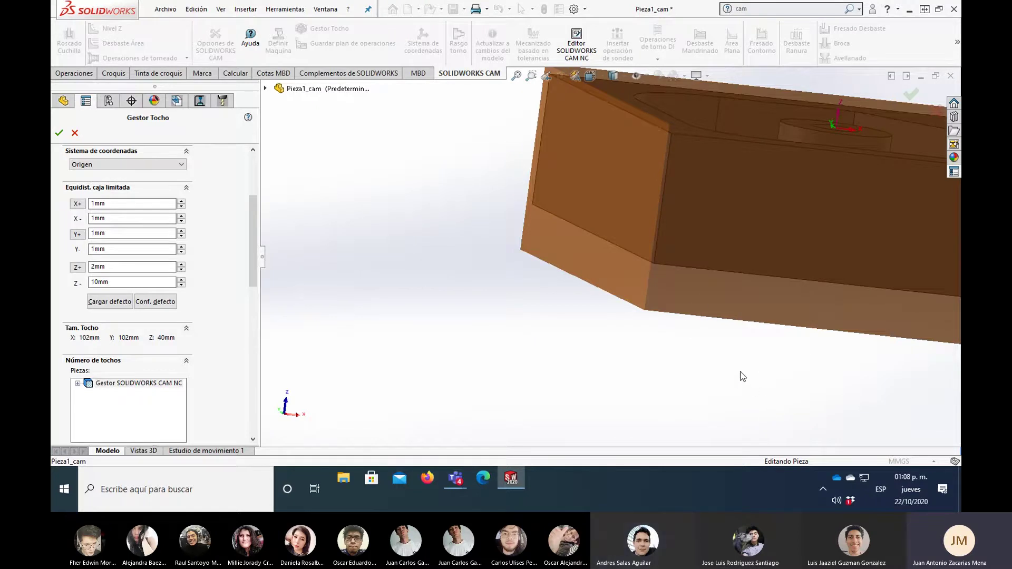
{"action": "middle_click_drag", "start_coordinate": [768, 352], "coordinate": [741, 334]}
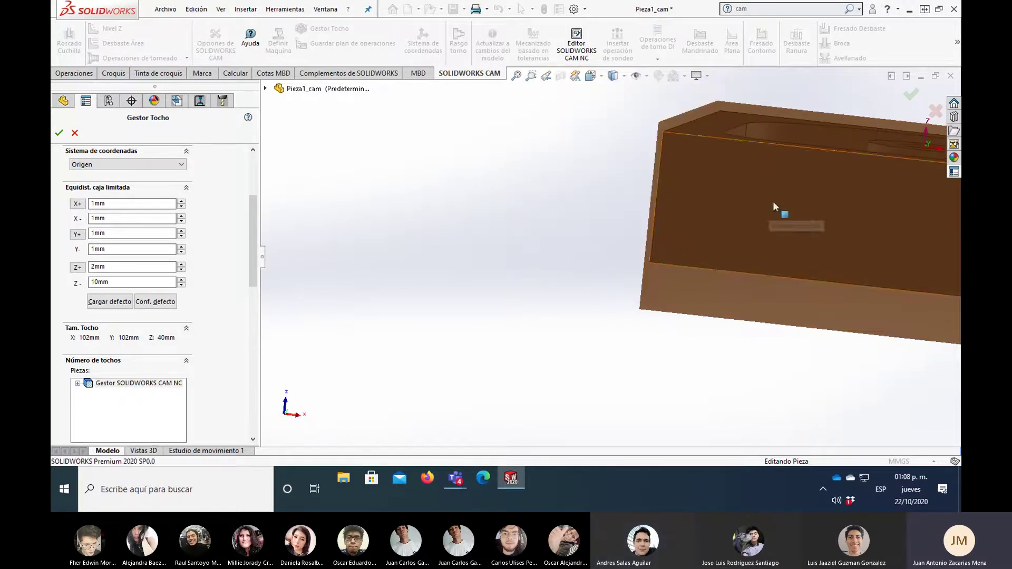
{"action": "middle_click_drag", "start_coordinate": [773, 201], "coordinate": [752, 241]}
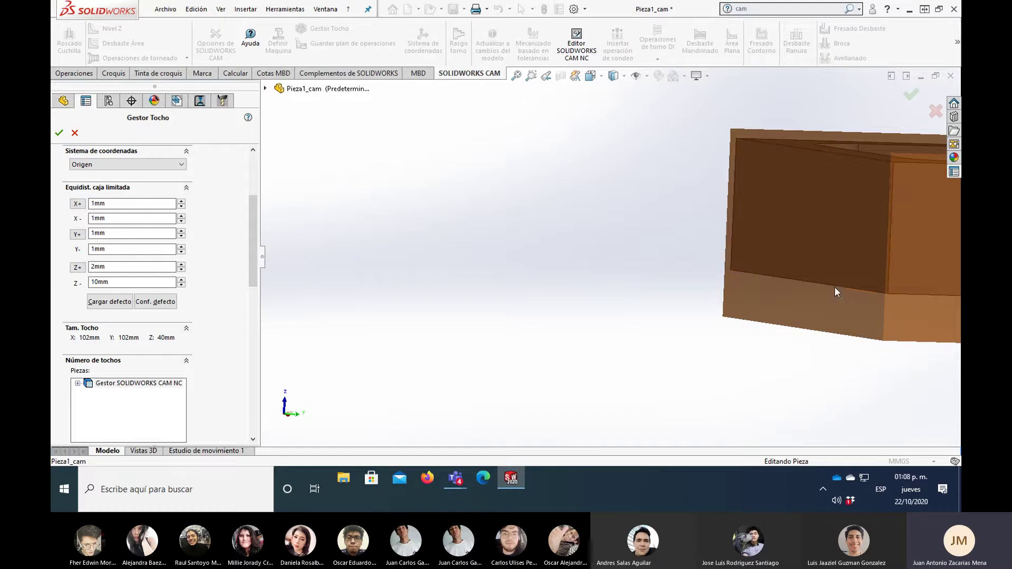
Step: Inspect the 102×102×40 mm stock around the pocket and boss, then accept it
{"action": "middle_click_drag", "start_coordinate": [759, 174], "coordinate": [868, 324]}
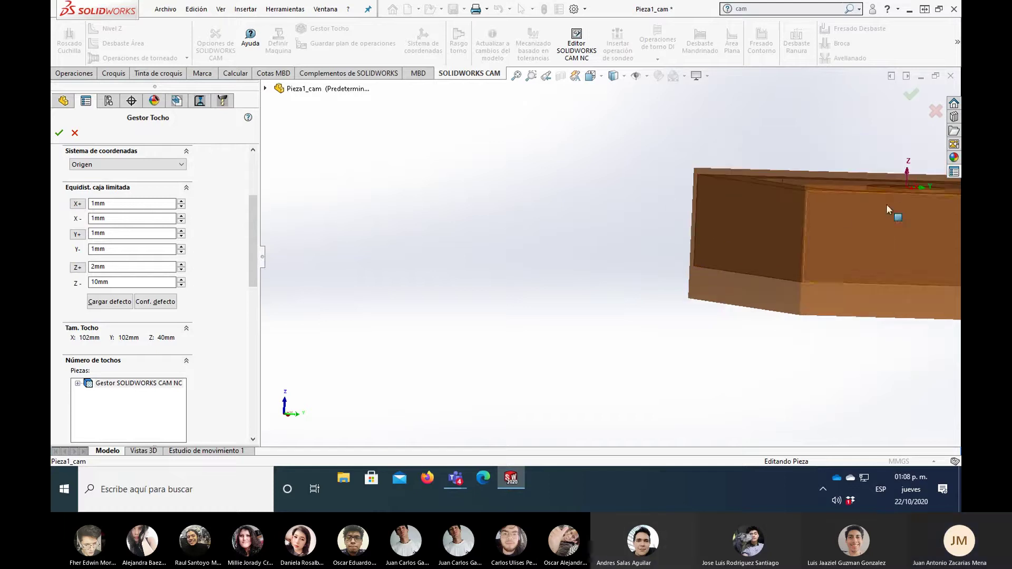
{"action": "mouse_move", "coordinate": [849, 281]}
{"action": "middle_mouse_down"}
{"action": "mouse_move", "coordinate": [767, 274]}
{"action": "mouse_move", "coordinate": [828, 250]}
{"action": "mouse_move", "coordinate": [638, 315]}
{"action": "middle_mouse_up"}
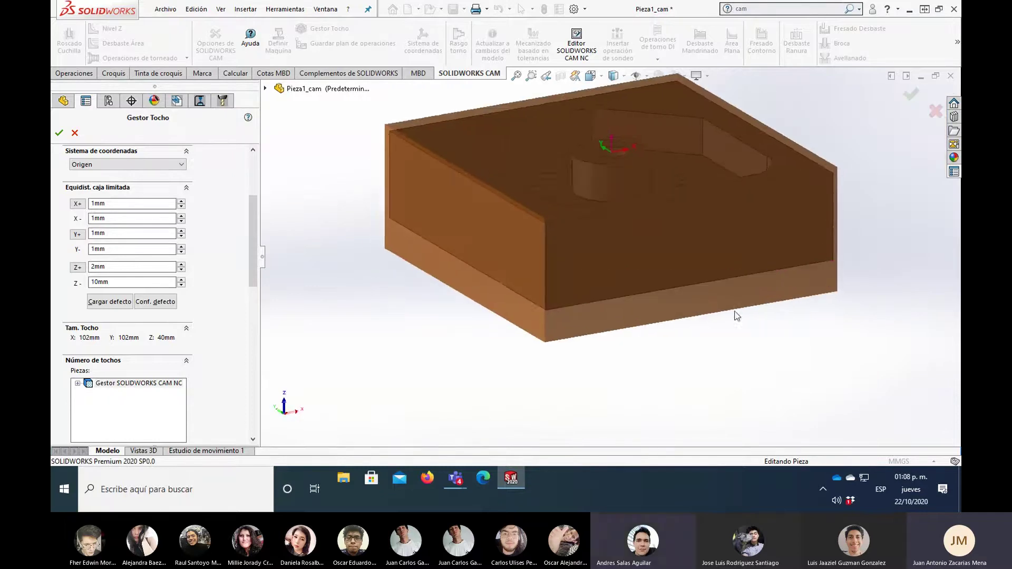
{"action": "scroll", "coordinate": [638, 318], "scroll_direction": "down", "scroll_amount": 2}
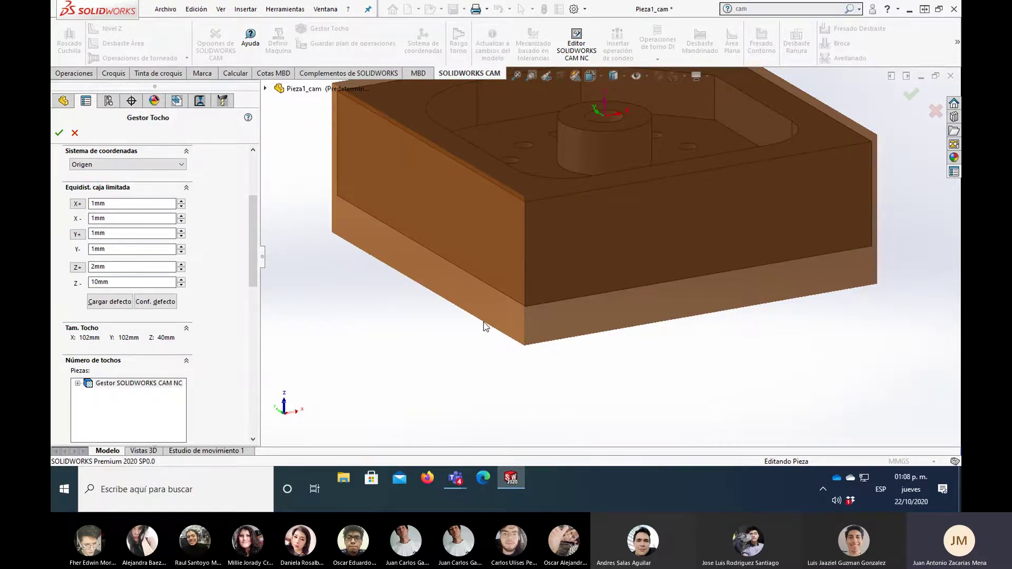
{"action": "middle_click_drag", "start_coordinate": [560, 319], "coordinate": [561, 279]}
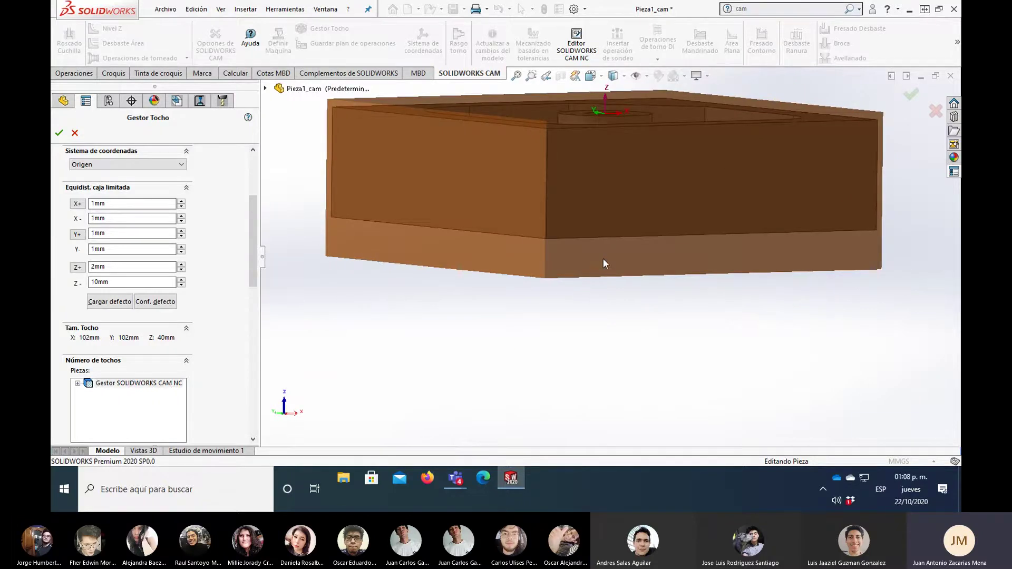
{"action": "mouse_move", "coordinate": [603, 259]}
{"action": "middle_mouse_down"}
{"action": "mouse_move", "coordinate": [568, 249]}
{"action": "mouse_move", "coordinate": [613, 198]}
{"action": "middle_mouse_up"}
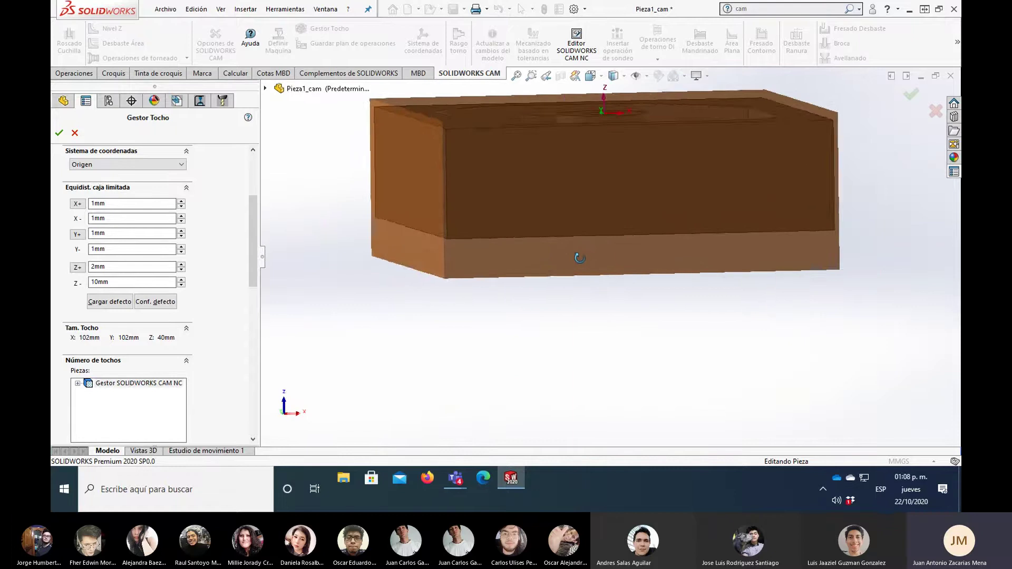
{"action": "scroll", "coordinate": [613, 198], "scroll_direction": "down", "scroll_amount": 2}
{"action": "scroll", "coordinate": [613, 198], "scroll_direction": "up", "scroll_amount": 2}
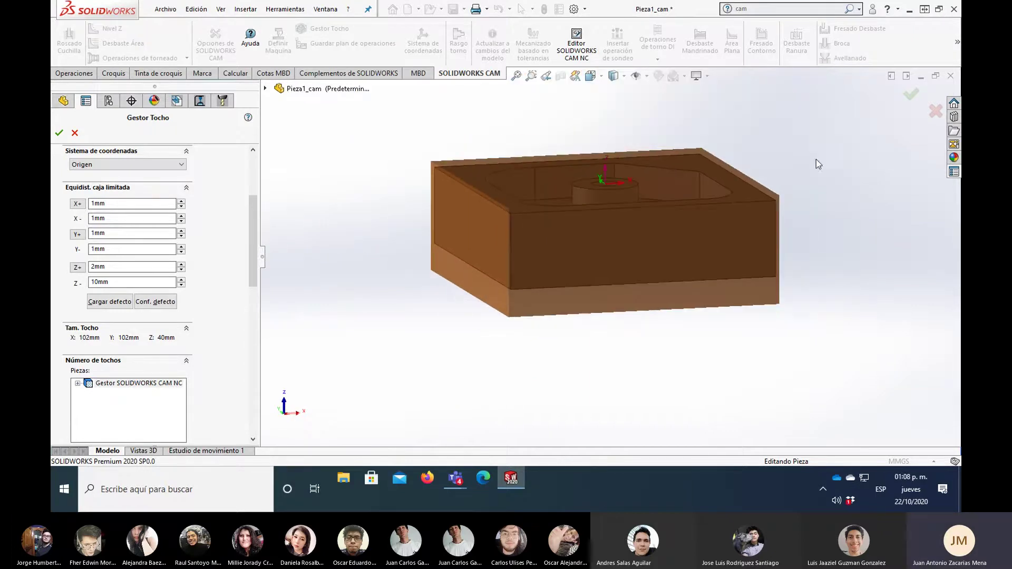
{"action": "left_click", "coordinate": [59, 133]}
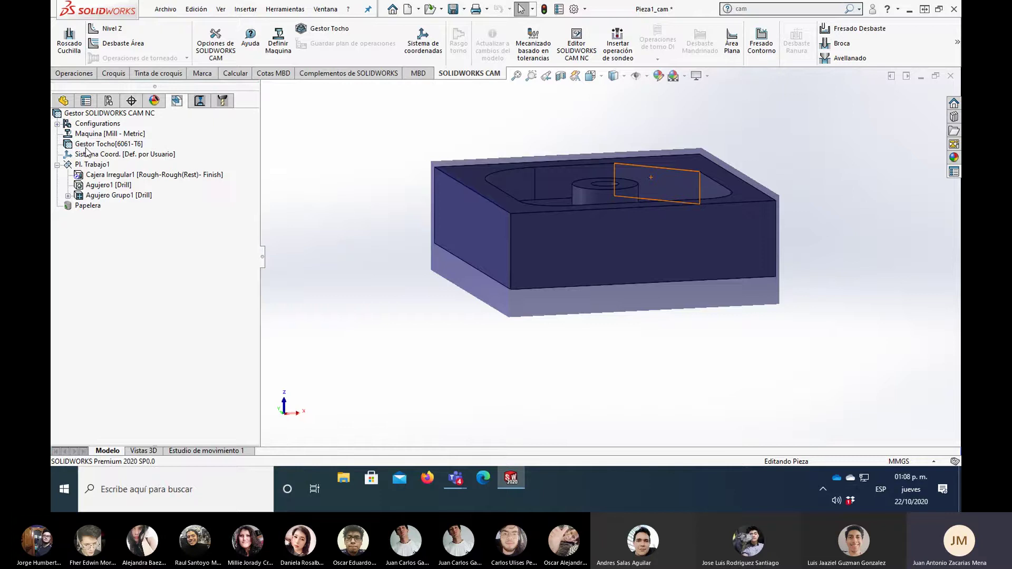
{"action": "left_click", "coordinate": [87, 148]}
{"action": "scroll", "coordinate": [552, 324], "scroll_direction": "down", "scroll_amount": 1}
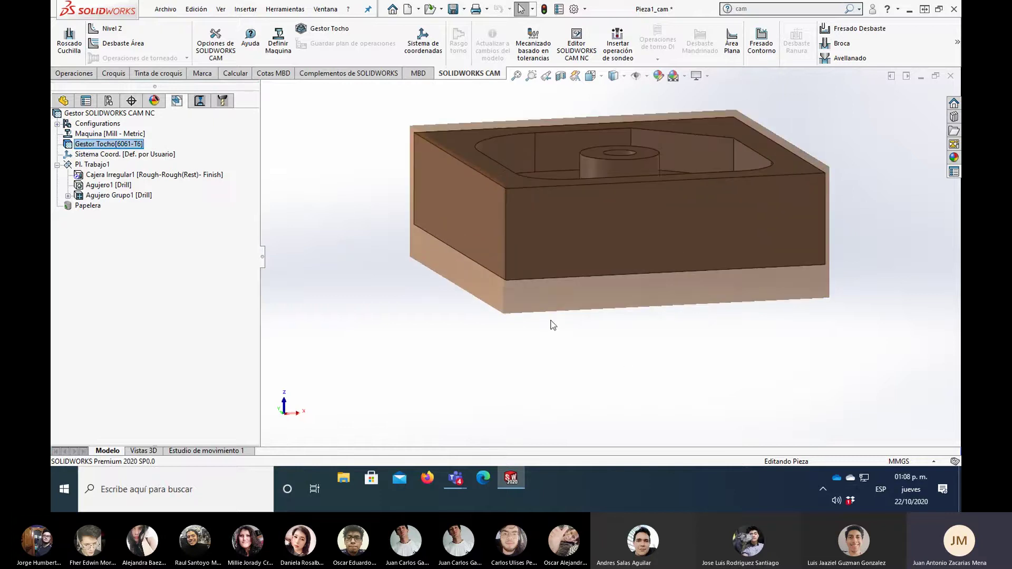
{"action": "mouse_move", "coordinate": [552, 324]}
{"action": "middle_mouse_down"}
{"action": "mouse_move", "coordinate": [549, 283]}
{"action": "mouse_move", "coordinate": [533, 289]}
{"action": "mouse_move", "coordinate": [549, 293]}
{"action": "middle_mouse_up"}
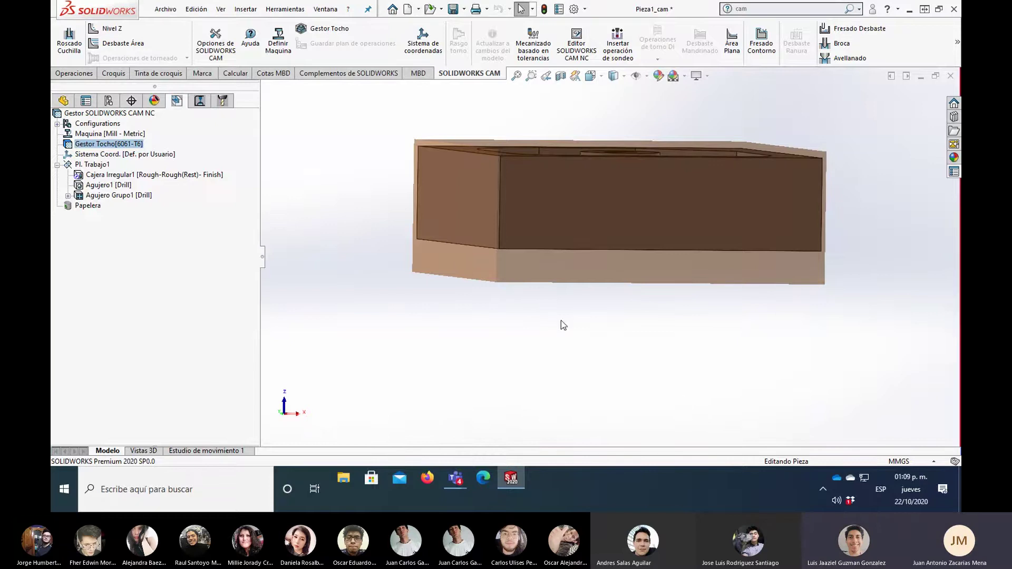
{"action": "middle_click_drag", "start_coordinate": [561, 324], "coordinate": [558, 339]}
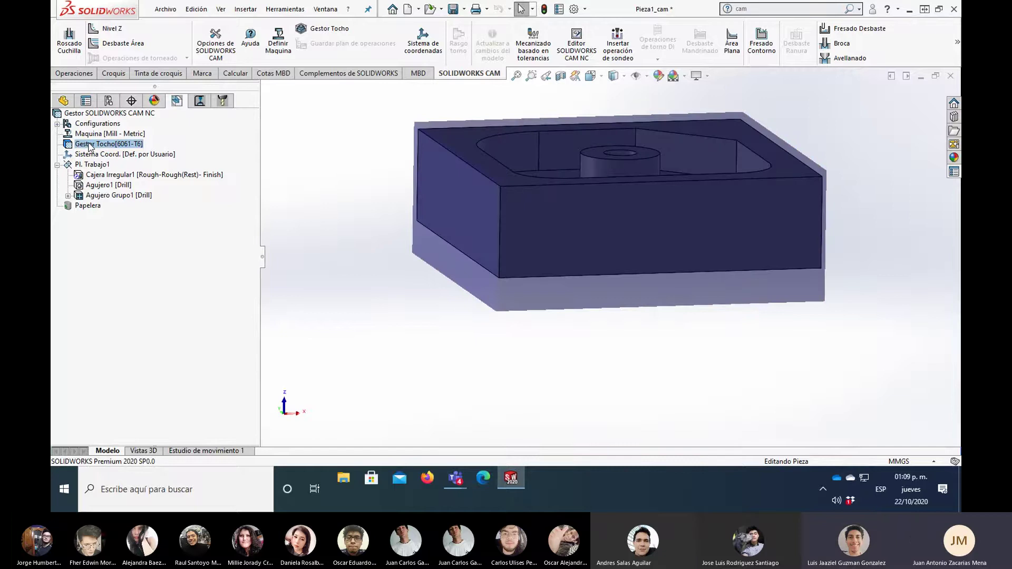
{"action": "right_click", "coordinate": [86, 145]}
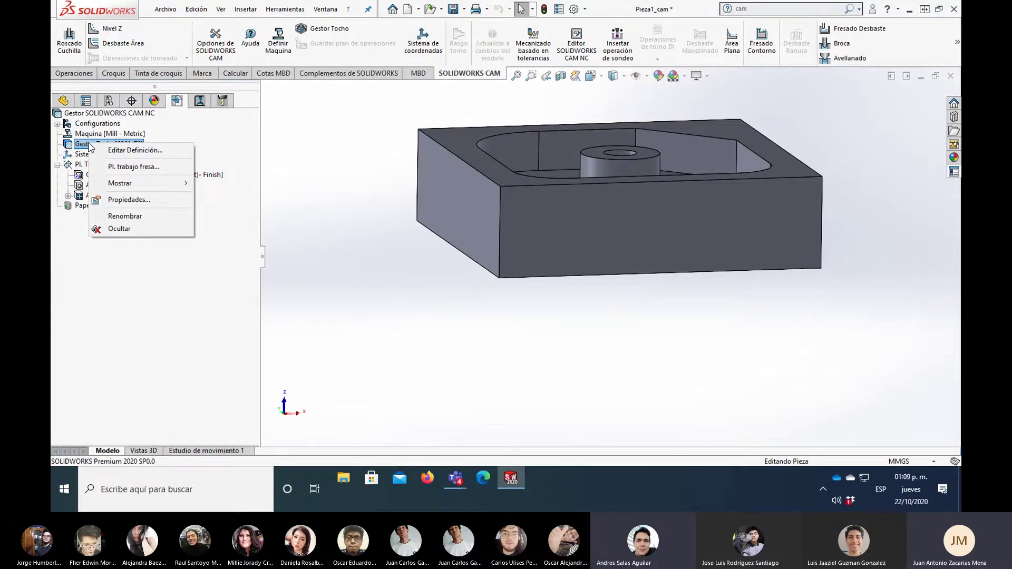
{"action": "left_click", "coordinate": [116, 152]}
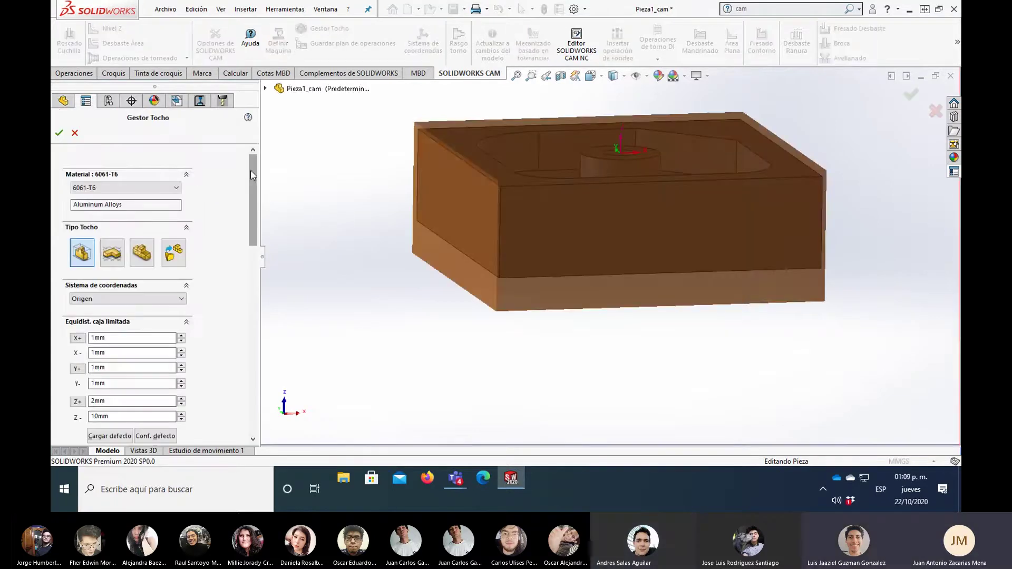
{"action": "left_click_drag", "start_coordinate": [251, 170], "coordinate": [251, 206]}
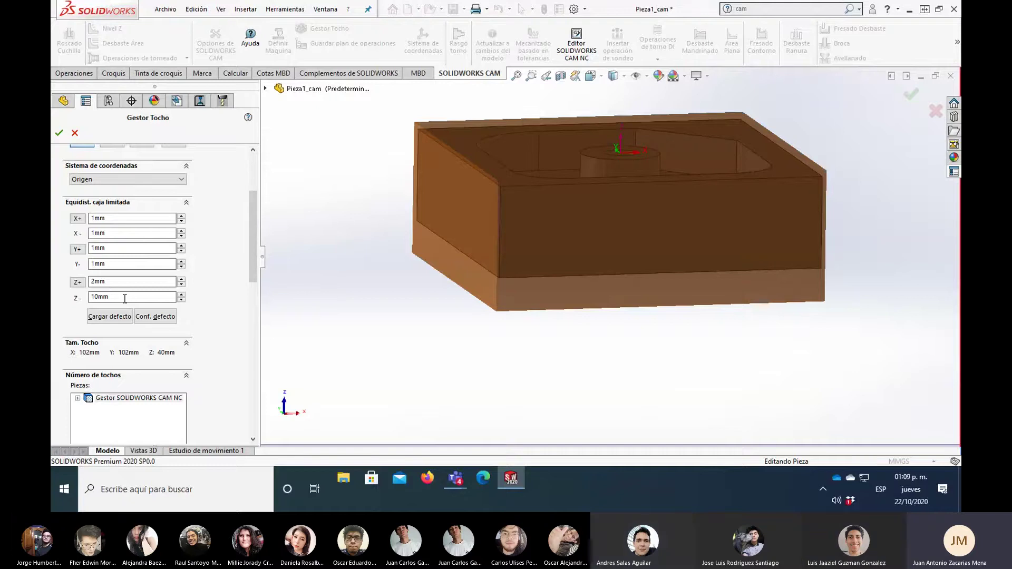
{"action": "middle_click_drag", "start_coordinate": [533, 343], "coordinate": [542, 309]}
{"action": "middle_click_drag", "start_coordinate": [555, 235], "coordinate": [570, 268]}
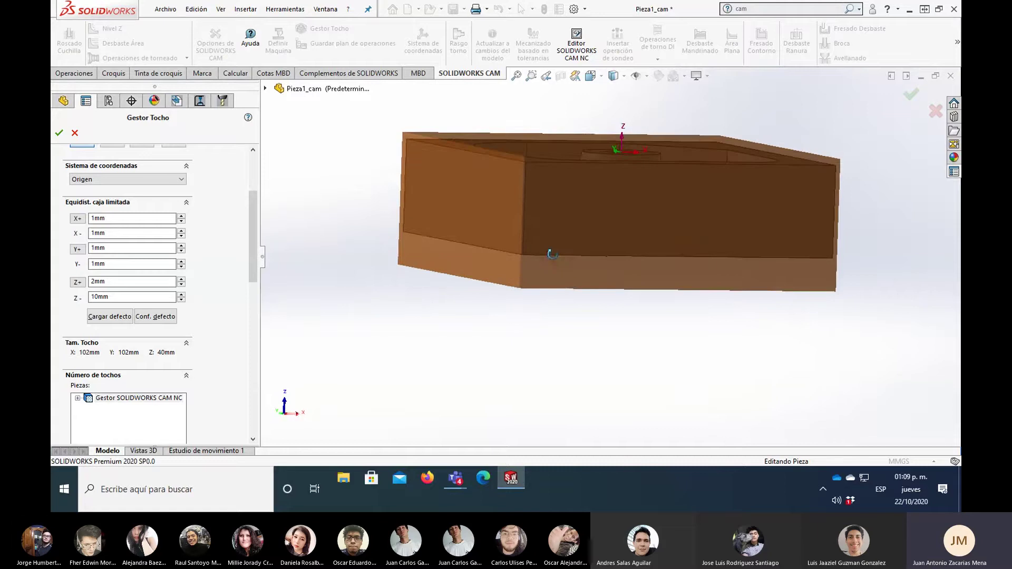
{"action": "left_click", "coordinate": [59, 133]}
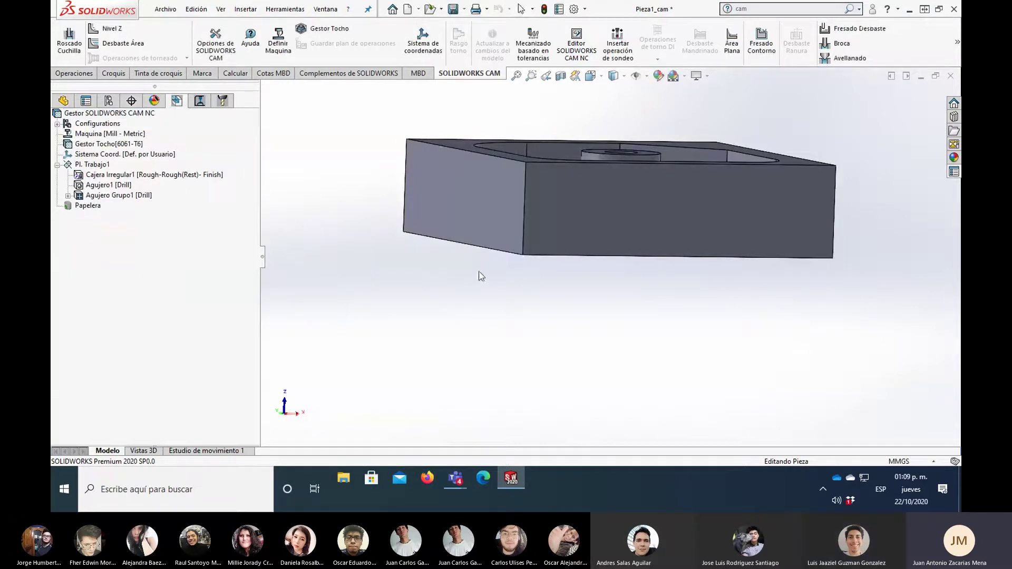
Step: Inspect the Saliente-Extruir1 extrusion's 28.00 height, then clear its sketch selection from the block
{"action": "left_click", "coordinate": [509, 222]}
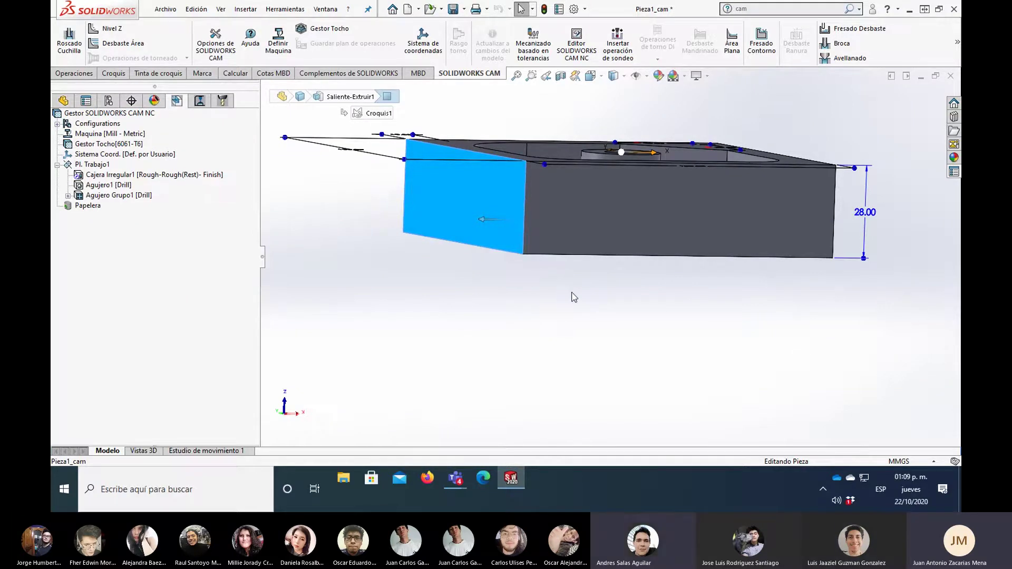
{"action": "key", "text": "Up"}
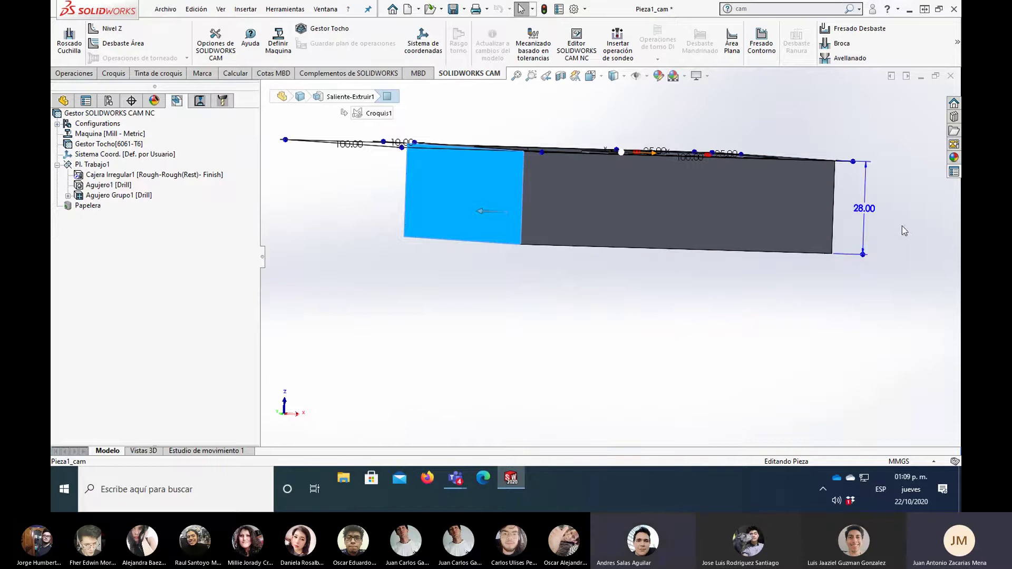
{"action": "middle_click_drag", "start_coordinate": [828, 176], "coordinate": [813, 171]}
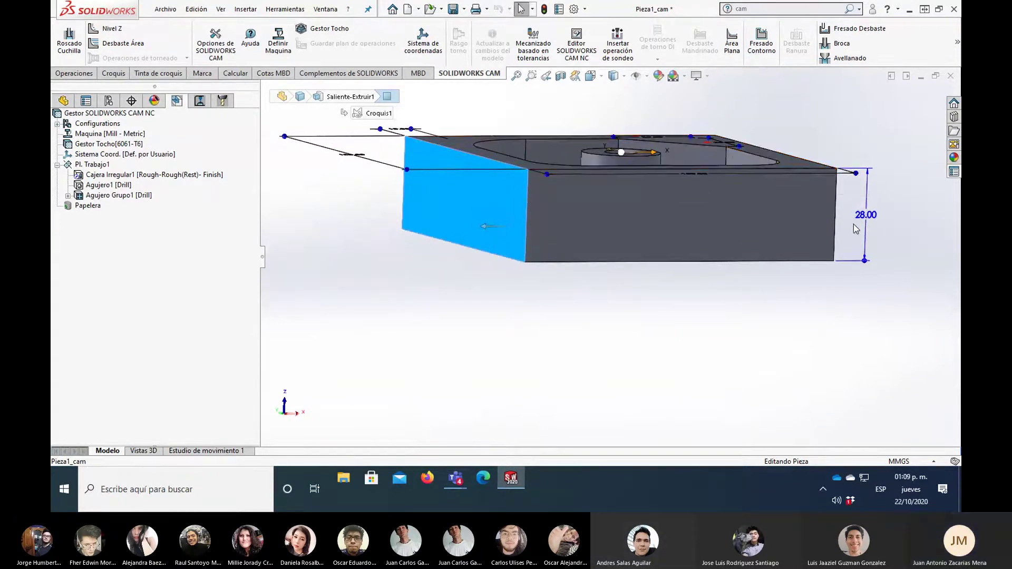
{"action": "middle_click_drag", "start_coordinate": [854, 208], "coordinate": [851, 257]}
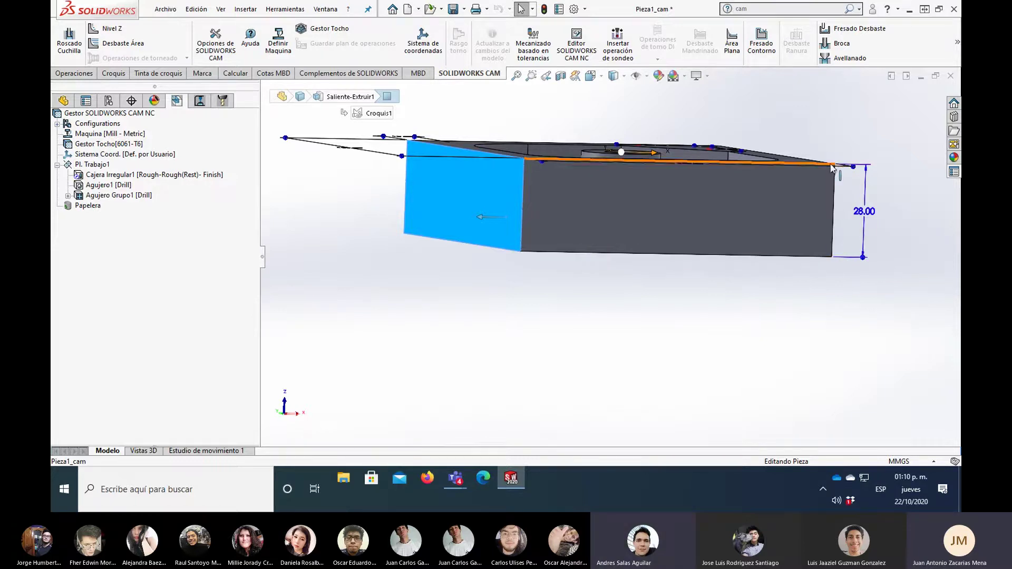
{"action": "middle_click_drag", "start_coordinate": [805, 163], "coordinate": [794, 167]}
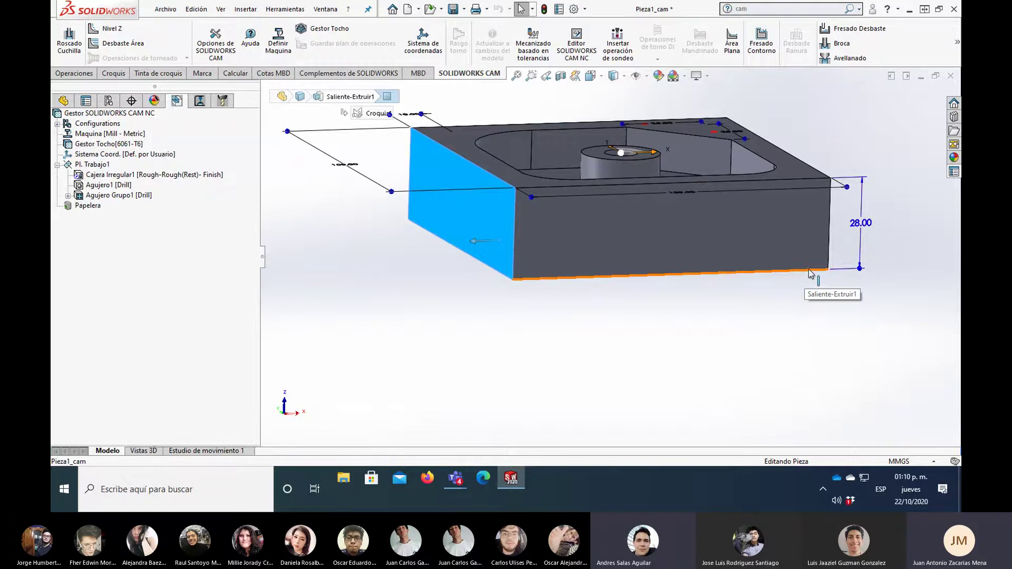
{"action": "left_click", "coordinate": [783, 342]}
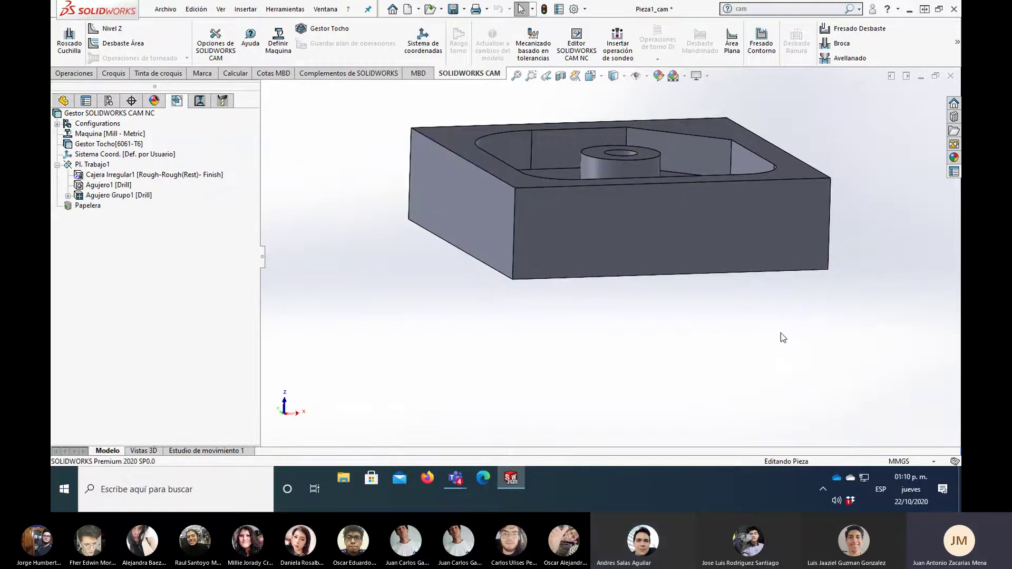
{"action": "scroll", "coordinate": [686, 316], "scroll_direction": "up", "scroll_amount": 2}
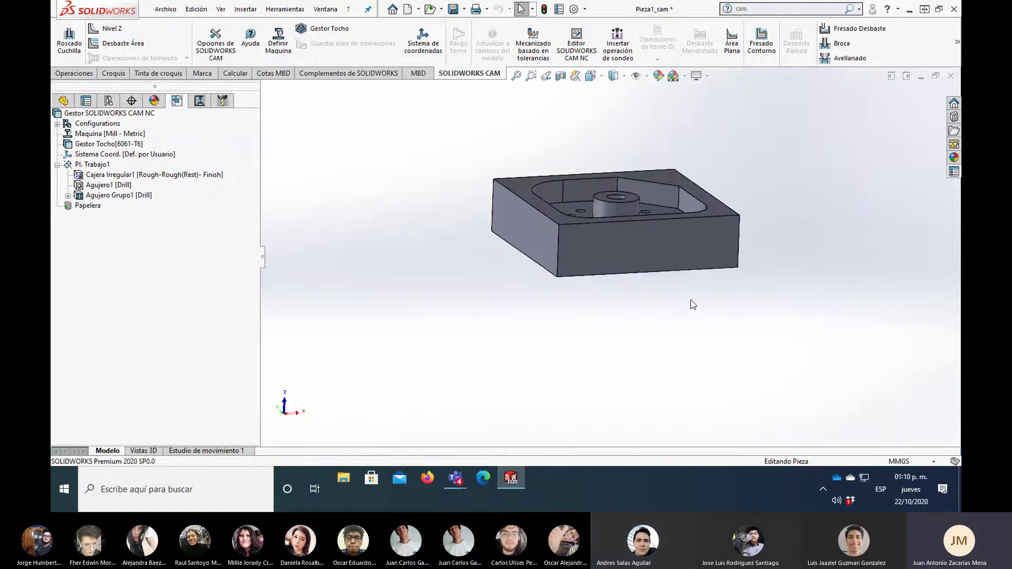
{"action": "mouse_move", "coordinate": [693, 305]}
{"action": "middle_mouse_down"}
{"action": "mouse_move", "coordinate": [662, 362]}
{"action": "mouse_move", "coordinate": [707, 305]}
{"action": "mouse_move", "coordinate": [716, 364]}
{"action": "middle_mouse_up"}
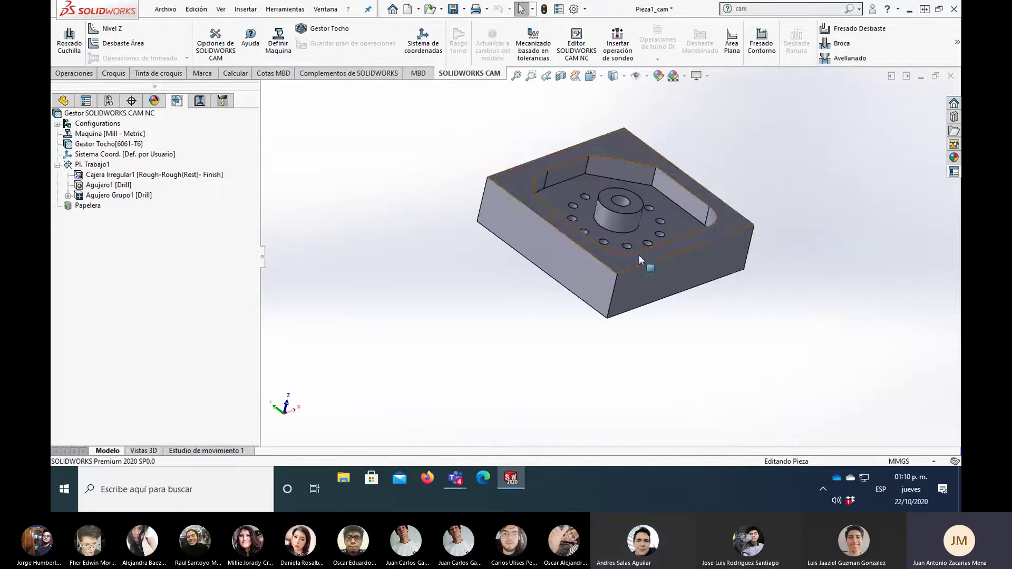
{"action": "middle_click_drag", "start_coordinate": [639, 255], "coordinate": [606, 211]}
{"action": "left_click", "coordinate": [106, 144]}
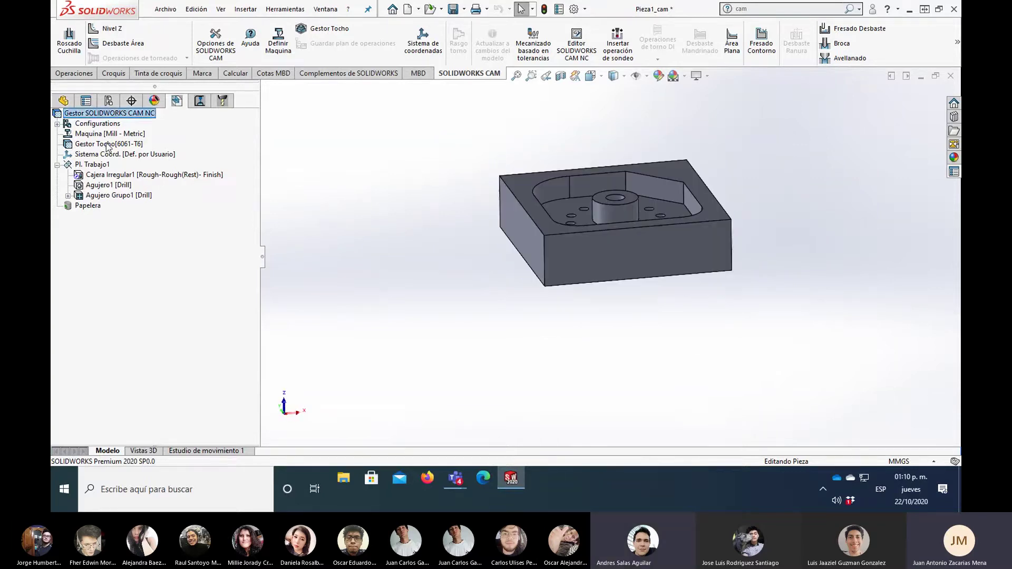
{"action": "mouse_move", "coordinate": [480, 280]}
{"action": "middle_mouse_down"}
{"action": "mouse_move", "coordinate": [487, 226]}
{"action": "mouse_move", "coordinate": [501, 262]}
{"action": "mouse_move", "coordinate": [463, 317]}
{"action": "mouse_move", "coordinate": [488, 126]}
{"action": "mouse_move", "coordinate": [514, 192]}
{"action": "middle_mouse_up"}
{"action": "scroll", "coordinate": [584, 217], "scroll_direction": "down", "scroll_amount": 2}
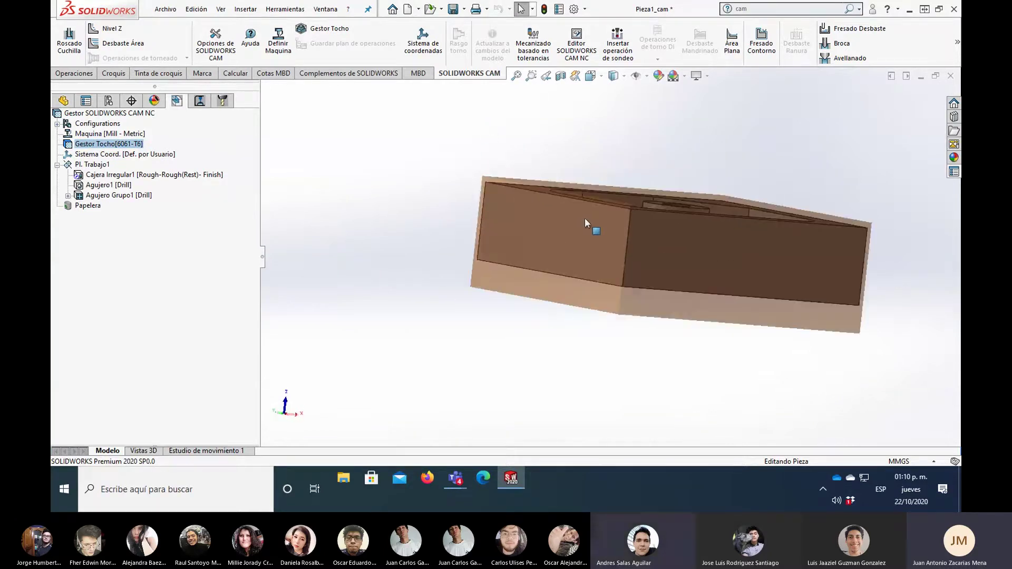
{"action": "mouse_move", "coordinate": [585, 220]}
{"action": "middle_mouse_down"}
{"action": "mouse_move", "coordinate": [554, 187]}
{"action": "mouse_move", "coordinate": [561, 224]}
{"action": "middle_mouse_up"}
{"action": "scroll", "coordinate": [559, 205], "scroll_direction": "down", "scroll_amount": 3}
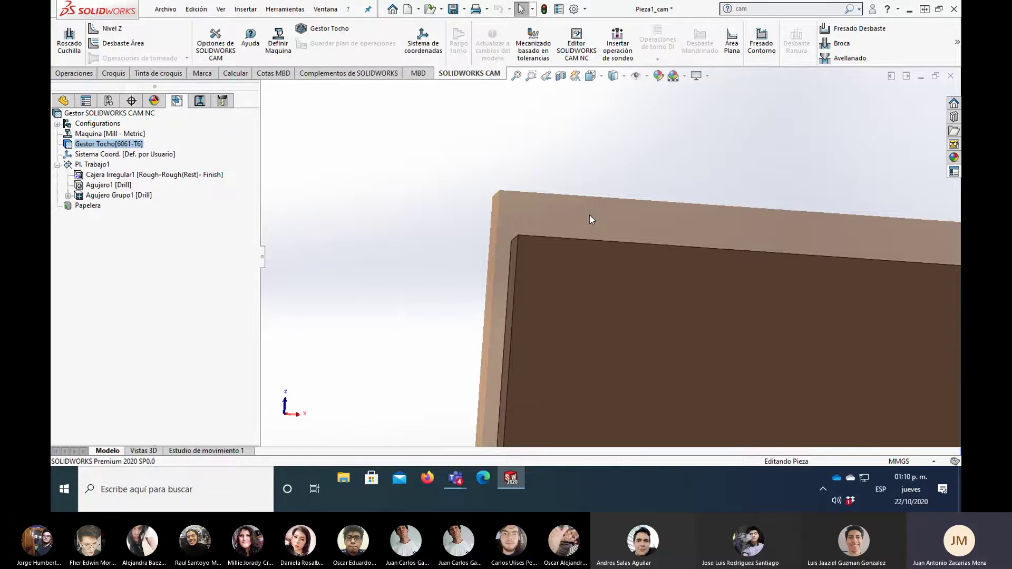
{"action": "scroll", "coordinate": [589, 214], "scroll_direction": "down", "scroll_amount": 2}
{"action": "scroll", "coordinate": [591, 223], "scroll_direction": "up", "scroll_amount": 3}
{"action": "scroll", "coordinate": [590, 230], "scroll_direction": "up", "scroll_amount": 3}
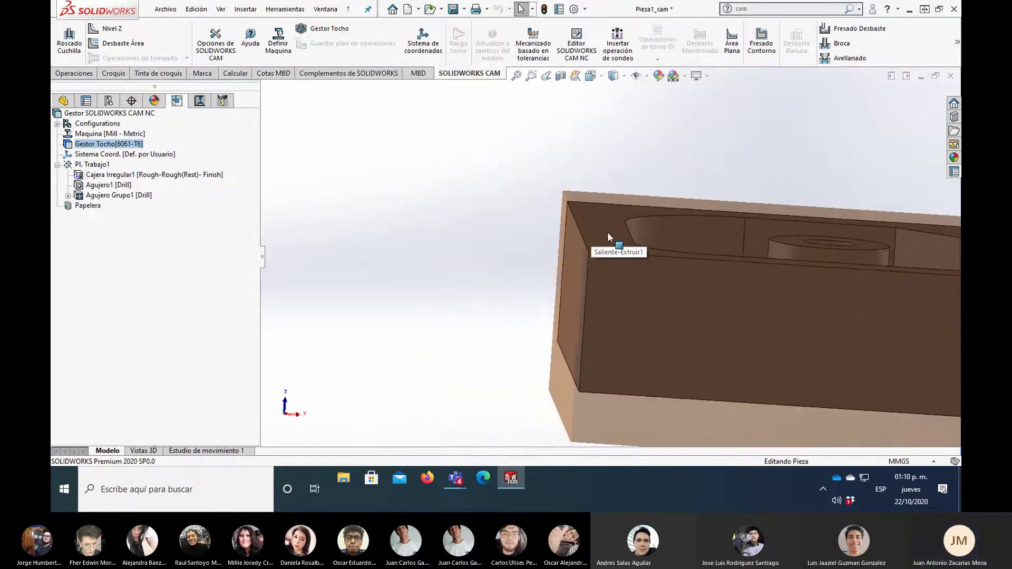
{"action": "scroll", "coordinate": [608, 232], "scroll_direction": "up", "scroll_amount": 3}
{"action": "mouse_move", "coordinate": [516, 278]}
{"action": "middle_mouse_down"}
{"action": "mouse_move", "coordinate": [559, 280]}
{"action": "mouse_move", "coordinate": [570, 327]}
{"action": "middle_mouse_up"}
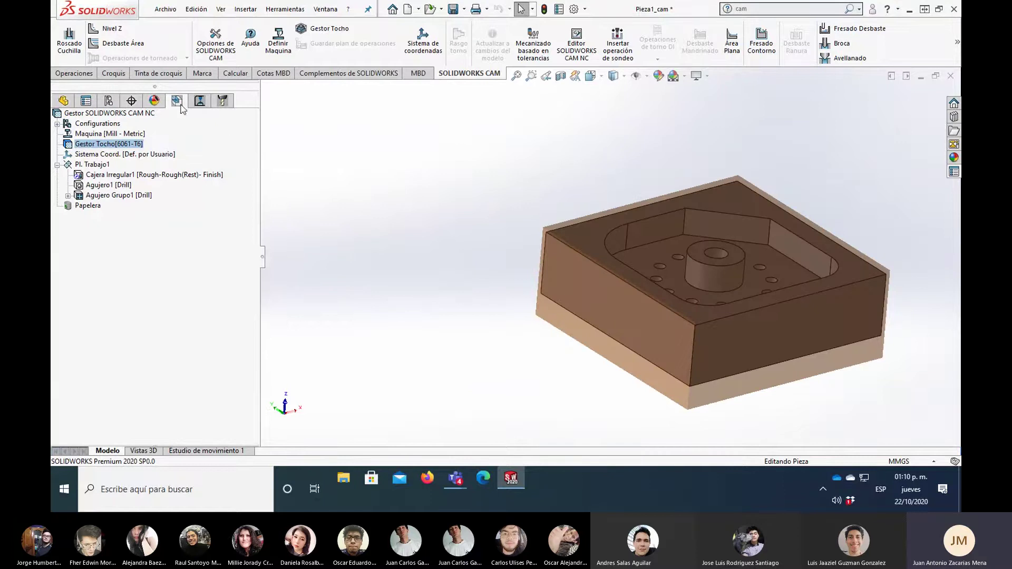
{"action": "left_click", "coordinate": [96, 166]}
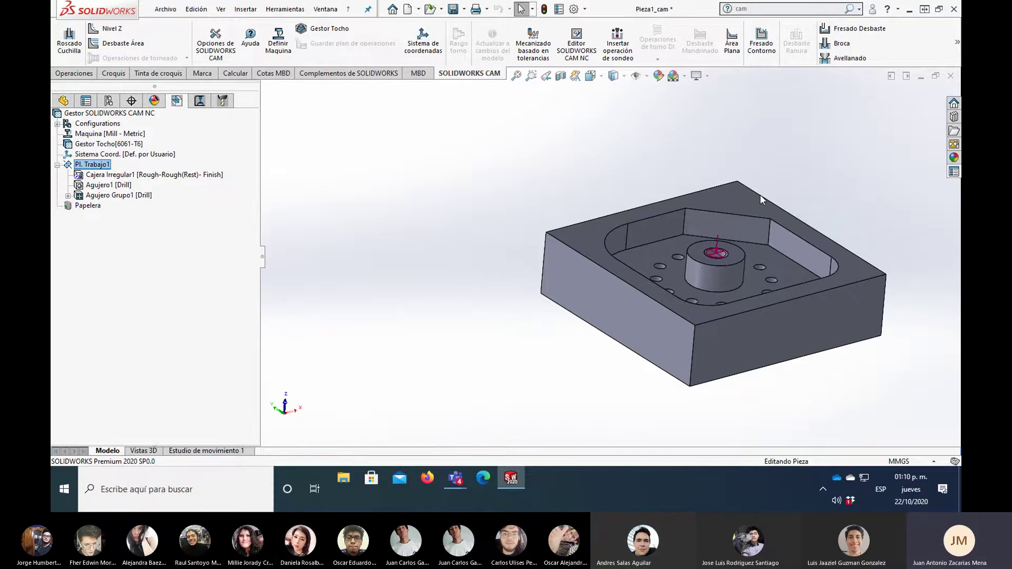
Step: Bring up the Pl. Trabajo1 setup's context menu in the CAM feature tree
{"action": "right_click", "coordinate": [104, 165]}
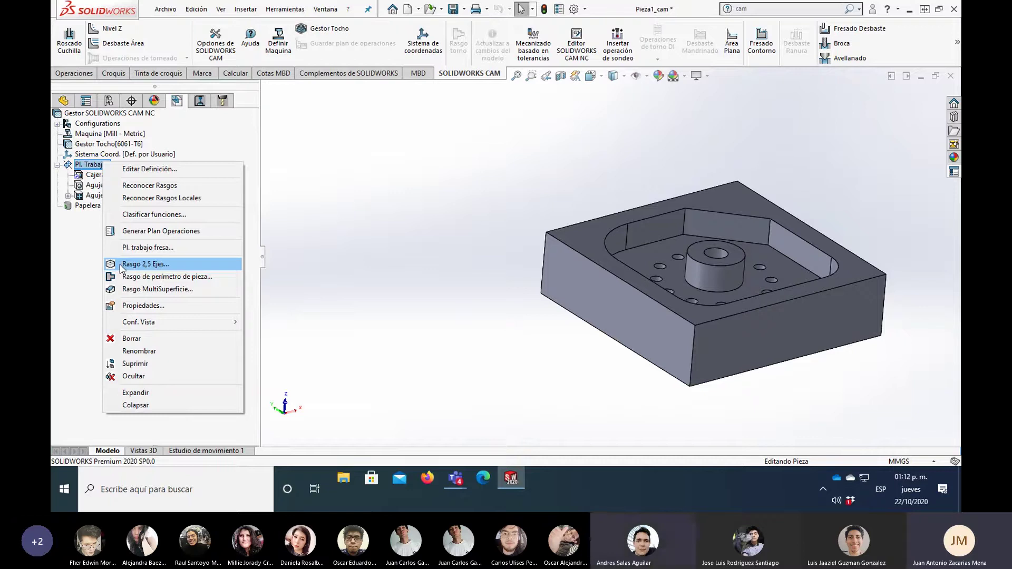
Step: Start a new 2.5 axis feature, set its type to Rebaje, and reopen the type list
{"action": "left_click", "coordinate": [181, 269]}
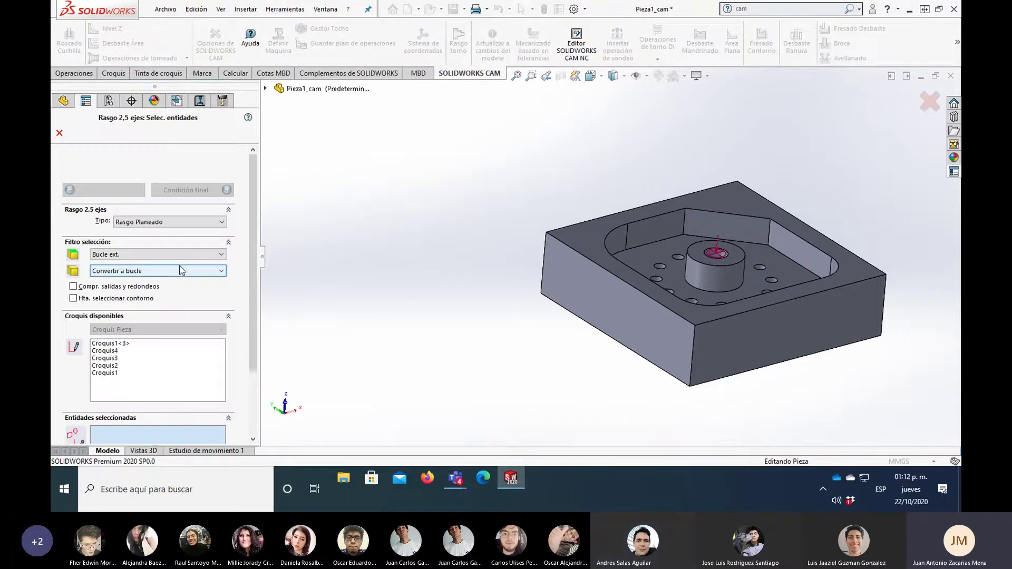
{"action": "scroll", "coordinate": [253, 175], "scroll_direction": "down", "scroll_amount": 1}
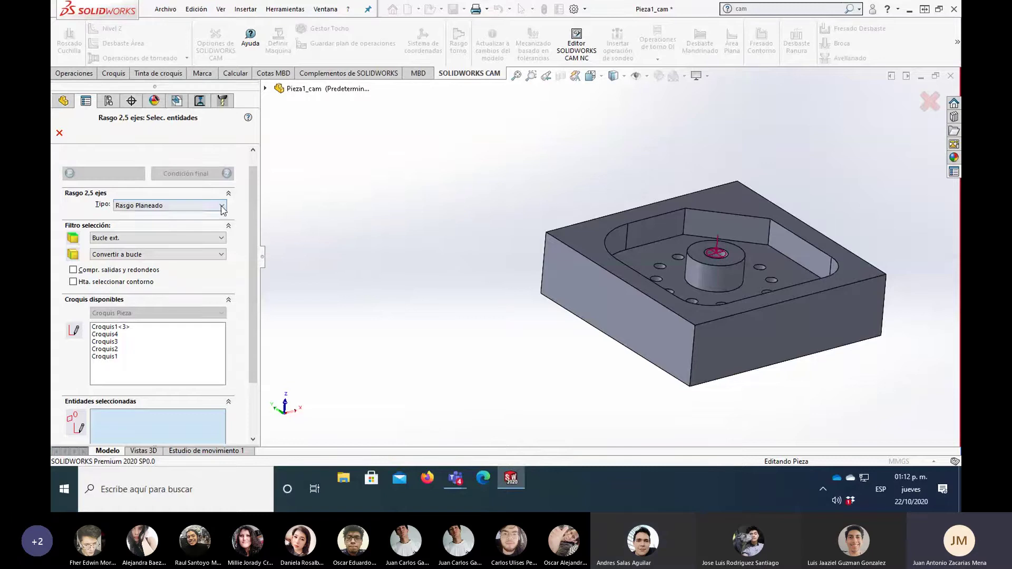
{"action": "left_click", "coordinate": [218, 207]}
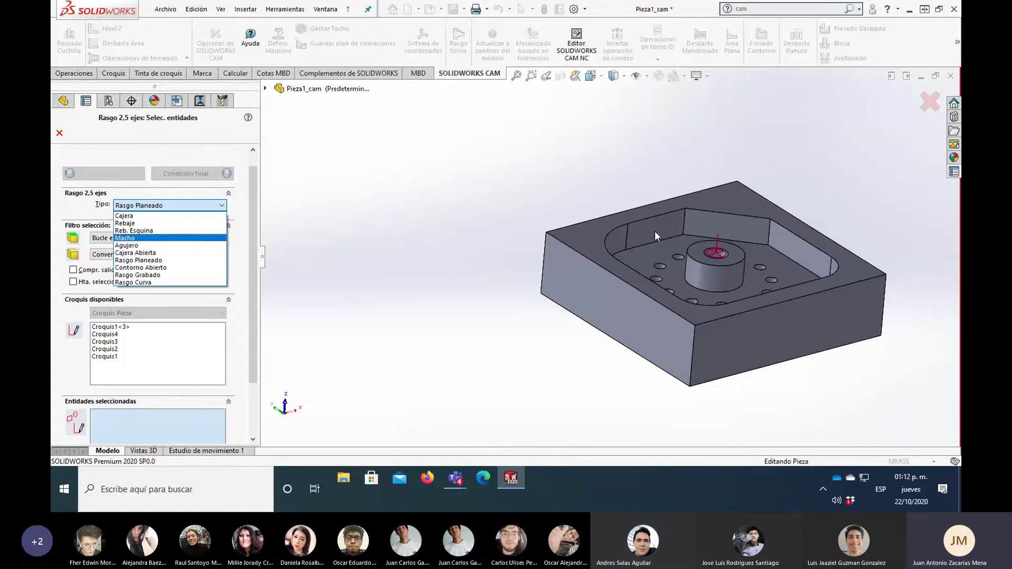
{"action": "left_click", "coordinate": [151, 223]}
{"action": "left_click", "coordinate": [199, 205]}
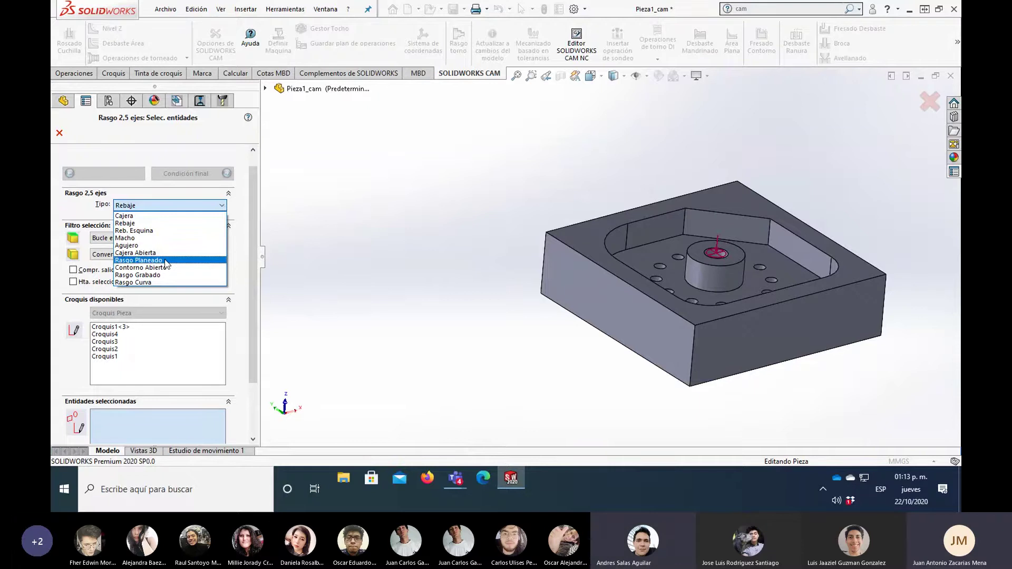
Step: Restore Rasgo Planeado type with Bucle ext. and Convertir a bucle filters, and check available sketches
{"action": "left_click", "coordinate": [165, 261]}
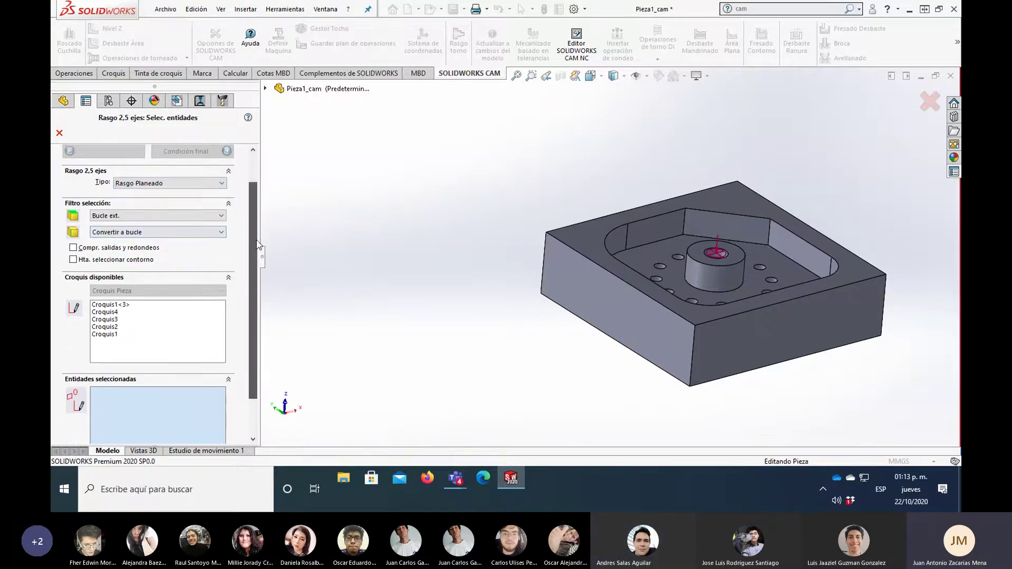
{"action": "scroll", "coordinate": [174, 227], "scroll_direction": "down", "scroll_amount": 1}
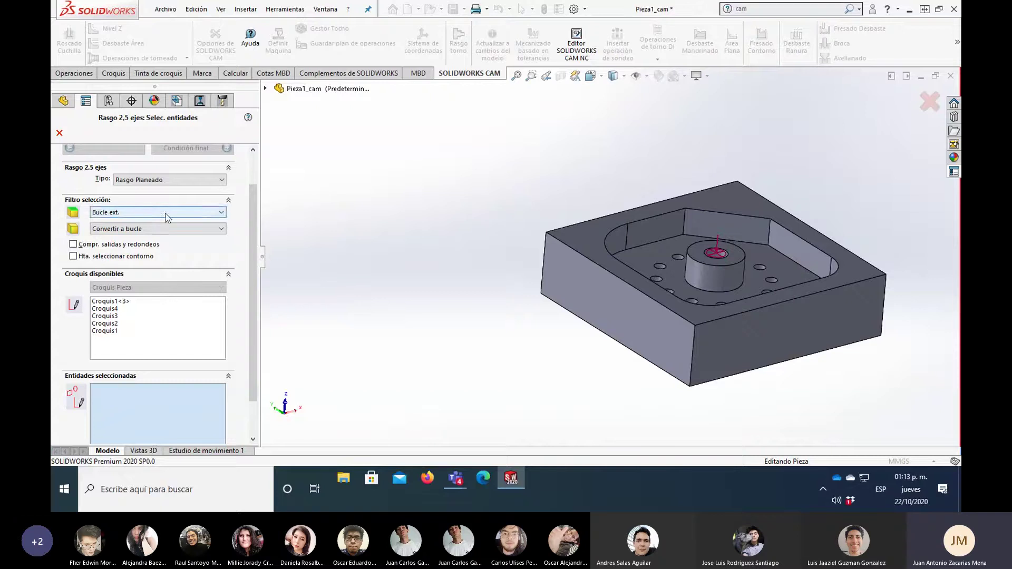
{"action": "left_click", "coordinate": [166, 212]}
{"action": "left_click", "coordinate": [167, 212]}
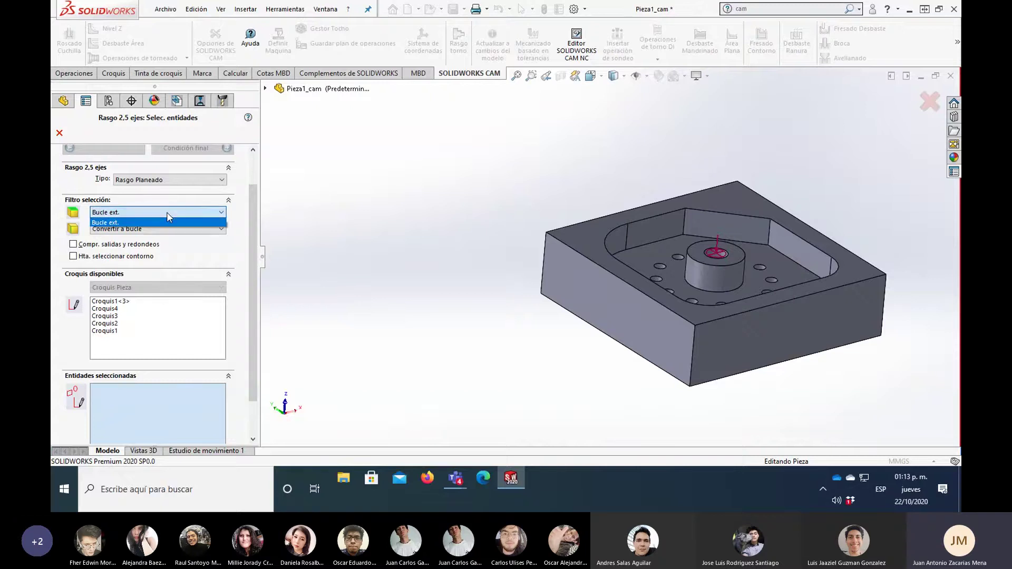
{"action": "left_click", "coordinate": [167, 212]}
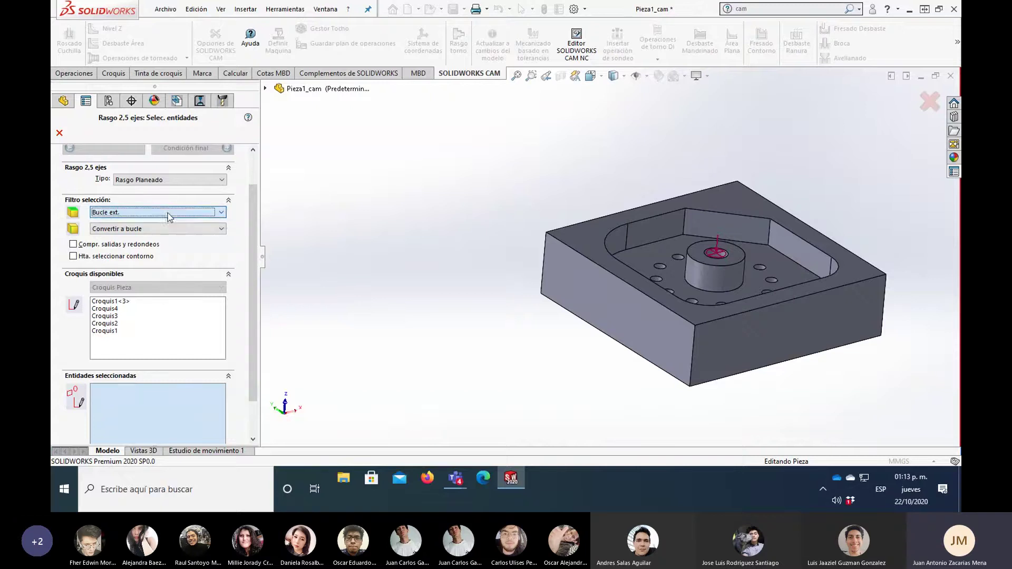
{"action": "left_click", "coordinate": [189, 229]}
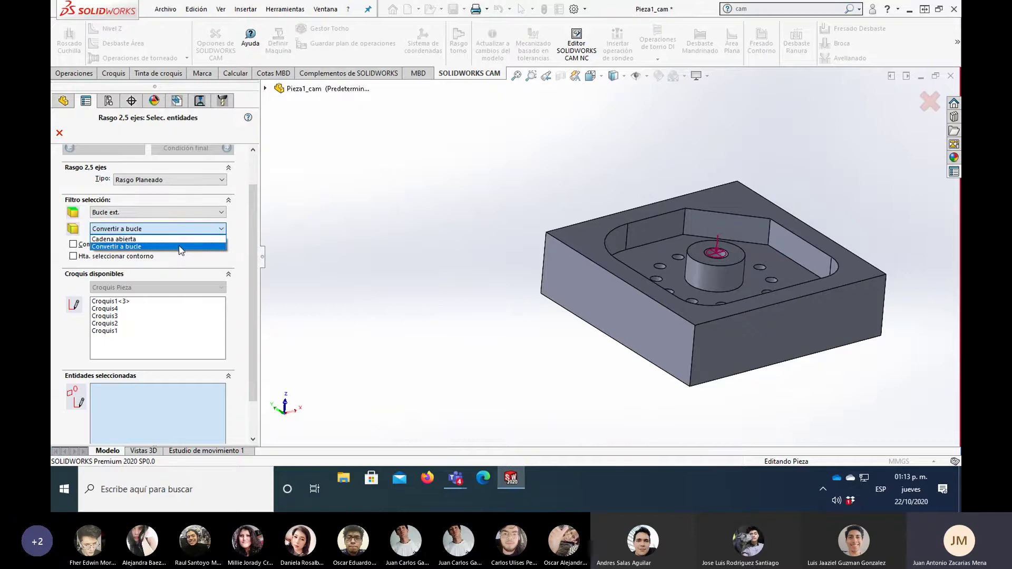
{"action": "left_click", "coordinate": [179, 247]}
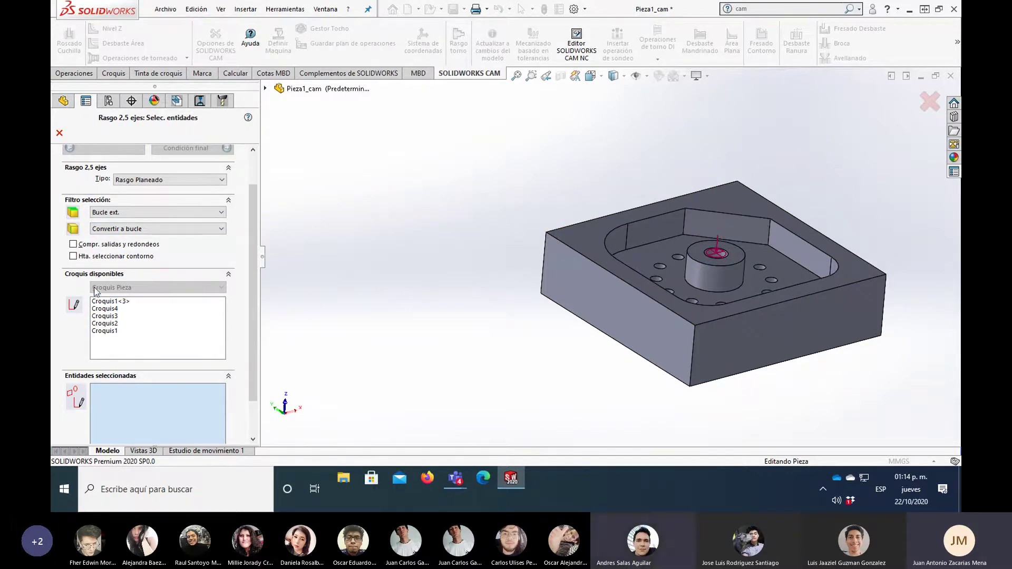
{"action": "left_click", "coordinate": [195, 300]}
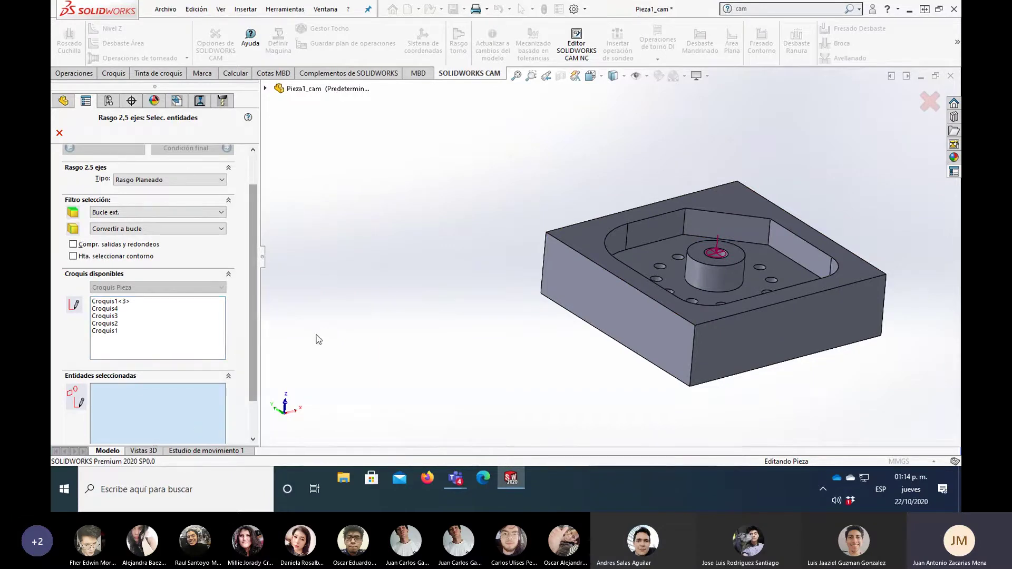
{"action": "scroll", "coordinate": [255, 262], "scroll_direction": "down", "scroll_amount": 2}
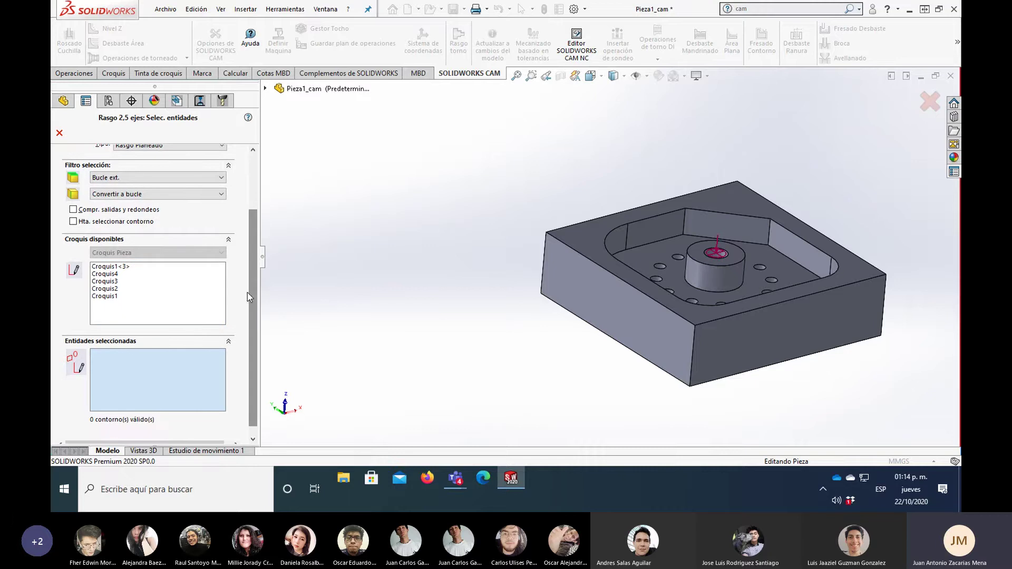
Step: Select the block's top face CW Cara-16 as the Rasgo Planeado profile and verify it by orbiting
{"action": "left_click", "coordinate": [580, 246]}
{"action": "mouse_move", "coordinate": [524, 293]}
{"action": "middle_mouse_down"}
{"action": "mouse_move", "coordinate": [550, 263]}
{"action": "mouse_move", "coordinate": [683, 253]}
{"action": "middle_mouse_up"}
{"action": "scroll", "coordinate": [761, 226], "scroll_direction": "down", "scroll_amount": 3}
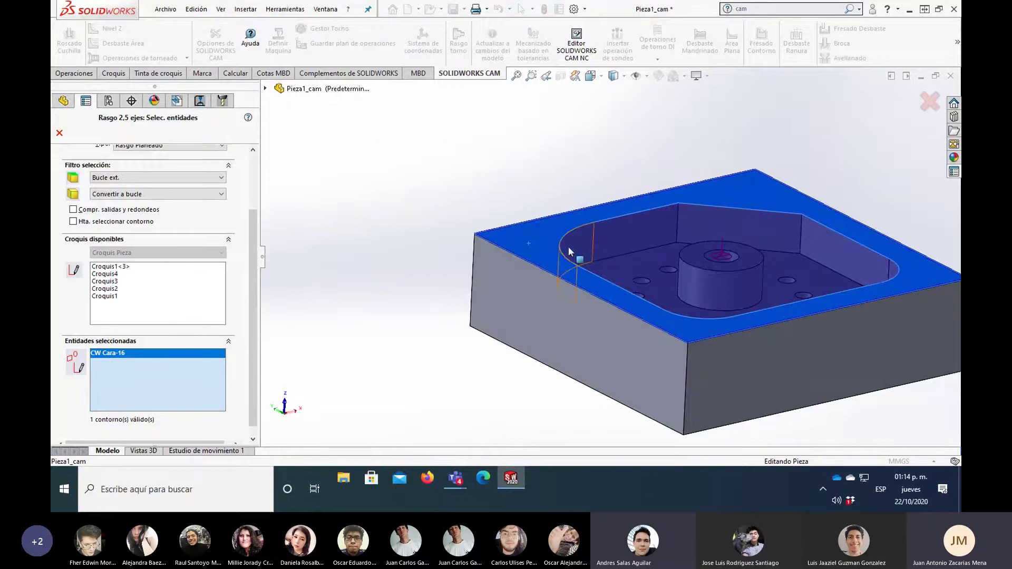
{"action": "mouse_move", "coordinate": [484, 431]}
{"action": "middle_mouse_down"}
{"action": "mouse_move", "coordinate": [477, 373]}
{"action": "mouse_move", "coordinate": [472, 412]}
{"action": "mouse_move", "coordinate": [490, 406]}
{"action": "mouse_move", "coordinate": [469, 431]}
{"action": "mouse_move", "coordinate": [495, 425]}
{"action": "mouse_move", "coordinate": [613, 268]}
{"action": "middle_mouse_up"}
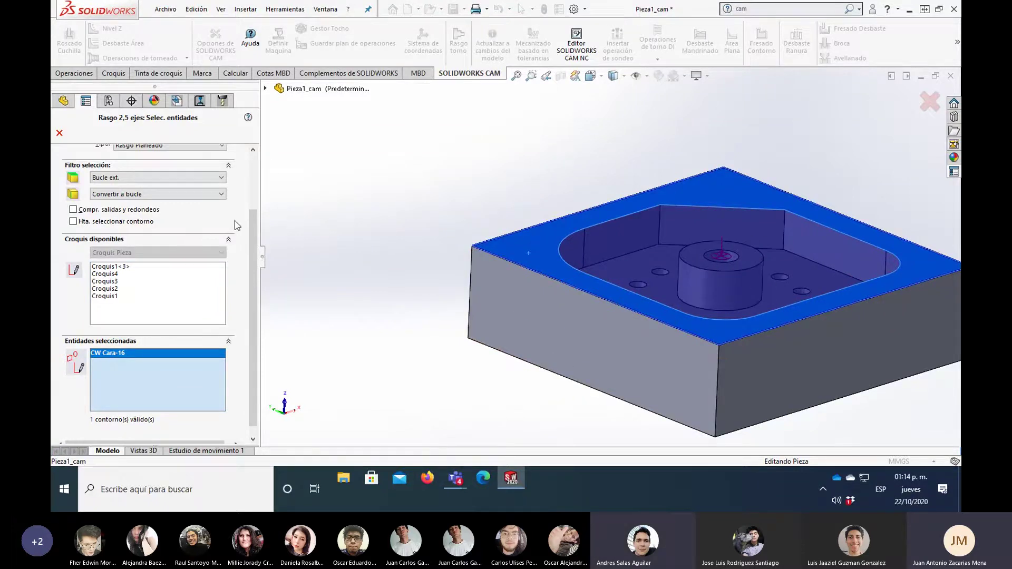
{"action": "scroll", "coordinate": [250, 217], "scroll_direction": "up", "scroll_amount": 3}
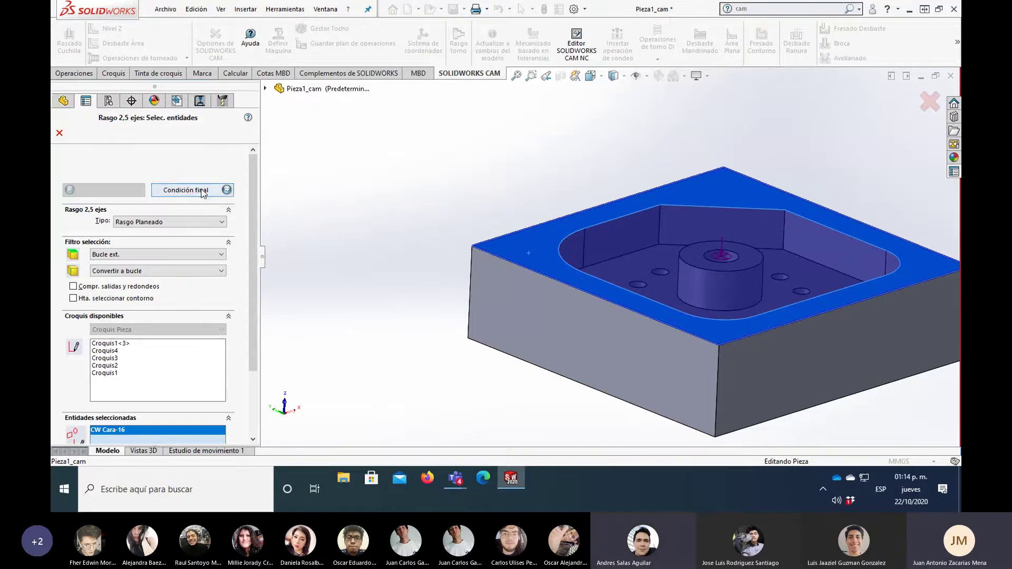
{"action": "left_click", "coordinate": [202, 191]}
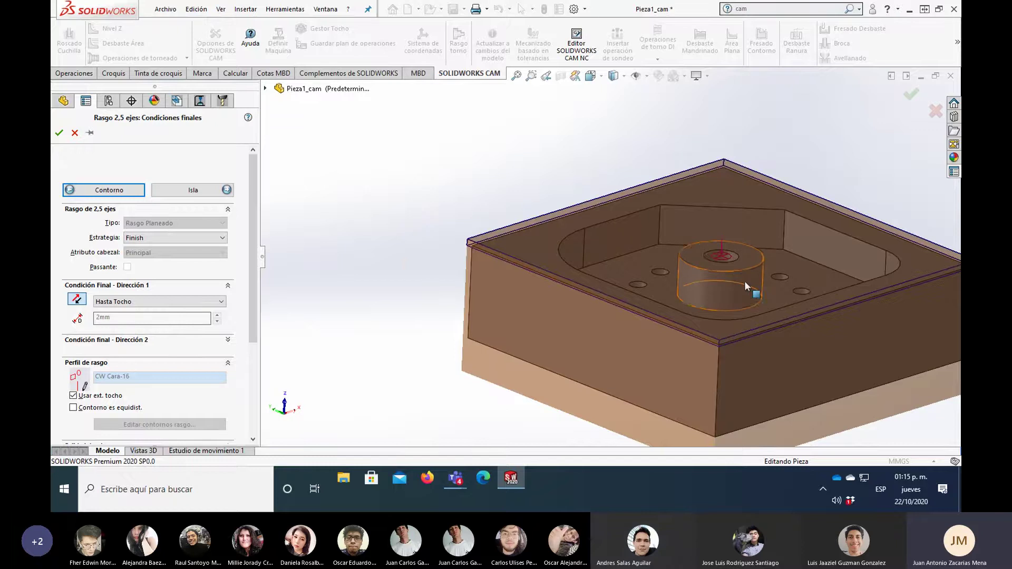
{"action": "mouse_move", "coordinate": [735, 289]}
{"action": "middle_mouse_down"}
{"action": "mouse_move", "coordinate": [756, 235]}
{"action": "mouse_move", "coordinate": [305, 240]}
{"action": "mouse_move", "coordinate": [387, 254]}
{"action": "mouse_move", "coordinate": [415, 232]}
{"action": "mouse_move", "coordinate": [429, 243]}
{"action": "mouse_move", "coordinate": [427, 264]}
{"action": "middle_mouse_up"}
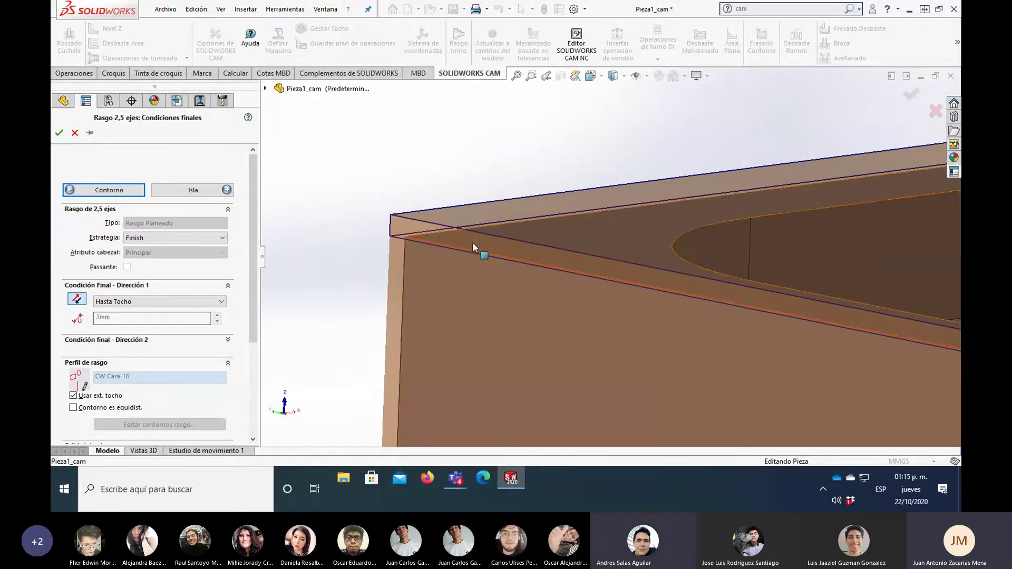
{"action": "mouse_move", "coordinate": [455, 245]}
{"action": "middle_mouse_down"}
{"action": "mouse_move", "coordinate": [646, 291]}
{"action": "mouse_move", "coordinate": [692, 287]}
{"action": "middle_mouse_up"}
{"action": "scroll", "coordinate": [782, 301], "scroll_direction": "up", "scroll_amount": 3}
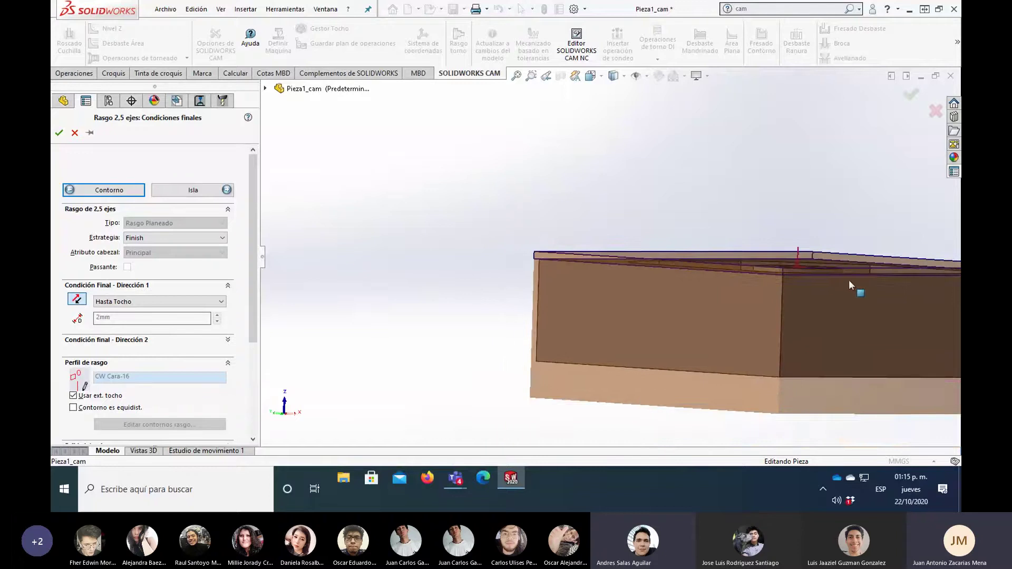
{"action": "middle_click_drag", "start_coordinate": [814, 276], "coordinate": [812, 296]}
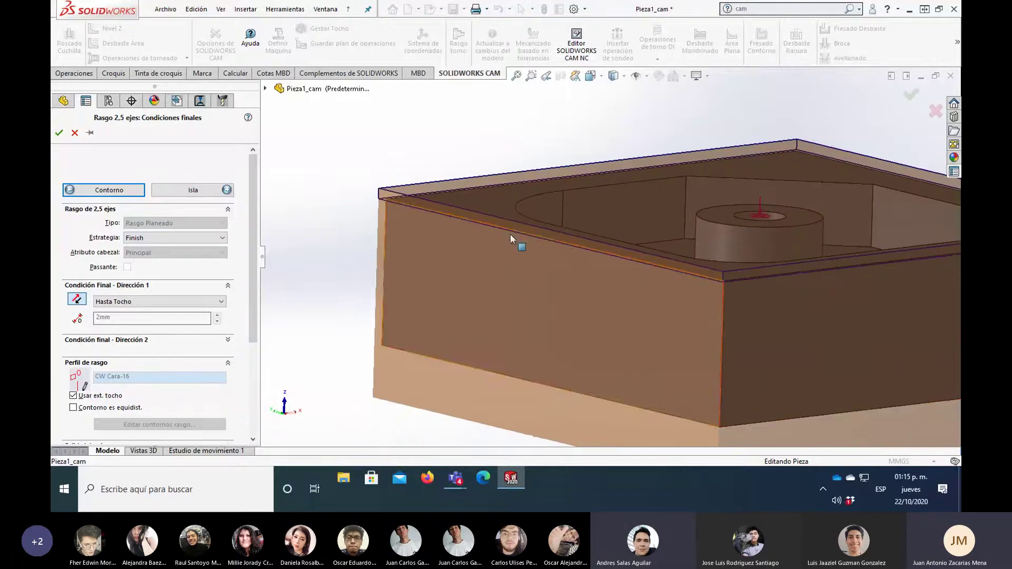
{"action": "scroll", "coordinate": [511, 233], "scroll_direction": "down", "scroll_amount": 2}
{"action": "scroll", "coordinate": [486, 214], "scroll_direction": "down", "scroll_amount": 2}
{"action": "scroll", "coordinate": [479, 208], "scroll_direction": "down", "scroll_amount": 1}
{"action": "scroll", "coordinate": [479, 207], "scroll_direction": "down", "scroll_amount": 1}
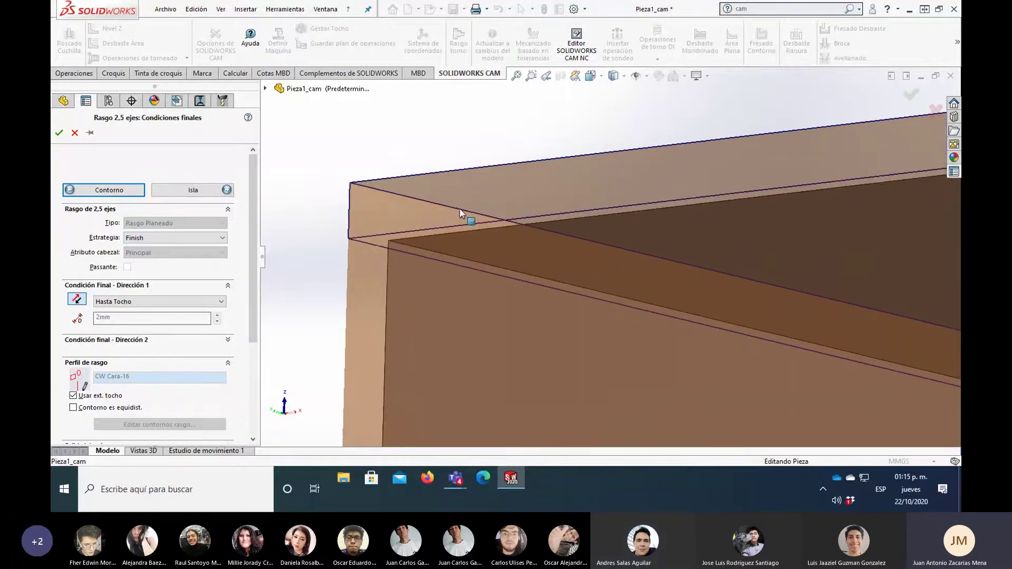
{"action": "scroll", "coordinate": [464, 221], "scroll_direction": "up", "scroll_amount": 2}
{"action": "scroll", "coordinate": [607, 287], "scroll_direction": "up", "scroll_amount": 2}
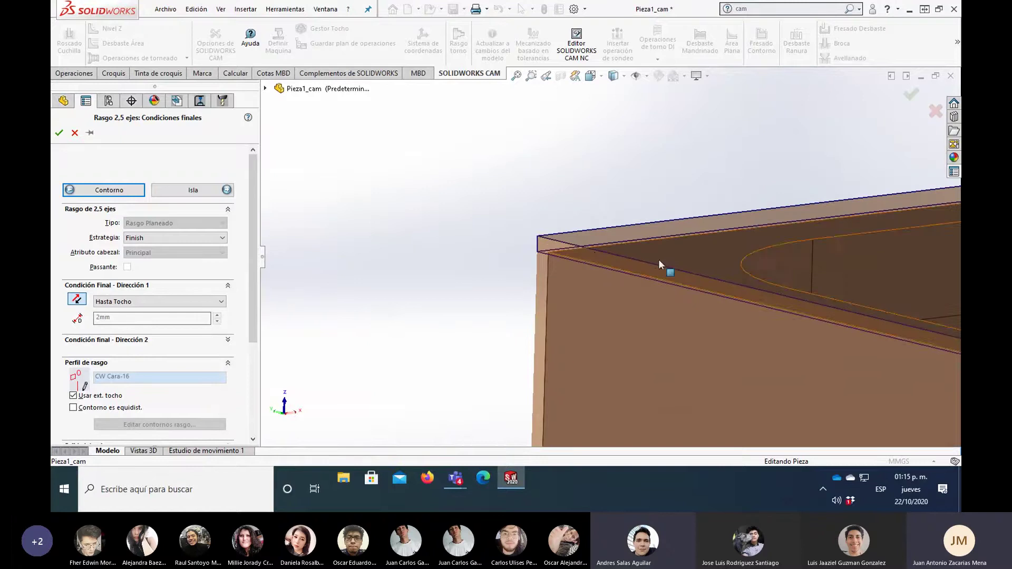
{"action": "scroll", "coordinate": [696, 283], "scroll_direction": "up", "scroll_amount": 3}
{"action": "scroll", "coordinate": [701, 268], "scroll_direction": "up", "scroll_amount": 2}
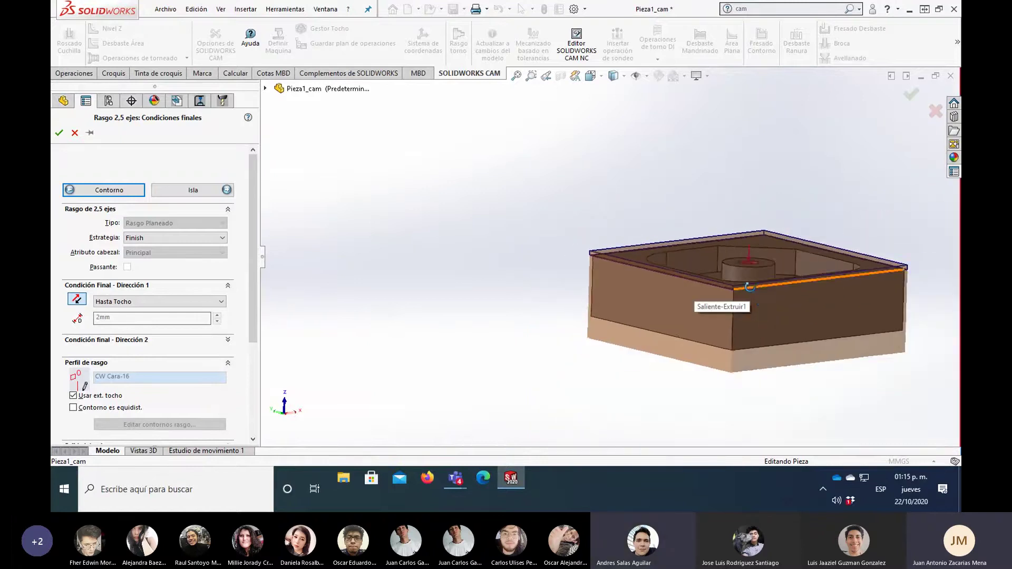
{"action": "scroll", "coordinate": [756, 266], "scroll_direction": "down", "scroll_amount": 3}
{"action": "scroll", "coordinate": [754, 252], "scroll_direction": "down", "scroll_amount": 3}
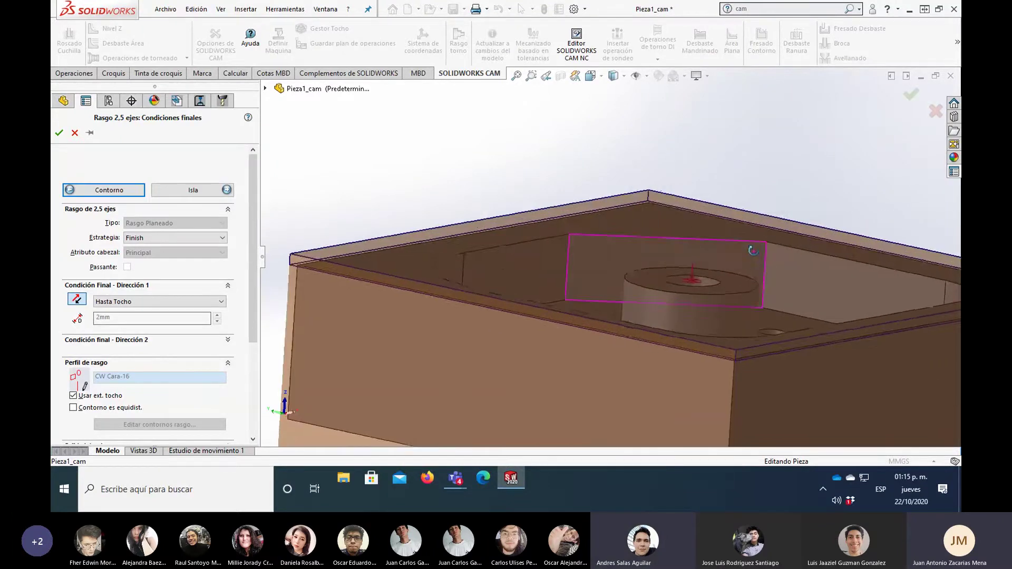
{"action": "scroll", "coordinate": [751, 245], "scroll_direction": "up", "scroll_amount": 3}
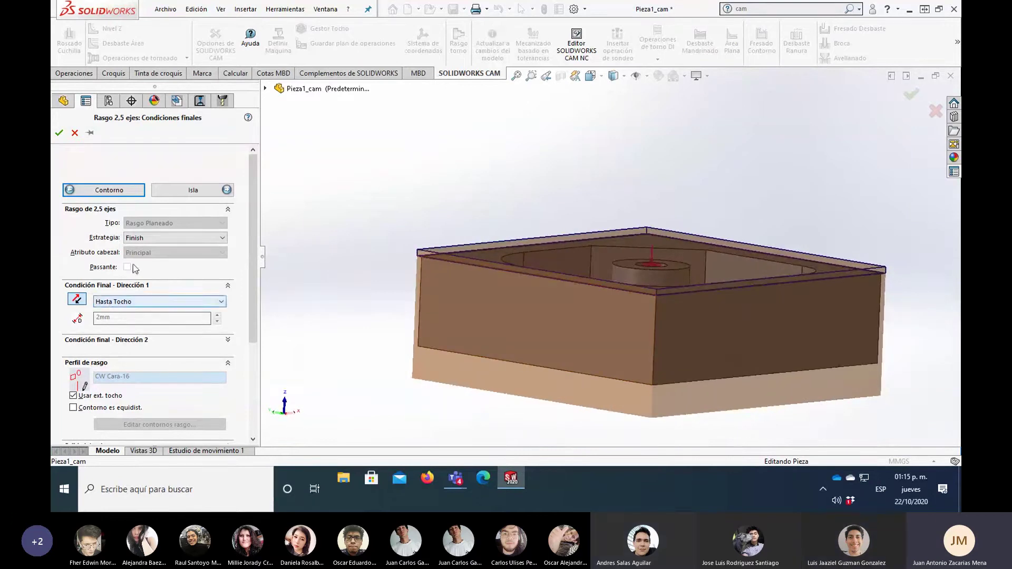
{"action": "left_click", "coordinate": [200, 237]}
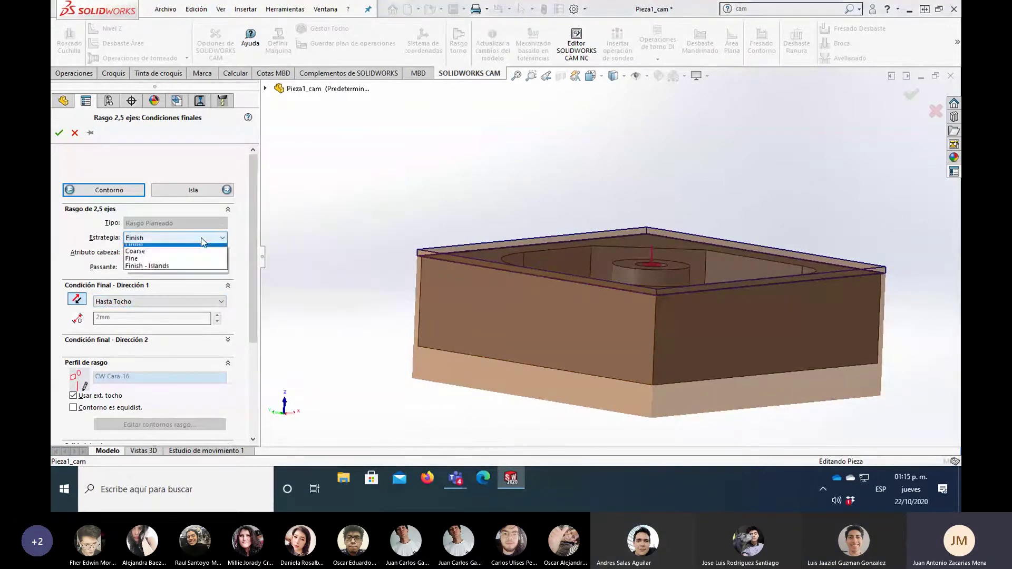
{"action": "left_click", "coordinate": [201, 237]}
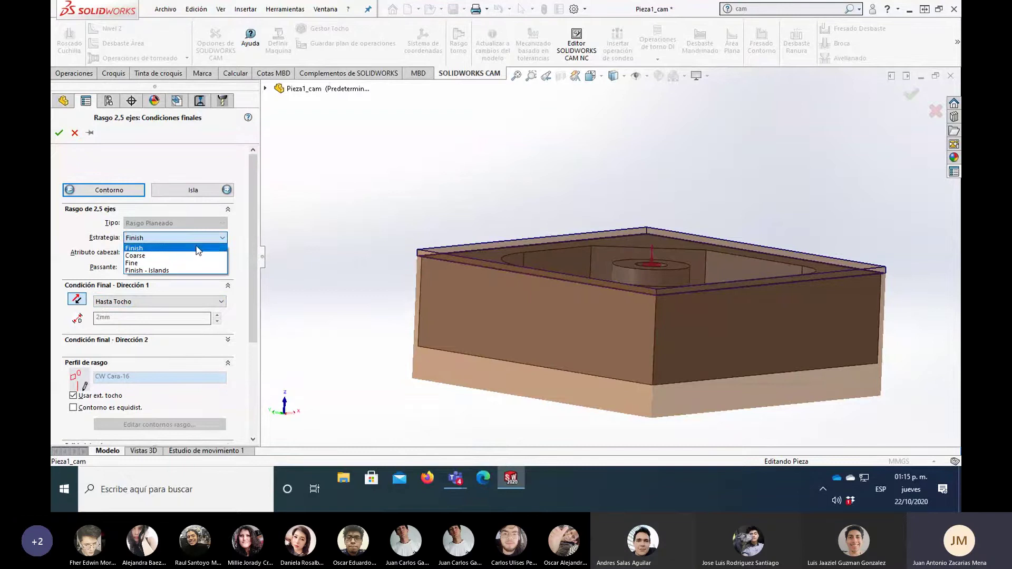
{"action": "left_click", "coordinate": [196, 246]}
{"action": "mouse_move", "coordinate": [174, 238]}
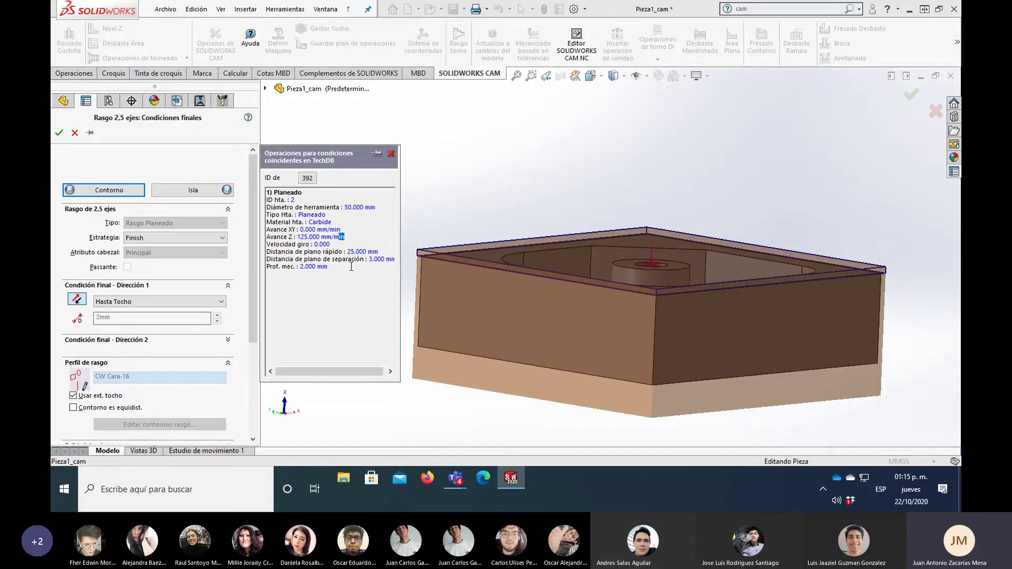
{"action": "left_click_drag", "start_coordinate": [329, 267], "coordinate": [282, 237]}
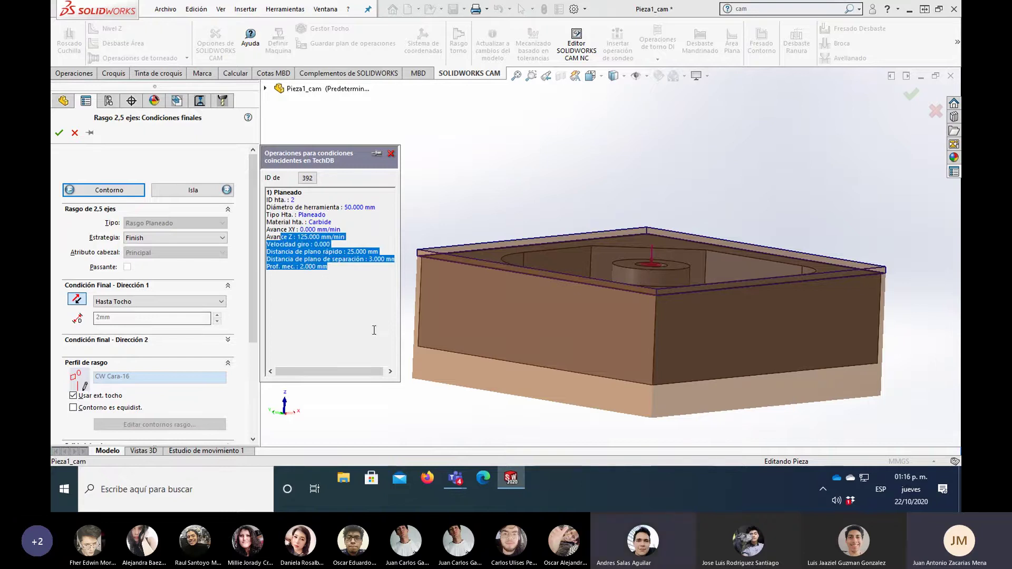
{"action": "left_click", "coordinate": [390, 154]}
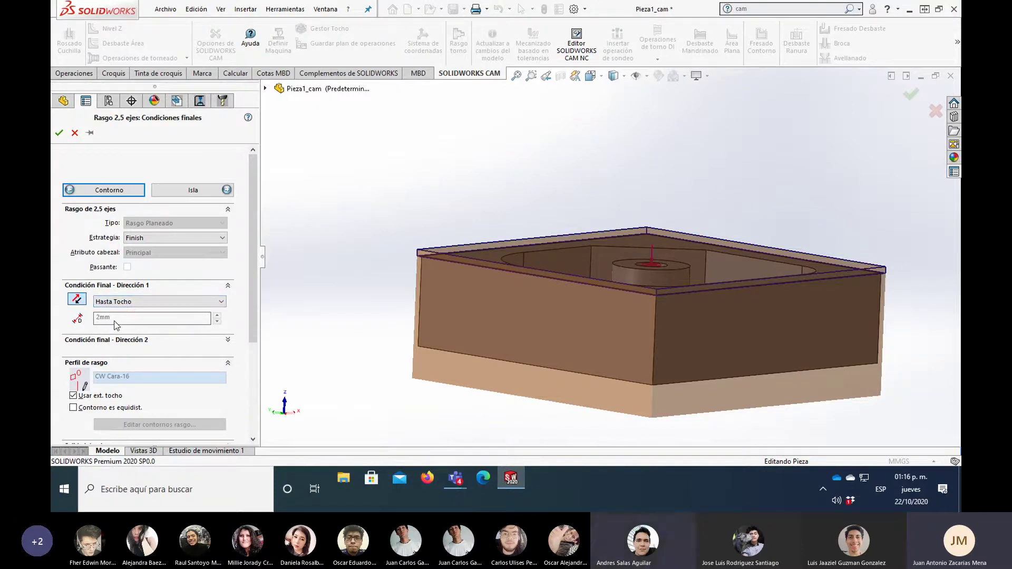
Step: Try a fixed Profundidad end condition of 12mm for the face-milling feature
{"action": "scroll", "coordinate": [548, 316], "scroll_direction": "down", "scroll_amount": 1}
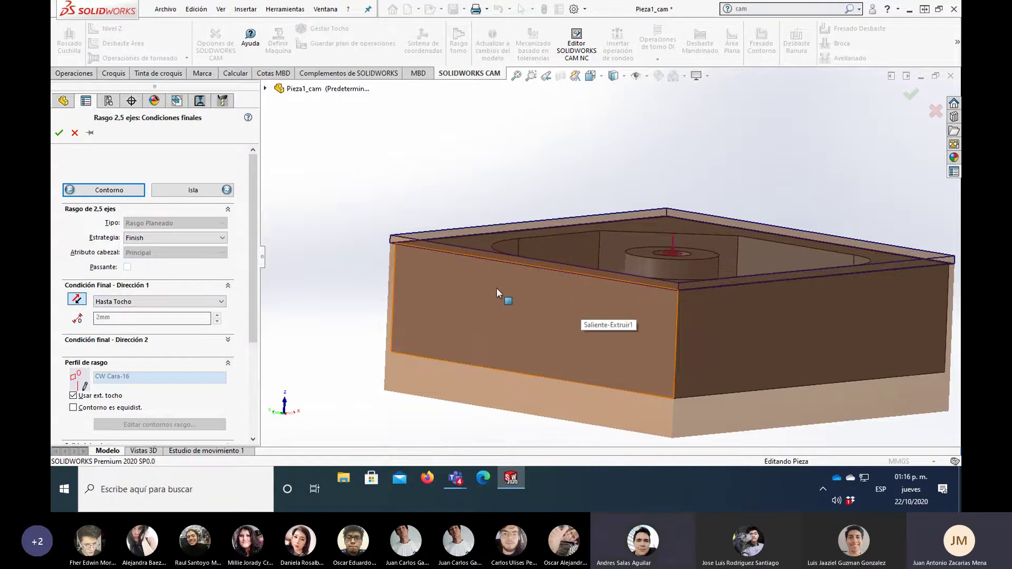
{"action": "middle_click_drag", "start_coordinate": [497, 288], "coordinate": [497, 275]}
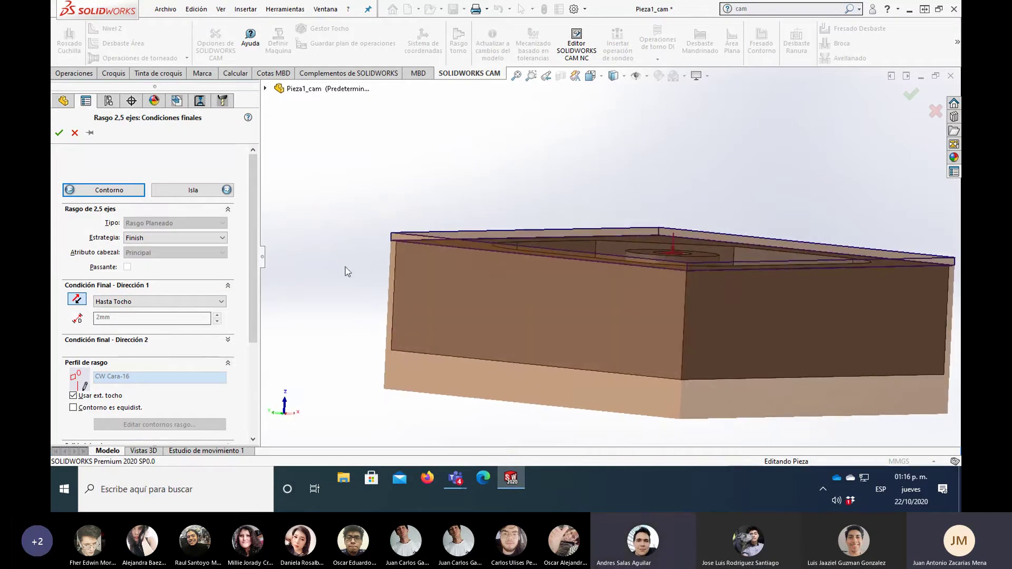
{"action": "left_click", "coordinate": [210, 303]}
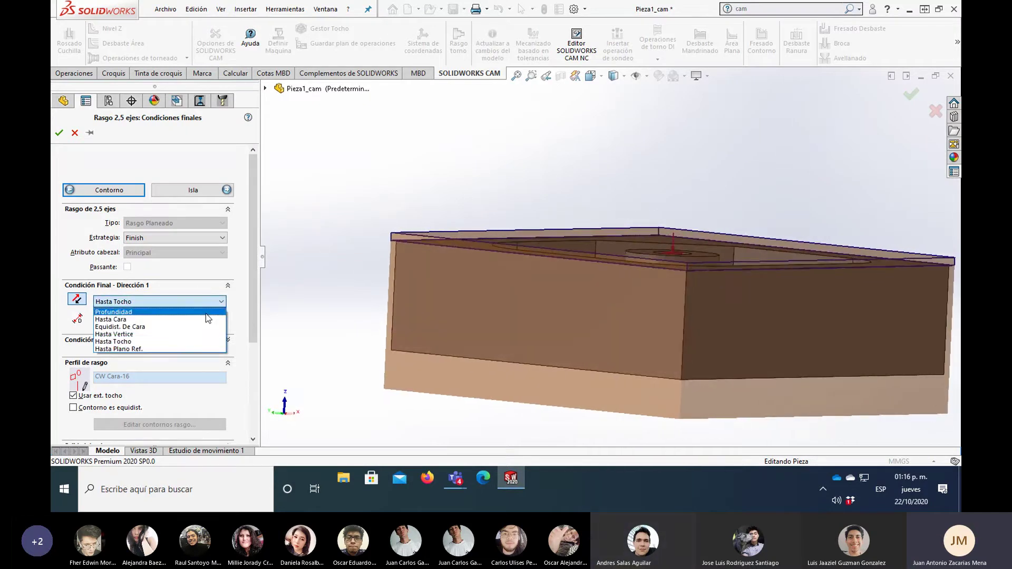
{"action": "left_click", "coordinate": [206, 312]}
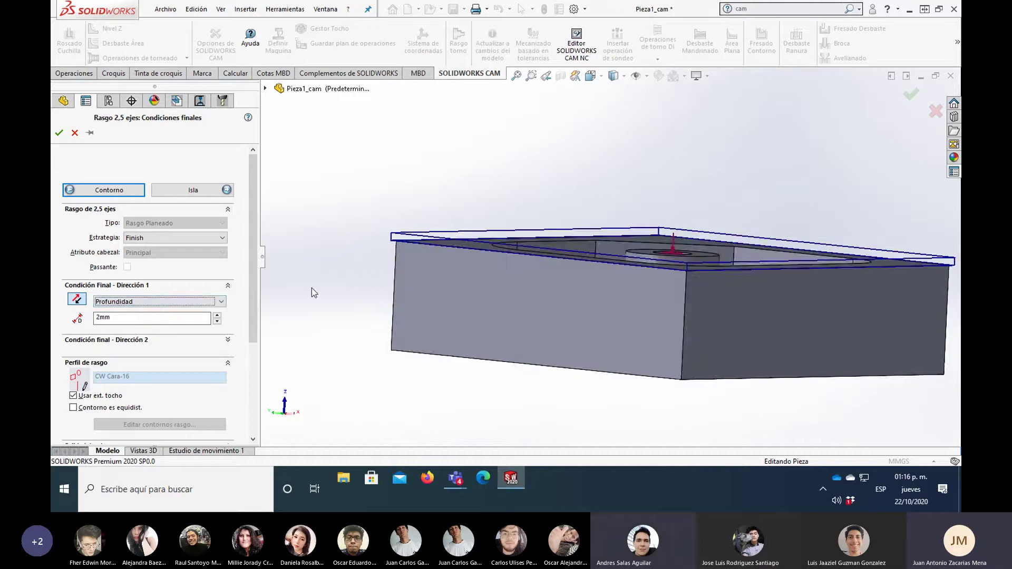
{"action": "middle_click_drag", "start_coordinate": [394, 255], "coordinate": [381, 294]}
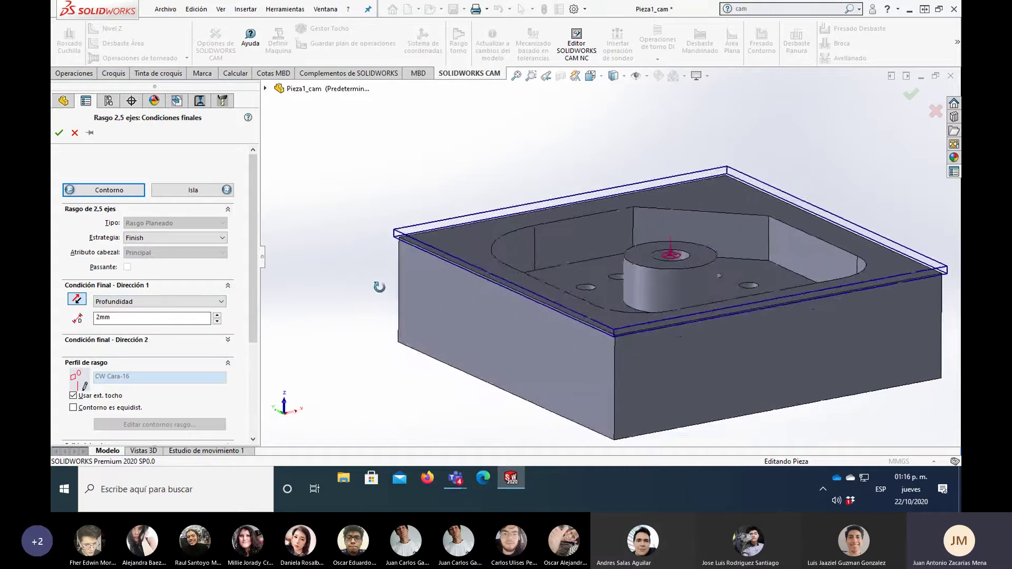
{"action": "scroll", "coordinate": [440, 228], "scroll_direction": "down", "scroll_amount": 2}
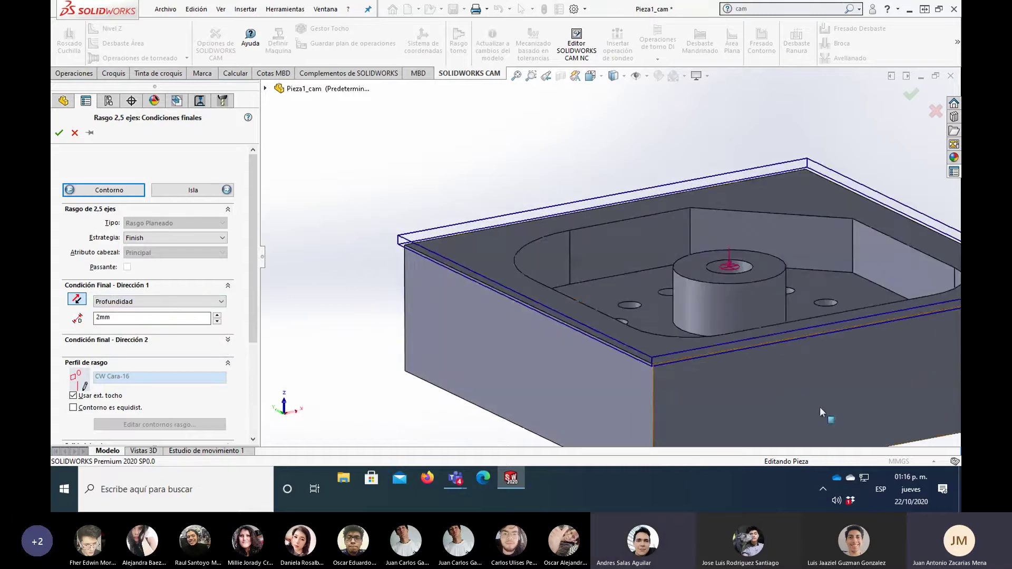
{"action": "left_click", "coordinate": [217, 316]}
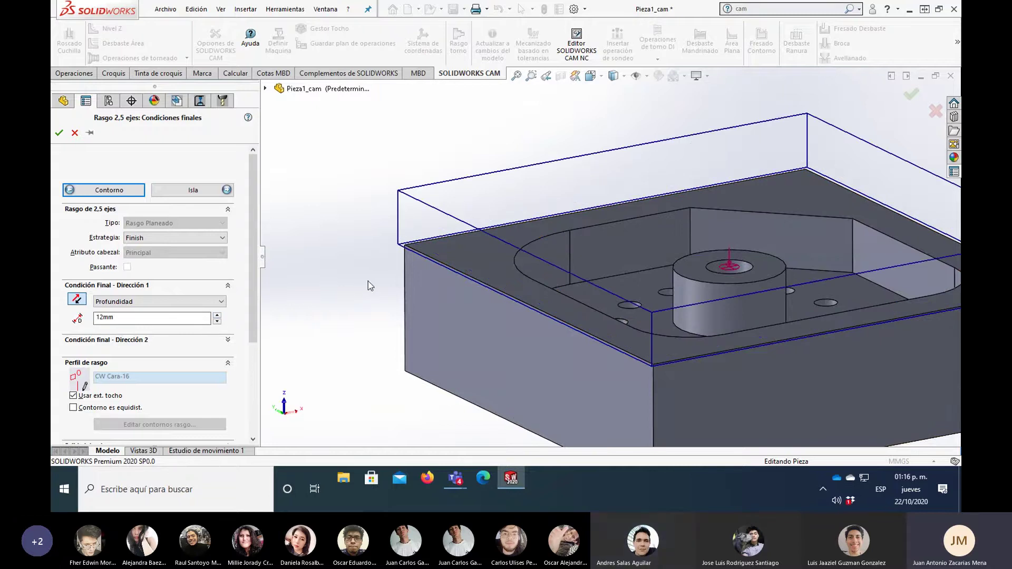
{"action": "middle_click_drag", "start_coordinate": [368, 281], "coordinate": [448, 229]}
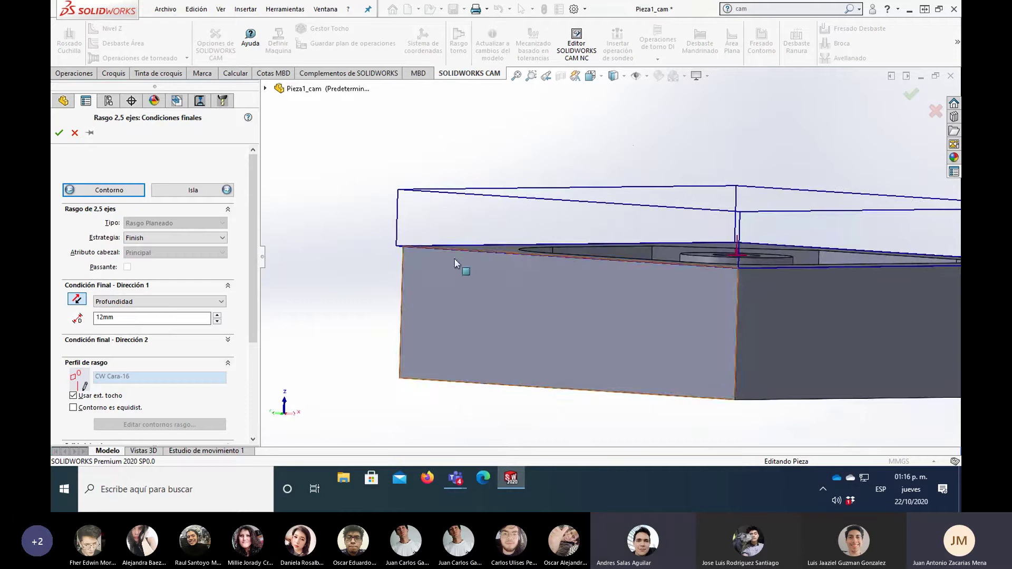
Step: Switch the face-milling end condition back to Hasta Tocho (up to the stock)
{"action": "middle_click_drag", "start_coordinate": [549, 199], "coordinate": [538, 219]}
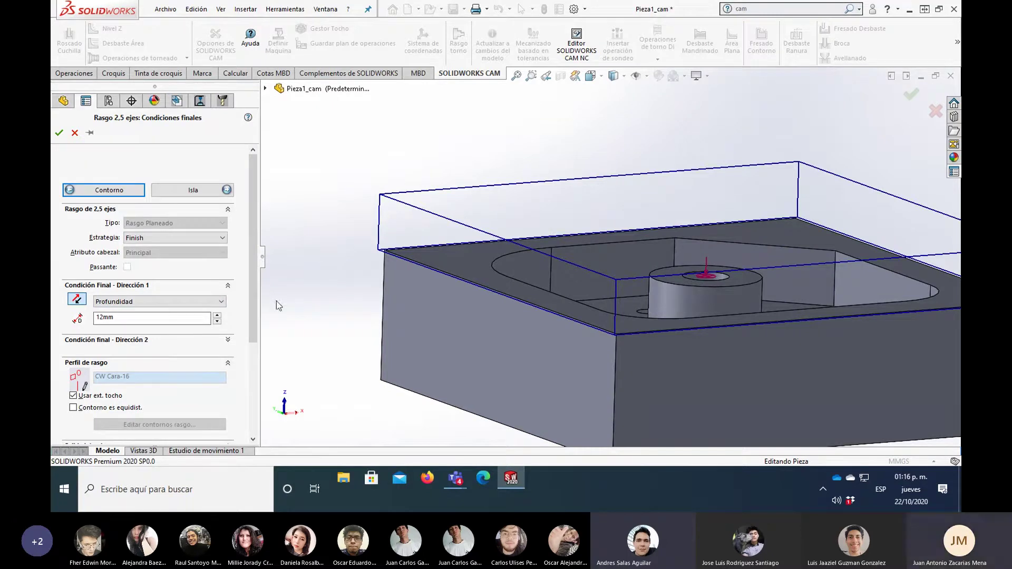
{"action": "left_click", "coordinate": [220, 303]}
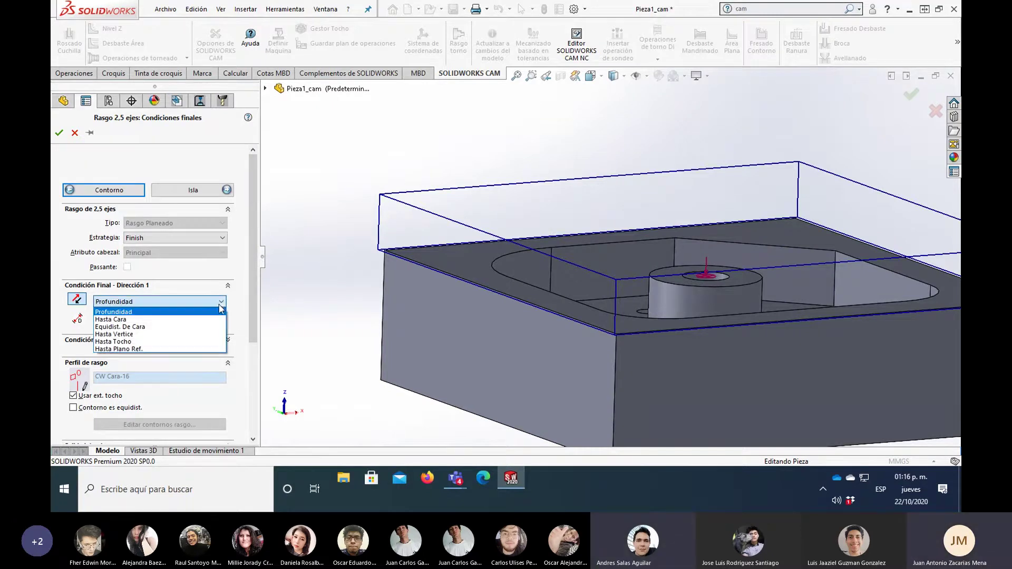
{"action": "left_click", "coordinate": [108, 343]}
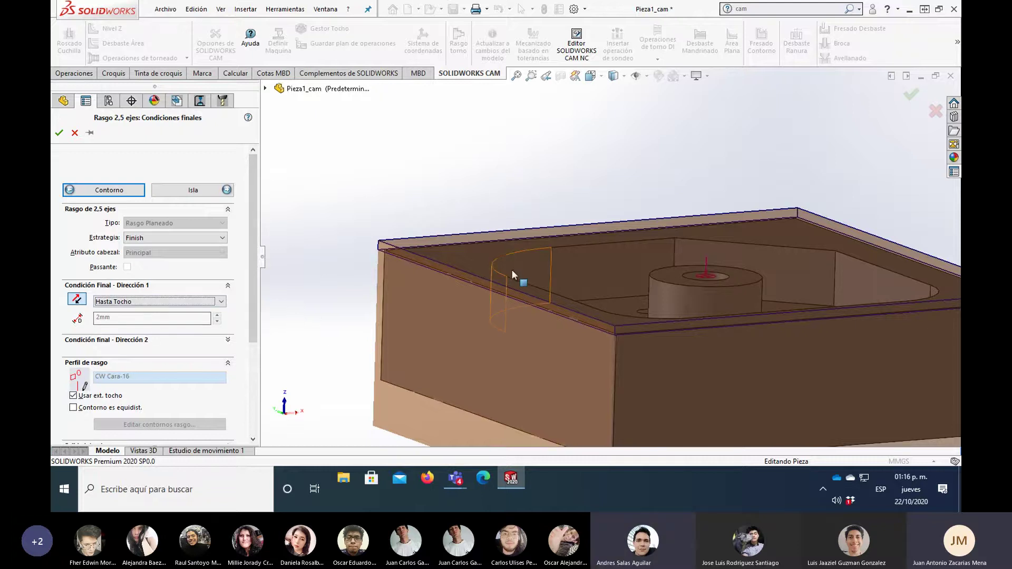
{"action": "middle_click_drag", "start_coordinate": [512, 268], "coordinate": [438, 312]}
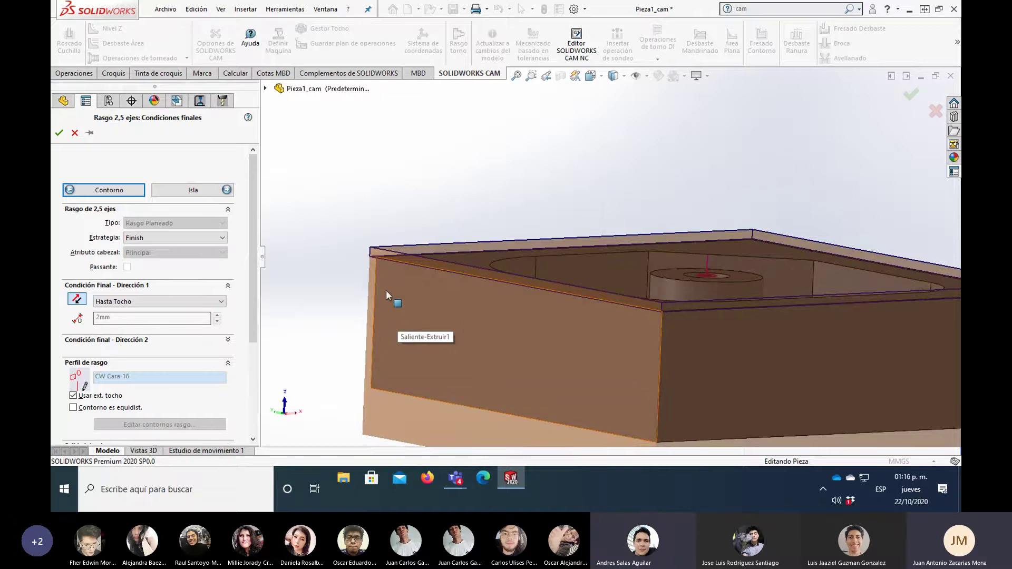
{"action": "mouse_move", "coordinate": [253, 258]}
{"action": "left_mouse_down"}
{"action": "mouse_move", "coordinate": [253, 341]}
{"action": "mouse_move", "coordinate": [252, 253]}
{"action": "left_mouse_up"}
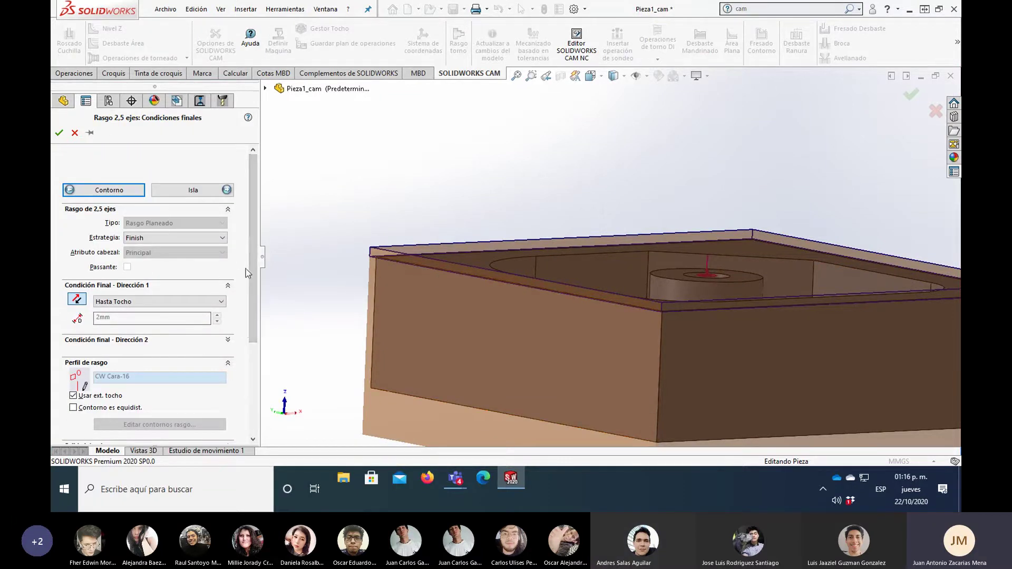
{"action": "scroll", "coordinate": [243, 305], "scroll_direction": "down", "scroll_amount": 3}
{"action": "scroll", "coordinate": [239, 336], "scroll_direction": "down", "scroll_amount": 1}
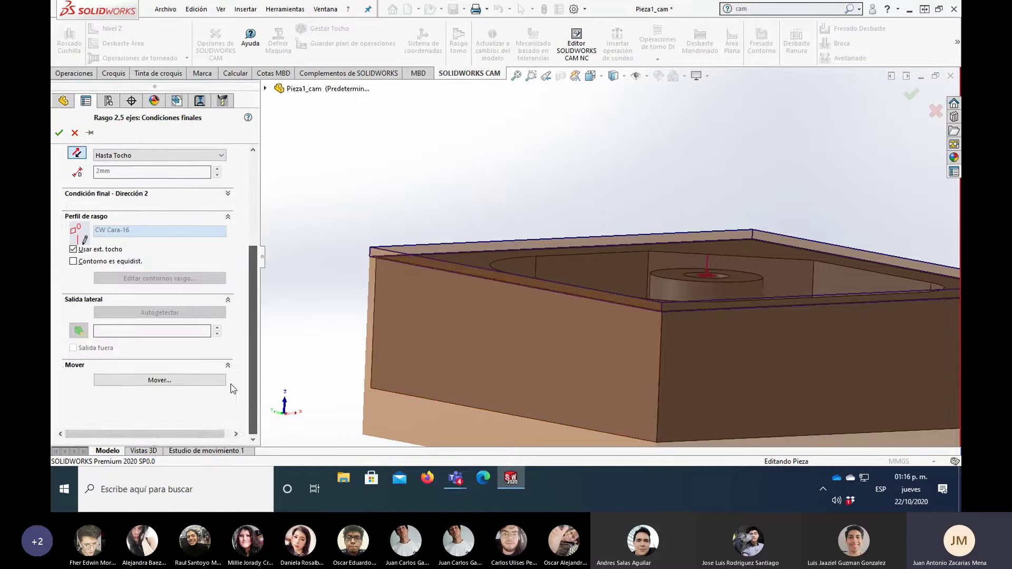
{"action": "scroll", "coordinate": [233, 343], "scroll_direction": "up", "scroll_amount": 5}
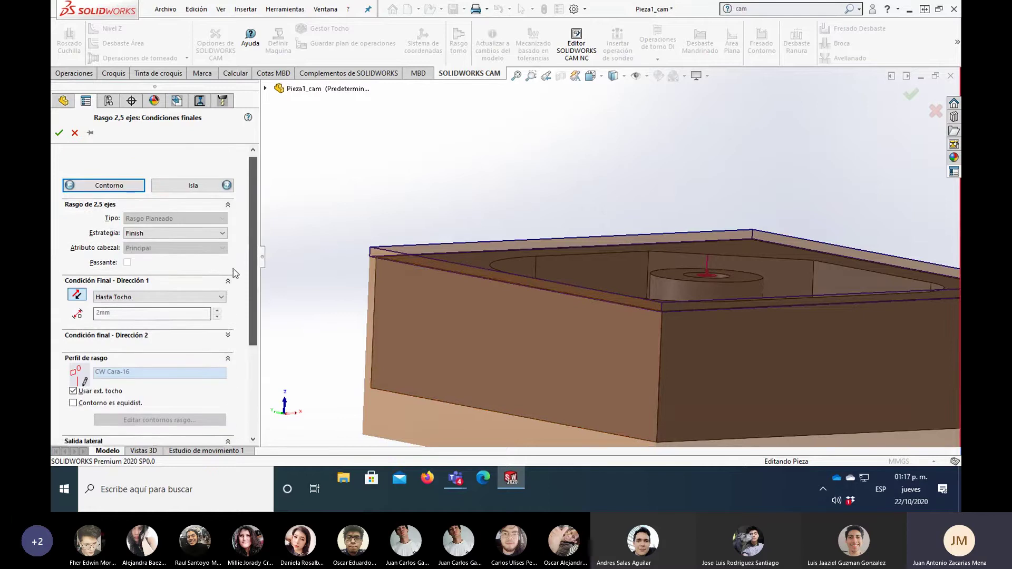
Step: Accept the Finish face-milling feature, leaving the end condition at the top of the stock
{"action": "left_click", "coordinate": [59, 134]}
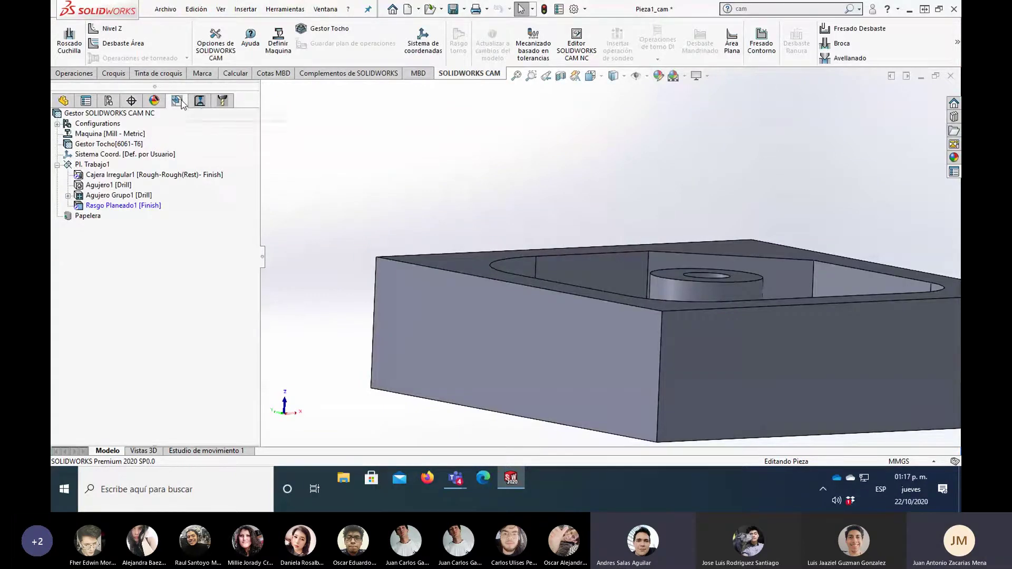
{"action": "left_click", "coordinate": [121, 207]}
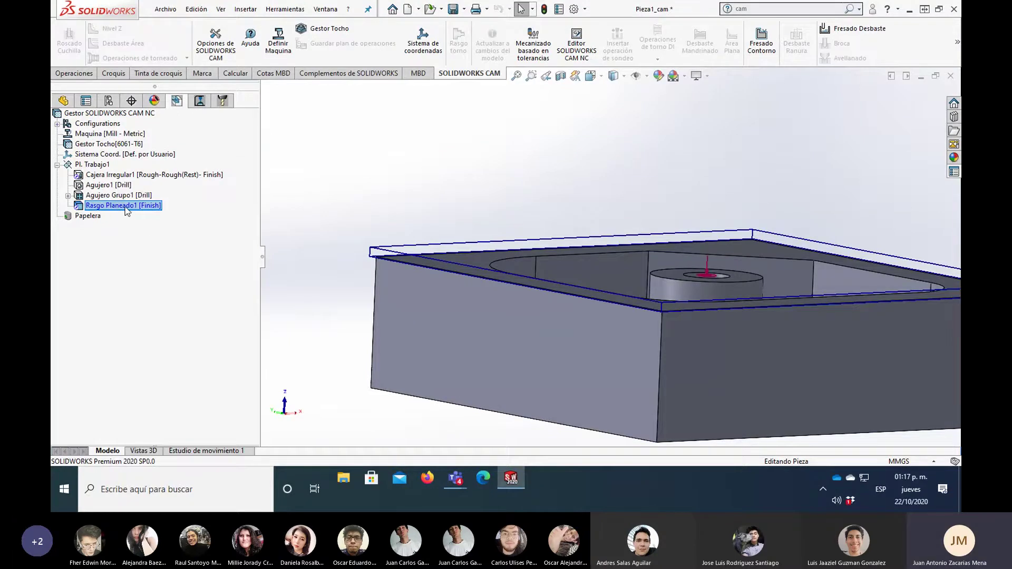
{"action": "right_click", "coordinate": [127, 211]}
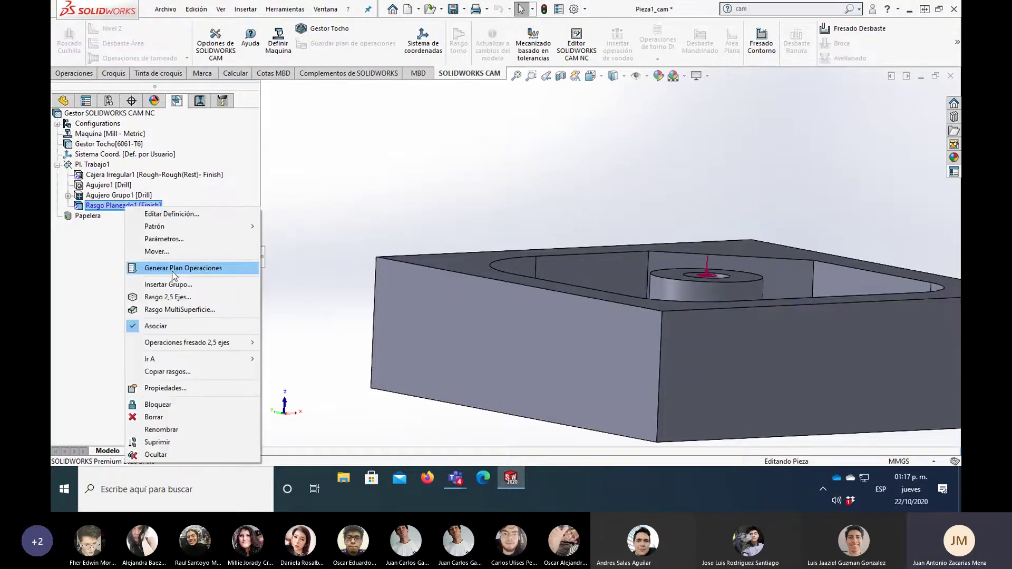
{"action": "left_click", "coordinate": [90, 258]}
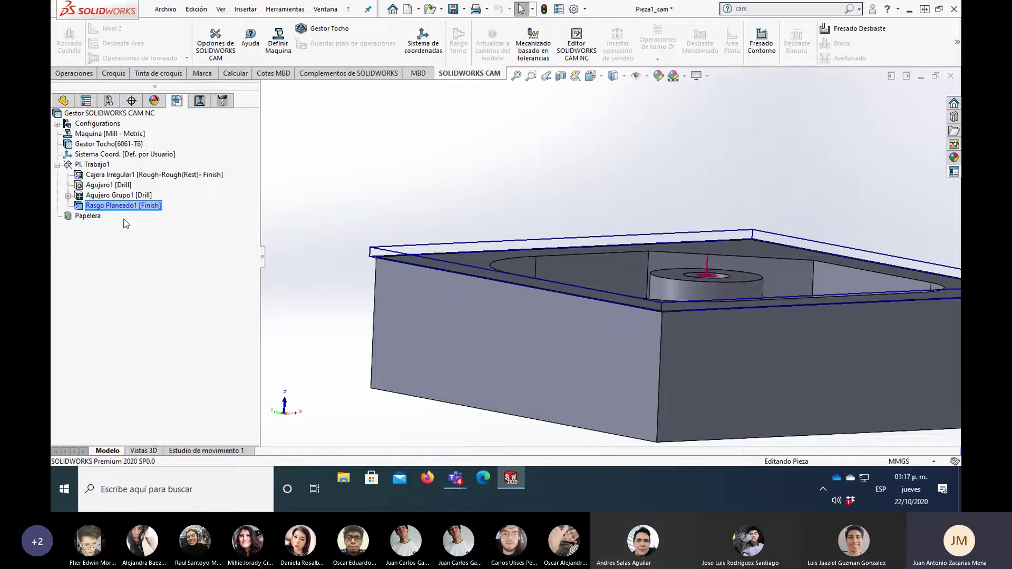
Step: Generate the operation plan from Rasgo Planeado1, adding Planeado1 after Broca2
{"action": "left_click", "coordinate": [114, 206]}
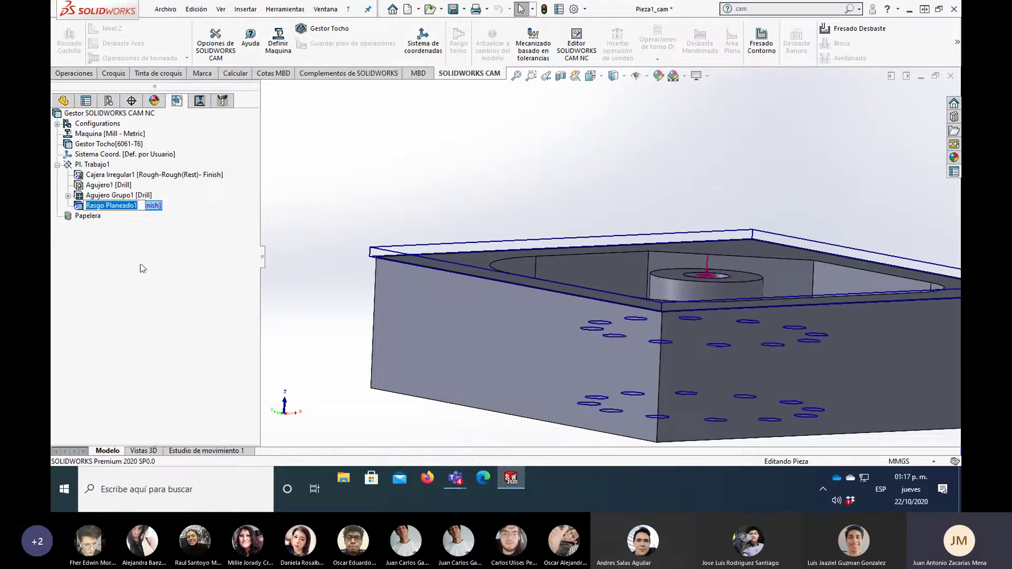
{"action": "key", "text": "Escape"}
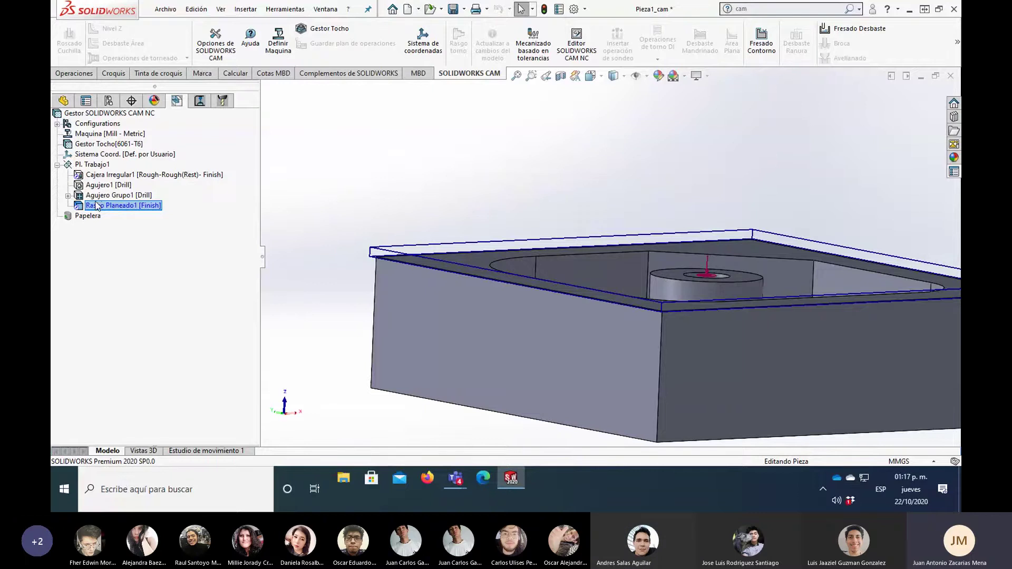
{"action": "left_click", "coordinate": [83, 209]}
{"action": "right_click", "coordinate": [129, 210]}
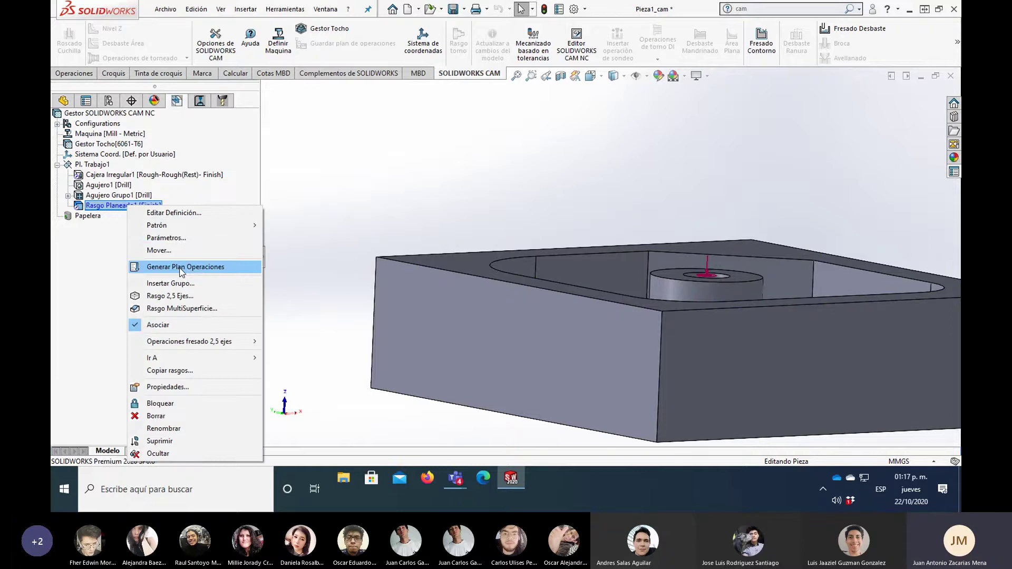
{"action": "left_click", "coordinate": [223, 270]}
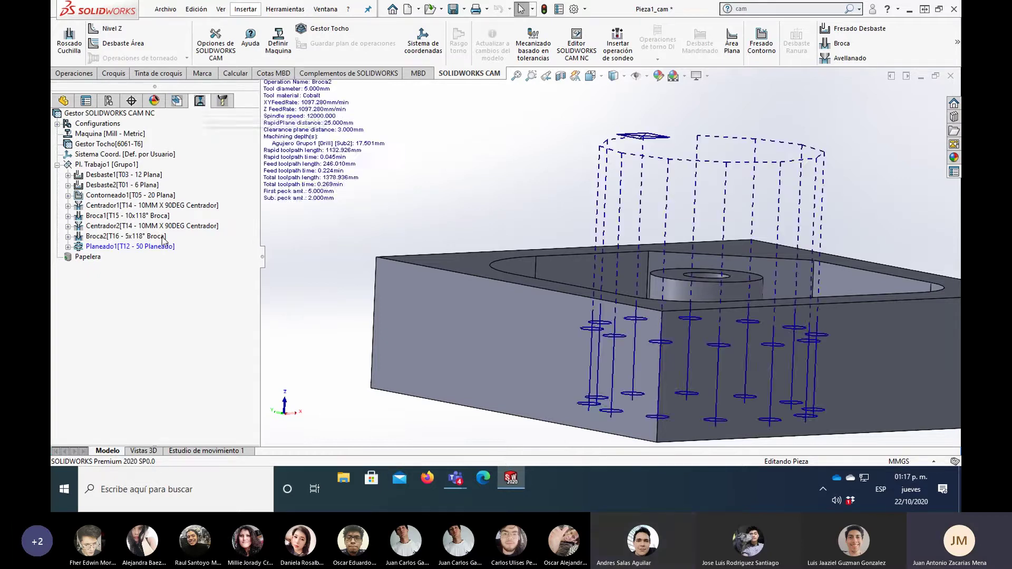
Step: Drag Planeado1 (T12 - 50 Planeado) from the bottom to the top of the operation list
{"action": "mouse_move", "coordinate": [130, 246]}
{"action": "left_click", "coordinate": [144, 252]}
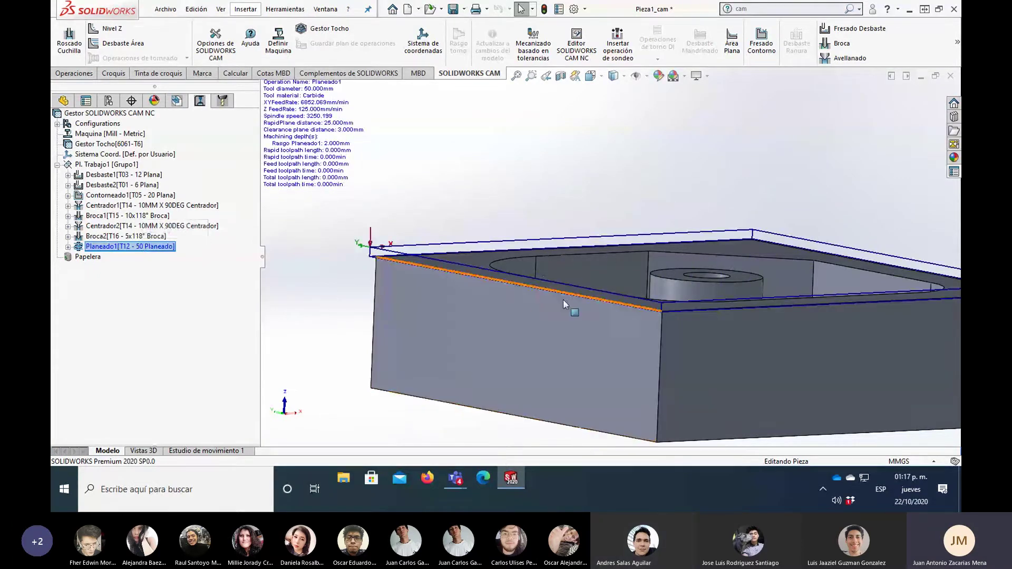
{"action": "scroll", "coordinate": [666, 321], "scroll_direction": "up", "scroll_amount": 2}
{"action": "middle_click_drag", "start_coordinate": [666, 322], "coordinate": [441, 350]}
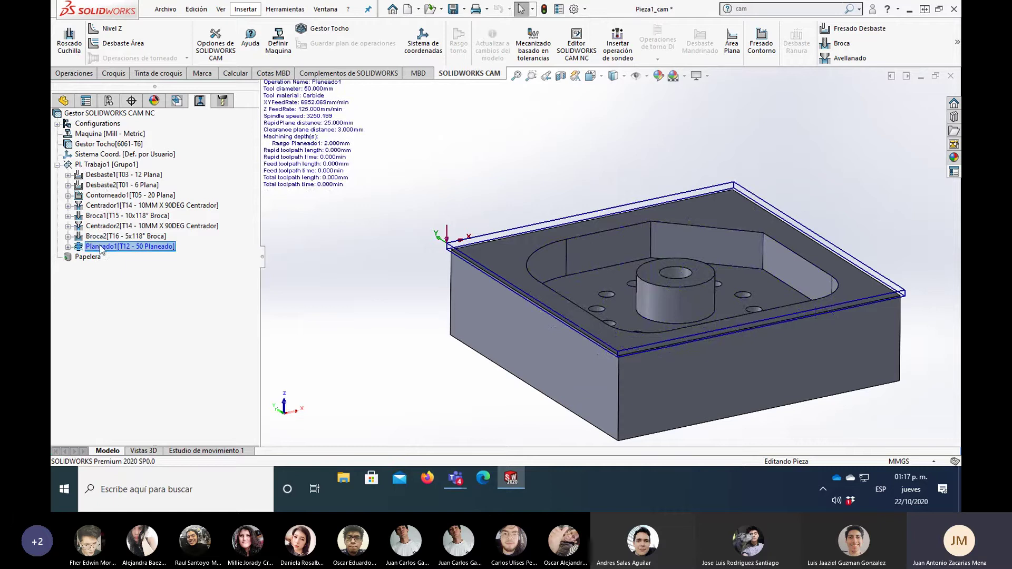
{"action": "left_click_drag", "start_coordinate": [102, 250], "coordinate": [105, 165]}
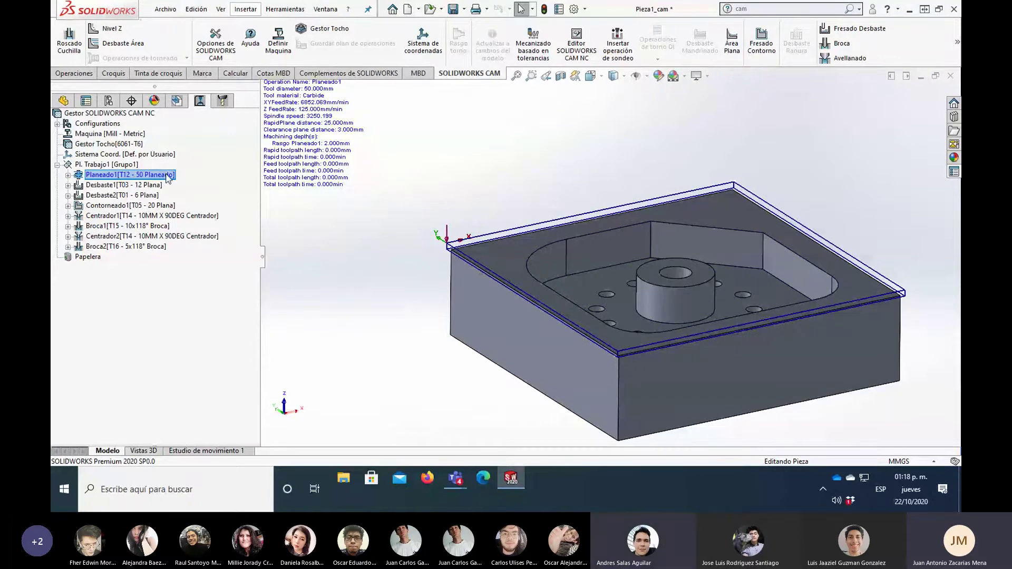
{"action": "scroll", "coordinate": [580, 275], "scroll_direction": "down", "scroll_amount": 2}
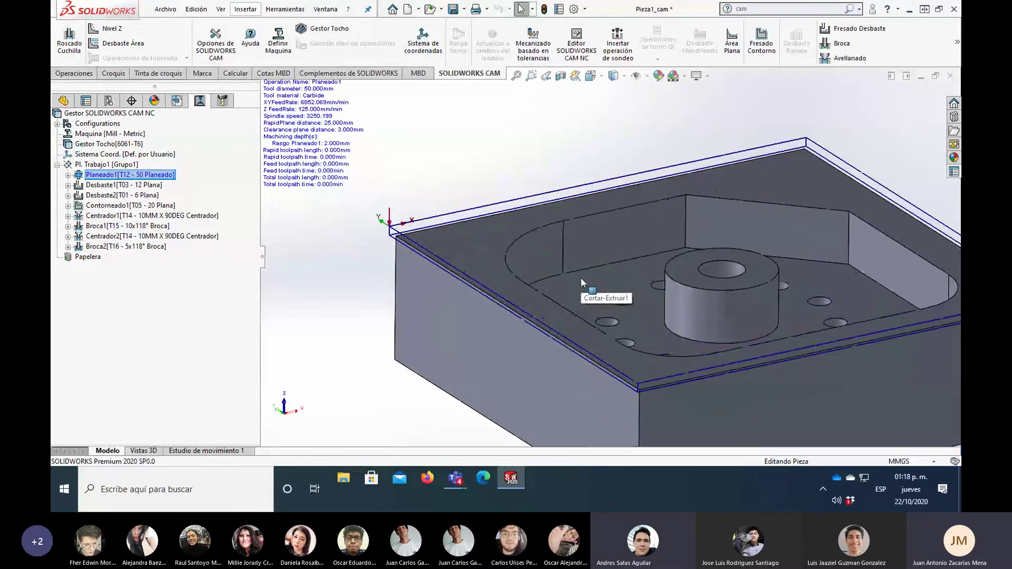
{"action": "middle_click_drag", "start_coordinate": [581, 277], "coordinate": [591, 243]}
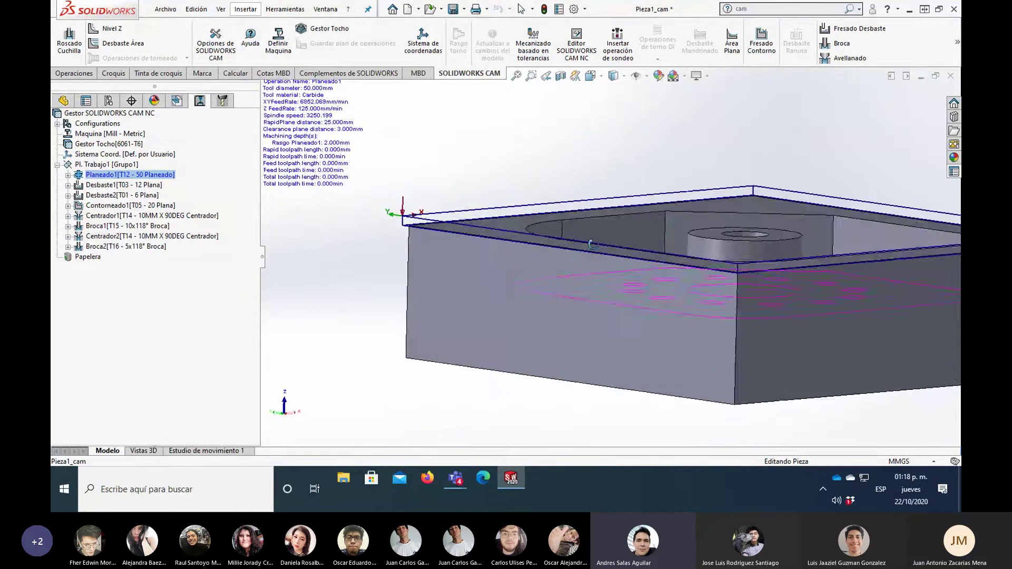
{"action": "scroll", "coordinate": [655, 295], "scroll_direction": "up", "scroll_amount": 2}
{"action": "middle_click_drag", "start_coordinate": [655, 295], "coordinate": [656, 219]}
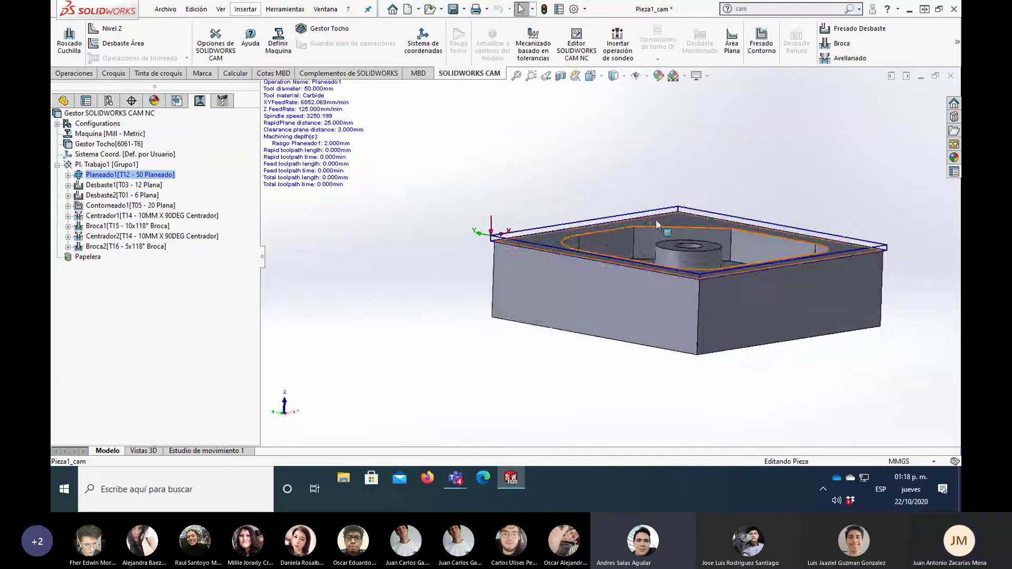
{"action": "scroll", "coordinate": [656, 220], "scroll_direction": "down", "scroll_amount": 2}
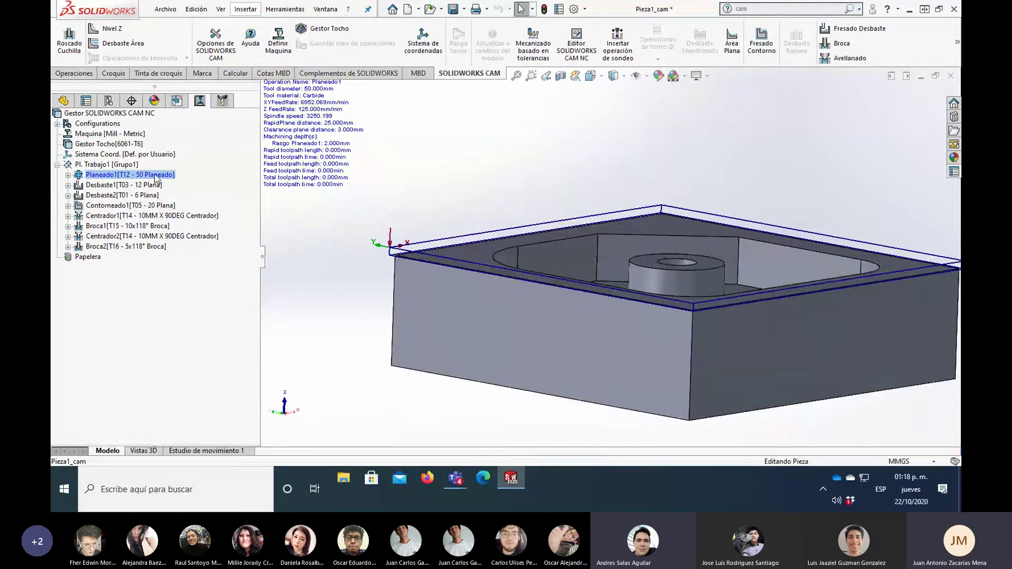
Step: Generate the Planeado1 facing toolpath (50 mm tool, 2 mm depth, 1.213 min)
{"action": "right_click", "coordinate": [124, 178]}
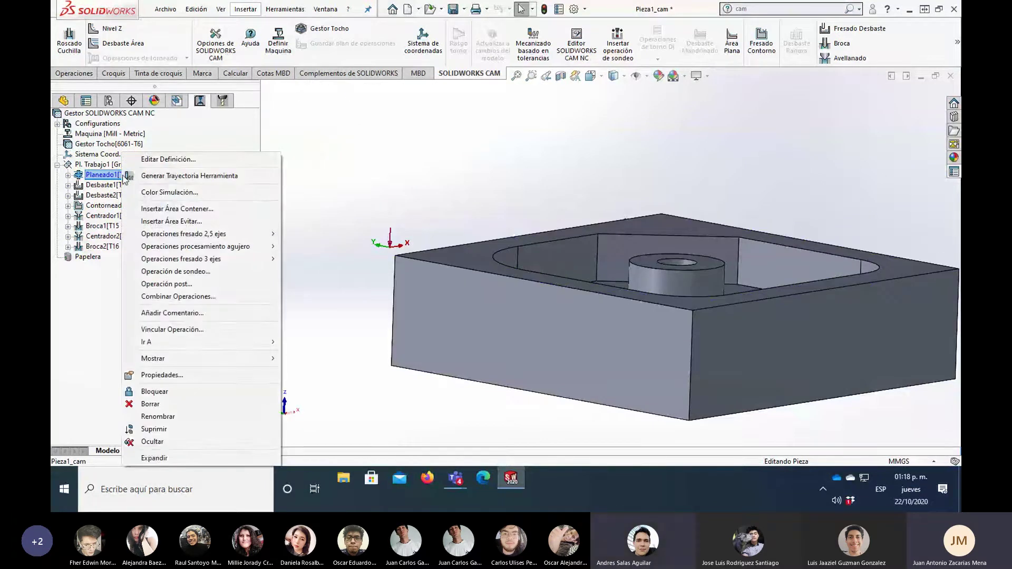
{"action": "left_click", "coordinate": [228, 179]}
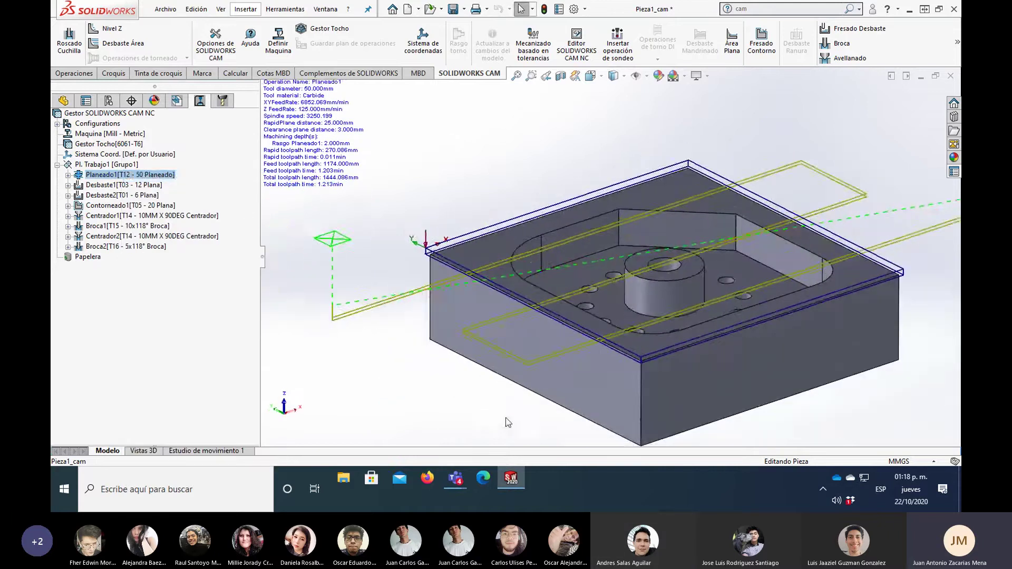
{"action": "middle_click_drag", "start_coordinate": [507, 422], "coordinate": [400, 339]}
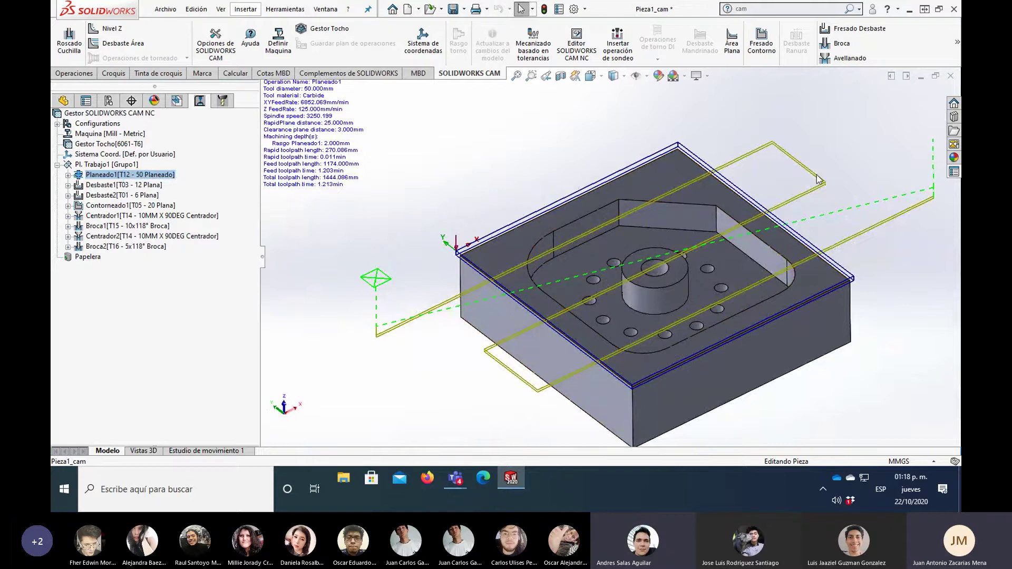
{"action": "scroll", "coordinate": [770, 286], "scroll_direction": "up", "scroll_amount": 2}
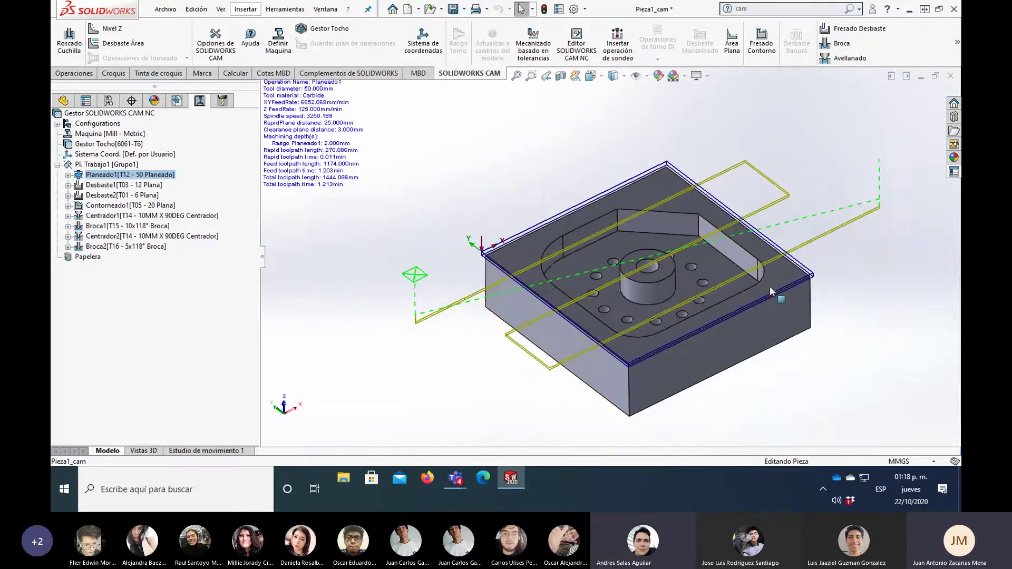
Step: Orbit and zoom around the block to inspect the facing toolpath from side and isometric views
{"action": "middle_click_drag", "start_coordinate": [738, 290], "coordinate": [727, 206]}
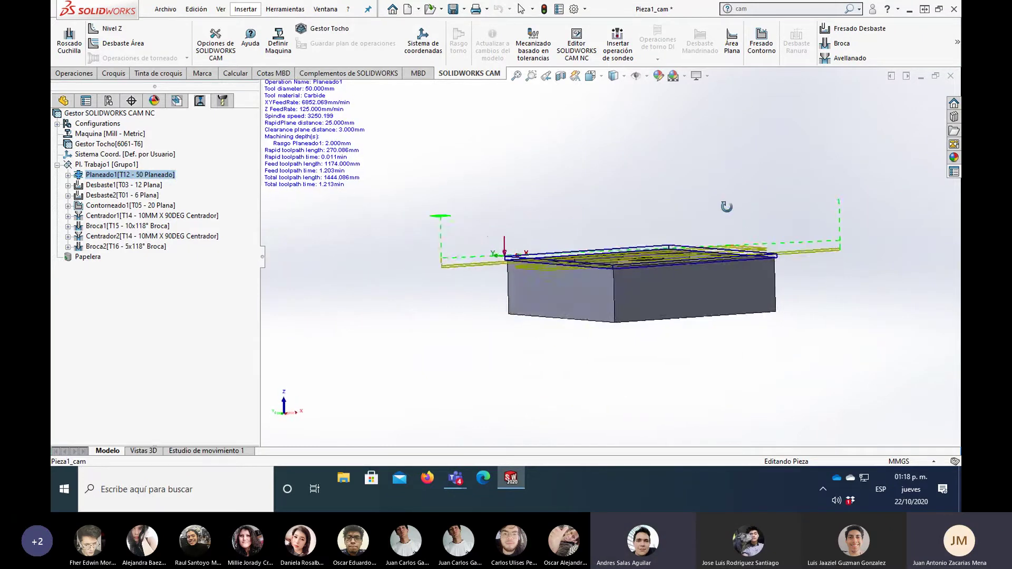
{"action": "scroll", "coordinate": [546, 242], "scroll_direction": "down", "scroll_amount": 2}
{"action": "scroll", "coordinate": [547, 275], "scroll_direction": "down", "scroll_amount": 3}
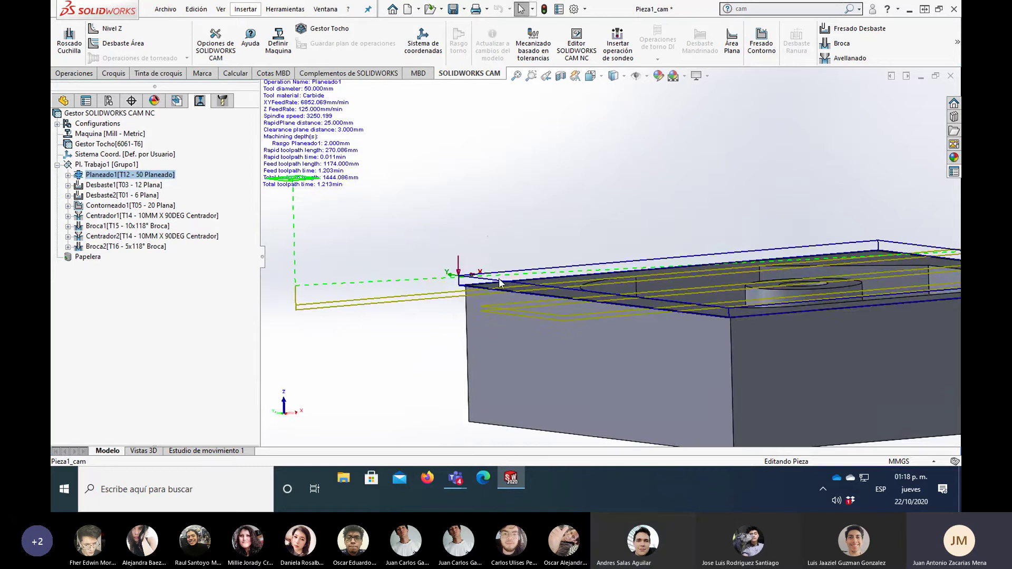
{"action": "mouse_move", "coordinate": [500, 283]}
{"action": "middle_mouse_down"}
{"action": "mouse_move", "coordinate": [526, 263]}
{"action": "mouse_move", "coordinate": [525, 314]}
{"action": "mouse_move", "coordinate": [329, 326]}
{"action": "middle_mouse_up"}
{"action": "middle_click_drag", "start_coordinate": [347, 324], "coordinate": [382, 305]}
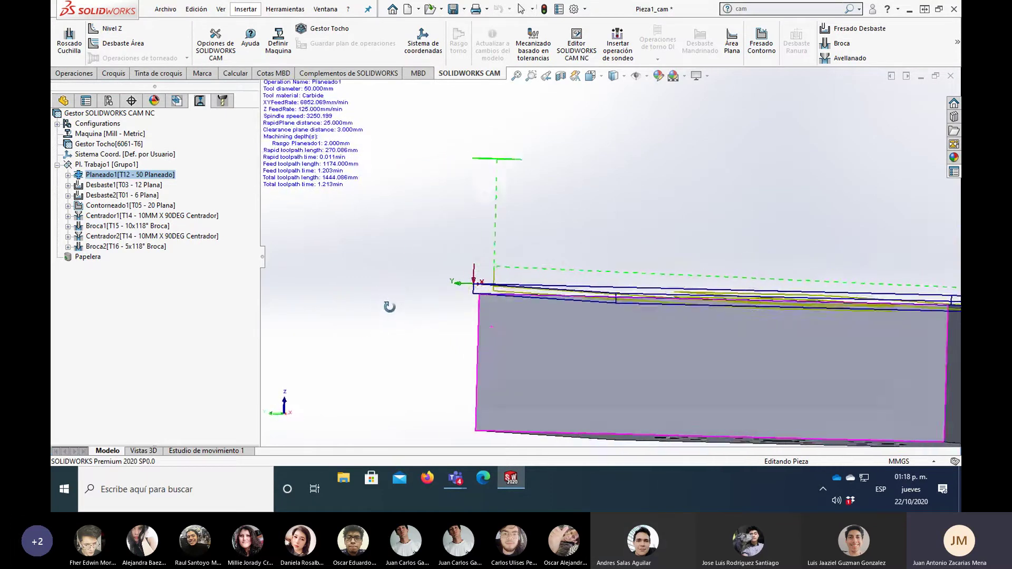
{"action": "mouse_move", "coordinate": [382, 305]}
{"action": "middle_mouse_down"}
{"action": "mouse_move", "coordinate": [667, 334]}
{"action": "mouse_move", "coordinate": [645, 365]}
{"action": "middle_mouse_up"}
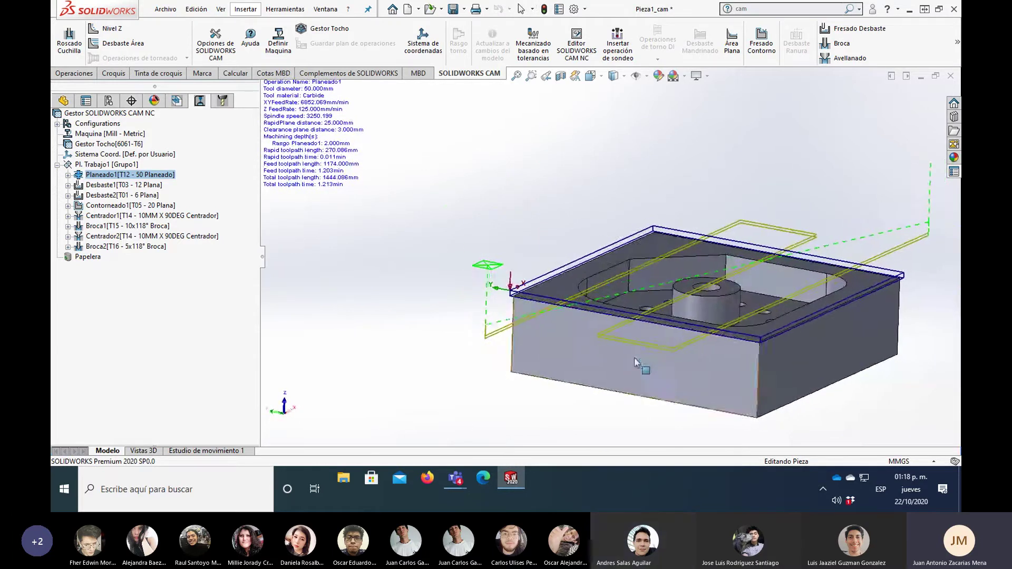
{"action": "scroll", "coordinate": [464, 314], "scroll_direction": "down", "scroll_amount": 2}
{"action": "scroll", "coordinate": [464, 314], "scroll_direction": "down", "scroll_amount": 2}
{"action": "scroll", "coordinate": [461, 308], "scroll_direction": "down", "scroll_amount": 2}
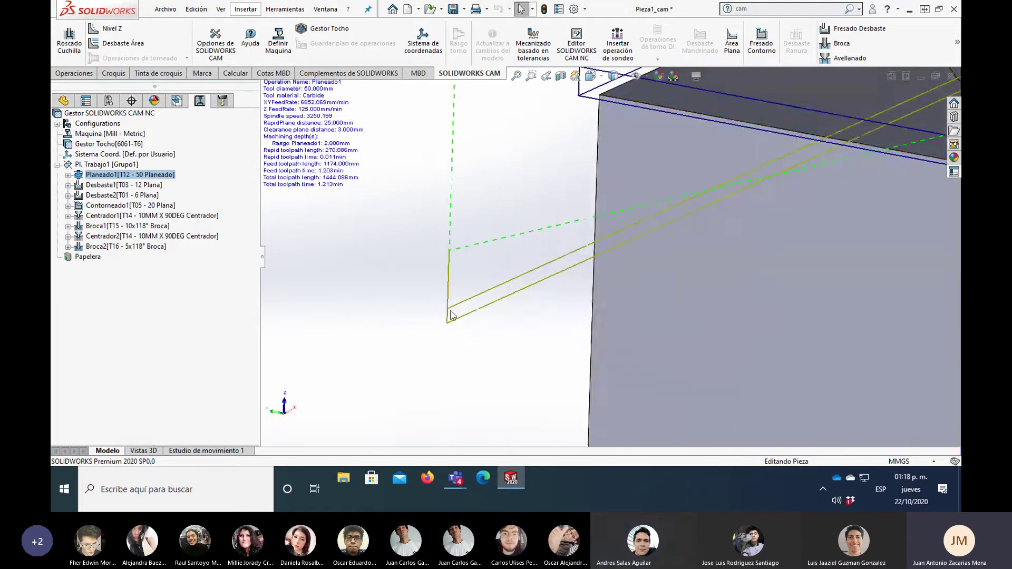
{"action": "scroll", "coordinate": [475, 320], "scroll_direction": "up", "scroll_amount": 3}
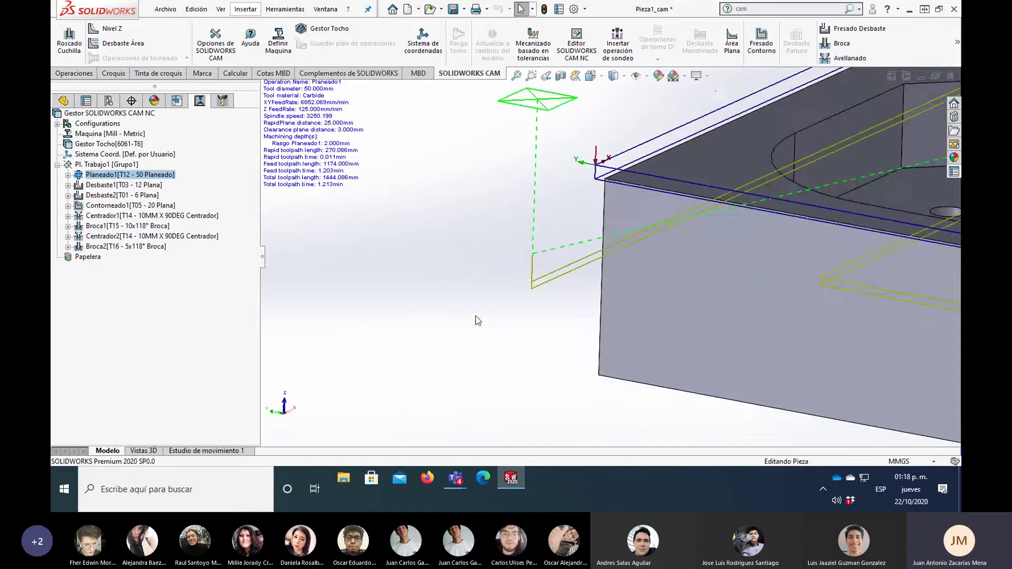
{"action": "scroll", "coordinate": [587, 346], "scroll_direction": "up", "scroll_amount": 2}
{"action": "mouse_move", "coordinate": [588, 345]}
{"action": "middle_mouse_down"}
{"action": "mouse_move", "coordinate": [575, 311]}
{"action": "mouse_move", "coordinate": [560, 319]}
{"action": "middle_mouse_up"}
{"action": "scroll", "coordinate": [561, 318], "scroll_direction": "up", "scroll_amount": 2}
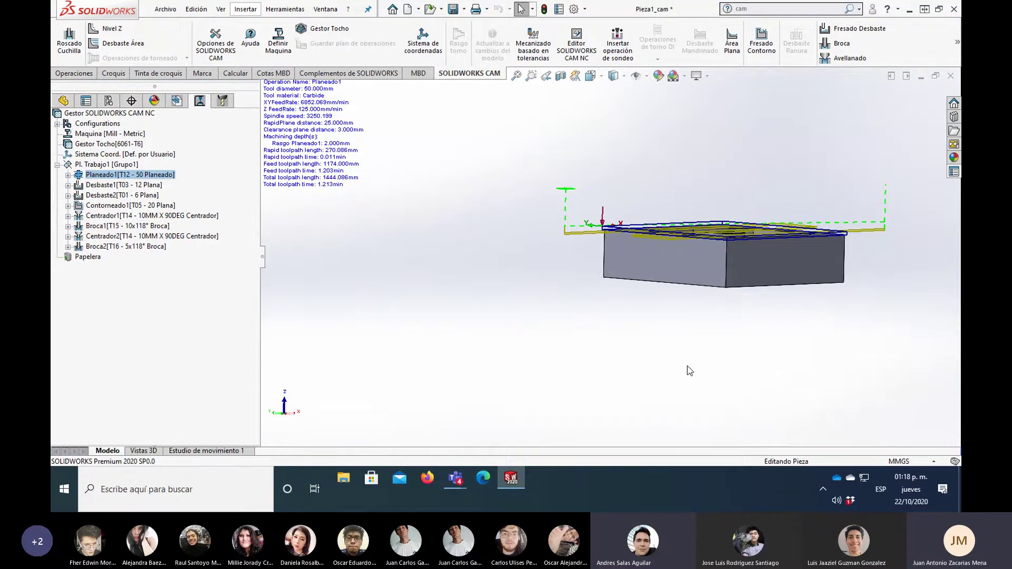
{"action": "middle_click_drag", "start_coordinate": [688, 366], "coordinate": [682, 200]}
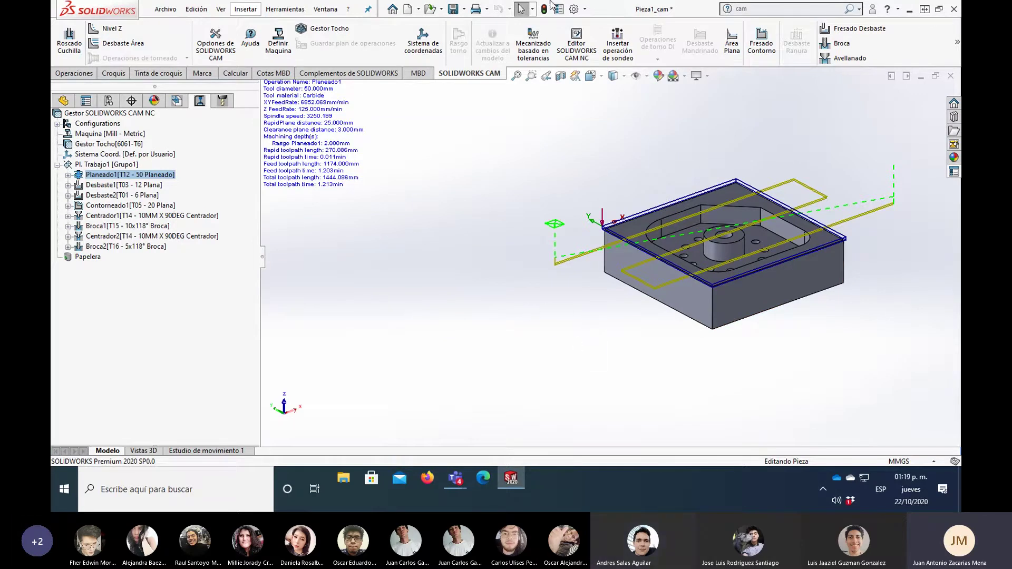
Step: Return to the machinable feature tree, check the block's face dimensions, and bring up Pl. Trabajo1's feature options
{"action": "left_click", "coordinate": [177, 102]}
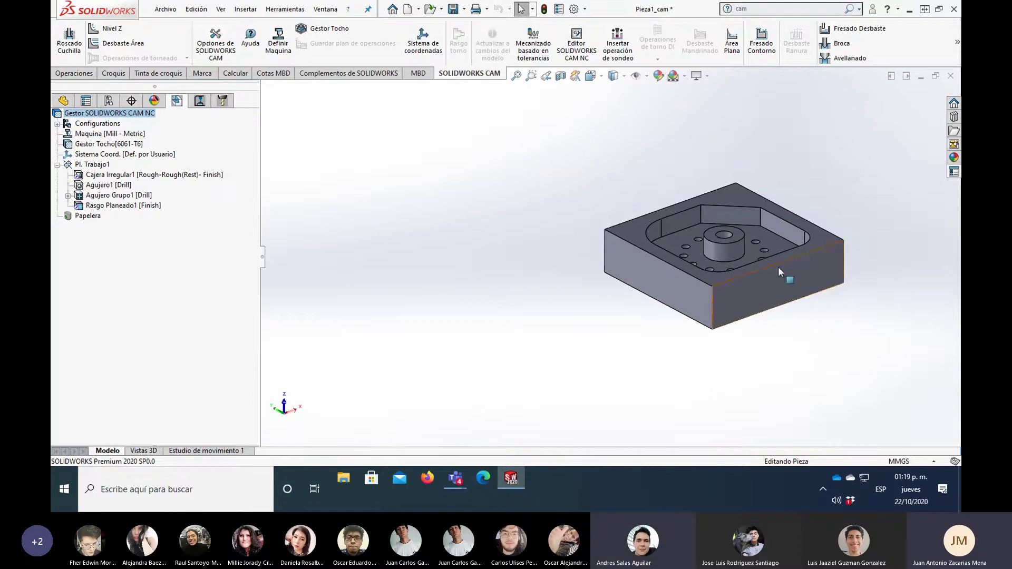
{"action": "scroll", "coordinate": [779, 267], "scroll_direction": "down", "scroll_amount": 2}
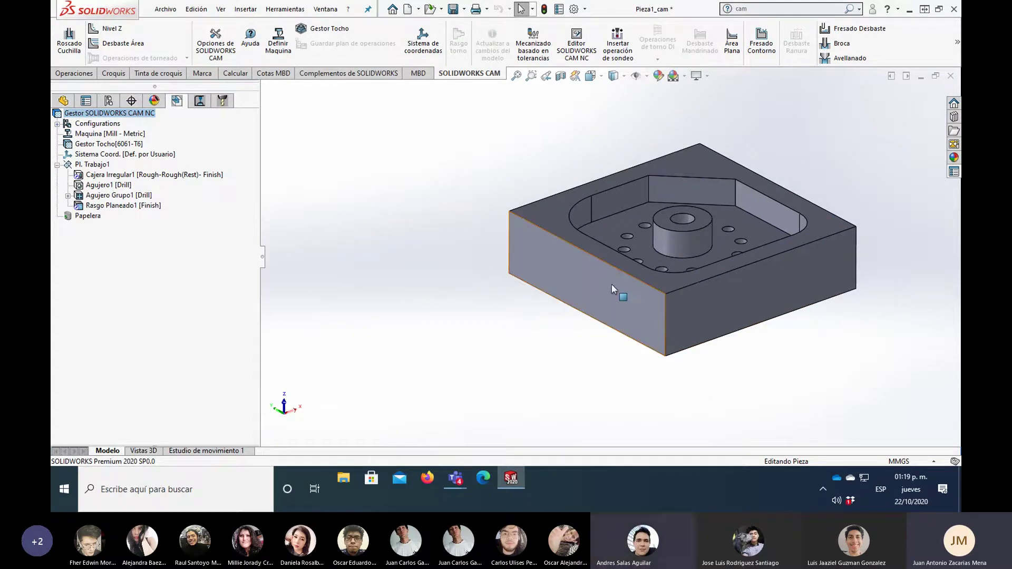
{"action": "left_click", "coordinate": [701, 306]}
{"action": "left_click", "coordinate": [827, 198]}
{"action": "mouse_move", "coordinate": [826, 198]}
{"action": "middle_mouse_down"}
{"action": "mouse_move", "coordinate": [553, 249]}
{"action": "mouse_move", "coordinate": [599, 305]}
{"action": "mouse_move", "coordinate": [726, 287]}
{"action": "middle_mouse_up"}
{"action": "left_click", "coordinate": [562, 271]}
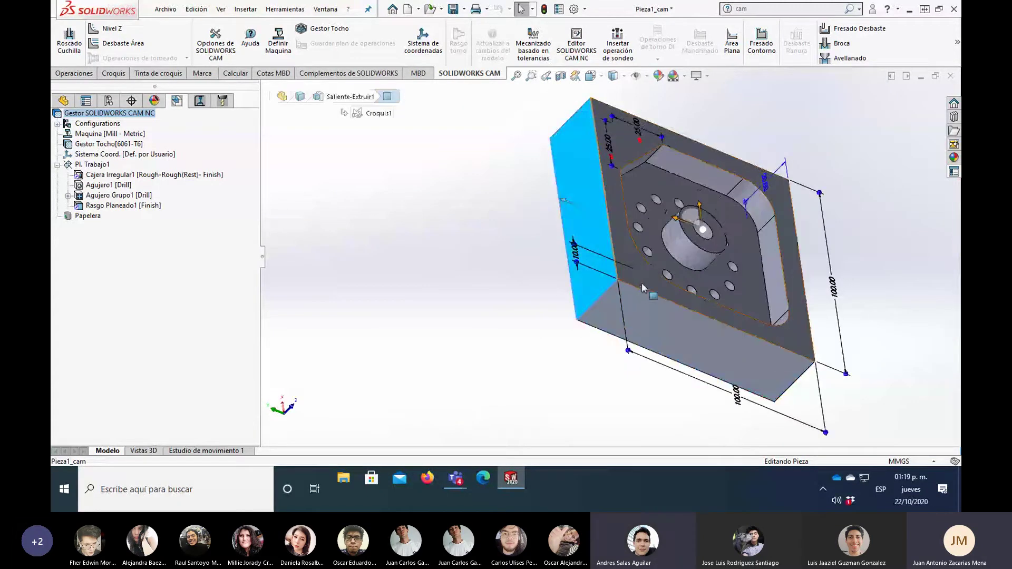
{"action": "left_click", "coordinate": [761, 304]}
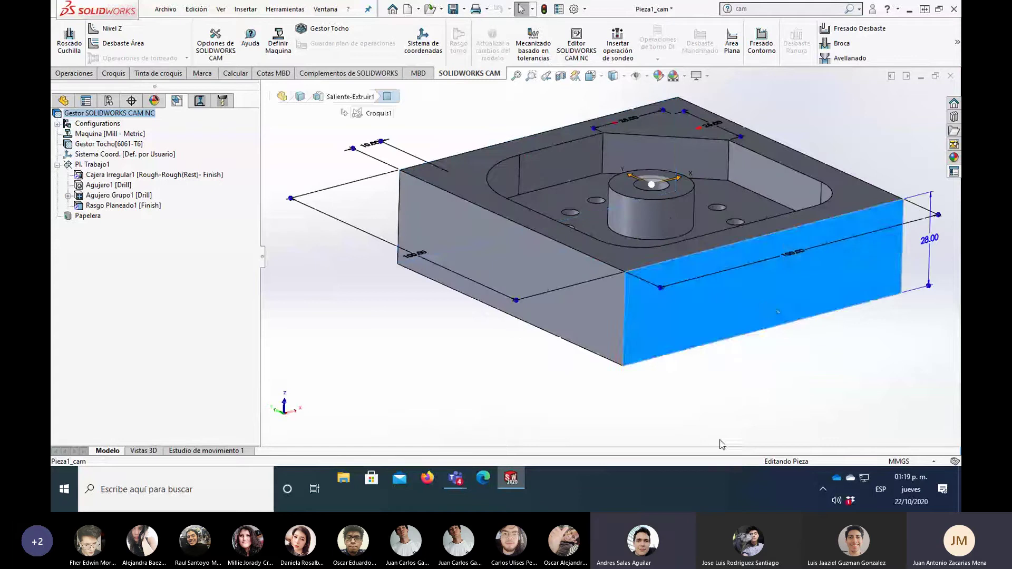
{"action": "scroll", "coordinate": [760, 298], "scroll_direction": "down", "scroll_amount": 3}
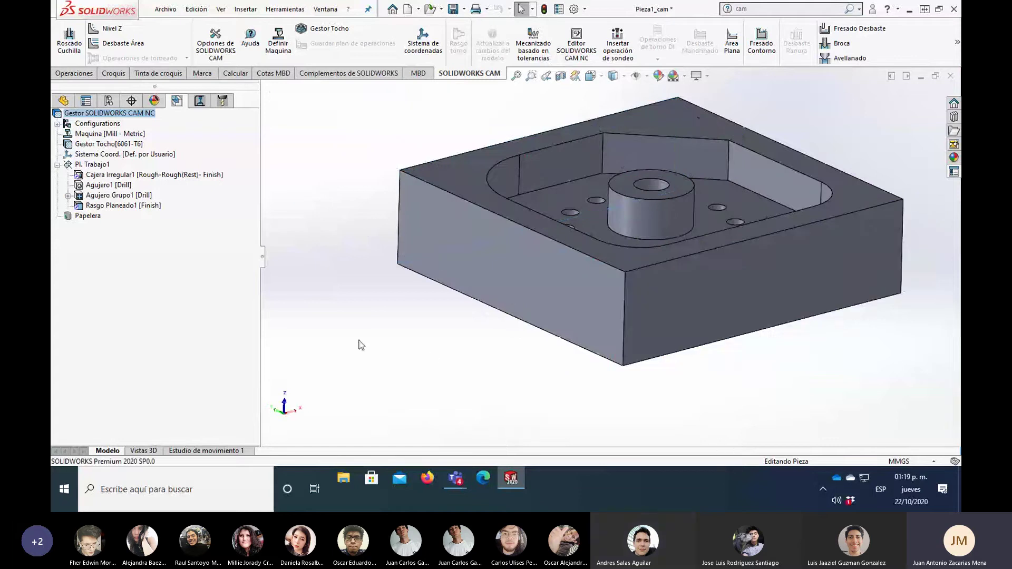
{"action": "right_click", "coordinate": [93, 165]}
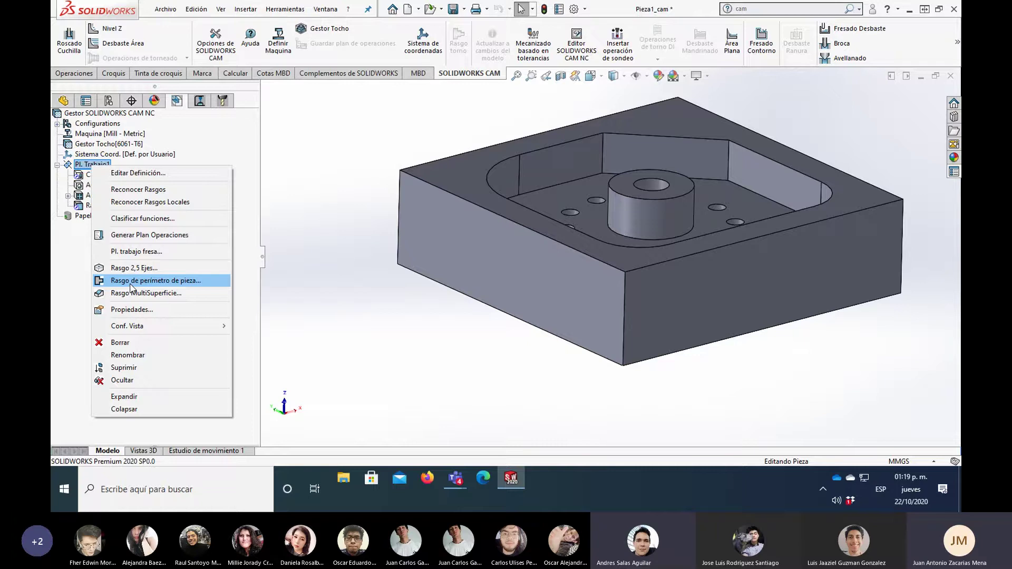
Step: Start a part-perimeter open-pocket feature and try ending it at the top of the part
{"action": "left_click", "coordinate": [131, 285]}
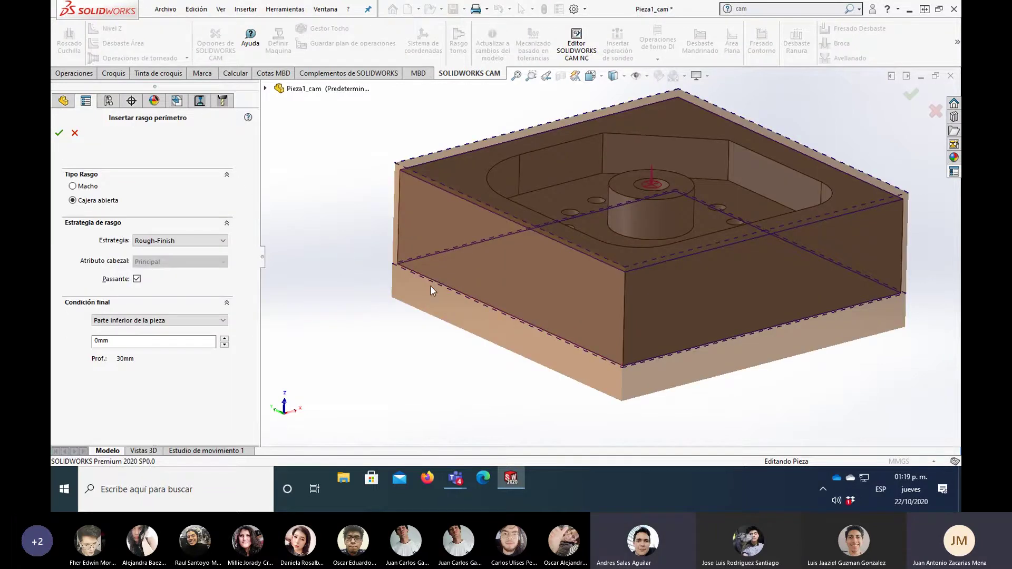
{"action": "key", "text": "Up"}
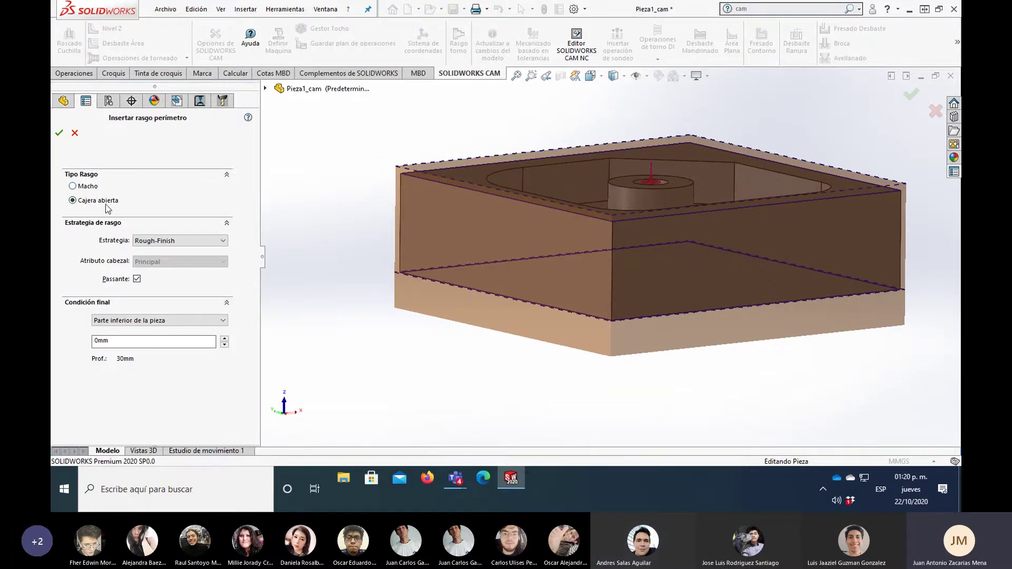
{"action": "mouse_move", "coordinate": [517, 309]}
{"action": "middle_mouse_down"}
{"action": "mouse_move", "coordinate": [525, 336]}
{"action": "mouse_move", "coordinate": [404, 315]}
{"action": "mouse_move", "coordinate": [435, 269]}
{"action": "mouse_move", "coordinate": [477, 147]}
{"action": "mouse_move", "coordinate": [473, 226]}
{"action": "mouse_move", "coordinate": [484, 174]}
{"action": "mouse_move", "coordinate": [600, 161]}
{"action": "middle_mouse_up"}
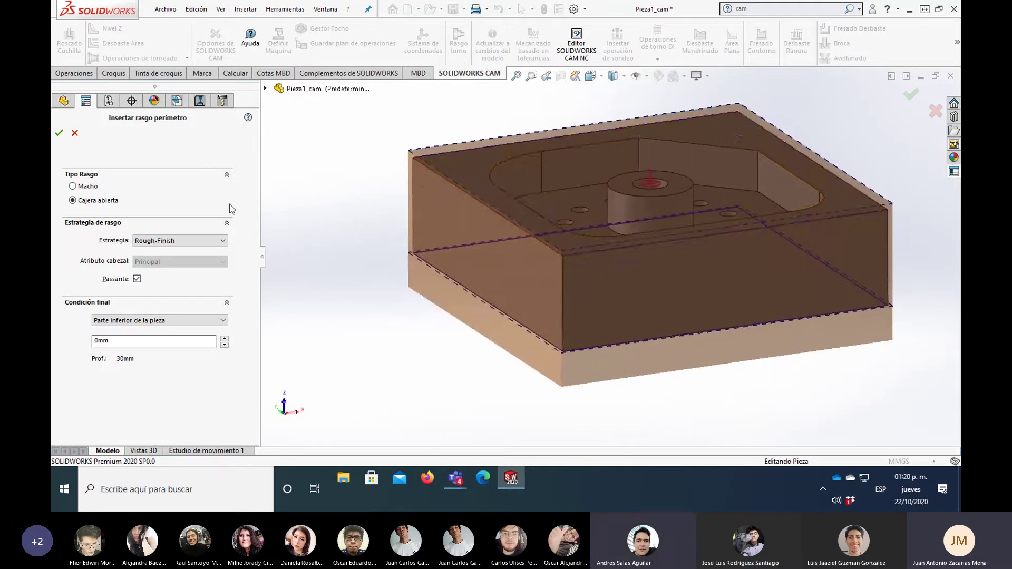
{"action": "middle_click_drag", "start_coordinate": [401, 237], "coordinate": [427, 239]}
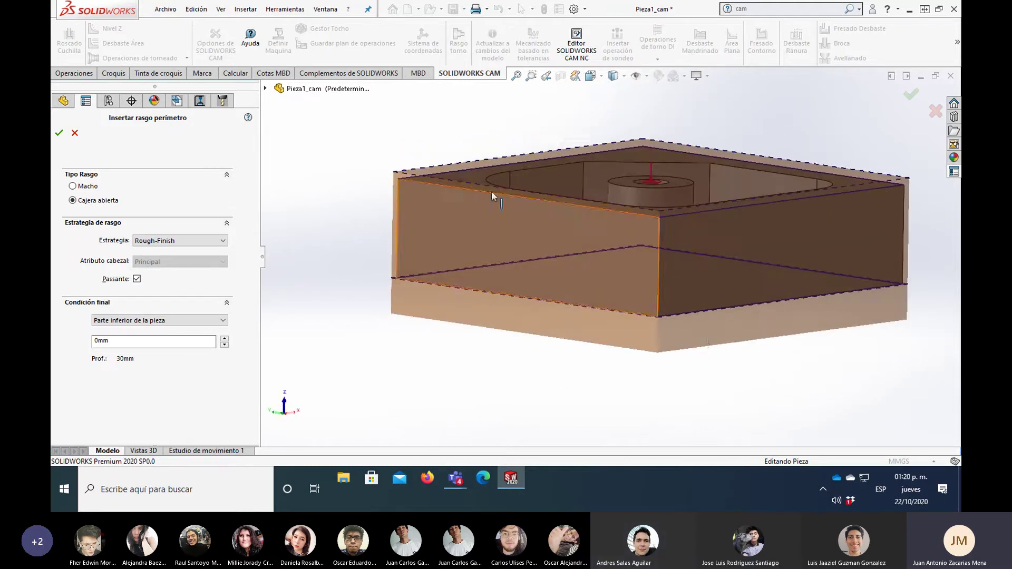
{"action": "mouse_move", "coordinate": [739, 260]}
{"action": "middle_mouse_down"}
{"action": "mouse_move", "coordinate": [733, 237]}
{"action": "mouse_move", "coordinate": [730, 278]}
{"action": "middle_mouse_up"}
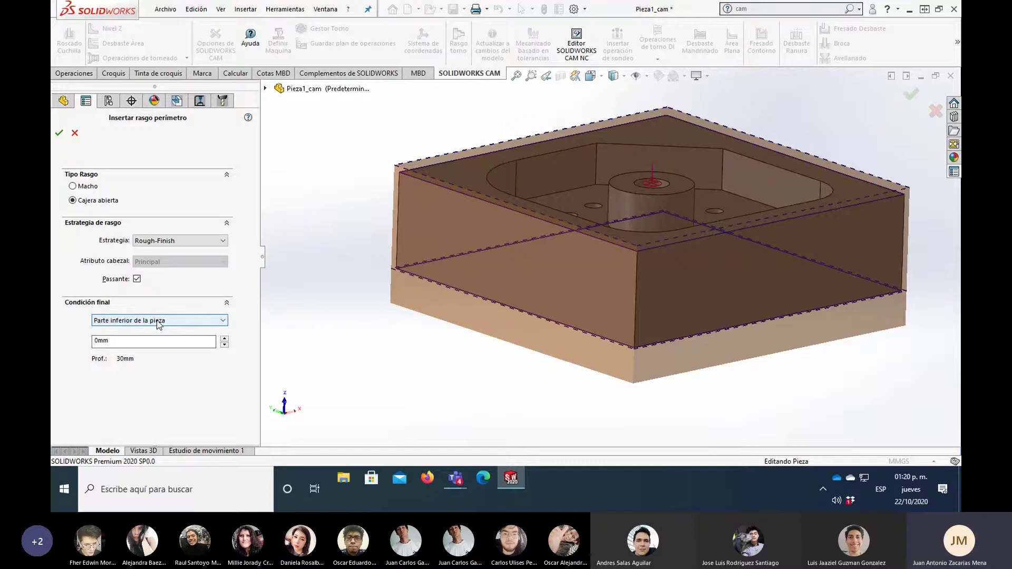
{"action": "left_click", "coordinate": [171, 321]}
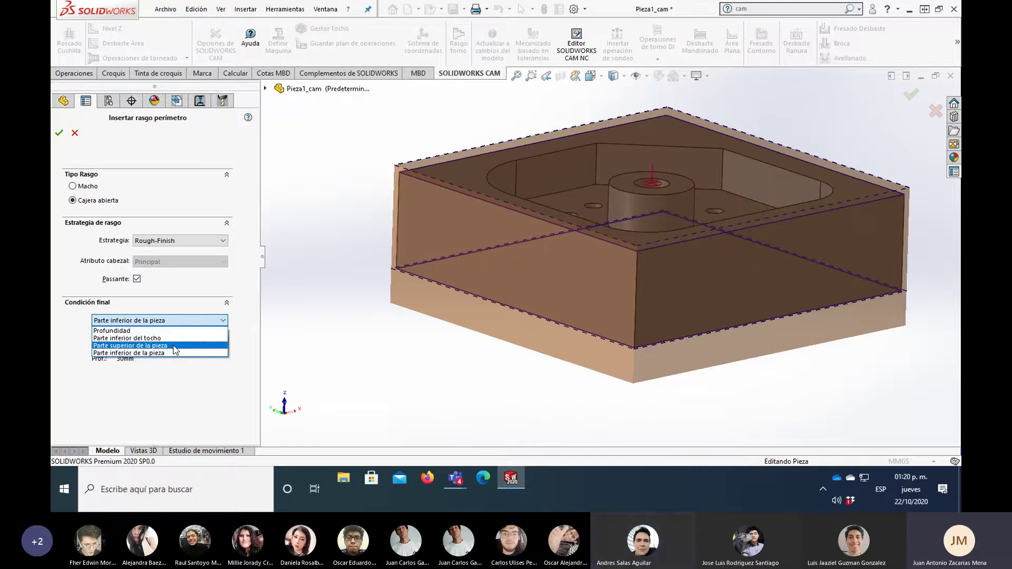
{"action": "left_click", "coordinate": [175, 346]}
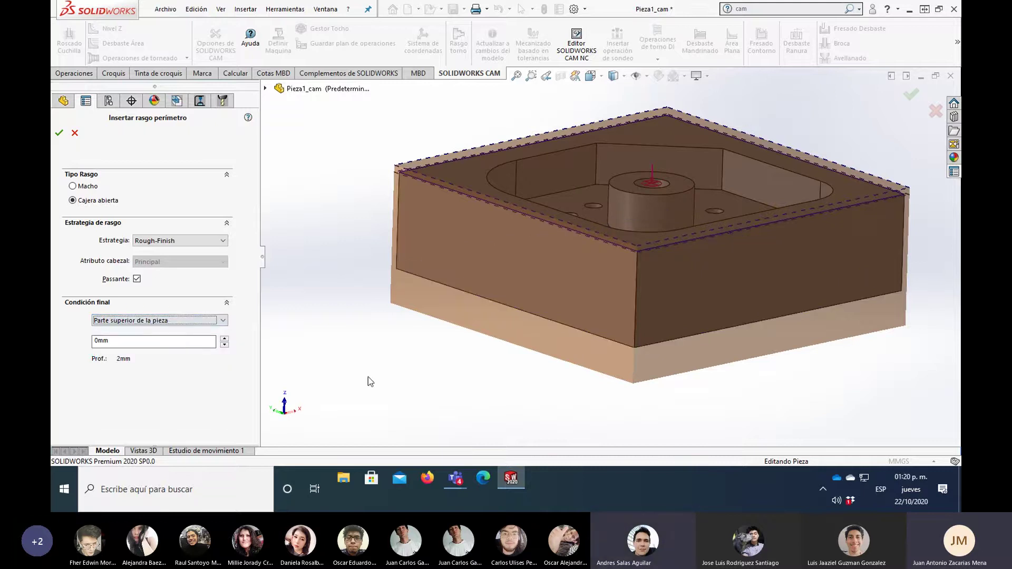
{"action": "middle_click_drag", "start_coordinate": [368, 378], "coordinate": [435, 241]}
{"action": "scroll", "coordinate": [498, 190], "scroll_direction": "down", "scroll_amount": 2}
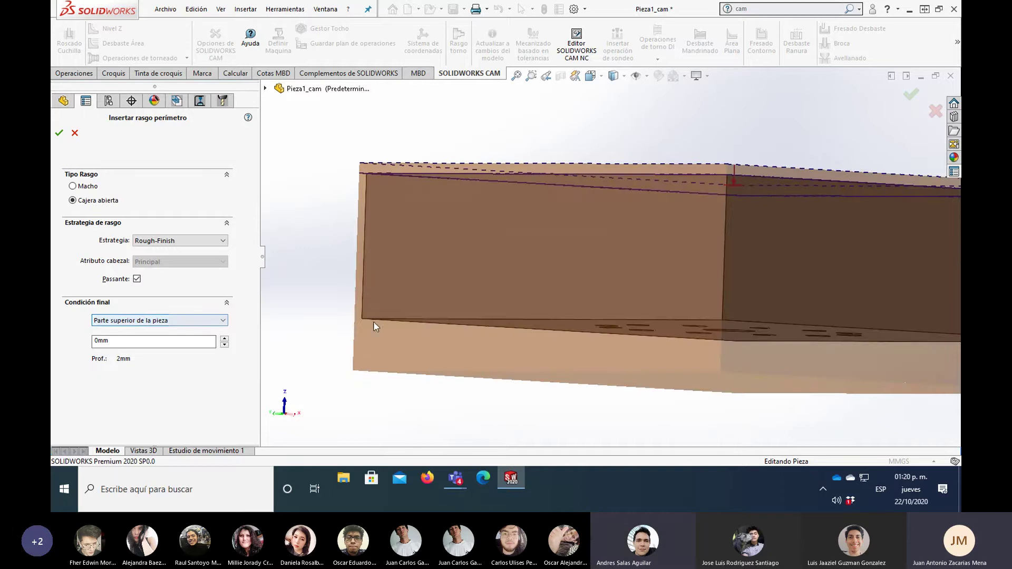
{"action": "left_click", "coordinate": [493, 168]}
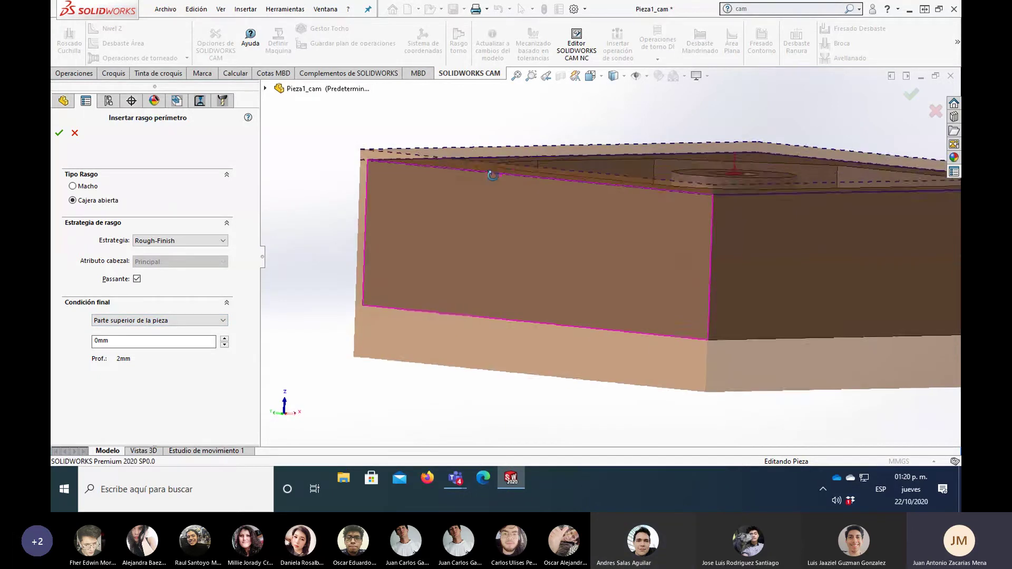
{"action": "scroll", "coordinate": [493, 167], "scroll_direction": "down", "scroll_amount": 1}
{"action": "scroll", "coordinate": [491, 167], "scroll_direction": "down", "scroll_amount": 1}
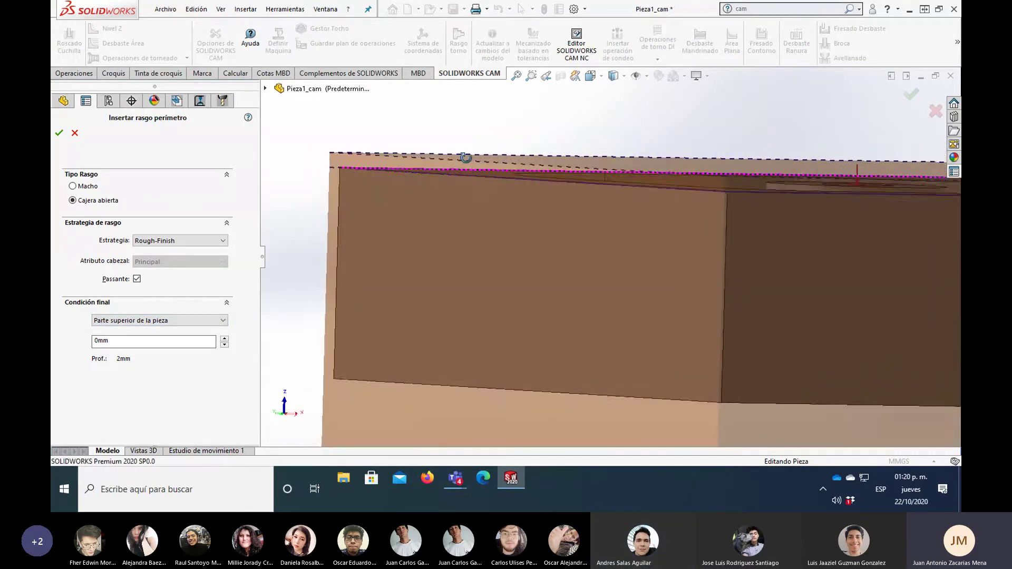
{"action": "mouse_move", "coordinate": [470, 159]}
{"action": "middle_mouse_down"}
{"action": "mouse_move", "coordinate": [498, 163]}
{"action": "mouse_move", "coordinate": [463, 181]}
{"action": "middle_mouse_up"}
{"action": "scroll", "coordinate": [584, 230], "scroll_direction": "up", "scroll_amount": 2}
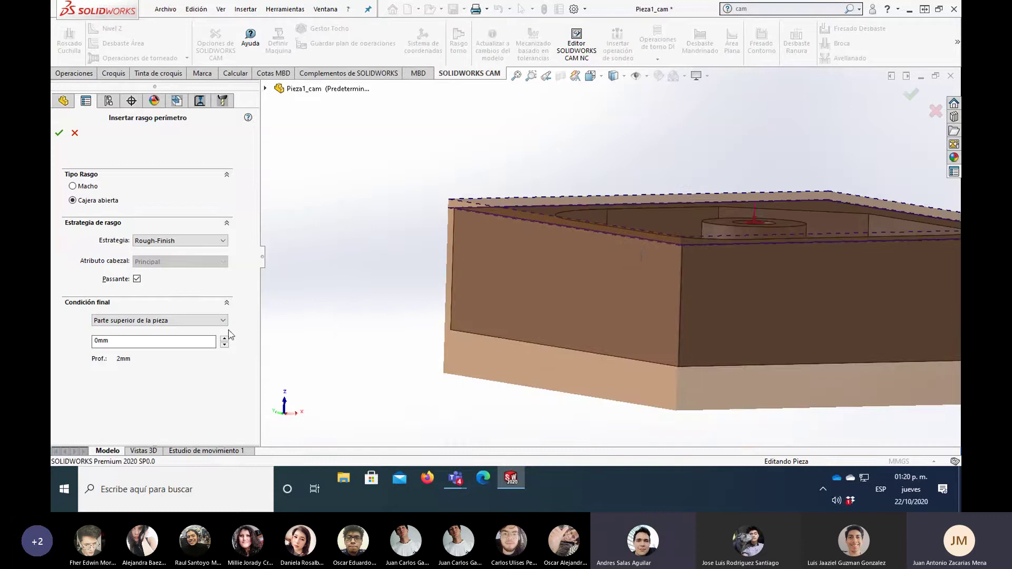
Step: Set the end condition to Parte inferior de la pieza with a 1mm offset
{"action": "left_click", "coordinate": [198, 320]}
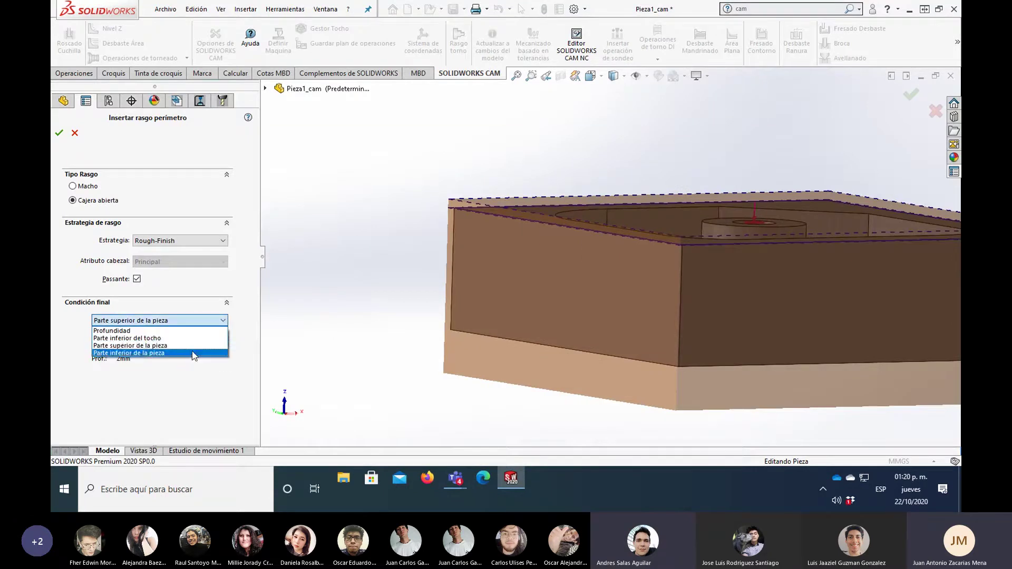
{"action": "left_click", "coordinate": [193, 354]}
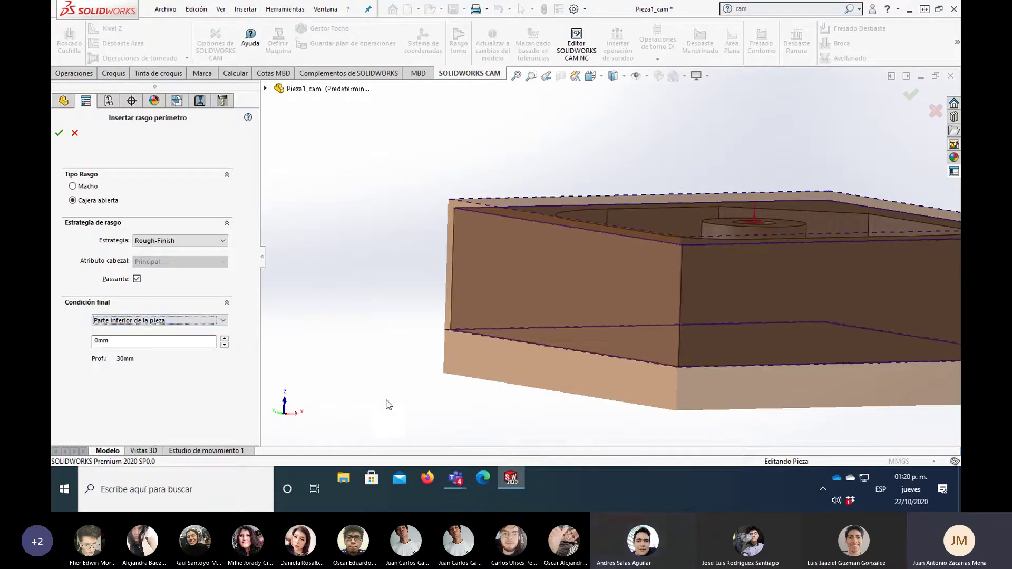
{"action": "scroll", "coordinate": [707, 368], "scroll_direction": "down", "scroll_amount": 2}
{"action": "middle_click_drag", "start_coordinate": [708, 369], "coordinate": [607, 343]}
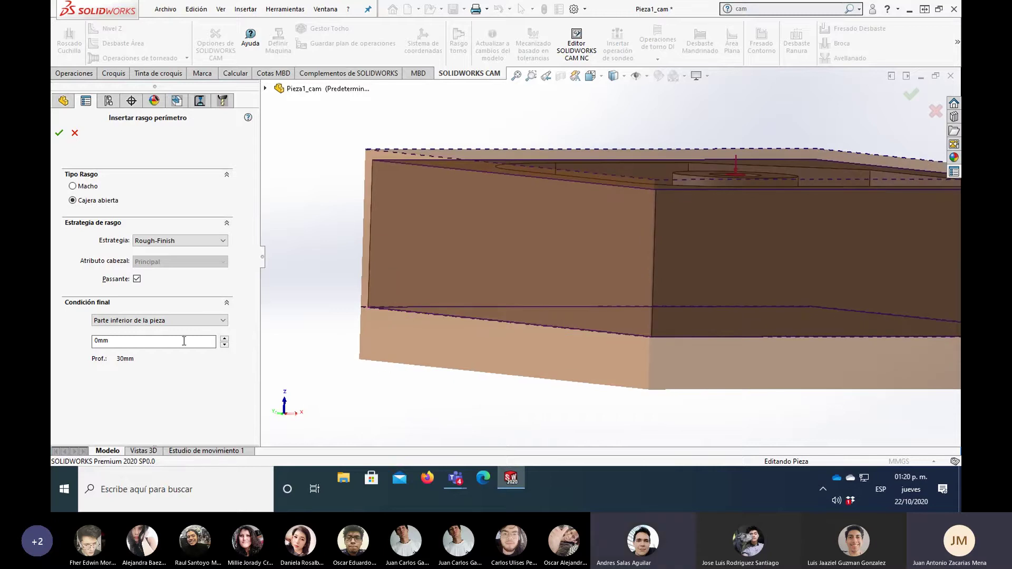
{"action": "left_click_drag", "start_coordinate": [184, 341], "coordinate": [53, 342]}
{"action": "type", "text": "1"}
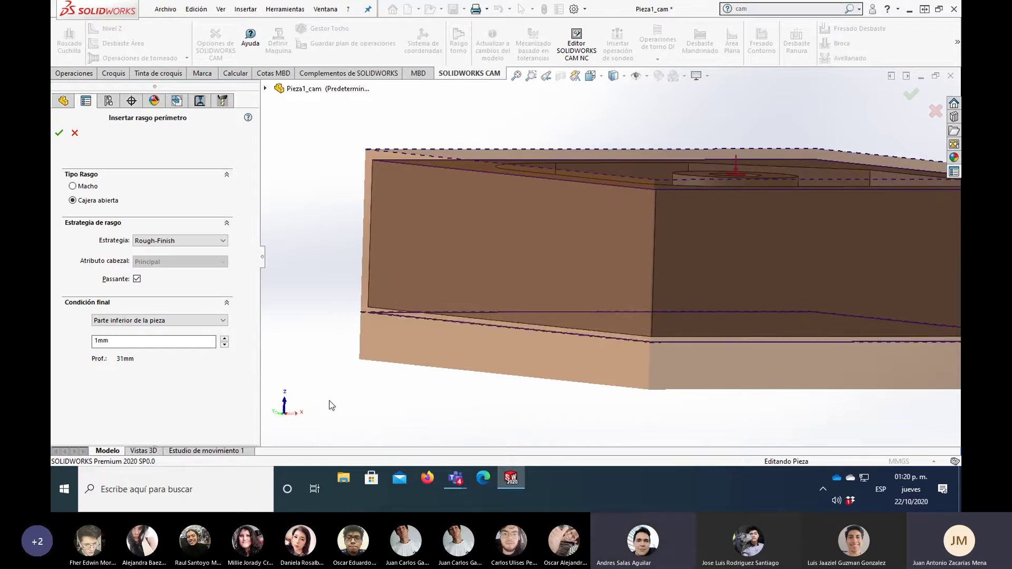
{"action": "middle_click_drag", "start_coordinate": [653, 355], "coordinate": [650, 358]}
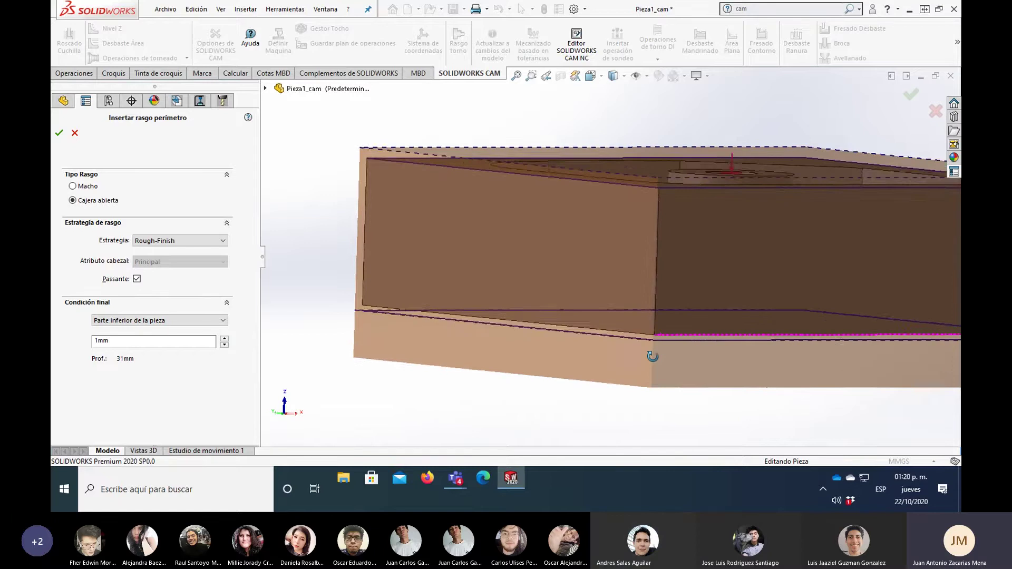
{"action": "scroll", "coordinate": [456, 320], "scroll_direction": "down", "scroll_amount": 2}
{"action": "scroll", "coordinate": [456, 321], "scroll_direction": "up", "scroll_amount": 4}
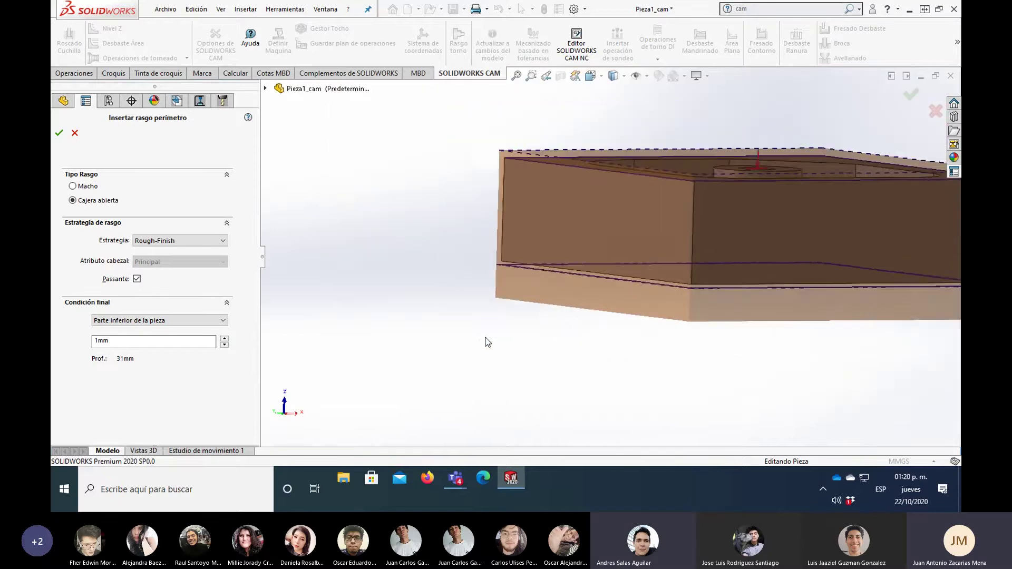
{"action": "middle_click_drag", "start_coordinate": [512, 367], "coordinate": [489, 385]}
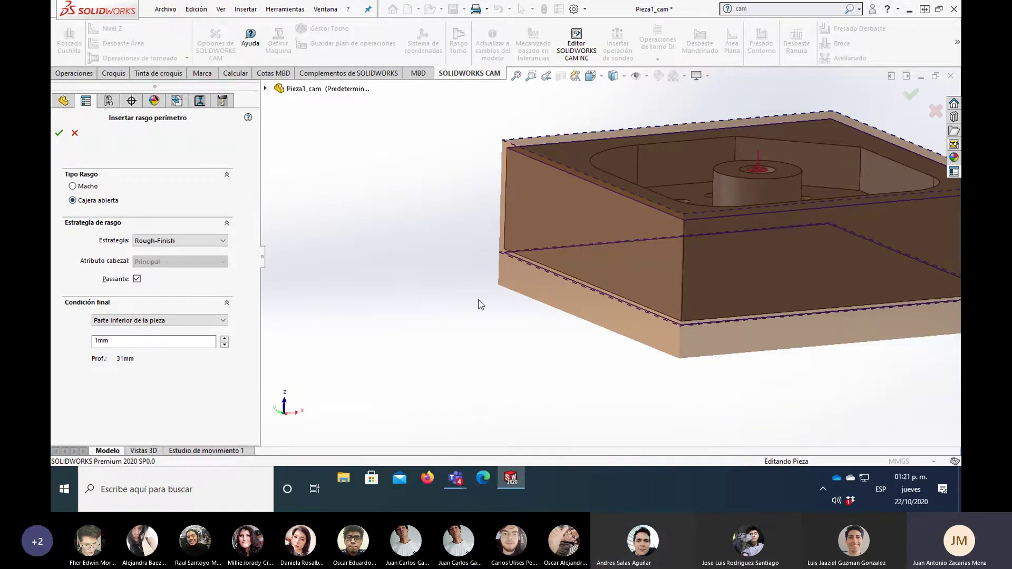
Step: Keep the Rough-Finish strategy and create Perimetro-Cajera Abierta1
{"action": "left_click", "coordinate": [165, 243]}
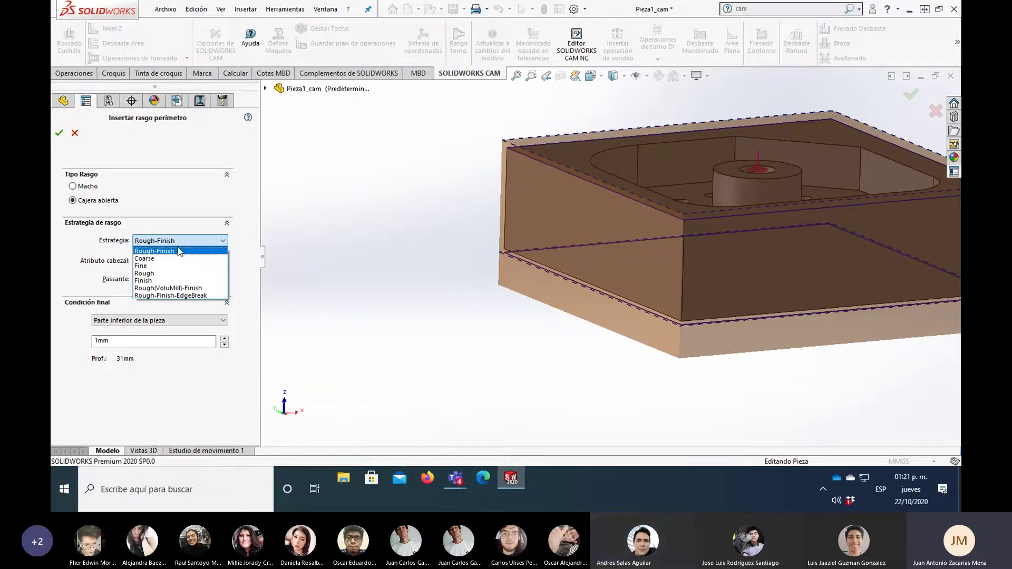
{"action": "left_click", "coordinate": [184, 252]}
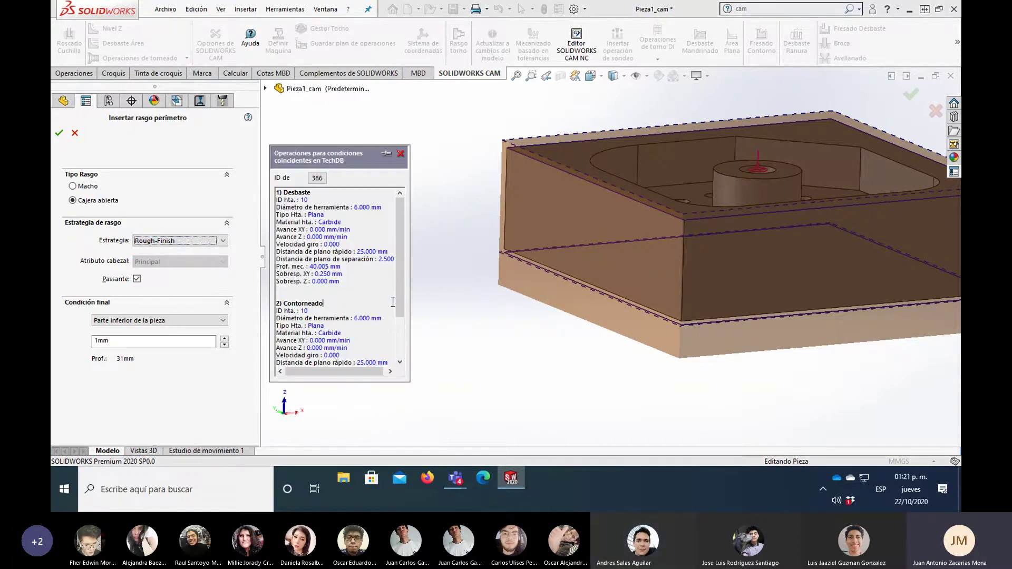
{"action": "left_click", "coordinate": [59, 133]}
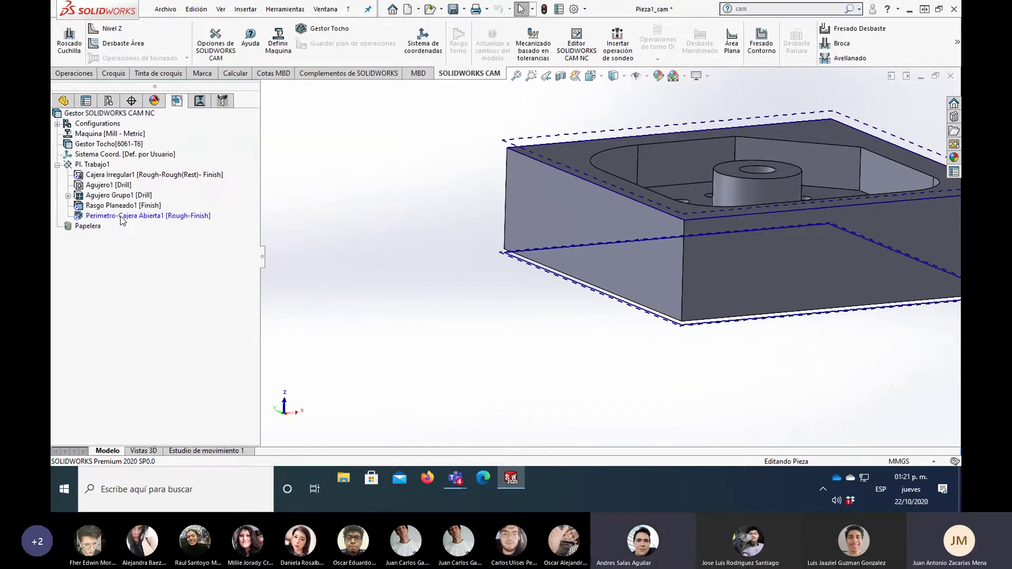
Step: Generate operations and toolpaths for the perimeter feature, creating Desbaste4 and Contorneado4
{"action": "left_click", "coordinate": [120, 217]}
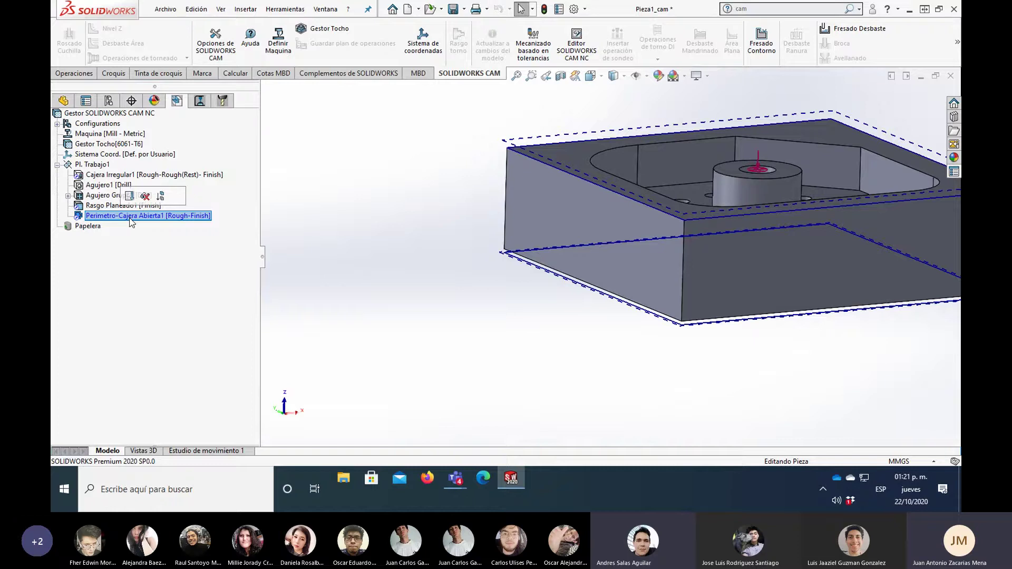
{"action": "right_click", "coordinate": [131, 218]}
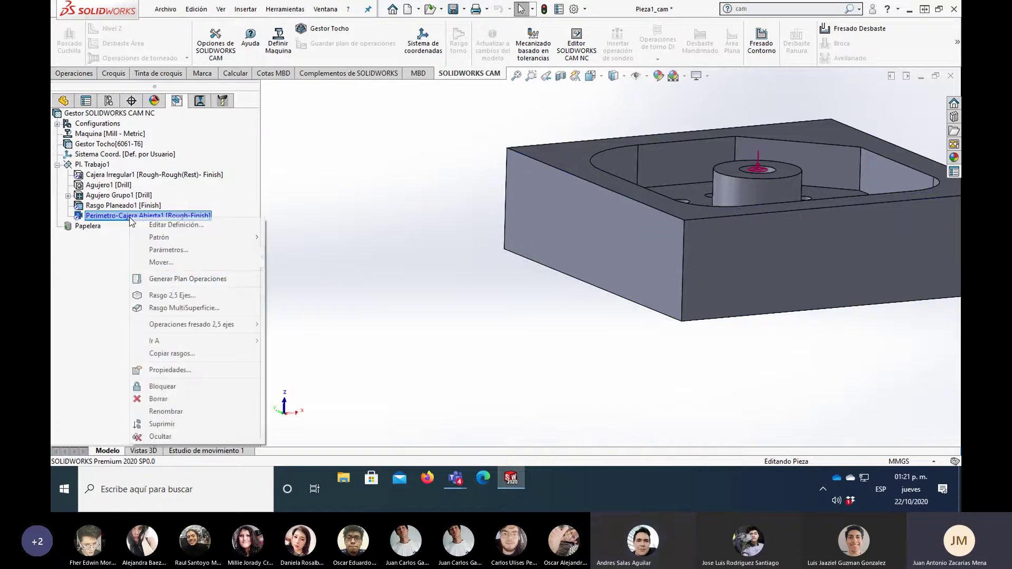
{"action": "left_click", "coordinate": [174, 280]}
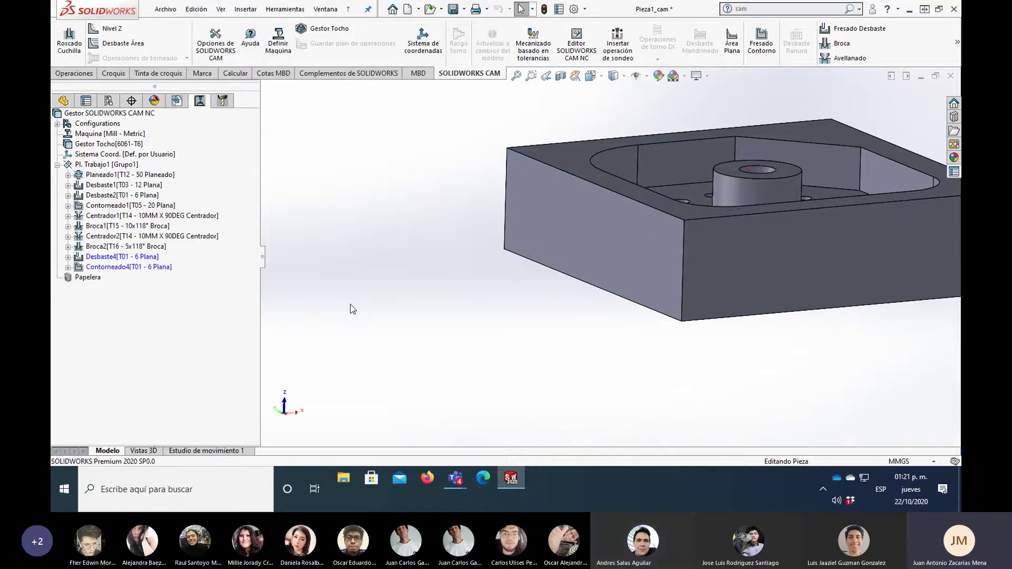
{"action": "left_click", "coordinate": [111, 268]}
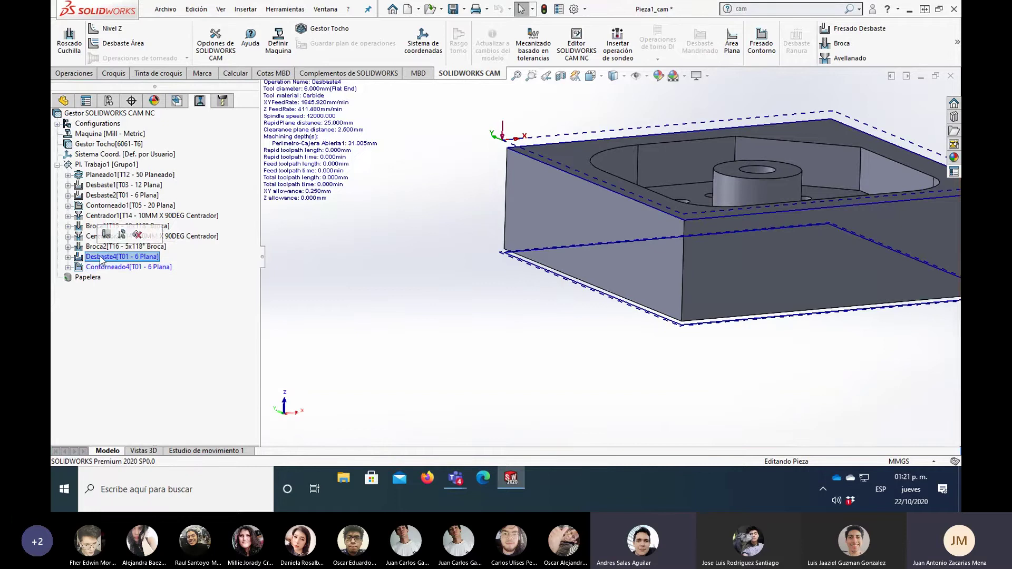
{"action": "right_click", "coordinate": [101, 258]}
{"action": "left_click", "coordinate": [134, 180]}
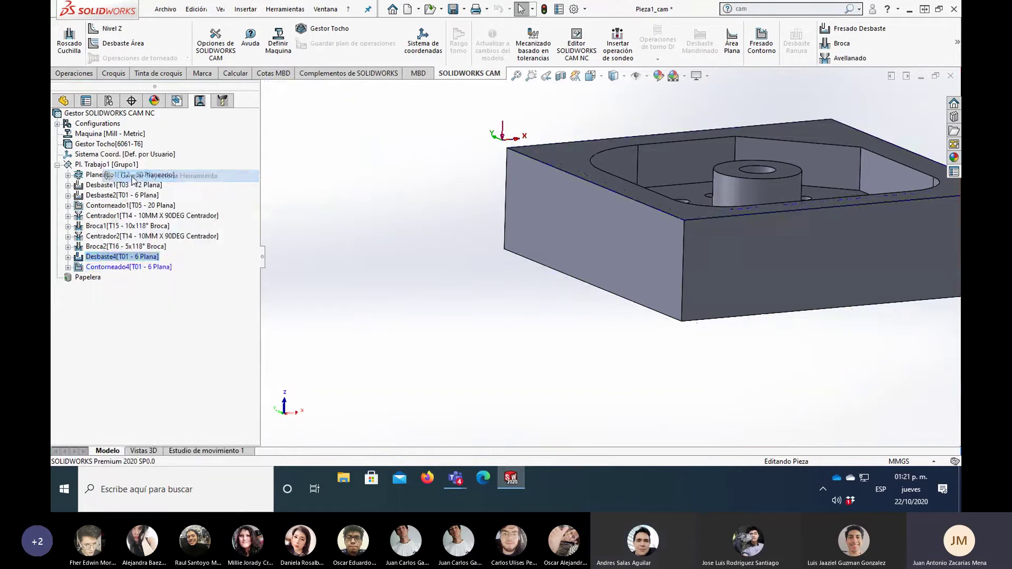
Step: Review the Contorneado4, Desbaste4, Planeado1 and Desbaste1 toolpaths on the part
{"action": "right_click", "coordinate": [112, 268]}
{"action": "left_click", "coordinate": [158, 174]}
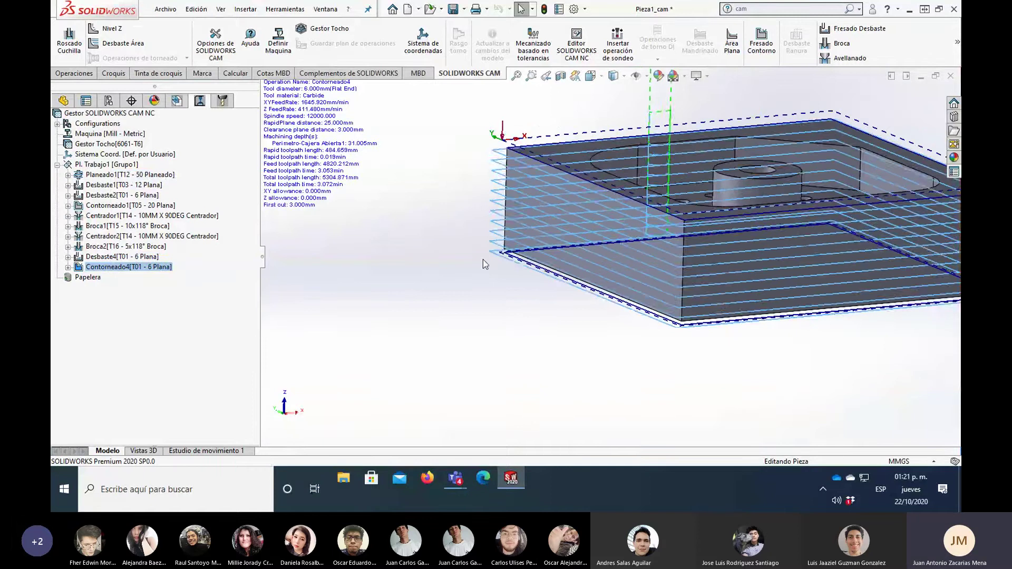
{"action": "left_click", "coordinate": [140, 258]}
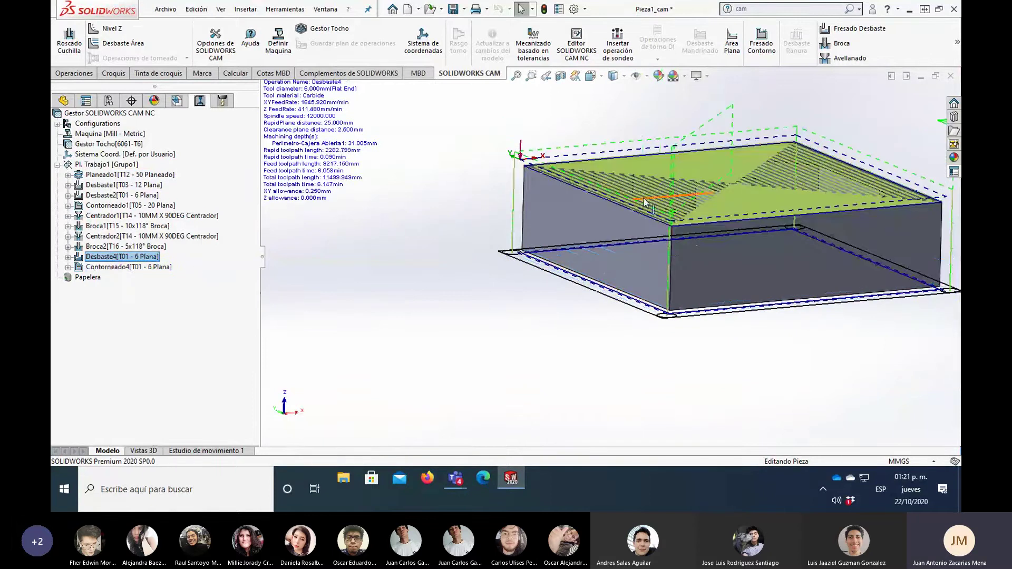
{"action": "scroll", "coordinate": [638, 218], "scroll_direction": "up", "scroll_amount": 3}
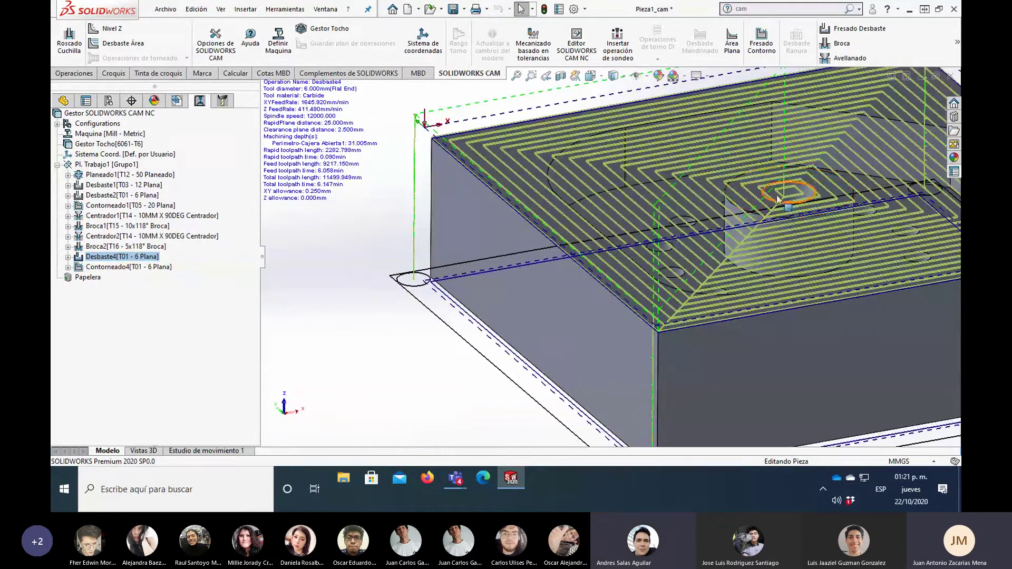
{"action": "mouse_move", "coordinate": [750, 220]}
{"action": "middle_mouse_down"}
{"action": "mouse_move", "coordinate": [709, 220]}
{"action": "mouse_move", "coordinate": [708, 195]}
{"action": "middle_mouse_up"}
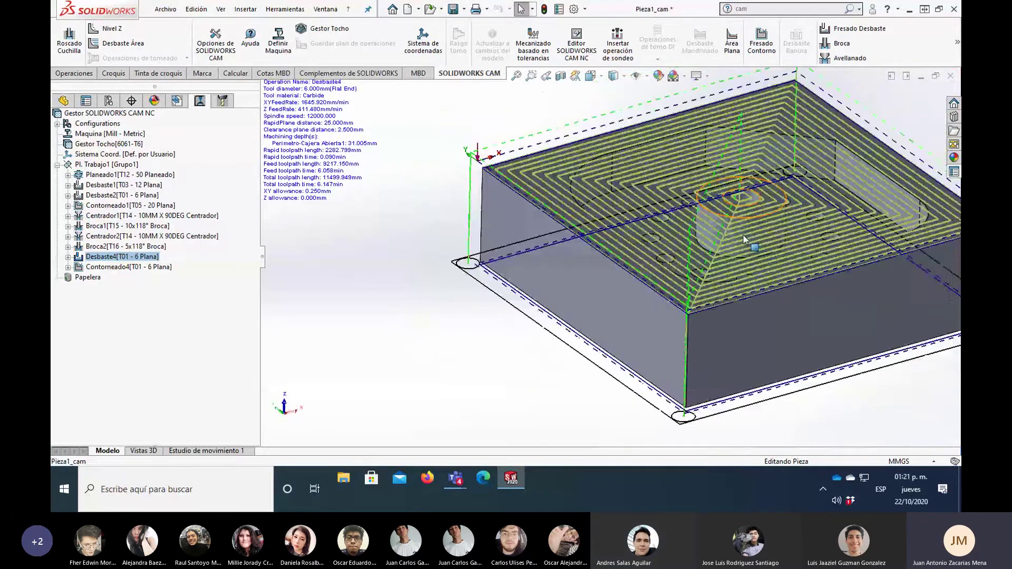
{"action": "left_click", "coordinate": [105, 175]}
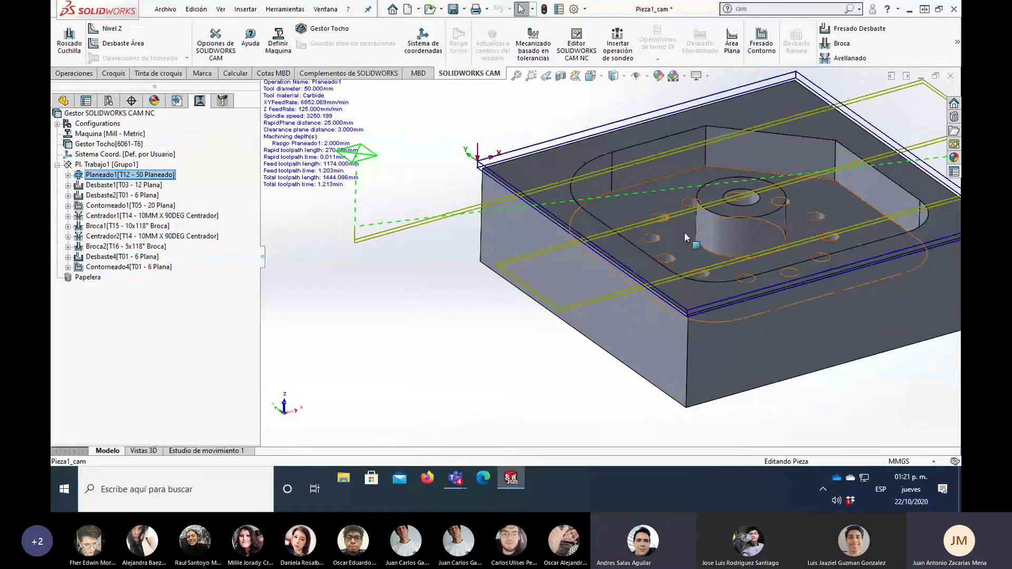
{"action": "mouse_move", "coordinate": [685, 232]}
{"action": "middle_mouse_down"}
{"action": "mouse_move", "coordinate": [674, 185]}
{"action": "mouse_move", "coordinate": [601, 191]}
{"action": "middle_mouse_up"}
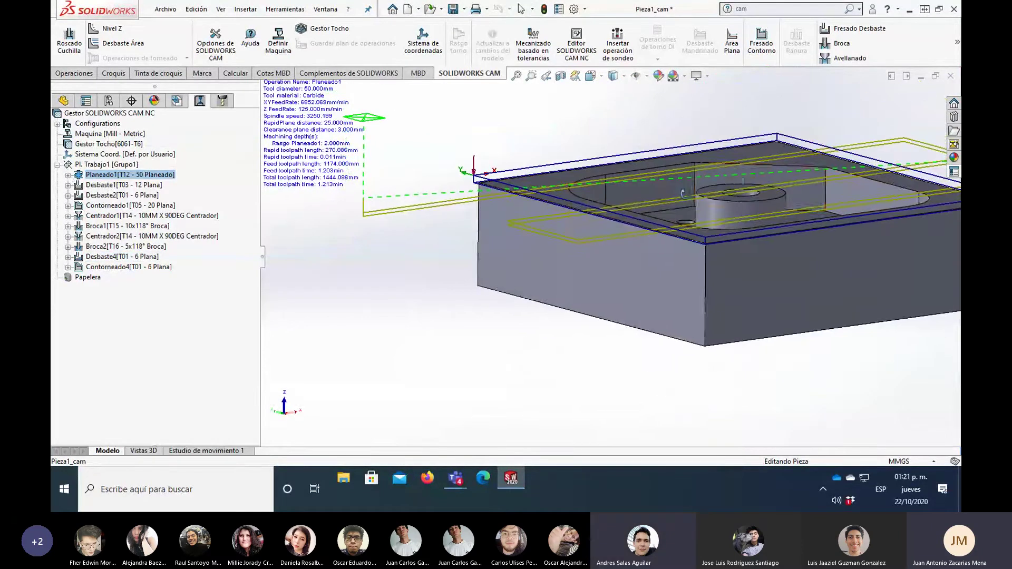
{"action": "left_click", "coordinate": [127, 185]}
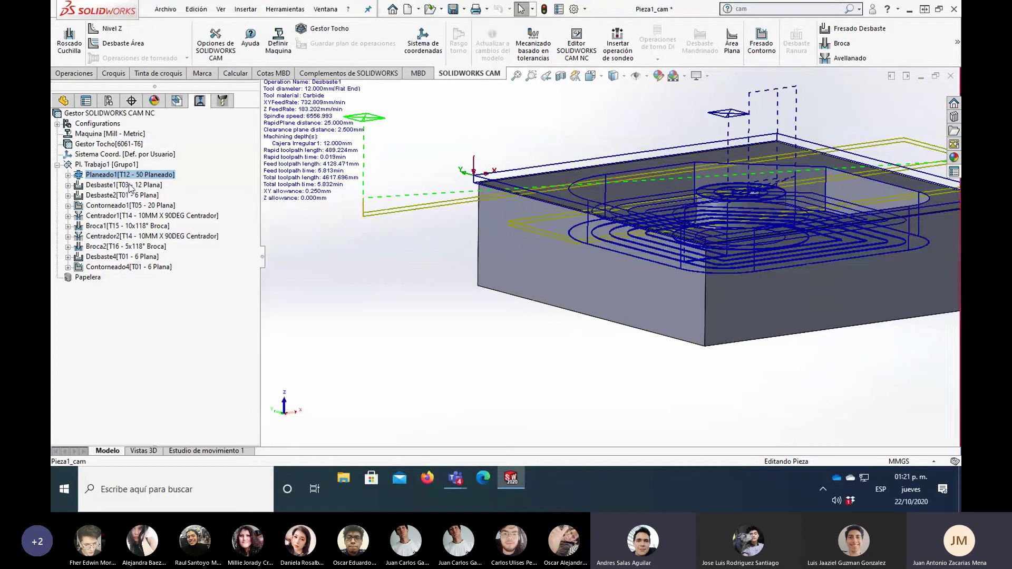
{"action": "left_click", "coordinate": [122, 256]}
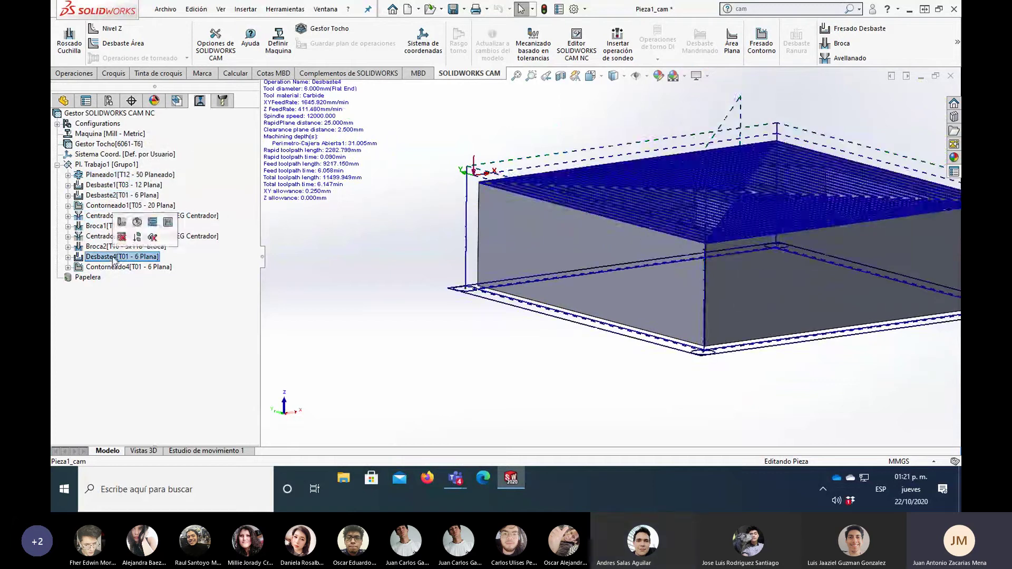
{"action": "middle_click_drag", "start_coordinate": [522, 258], "coordinate": [636, 211]}
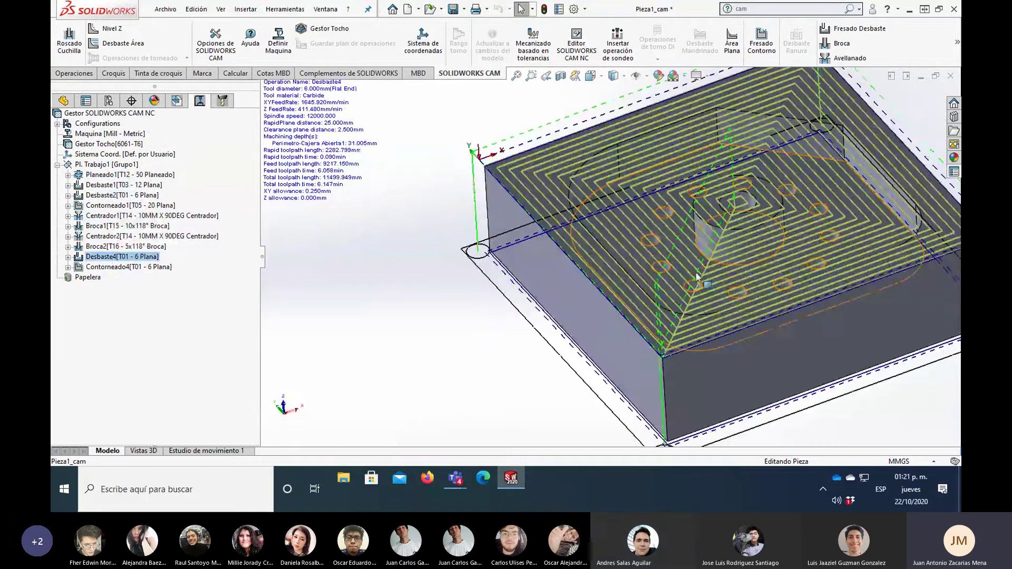
{"action": "scroll", "coordinate": [636, 211], "scroll_direction": "down", "scroll_amount": 3}
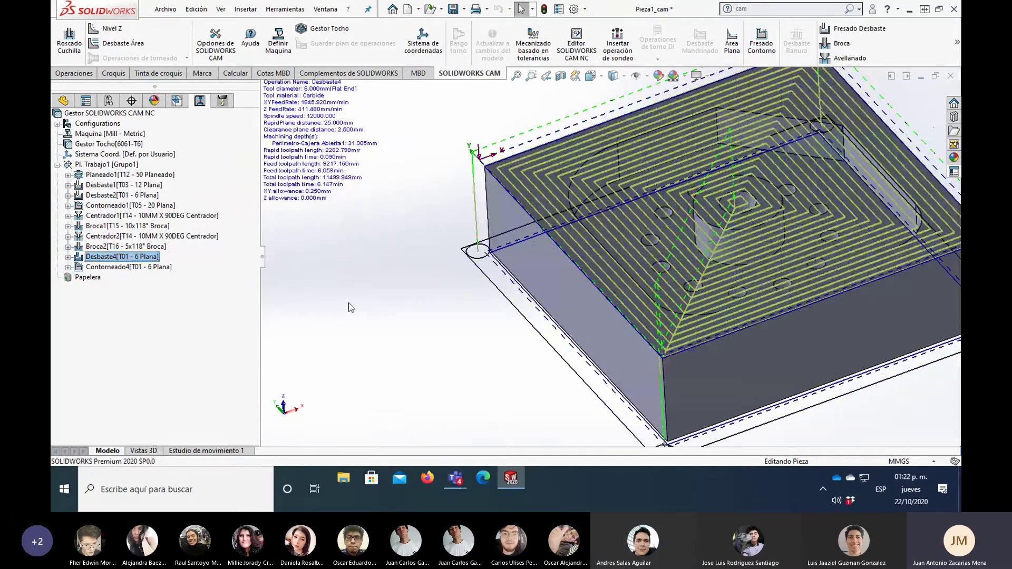
{"action": "left_click", "coordinate": [108, 175]}
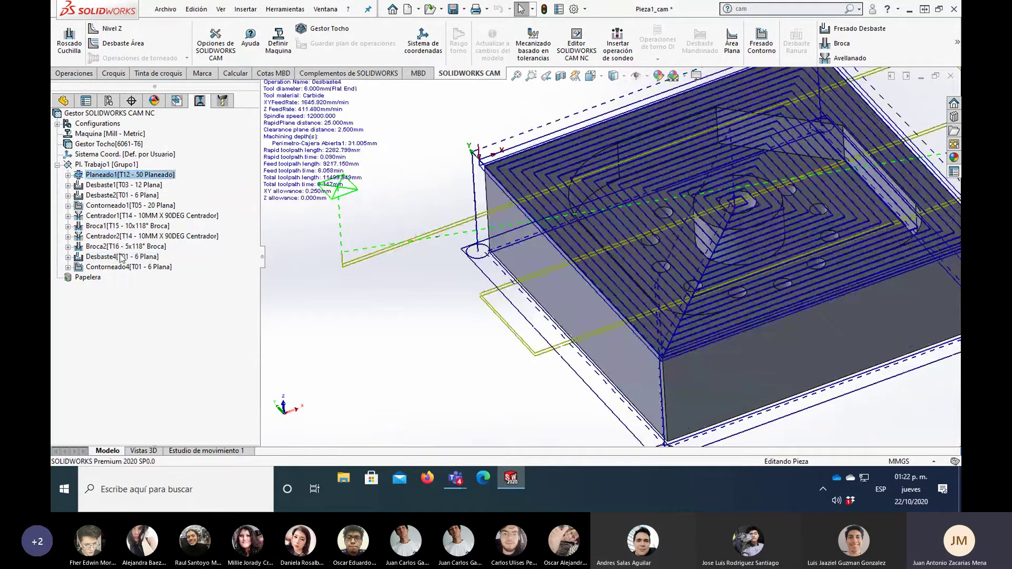
Step: Reorder operations so Desbaste4 is first and Contorneado4 second, ahead of Planeado1
{"action": "left_click_drag", "start_coordinate": [122, 258], "coordinate": [122, 170]}
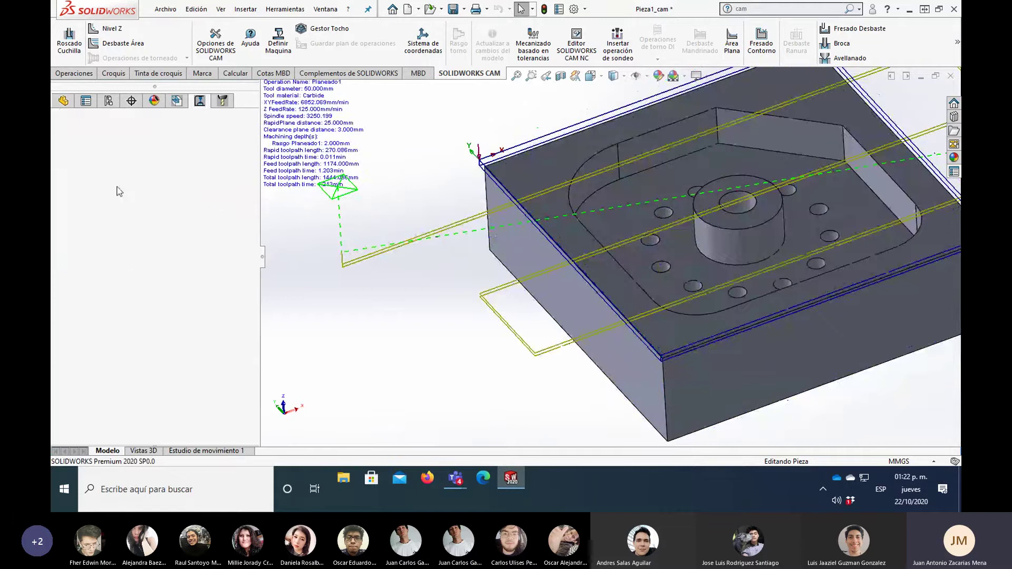
{"action": "left_click", "coordinate": [133, 184]}
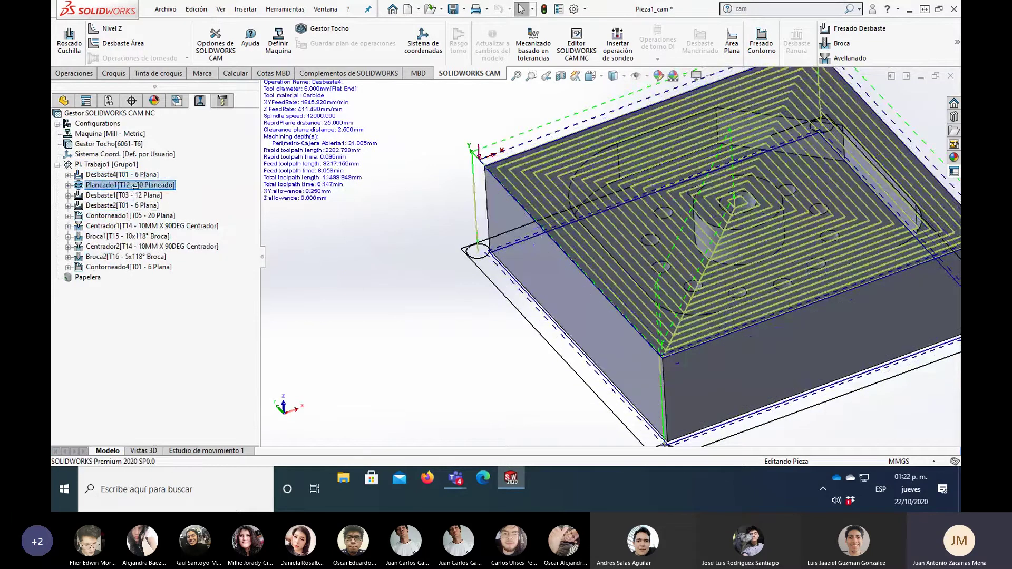
{"action": "left_click_drag", "start_coordinate": [122, 267], "coordinate": [127, 181]}
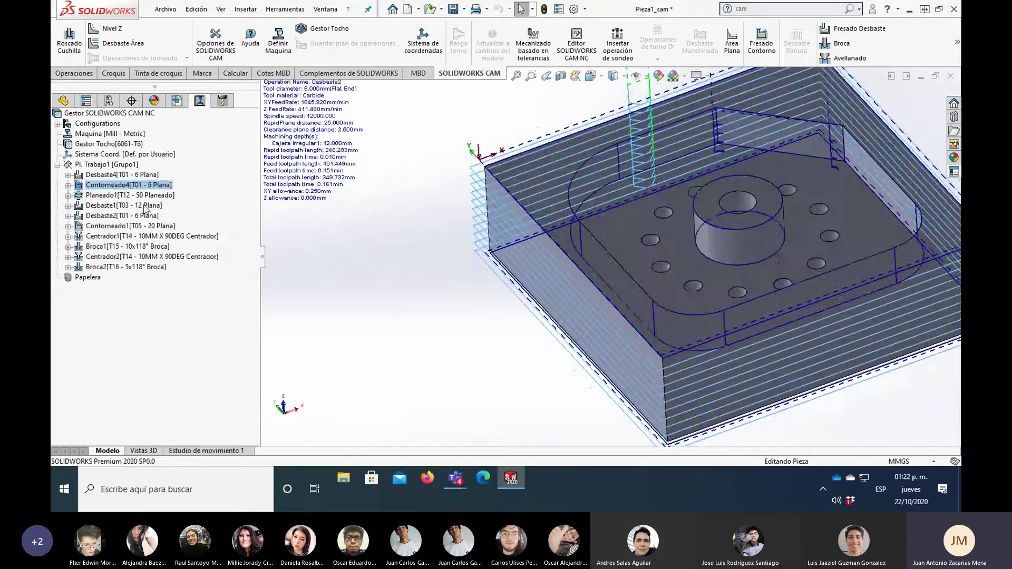
{"action": "left_click", "coordinate": [124, 175]}
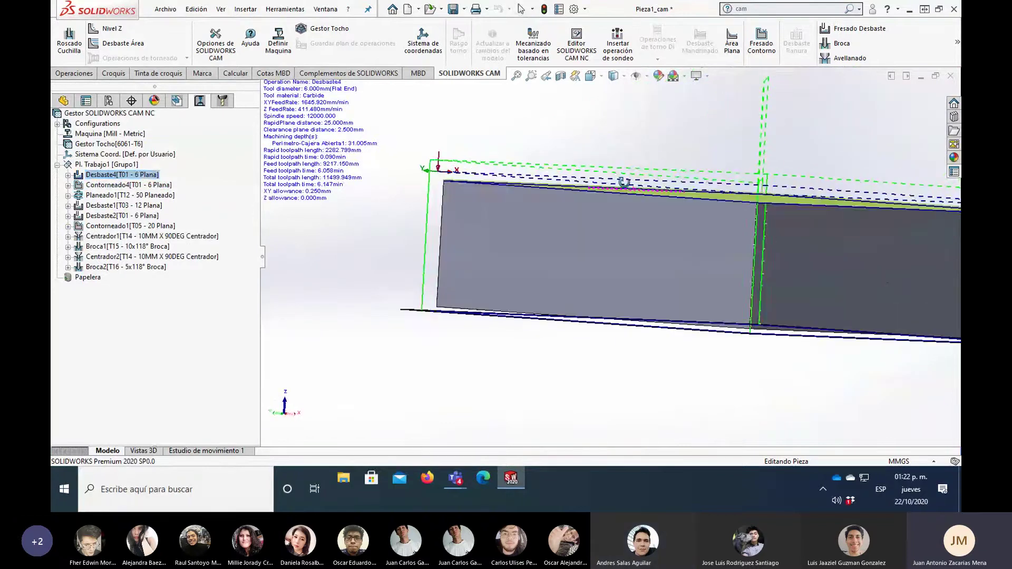
Step: Step through Desbaste4, Contorneado4 and Planeado1 to check their toolpaths
{"action": "middle_click_drag", "start_coordinate": [622, 191], "coordinate": [453, 220]}
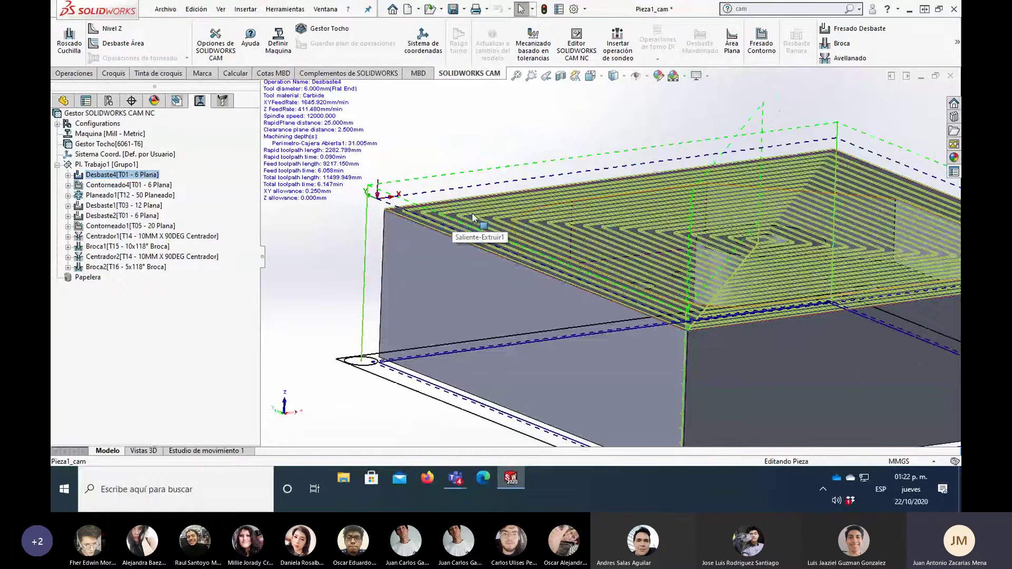
{"action": "key", "text": "Down"}
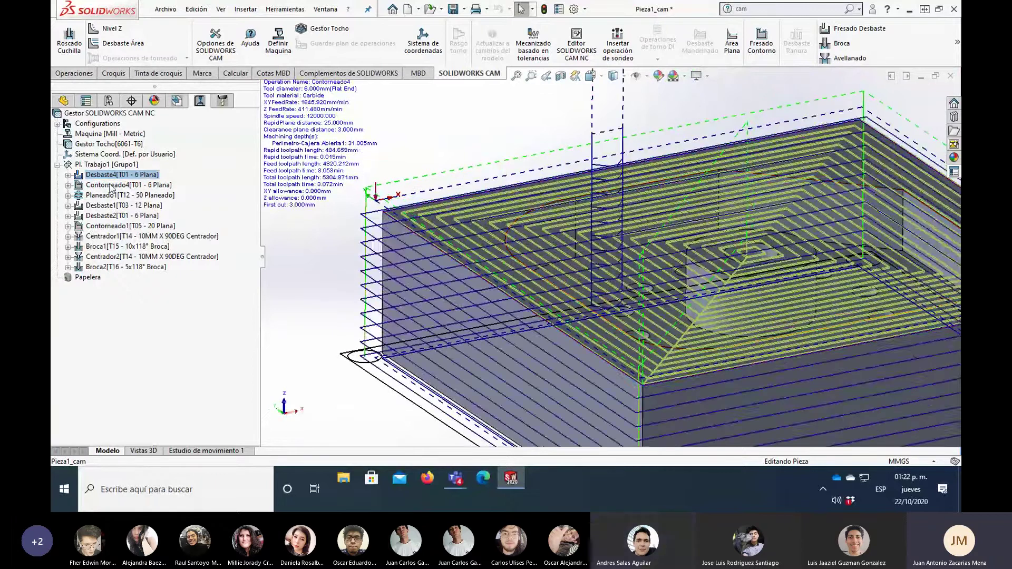
{"action": "key", "text": "f"}
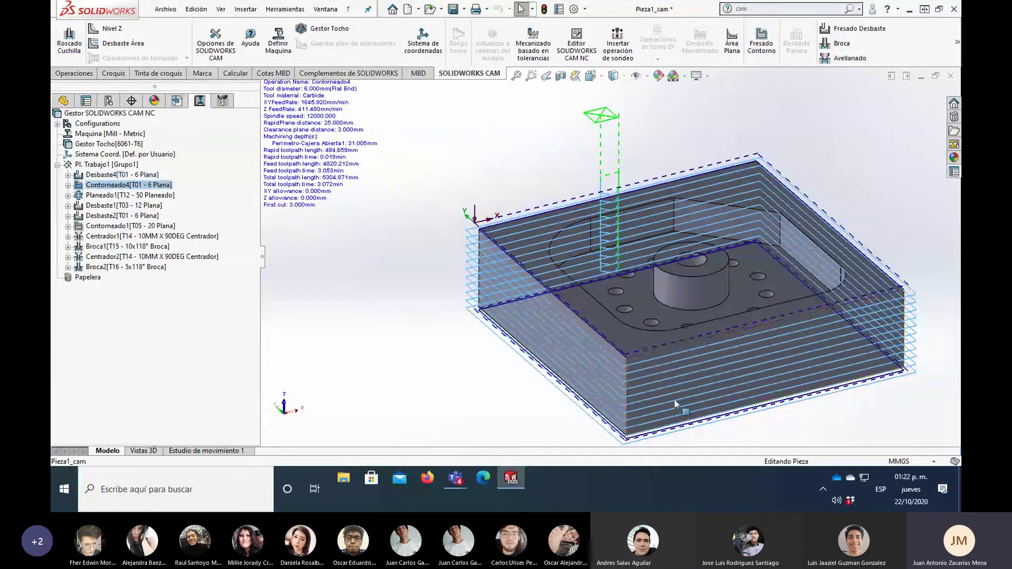
{"action": "key", "text": "Down"}
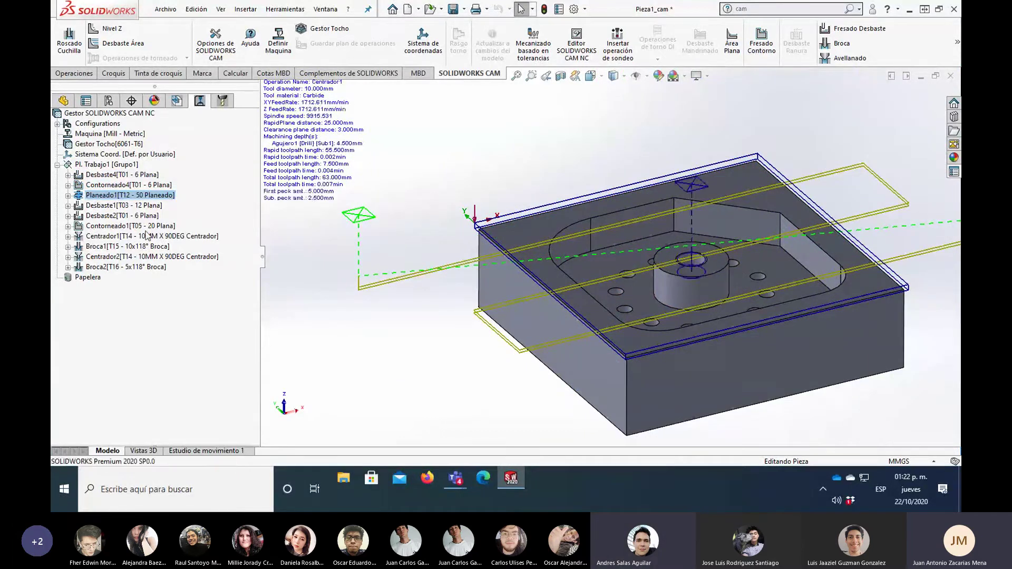
{"action": "left_click", "coordinate": [123, 175]}
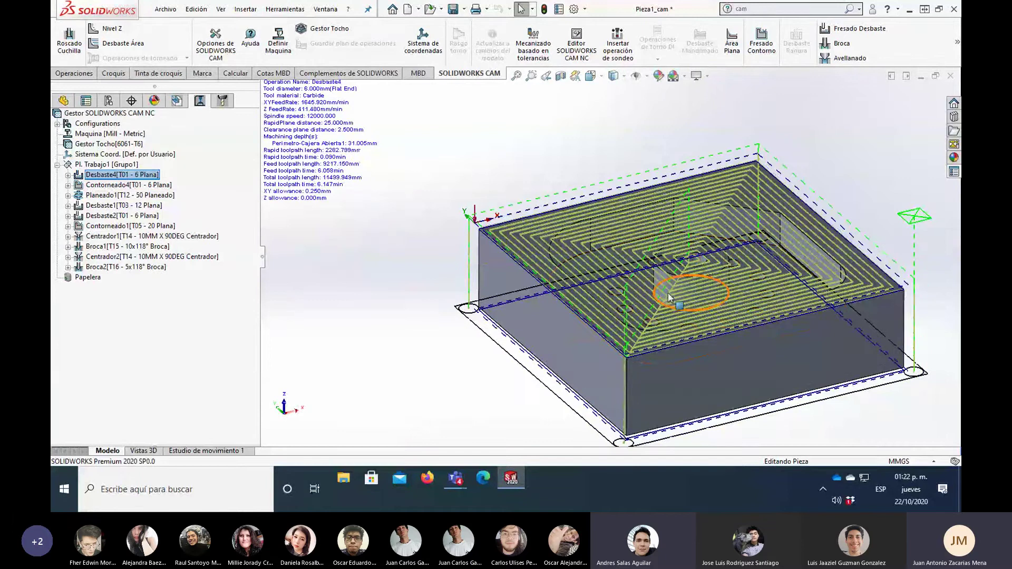
{"action": "key", "text": "Down"}
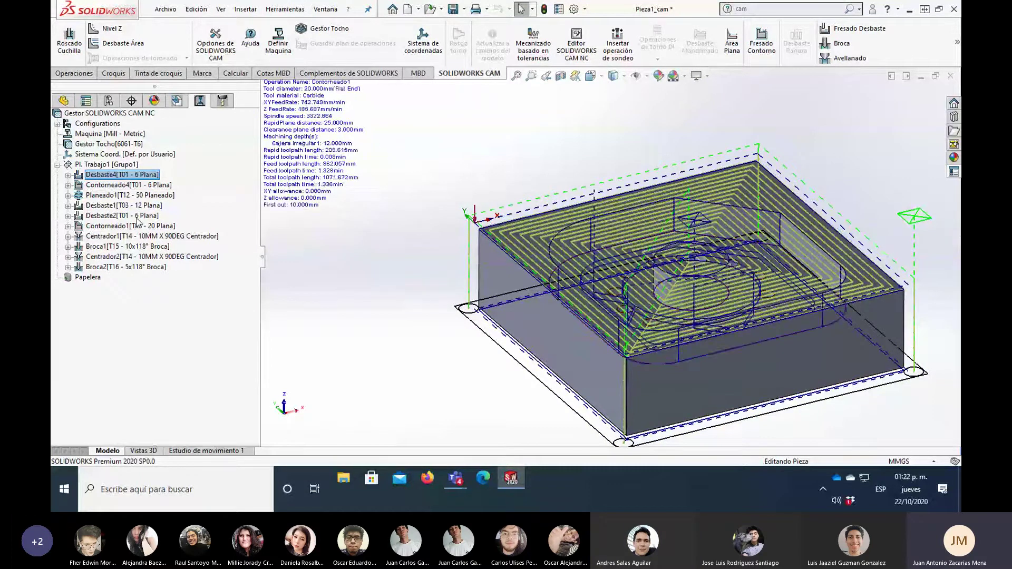
{"action": "key", "text": "Down"}
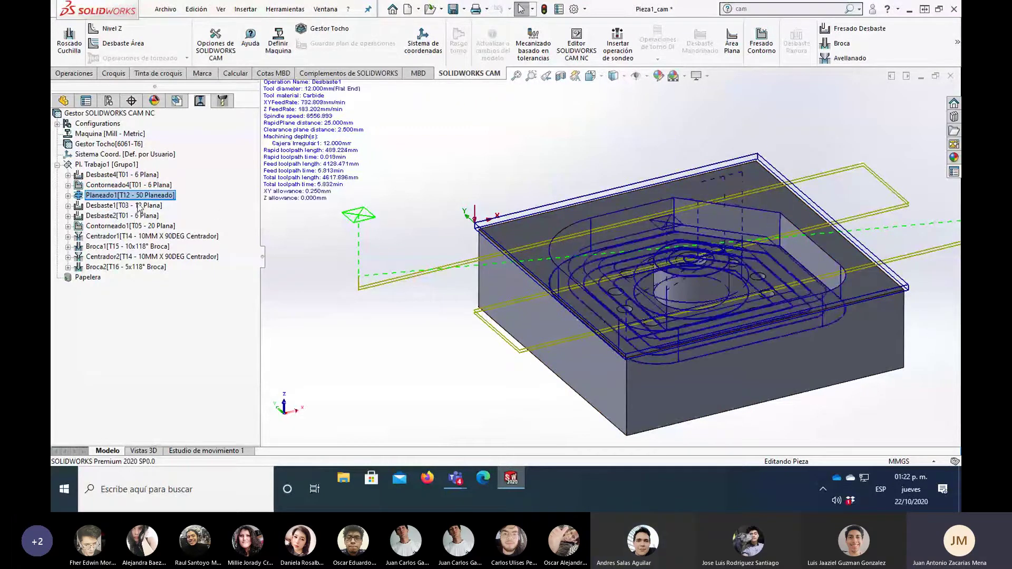
Step: Delete the Perimetro-Cajera Abierta1 feature along with its dependent operations
{"action": "left_click", "coordinate": [177, 101]}
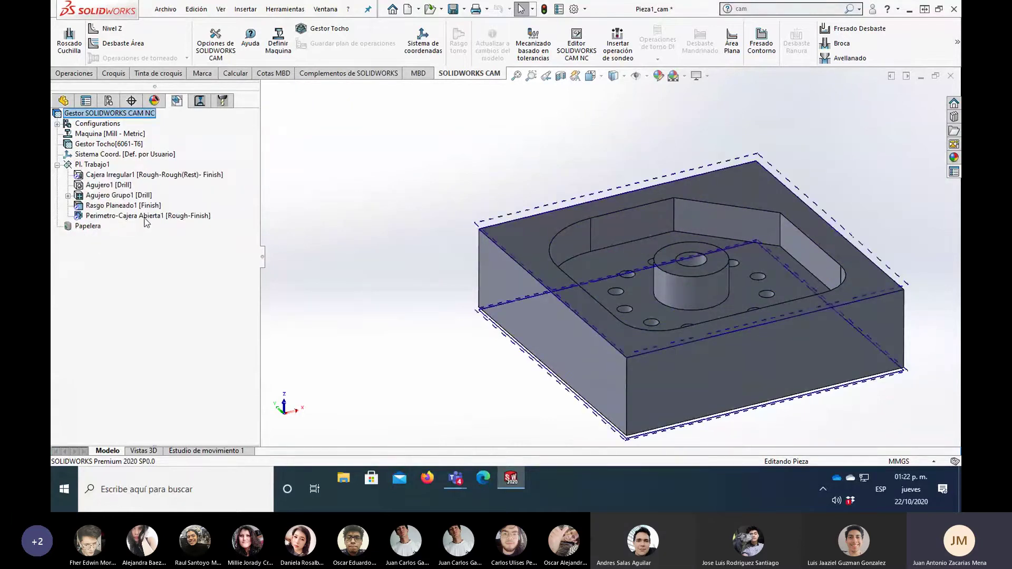
{"action": "left_click", "coordinate": [144, 217]}
{"action": "right_click", "coordinate": [154, 217]}
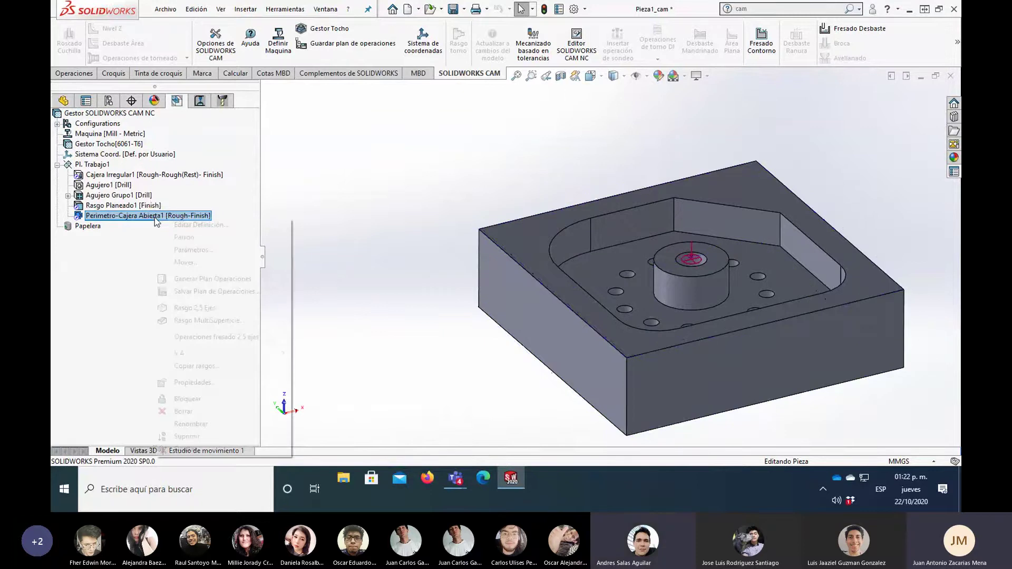
{"action": "left_click", "coordinate": [220, 411]}
{"action": "left_click", "coordinate": [534, 263]}
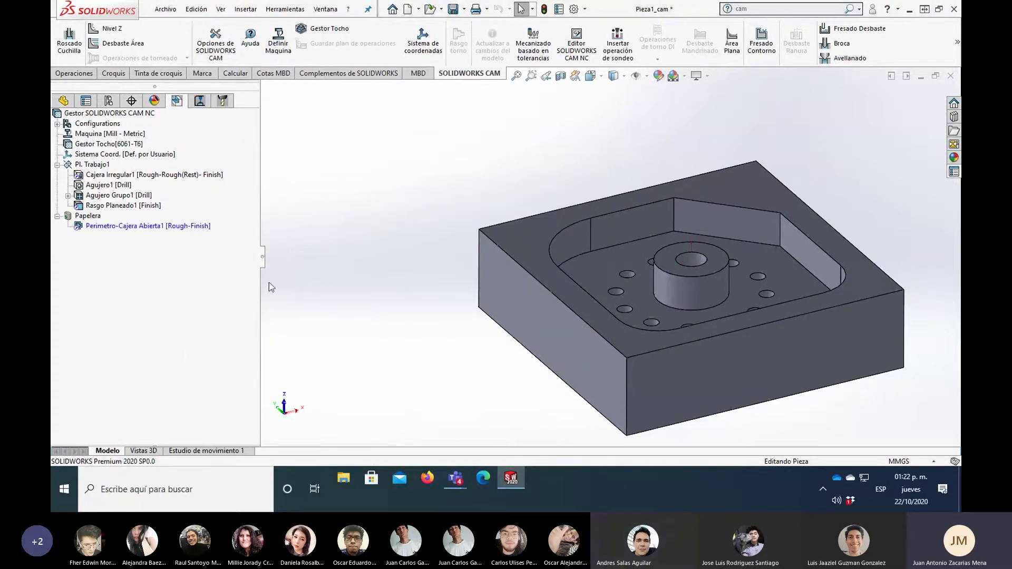
Step: Choose Restaurar on the deleted perimeter feature in the Papelera
{"action": "left_click", "coordinate": [87, 217]}
{"action": "right_click", "coordinate": [88, 221]}
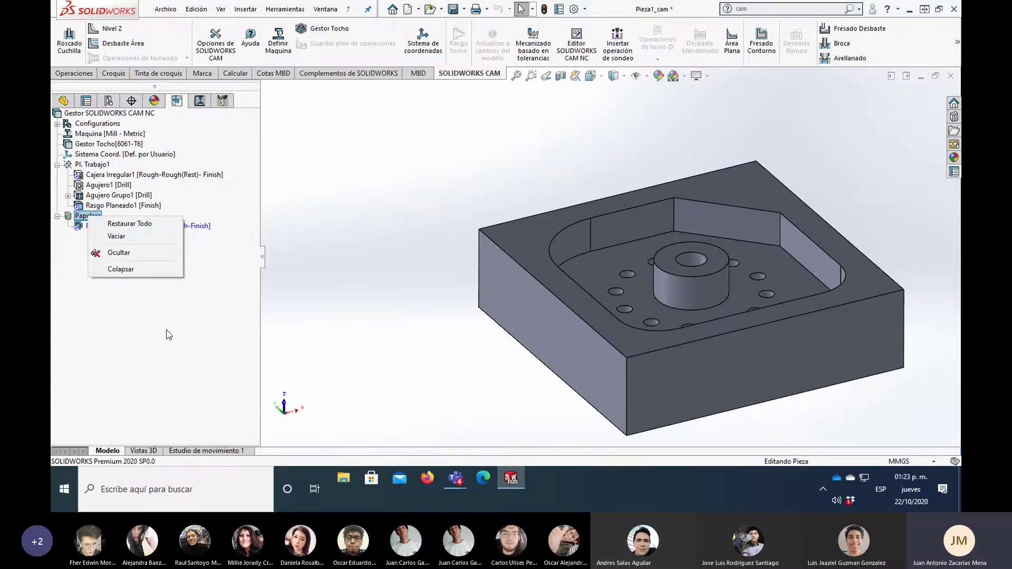
{"action": "left_click", "coordinate": [179, 354]}
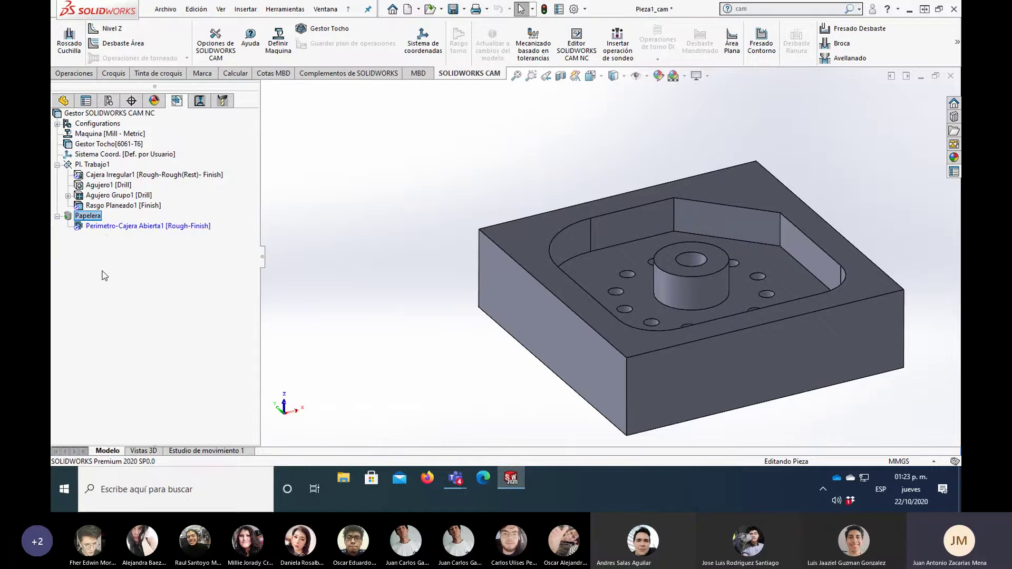
{"action": "right_click", "coordinate": [91, 212]}
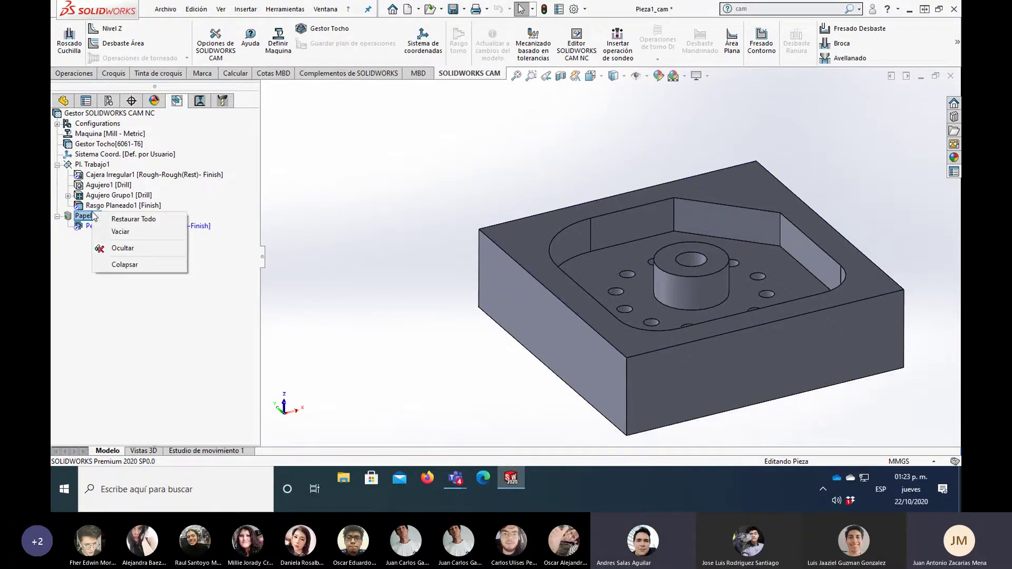
{"action": "left_click", "coordinate": [78, 250]}
{"action": "right_click", "coordinate": [103, 227]}
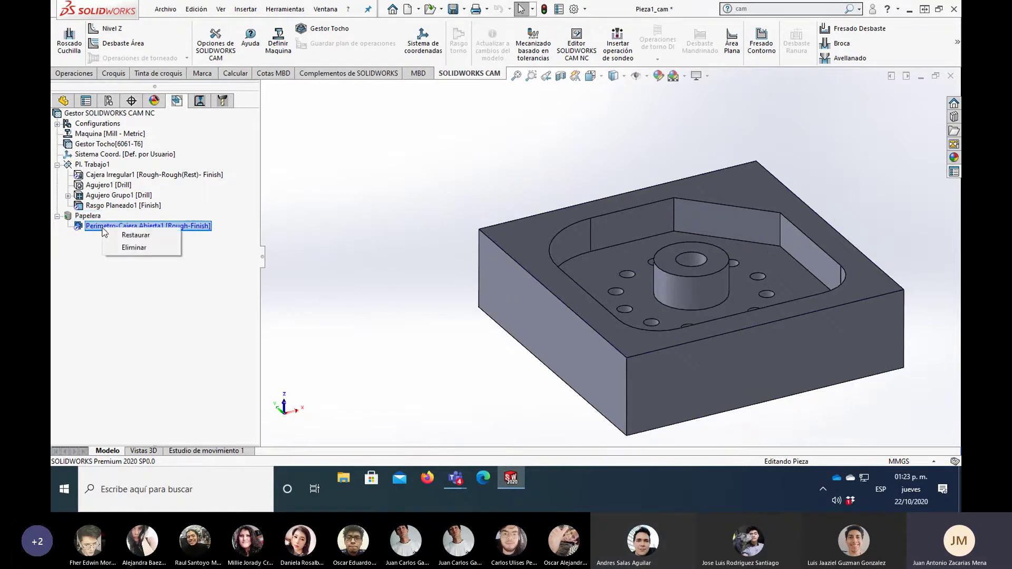
{"action": "left_click", "coordinate": [157, 234]}
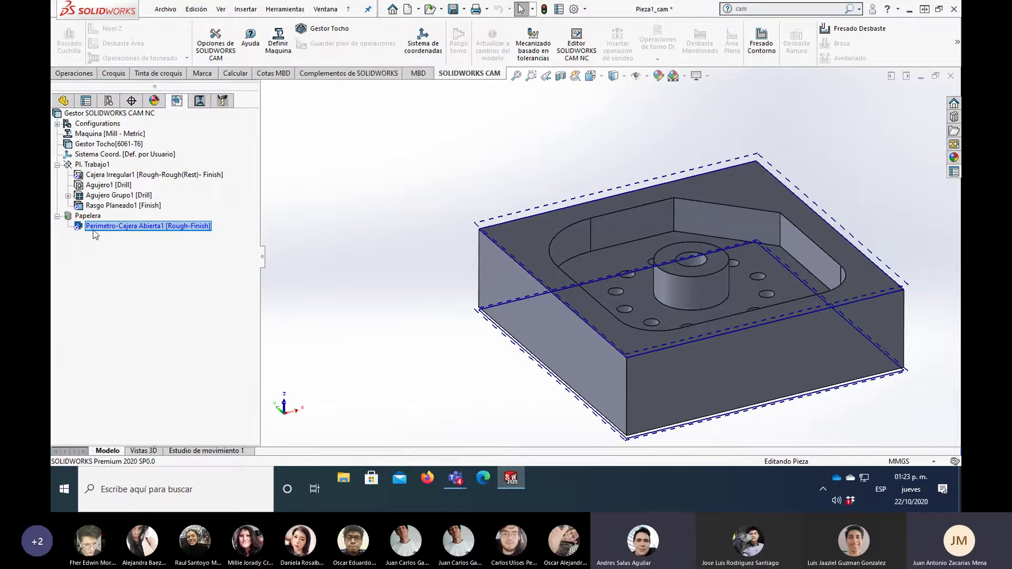
{"action": "left_click", "coordinate": [105, 166]}
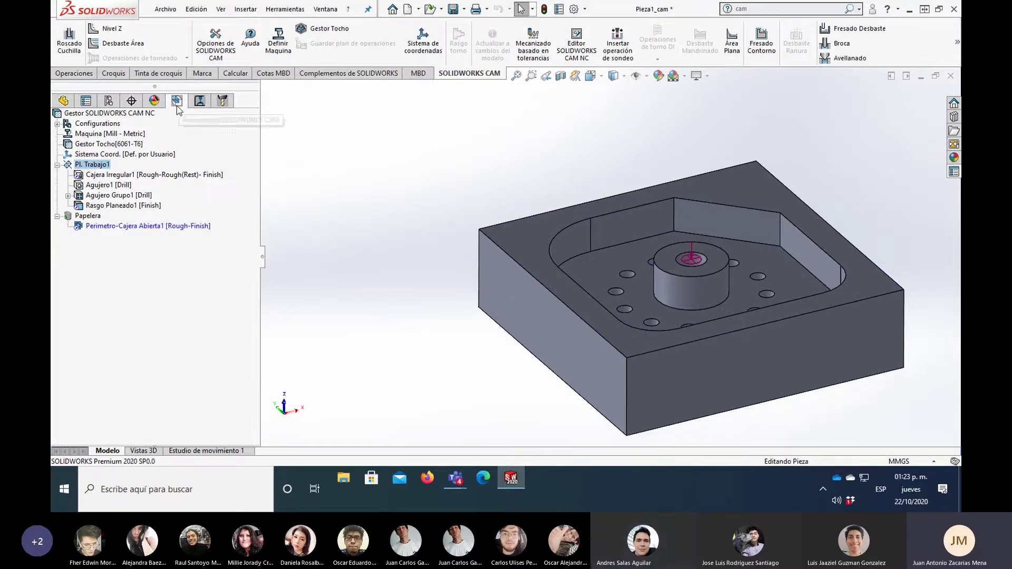
Step: Start a boss-type part perimeter feature and keep the Finish strategy after trying Coarse
{"action": "right_click", "coordinate": [98, 167]}
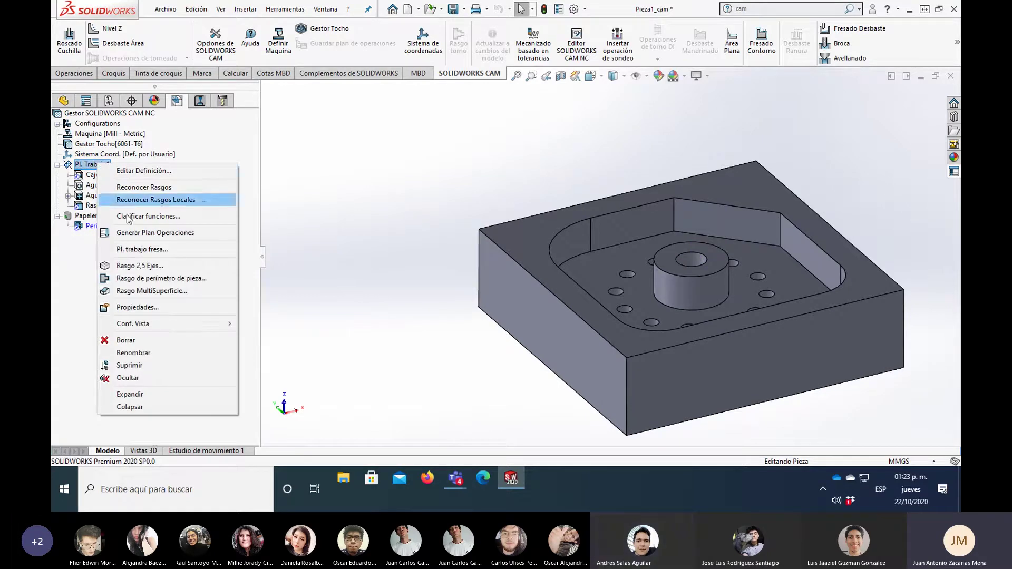
{"action": "left_click", "coordinate": [189, 280]}
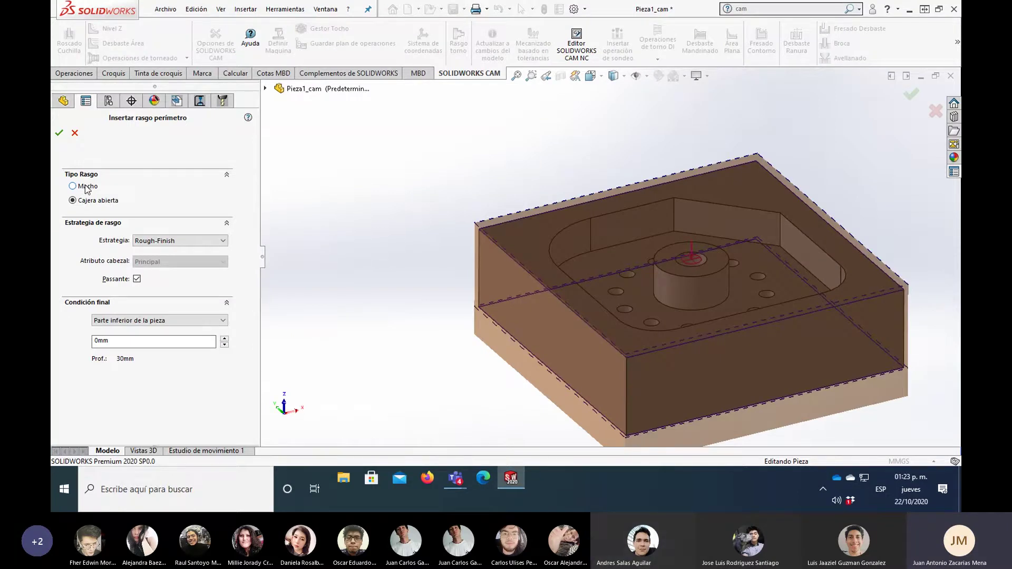
{"action": "left_click", "coordinate": [73, 187]}
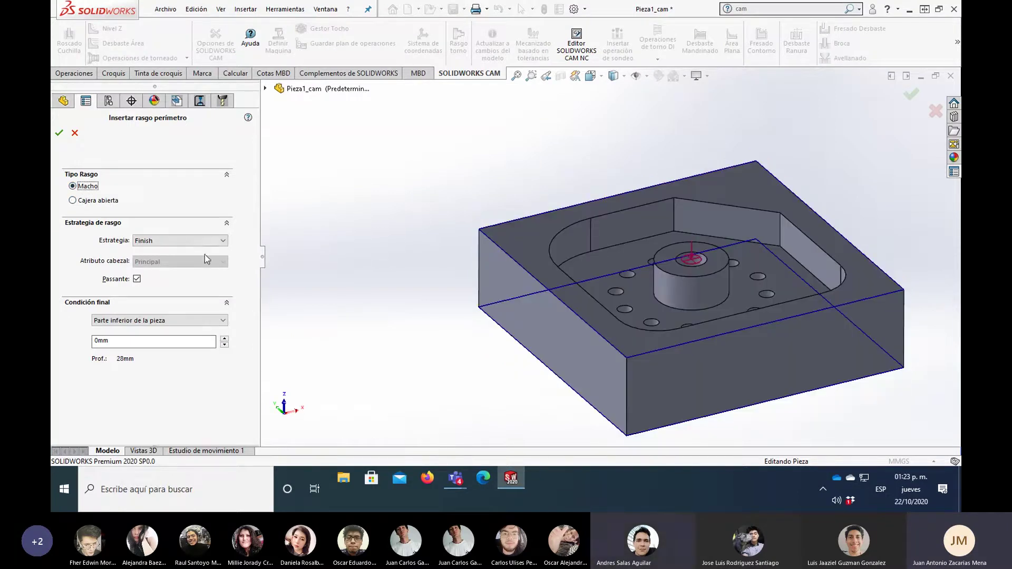
{"action": "left_click", "coordinate": [207, 243]}
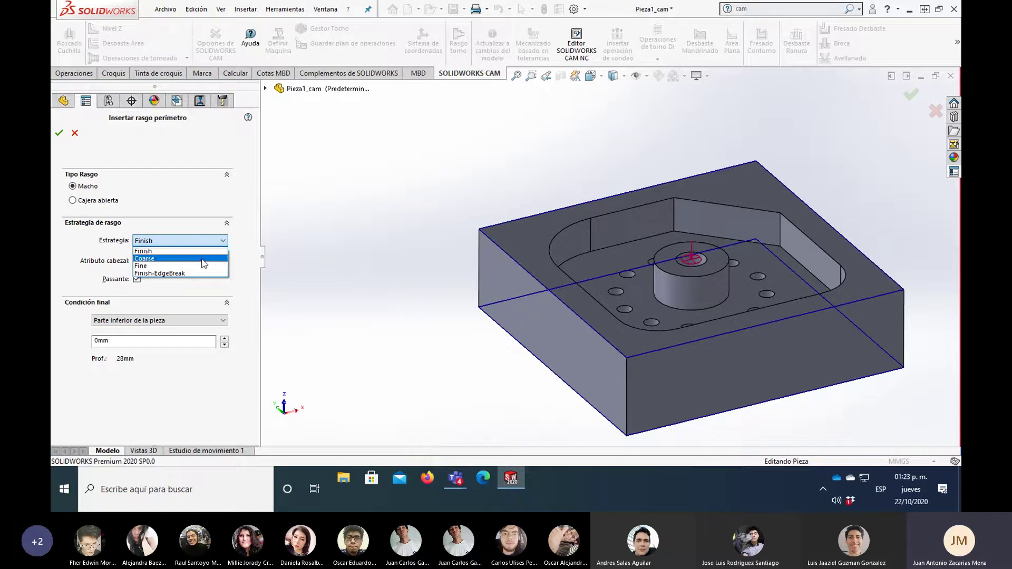
{"action": "left_click", "coordinate": [200, 251]}
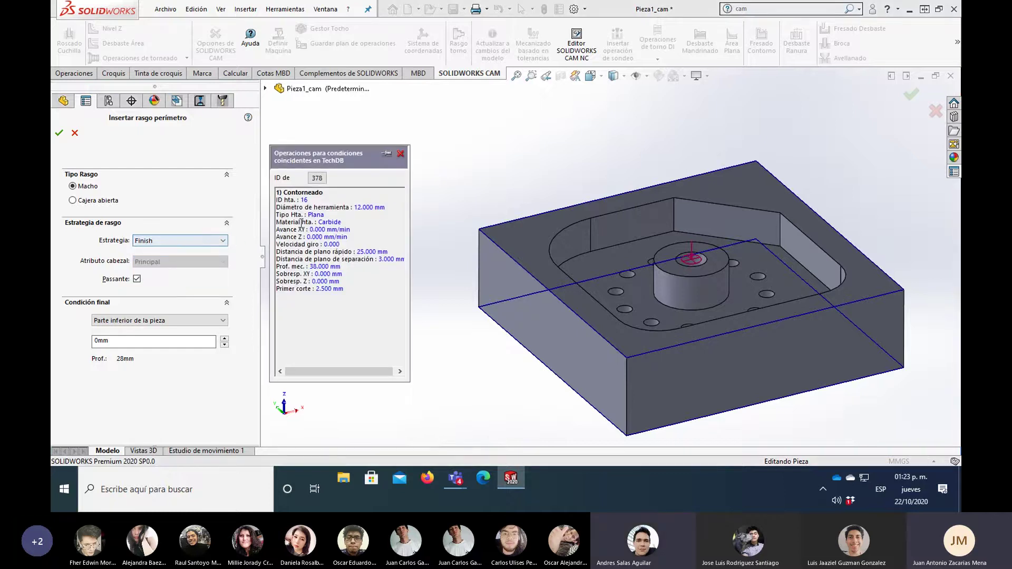
{"action": "left_click", "coordinate": [222, 240]}
{"action": "left_click", "coordinate": [173, 256]}
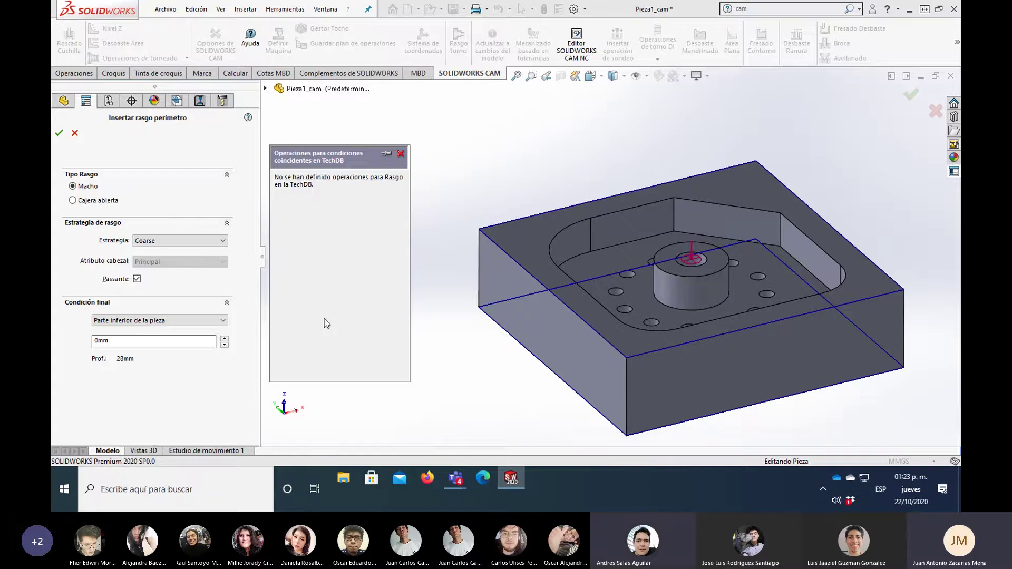
{"action": "left_click", "coordinate": [217, 241]}
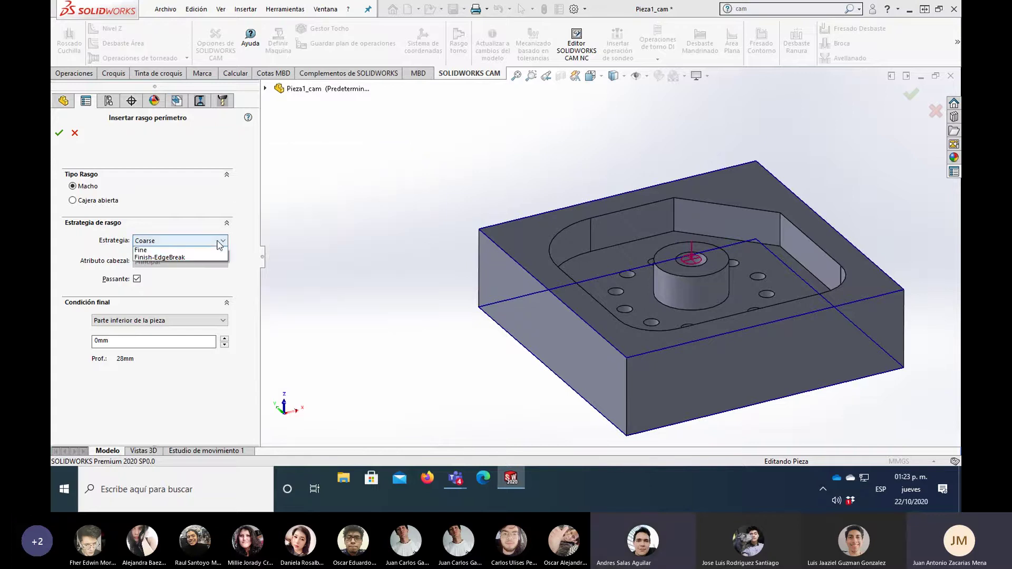
{"action": "left_click", "coordinate": [190, 250]}
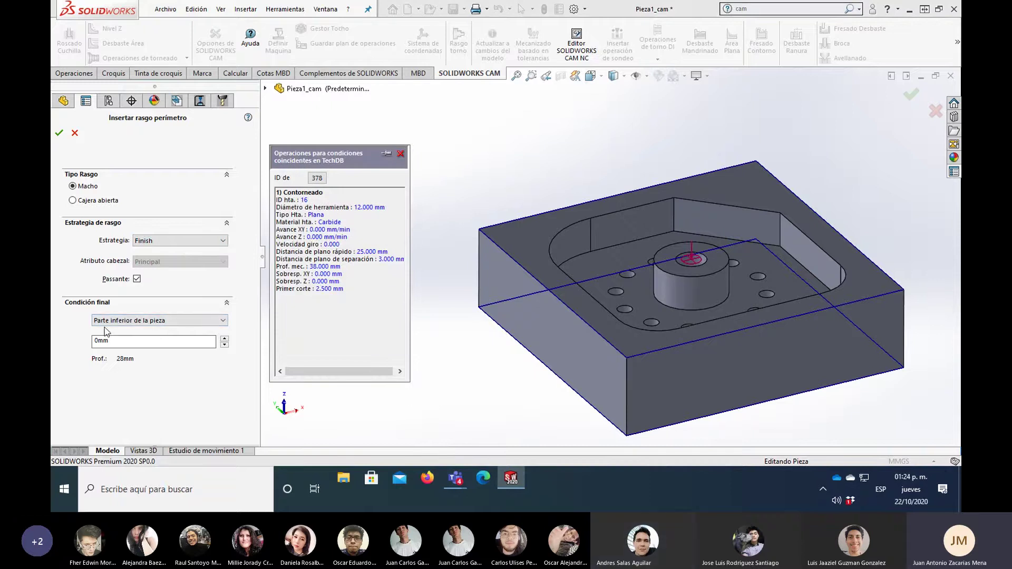
Step: Try end-condition offsets of 1mm and then 0mm while inspecting the part bottom
{"action": "left_click_drag", "start_coordinate": [158, 341], "coordinate": [52, 338]}
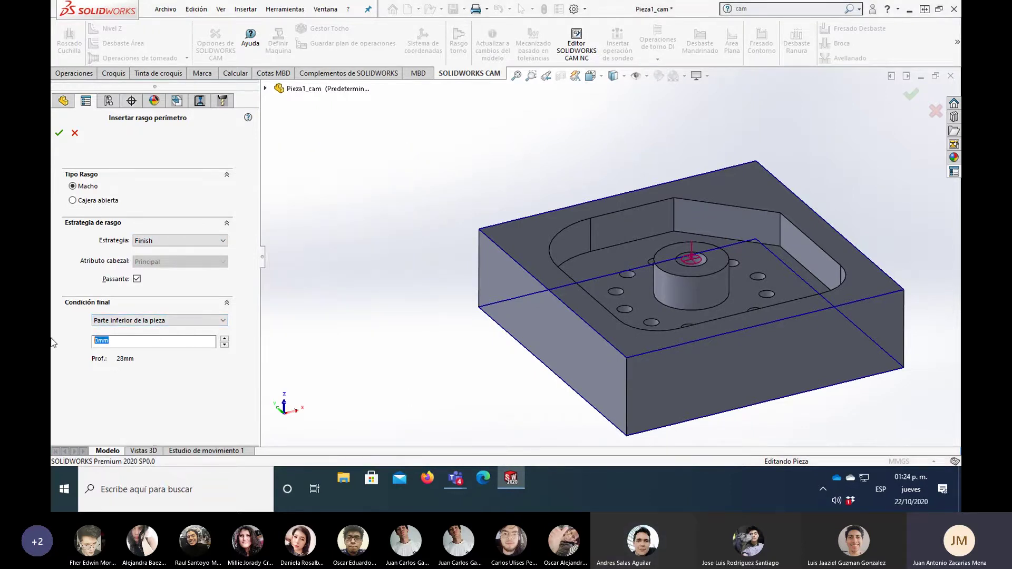
{"action": "type", "text": "1"}
{"action": "key", "text": "Return"}
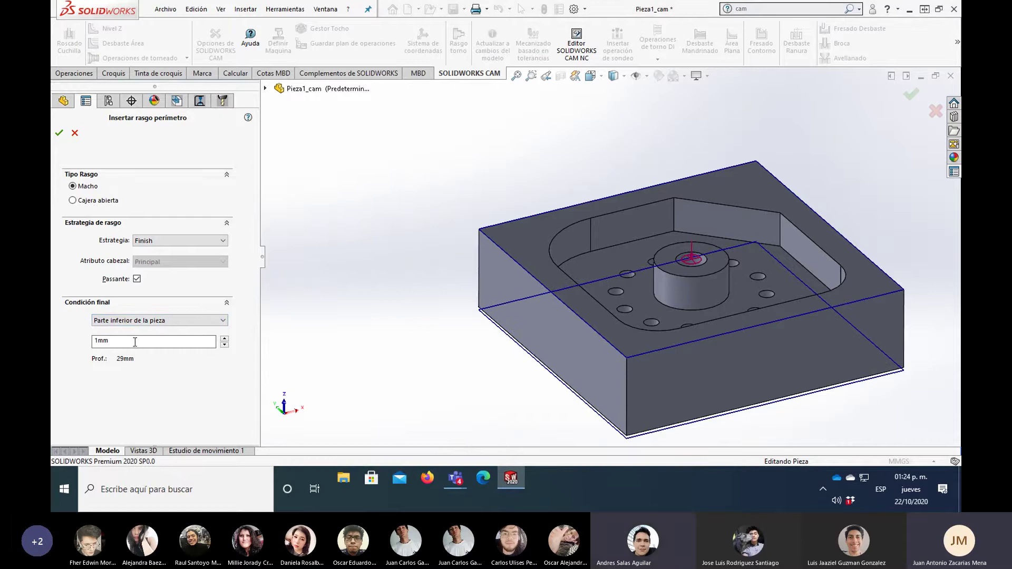
{"action": "type", "text": "0"}
{"action": "key", "text": "Return"}
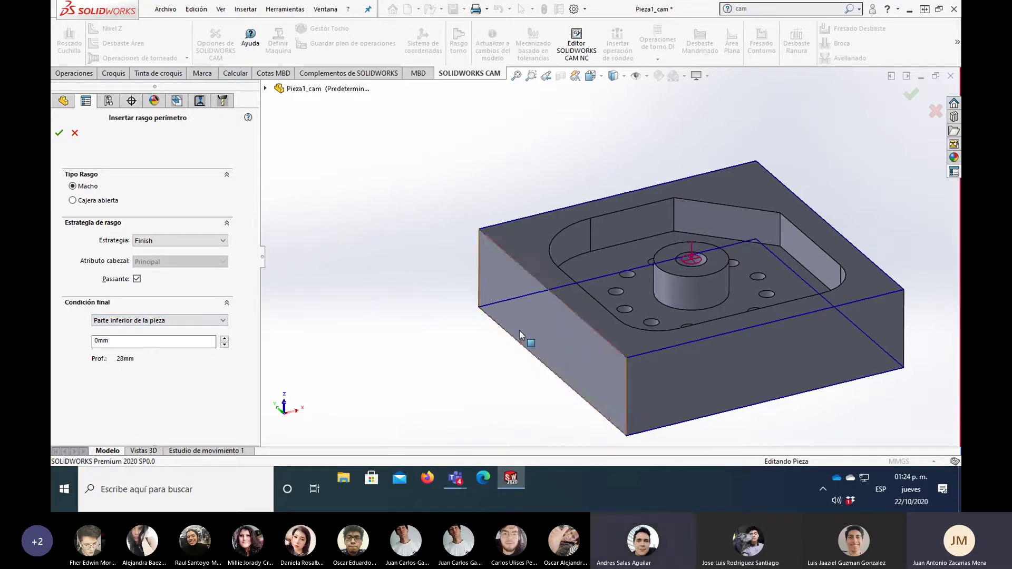
{"action": "mouse_move", "coordinate": [498, 334]}
{"action": "middle_mouse_down"}
{"action": "mouse_move", "coordinate": [566, 278]}
{"action": "mouse_move", "coordinate": [769, 231]}
{"action": "mouse_move", "coordinate": [644, 319]}
{"action": "mouse_move", "coordinate": [646, 335]}
{"action": "middle_mouse_up"}
{"action": "scroll", "coordinate": [528, 364], "scroll_direction": "down", "scroll_amount": 2}
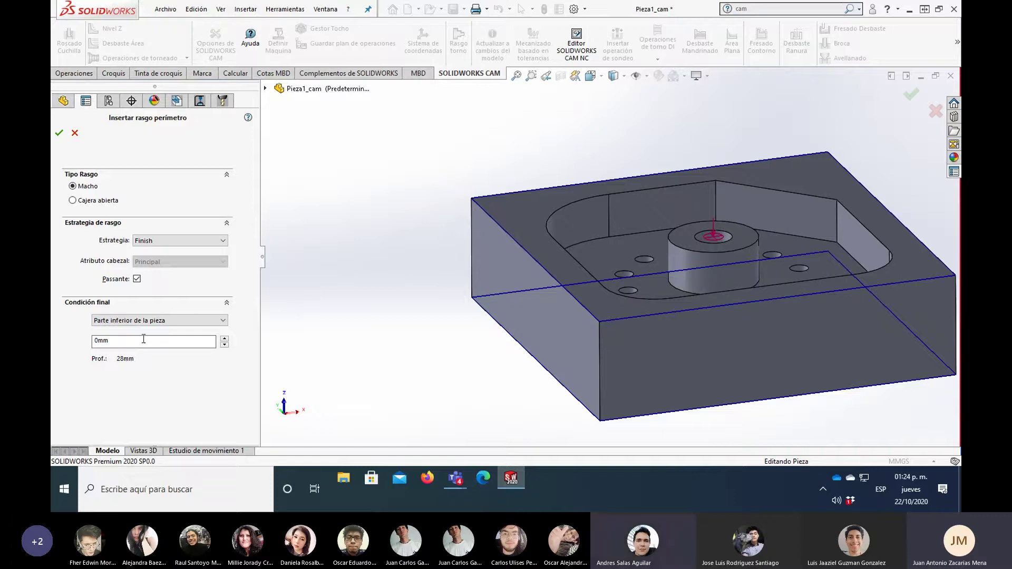
Step: Set the end-condition offset to 1mm (29mm deep) and confirm Perimetro-Macho2
{"action": "double_click", "coordinate": [141, 340]}
{"action": "type", "text": "1"}
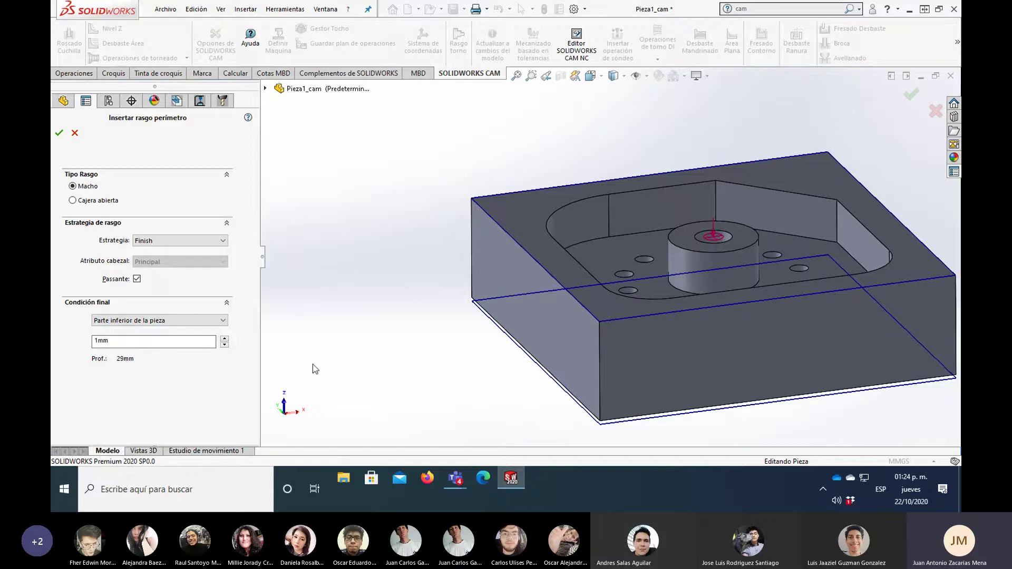
{"action": "middle_click_drag", "start_coordinate": [498, 357], "coordinate": [504, 319]}
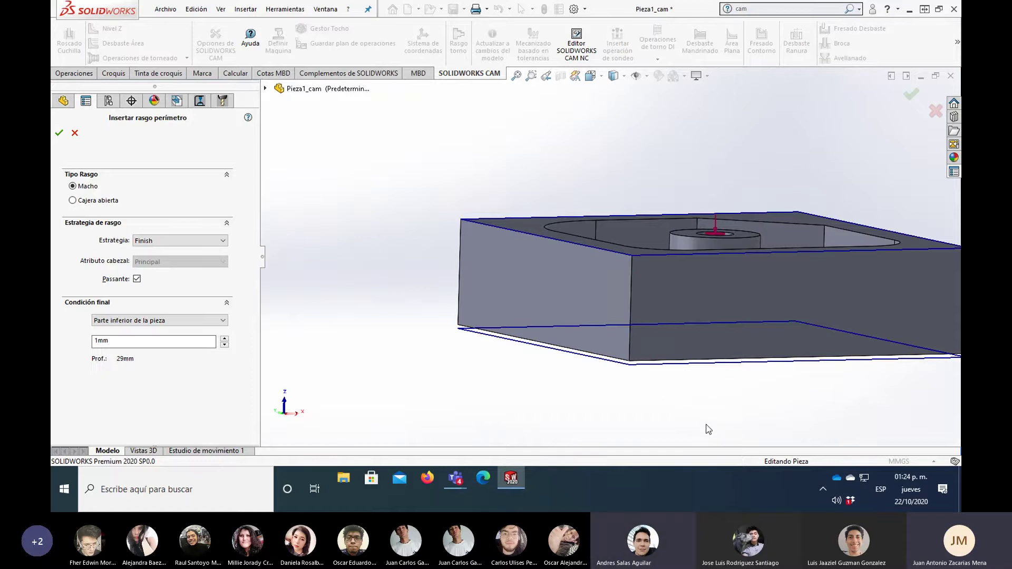
{"action": "scroll", "coordinate": [709, 426], "scroll_direction": "up", "scroll_amount": 1}
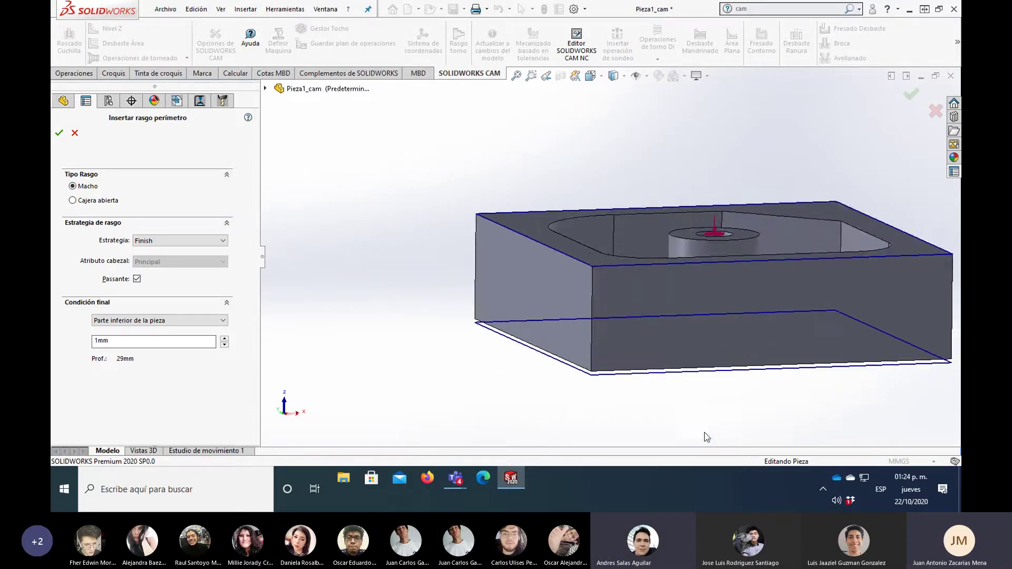
{"action": "scroll", "coordinate": [705, 433], "scroll_direction": "up", "scroll_amount": 1}
{"action": "scroll", "coordinate": [701, 422], "scroll_direction": "up", "scroll_amount": 2}
{"action": "mouse_move", "coordinate": [700, 420]}
{"action": "middle_mouse_down"}
{"action": "mouse_move", "coordinate": [654, 359]}
{"action": "mouse_move", "coordinate": [741, 343]}
{"action": "mouse_move", "coordinate": [727, 375]}
{"action": "middle_mouse_up"}
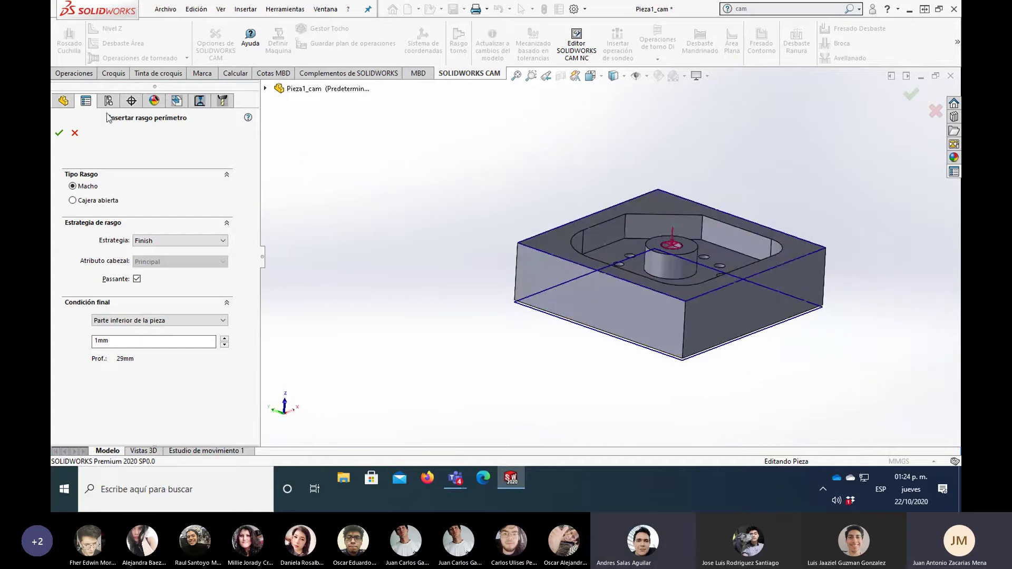
{"action": "left_click", "coordinate": [59, 130]}
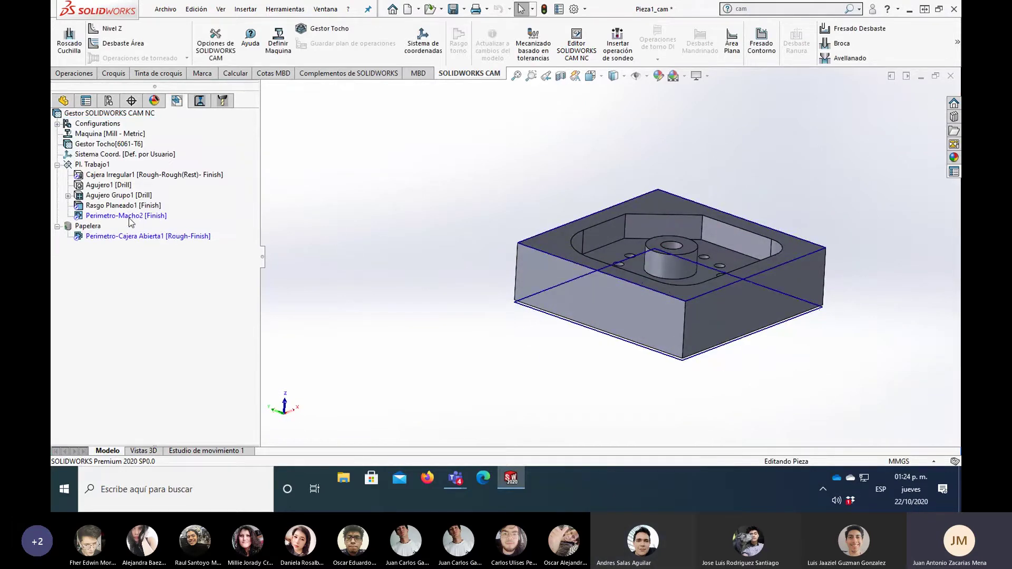
Step: Select Perimetro-Macho2 [Finish] in the feature tree and bring up its context menu
{"action": "left_click", "coordinate": [130, 216]}
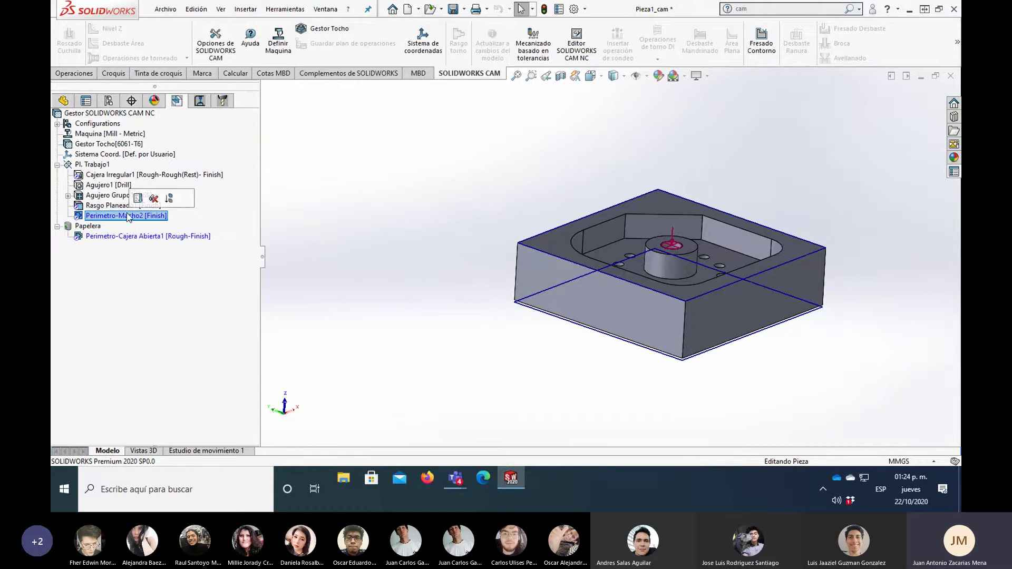
{"action": "right_click", "coordinate": [122, 218]}
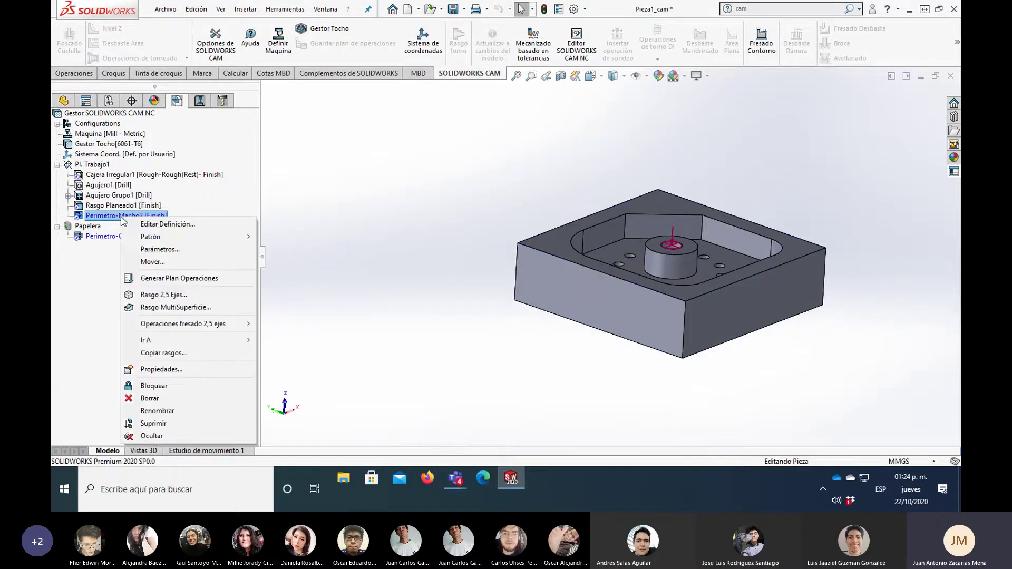
Step: Generate the operation plan and the Contorneado5 toolpath (T03 - 12 Plana, 3.438 min)
{"action": "left_click", "coordinate": [189, 279]}
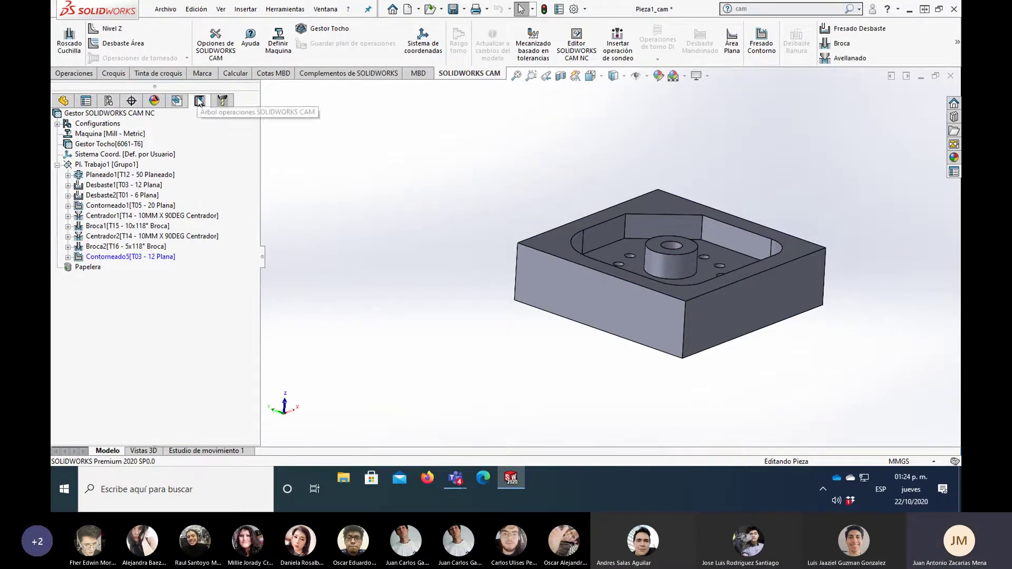
{"action": "left_click", "coordinate": [110, 258]}
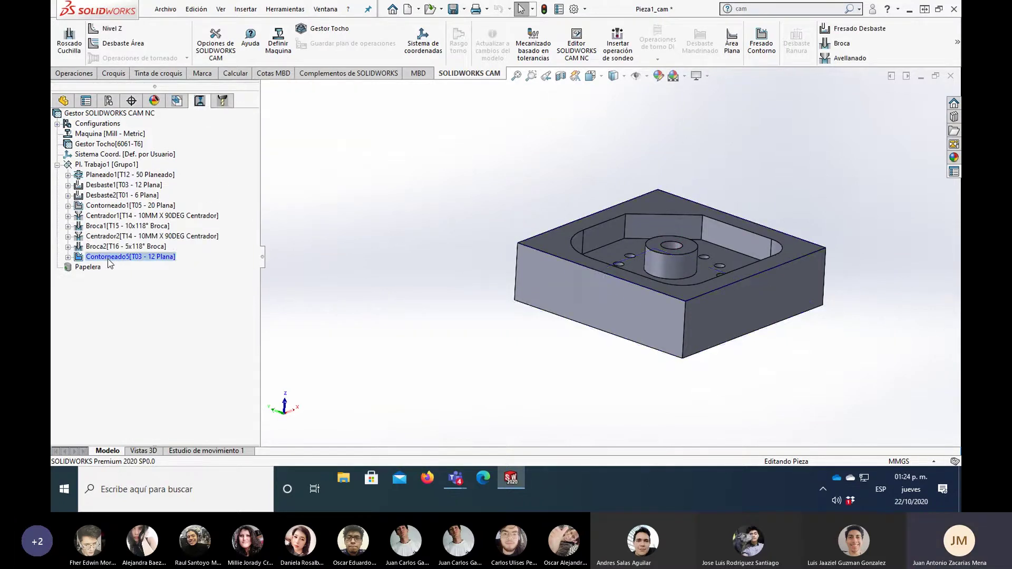
{"action": "right_click", "coordinate": [127, 257]}
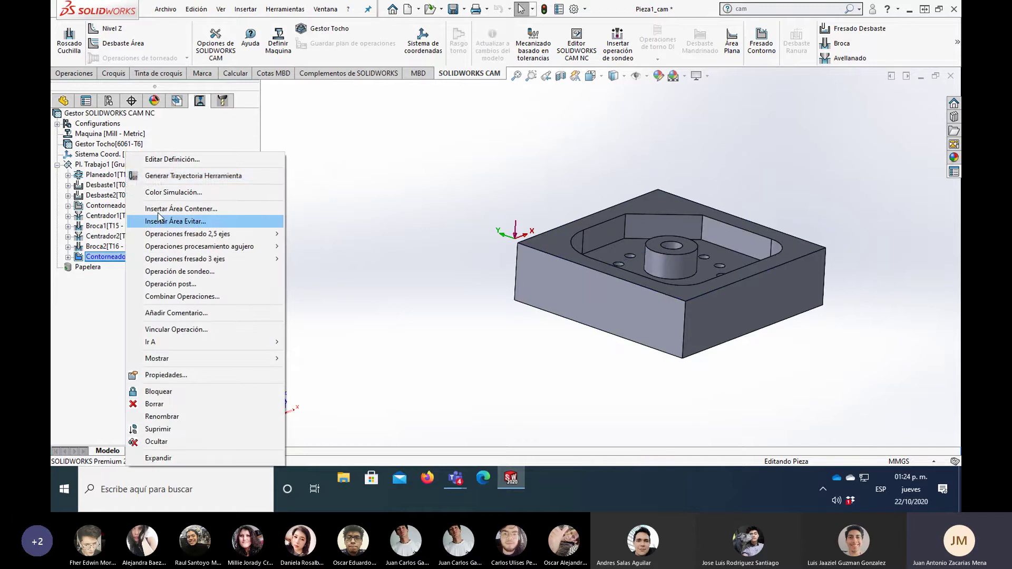
{"action": "left_click", "coordinate": [155, 175]}
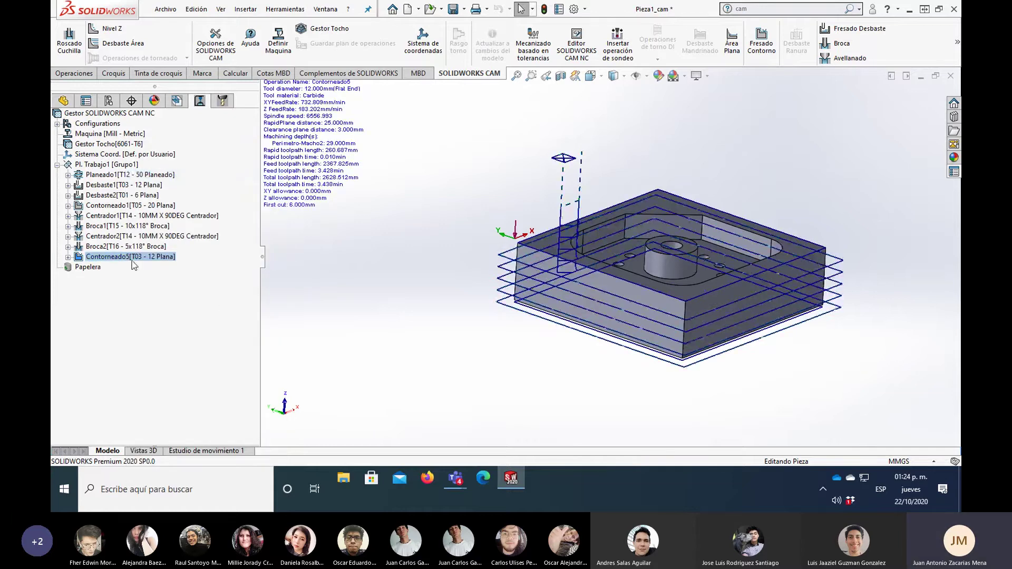
{"action": "mouse_move", "coordinate": [390, 321]}
{"action": "middle_mouse_down"}
{"action": "mouse_move", "coordinate": [668, 186]}
{"action": "mouse_move", "coordinate": [476, 298]}
{"action": "middle_mouse_up"}
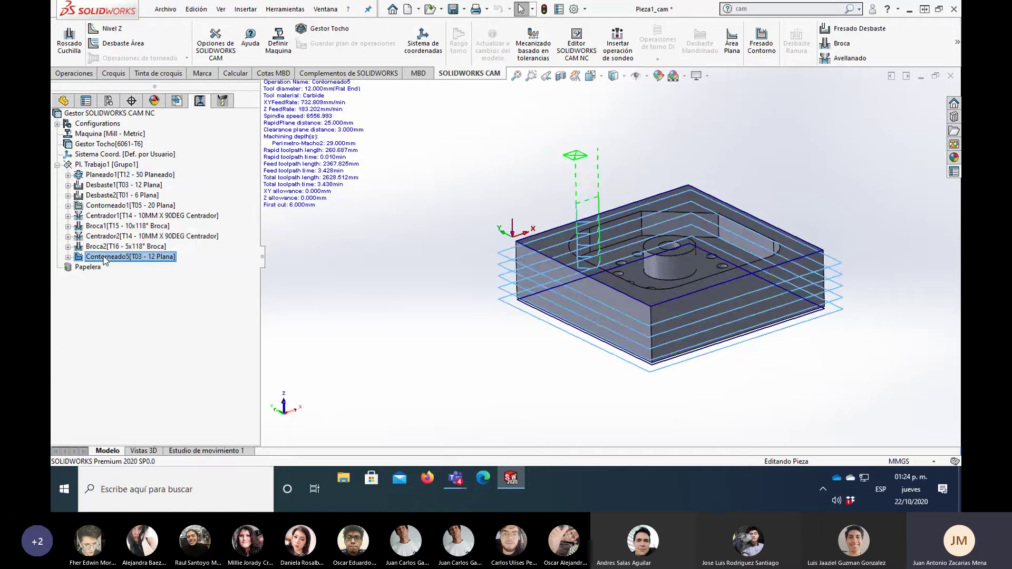
{"action": "left_click", "coordinate": [104, 195]}
Step: Drag Contorneado5 toward Planeado1 and preview the facing, contour and roughing toolpaths
{"action": "left_click_drag", "start_coordinate": [105, 188], "coordinate": [108, 175]}
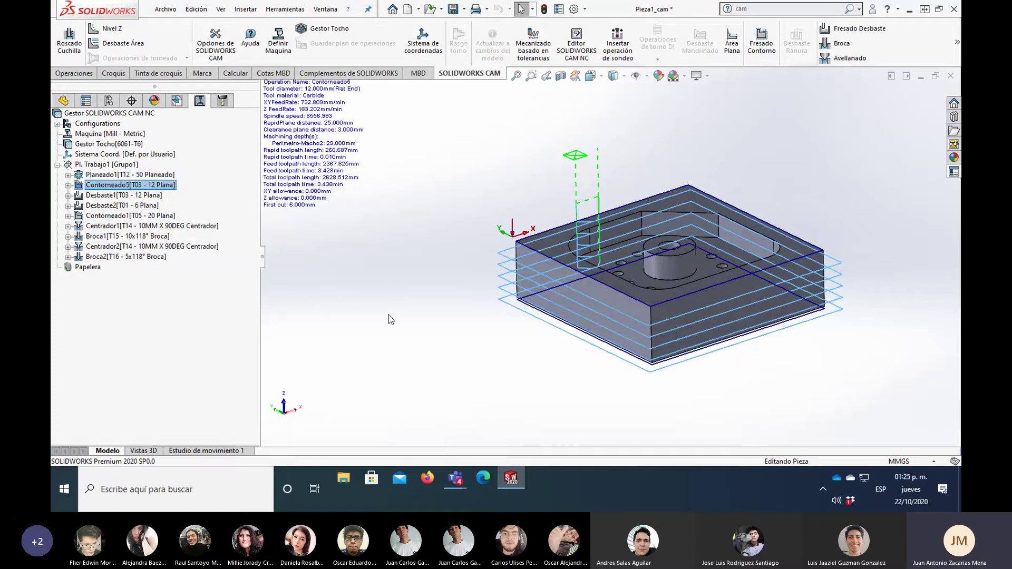
{"action": "left_click", "coordinate": [108, 175]}
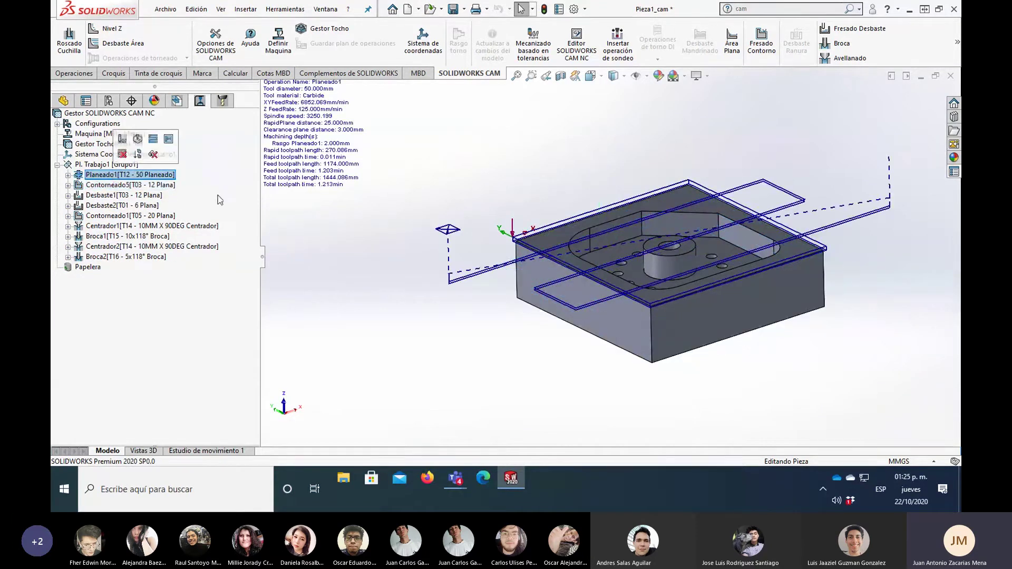
{"action": "left_click", "coordinate": [131, 185]}
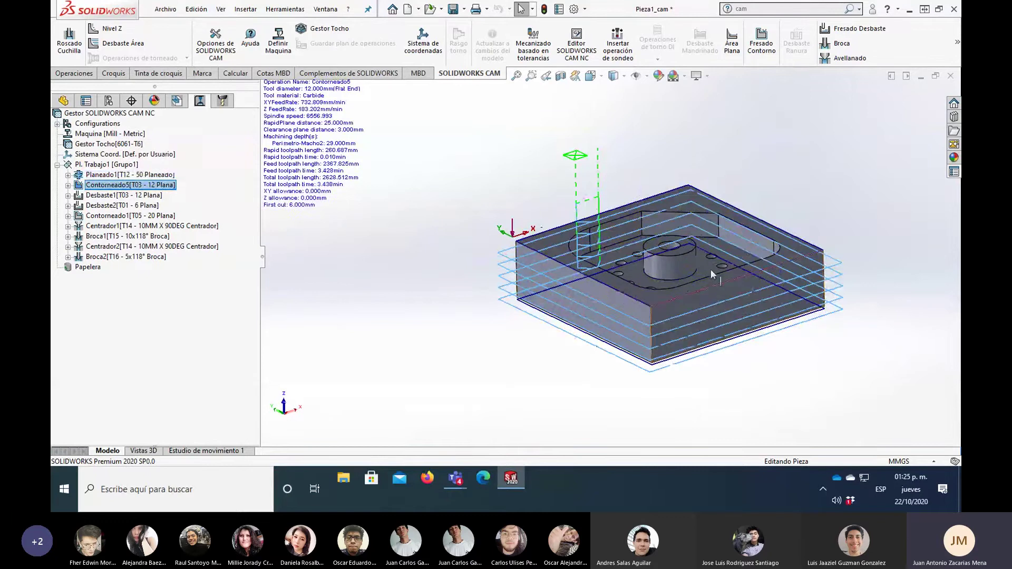
{"action": "left_click", "coordinate": [123, 195]}
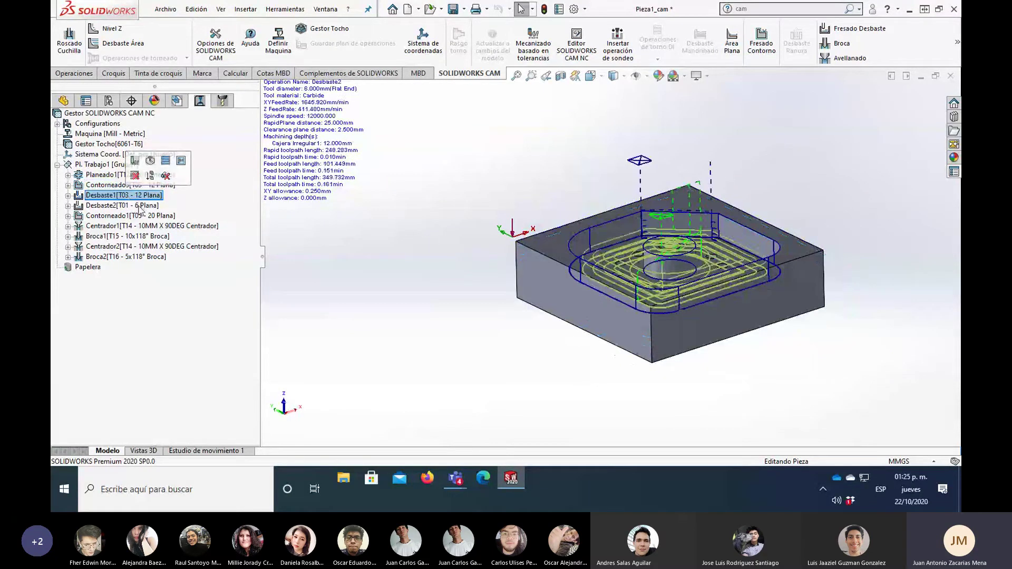
{"action": "left_click", "coordinate": [140, 206]}
Step: Review the Centrador2, Contorneado5, Planeado1 and Broca2 toolpaths; Contorneado5 ends up last
{"action": "left_click", "coordinate": [143, 246]}
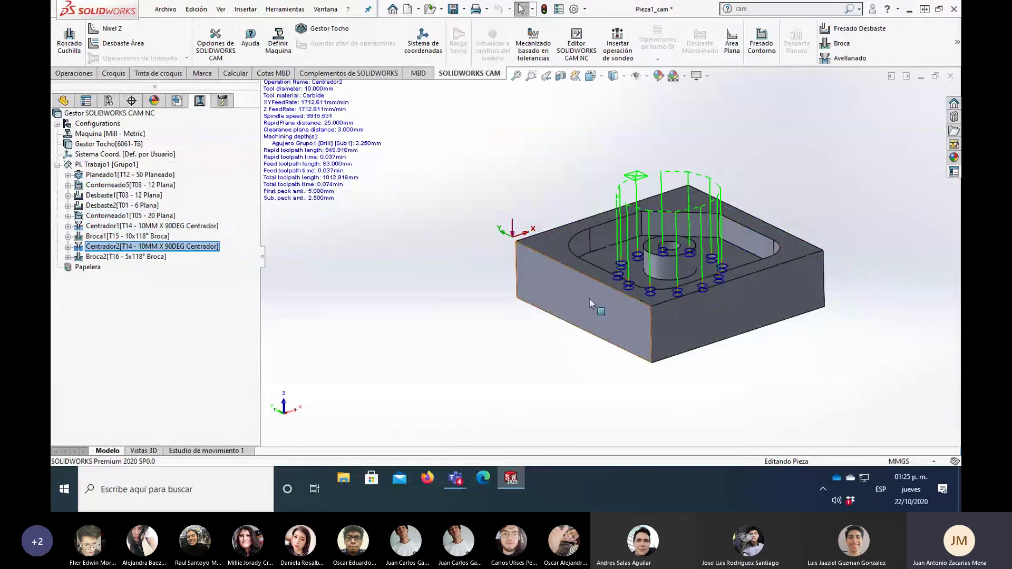
{"action": "left_click", "coordinate": [132, 185]}
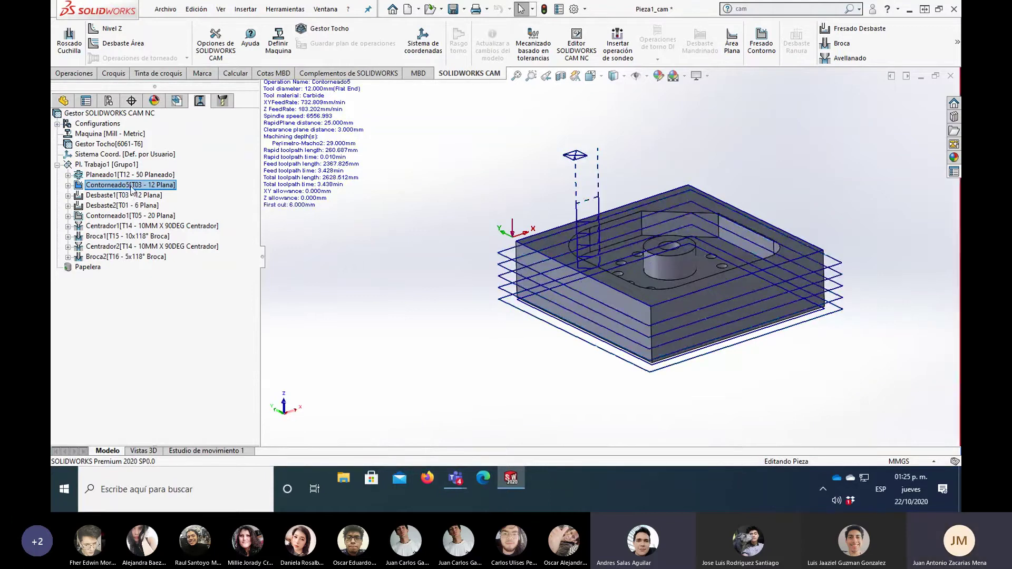
{"action": "mouse_move", "coordinate": [490, 343]}
{"action": "middle_mouse_down"}
{"action": "mouse_move", "coordinate": [502, 408]}
{"action": "mouse_move", "coordinate": [511, 365]}
{"action": "middle_mouse_up"}
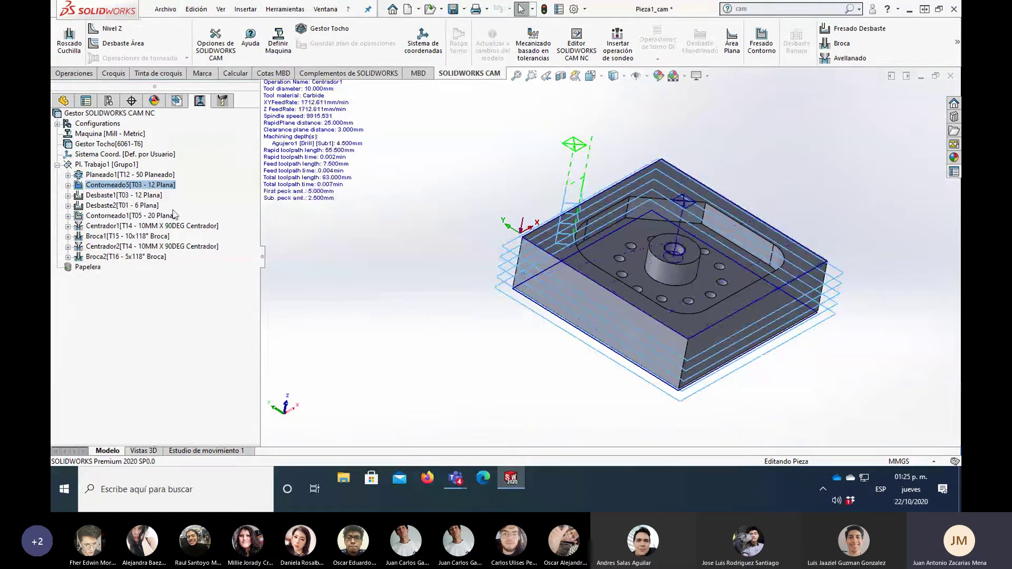
{"action": "left_click", "coordinate": [127, 175]}
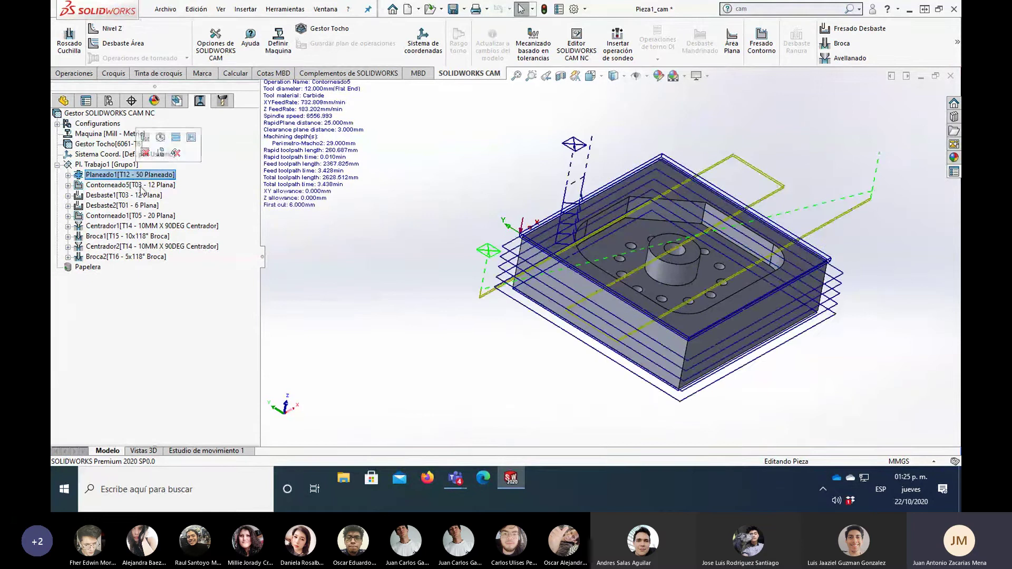
{"action": "left_click", "coordinate": [139, 186]}
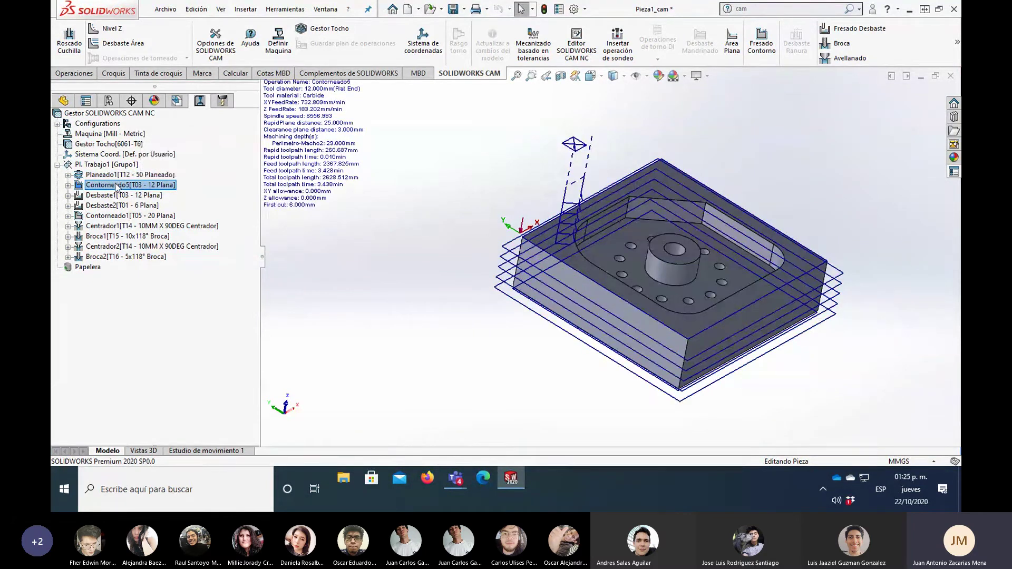
{"action": "left_click", "coordinate": [128, 256]}
{"action": "left_click_drag", "start_coordinate": [128, 257], "coordinate": [150, 259]}
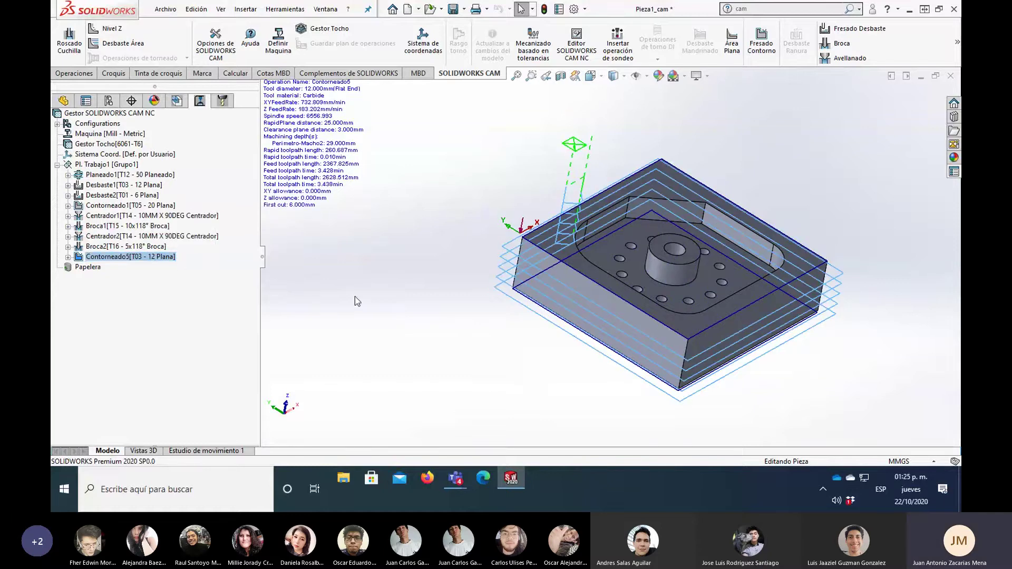
{"action": "left_click", "coordinate": [129, 177]}
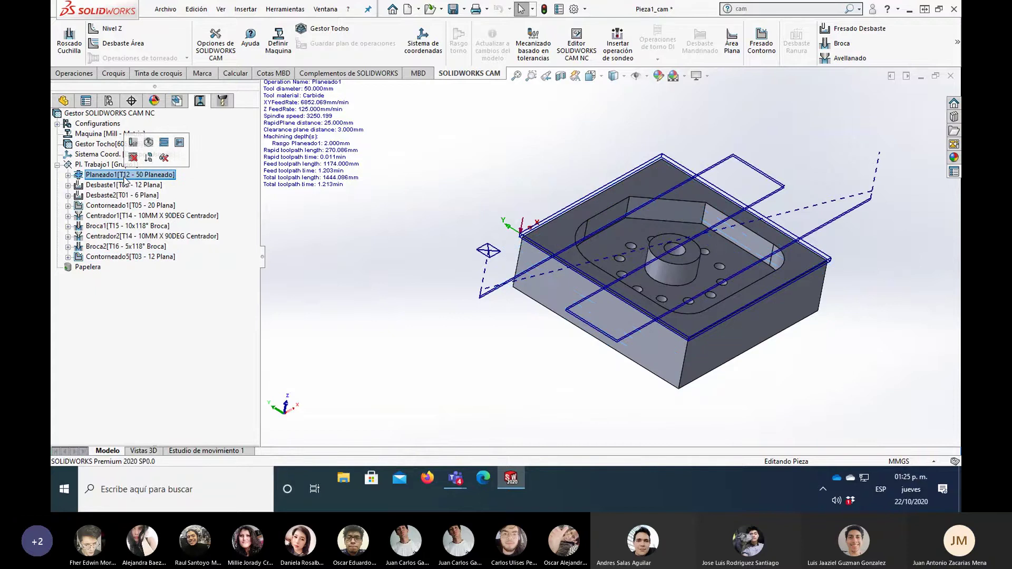
{"action": "left_click", "coordinate": [126, 185]}
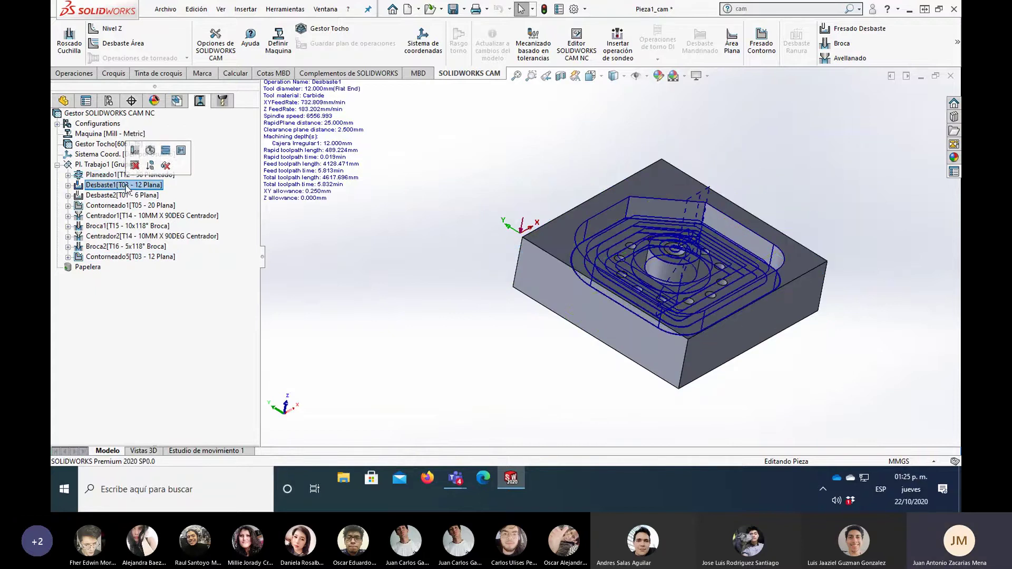
{"action": "left_click", "coordinate": [128, 196]}
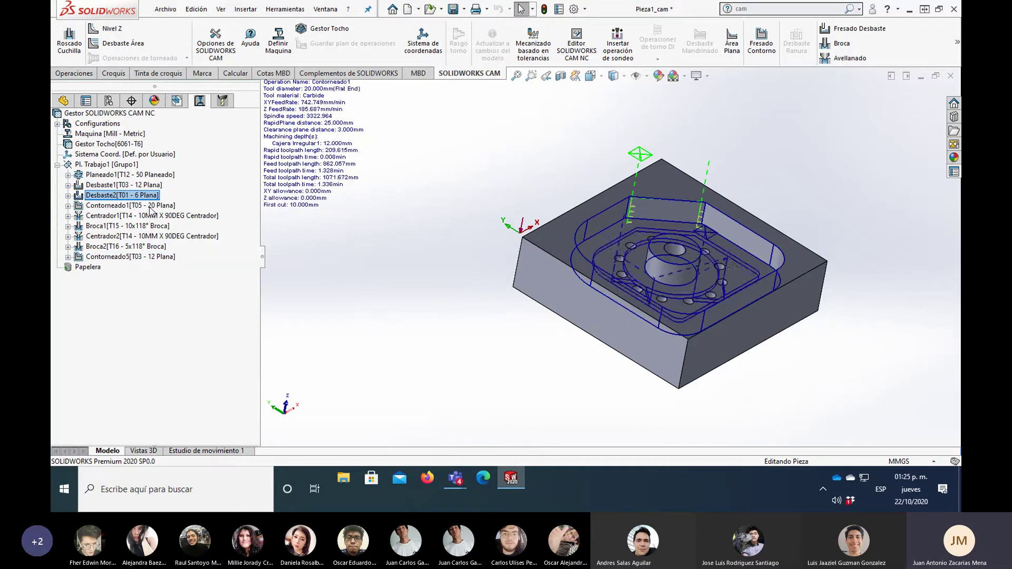
{"action": "left_click", "coordinate": [151, 207]}
{"action": "left_click", "coordinate": [153, 216]}
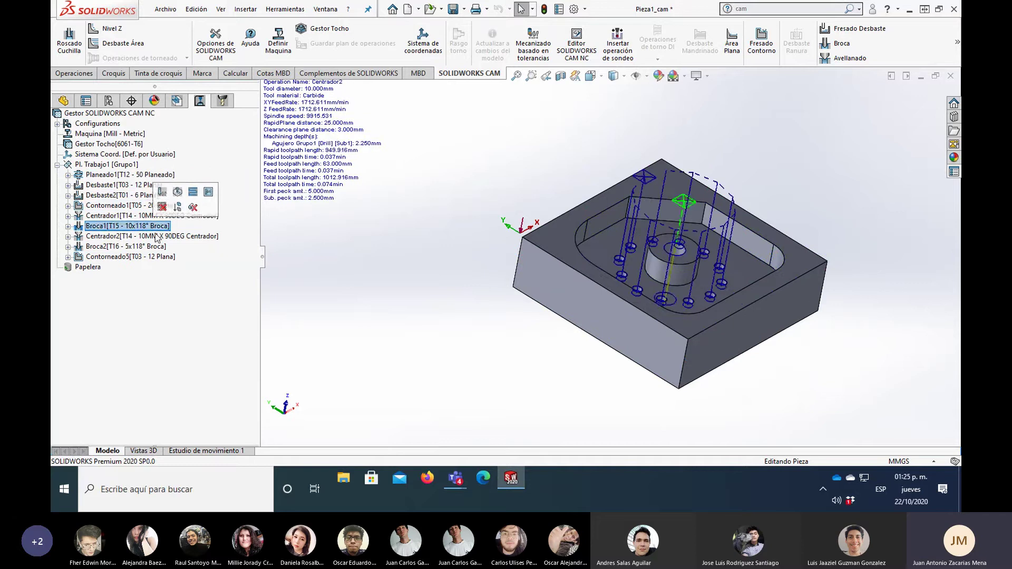
{"action": "left_click", "coordinate": [156, 237]}
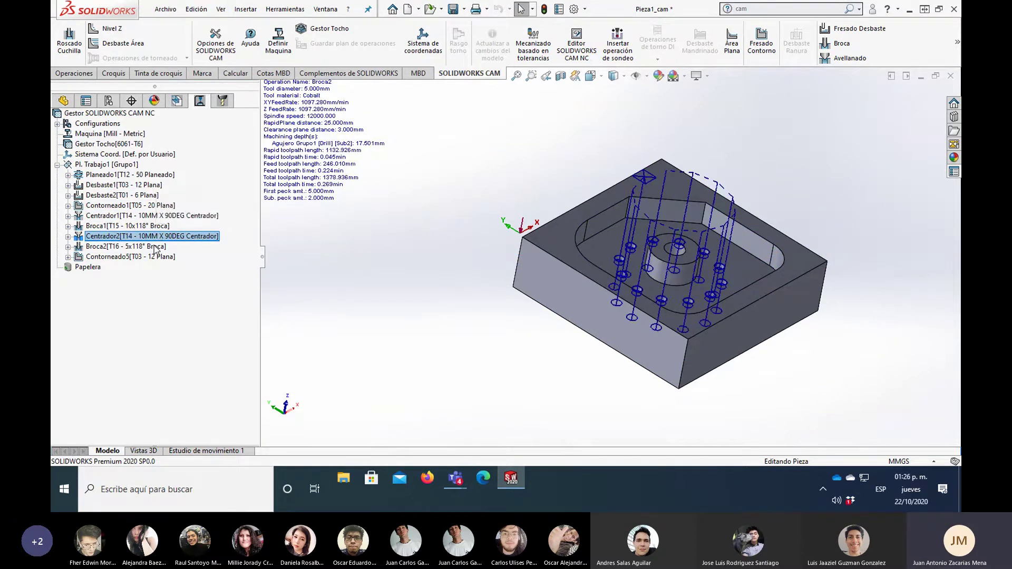
{"action": "left_click", "coordinate": [156, 261]}
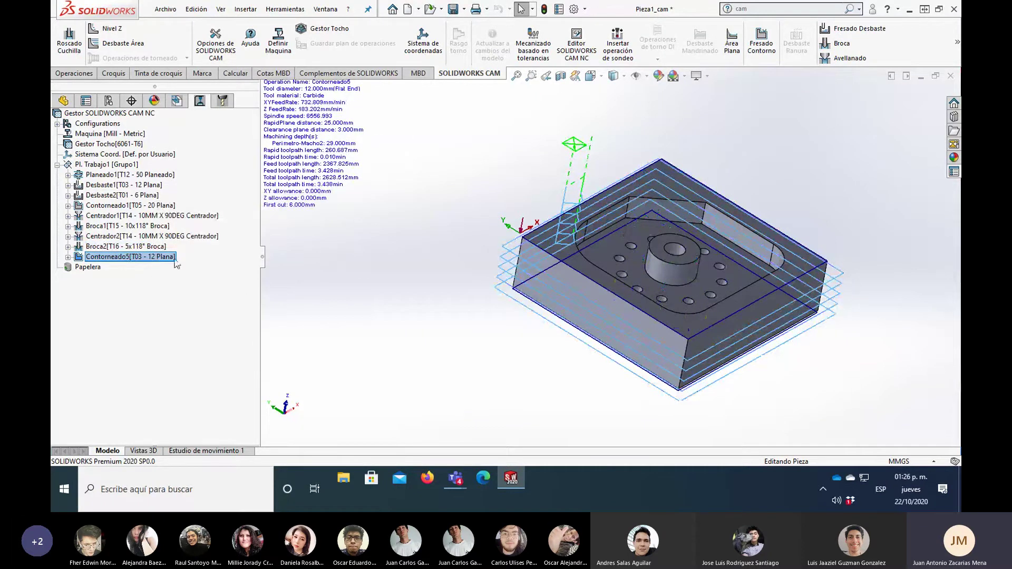
{"action": "mouse_move", "coordinate": [123, 185]}
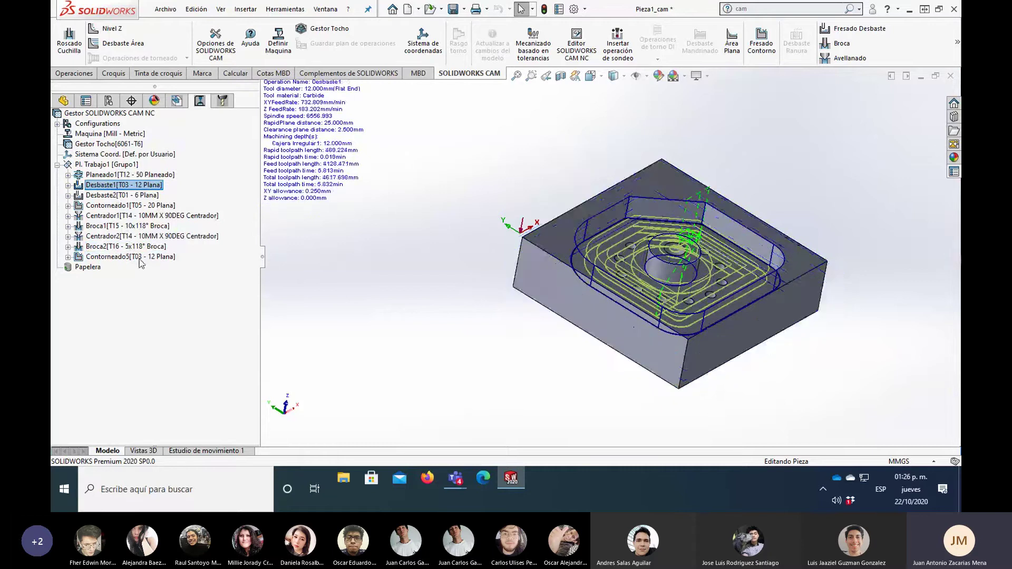
{"action": "left_click", "coordinate": [113, 186]}
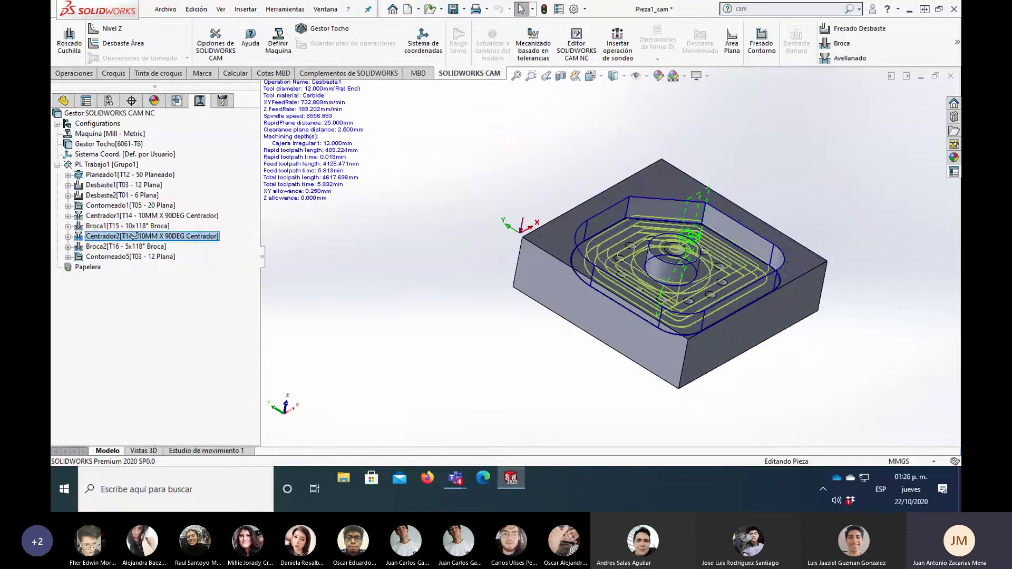
Step: Move Contorneado5 ahead of Desbaste1 and preview Desbaste1, Desbaste2, Contorneado1 and Centrador1
{"action": "left_click_drag", "start_coordinate": [136, 184], "coordinate": [134, 183]}
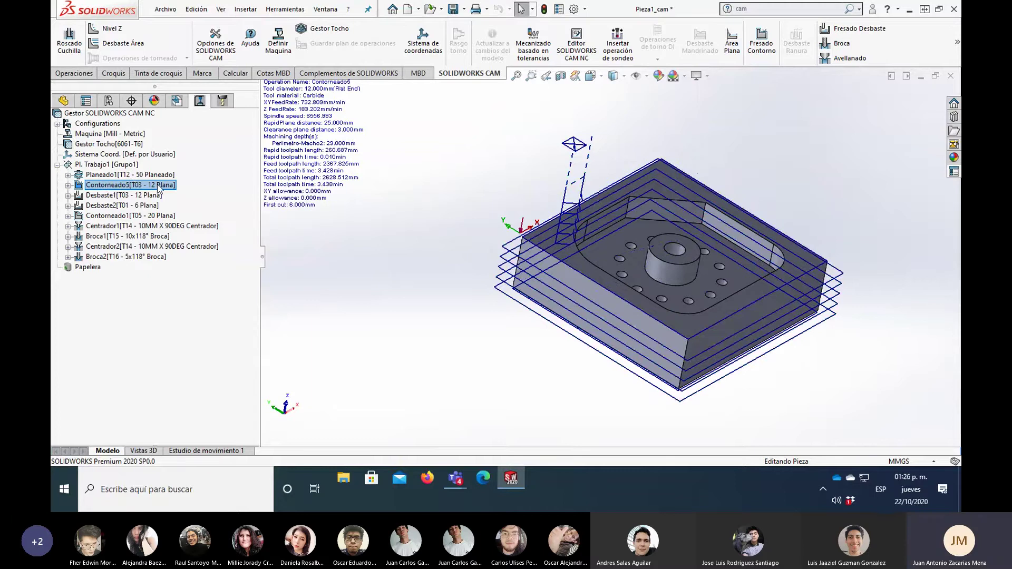
{"action": "left_click", "coordinate": [159, 186]}
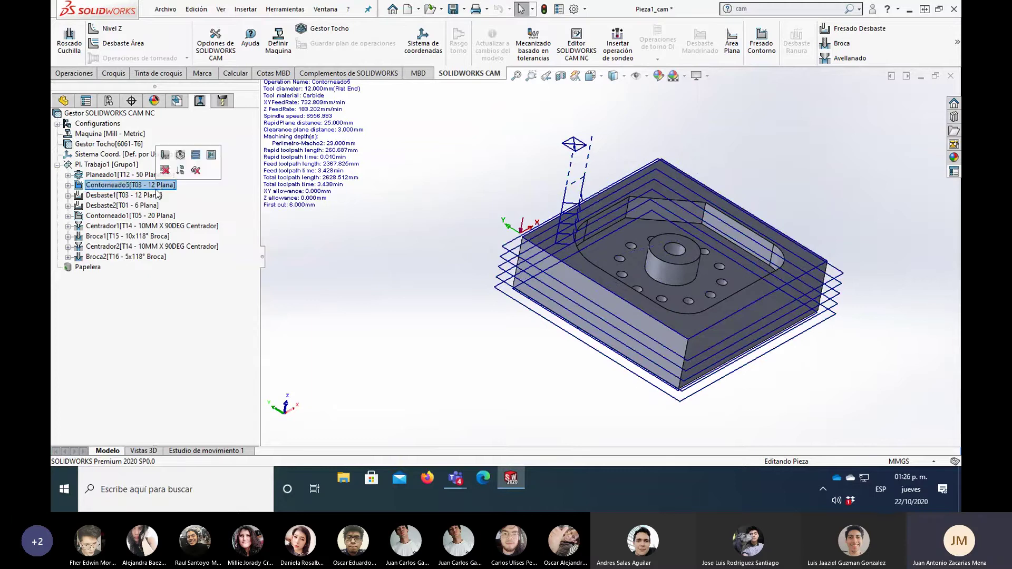
{"action": "left_click", "coordinate": [111, 196]}
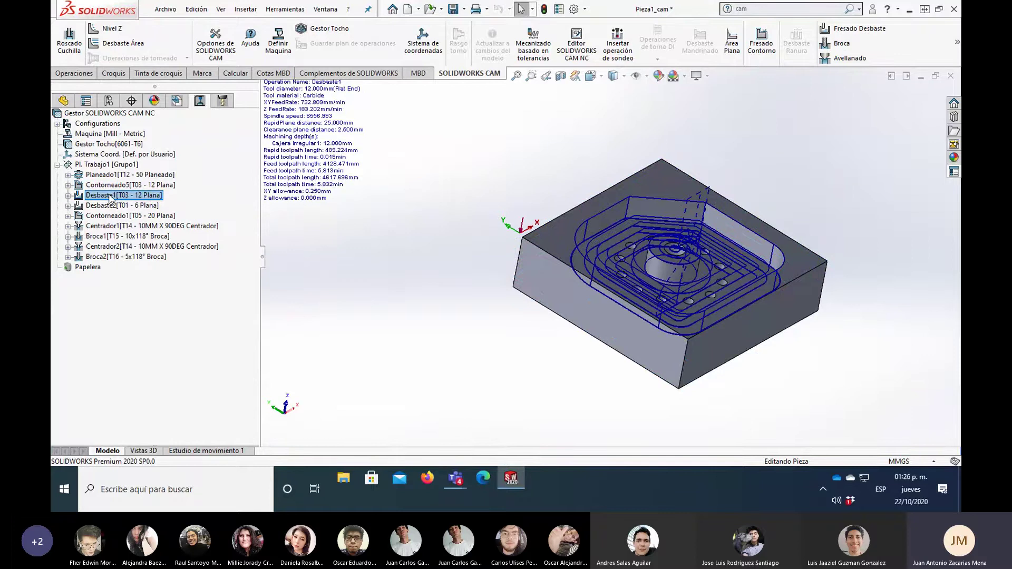
{"action": "left_click", "coordinate": [116, 206]}
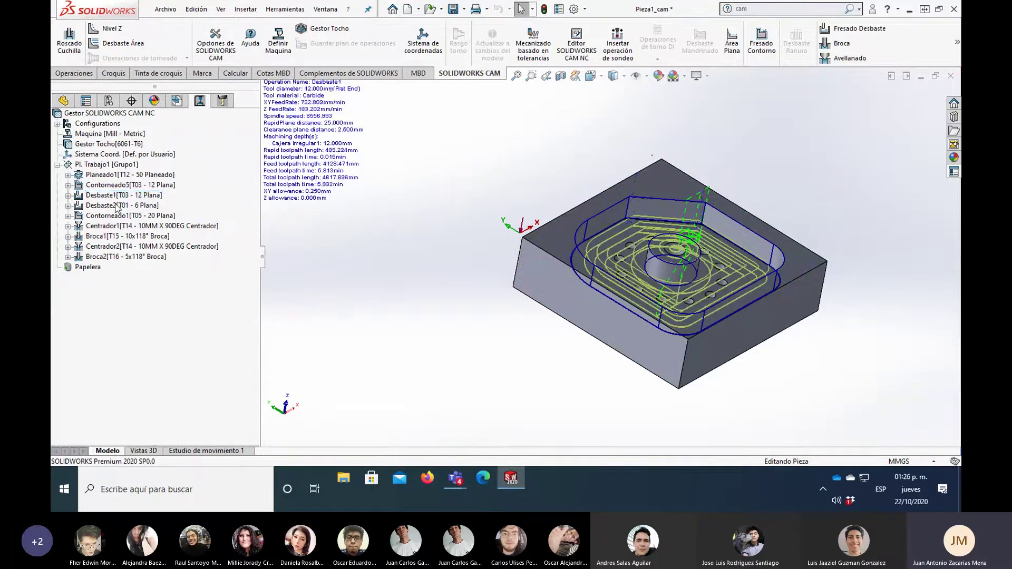
{"action": "left_click", "coordinate": [119, 216]}
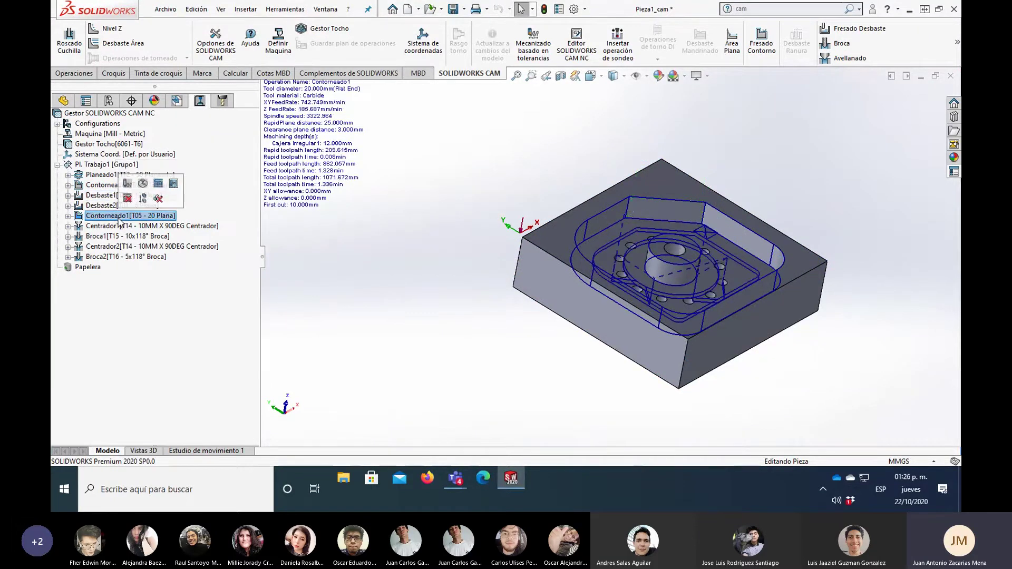
{"action": "left_click", "coordinate": [123, 227]}
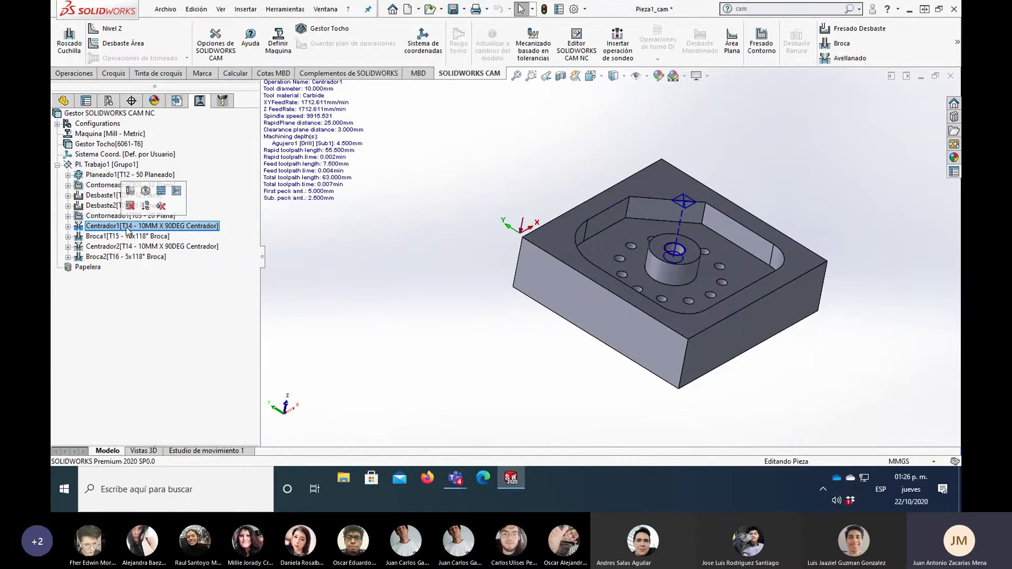
{"action": "left_click", "coordinate": [148, 228]}
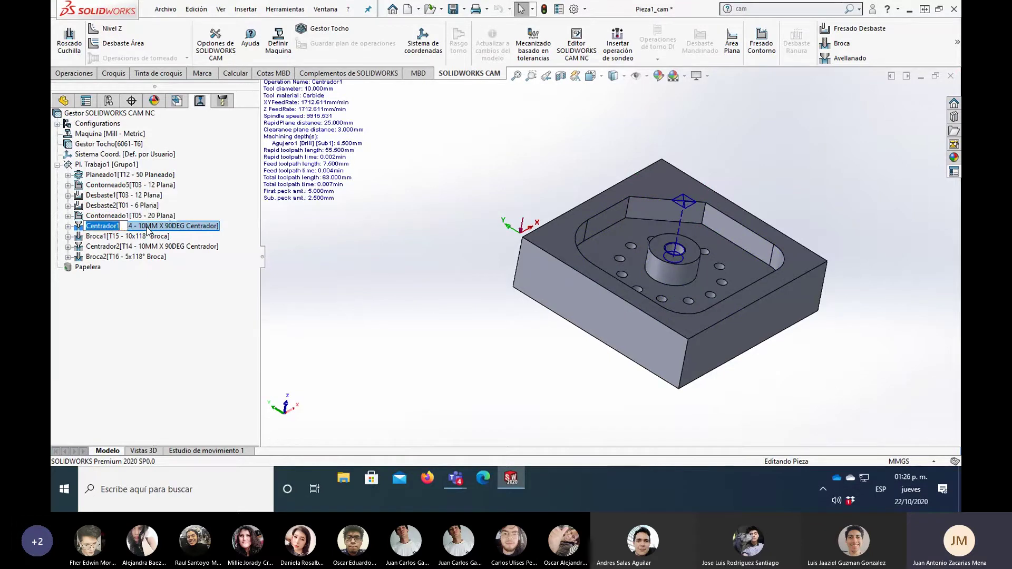
{"action": "key", "text": "Escape"}
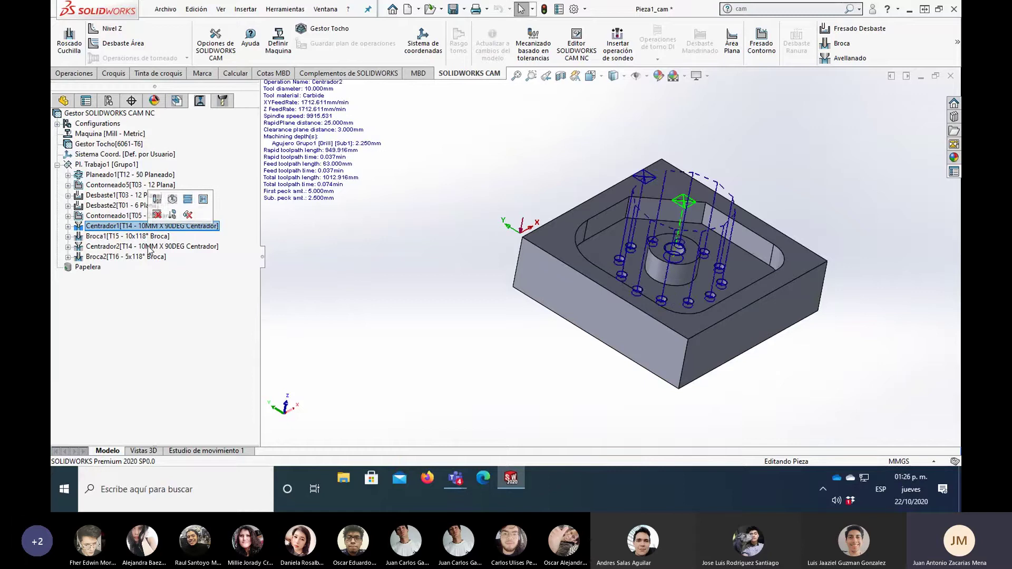
Step: Move Centrador2 above Broca1 and check both centre-drilling toolpaths
{"action": "left_click", "coordinate": [150, 248]}
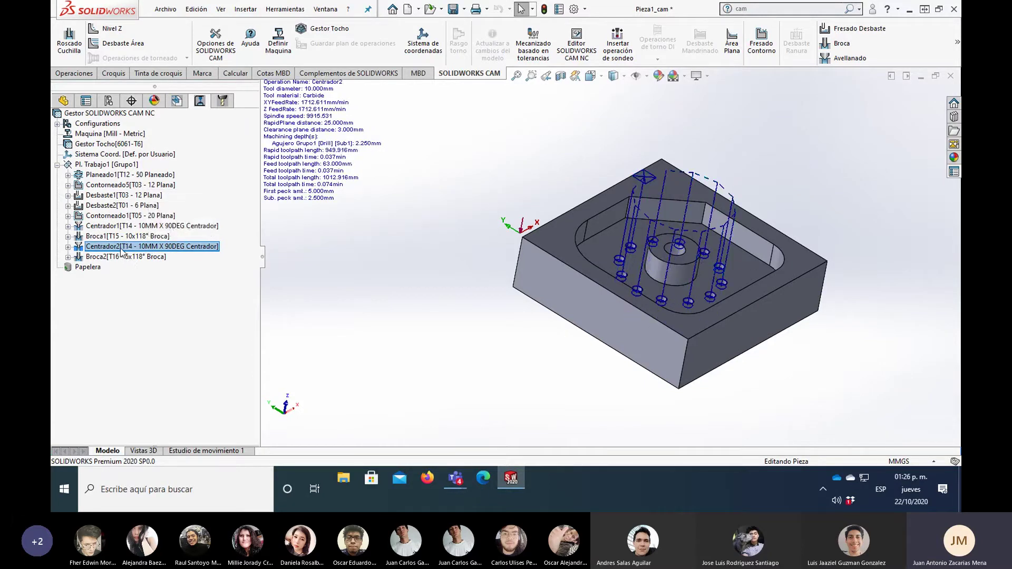
{"action": "left_click_drag", "start_coordinate": [121, 251], "coordinate": [128, 230]}
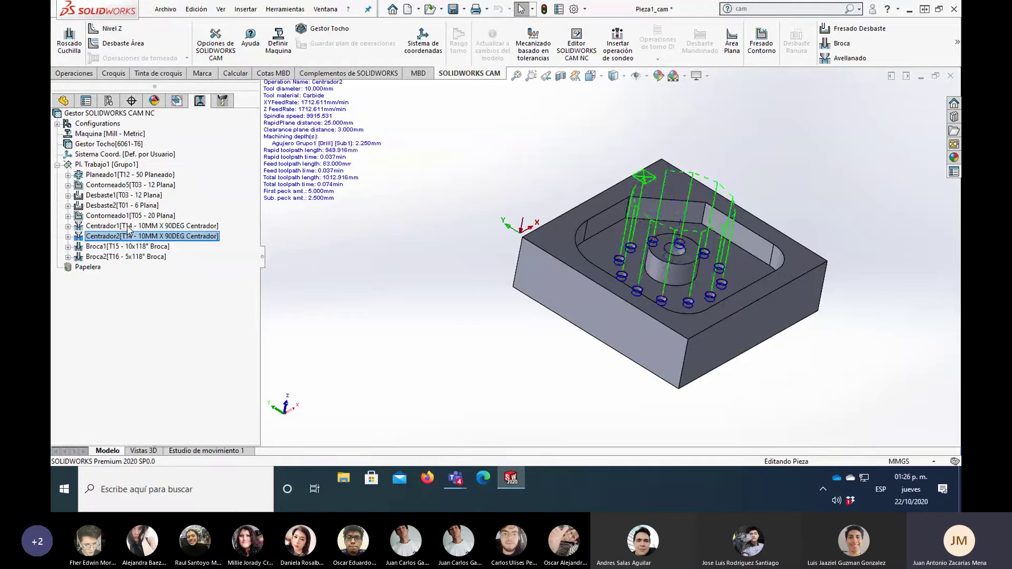
{"action": "left_click", "coordinate": [131, 237]}
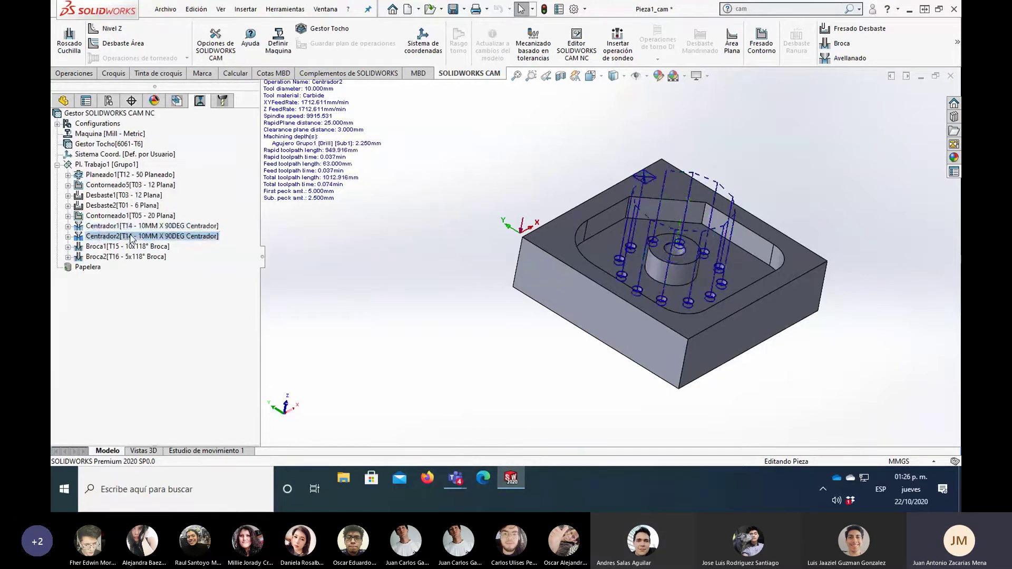
{"action": "left_click", "coordinate": [124, 227]}
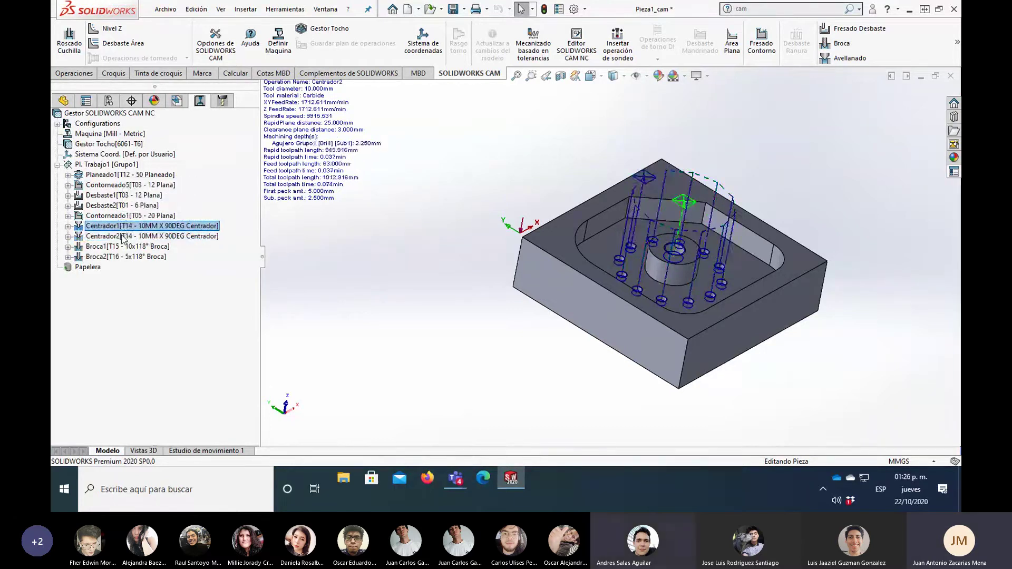
{"action": "left_click", "coordinate": [123, 238]}
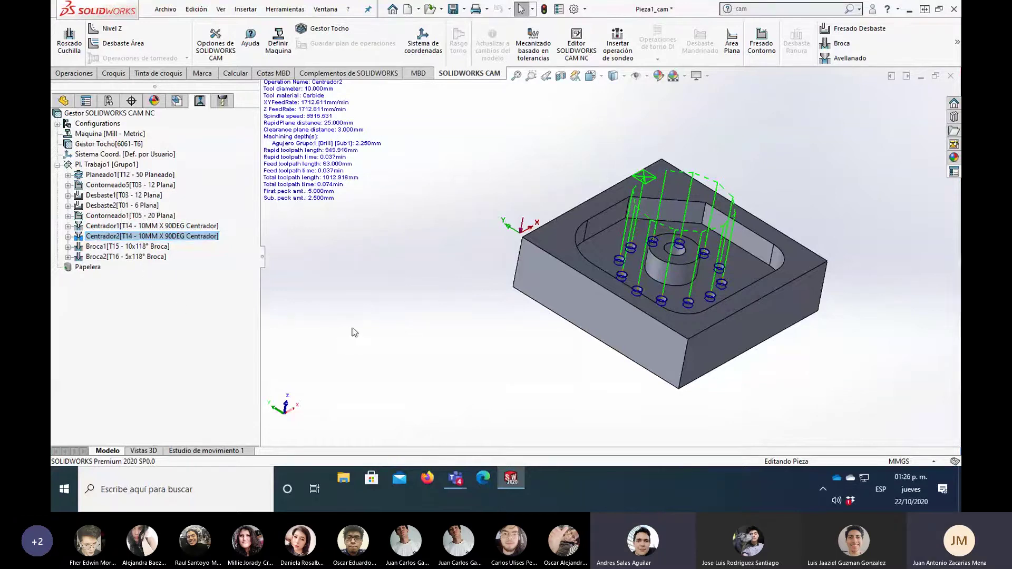
{"action": "mouse_move", "coordinate": [131, 175]}
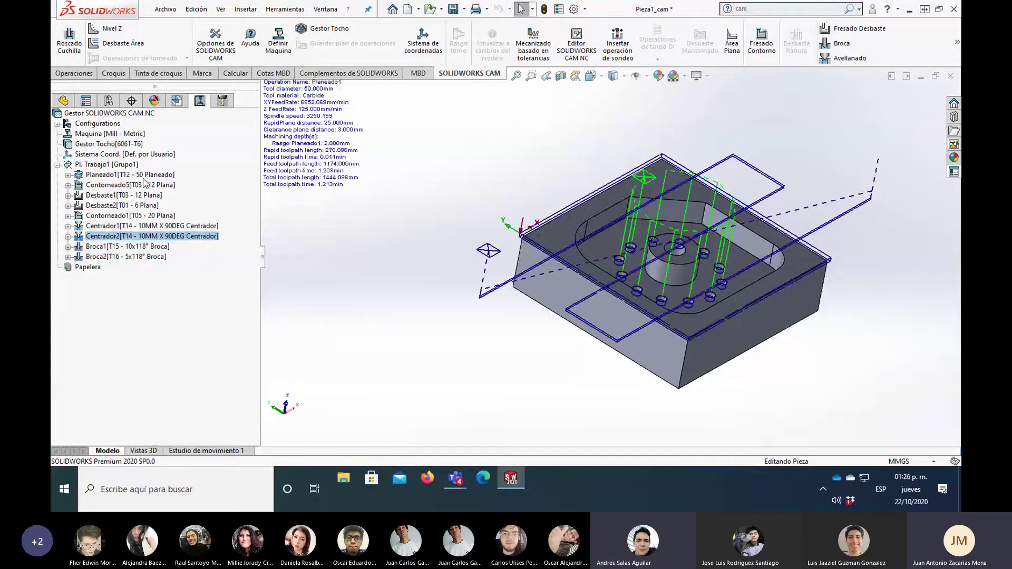
Step: Step through all nine toolpaths in order, from Planeado1 and Contorneado5 to Broca2
{"action": "left_click", "coordinate": [138, 177]}
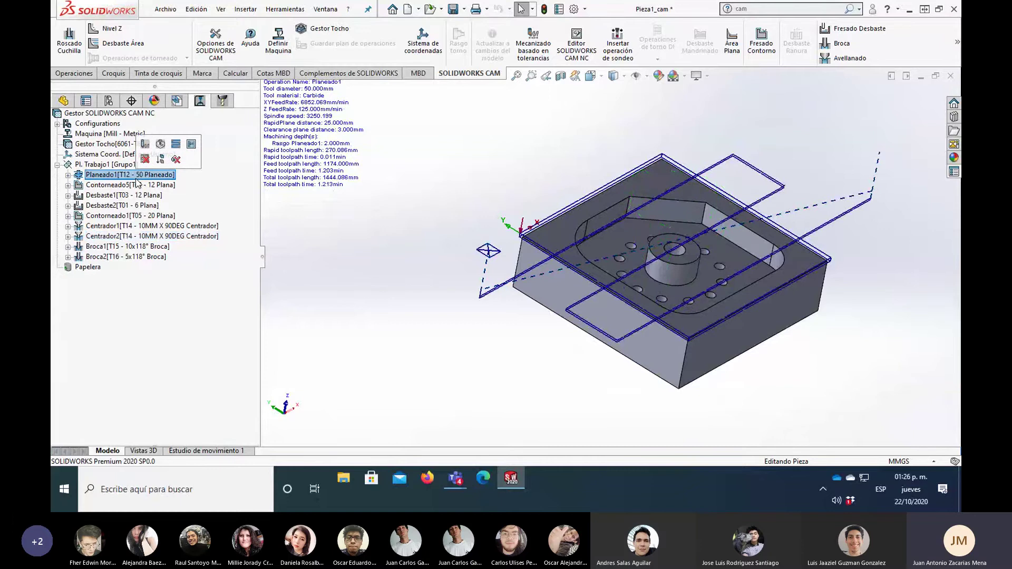
{"action": "left_click", "coordinate": [141, 186]}
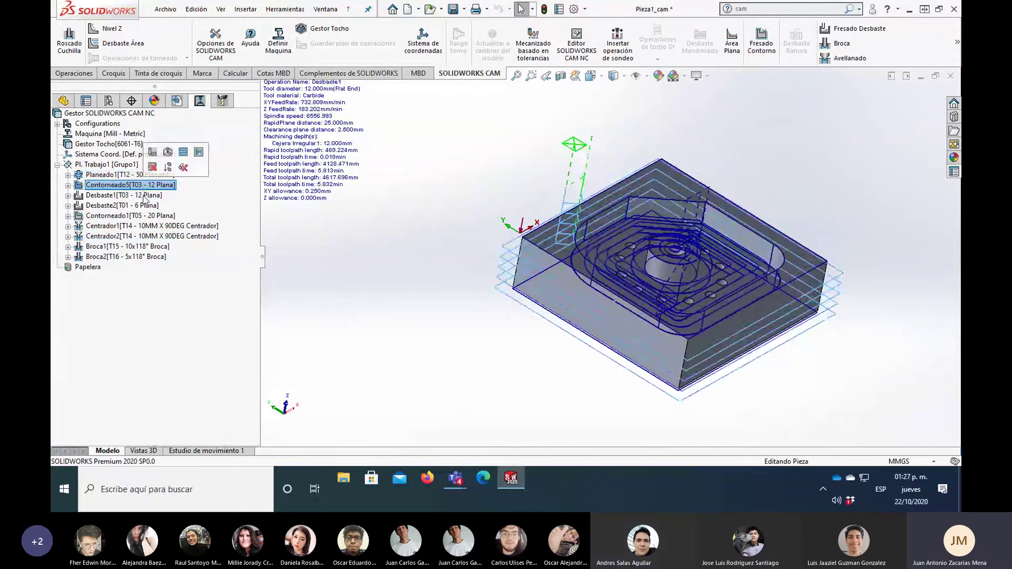
{"action": "left_click", "coordinate": [117, 199]}
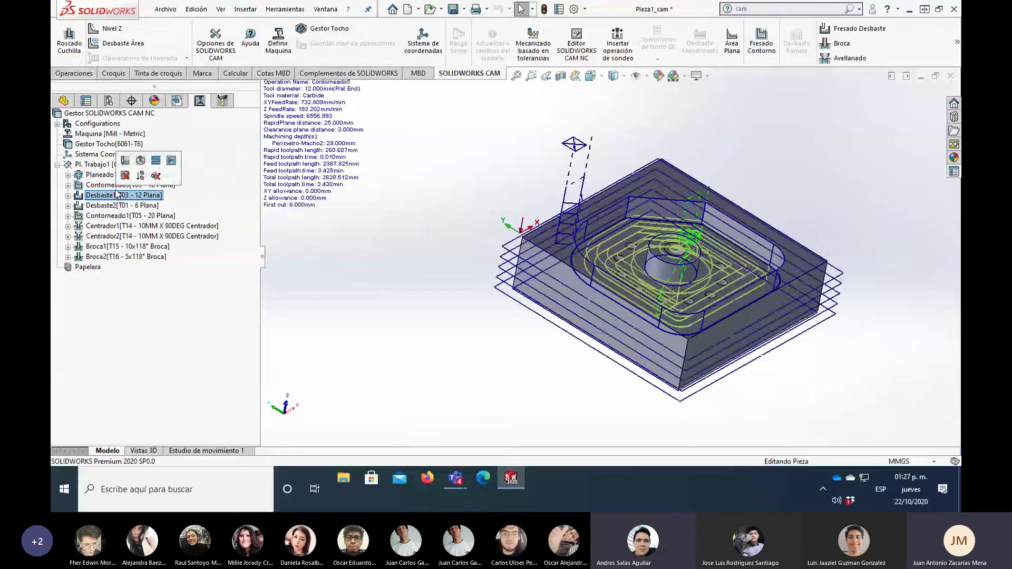
{"action": "left_click", "coordinate": [123, 206]}
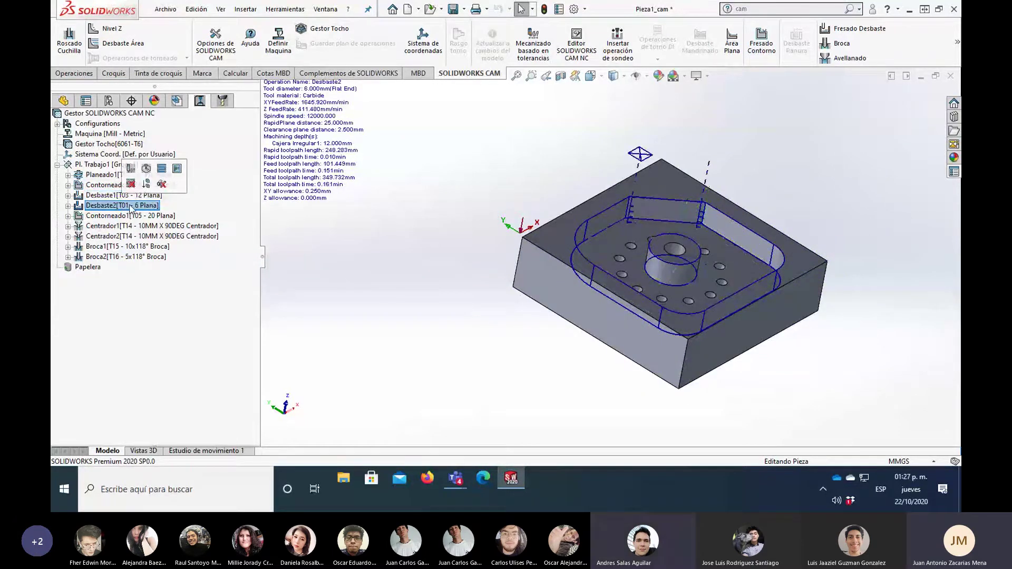
{"action": "left_click", "coordinate": [146, 218]}
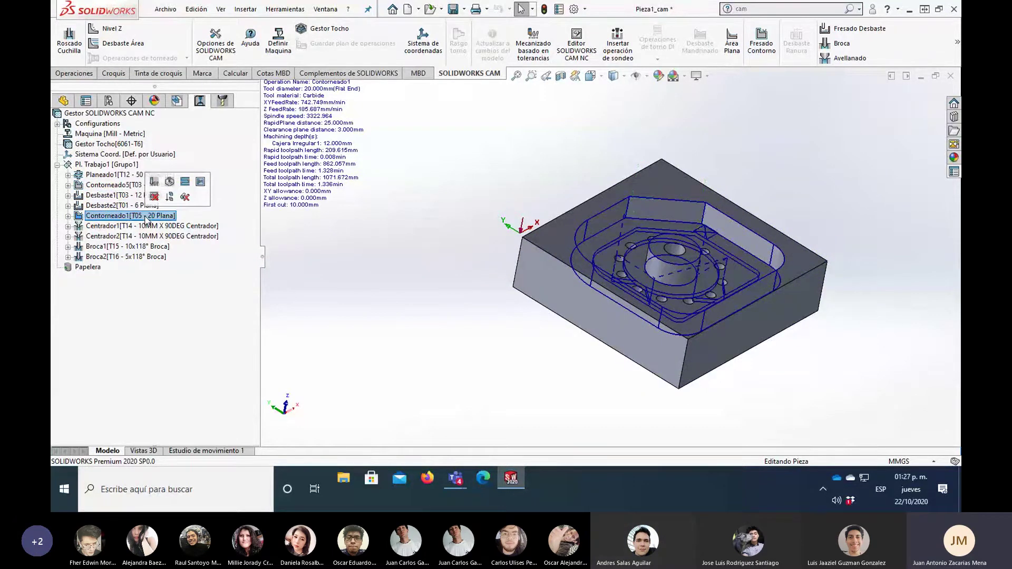
{"action": "left_click", "coordinate": [150, 227]}
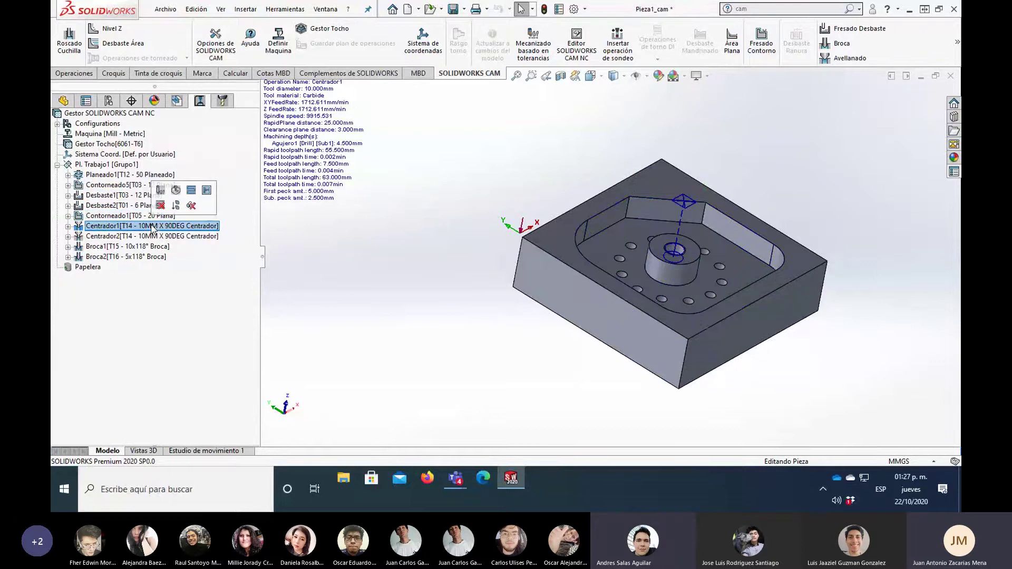
{"action": "left_click", "coordinate": [153, 236]}
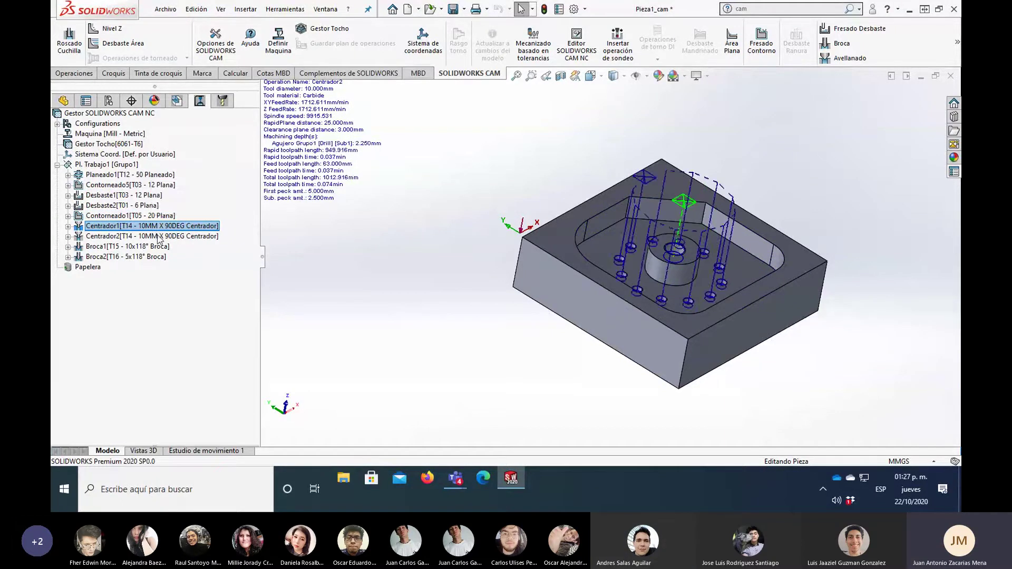
{"action": "left_click", "coordinate": [147, 247]}
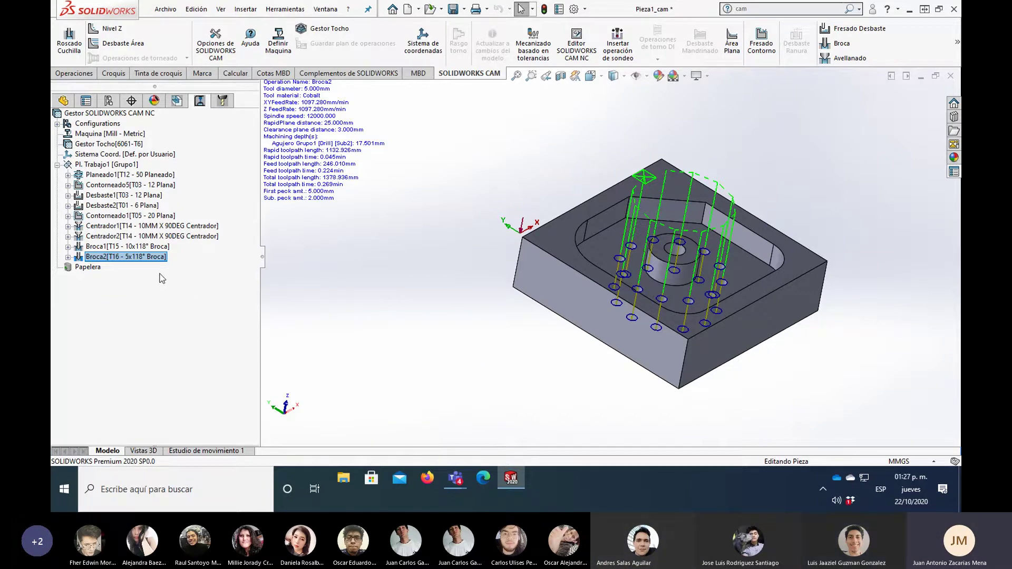
Step: Compare the Broca1 and Broca2 drilling toolpaths and their parameters
{"action": "left_click", "coordinate": [115, 248]}
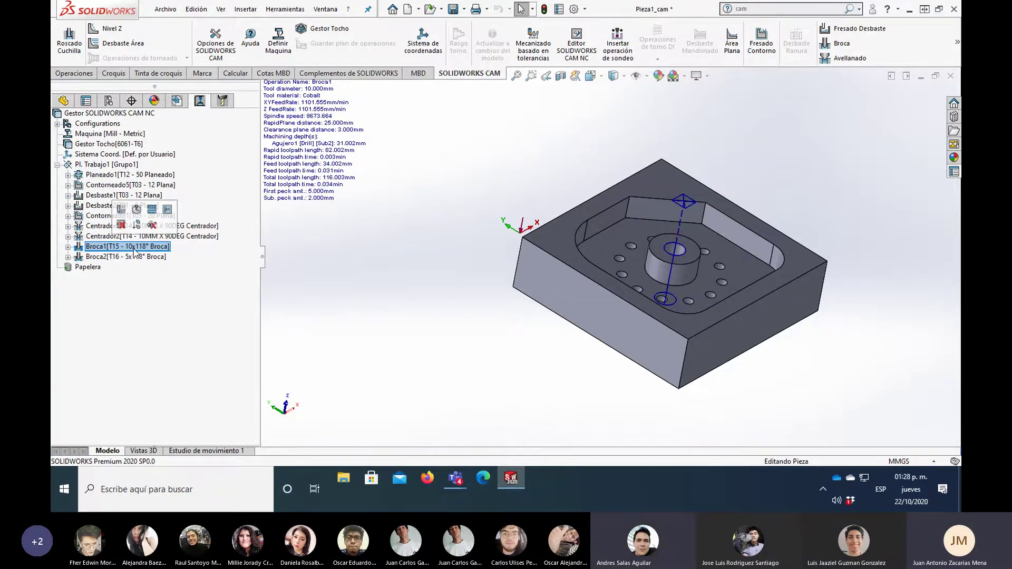
{"action": "left_click", "coordinate": [136, 257]}
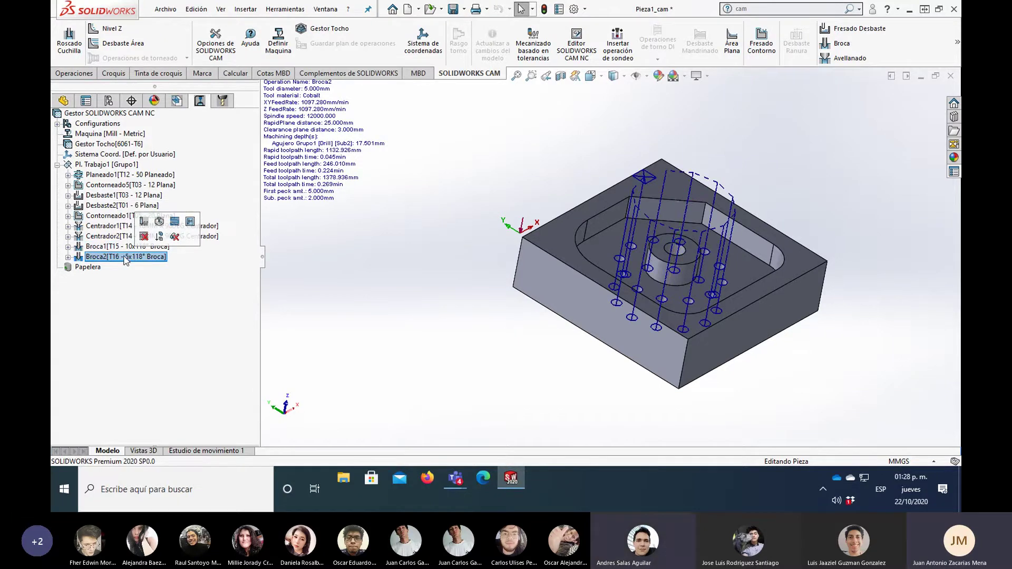
{"action": "left_click", "coordinate": [126, 247]}
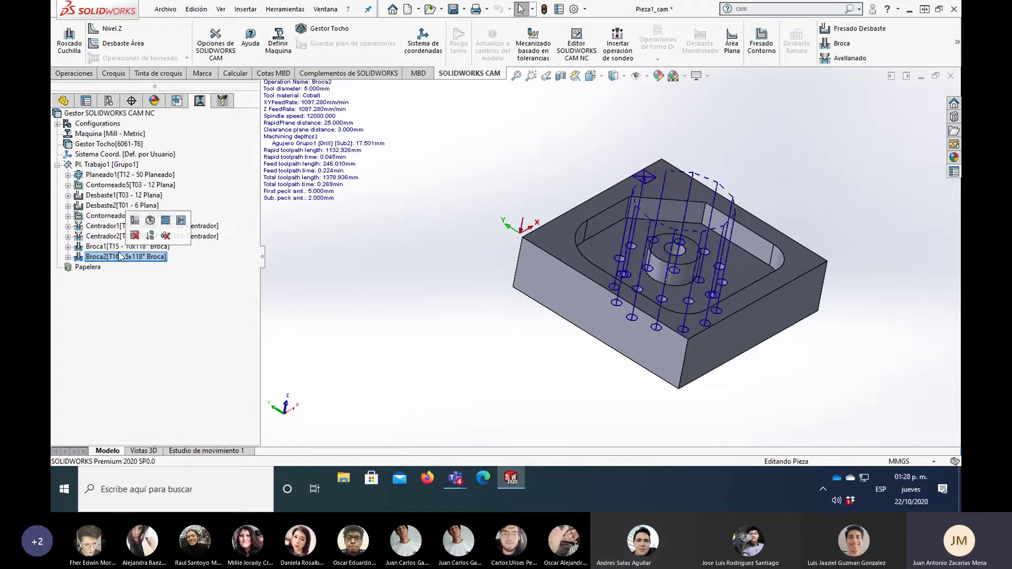
{"action": "left_click", "coordinate": [115, 257]}
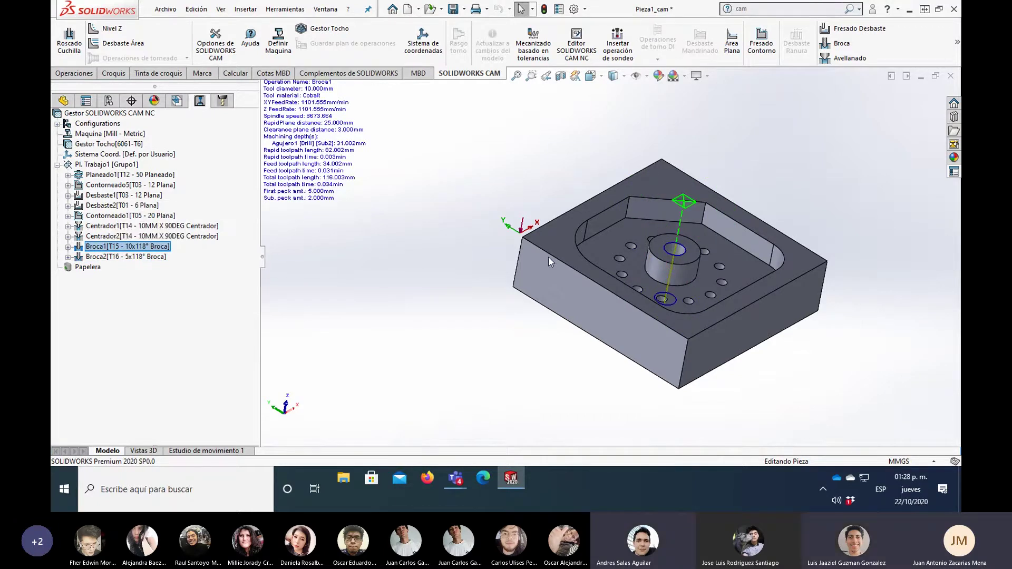
Step: Check the diameters of a pattern hole and the boss's centre hole
{"action": "middle_click_drag", "start_coordinate": [675, 251], "coordinate": [668, 277]}
{"action": "scroll", "coordinate": [669, 277], "scroll_direction": "down", "scroll_amount": 2}
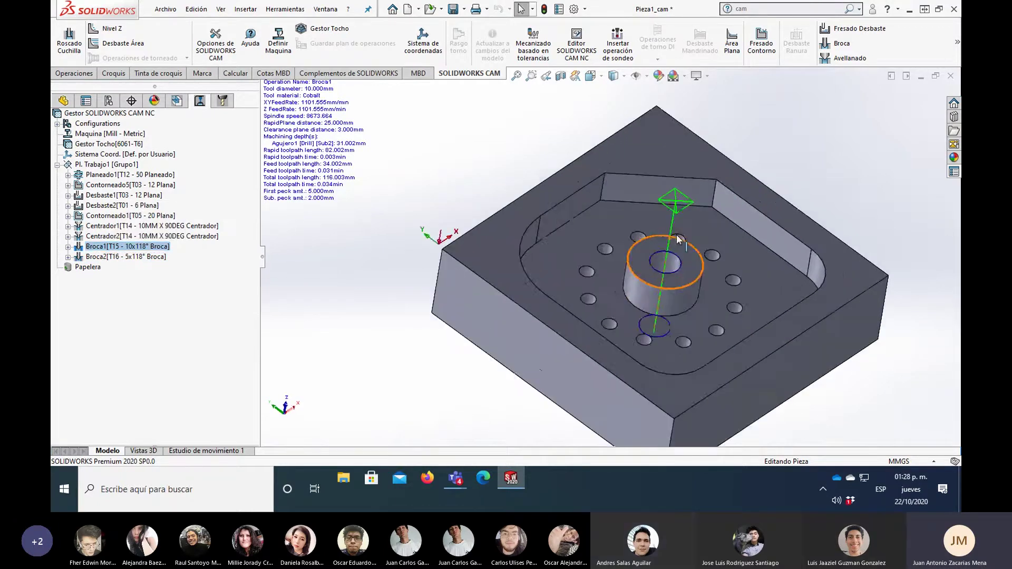
{"action": "scroll", "coordinate": [668, 271], "scroll_direction": "down", "scroll_amount": 2}
{"action": "left_click", "coordinate": [666, 265]}
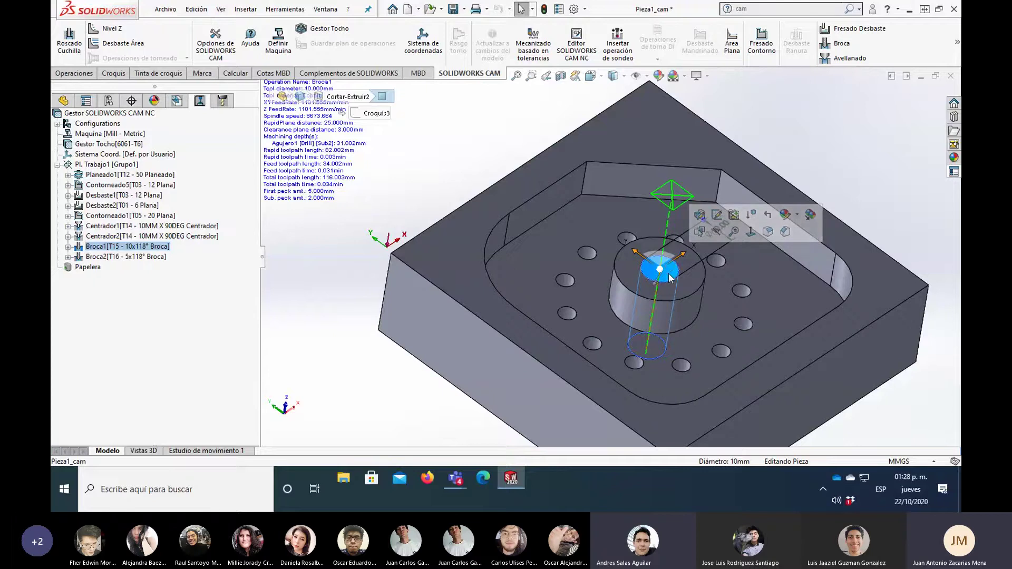
{"action": "left_click", "coordinate": [744, 291]}
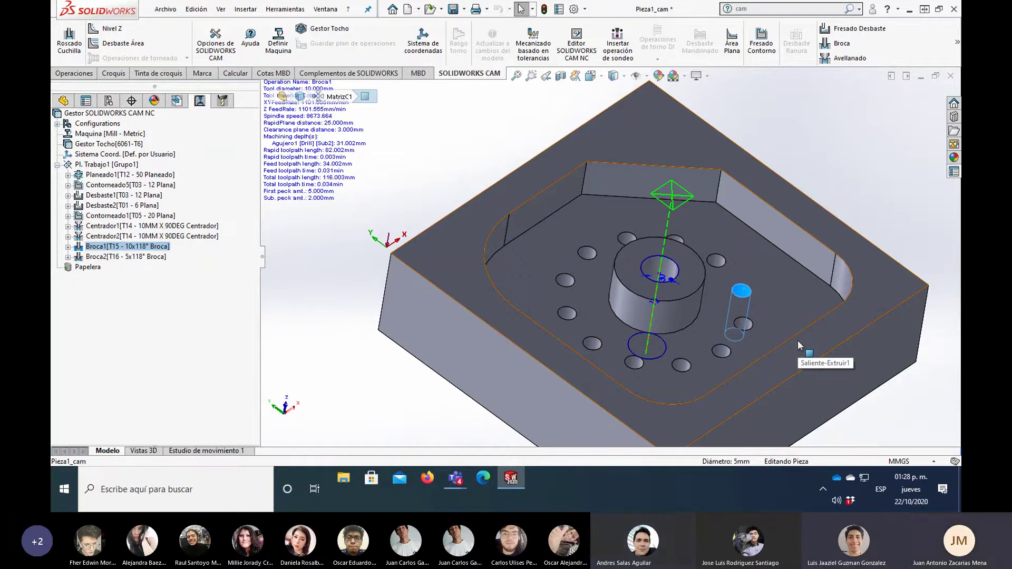
{"action": "left_click", "coordinate": [375, 381]}
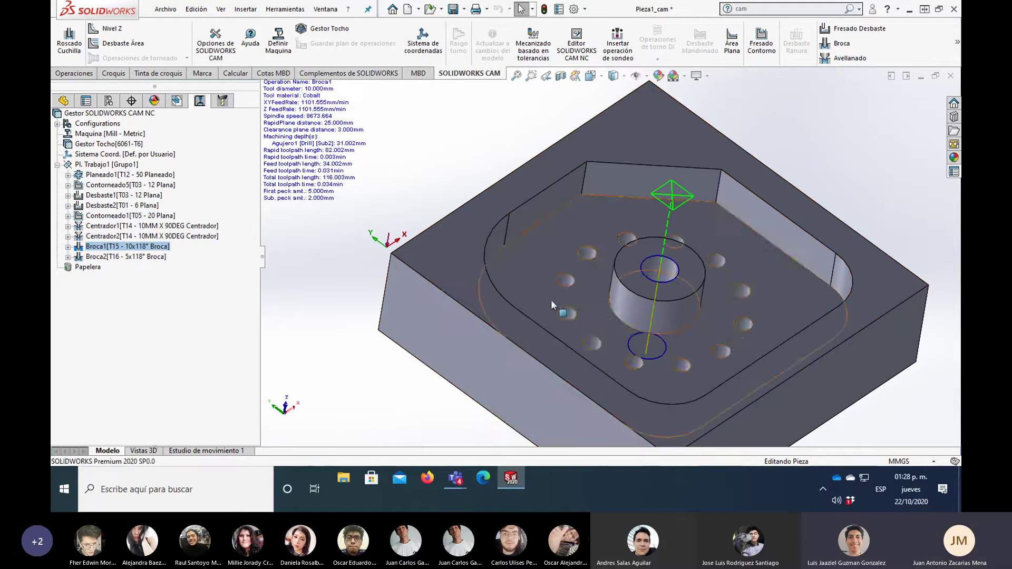
{"action": "left_click", "coordinate": [665, 264]}
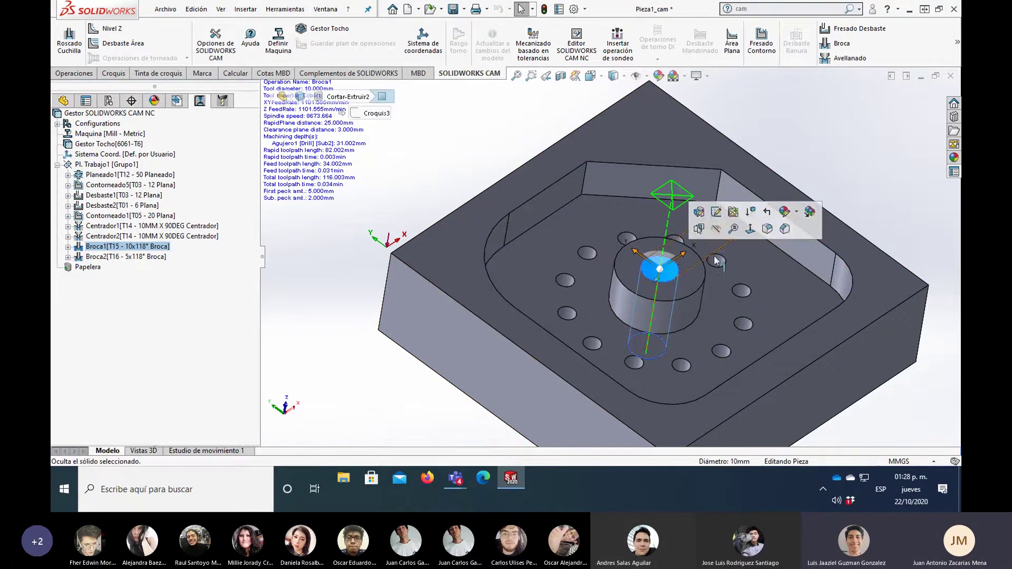
{"action": "left_click", "coordinate": [883, 399]}
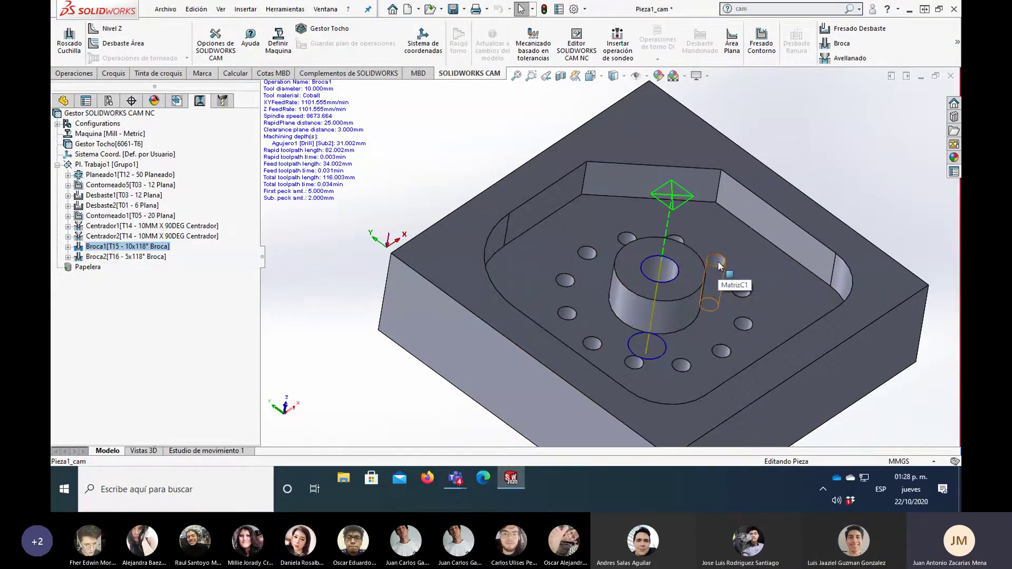
{"action": "scroll", "coordinate": [390, 353], "scroll_direction": "up", "scroll_amount": 2}
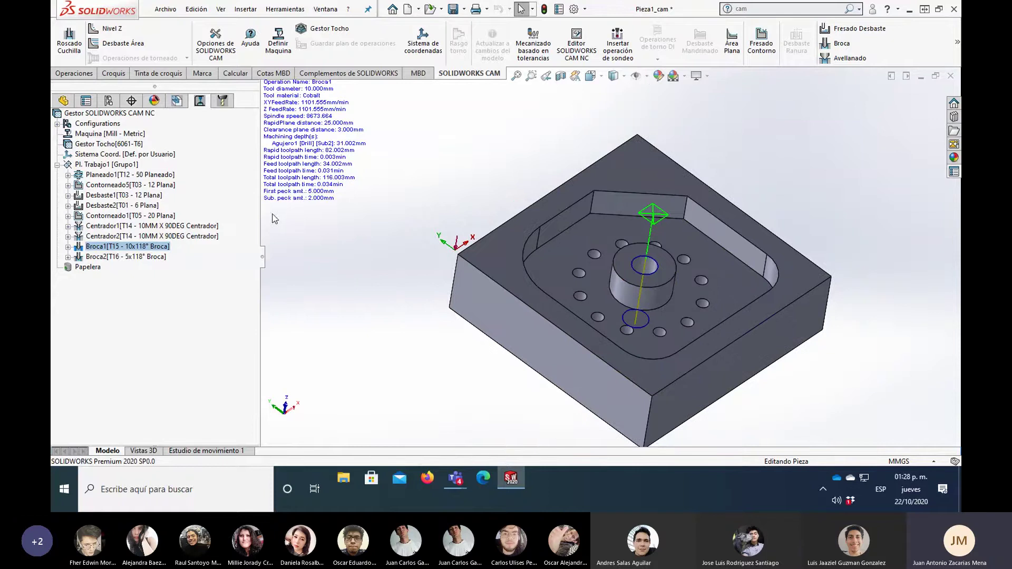
Step: Review the Contorneado5, pocket roughing, Centrador2 and Planeado1 toolpaths
{"action": "left_click", "coordinate": [146, 189]}
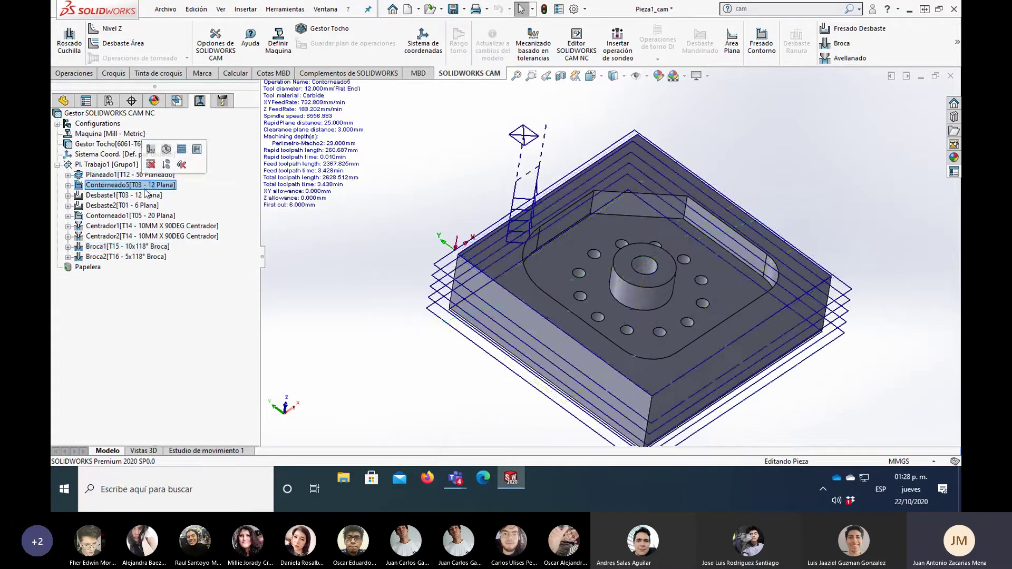
{"action": "left_click", "coordinate": [146, 196]}
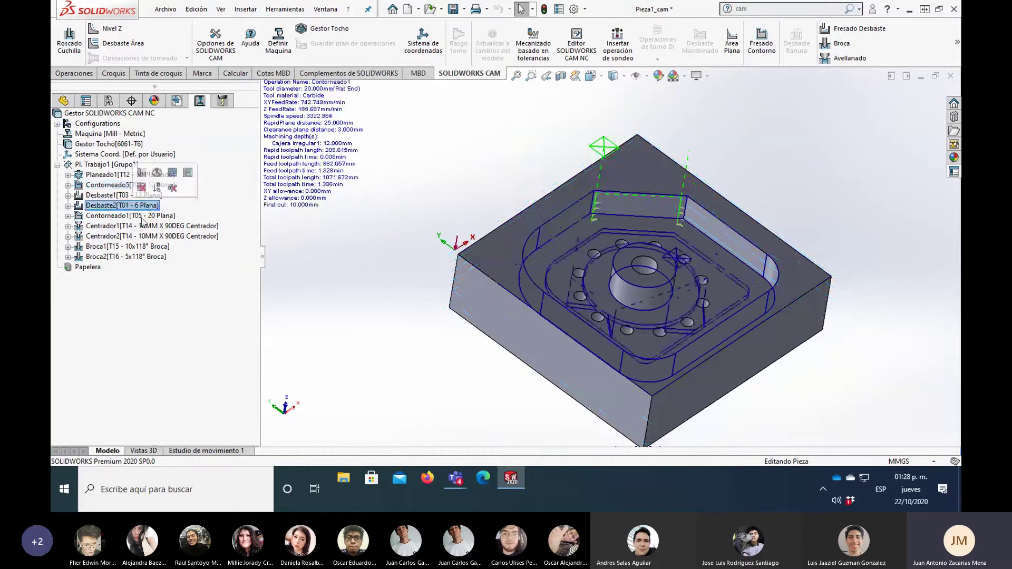
{"action": "left_click", "coordinate": [152, 237]}
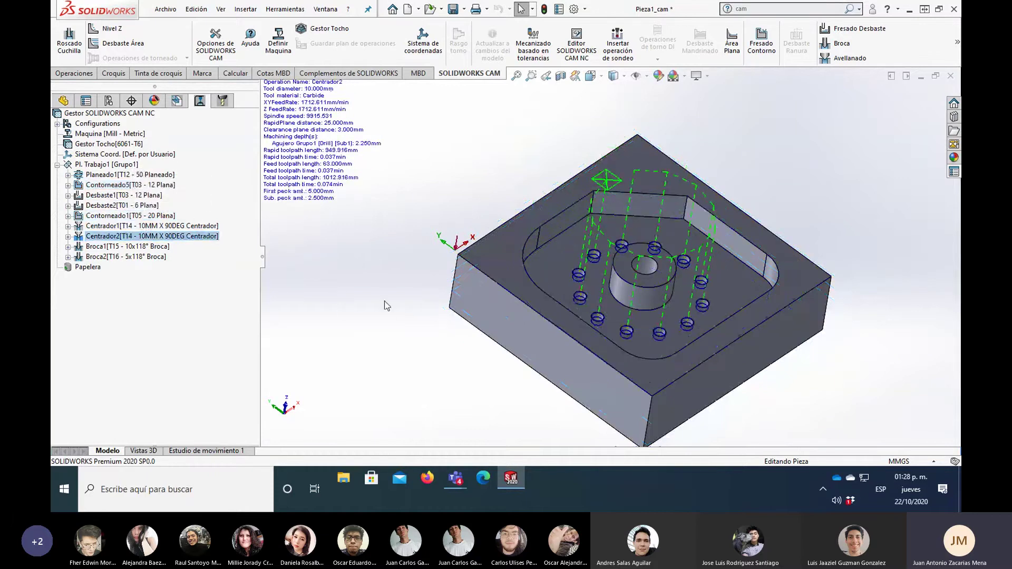
{"action": "middle_click_drag", "start_coordinate": [422, 333], "coordinate": [443, 342]}
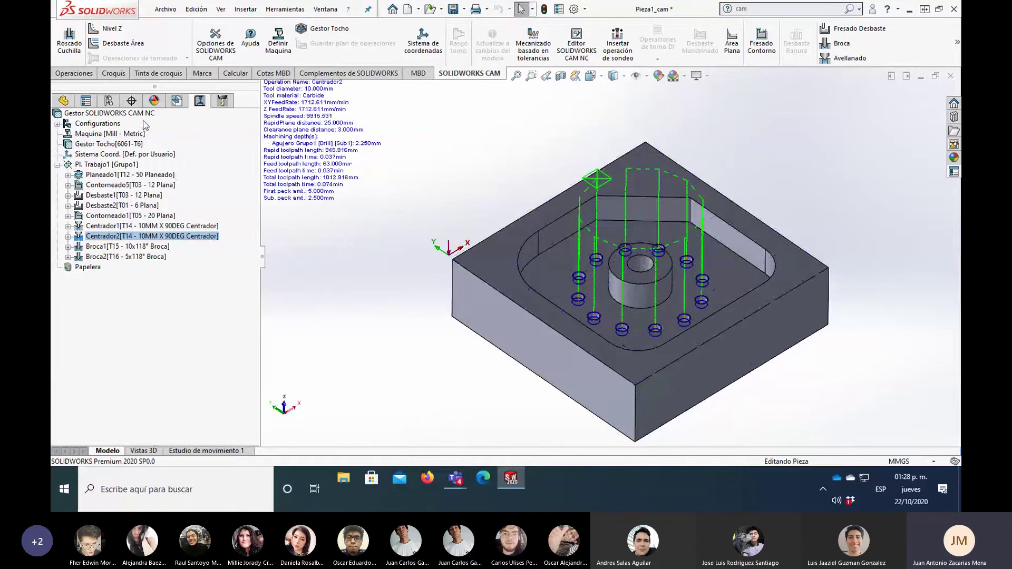
{"action": "left_click", "coordinate": [112, 172]}
Step: Simulate Pl. Trabajo1's toolpaths at reduced Velocidad, then close the simulation
{"action": "right_click", "coordinate": [88, 164]}
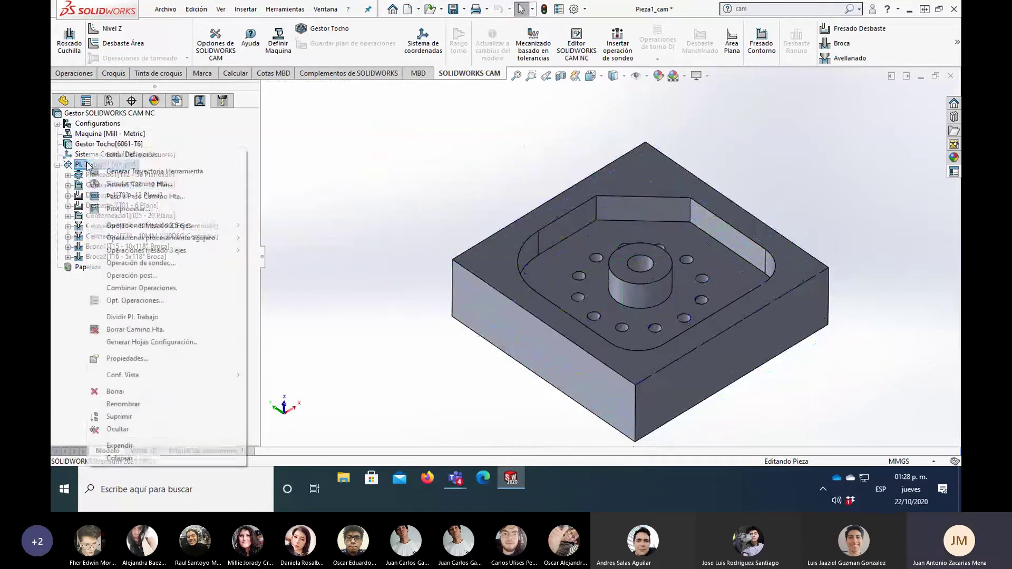
{"action": "left_click", "coordinate": [121, 184]}
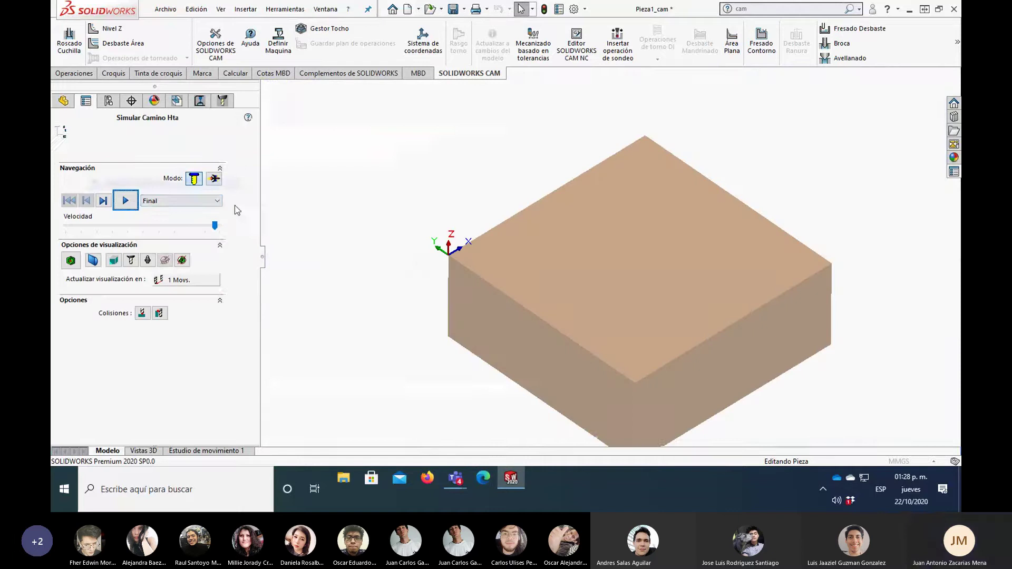
{"action": "left_click", "coordinate": [177, 225]}
{"action": "left_click", "coordinate": [163, 226]}
{"action": "left_click", "coordinate": [125, 200]}
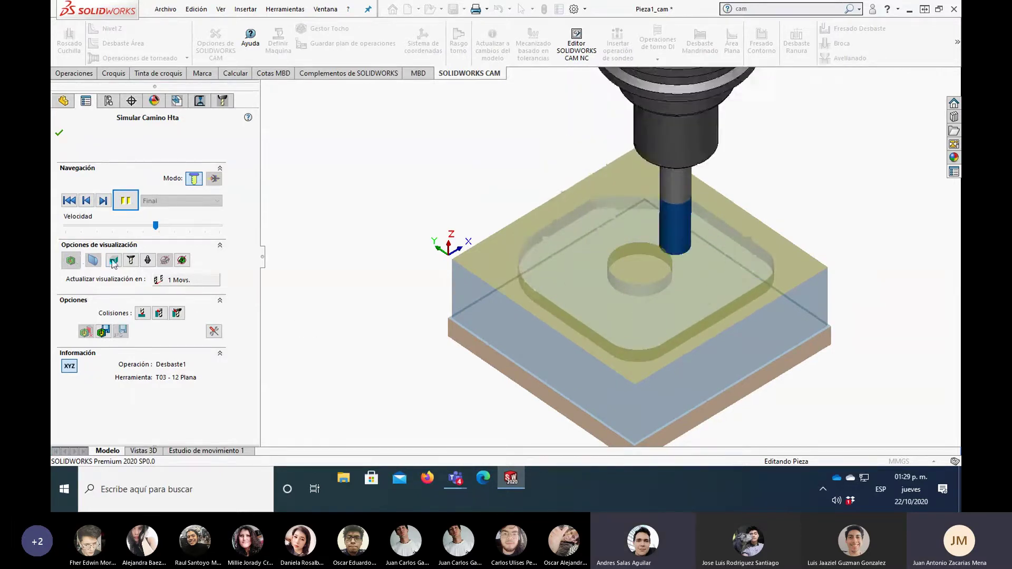
{"action": "left_click", "coordinate": [58, 132]}
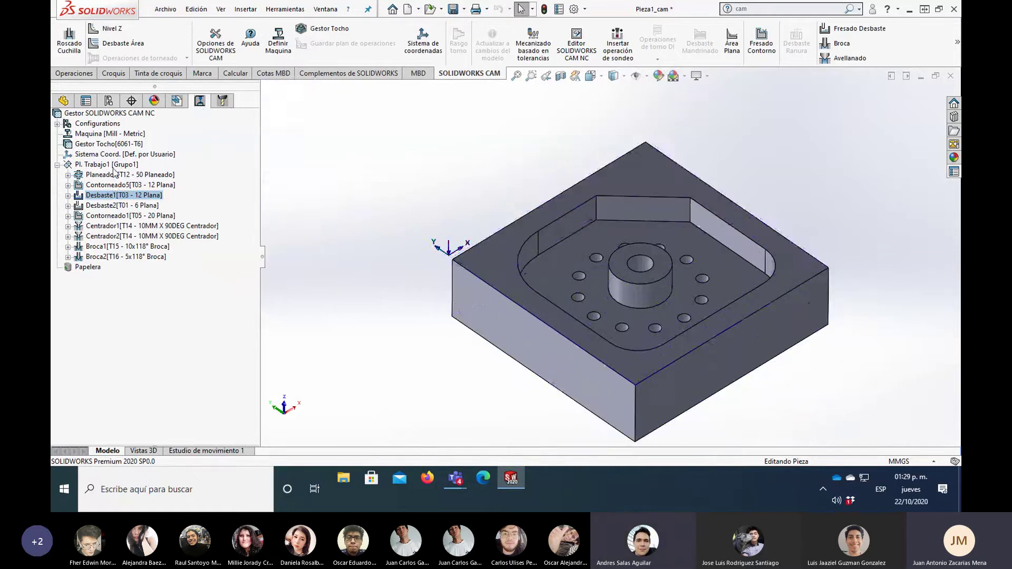
Step: Preview the Planeado1, Contorneado5, Centrador1 and Broca1 toolpaths, then select Pl. Trabajo1
{"action": "left_click", "coordinate": [115, 175]}
{"action": "left_click", "coordinate": [114, 185]}
{"action": "left_click", "coordinate": [120, 226]}
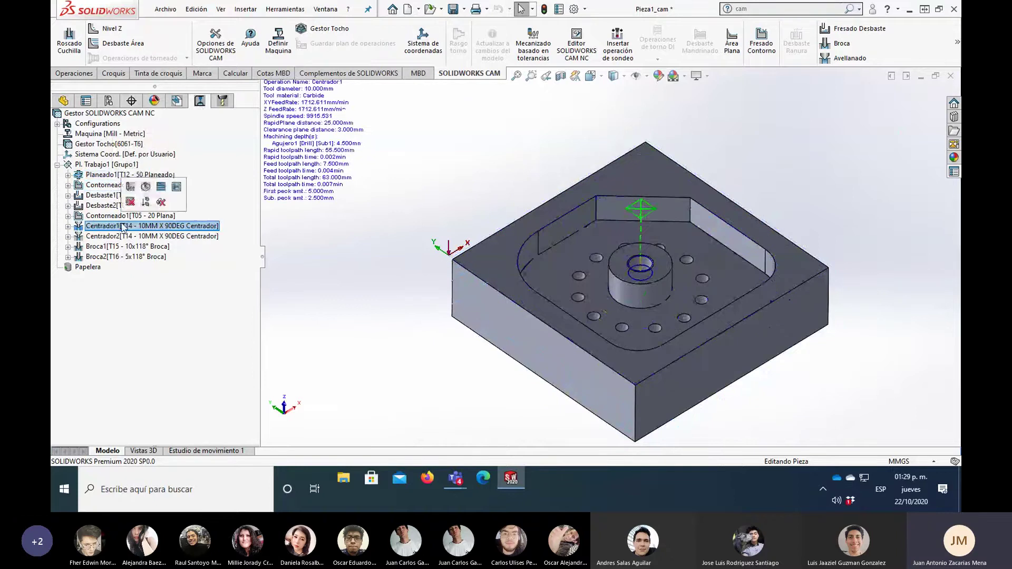
{"action": "left_click", "coordinate": [128, 246]}
{"action": "left_click", "coordinate": [102, 165]}
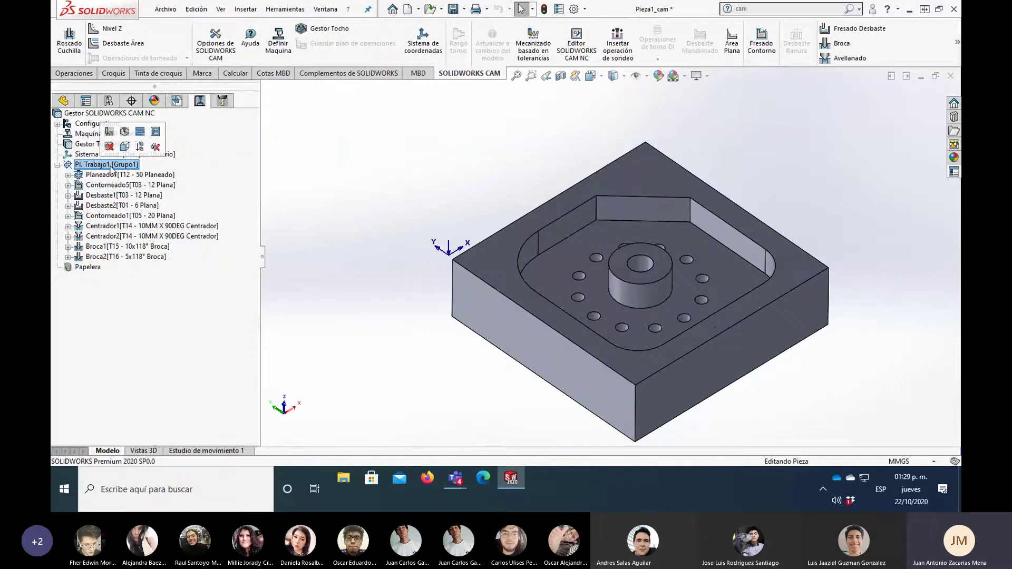
Step: Start a new Pl. Trabajo1 simulation and expand its display, collision and information options
{"action": "right_click", "coordinate": [111, 167]}
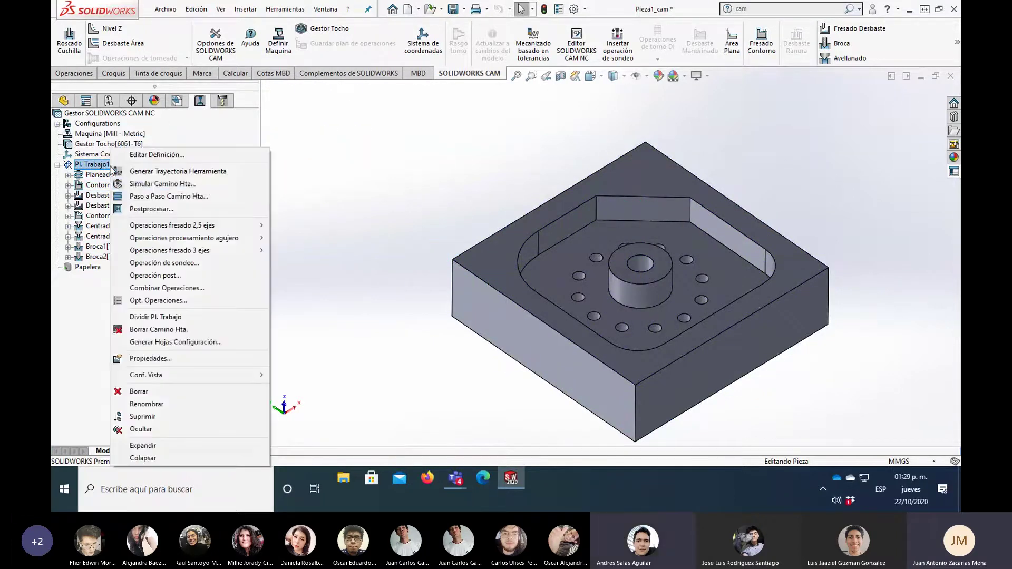
{"action": "left_click", "coordinate": [212, 189]}
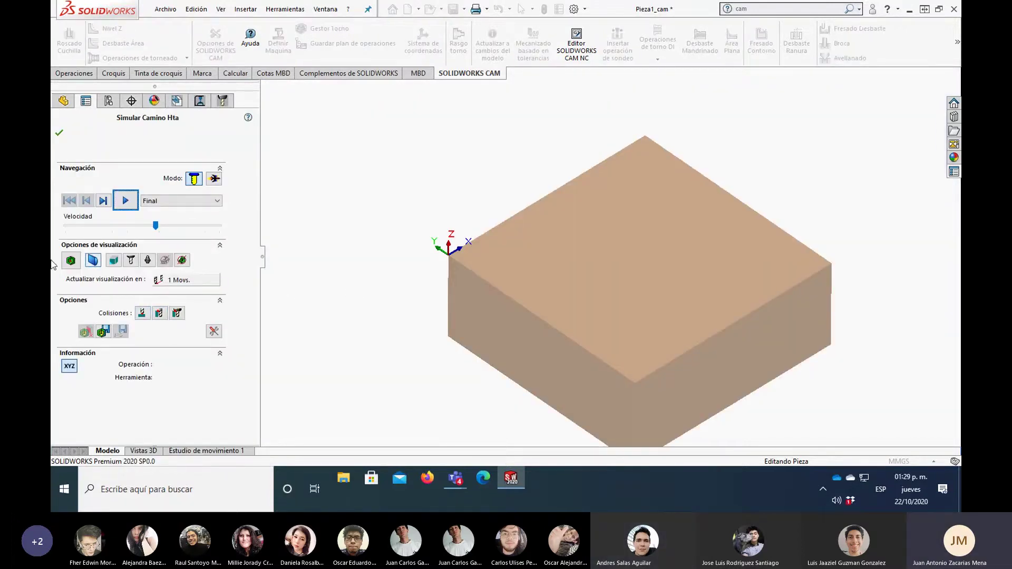
{"action": "left_click", "coordinate": [113, 261]}
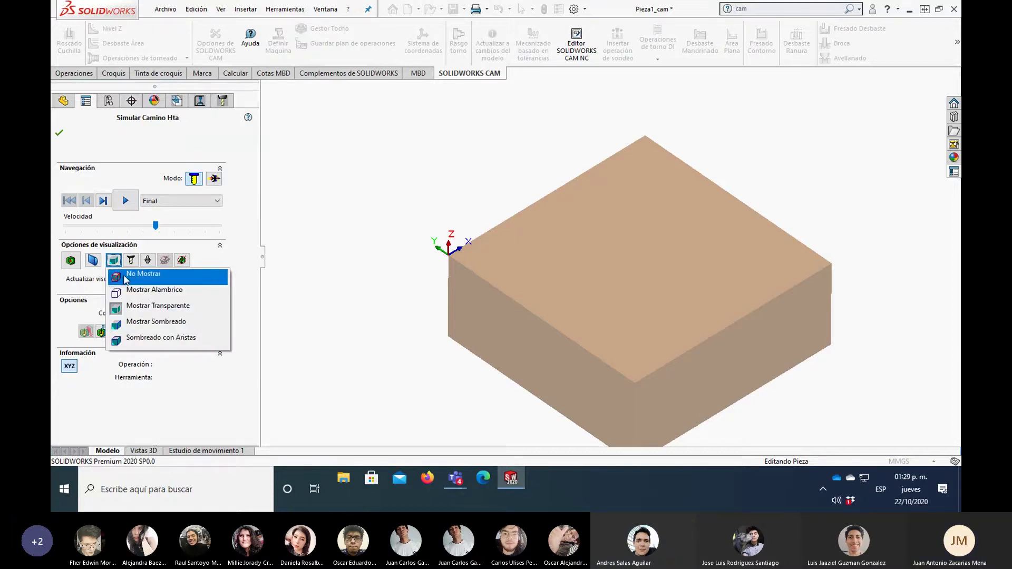
{"action": "left_click", "coordinate": [82, 301]}
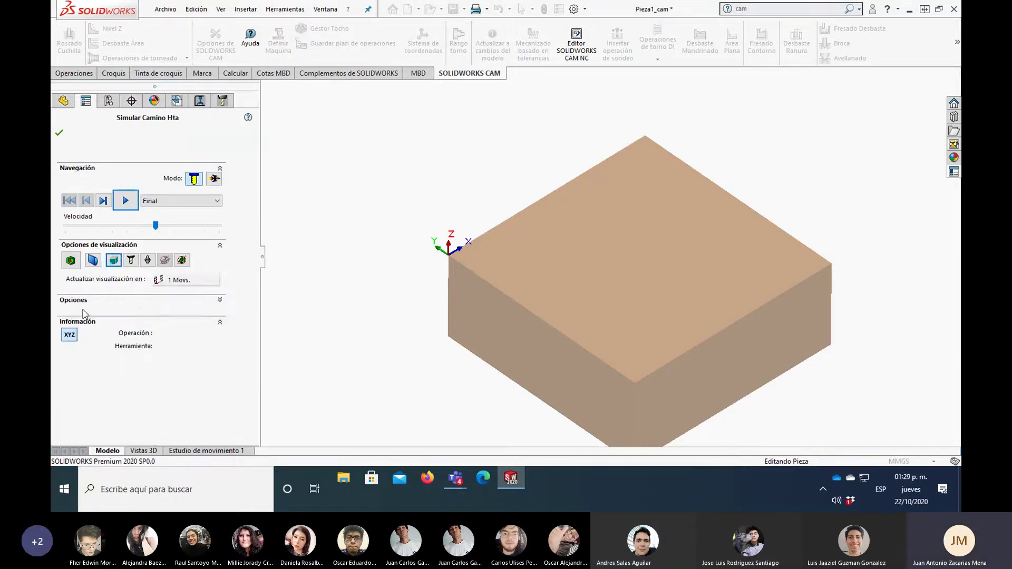
{"action": "left_click", "coordinate": [109, 261]}
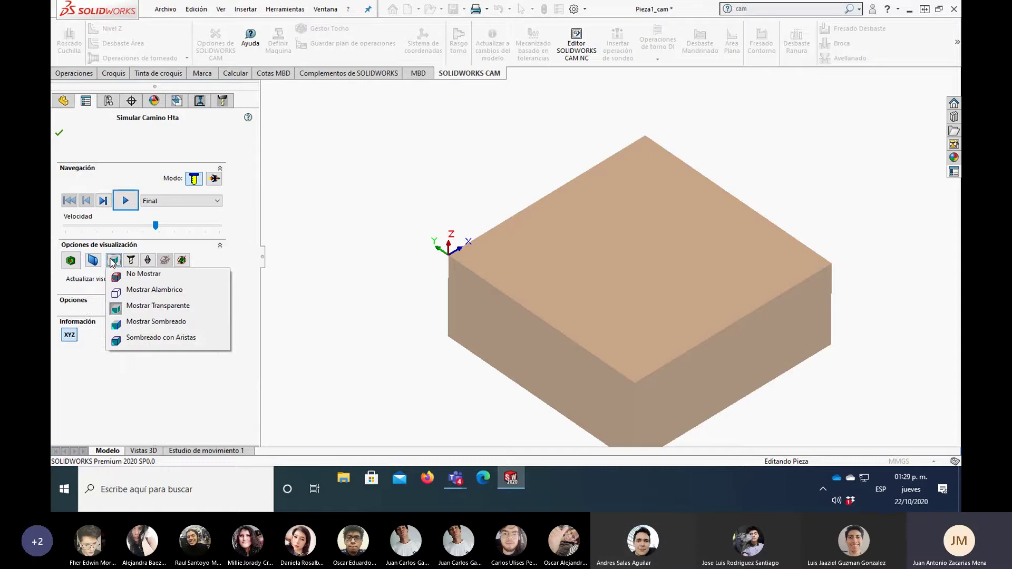
{"action": "left_click", "coordinate": [221, 247]}
{"action": "left_click", "coordinate": [221, 288]}
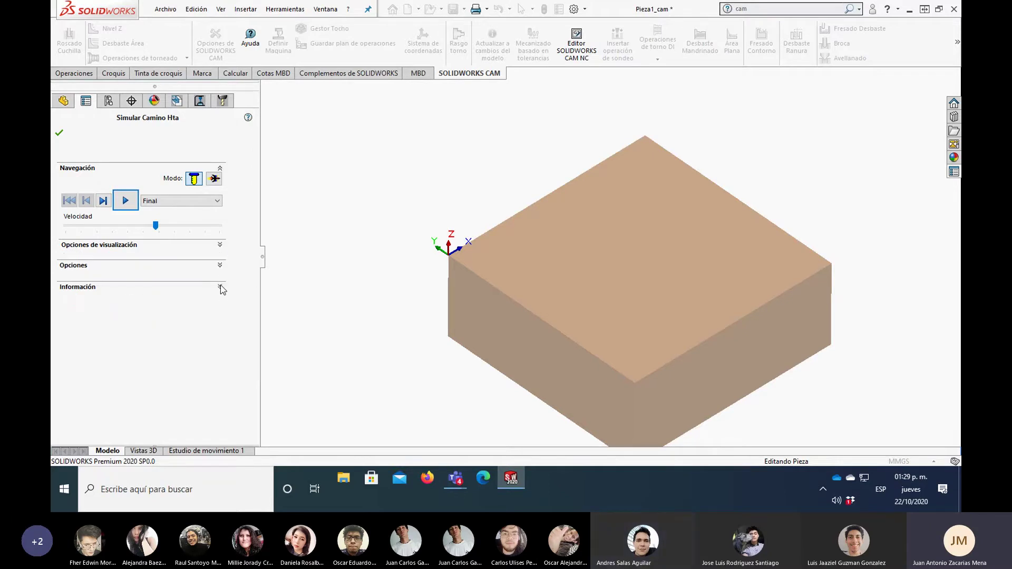
{"action": "left_click", "coordinate": [221, 288]}
{"action": "left_click", "coordinate": [220, 265]}
{"action": "left_click", "coordinate": [220, 246]}
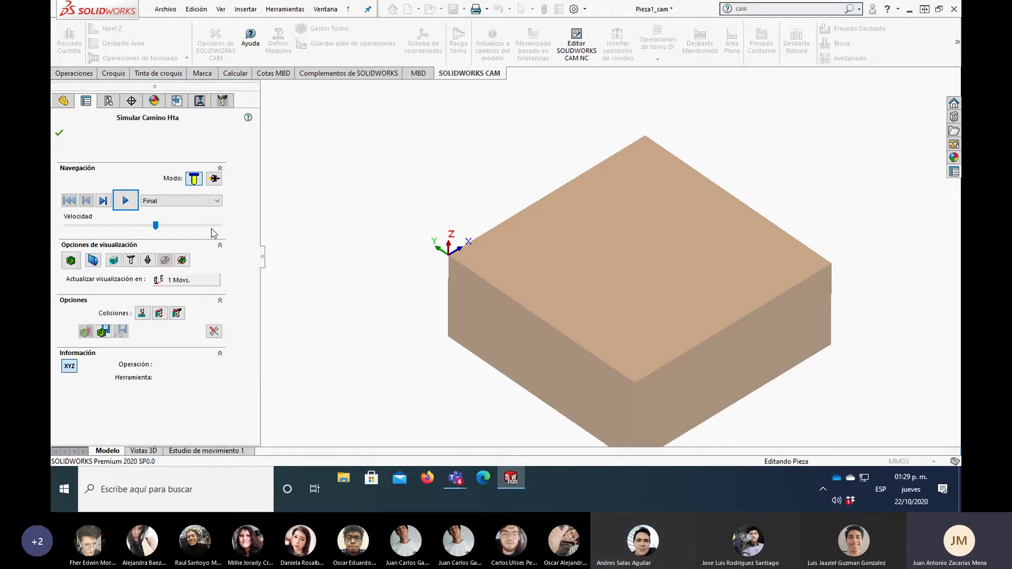
Step: Play the simulation at higher speed, viewed from a lower side angle
{"action": "left_click", "coordinate": [125, 201]}
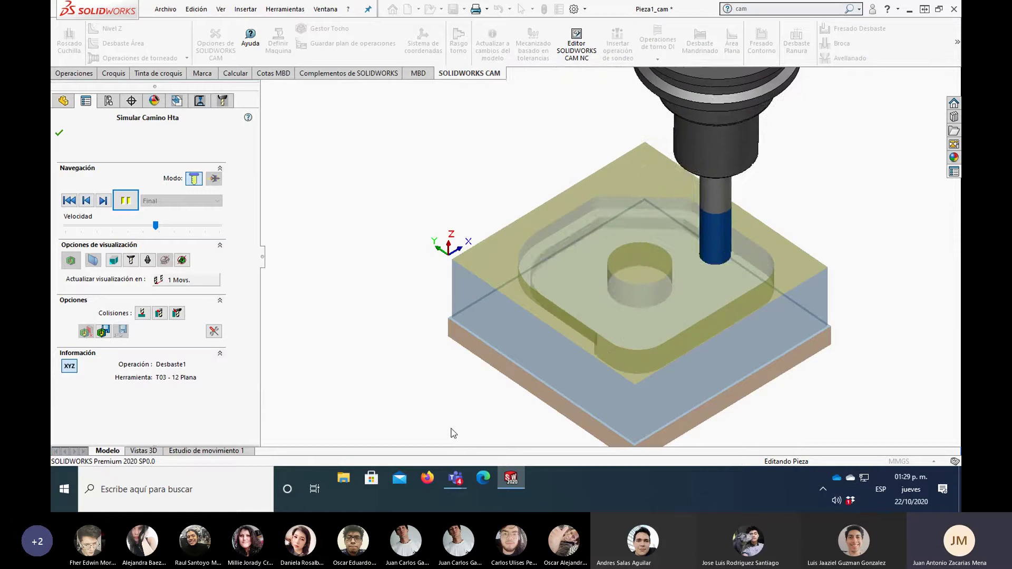
{"action": "left_click_drag", "start_coordinate": [155, 225], "coordinate": [185, 226]}
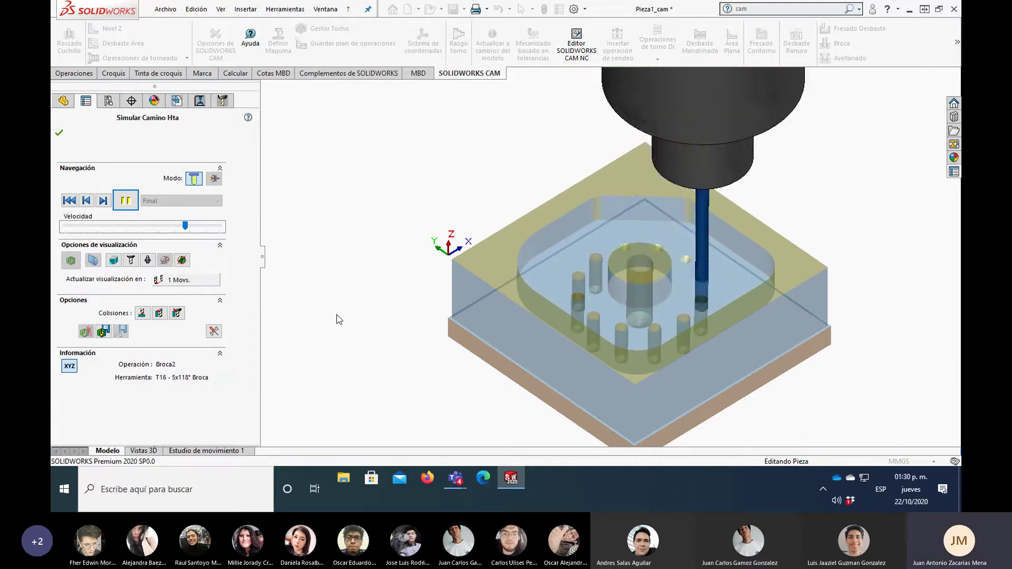
{"action": "scroll", "coordinate": [647, 276], "scroll_direction": "up", "scroll_amount": 3}
{"action": "scroll", "coordinate": [646, 181], "scroll_direction": "up", "scroll_amount": 3}
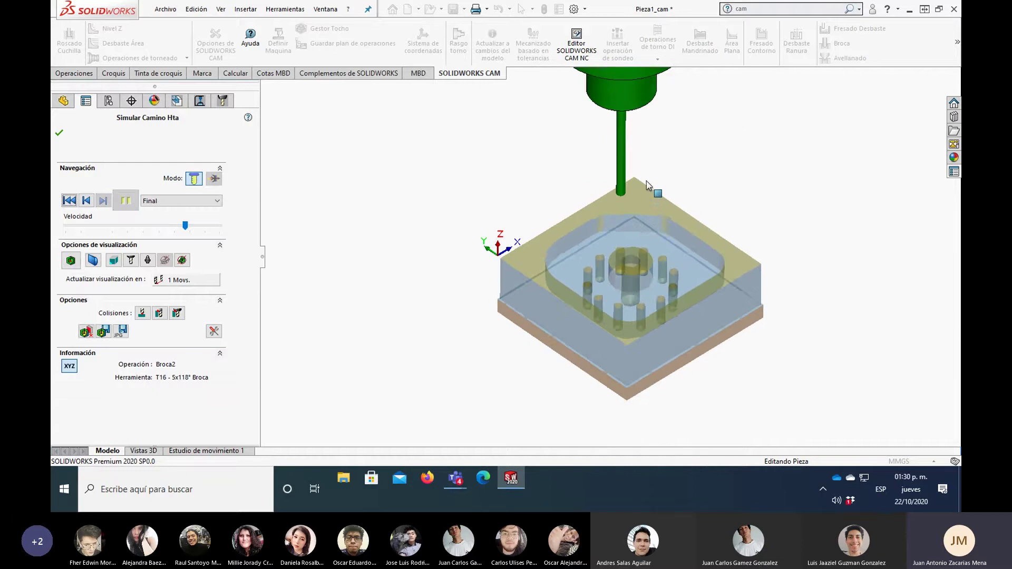
{"action": "scroll", "coordinate": [646, 161], "scroll_direction": "up", "scroll_amount": 2}
{"action": "scroll", "coordinate": [664, 169], "scroll_direction": "up", "scroll_amount": 1}
{"action": "middle_click_drag", "start_coordinate": [664, 169], "coordinate": [666, 252]}
{"action": "scroll", "coordinate": [669, 242], "scroll_direction": "down", "scroll_amount": 2}
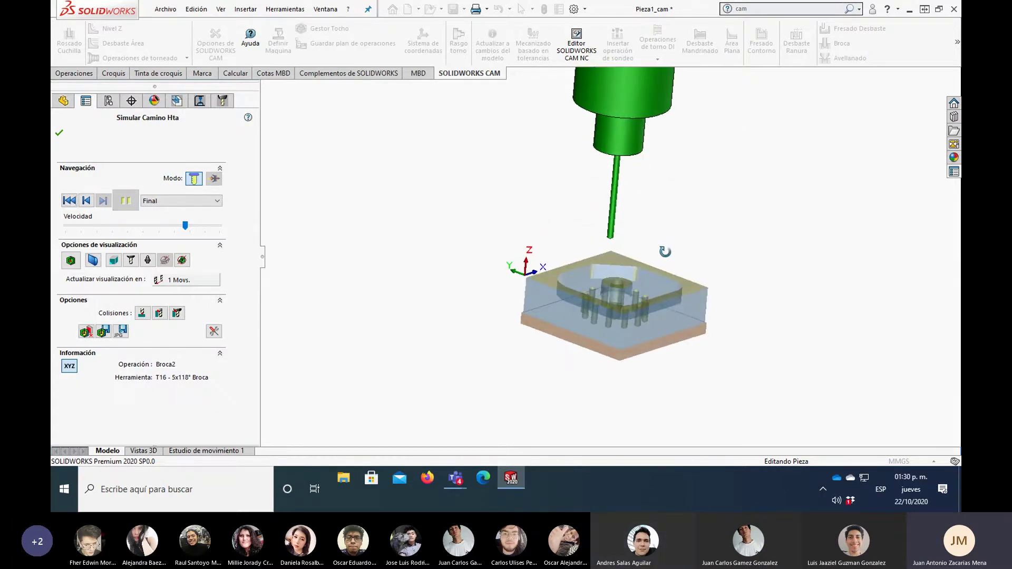
Step: Show the stock as Mostrar Sombreado, close the simulation and select the machine entry
{"action": "left_click", "coordinate": [112, 268]}
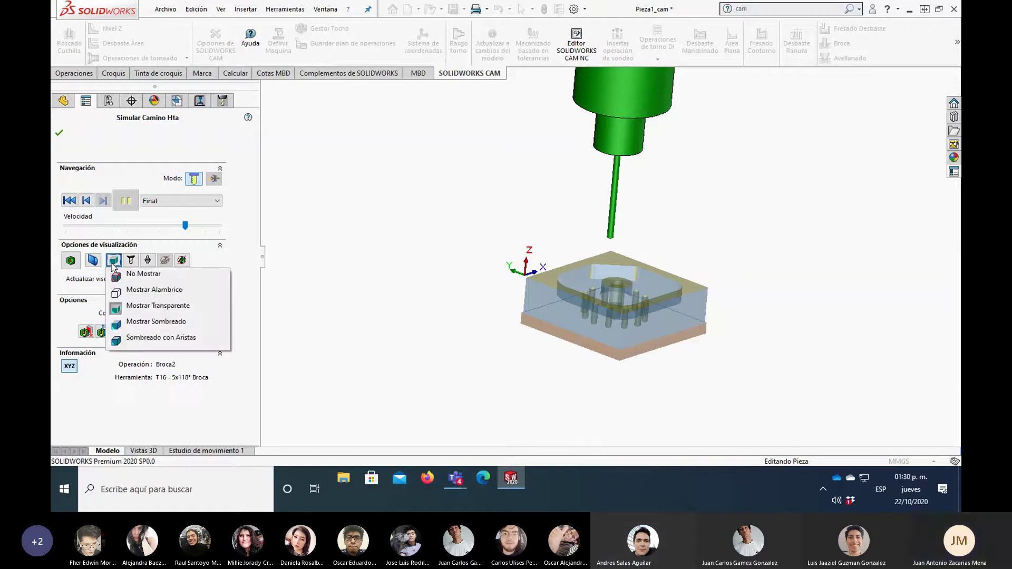
{"action": "left_click", "coordinate": [149, 323]}
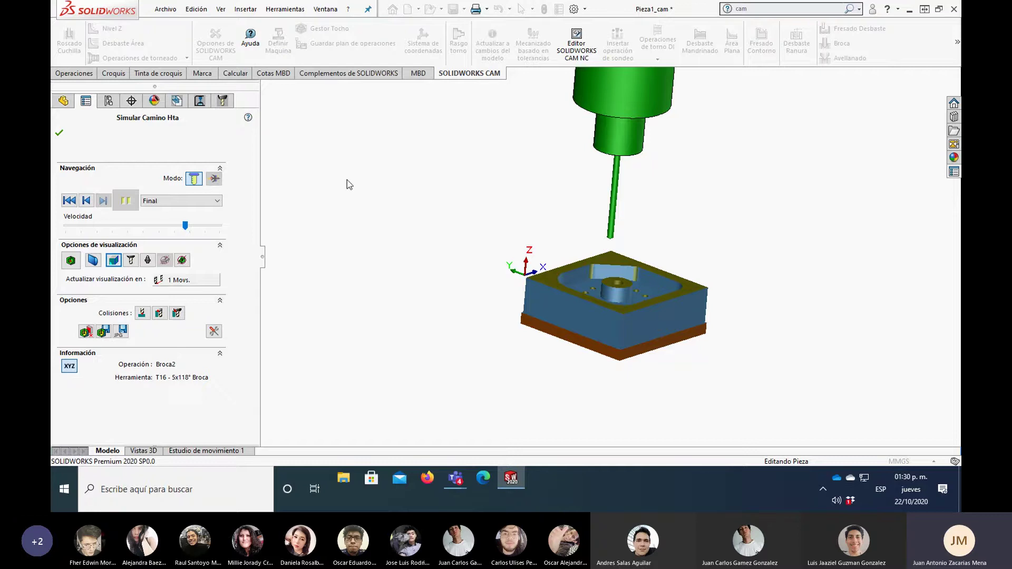
{"action": "left_click", "coordinate": [59, 133]}
{"action": "left_click", "coordinate": [110, 135]}
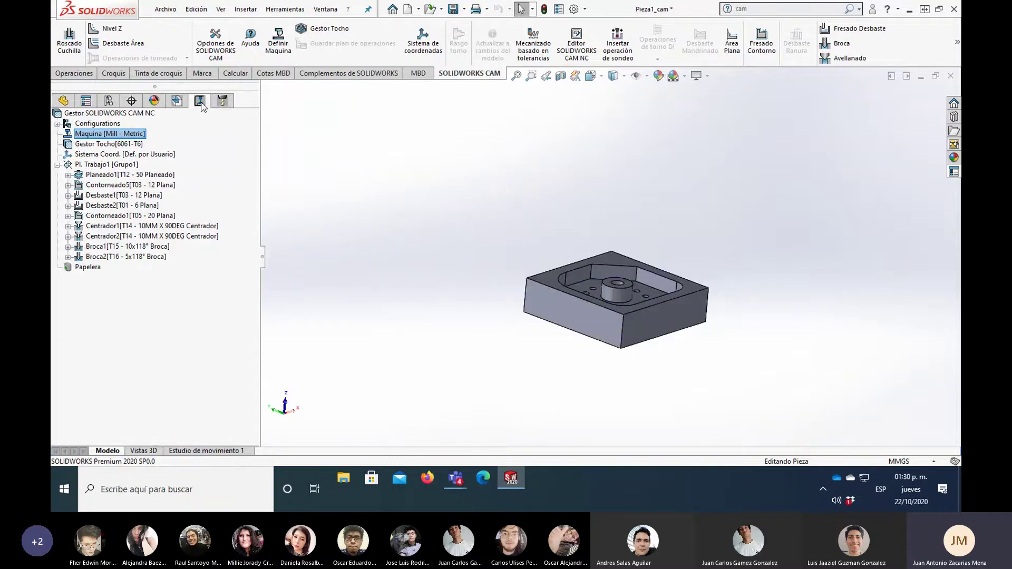
Step: Inspect Tool Crib 2 in the tool tree, then select Maquina in the CAM feature tree
{"action": "left_click", "coordinate": [222, 101]}
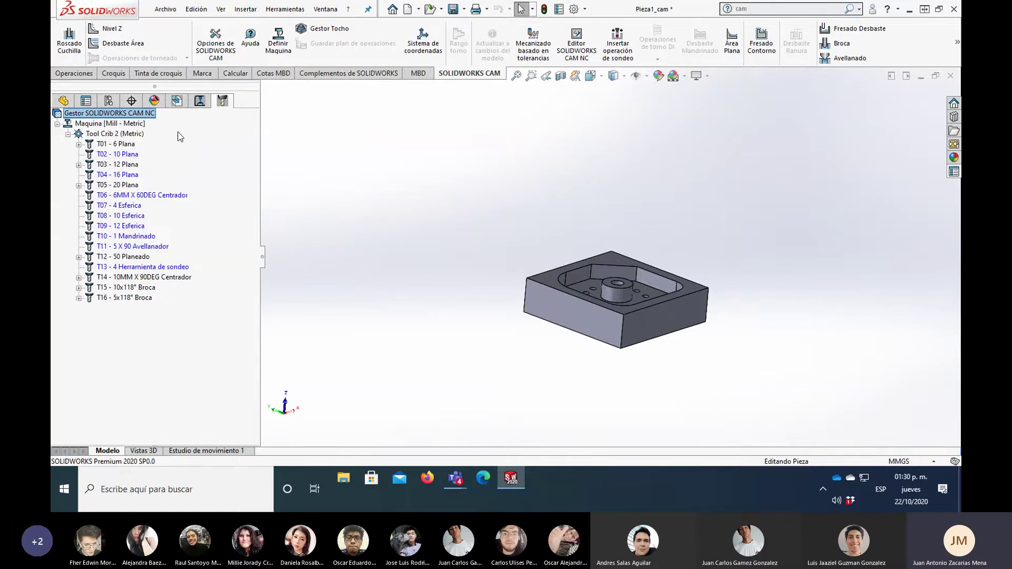
{"action": "left_click", "coordinate": [127, 135]}
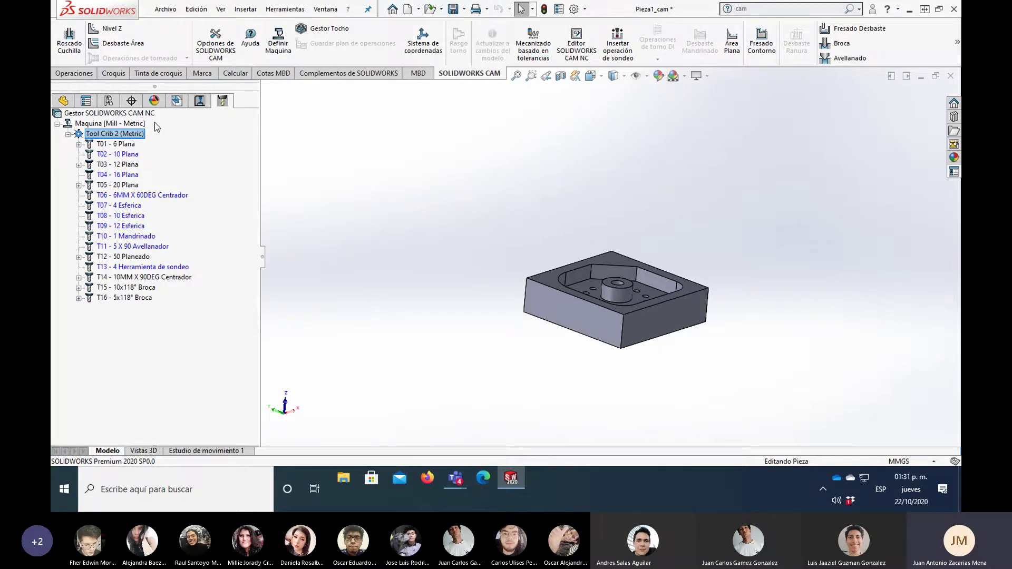
{"action": "left_click", "coordinate": [181, 106]}
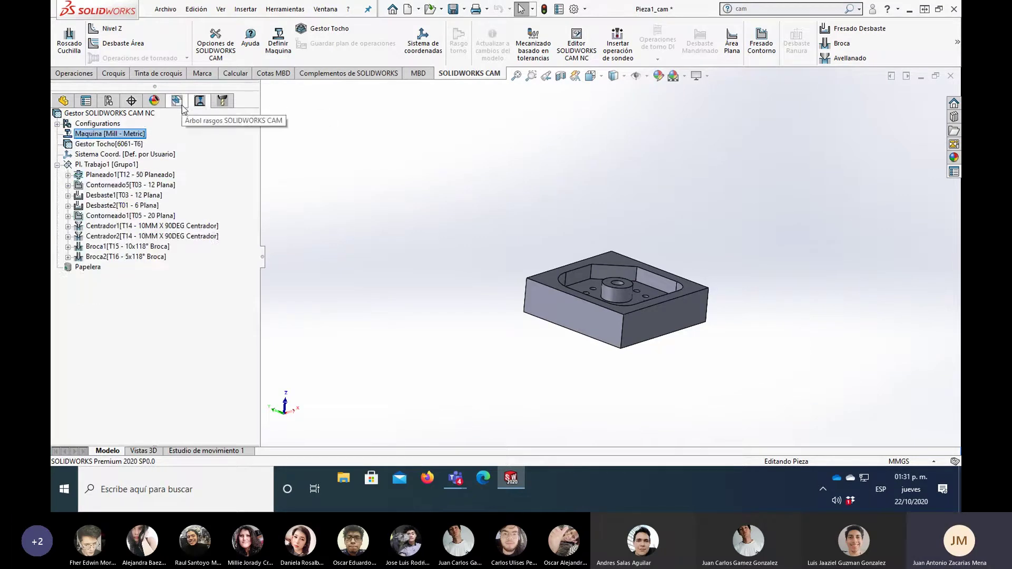
{"action": "left_click", "coordinate": [177, 101]}
{"action": "left_click", "coordinate": [119, 135]}
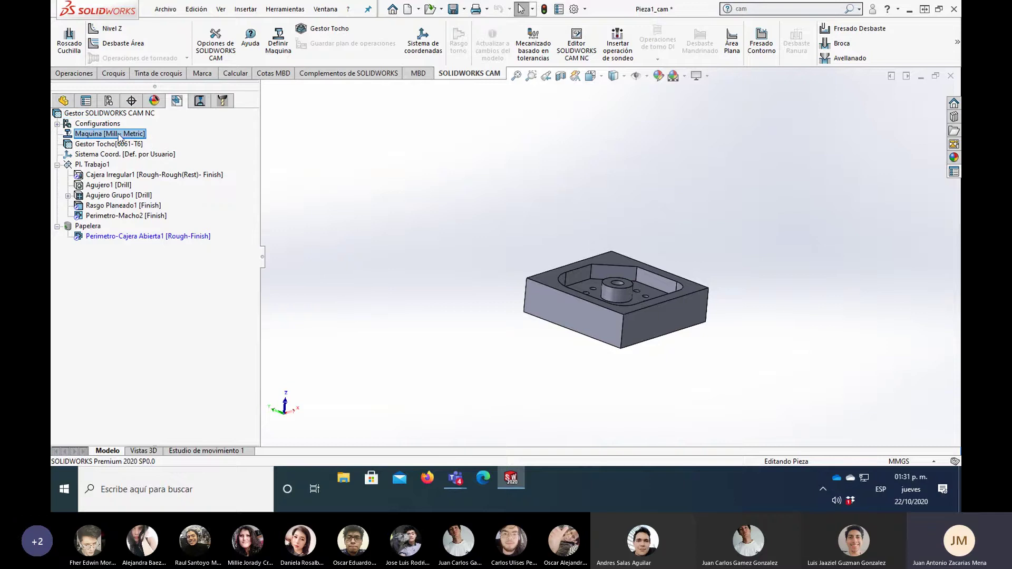
Step: Open the Maquina [Mill - Metric] definition on its Torreta tab showing Tool Crib 2
{"action": "right_click", "coordinate": [117, 136]}
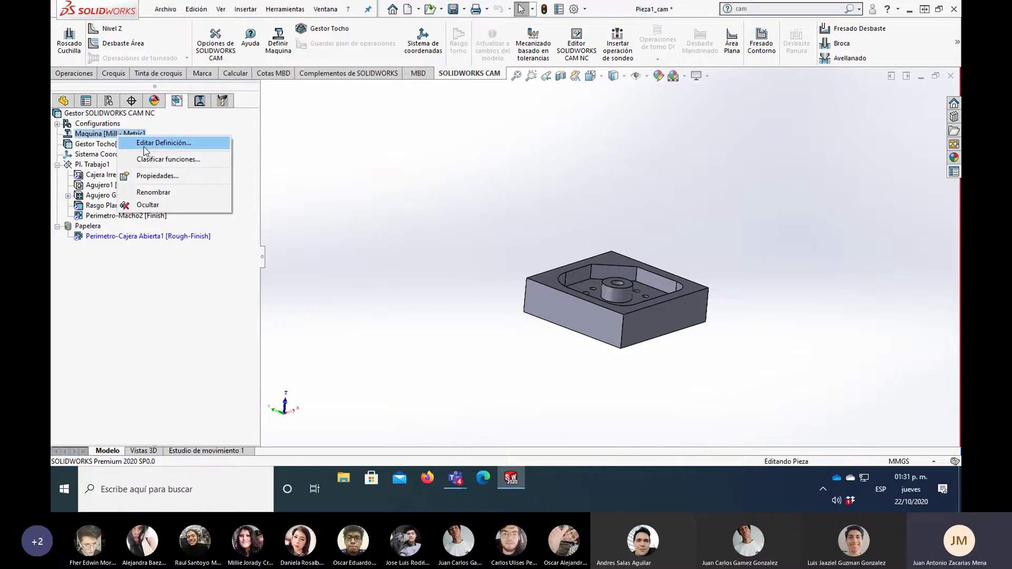
{"action": "left_click", "coordinate": [160, 139]}
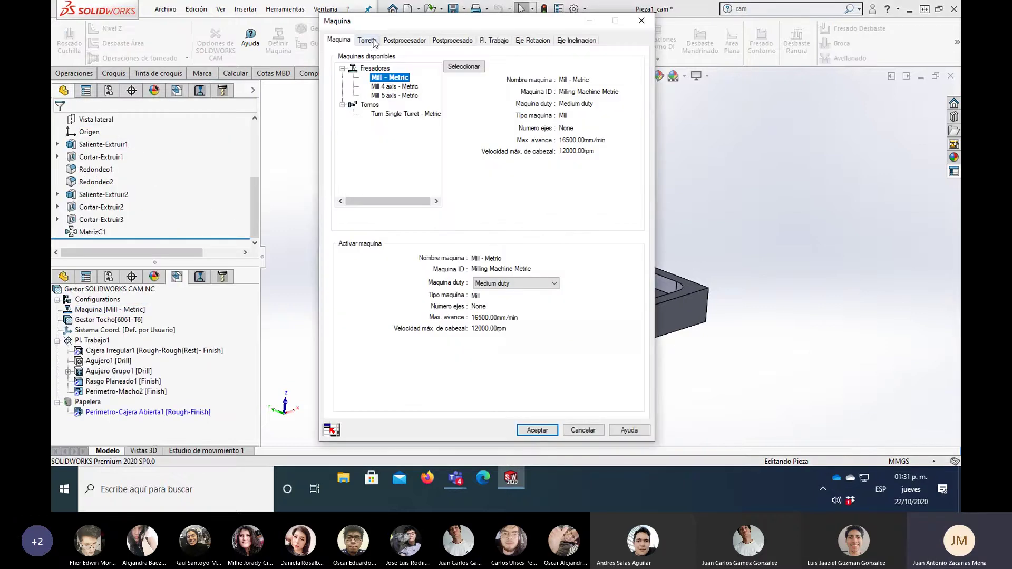
{"action": "left_click", "coordinate": [372, 40]}
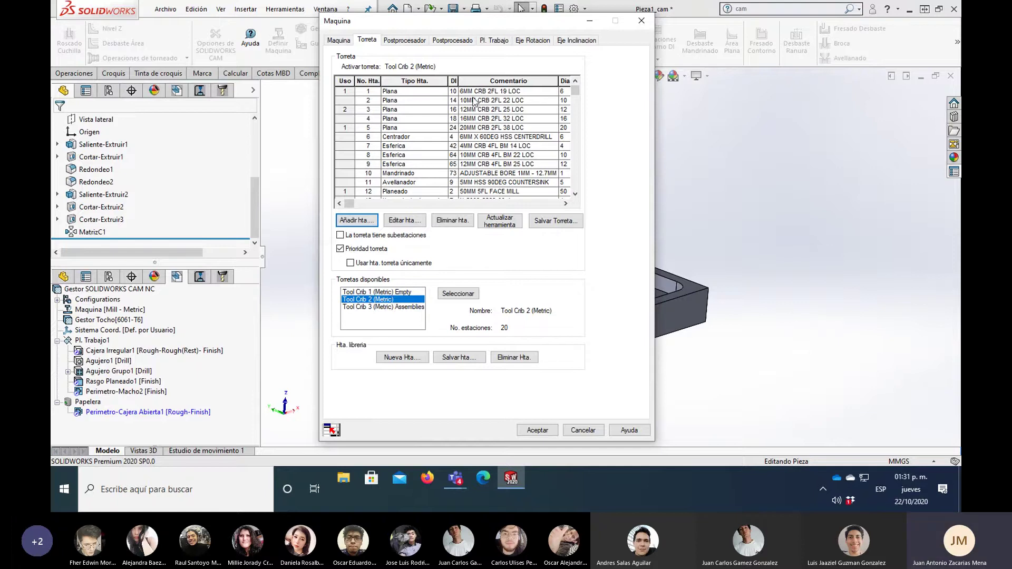
{"action": "left_click_drag", "start_coordinate": [452, 30], "coordinate": [488, 26]}
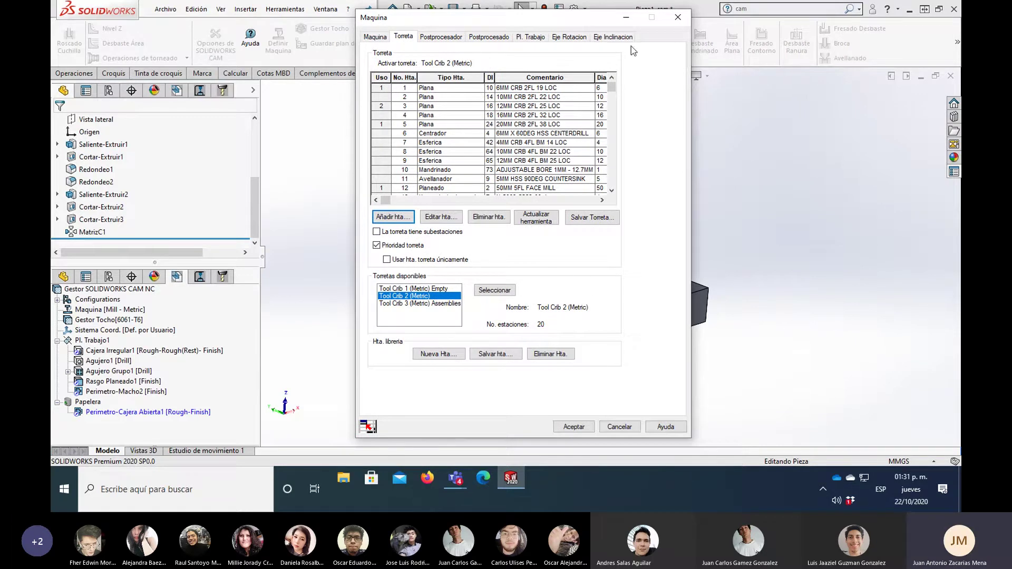
{"action": "left_click", "coordinate": [678, 17]}
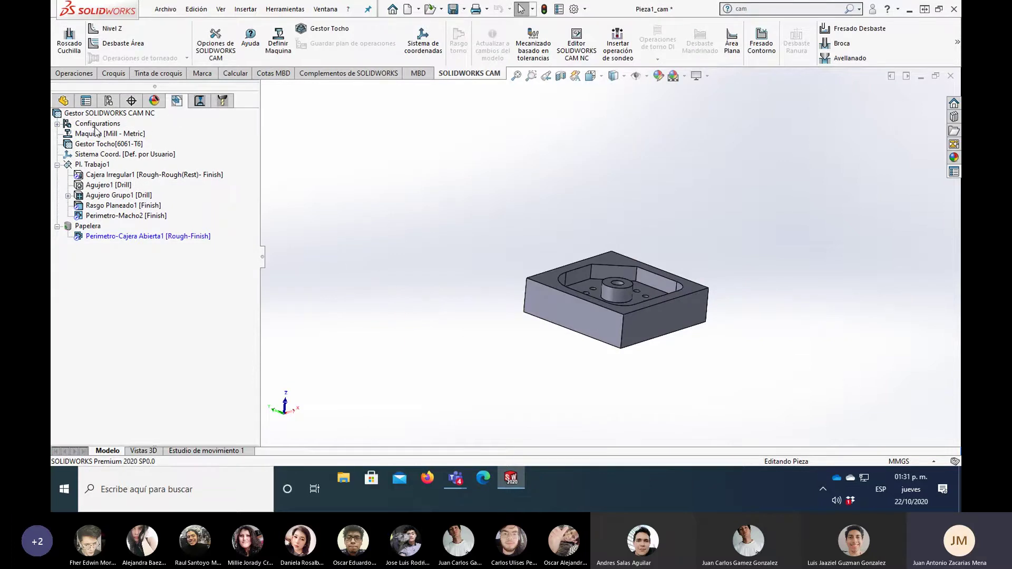
{"action": "right_click", "coordinate": [111, 134]}
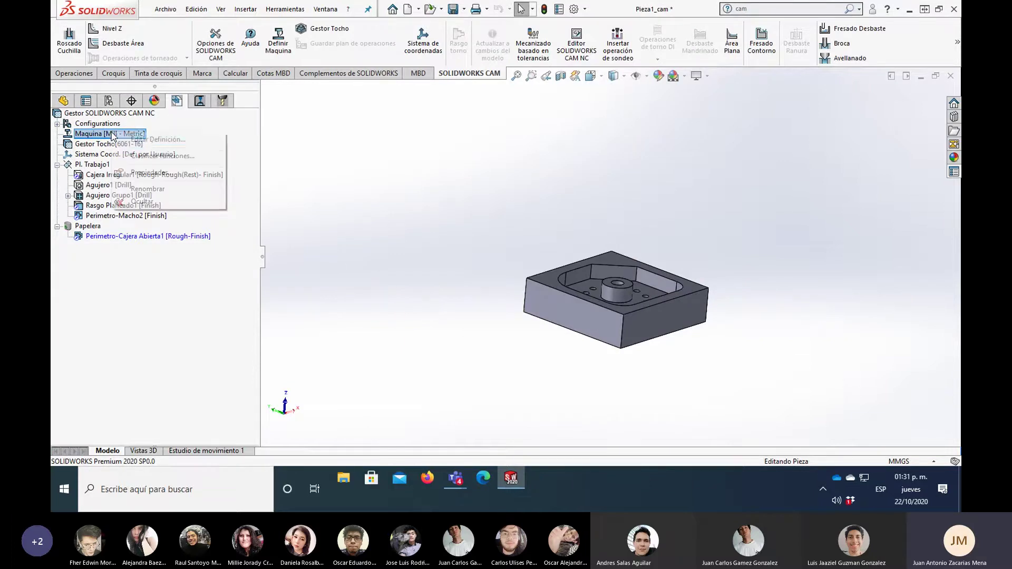
{"action": "left_click", "coordinate": [156, 140]}
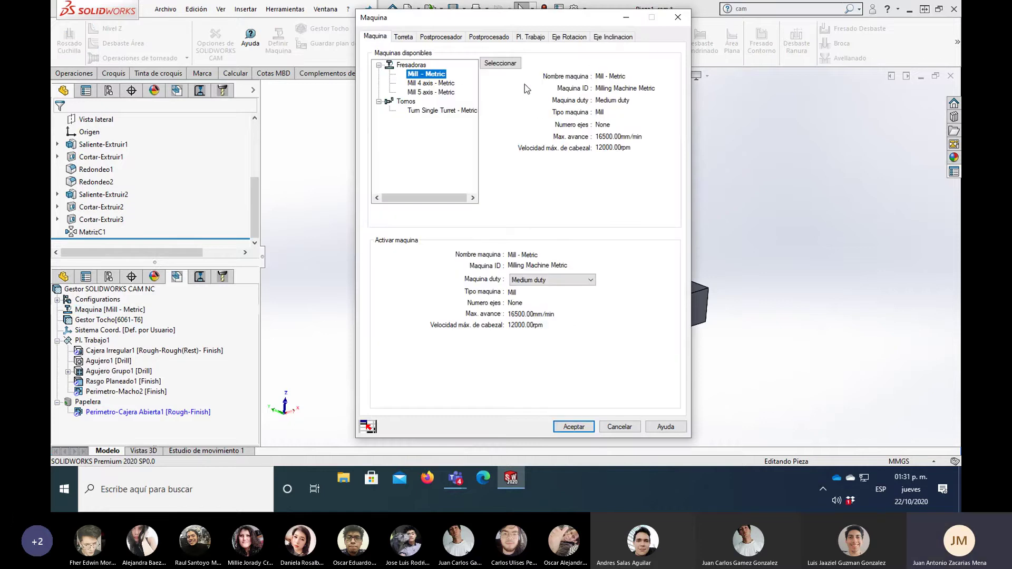
{"action": "left_click", "coordinate": [404, 37]}
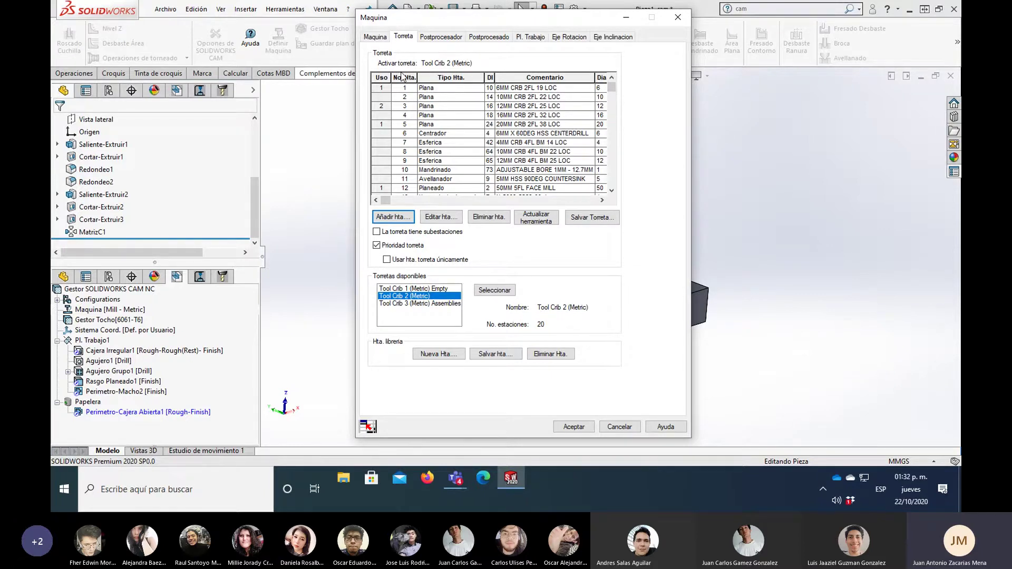
{"action": "left_click", "coordinate": [421, 89]}
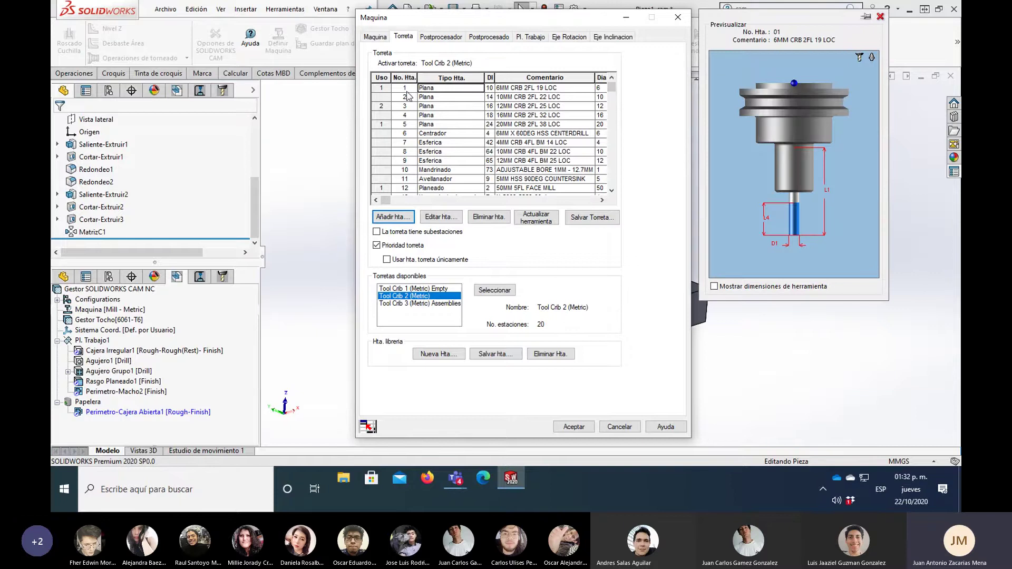
{"action": "left_click", "coordinate": [406, 92]}
{"action": "left_click", "coordinate": [514, 91]}
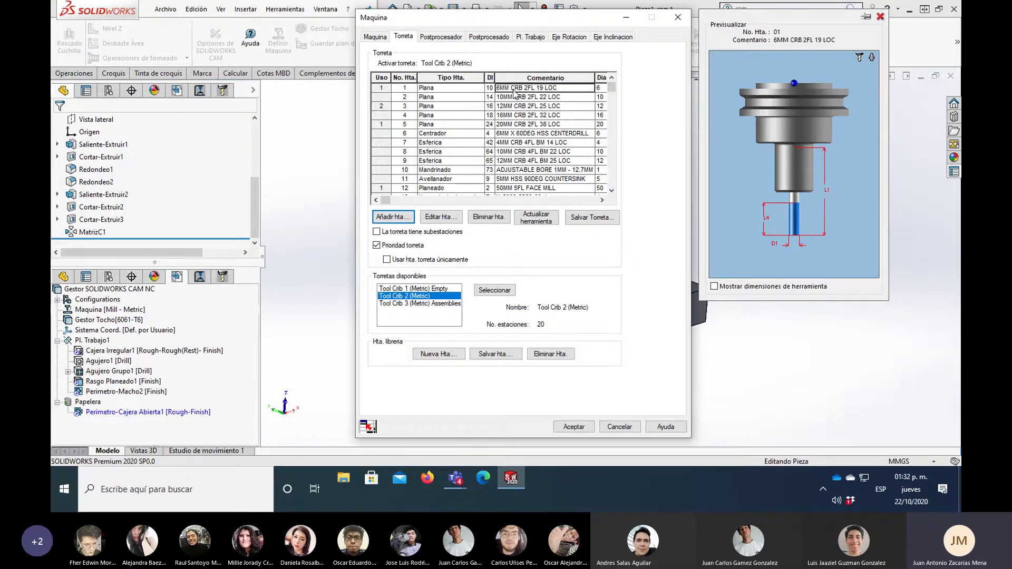
{"action": "left_click", "coordinate": [514, 98]}
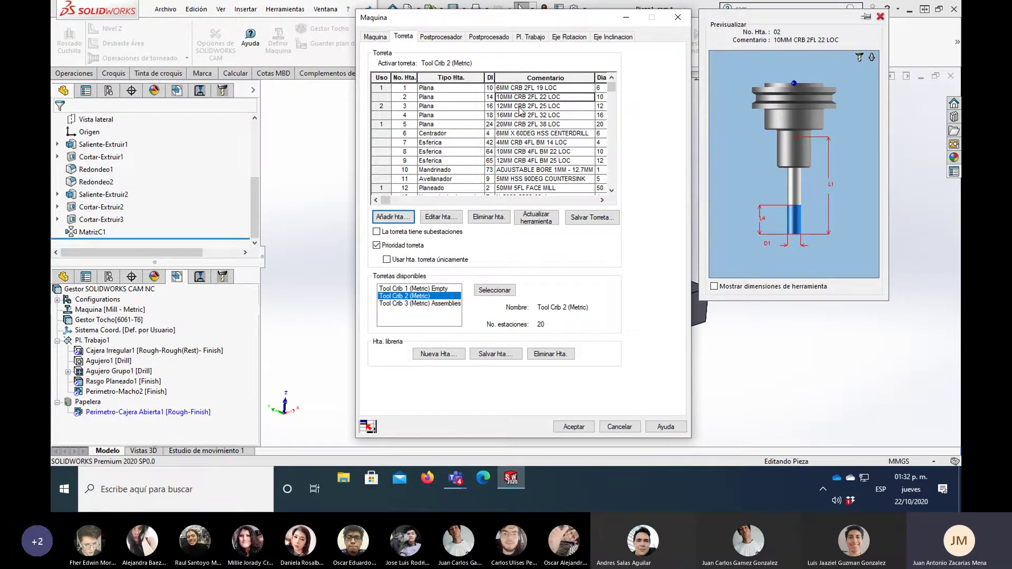
{"action": "left_click", "coordinate": [520, 108]}
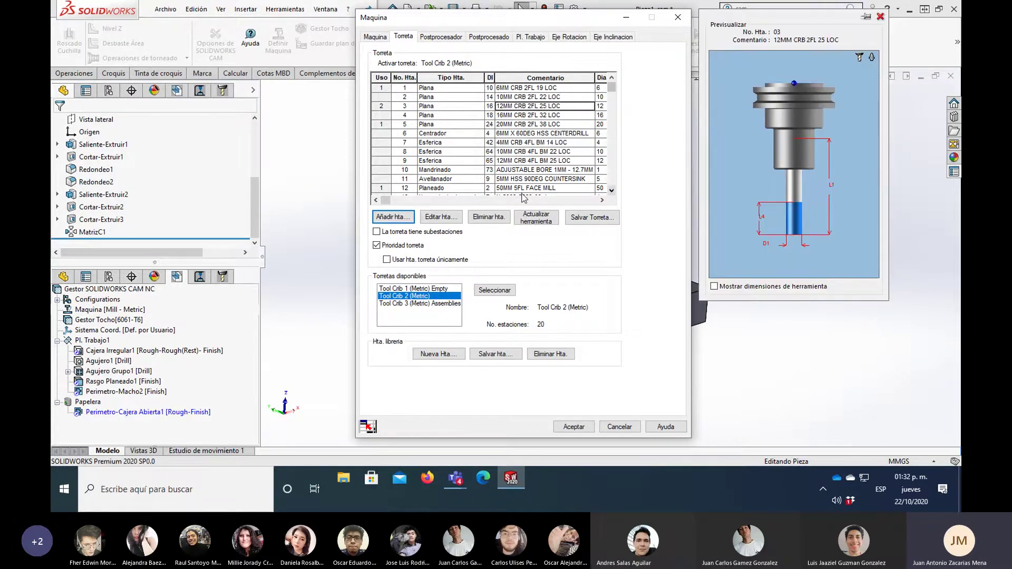
{"action": "left_click", "coordinate": [405, 189]}
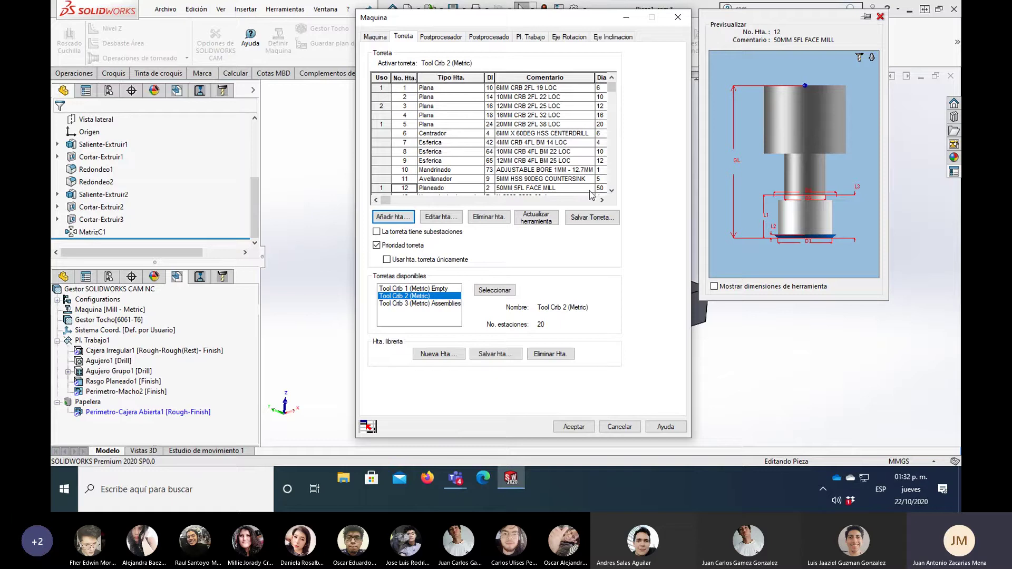
{"action": "left_click", "coordinate": [612, 190]}
{"action": "left_click", "coordinate": [612, 190]}
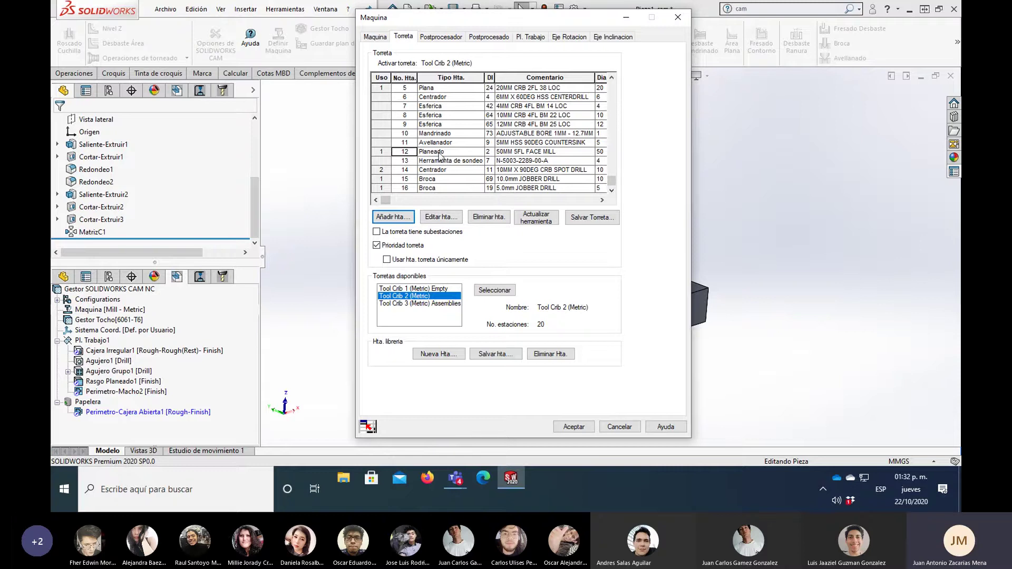
{"action": "left_click_drag", "start_coordinate": [562, 25], "coordinate": [551, 34]}
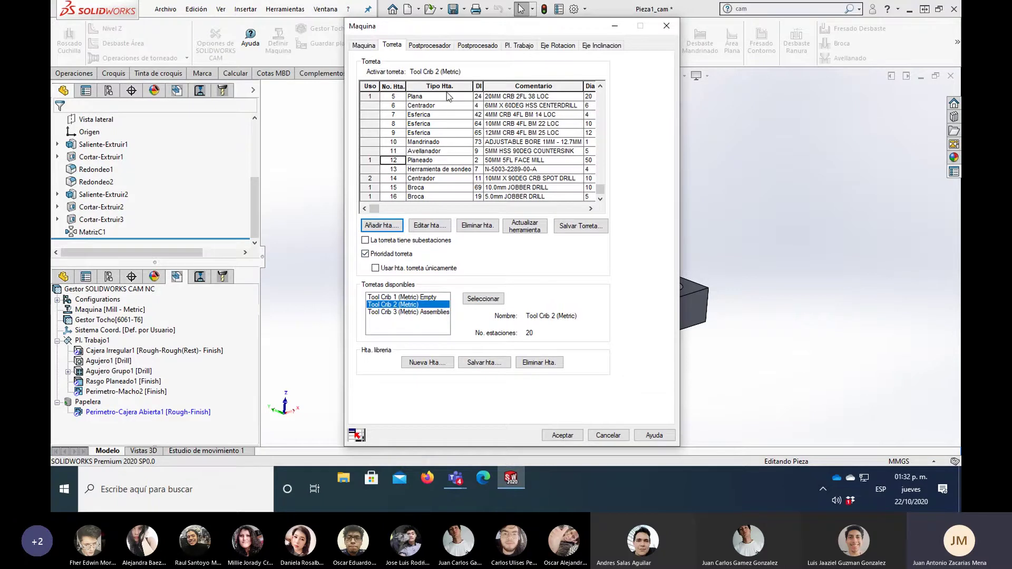
Step: Preview turret tools 5, 12, 11 and 13, ending on tool 16, the 5.0mm jobber drill
{"action": "left_click", "coordinate": [416, 98]}
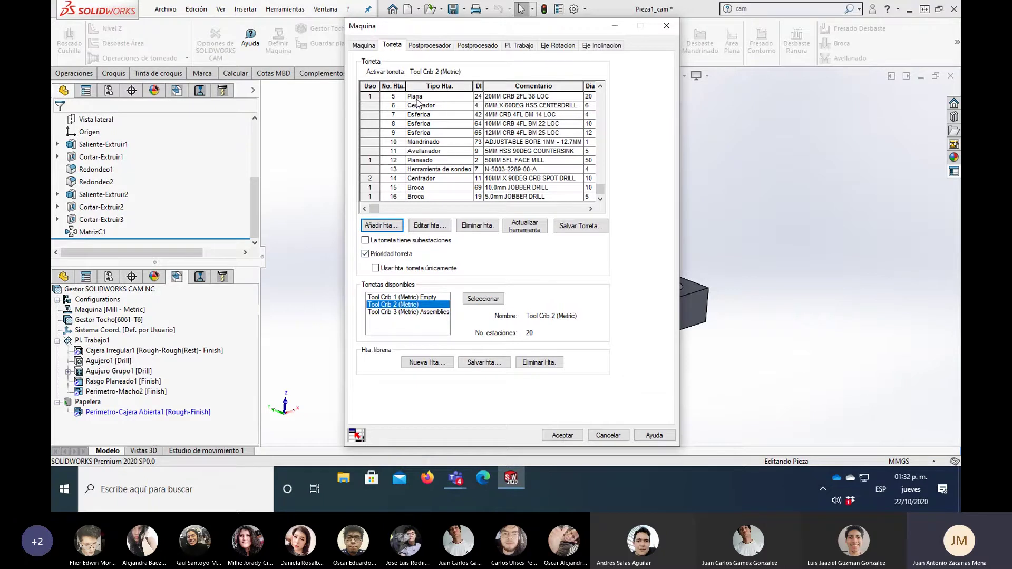
{"action": "left_click", "coordinate": [424, 164]}
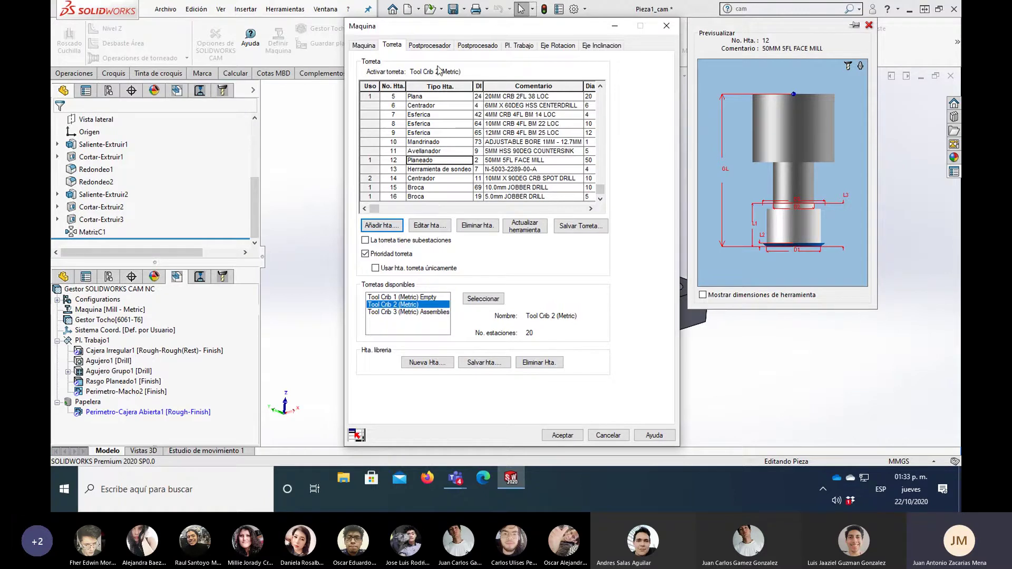
{"action": "left_click", "coordinate": [403, 198]}
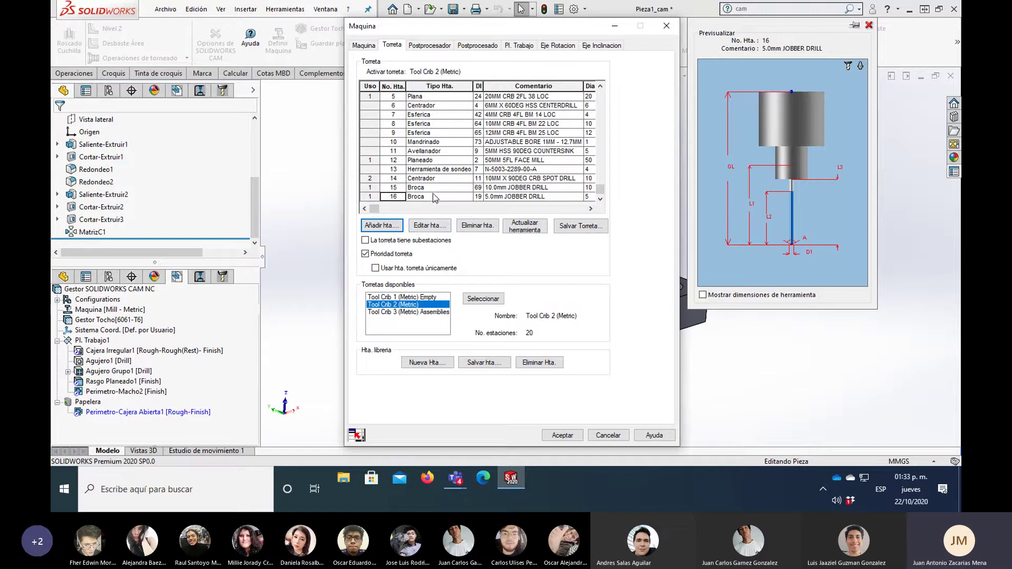
{"action": "left_click", "coordinate": [435, 198]}
{"action": "left_click", "coordinate": [428, 160]}
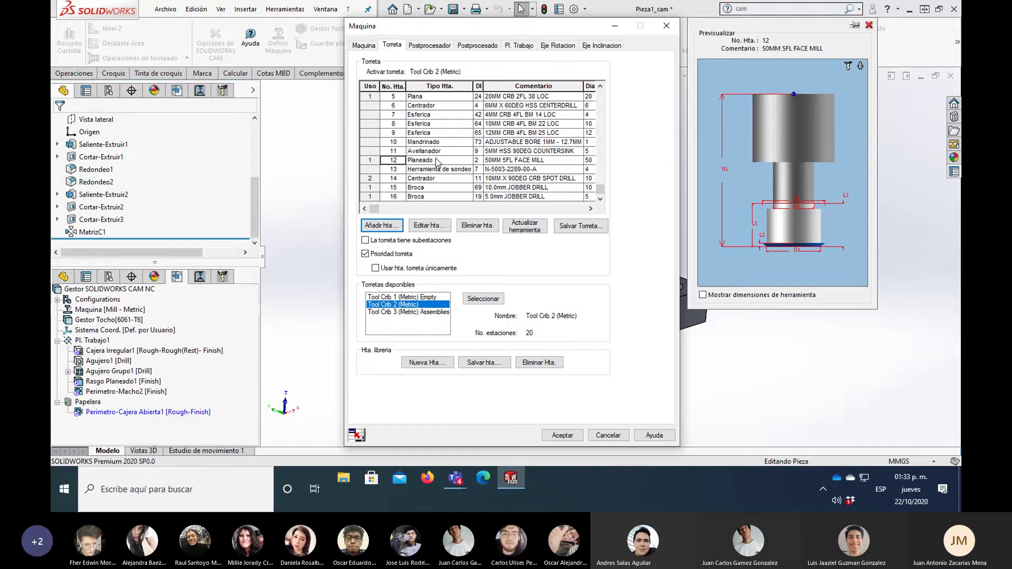
{"action": "left_click", "coordinate": [435, 197]}
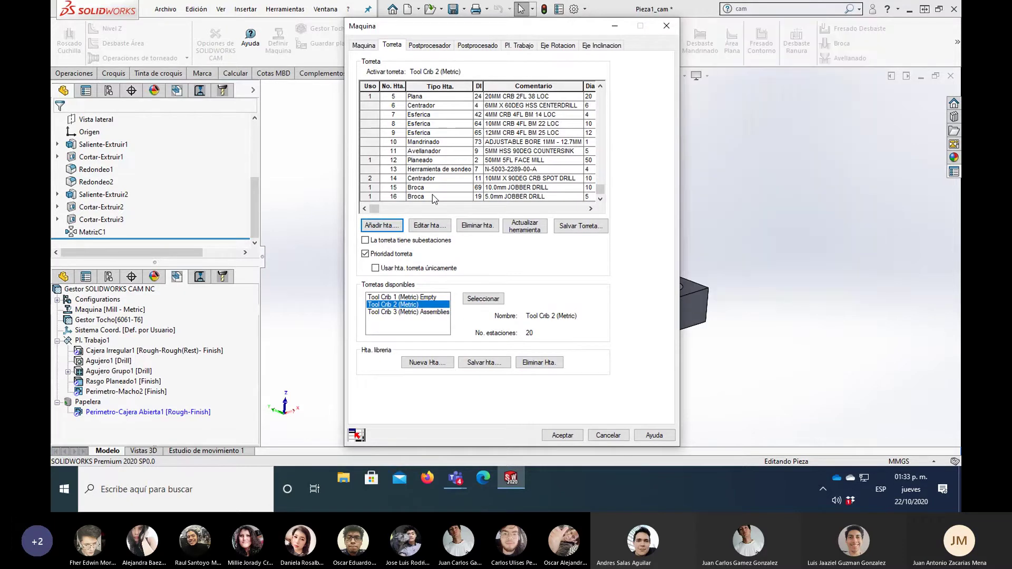
{"action": "left_click", "coordinate": [448, 151]}
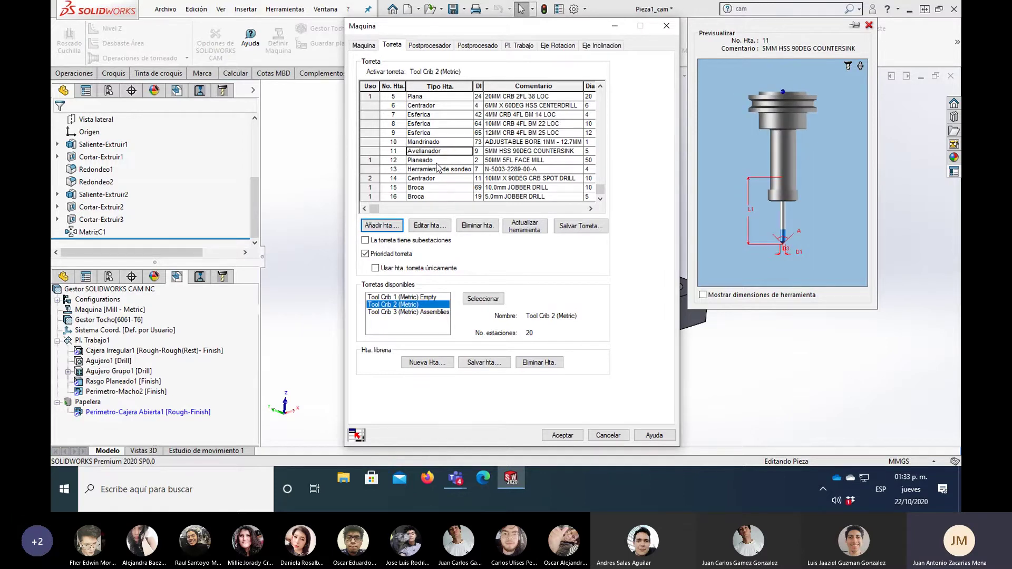
{"action": "left_click", "coordinate": [438, 169]}
{"action": "left_click", "coordinate": [458, 198]}
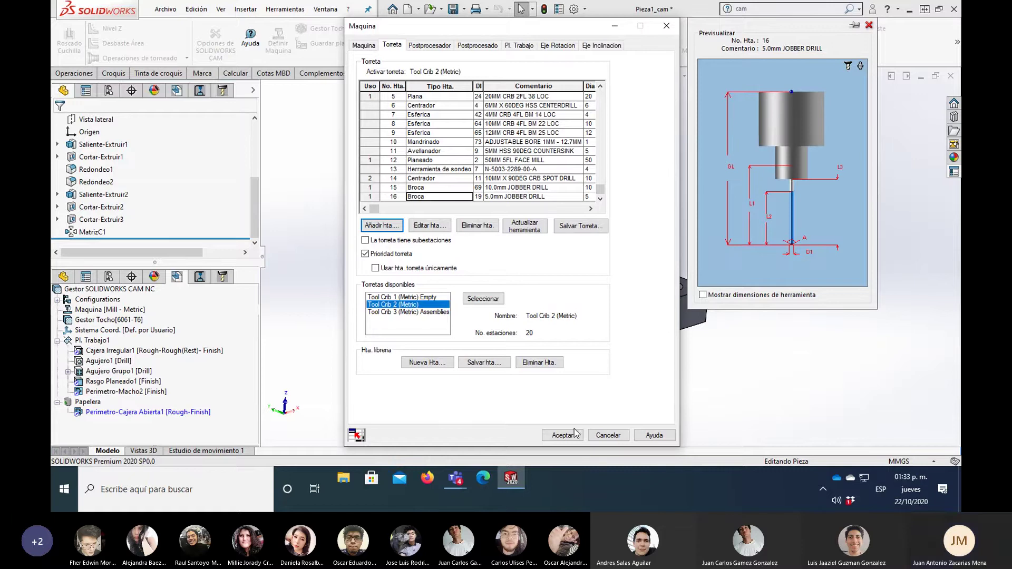
Step: Close the machine settings and open Simular Camino Hta for Pl. Trabajo1
{"action": "left_click", "coordinate": [606, 436]}
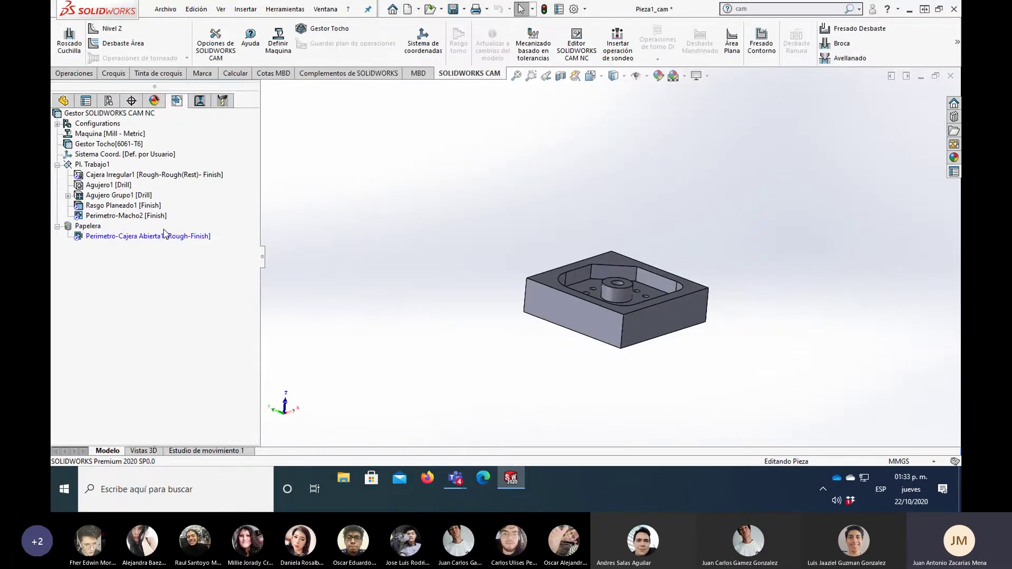
{"action": "left_click", "coordinate": [197, 102]}
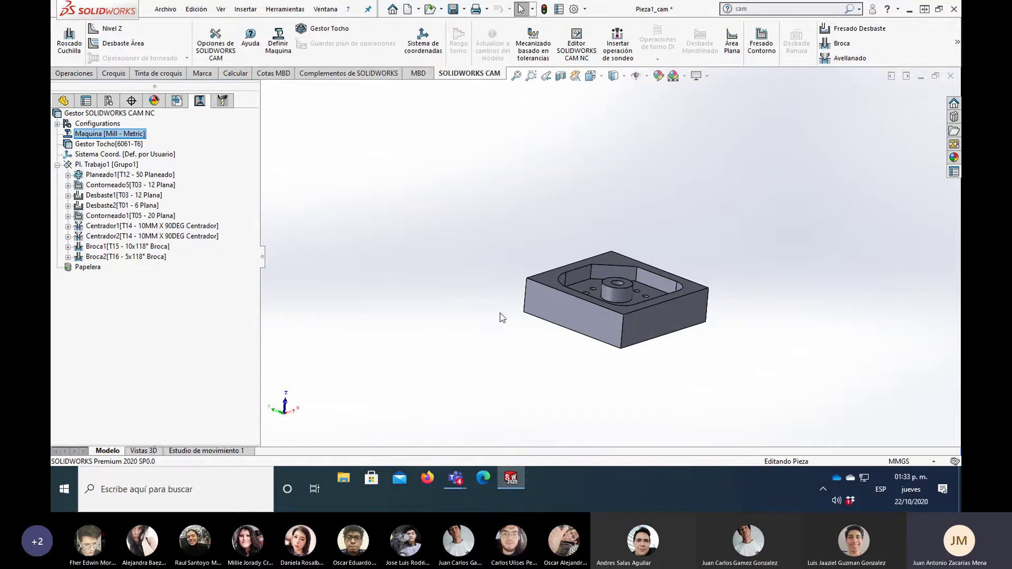
{"action": "scroll", "coordinate": [625, 289], "scroll_direction": "down", "scroll_amount": 2}
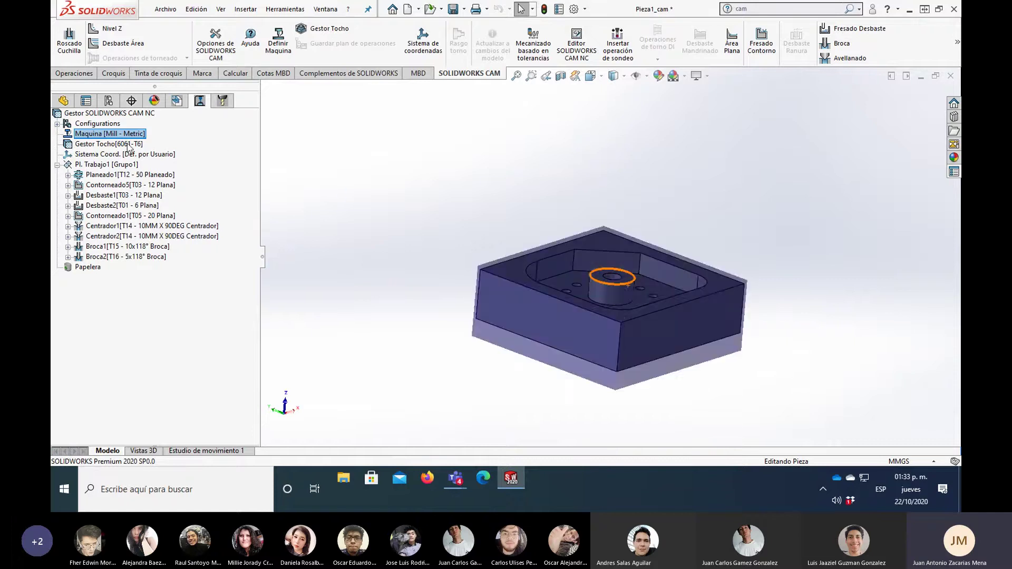
{"action": "right_click", "coordinate": [105, 165]}
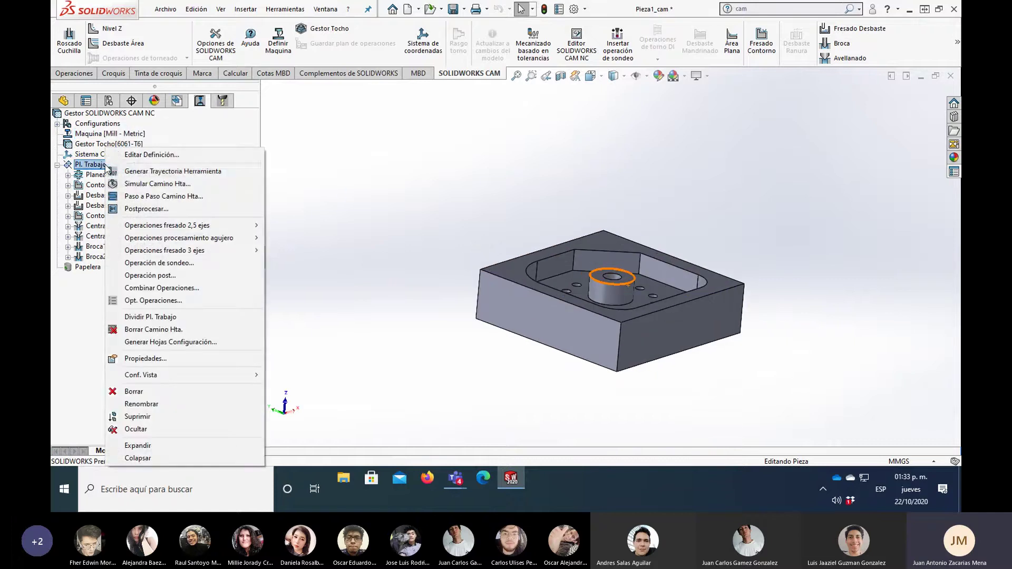
{"action": "left_click", "coordinate": [146, 184]}
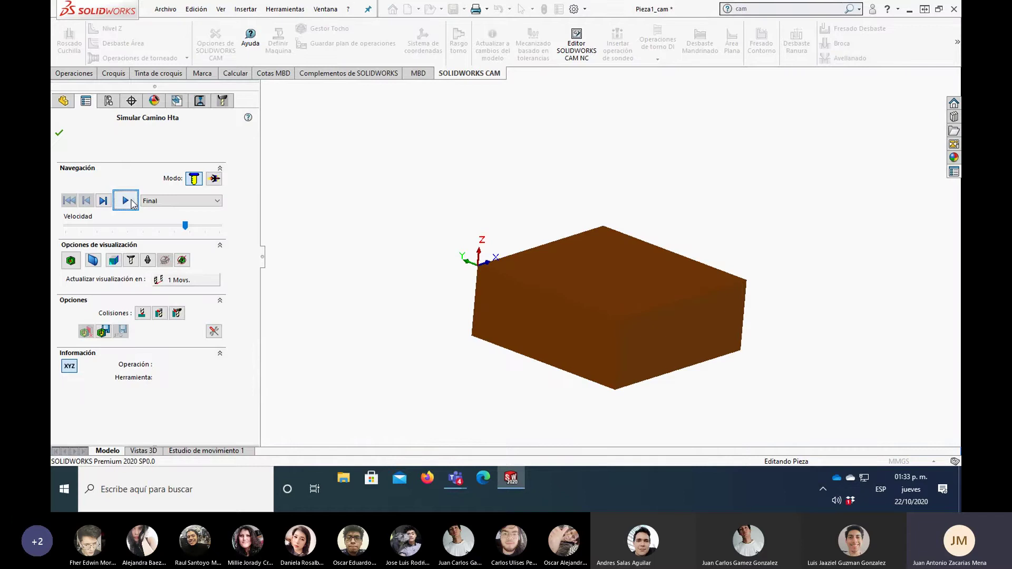
Step: Run the full simulation and show the stock-versus-design difference from a frontal angle
{"action": "left_click", "coordinate": [132, 201]}
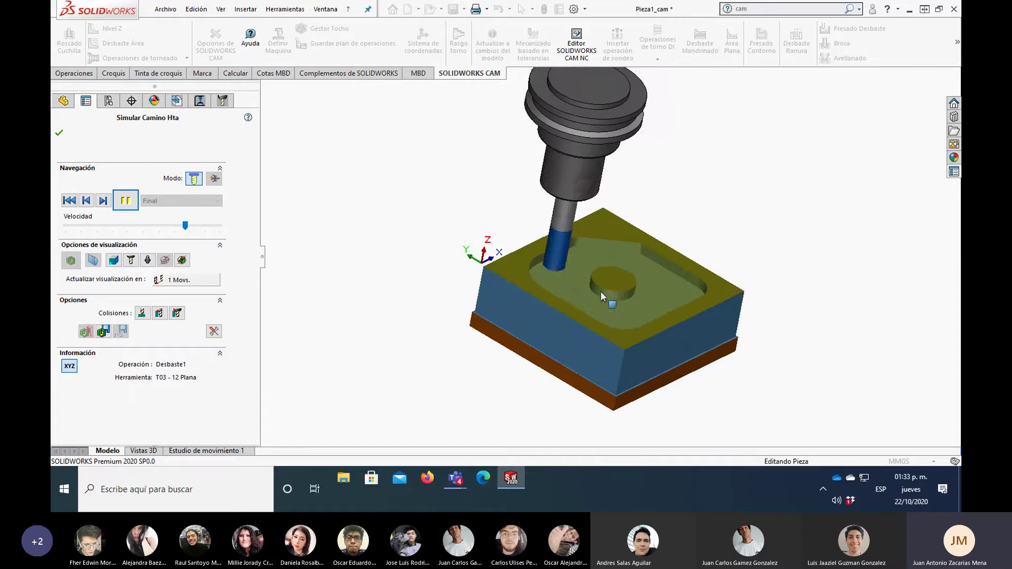
{"action": "middle_click_drag", "start_coordinate": [565, 305], "coordinate": [540, 296]}
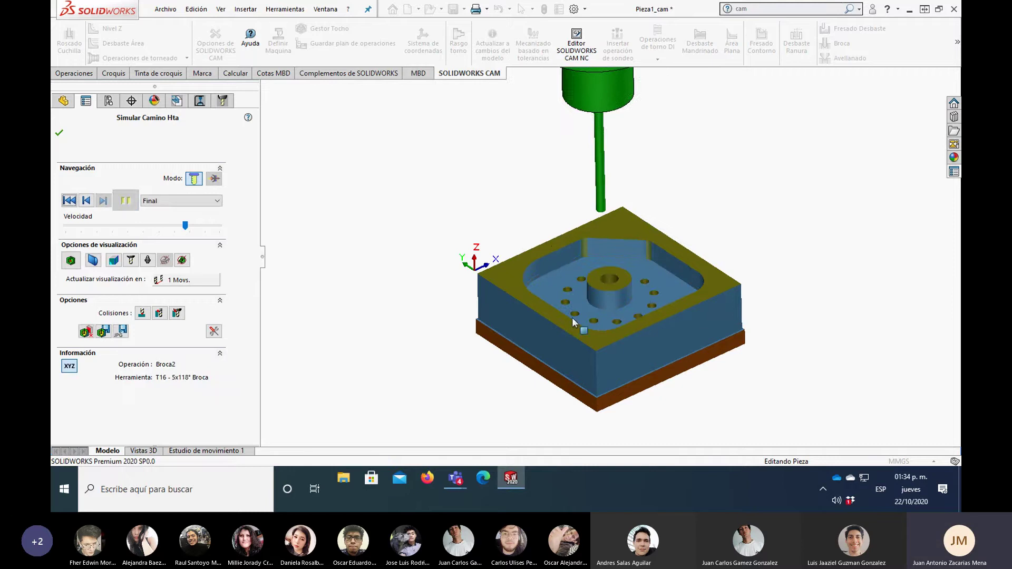
{"action": "scroll", "coordinate": [571, 318], "scroll_direction": "down", "scroll_amount": 3}
{"action": "mouse_move", "coordinate": [597, 303]}
{"action": "middle_mouse_down"}
{"action": "mouse_move", "coordinate": [612, 266]}
{"action": "mouse_move", "coordinate": [614, 322]}
{"action": "middle_mouse_up"}
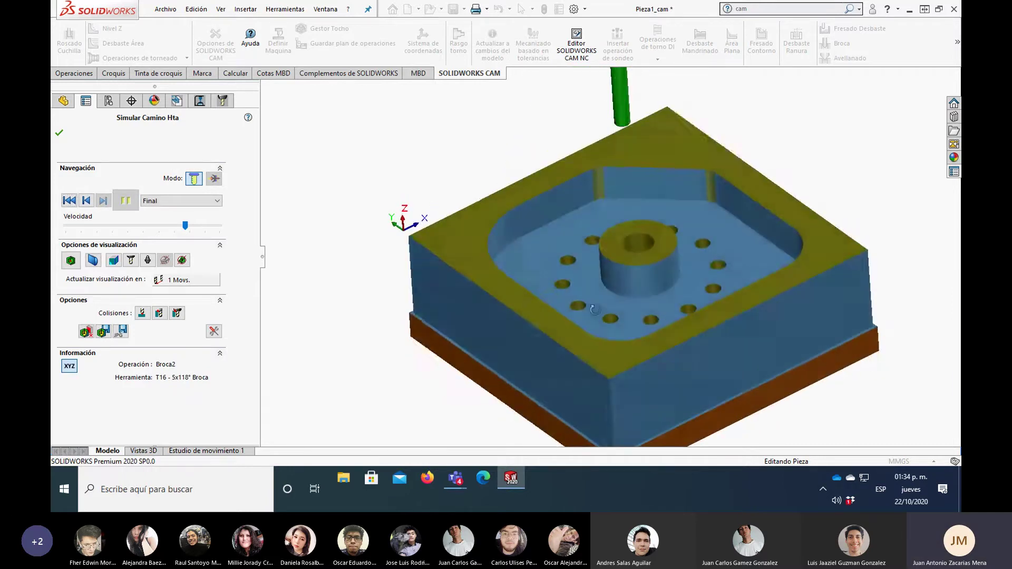
{"action": "left_click", "coordinate": [72, 260]}
{"action": "mouse_move", "coordinate": [407, 327]}
{"action": "middle_mouse_down"}
{"action": "mouse_move", "coordinate": [414, 273]}
{"action": "mouse_move", "coordinate": [480, 273]}
{"action": "middle_mouse_up"}
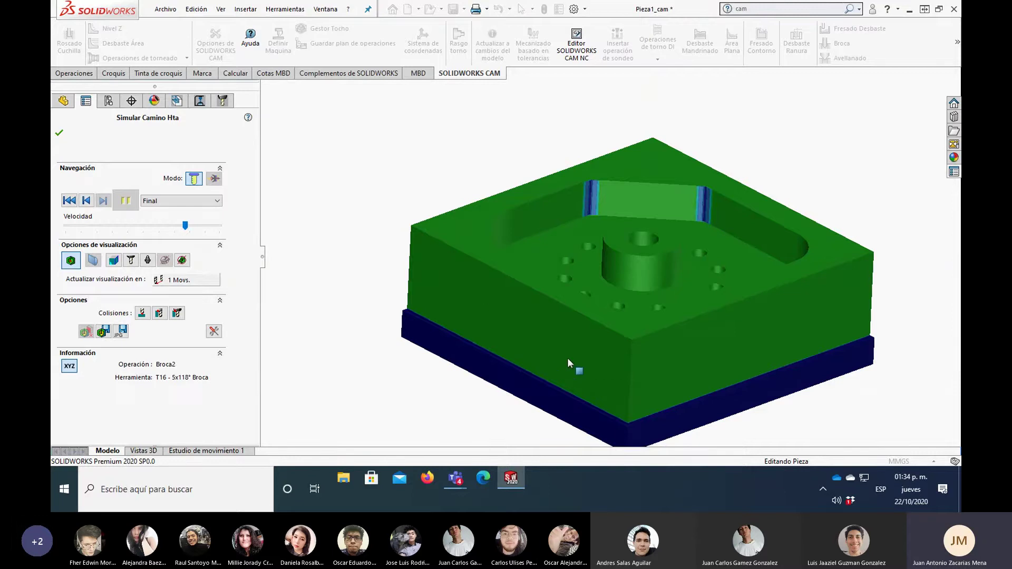
Step: Zoom and orbit to inspect the leftover material at the block's base corner
{"action": "scroll", "coordinate": [631, 417], "scroll_direction": "down", "scroll_amount": 2}
{"action": "middle_click_drag", "start_coordinate": [631, 418], "coordinate": [474, 416]}
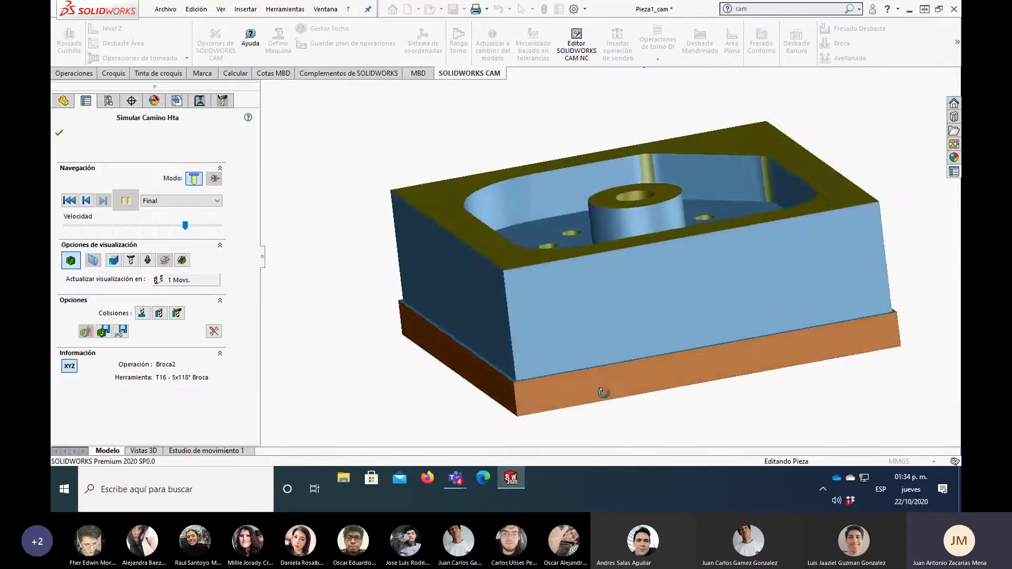
{"action": "scroll", "coordinate": [431, 316], "scroll_direction": "down", "scroll_amount": 2}
{"action": "scroll", "coordinate": [431, 317], "scroll_direction": "down", "scroll_amount": 2}
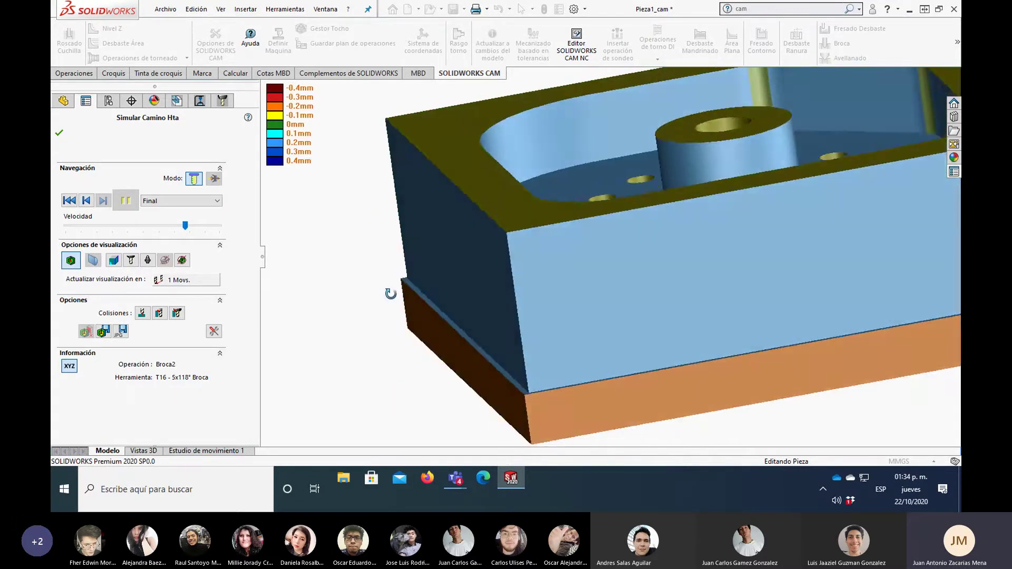
{"action": "scroll", "coordinate": [429, 288], "scroll_direction": "down", "scroll_amount": 3}
{"action": "scroll", "coordinate": [428, 288], "scroll_direction": "down", "scroll_amount": 1}
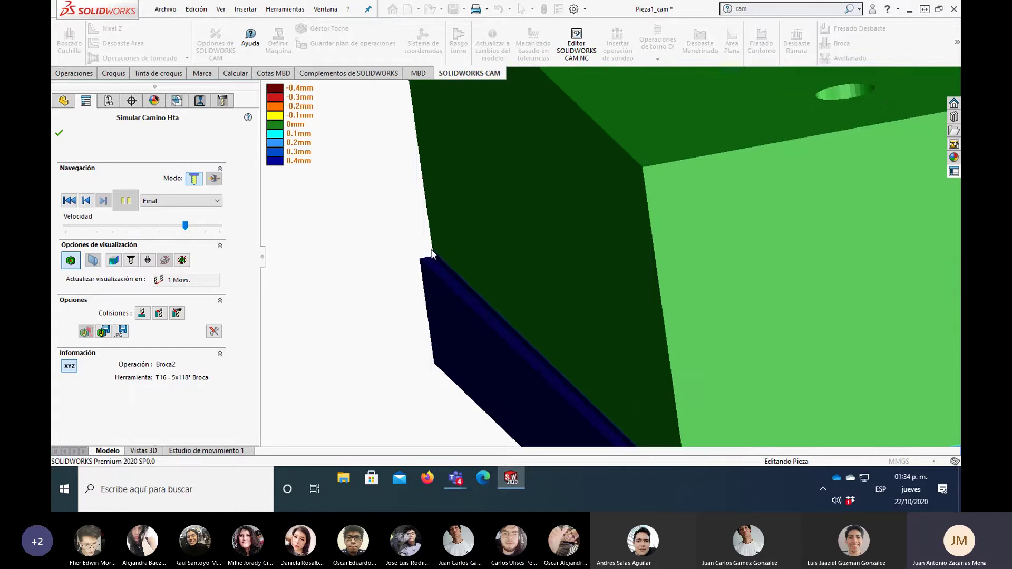
{"action": "middle_click_drag", "start_coordinate": [459, 283], "coordinate": [420, 279]}
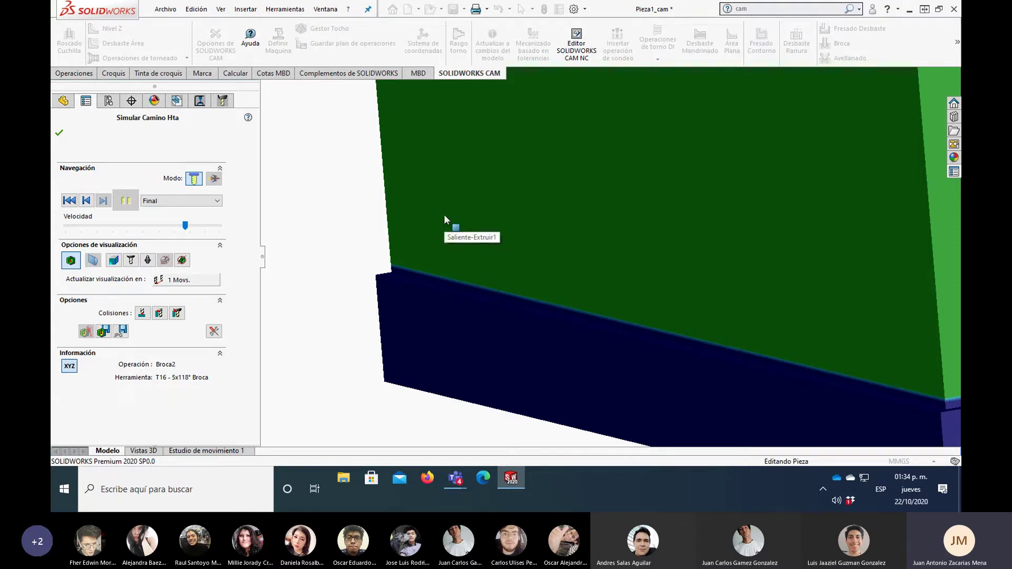
{"action": "scroll", "coordinate": [444, 214], "scroll_direction": "up", "scroll_amount": 3}
{"action": "scroll", "coordinate": [444, 214], "scroll_direction": "up", "scroll_amount": 3}
{"action": "scroll", "coordinate": [445, 214], "scroll_direction": "up", "scroll_amount": 3}
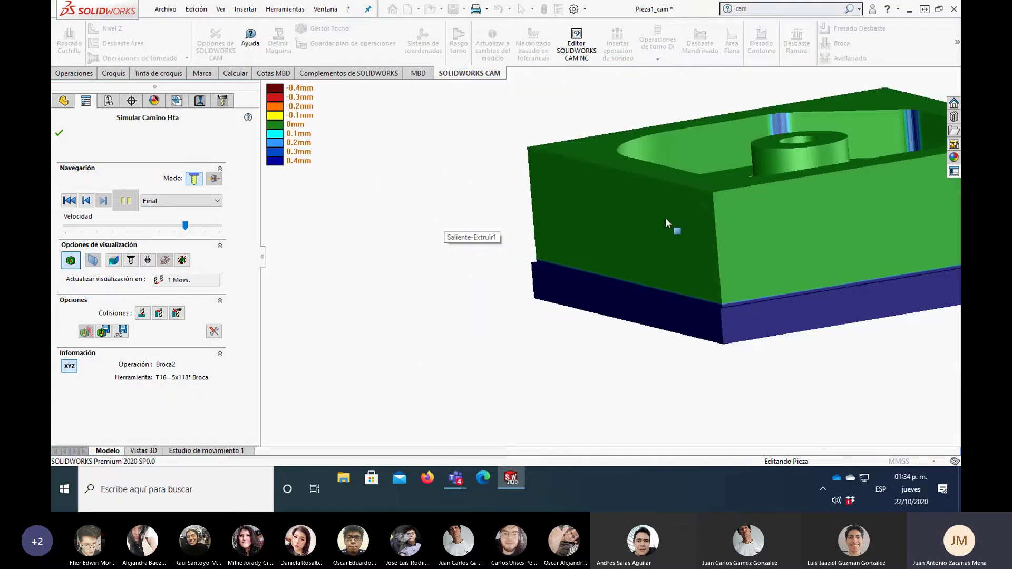
Step: Orbit to an elevated view and zoom in on the blue remnant at the pocket corners
{"action": "mouse_move", "coordinate": [666, 218]}
{"action": "middle_mouse_down"}
{"action": "mouse_move", "coordinate": [678, 199]}
{"action": "mouse_move", "coordinate": [692, 253]}
{"action": "mouse_move", "coordinate": [700, 185]}
{"action": "mouse_move", "coordinate": [721, 147]}
{"action": "mouse_move", "coordinate": [692, 167]}
{"action": "middle_mouse_up"}
{"action": "scroll", "coordinate": [692, 167], "scroll_direction": "down", "scroll_amount": 2}
{"action": "scroll", "coordinate": [656, 167], "scroll_direction": "down", "scroll_amount": 2}
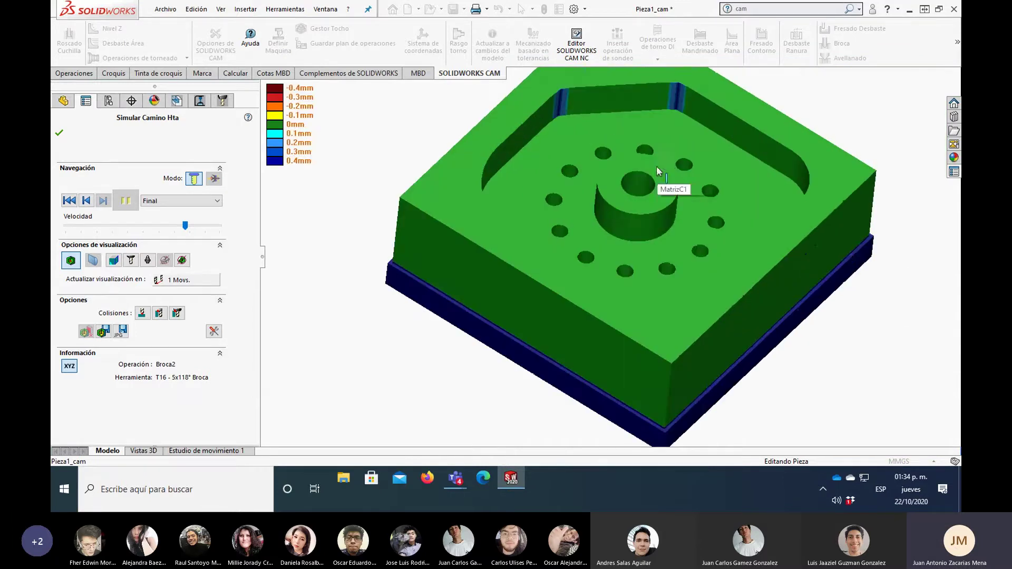
{"action": "scroll", "coordinate": [657, 166], "scroll_direction": "down", "scroll_amount": 2}
{"action": "scroll", "coordinate": [657, 169], "scroll_direction": "down", "scroll_amount": 2}
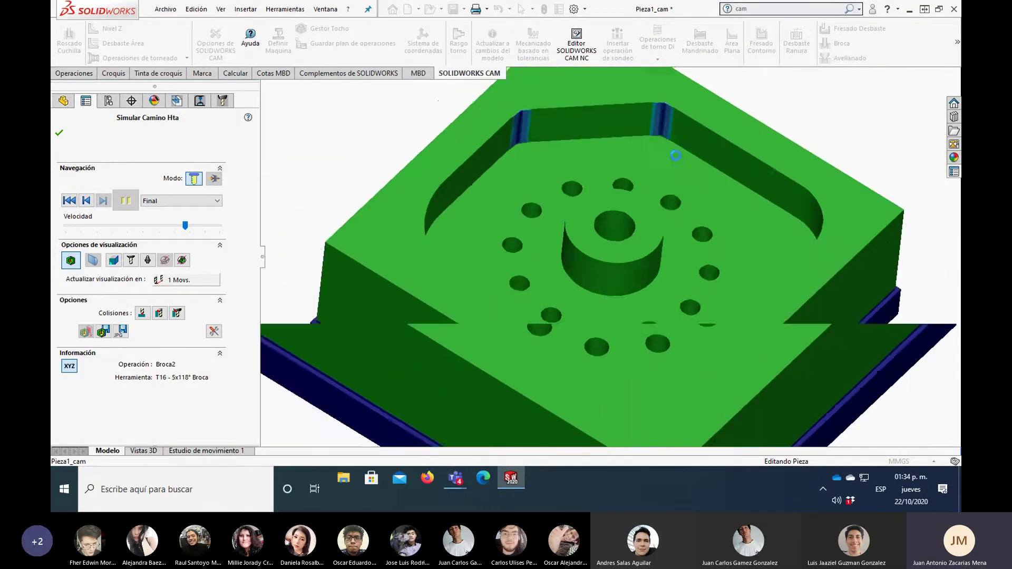
{"action": "scroll", "coordinate": [670, 158], "scroll_direction": "down", "scroll_amount": 2}
{"action": "scroll", "coordinate": [662, 156], "scroll_direction": "down", "scroll_amount": 2}
{"action": "scroll", "coordinate": [656, 156], "scroll_direction": "down", "scroll_amount": 2}
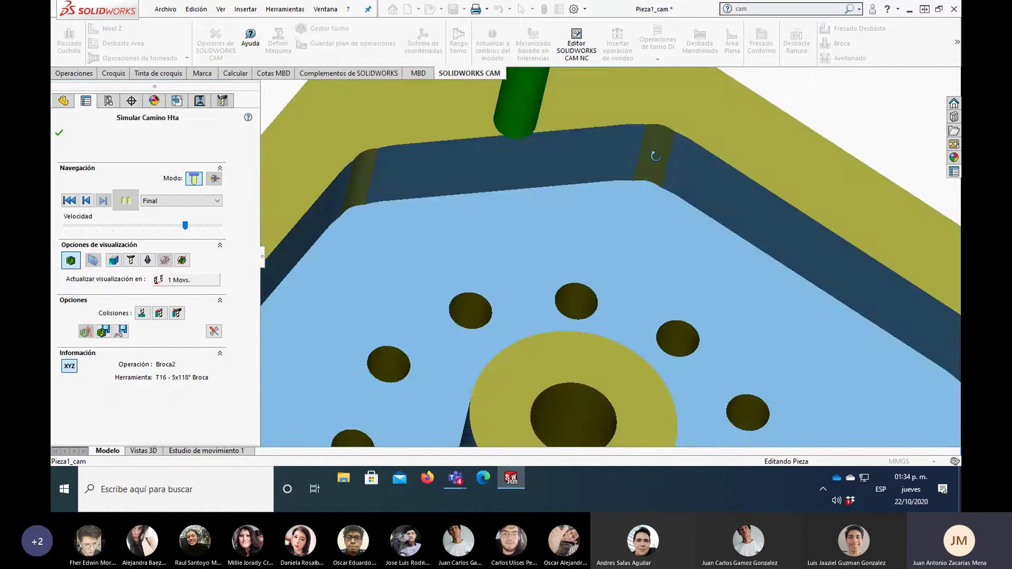
{"action": "scroll", "coordinate": [656, 153], "scroll_direction": "down", "scroll_amount": 2}
{"action": "scroll", "coordinate": [654, 143], "scroll_direction": "down", "scroll_amount": 2}
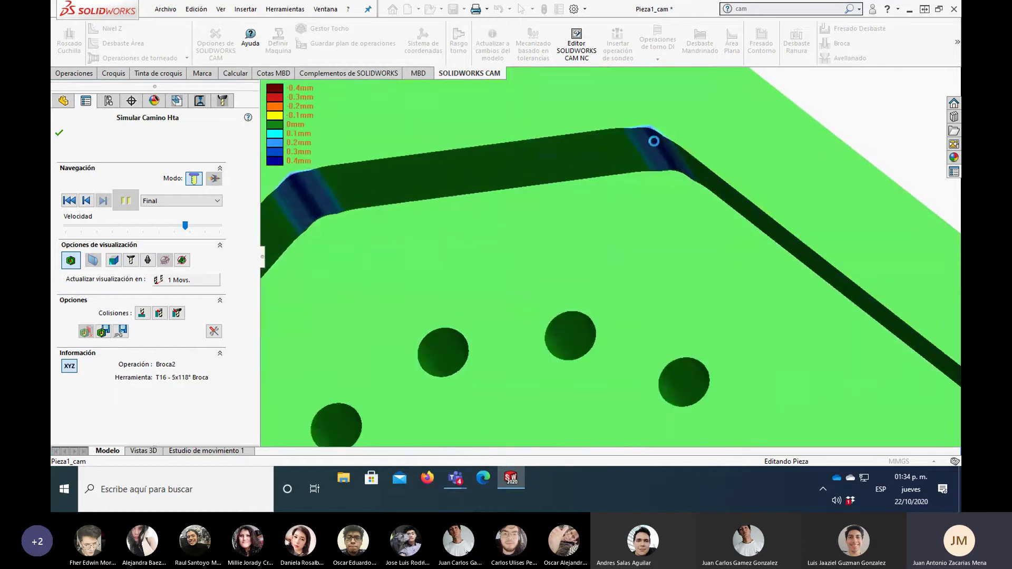
{"action": "scroll", "coordinate": [654, 141], "scroll_direction": "down", "scroll_amount": 2}
{"action": "scroll", "coordinate": [650, 140], "scroll_direction": "down", "scroll_amount": 2}
{"action": "scroll", "coordinate": [644, 142], "scroll_direction": "down", "scroll_amount": 2}
{"action": "scroll", "coordinate": [633, 159], "scroll_direction": "down", "scroll_amount": 2}
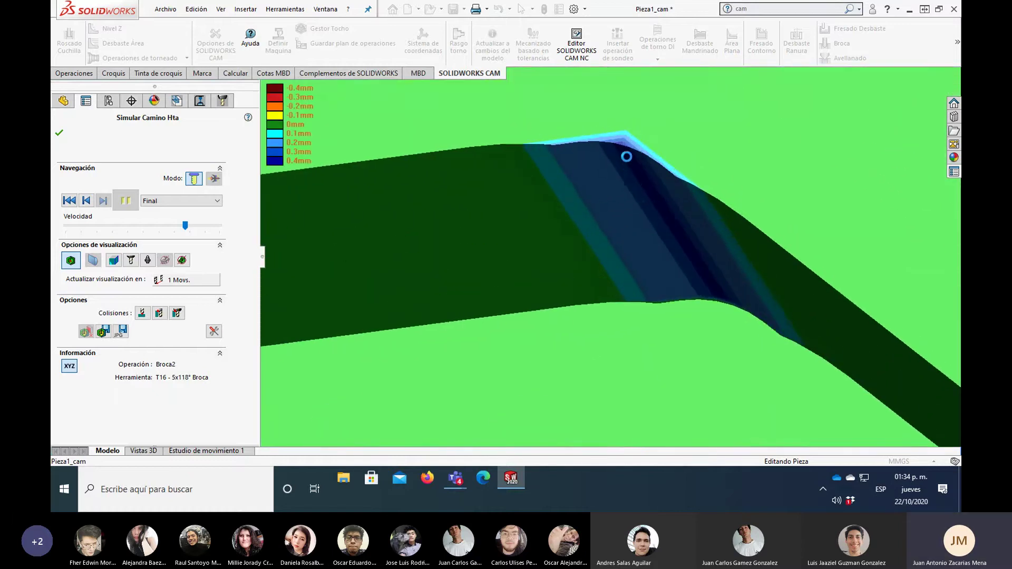
{"action": "scroll", "coordinate": [625, 155], "scroll_direction": "down", "scroll_amount": 2}
{"action": "scroll", "coordinate": [564, 150], "scroll_direction": "down", "scroll_amount": 2}
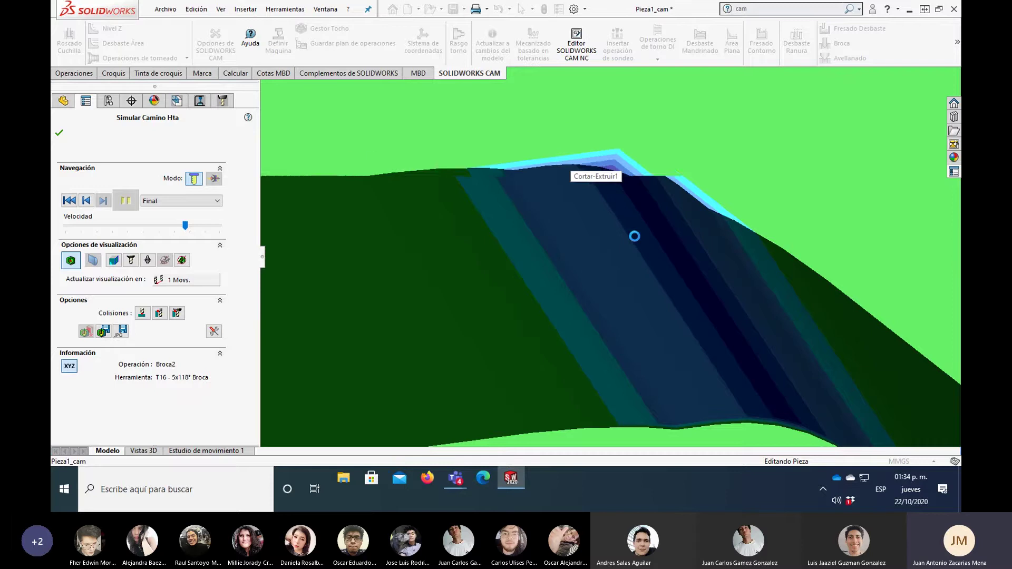
{"action": "scroll", "coordinate": [635, 237], "scroll_direction": "up", "scroll_amount": 2}
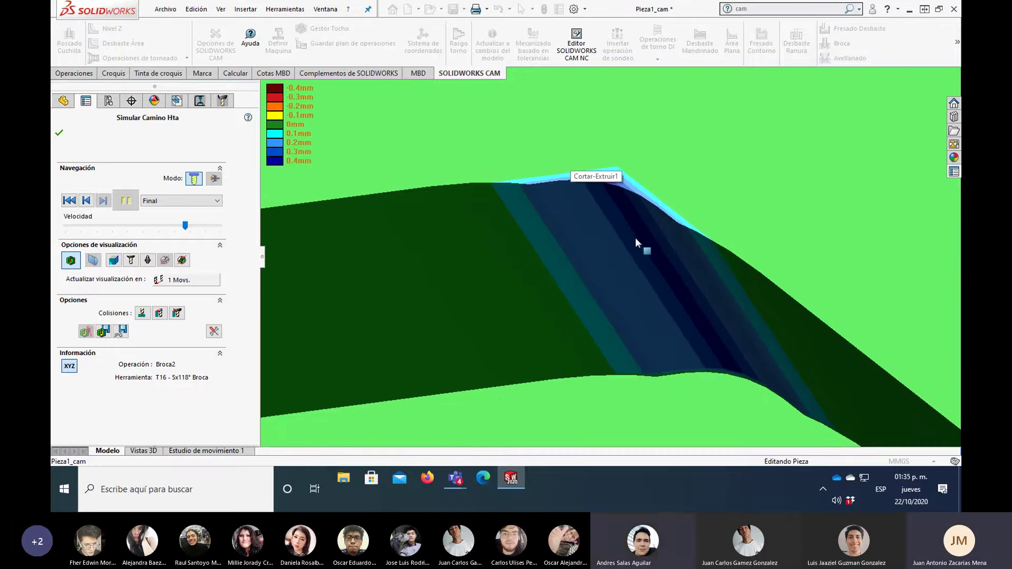
{"action": "scroll", "coordinate": [637, 246], "scroll_direction": "up", "scroll_amount": 2}
{"action": "scroll", "coordinate": [637, 250], "scroll_direction": "up", "scroll_amount": 2}
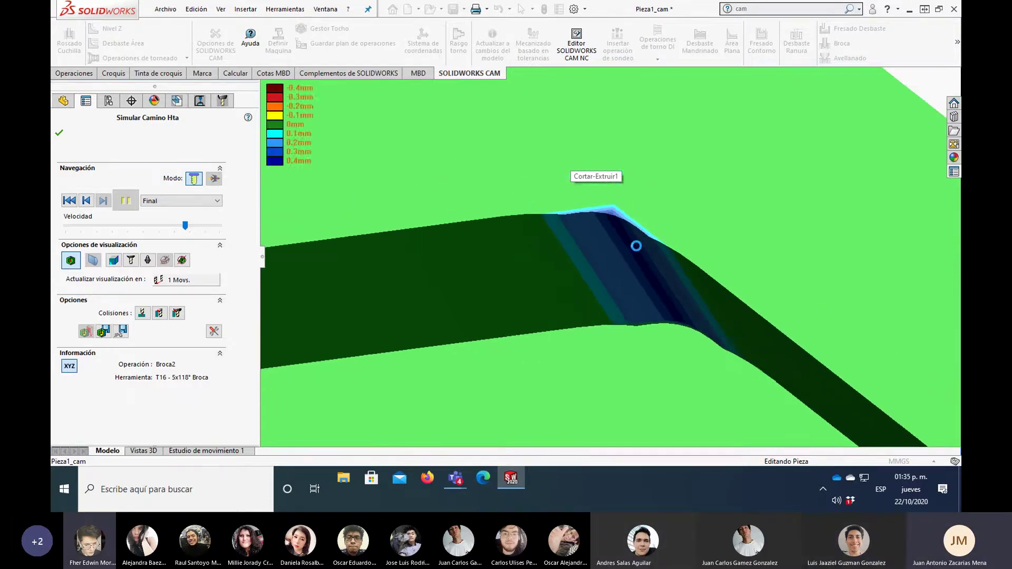
{"action": "scroll", "coordinate": [632, 251], "scroll_direction": "up", "scroll_amount": 2}
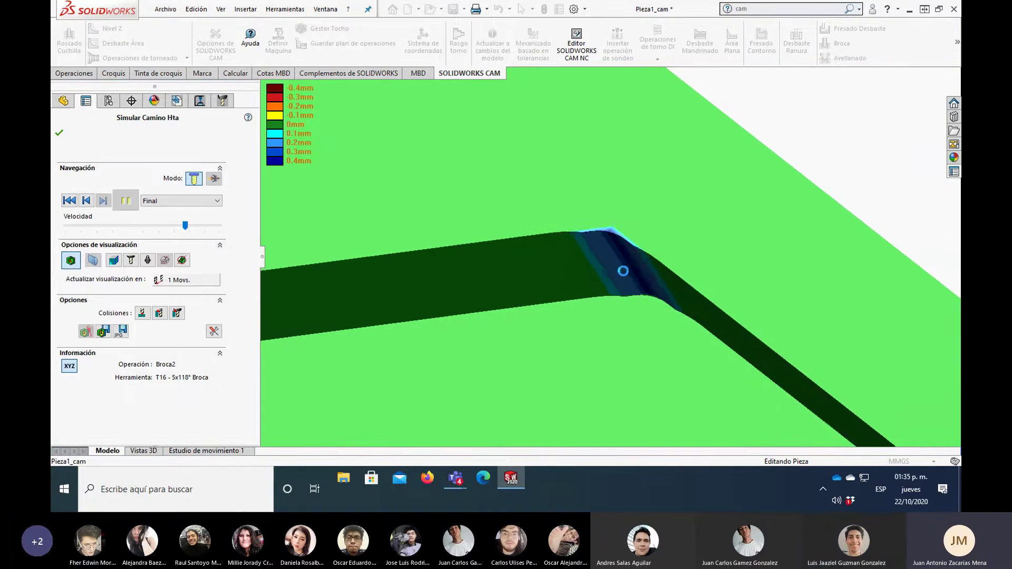
{"action": "scroll", "coordinate": [624, 270], "scroll_direction": "up", "scroll_amount": 2}
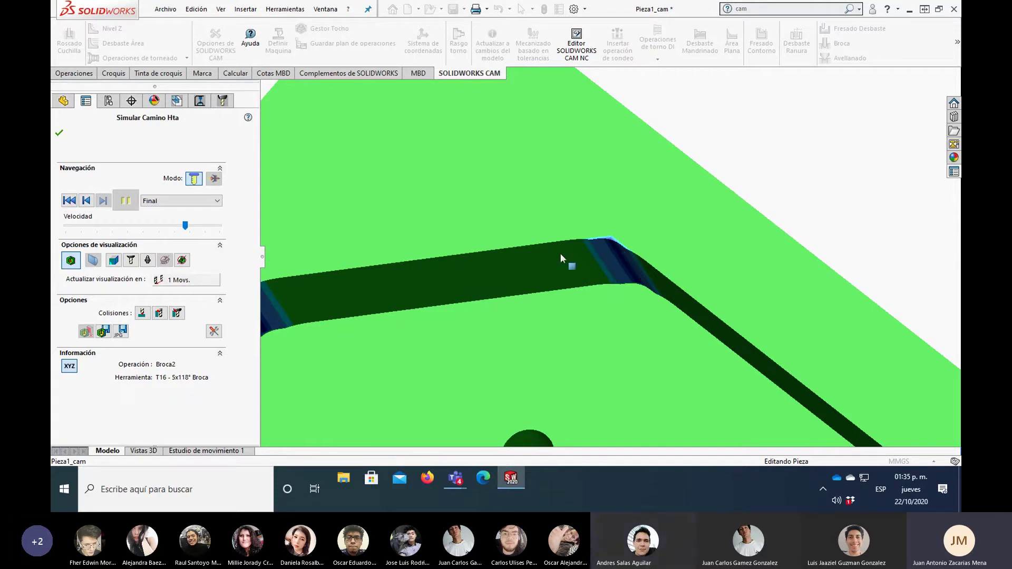
{"action": "scroll", "coordinate": [606, 277], "scroll_direction": "up", "scroll_amount": 3}
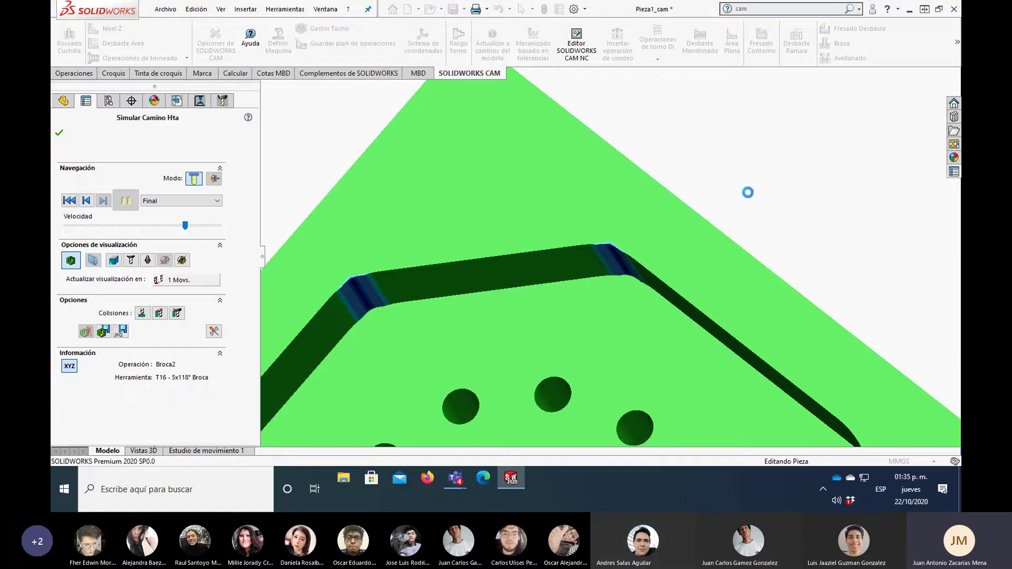
{"action": "scroll", "coordinate": [529, 147], "scroll_direction": "up", "scroll_amount": 3}
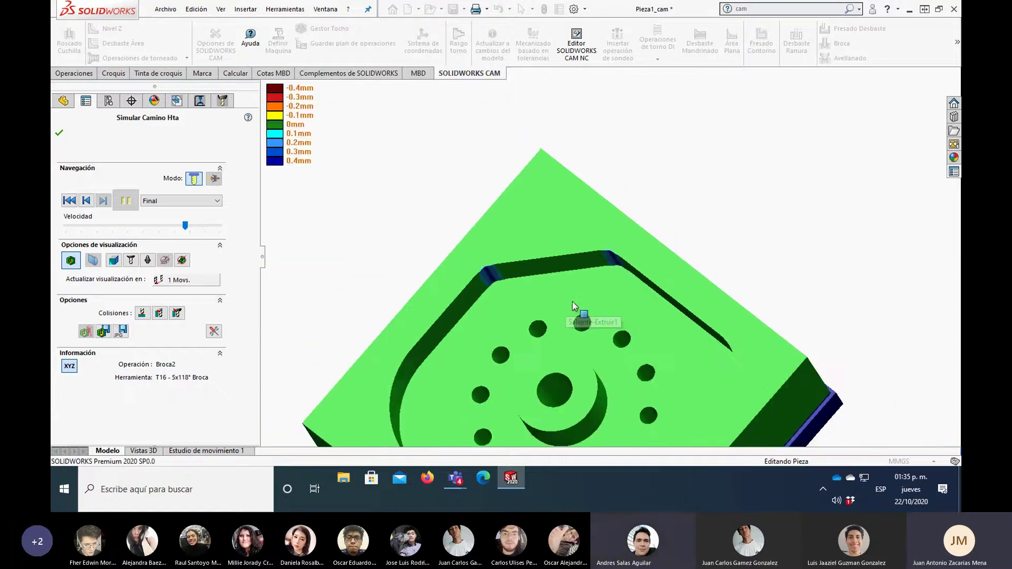
{"action": "scroll", "coordinate": [581, 316], "scroll_direction": "up", "scroll_amount": 3}
{"action": "mouse_move", "coordinate": [576, 305]}
{"action": "middle_mouse_down"}
{"action": "mouse_move", "coordinate": [619, 289]}
{"action": "mouse_move", "coordinate": [641, 350]}
{"action": "middle_mouse_up"}
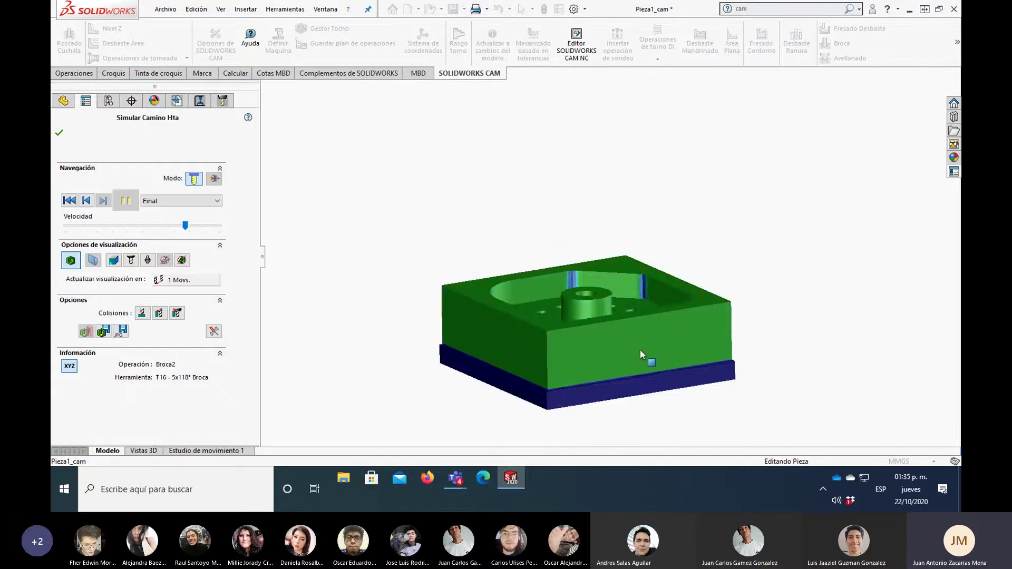
{"action": "scroll", "coordinate": [640, 350], "scroll_direction": "down", "scroll_amount": 2}
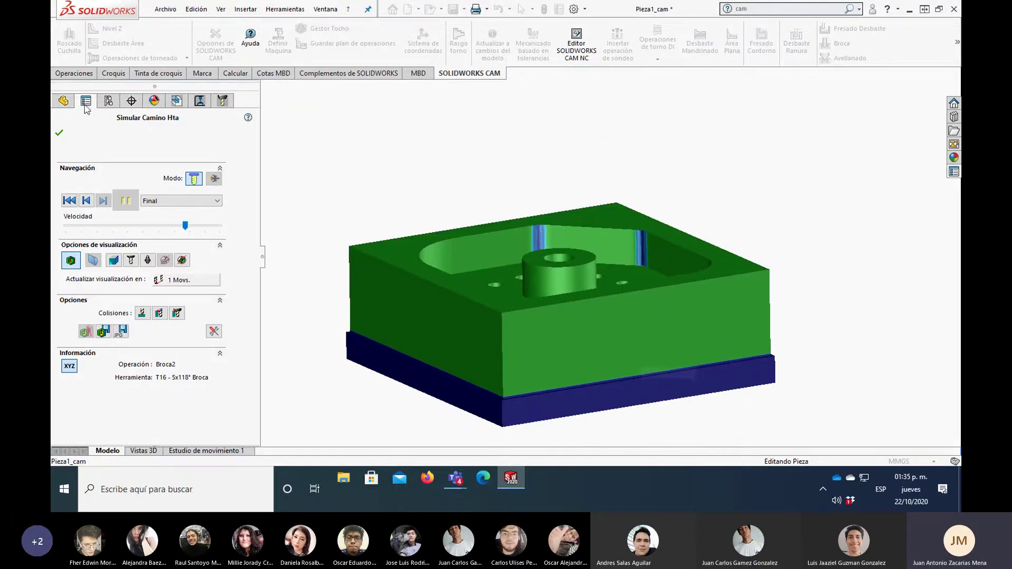
Step: Close the simulation and bring up the Pl. Trabajo1 setup's command list
{"action": "left_click", "coordinate": [59, 133]}
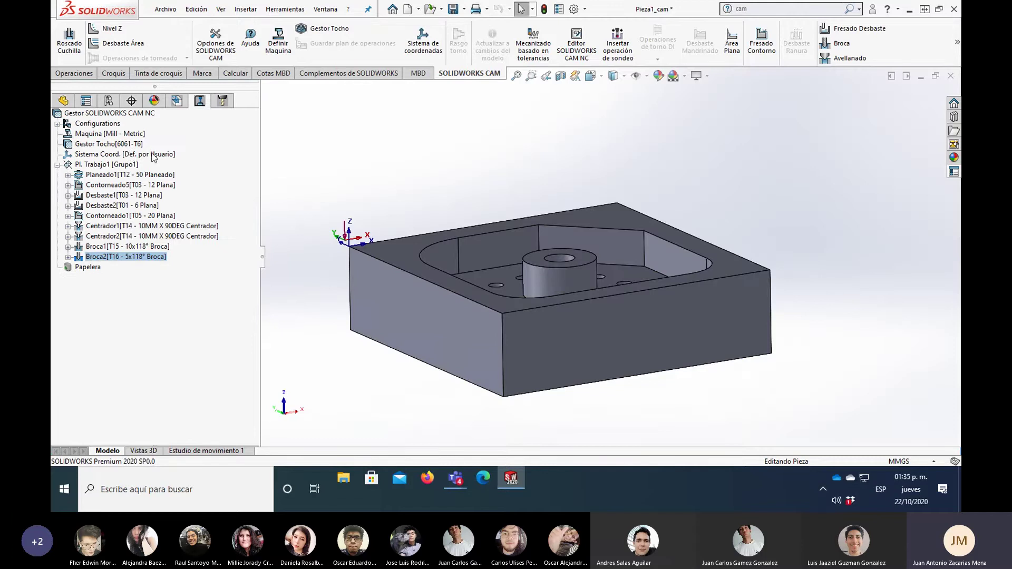
{"action": "left_click", "coordinate": [125, 165]}
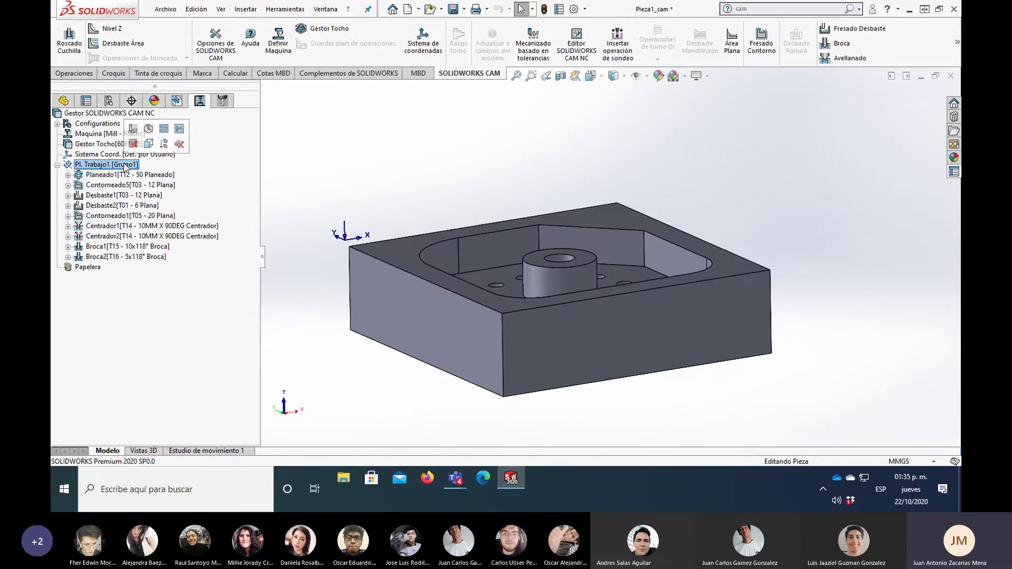
{"action": "right_click", "coordinate": [125, 165]}
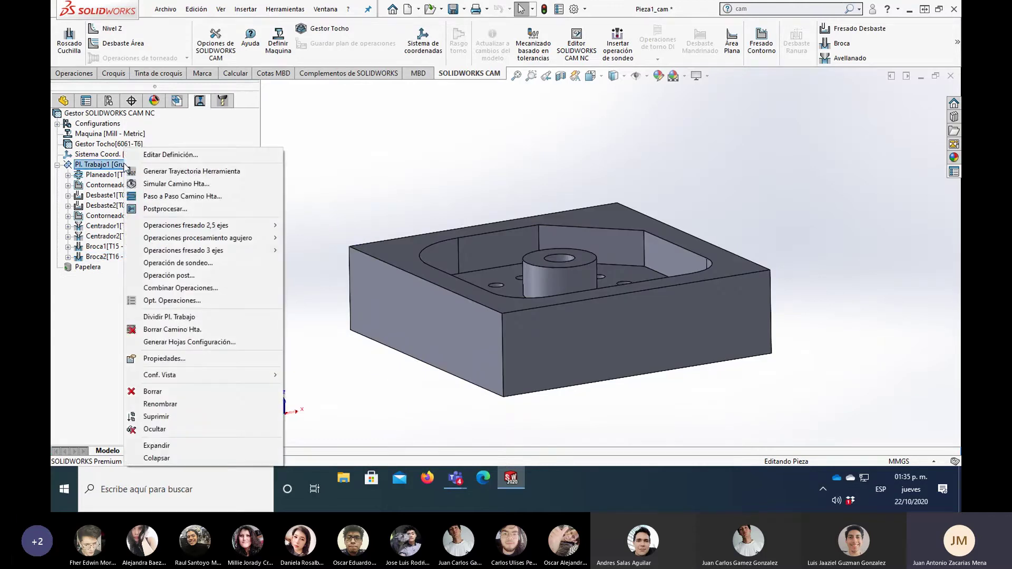
Step: Post-process the setup to a CNC Code (*.cnc) output file based on the name Pieza1_cam
{"action": "left_click", "coordinate": [181, 210]}
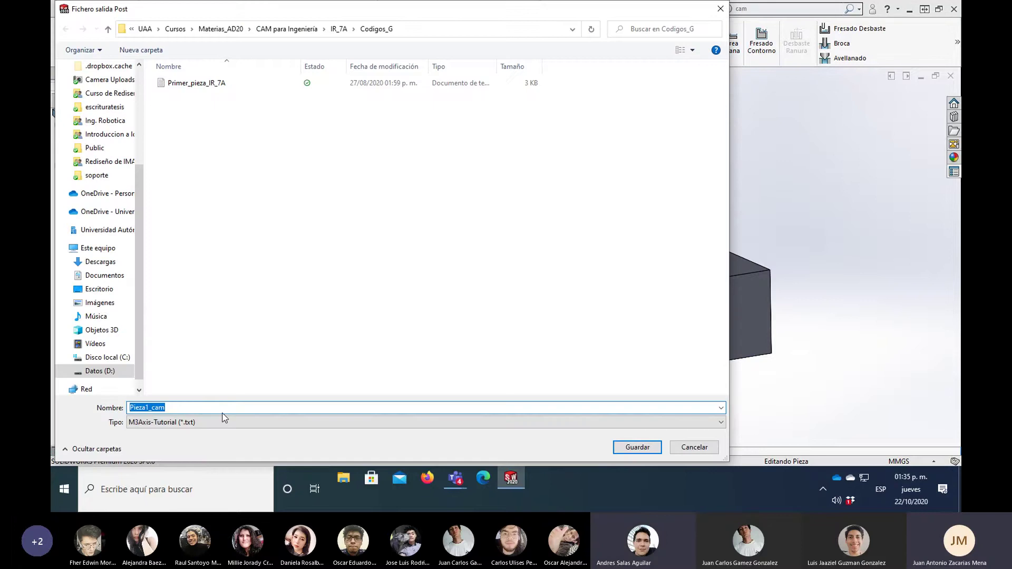
{"action": "left_click", "coordinate": [232, 422]}
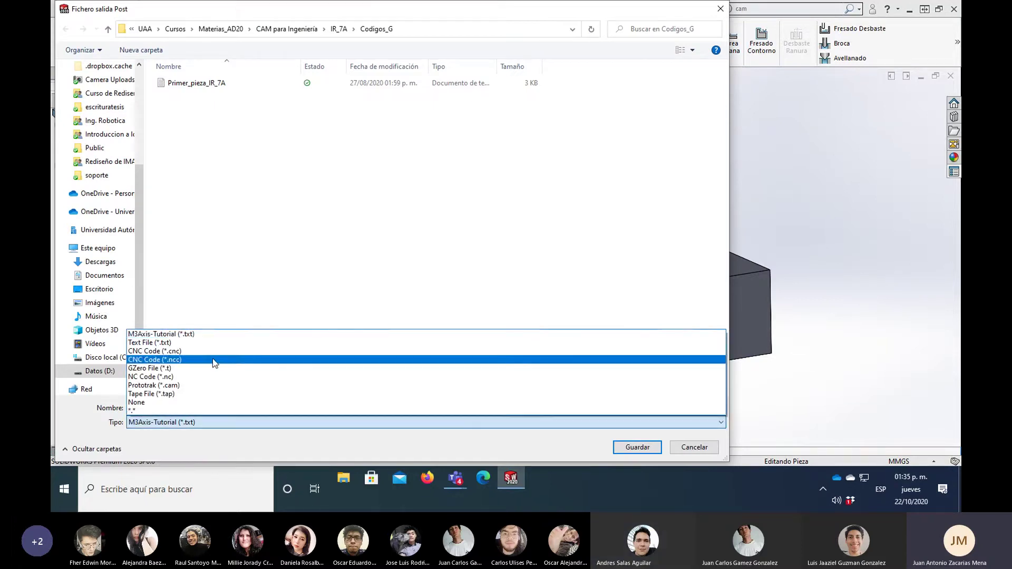
{"action": "left_click", "coordinate": [214, 351]}
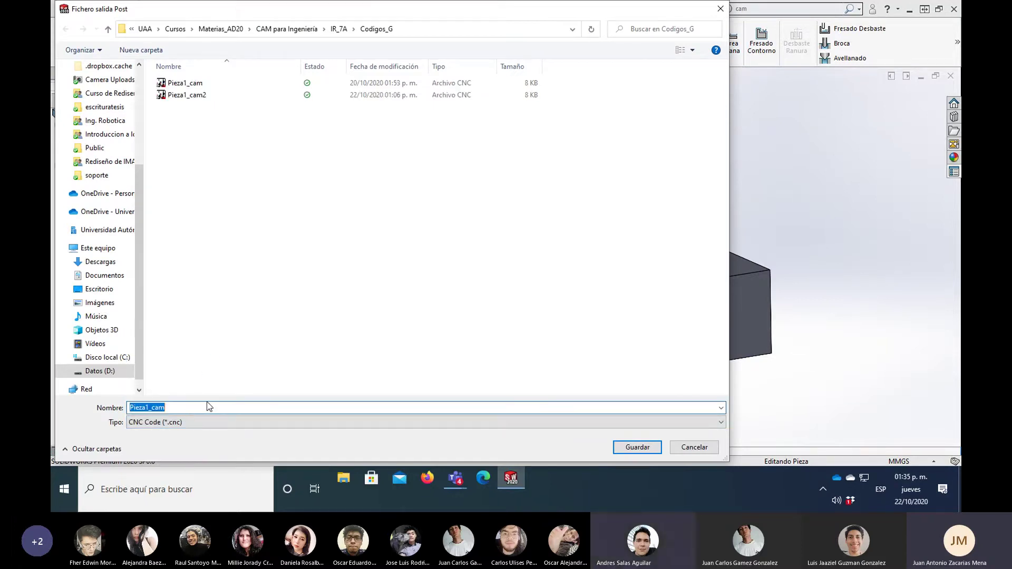
{"action": "left_click", "coordinate": [202, 407]}
Step: Save the output in Codigos_G and enable opening the G-code in the CAM NC Editor
{"action": "left_click", "coordinate": [632, 447]}
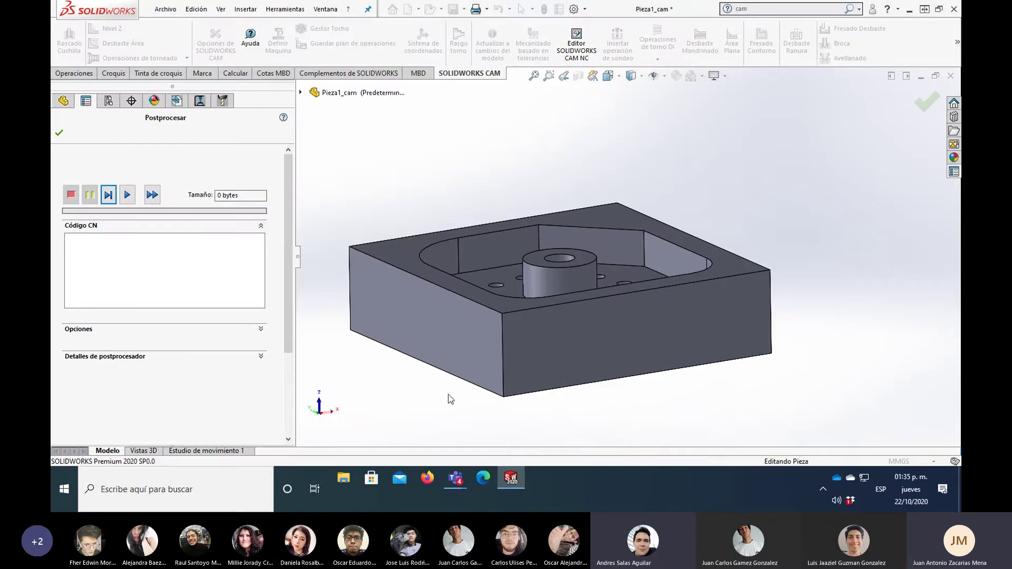
{"action": "scroll", "coordinate": [104, 265], "scroll_direction": "down", "scroll_amount": 3}
{"action": "scroll", "coordinate": [206, 301], "scroll_direction": "up", "scroll_amount": 3}
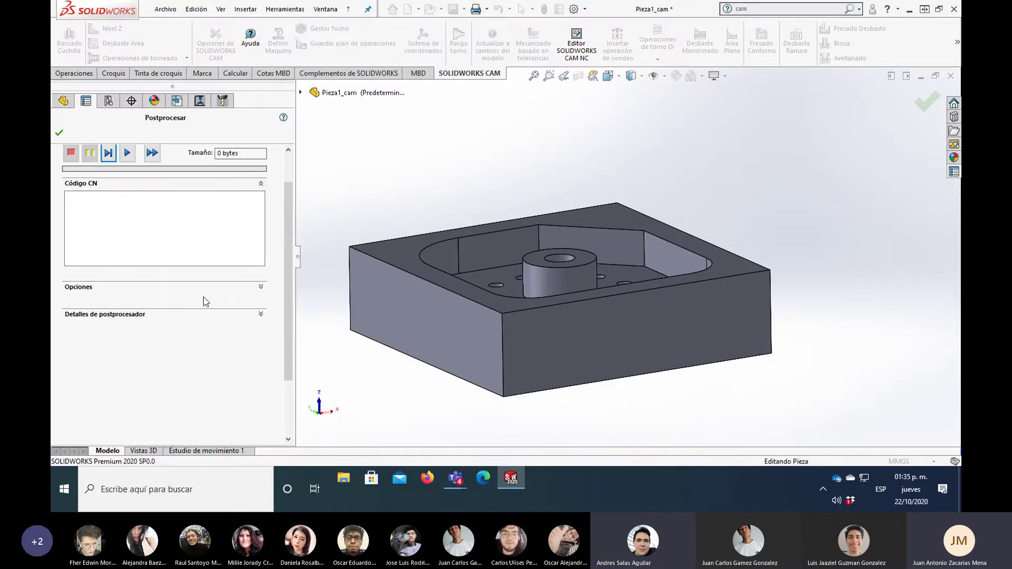
{"action": "left_click", "coordinate": [262, 287]}
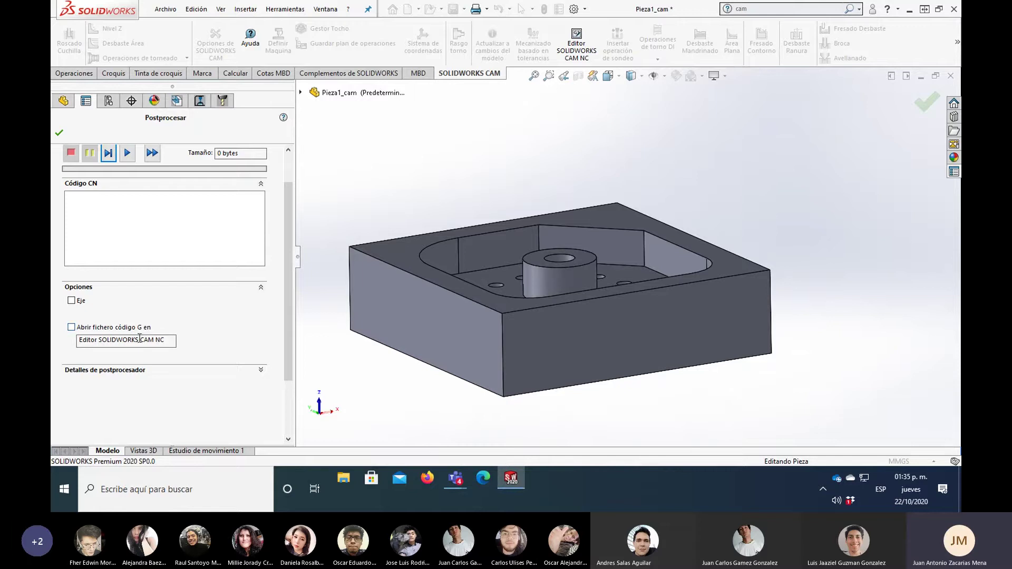
{"action": "left_click", "coordinate": [72, 327]}
Step: Generate the 9.81 KB NC program and open Pieza1_cam3.cnc in the NC Editor
{"action": "scroll", "coordinate": [143, 169], "scroll_direction": "up", "scroll_amount": 2}
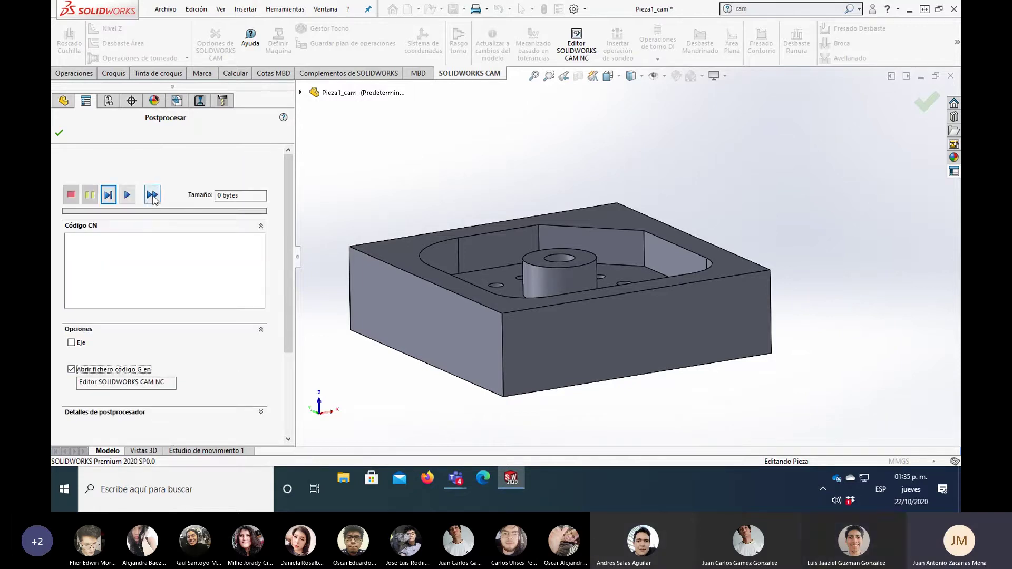
{"action": "left_click", "coordinate": [153, 196]}
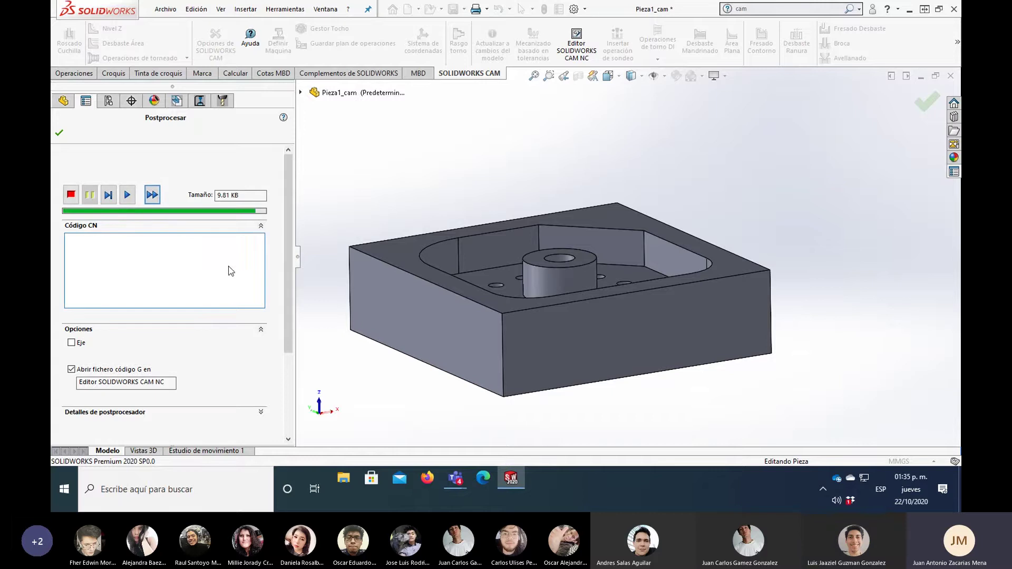
{"action": "left_click", "coordinate": [190, 270]}
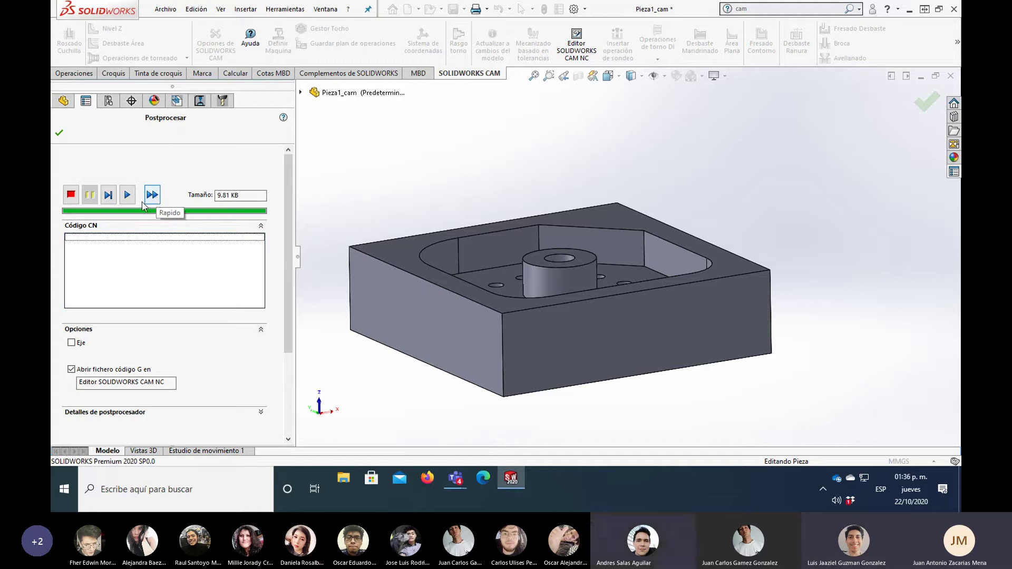
{"action": "left_click", "coordinate": [128, 195]}
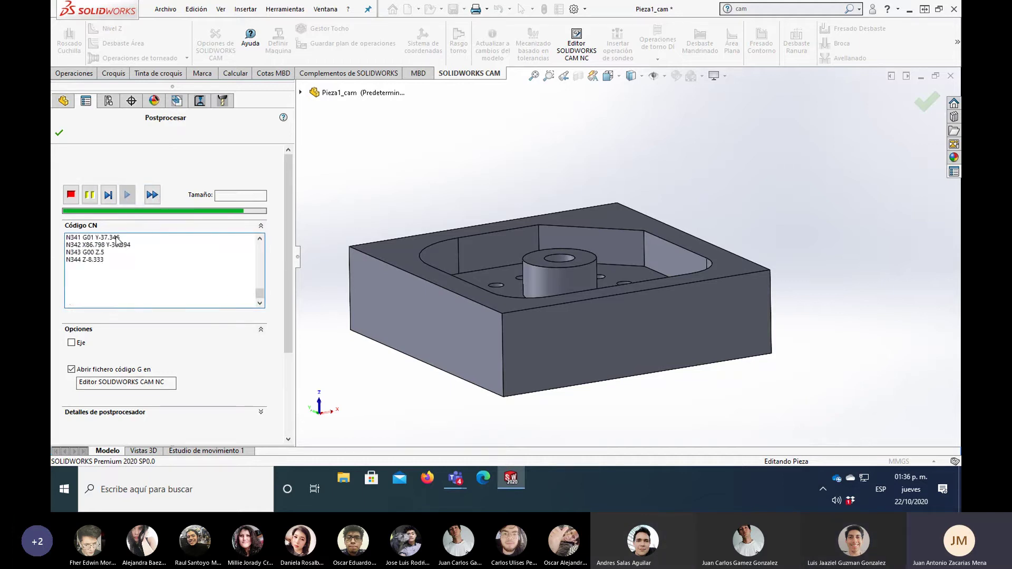
{"action": "left_click_drag", "start_coordinate": [257, 286], "coordinate": [259, 245]}
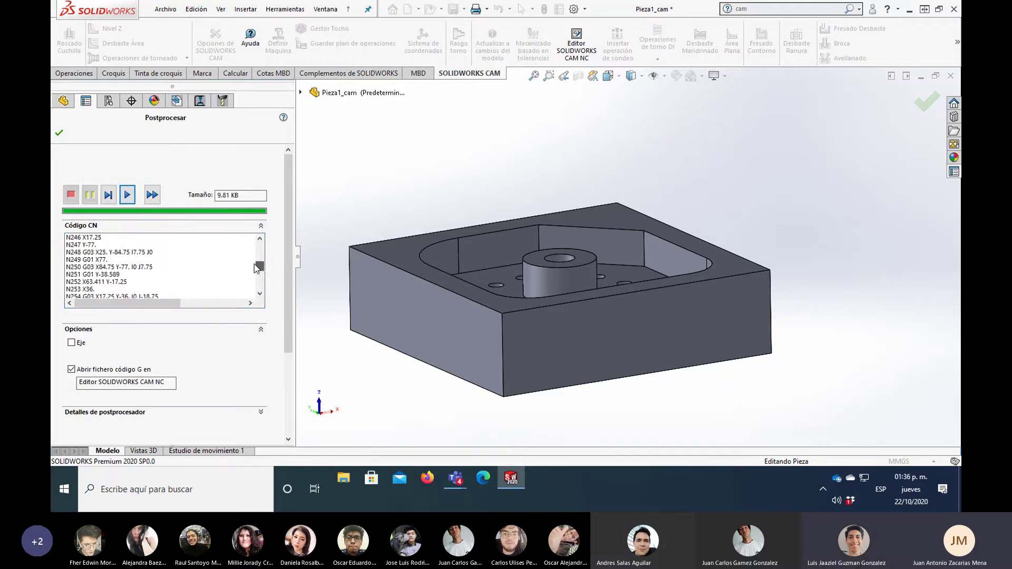
{"action": "left_click", "coordinate": [59, 133]}
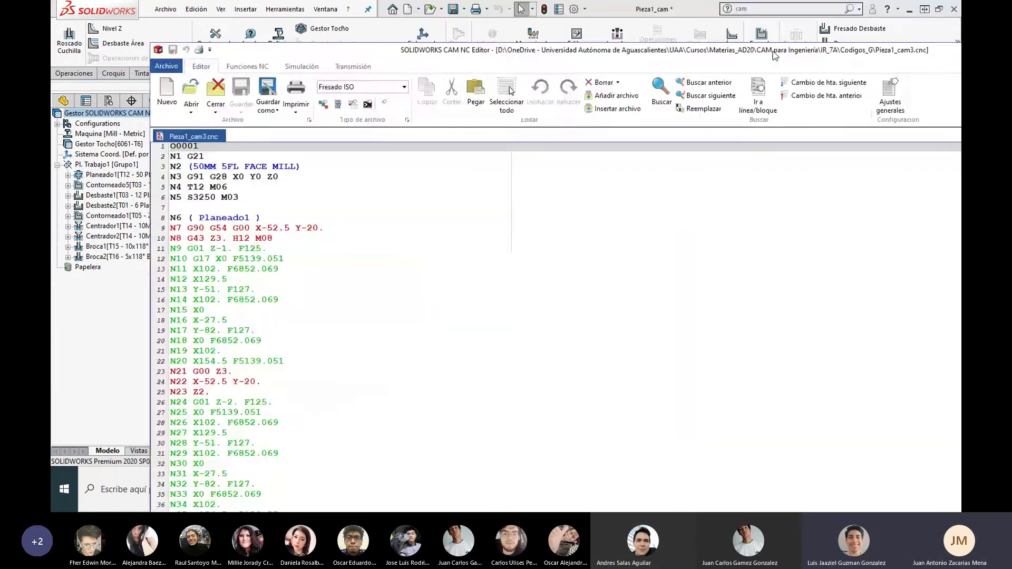
Step: Maximize the NC Editor and scroll through the Pieza1_cam3.cnc program
{"action": "double_click", "coordinate": [775, 53]}
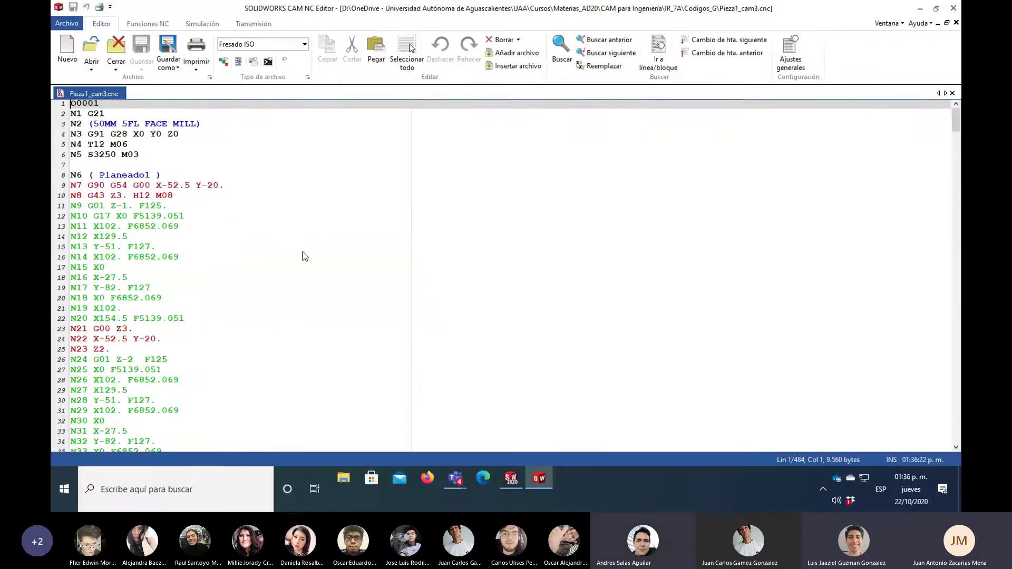
{"action": "scroll", "coordinate": [273, 251], "scroll_direction": "down", "scroll_amount": 3}
{"action": "scroll", "coordinate": [273, 251], "scroll_direction": "up", "scroll_amount": 3}
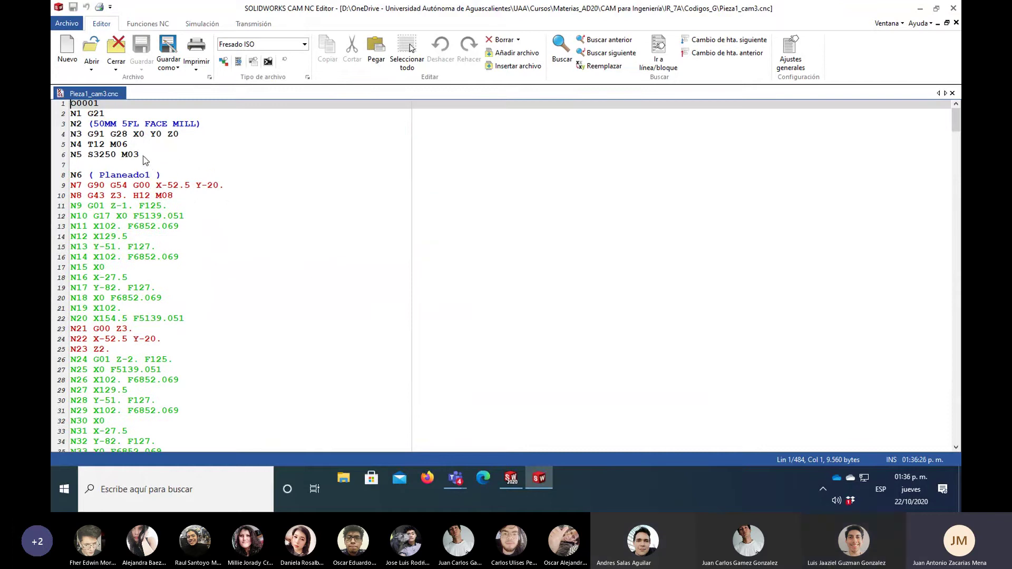
{"action": "scroll", "coordinate": [148, 211], "scroll_direction": "down", "scroll_amount": 2}
{"action": "scroll", "coordinate": [148, 211], "scroll_direction": "down", "scroll_amount": 2}
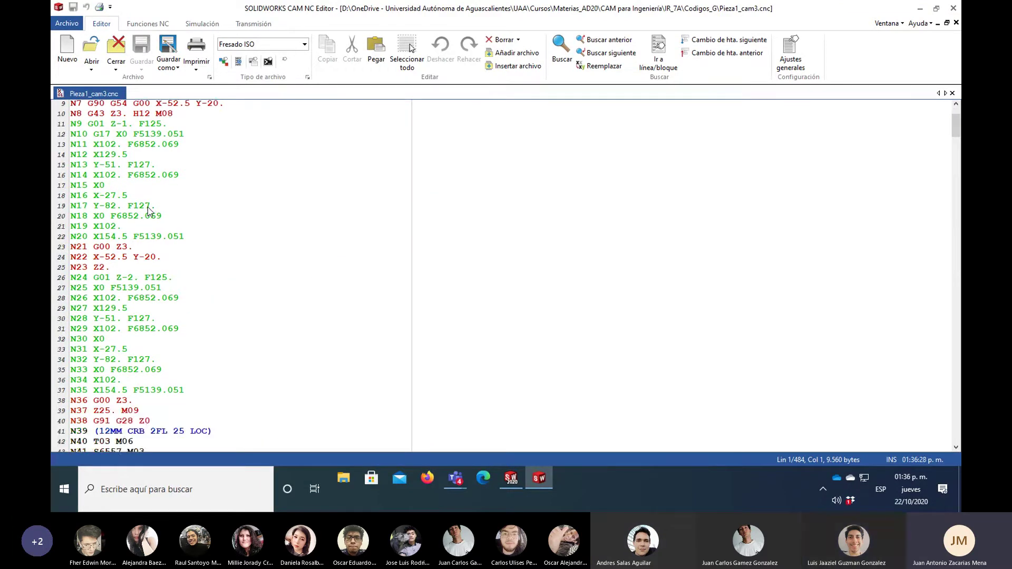
{"action": "scroll", "coordinate": [150, 211], "scroll_direction": "up", "scroll_amount": 3}
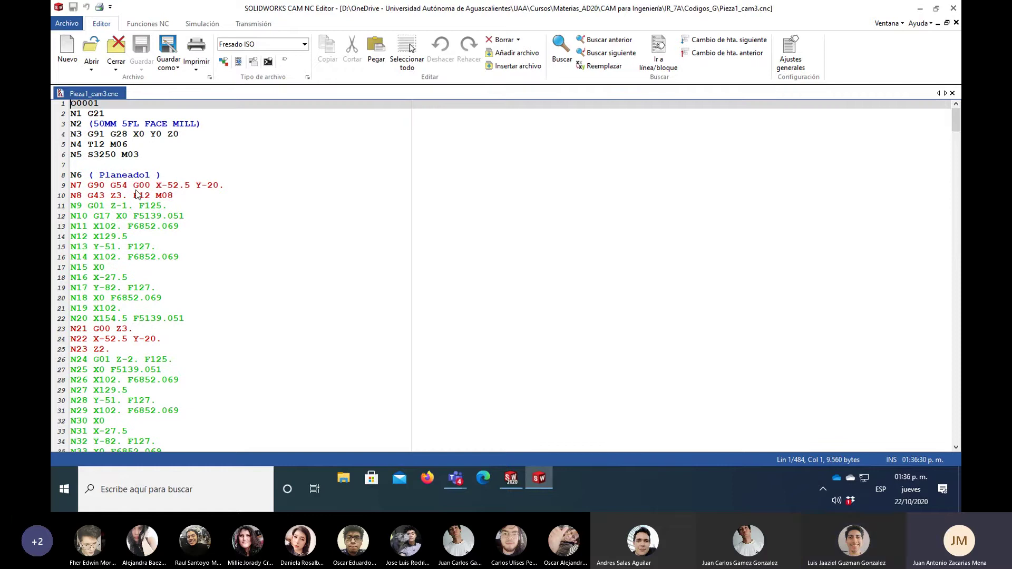
{"action": "scroll", "coordinate": [142, 174], "scroll_direction": "down", "scroll_amount": 6}
{"action": "scroll", "coordinate": [142, 177], "scroll_direction": "up", "scroll_amount": 5}
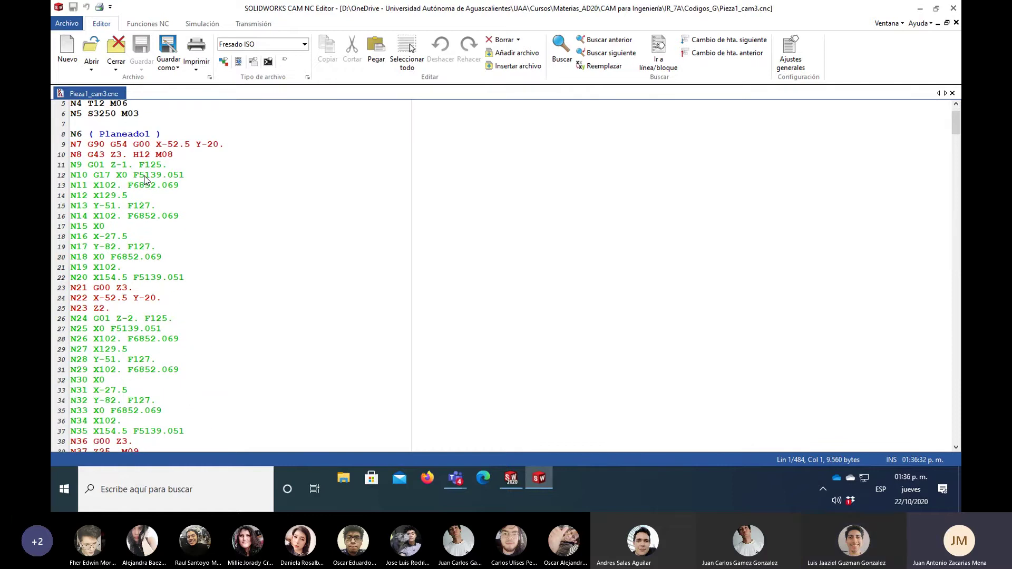
{"action": "scroll", "coordinate": [145, 180], "scroll_direction": "up", "scroll_amount": 2}
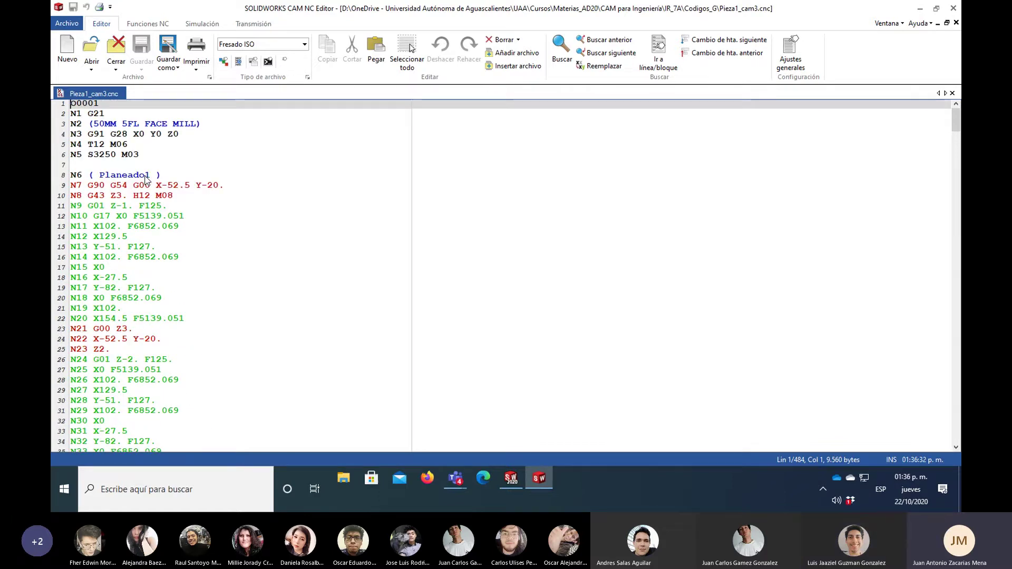
Step: Review the Planeado1 and N42 Contorneado5 header lines, then close the NC Editor
{"action": "left_click", "coordinate": [184, 210]}
{"action": "left_click", "coordinate": [155, 163]}
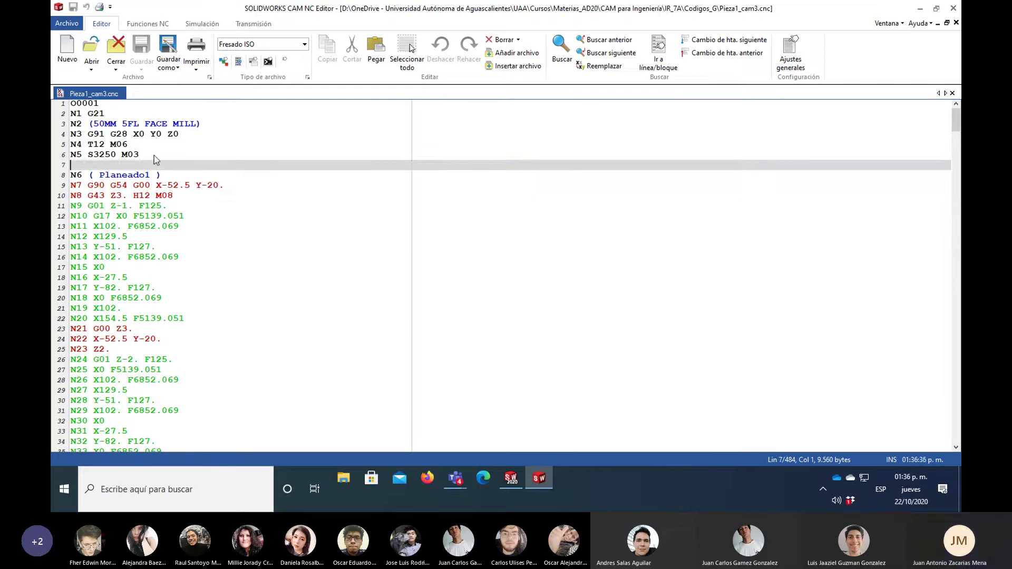
{"action": "key", "text": "Left"}
{"action": "key", "text": "Left"}
{"action": "key", "text": "Left"}
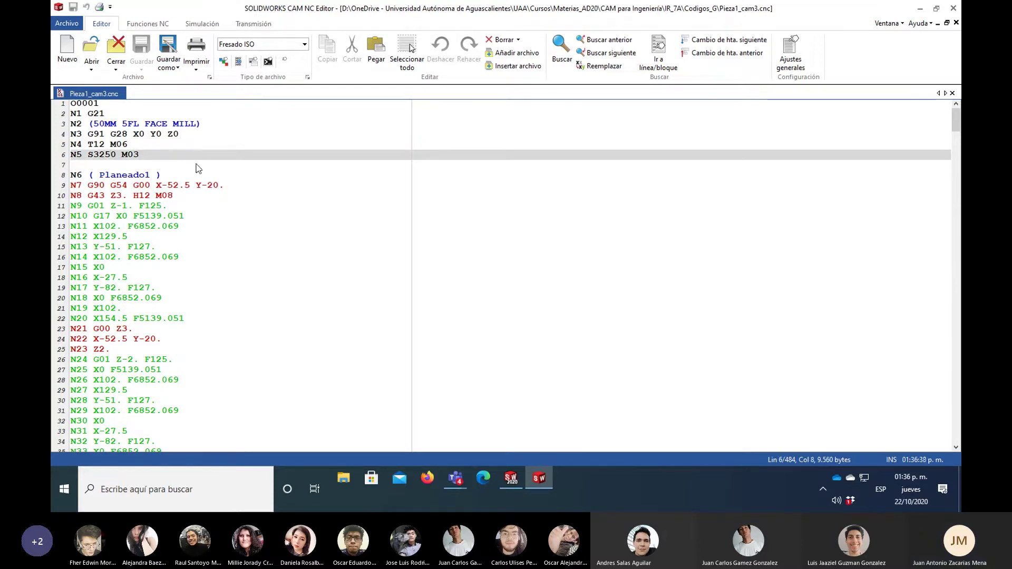
{"action": "left_click_drag", "start_coordinate": [163, 175], "coordinate": [80, 178]}
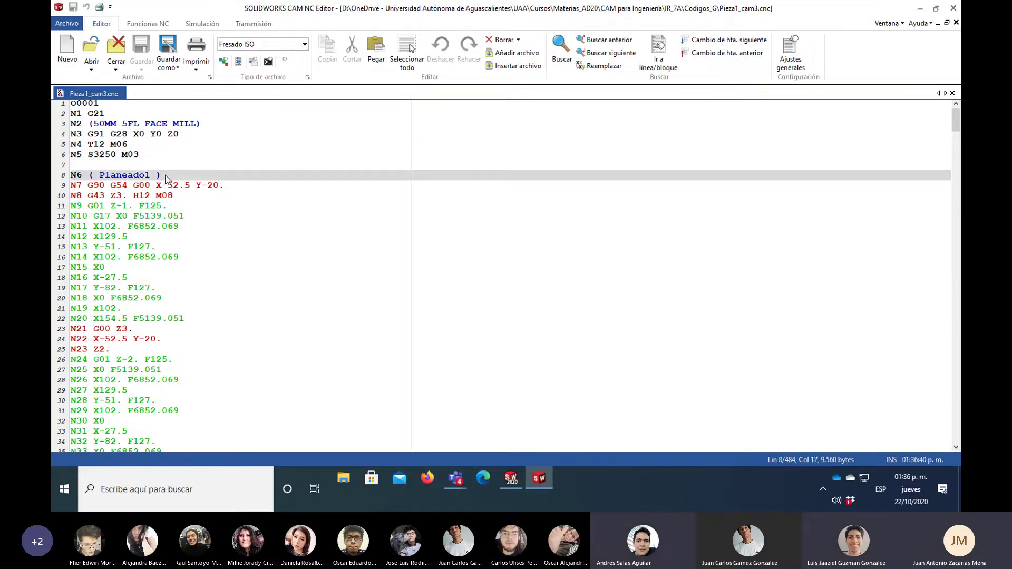
{"action": "scroll", "coordinate": [242, 299], "scroll_direction": "down", "scroll_amount": 3}
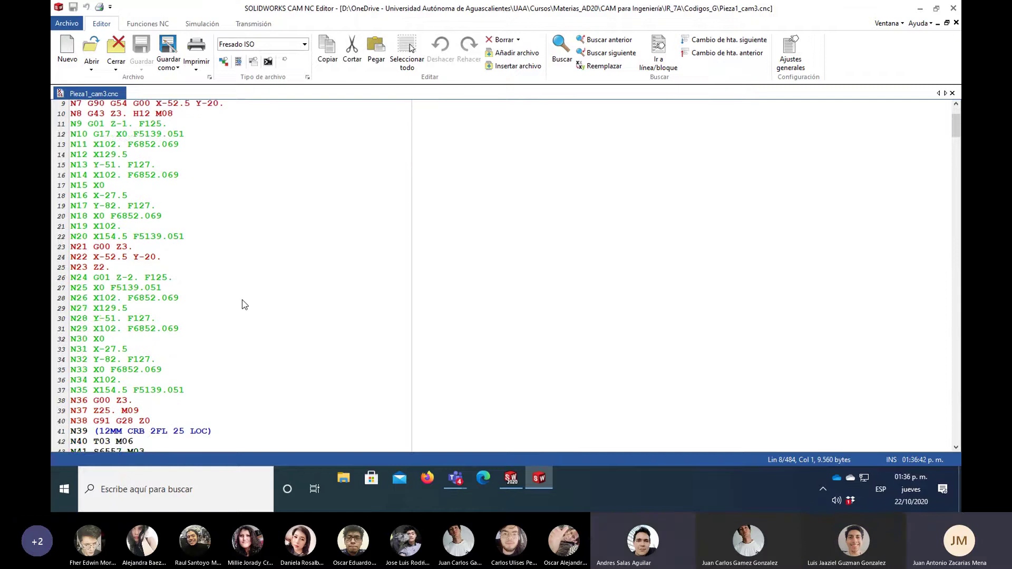
{"action": "scroll", "coordinate": [242, 299], "scroll_direction": "down", "scroll_amount": 3}
{"action": "scroll", "coordinate": [163, 389], "scroll_direction": "down", "scroll_amount": 1}
{"action": "left_click", "coordinate": [184, 351]}
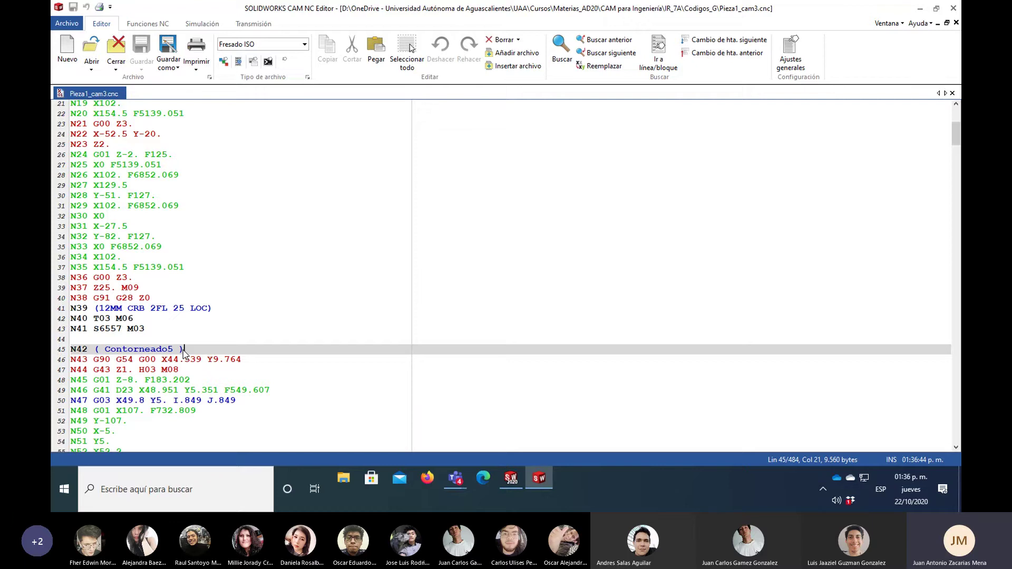
{"action": "key", "text": "alt+F4"}
{"action": "middle_click_drag", "start_coordinate": [500, 295], "coordinate": [564, 273]}
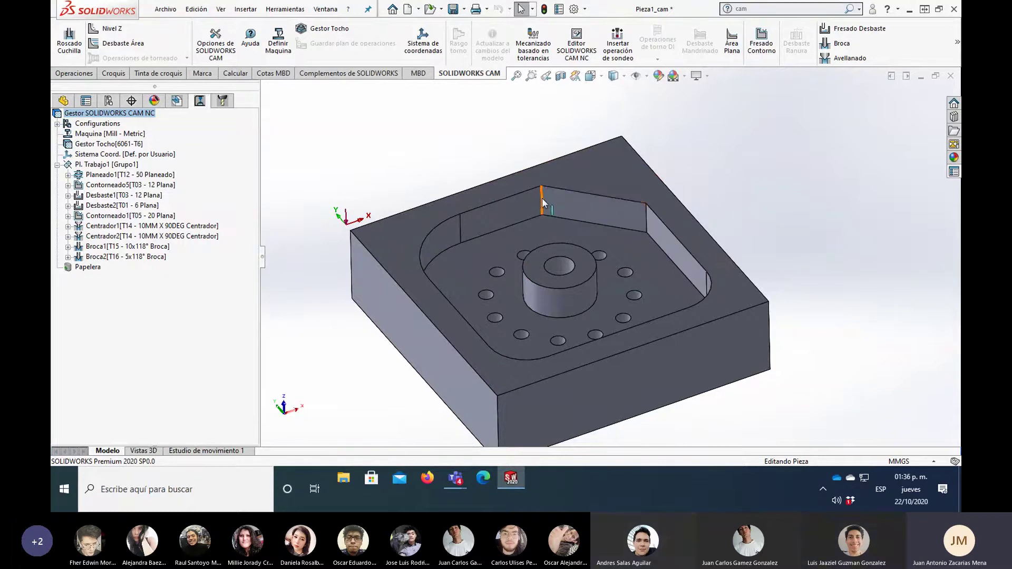
Step: Select Contorneado1, then Desbaste2, to display Desbaste2's 6 mm end-mill toolpath on the part
{"action": "middle_click_drag", "start_coordinate": [540, 182], "coordinate": [544, 197]}
{"action": "scroll", "coordinate": [543, 196], "scroll_direction": "down", "scroll_amount": 3}
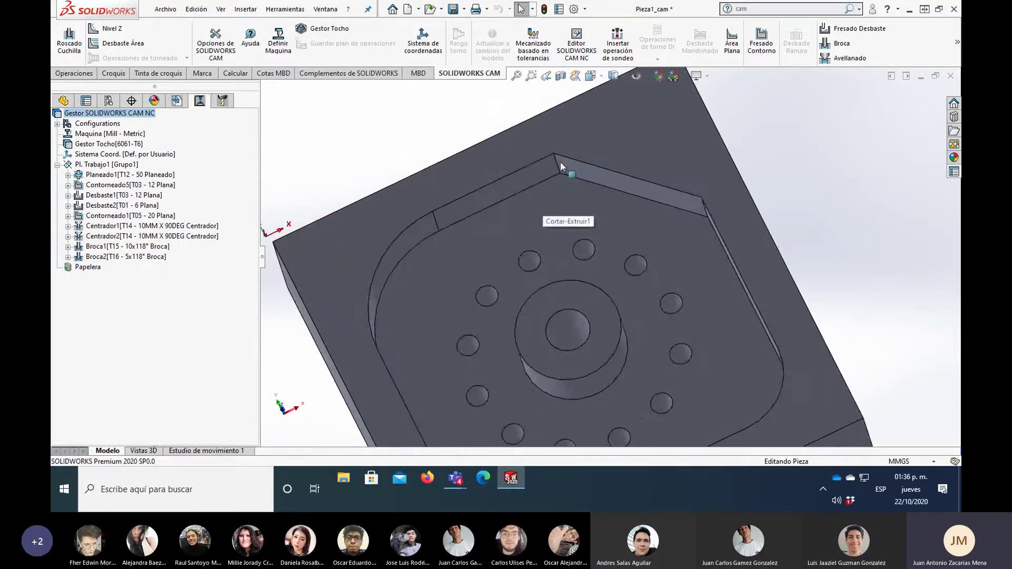
{"action": "scroll", "coordinate": [469, 207], "scroll_direction": "up", "scroll_amount": 5}
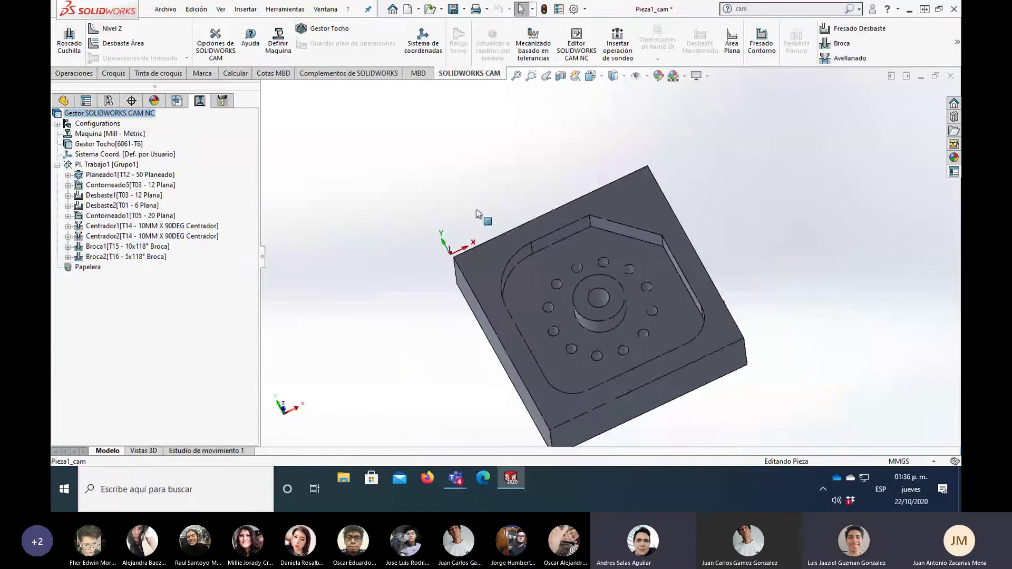
{"action": "left_click", "coordinate": [121, 216]}
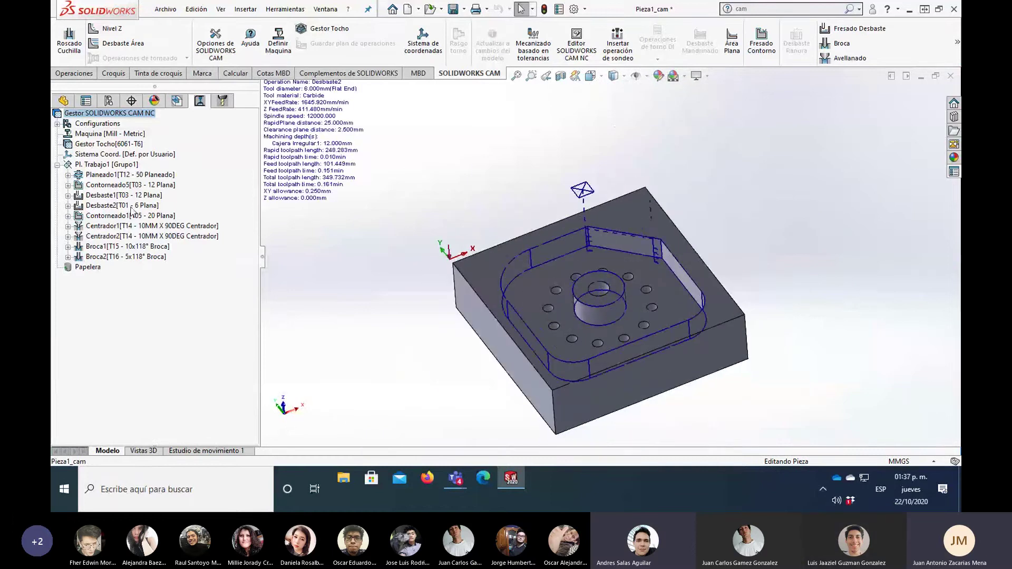
{"action": "left_click", "coordinate": [119, 216]}
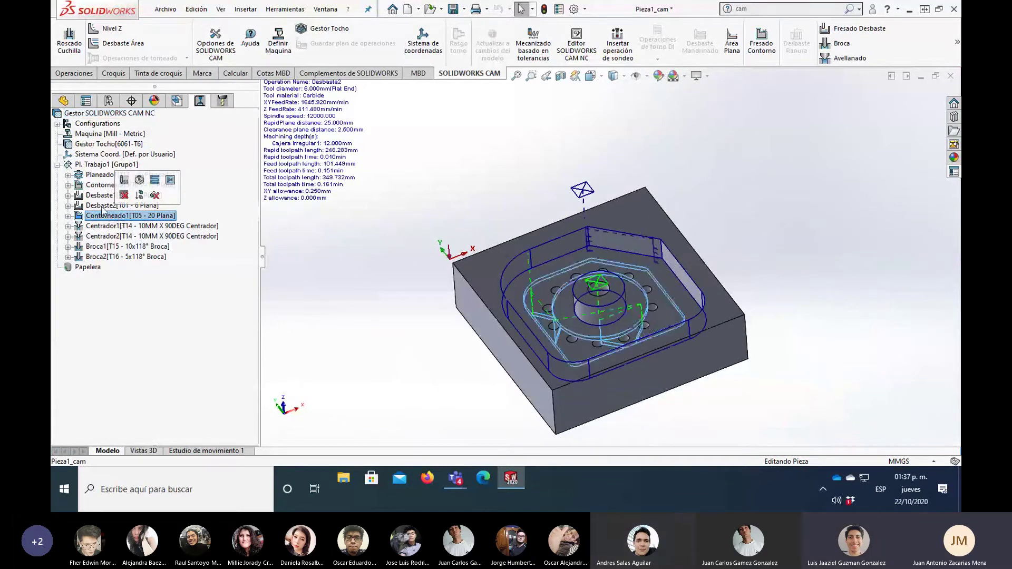
{"action": "left_click", "coordinate": [104, 207]}
{"action": "mouse_move", "coordinate": [130, 215]}
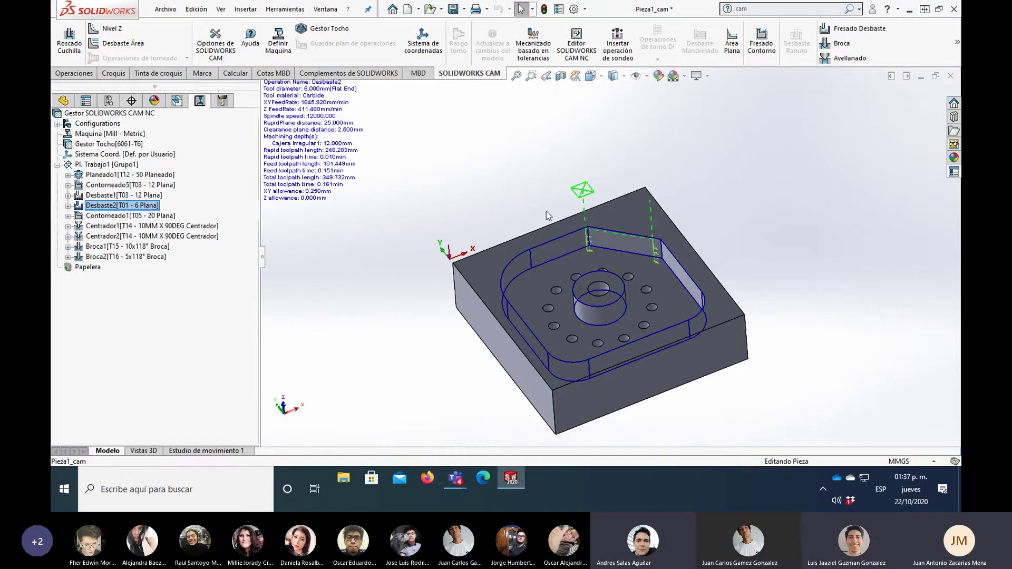
{"action": "middle_click_drag", "start_coordinate": [546, 211], "coordinate": [590, 242]}
{"action": "scroll", "coordinate": [602, 252], "scroll_direction": "down", "scroll_amount": 4}
{"action": "scroll", "coordinate": [602, 252], "scroll_direction": "down", "scroll_amount": 2}
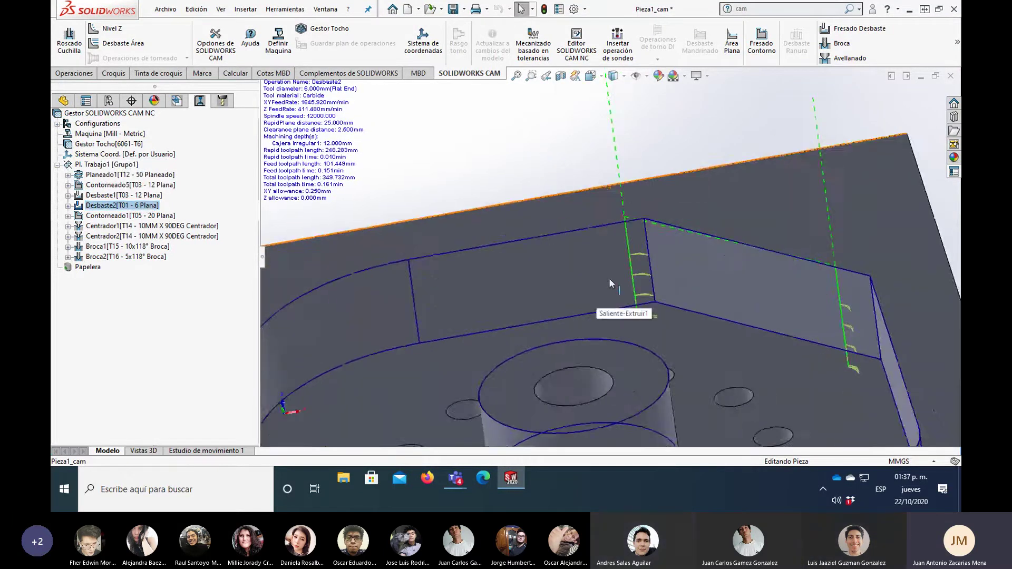
{"action": "scroll", "coordinate": [609, 277], "scroll_direction": "down", "scroll_amount": 2}
{"action": "scroll", "coordinate": [639, 288], "scroll_direction": "down", "scroll_amount": 2}
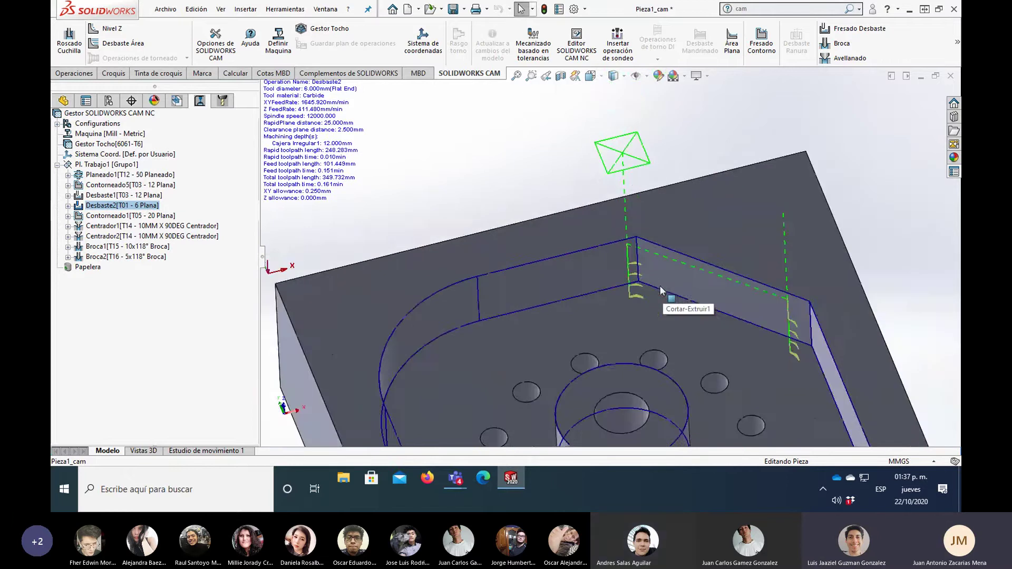
{"action": "scroll", "coordinate": [594, 318], "scroll_direction": "up", "scroll_amount": 3}
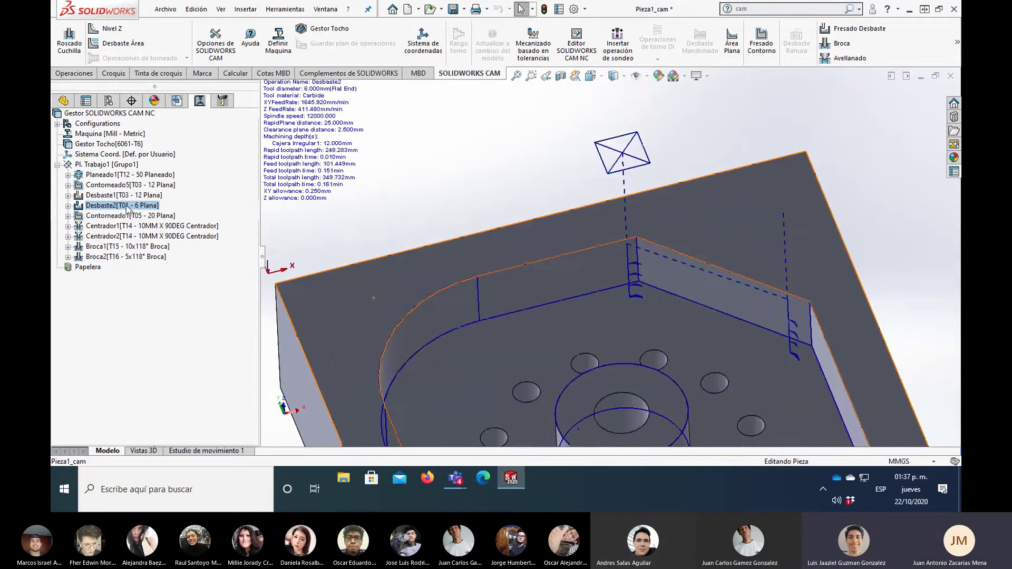
Step: Start a Paso a Paso playback of Desbaste2, close it, and reselect the operation
{"action": "right_click", "coordinate": [103, 209]}
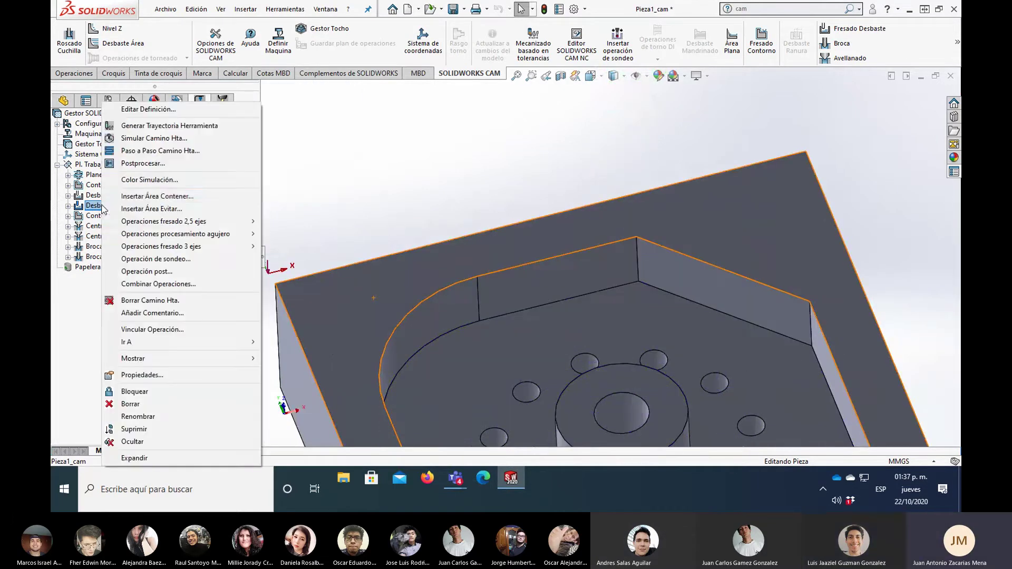
{"action": "left_click", "coordinate": [172, 152]}
{"action": "mouse_move", "coordinate": [391, 271]}
{"action": "middle_mouse_down"}
{"action": "mouse_move", "coordinate": [529, 254]}
{"action": "mouse_move", "coordinate": [659, 196]}
{"action": "middle_mouse_up"}
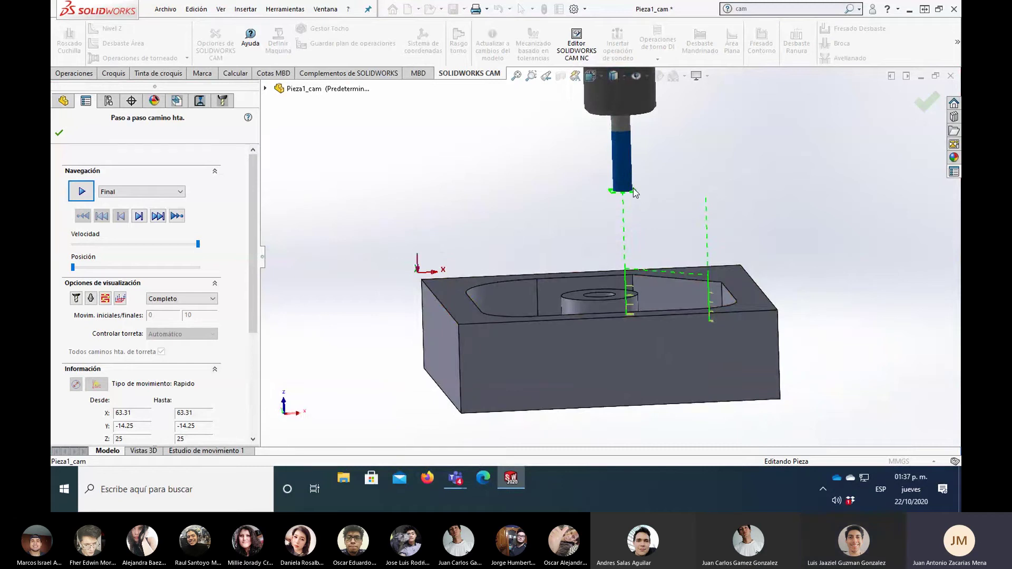
{"action": "scroll", "coordinate": [662, 179], "scroll_direction": "down", "scroll_amount": 2}
{"action": "scroll", "coordinate": [661, 181], "scroll_direction": "down", "scroll_amount": 2}
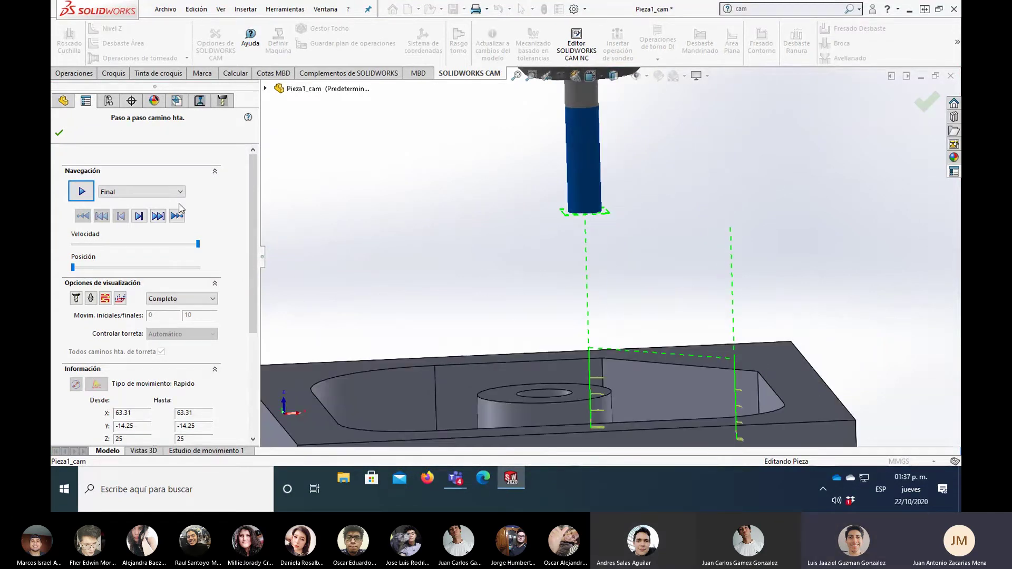
{"action": "left_click", "coordinate": [59, 132]}
{"action": "mouse_move", "coordinate": [121, 206]}
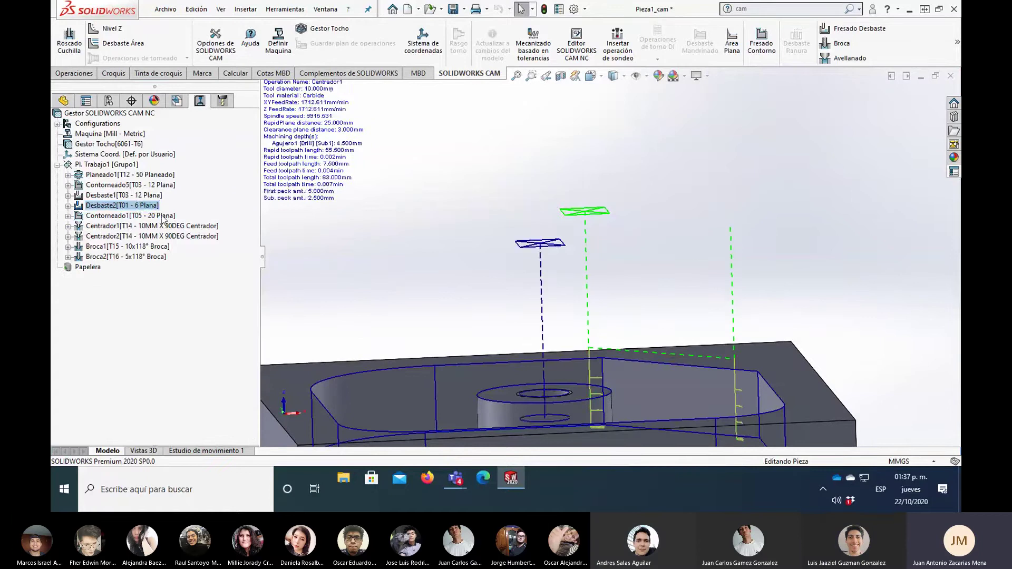
{"action": "left_click", "coordinate": [120, 205]}
{"action": "mouse_move", "coordinate": [596, 385]}
{"action": "middle_mouse_down"}
{"action": "mouse_move", "coordinate": [617, 368]}
{"action": "mouse_move", "coordinate": [611, 332]}
{"action": "middle_mouse_up"}
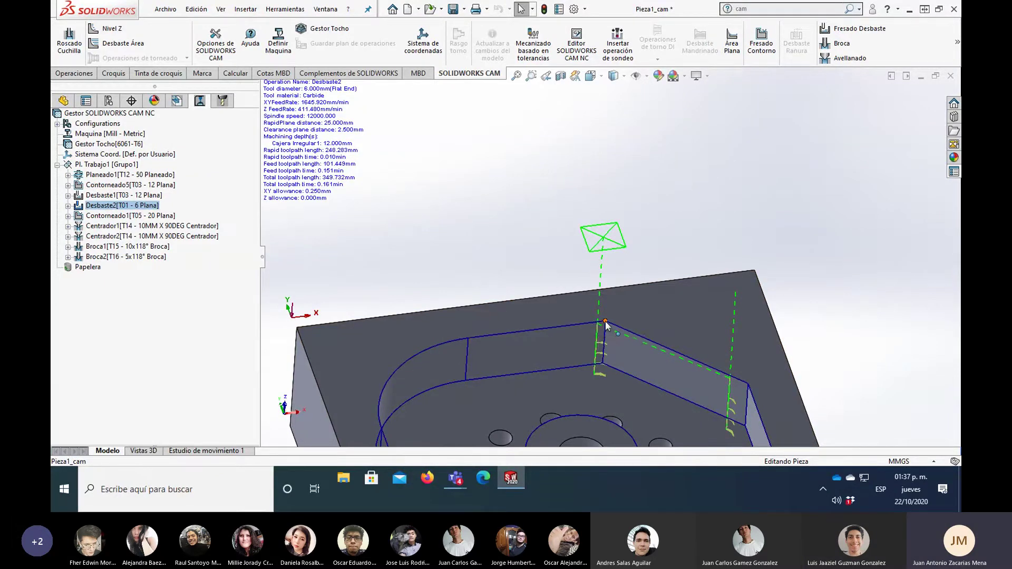
{"action": "scroll", "coordinate": [606, 331], "scroll_direction": "down", "scroll_amount": 2}
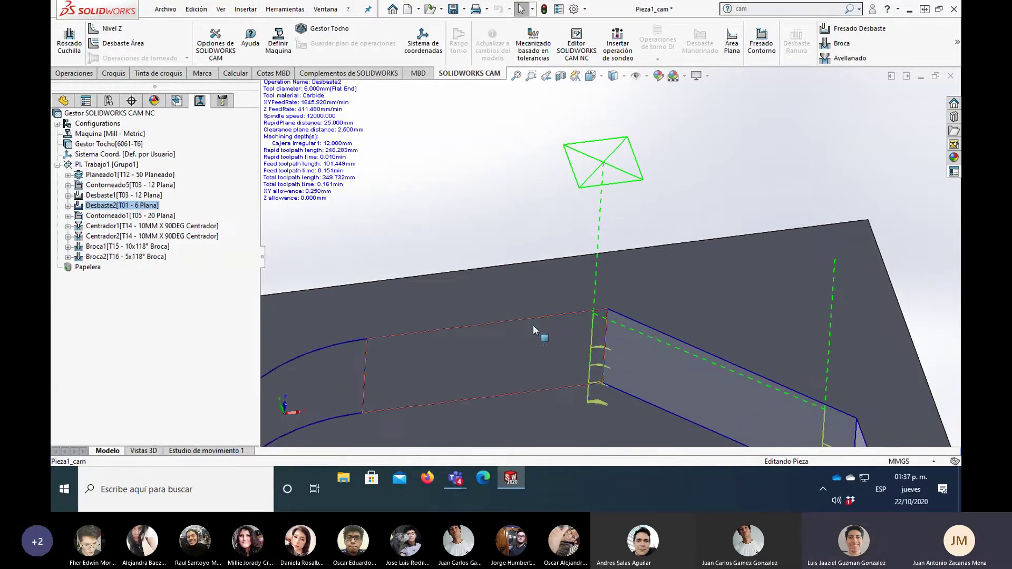
{"action": "left_click", "coordinate": [138, 207]}
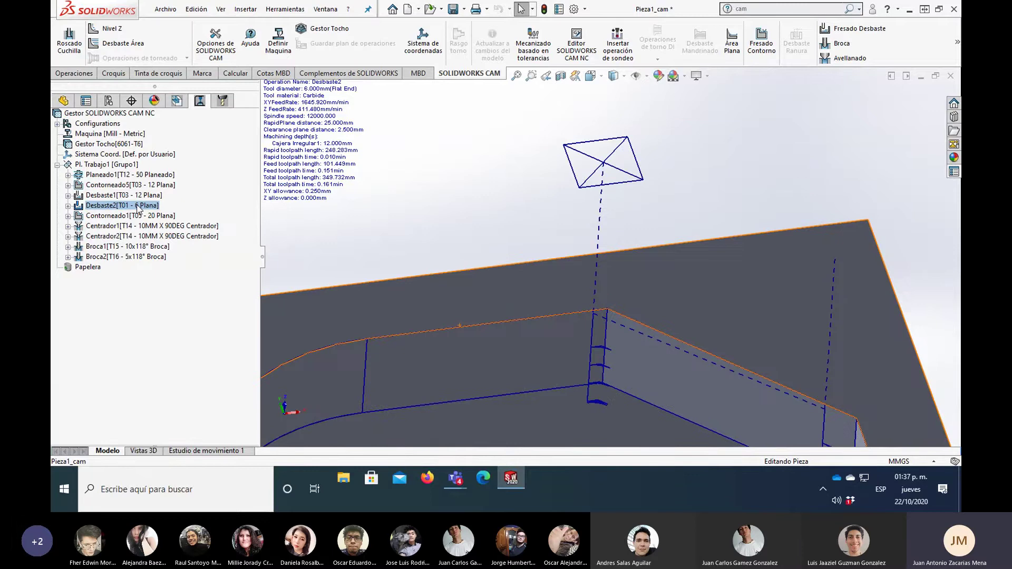
{"action": "left_click", "coordinate": [138, 208]}
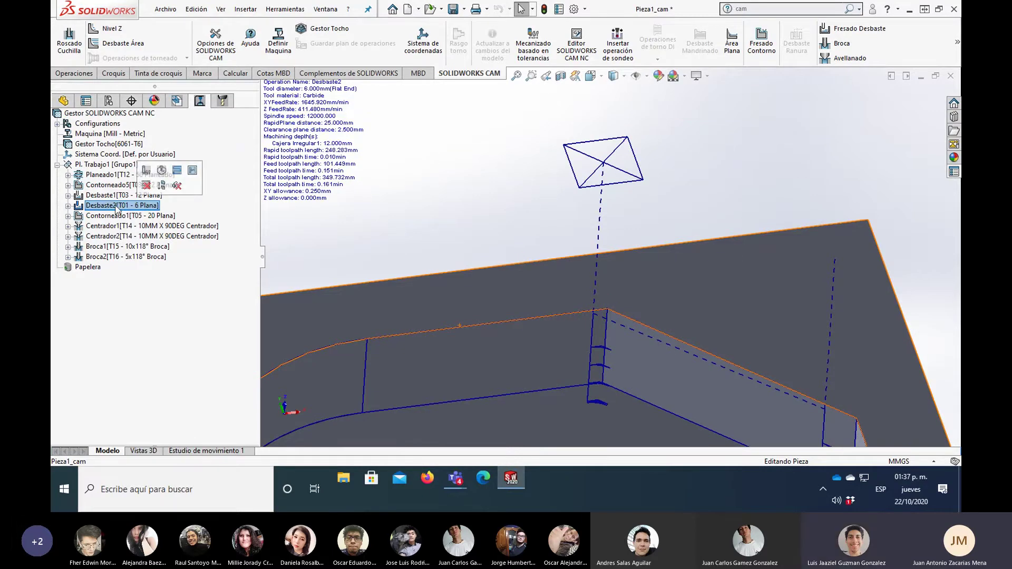
Step: Step through Desbaste2 again at reduced speed, inspecting the pocket corner to the final move
{"action": "right_click", "coordinate": [107, 208]}
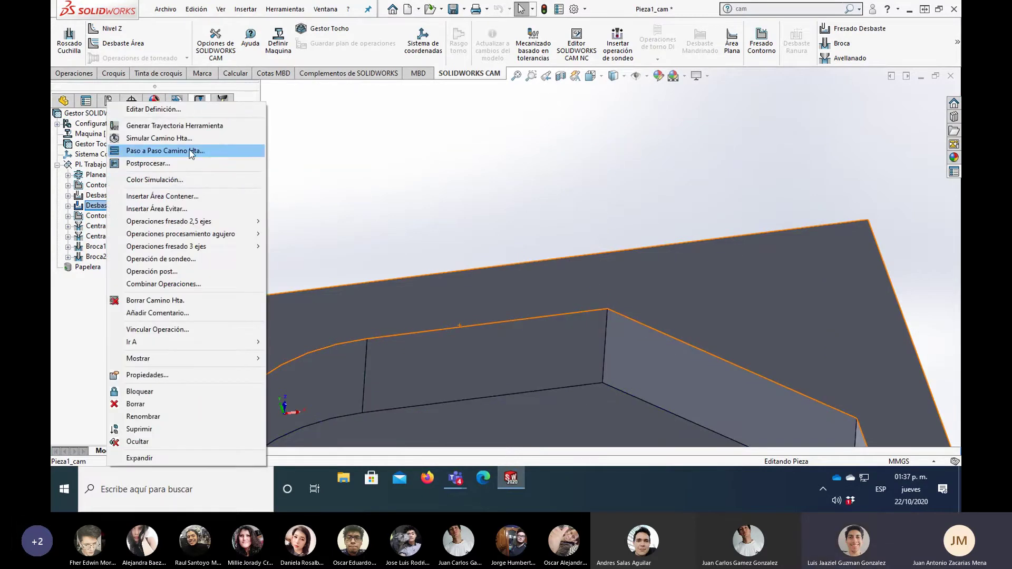
{"action": "left_click", "coordinate": [211, 152]}
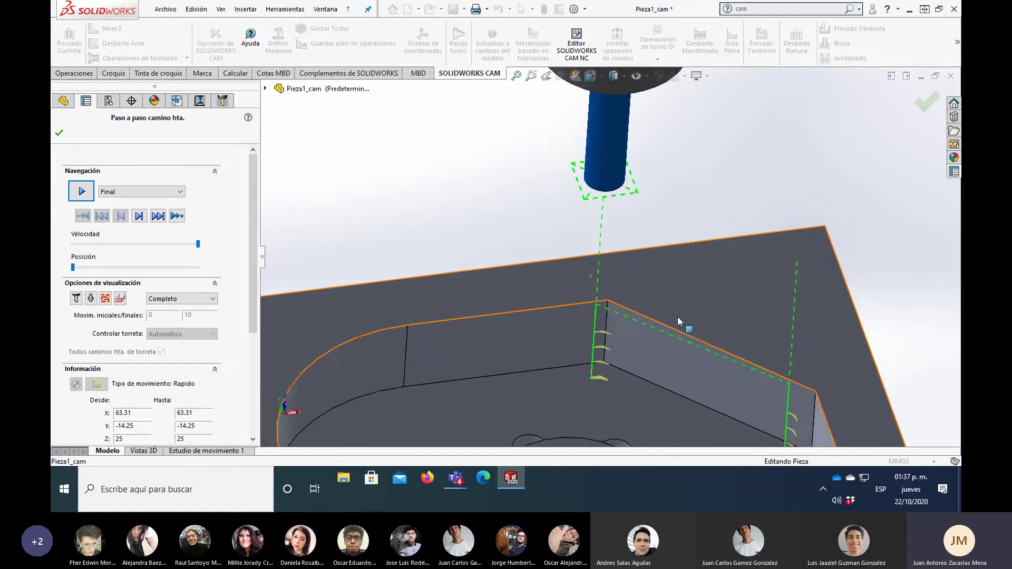
{"action": "middle_click_drag", "start_coordinate": [625, 201], "coordinate": [624, 213]}
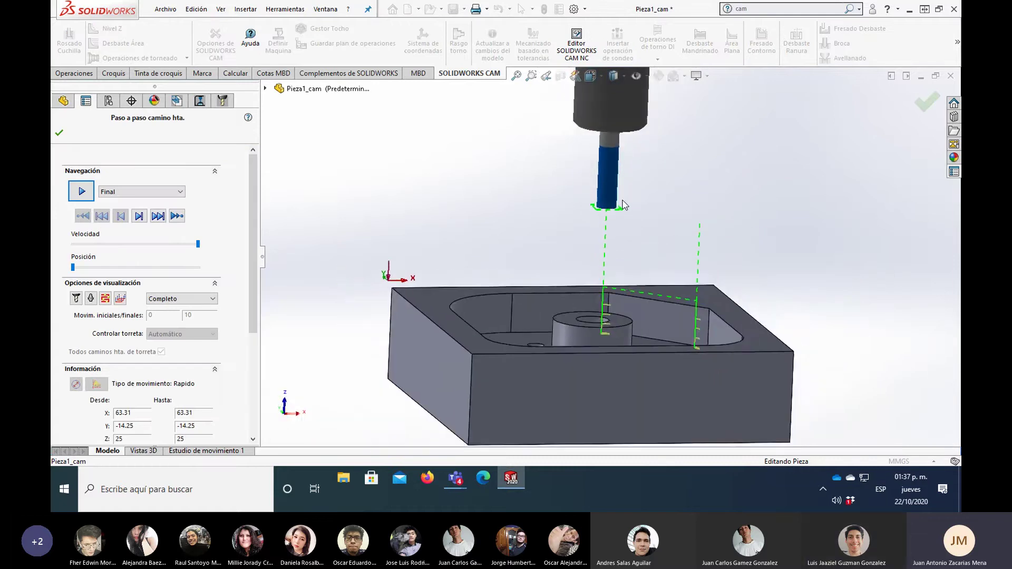
{"action": "middle_click_drag", "start_coordinate": [569, 229], "coordinate": [597, 266]}
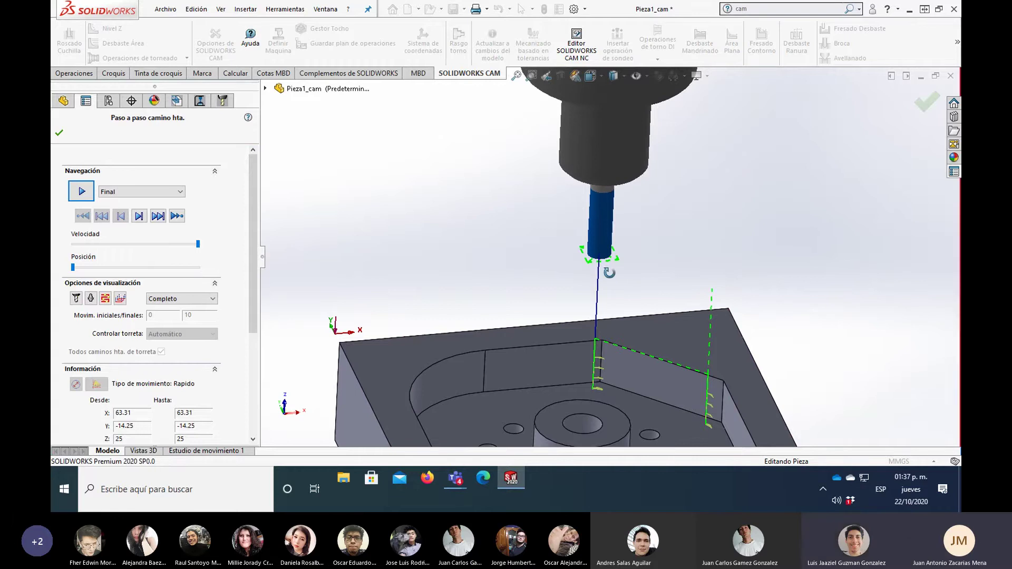
{"action": "scroll", "coordinate": [582, 371], "scroll_direction": "down", "scroll_amount": 5}
{"action": "middle_click_drag", "start_coordinate": [581, 371], "coordinate": [557, 367]}
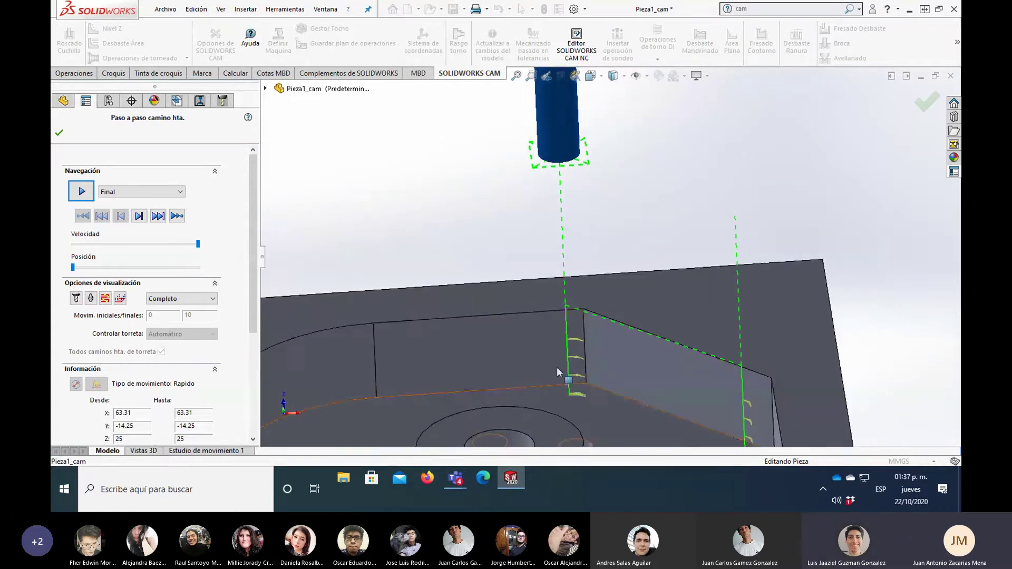
{"action": "left_click_drag", "start_coordinate": [154, 245], "coordinate": [126, 245]}
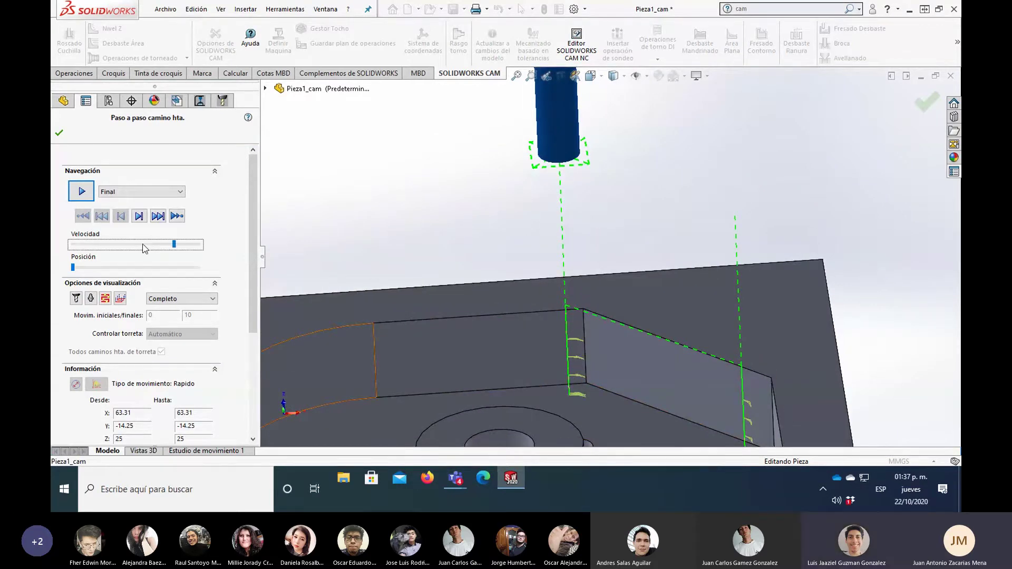
{"action": "left_click", "coordinate": [92, 192]}
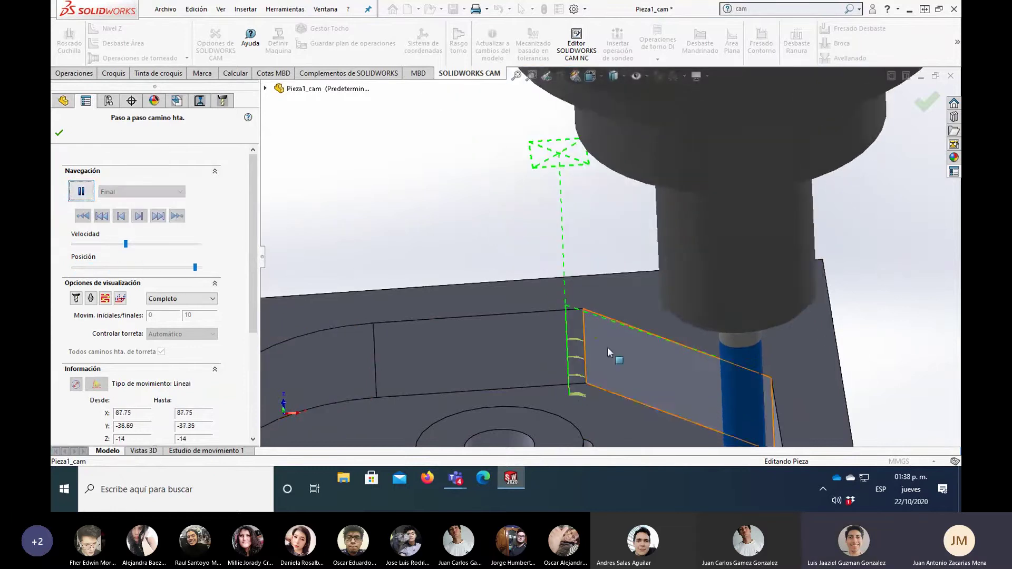
{"action": "scroll", "coordinate": [632, 359], "scroll_direction": "up", "scroll_amount": 5}
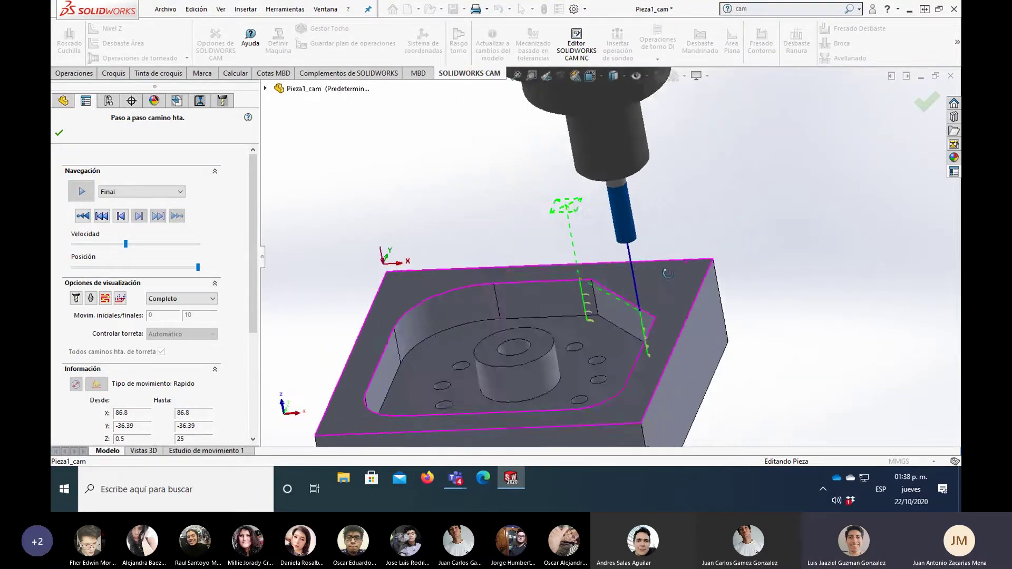
{"action": "middle_click_drag", "start_coordinate": [687, 257], "coordinate": [654, 274]}
{"action": "scroll", "coordinate": [633, 295], "scroll_direction": "down", "scroll_amount": 3}
{"action": "scroll", "coordinate": [635, 320], "scroll_direction": "down", "scroll_amount": 2}
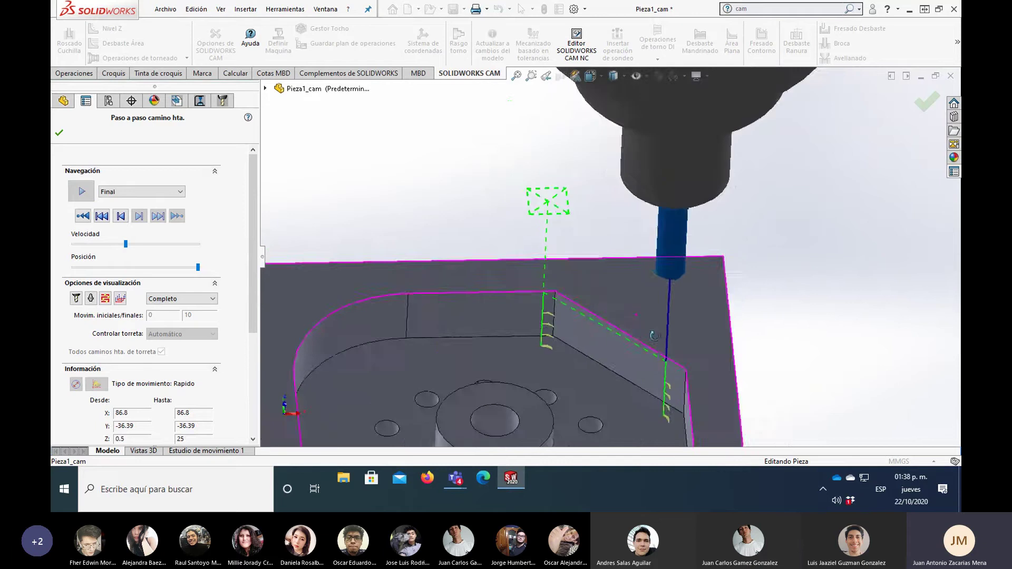
{"action": "scroll", "coordinate": [654, 205], "scroll_direction": "down", "scroll_amount": 2}
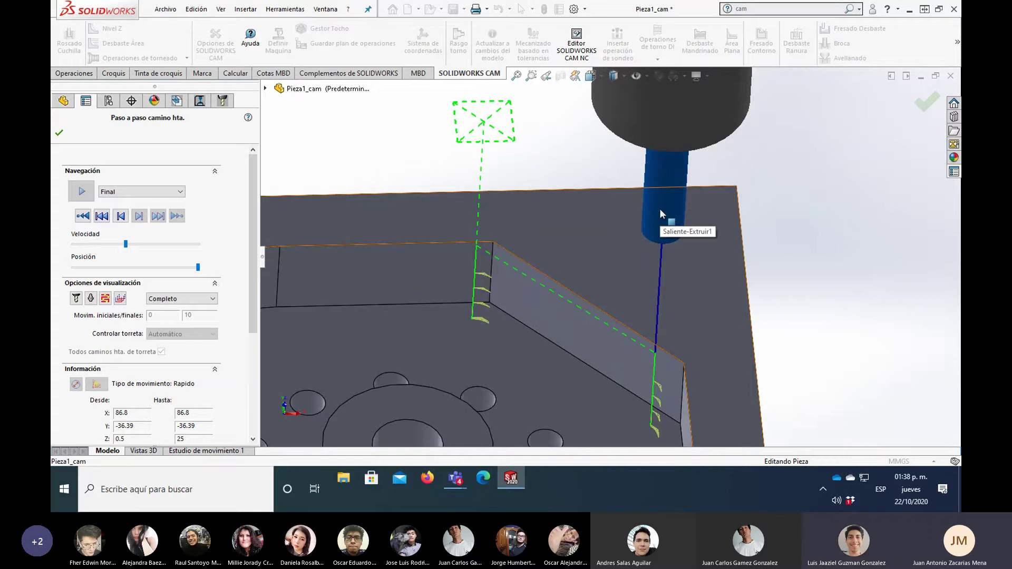
{"action": "left_click", "coordinate": [59, 133]}
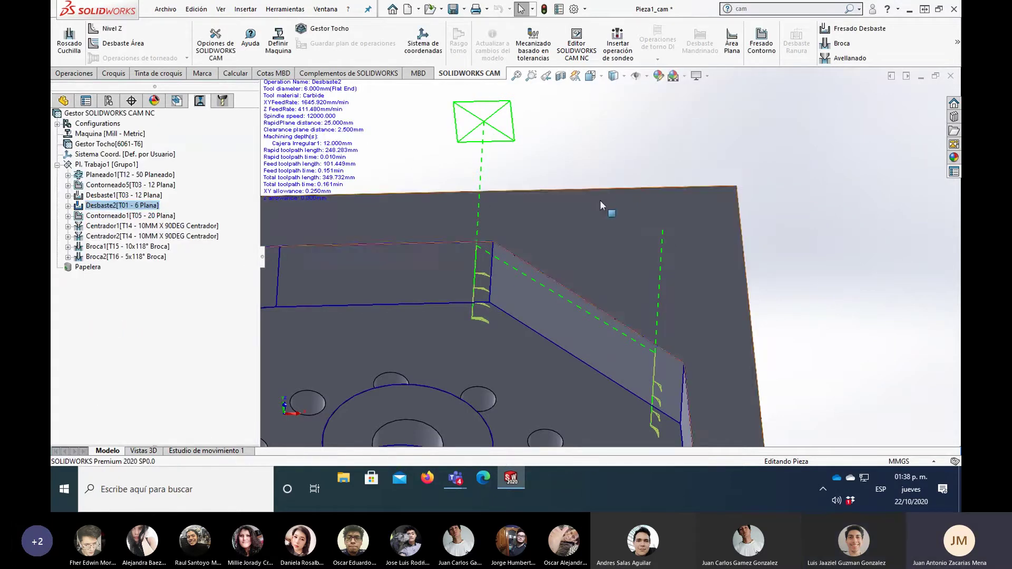
{"action": "scroll", "coordinate": [600, 200], "scroll_direction": "up", "scroll_amount": 3}
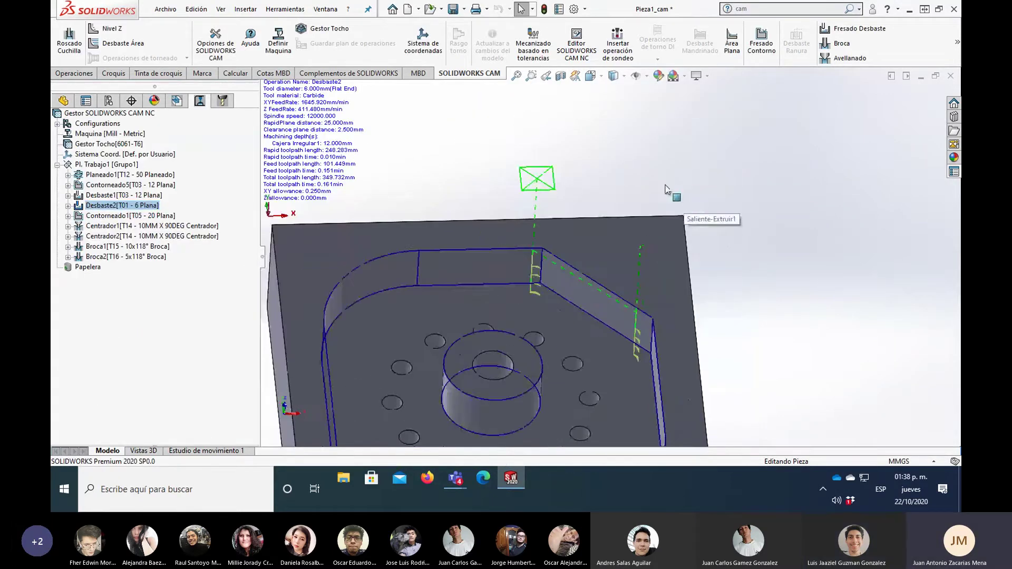
{"action": "left_click", "coordinate": [222, 101]}
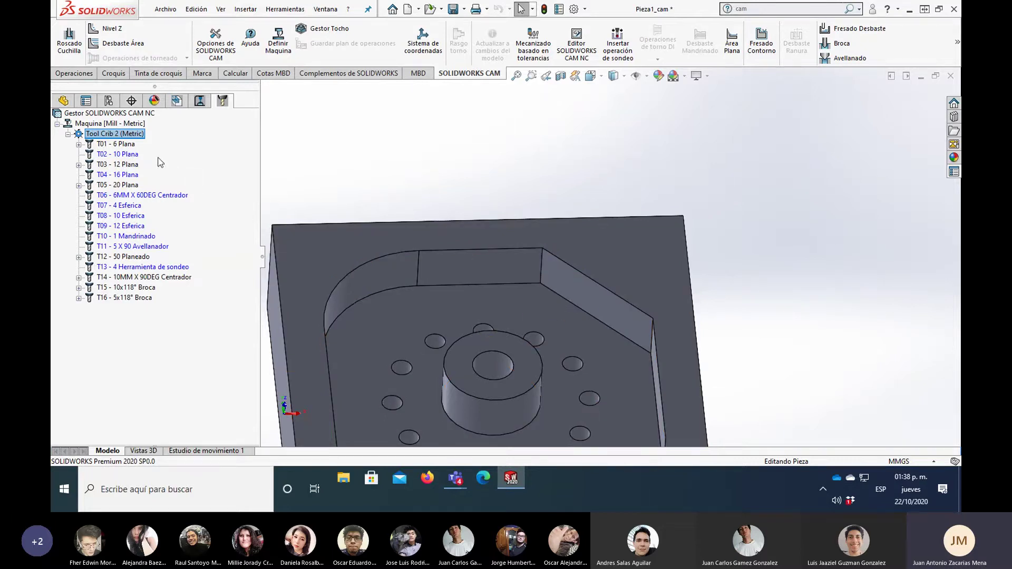
{"action": "left_click", "coordinate": [133, 146]}
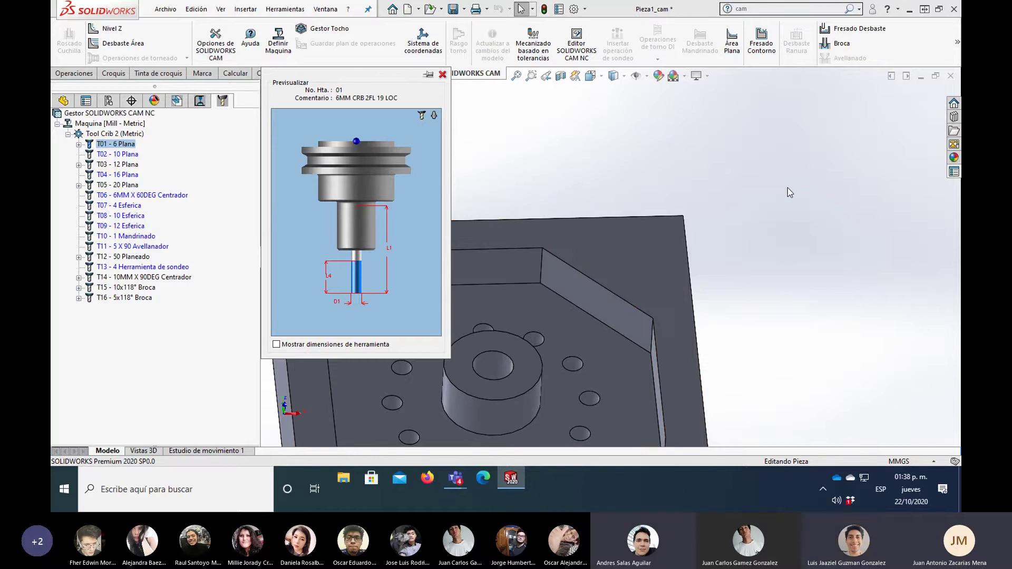
{"action": "left_click", "coordinate": [809, 195]}
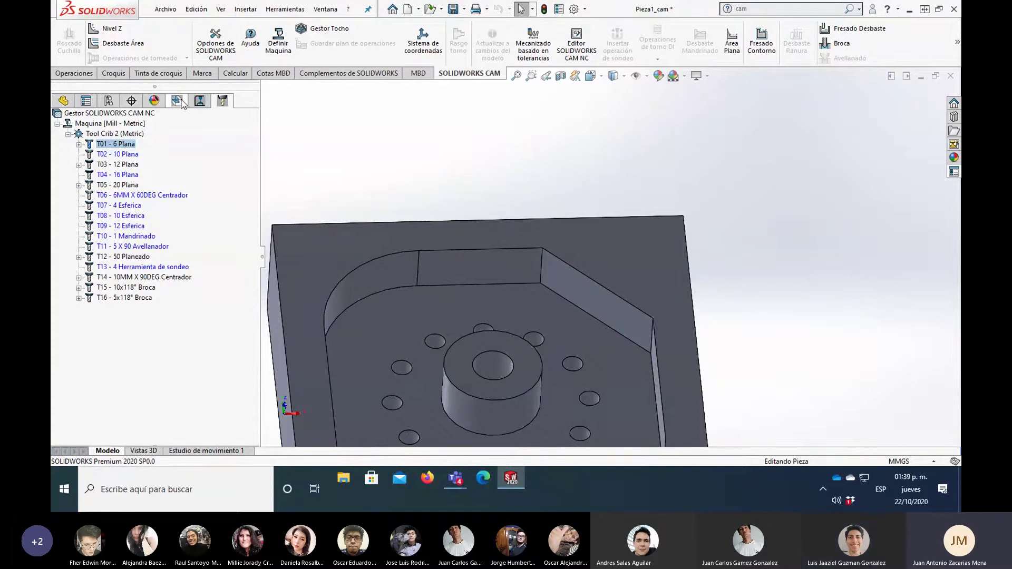
{"action": "left_click", "coordinate": [200, 100]}
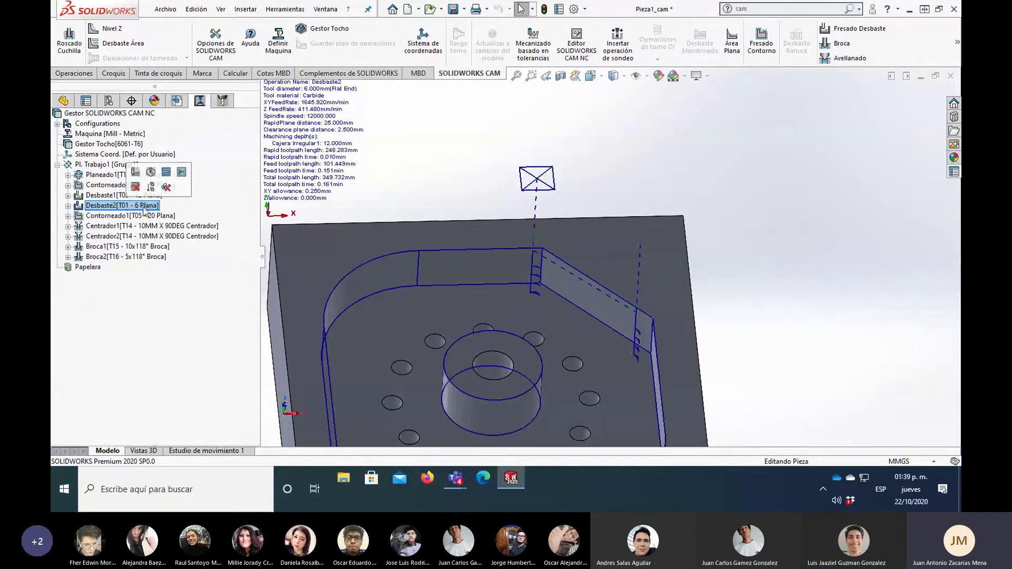
{"action": "mouse_move", "coordinate": [125, 216]}
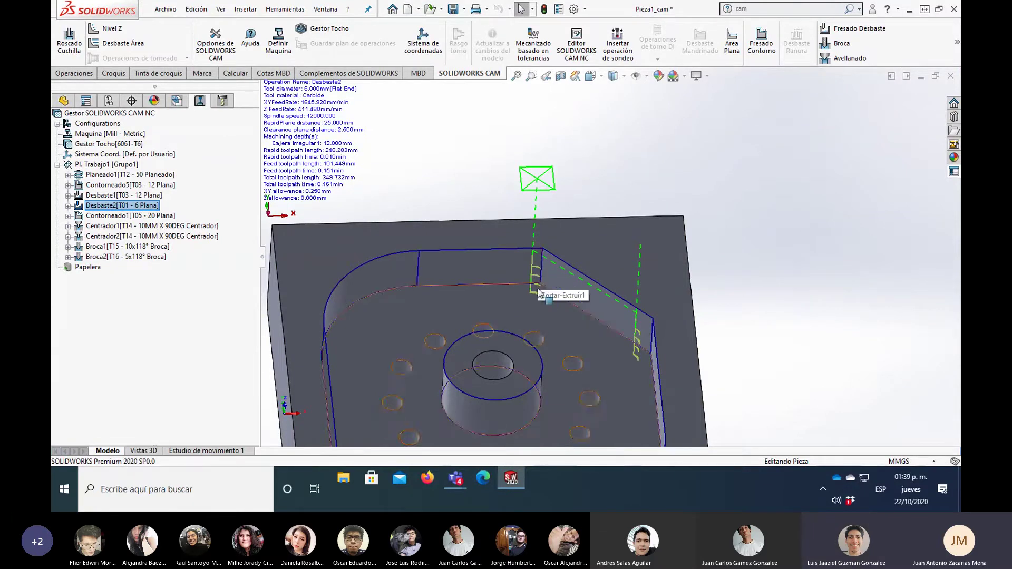
{"action": "scroll", "coordinate": [541, 293], "scroll_direction": "down", "scroll_amount": 2}
{"action": "scroll", "coordinate": [540, 293], "scroll_direction": "down", "scroll_amount": 2}
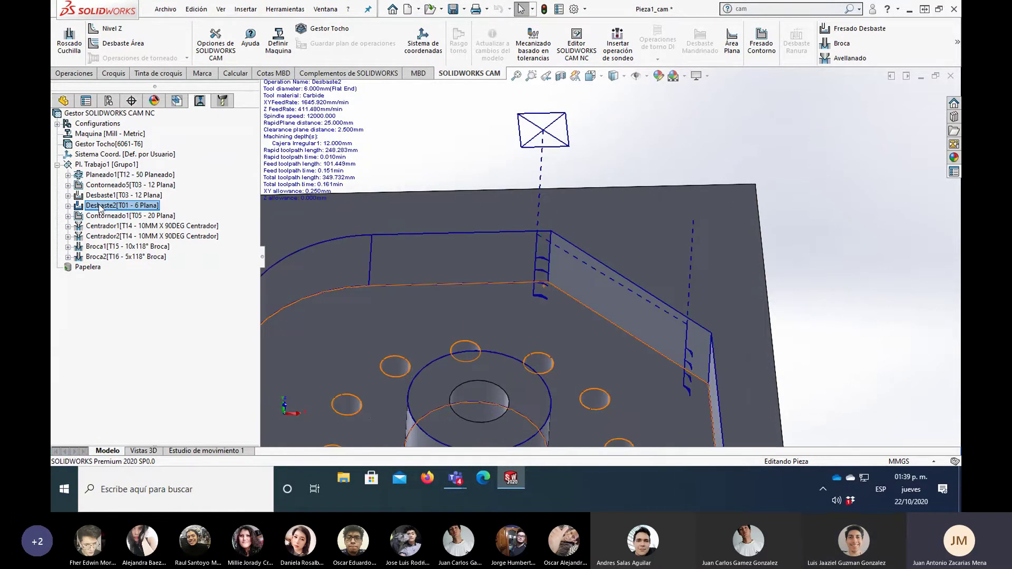
Step: Edit Desbaste2's parameters to view its 6 mm flat end mill: 19 mm flute, 51 mm overall, 2 teeth
{"action": "right_click", "coordinate": [132, 210]}
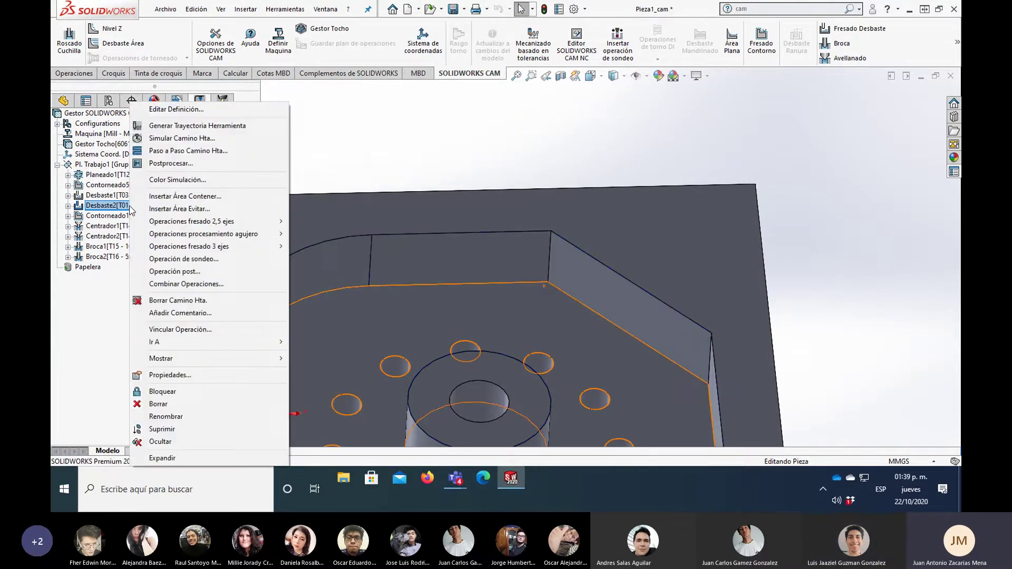
{"action": "left_click", "coordinate": [188, 112]}
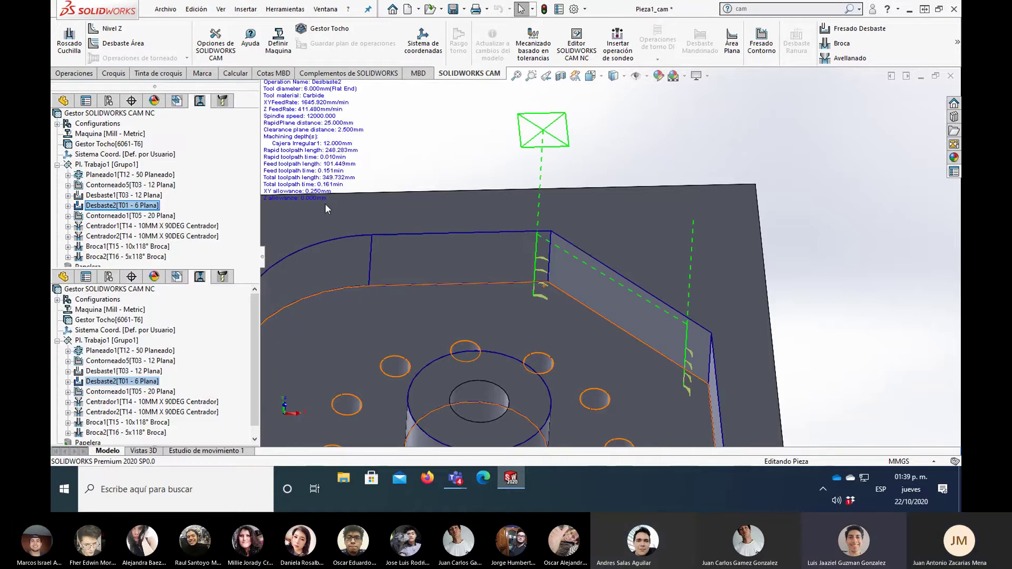
{"action": "left_click_drag", "start_coordinate": [214, 15], "coordinate": [499, 55]}
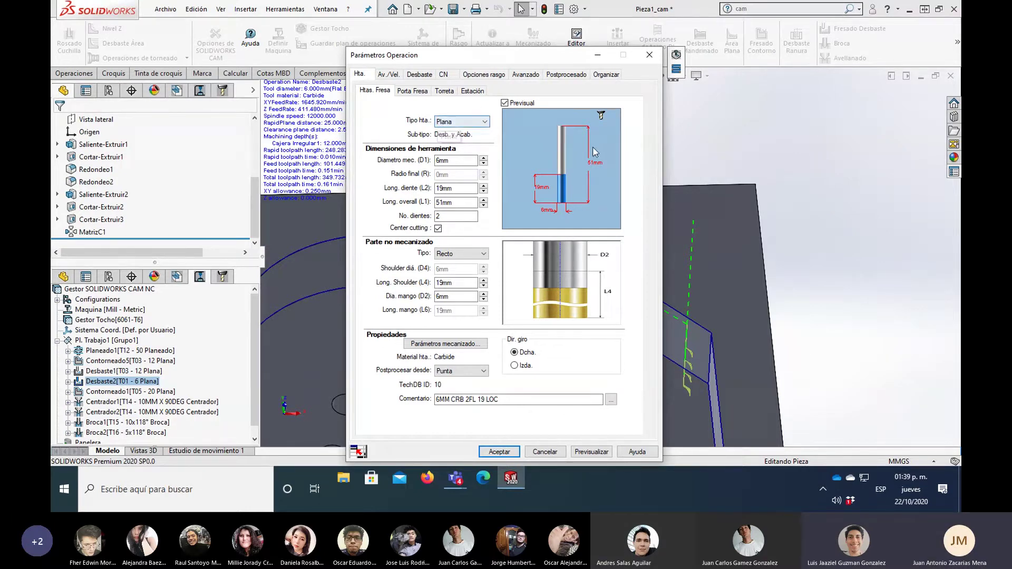
{"action": "left_click_drag", "start_coordinate": [519, 52], "coordinate": [549, 47]}
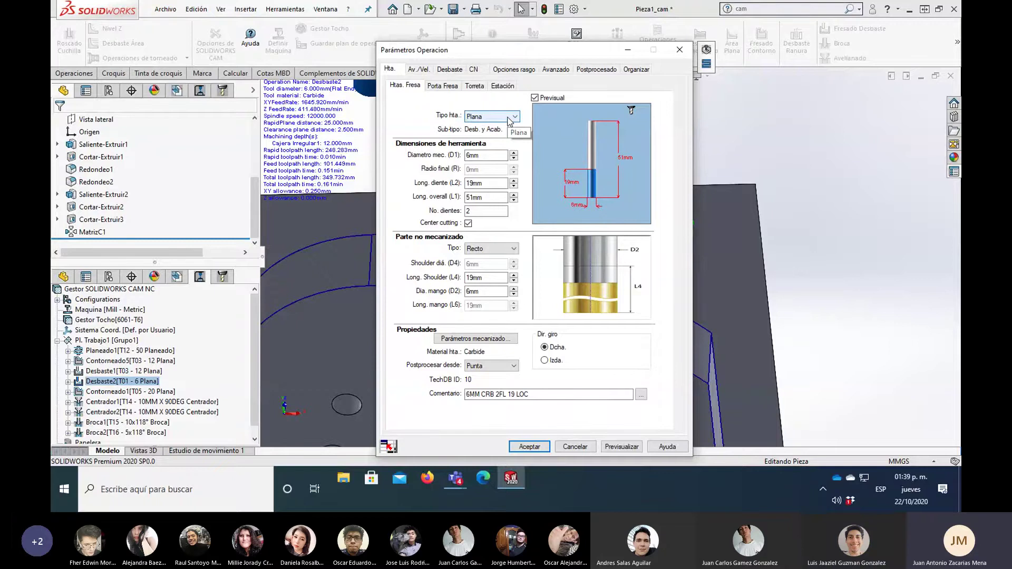
{"action": "double_click", "coordinate": [477, 155]}
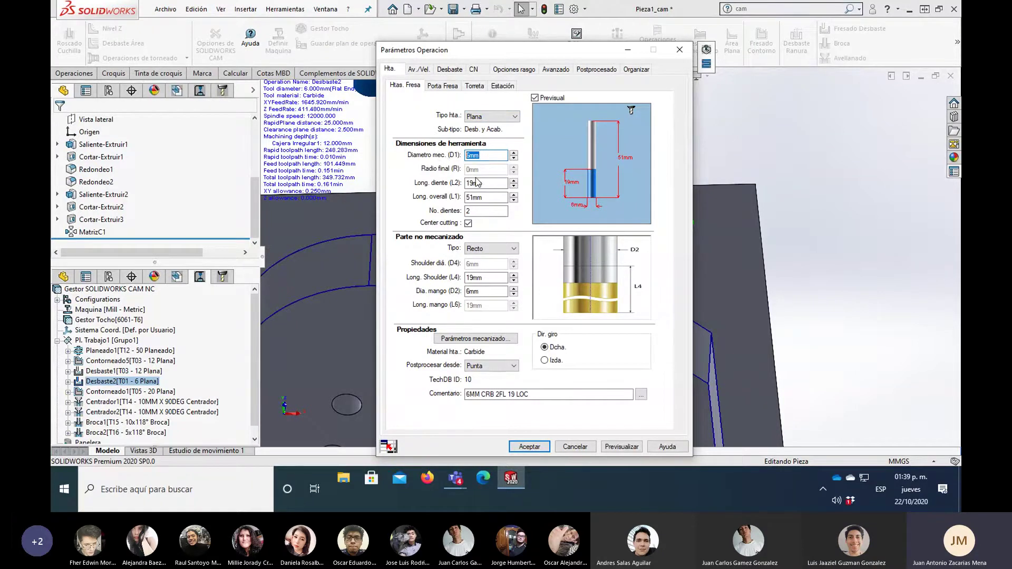
{"action": "key", "text": "Tab"}
{"action": "key", "text": "Tab"}
{"action": "key", "text": "Tab"}
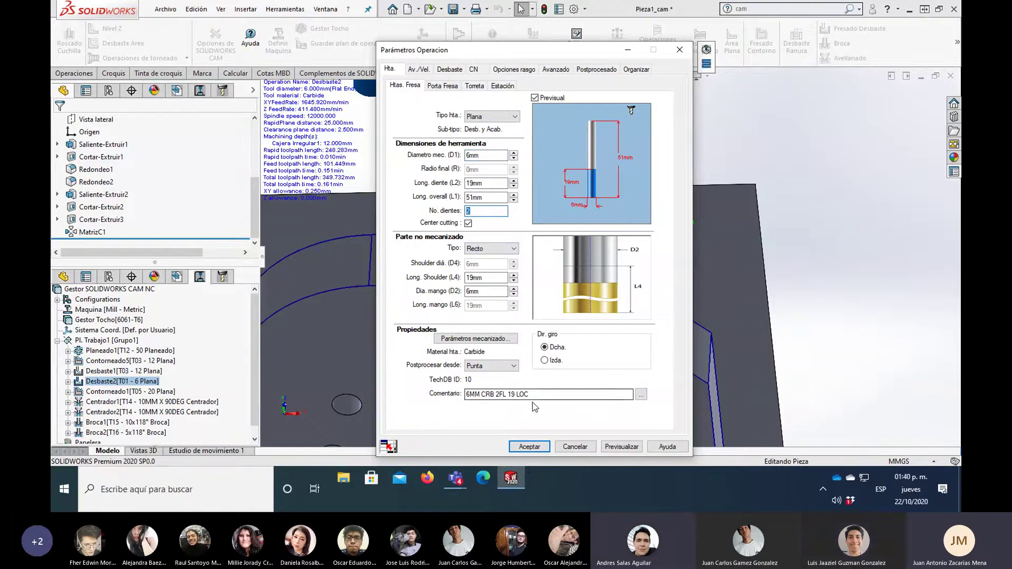
Step: Review the Porta Fresa, Torreta and Estación tabs, then Desbaste2's 12000 rpm feed settings
{"action": "left_click", "coordinate": [446, 87]}
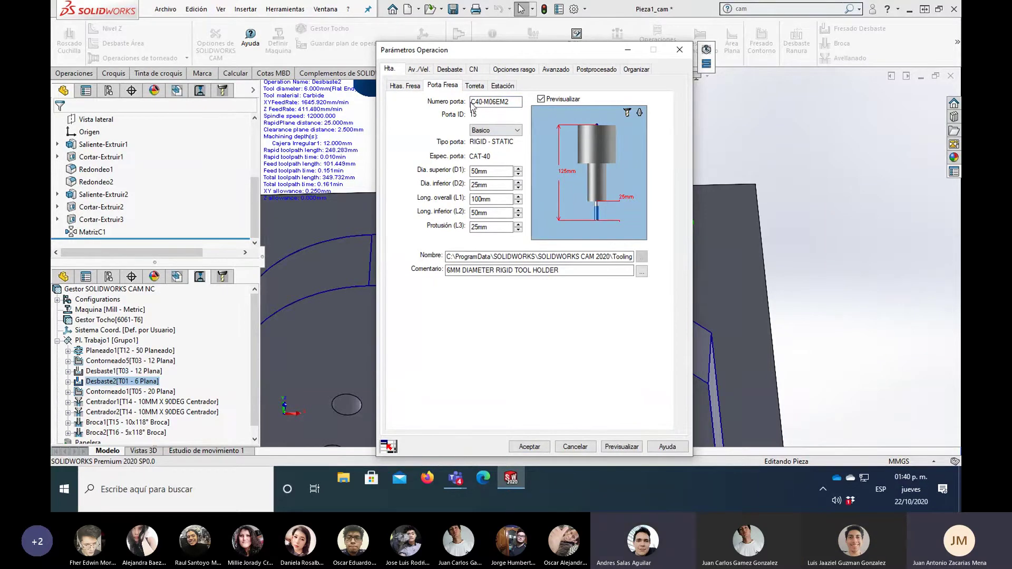
{"action": "left_click", "coordinate": [475, 85]}
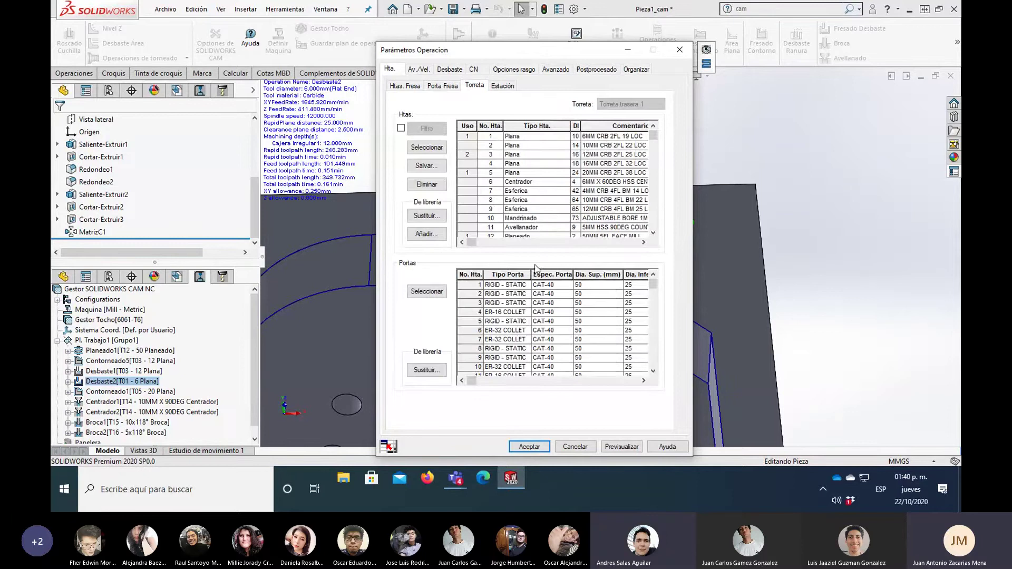
{"action": "left_click", "coordinate": [505, 86]}
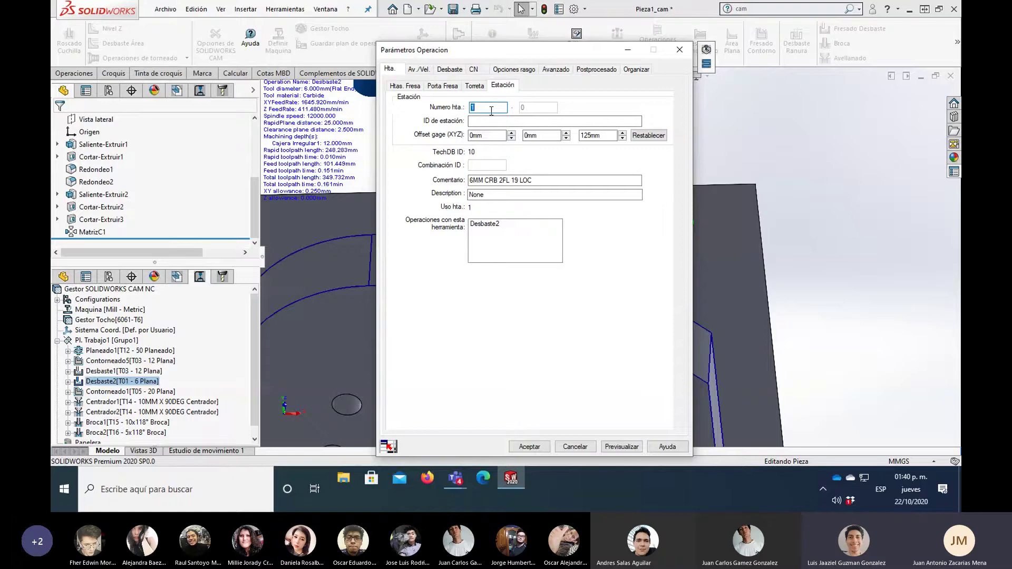
{"action": "left_click", "coordinate": [472, 87]}
{"action": "left_click", "coordinate": [416, 87]}
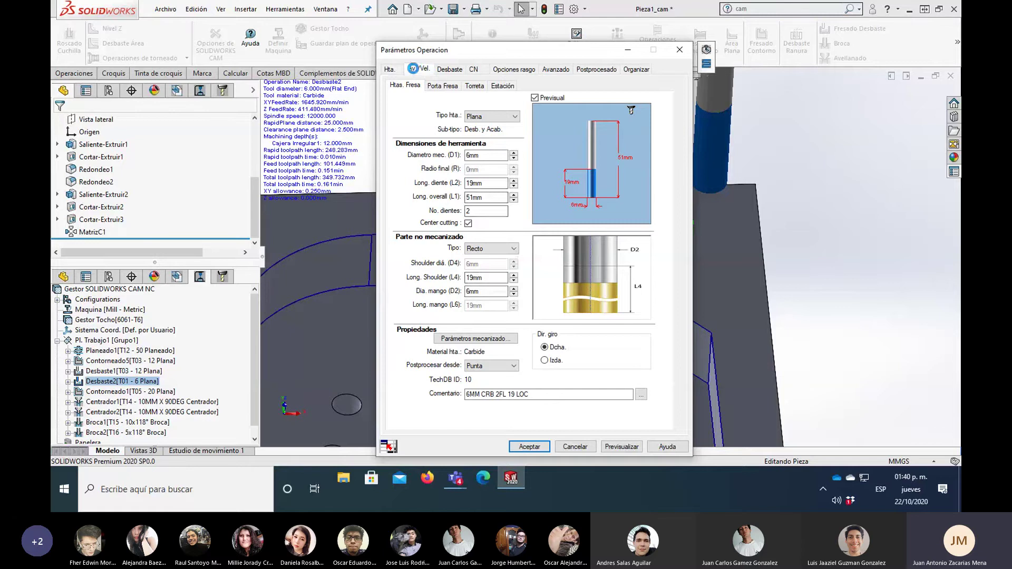
{"action": "left_click", "coordinate": [418, 69]}
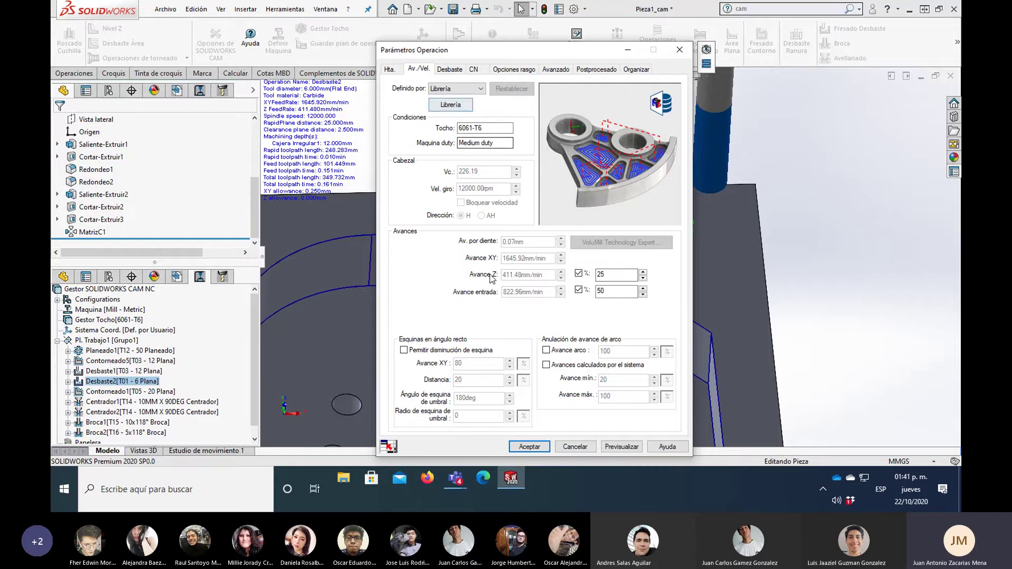
Step: Switch Definido por to Operación and back to Librería
{"action": "left_click", "coordinate": [460, 92]}
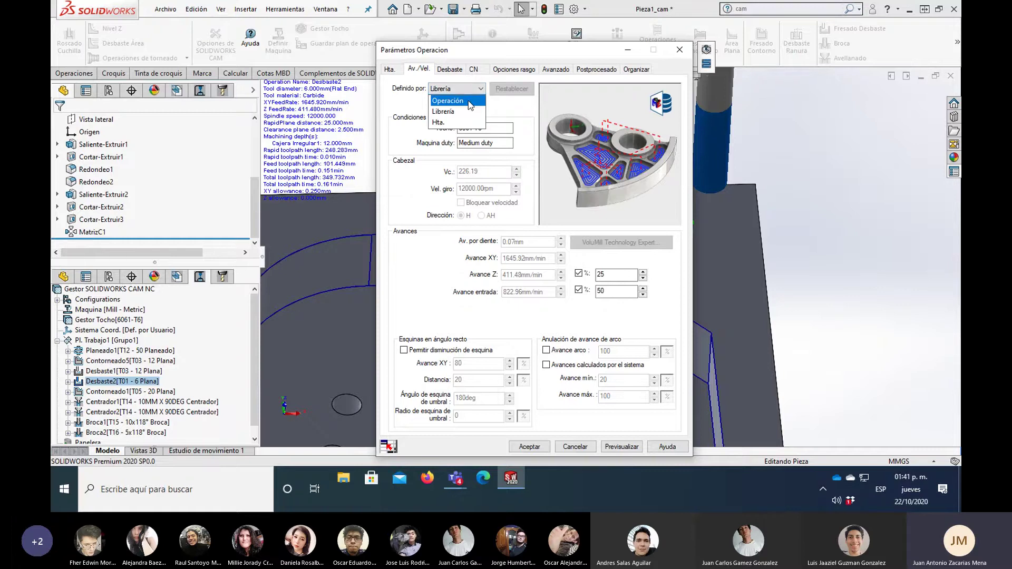
{"action": "left_click", "coordinate": [471, 102]}
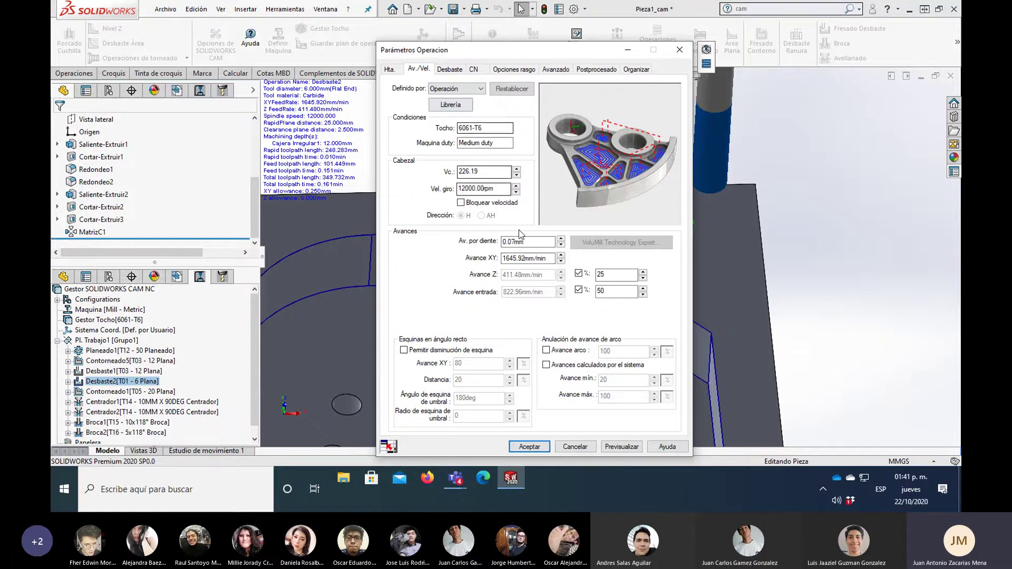
{"action": "left_click", "coordinate": [476, 91]}
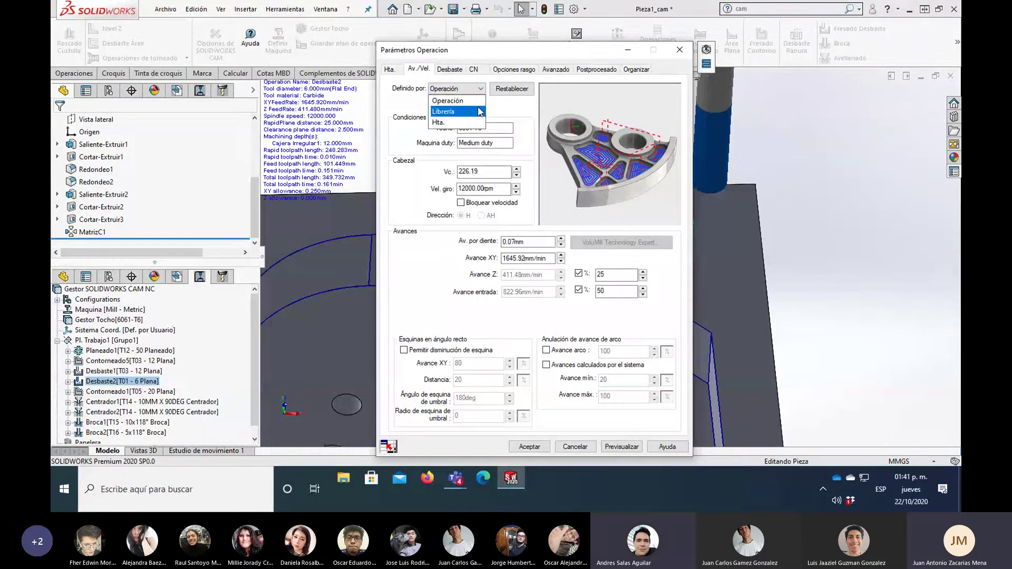
{"action": "left_click", "coordinate": [476, 111]}
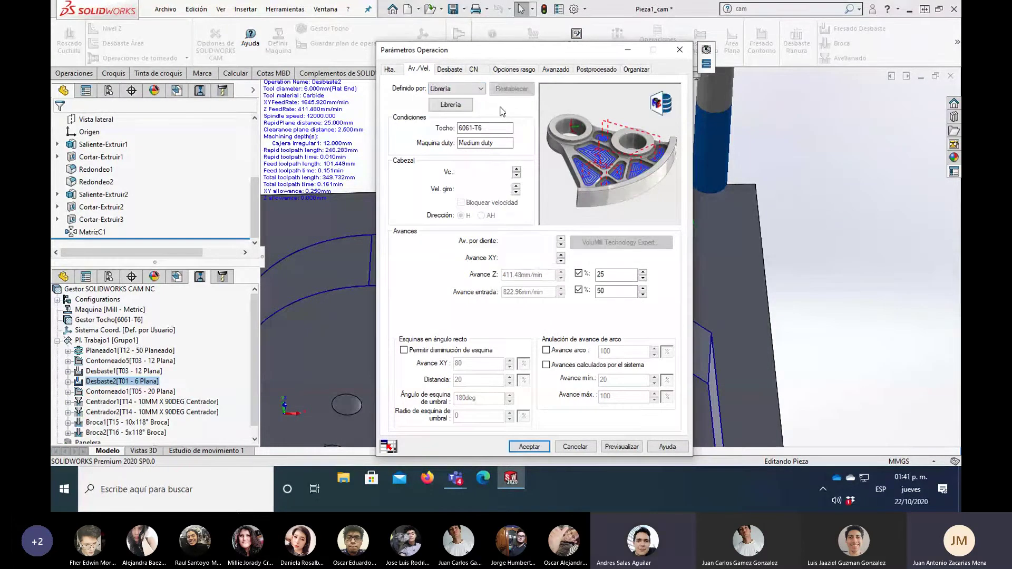
Step: Review the Desbaste and CN pages, including the 25 mm rapid plane, then return to Hta
{"action": "left_click", "coordinate": [451, 68]}
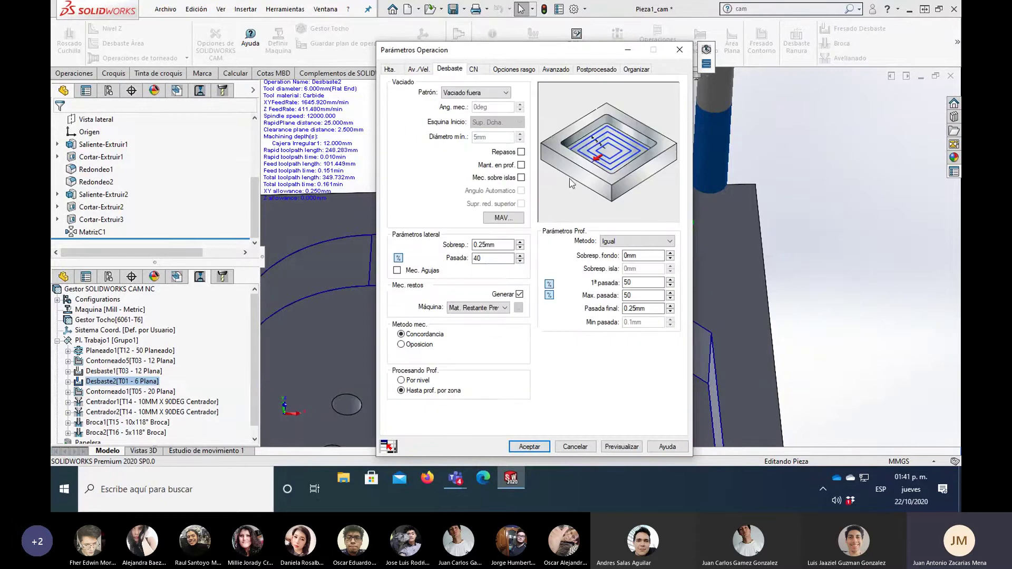
{"action": "left_click", "coordinate": [485, 72]}
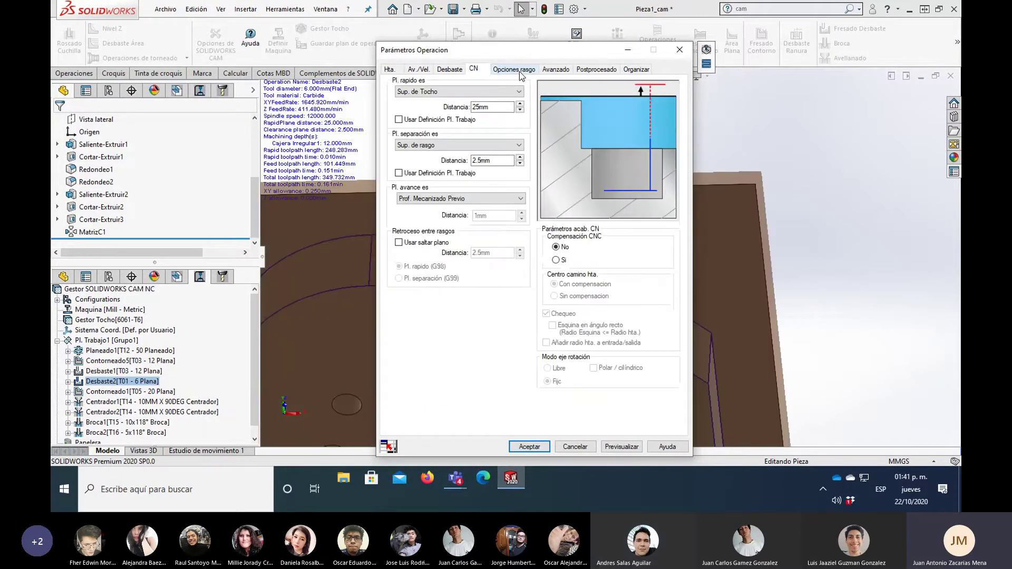
{"action": "left_click", "coordinate": [520, 71]}
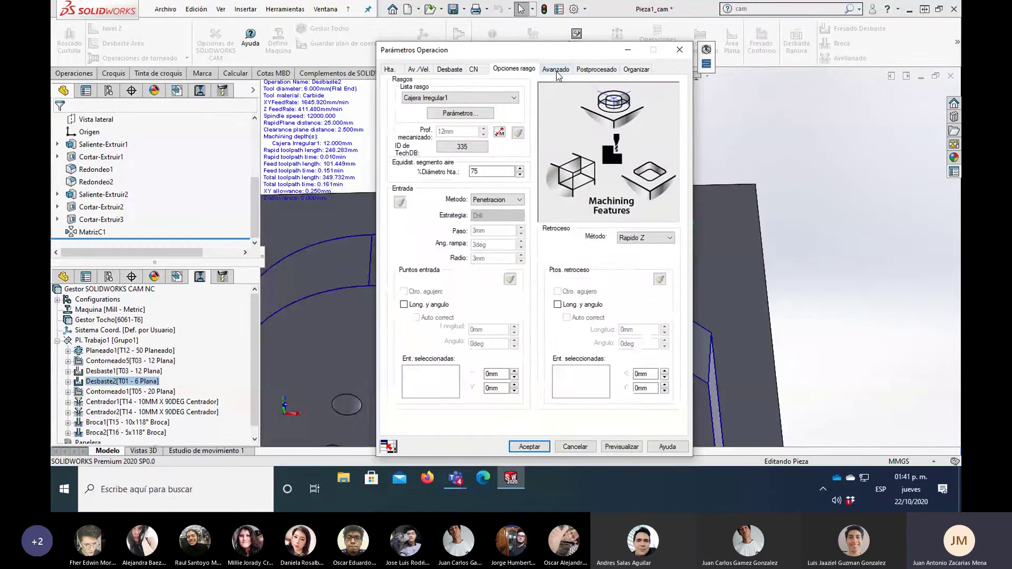
{"action": "key", "text": "Right"}
{"action": "key", "text": "Right"}
{"action": "left_click", "coordinate": [395, 70]}
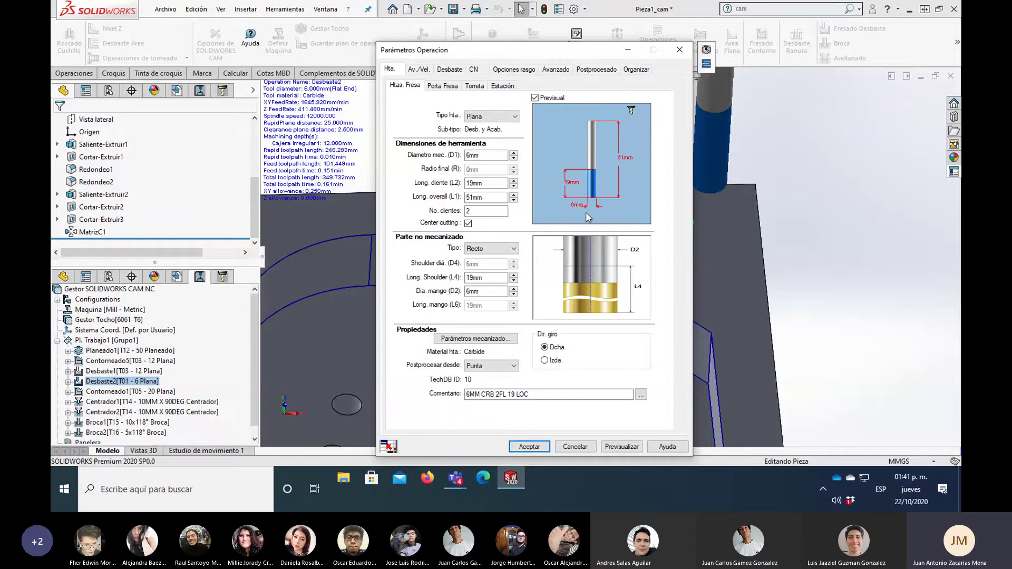
Step: Change Desbaste2's cutter diameter D1 from 6 mm to 3 mm and regenerate its toolpath
{"action": "double_click", "coordinate": [477, 155]}
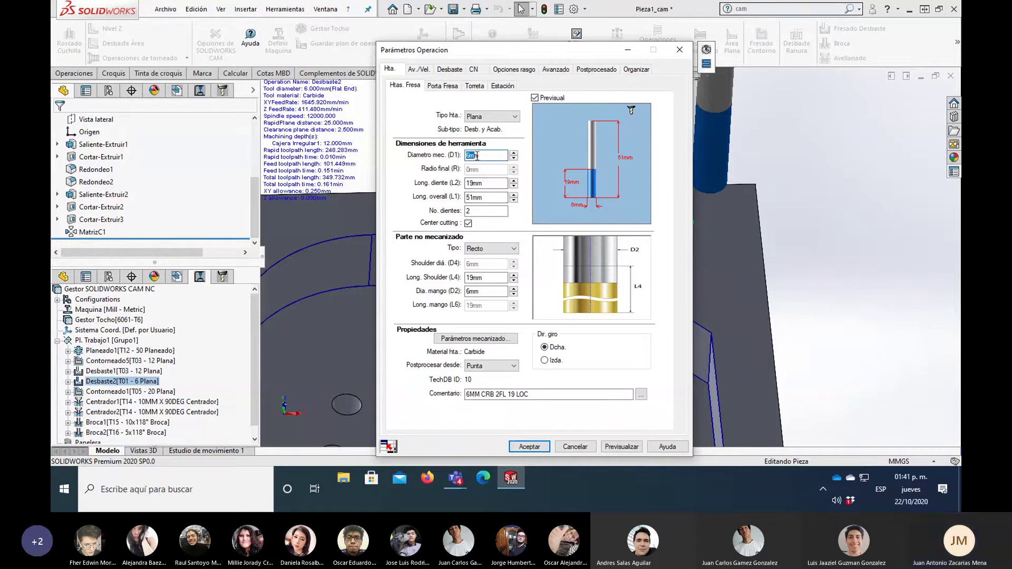
{"action": "left_click", "coordinate": [475, 158]}
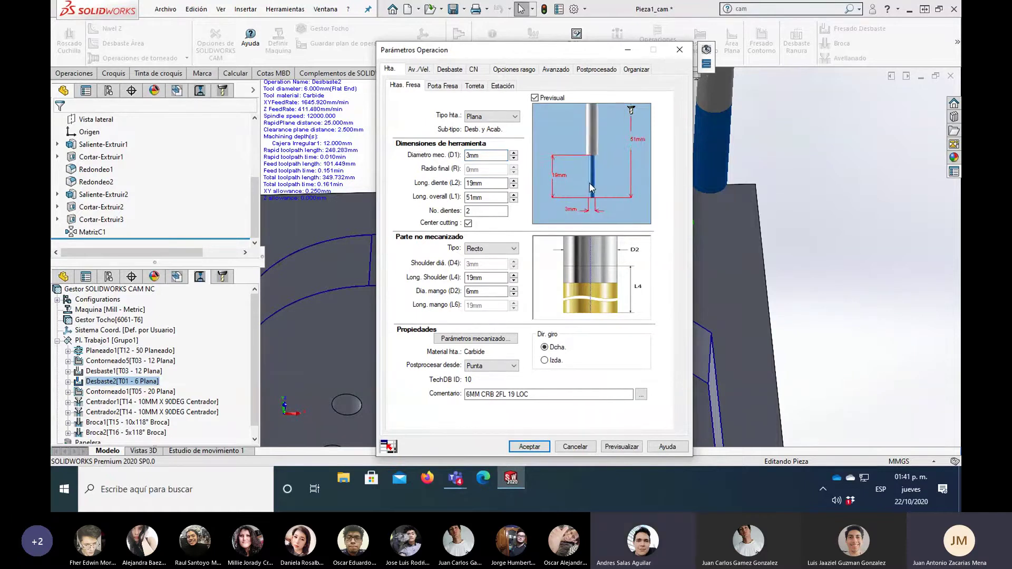
{"action": "scroll", "coordinate": [591, 177], "scroll_direction": "up", "scroll_amount": 3}
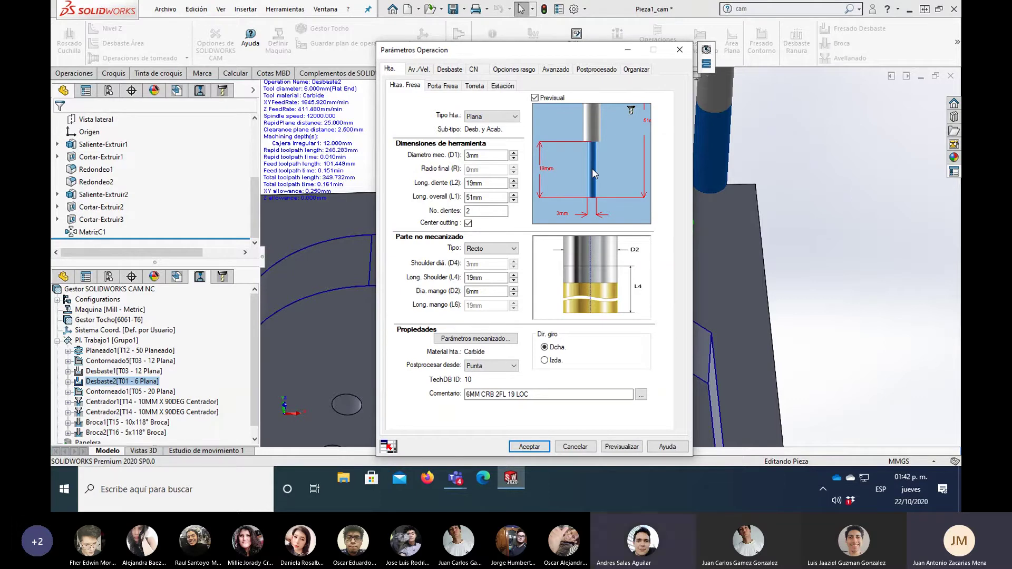
{"action": "left_click", "coordinate": [470, 155]}
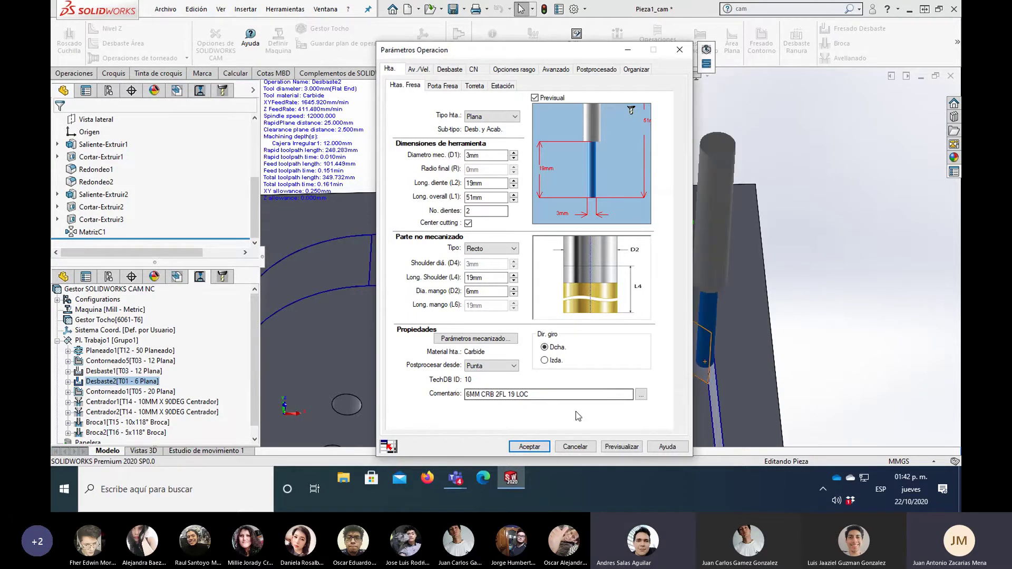
{"action": "left_click", "coordinate": [531, 449]}
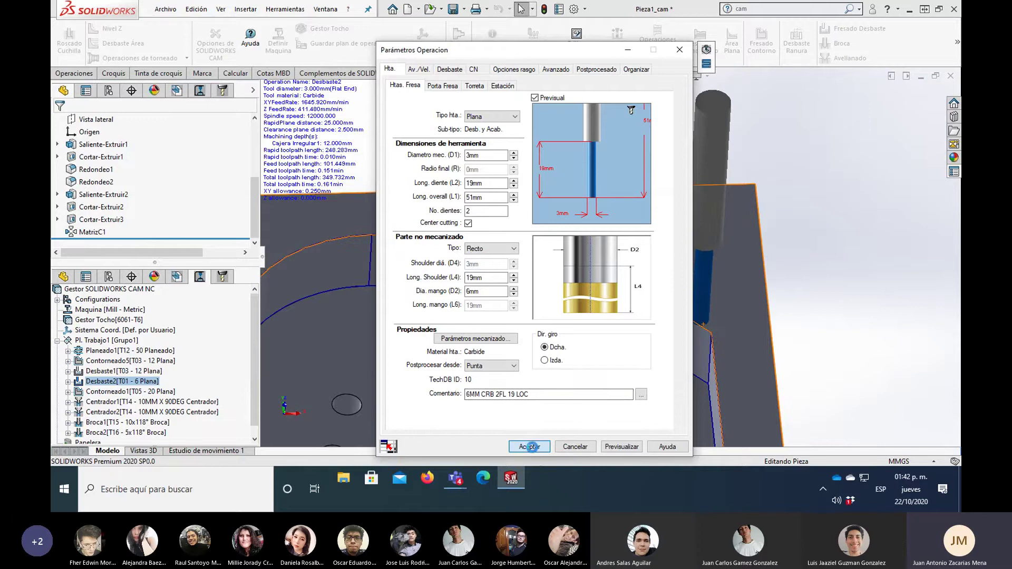
{"action": "left_click", "coordinate": [151, 206]}
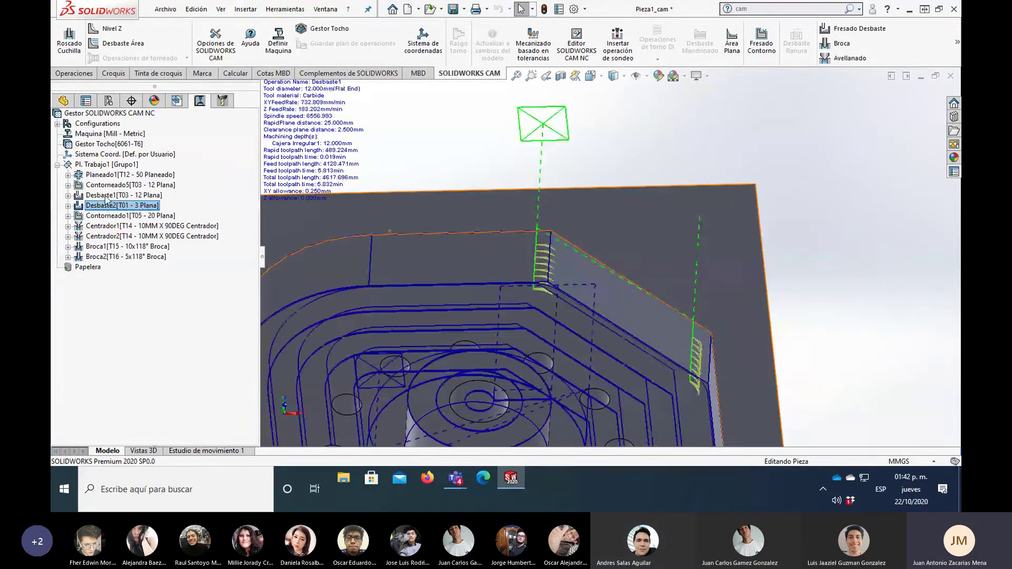
Step: Display Desbaste2's toolpath and start its Paso a Paso step-through
{"action": "right_click", "coordinate": [111, 210]}
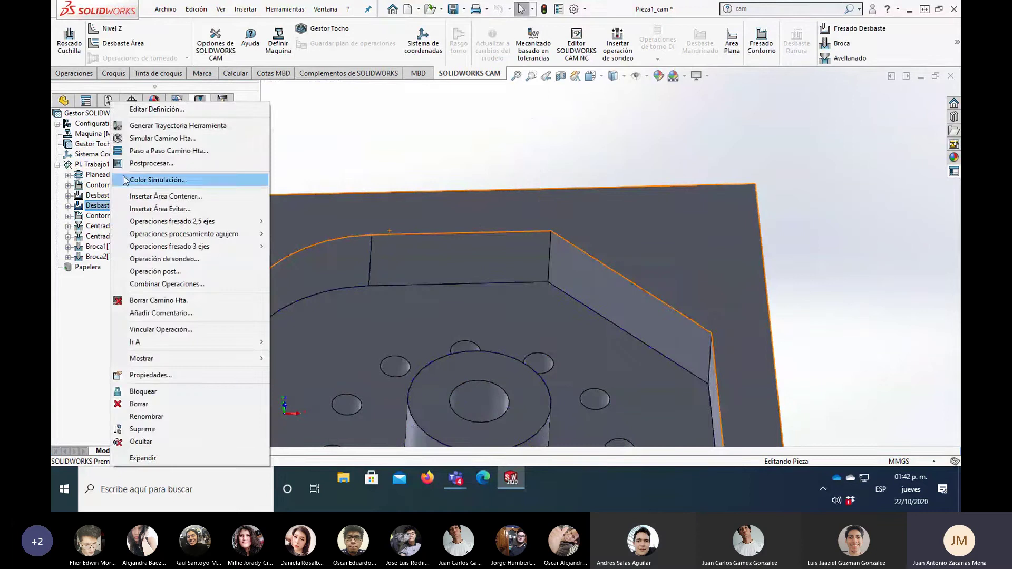
{"action": "left_click", "coordinate": [168, 125]}
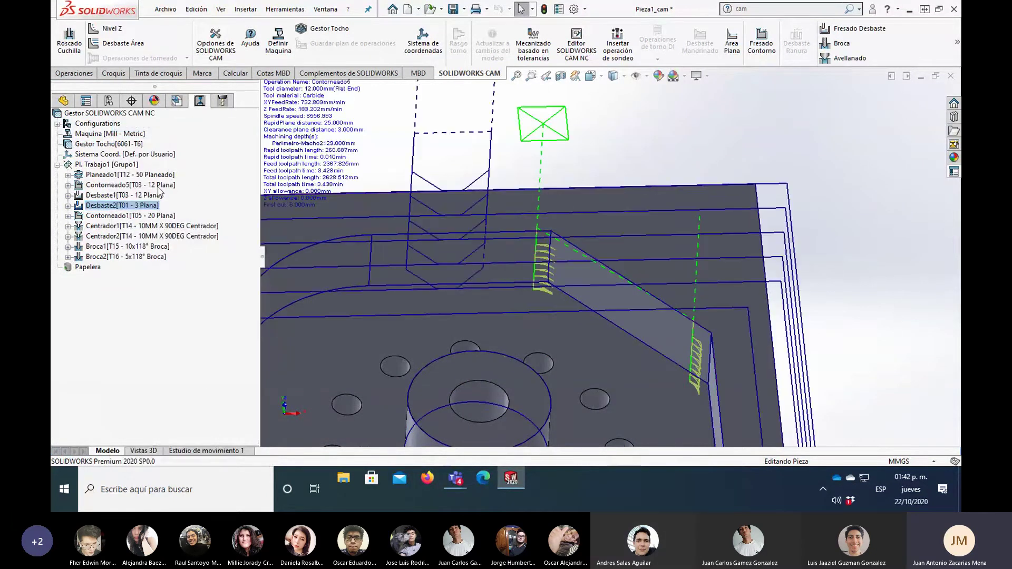
{"action": "right_click", "coordinate": [138, 206]}
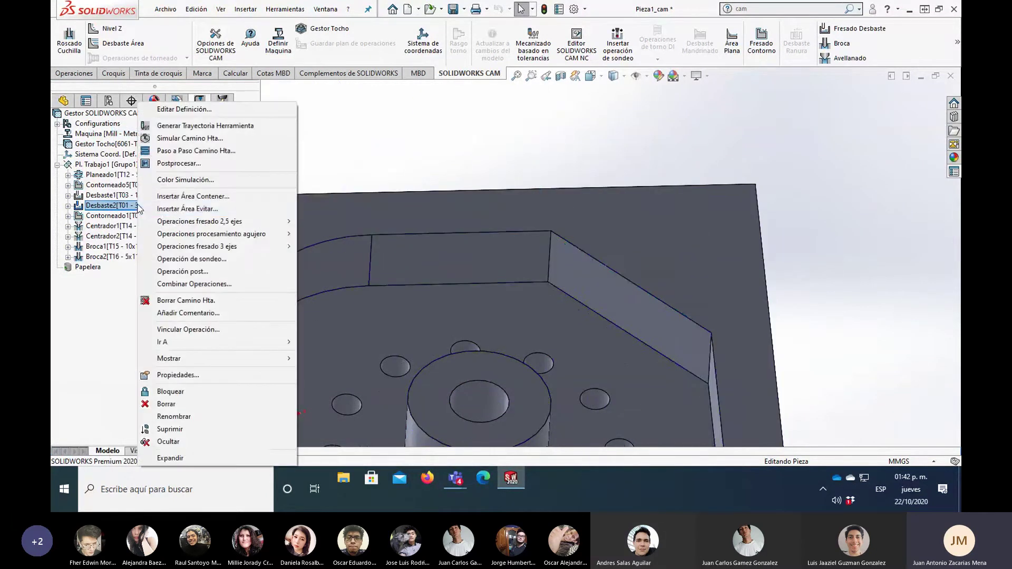
{"action": "left_click", "coordinate": [220, 150]}
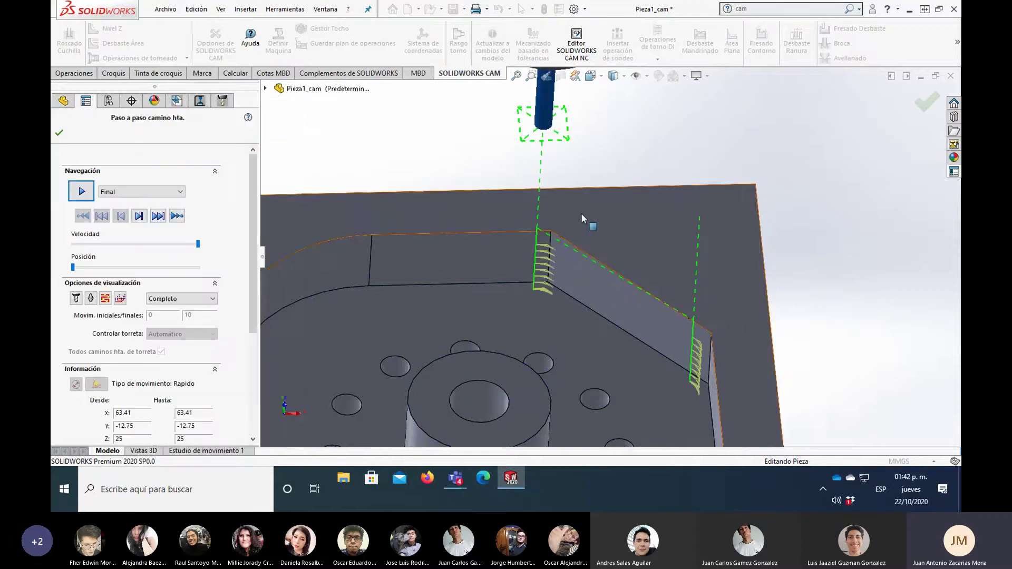
Step: Play the 3 mm toolpath at slower speed, rewind and replay it, then close the step-through
{"action": "middle_click_drag", "start_coordinate": [588, 193], "coordinate": [594, 176]}
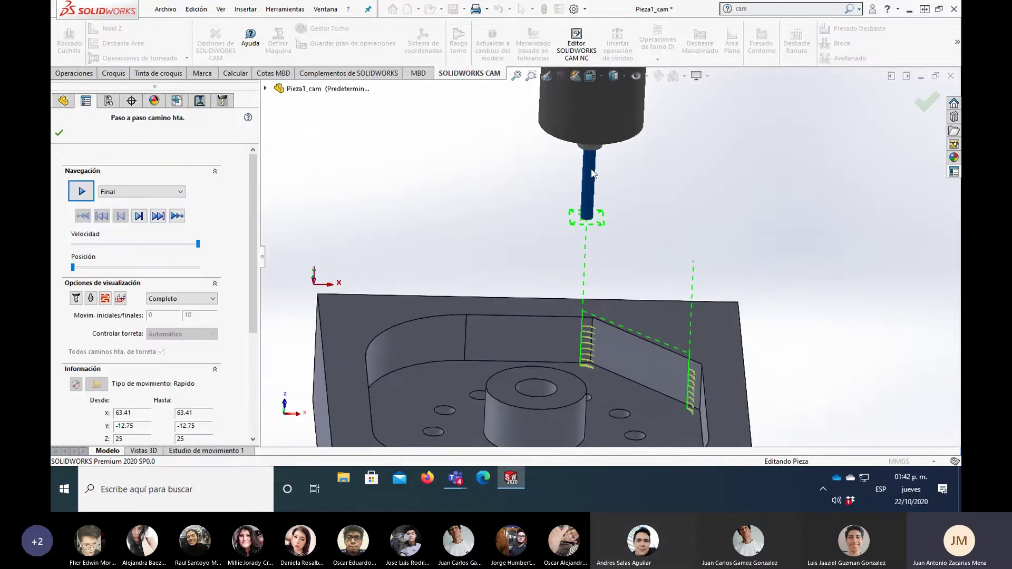
{"action": "scroll", "coordinate": [580, 217], "scroll_direction": "down", "scroll_amount": 3}
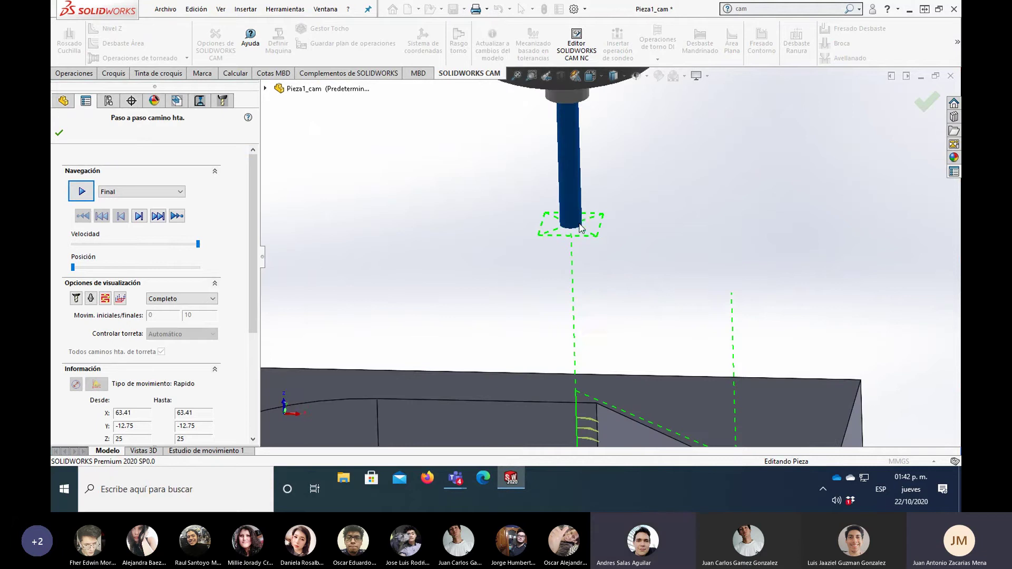
{"action": "scroll", "coordinate": [492, 317], "scroll_direction": "up", "scroll_amount": 3}
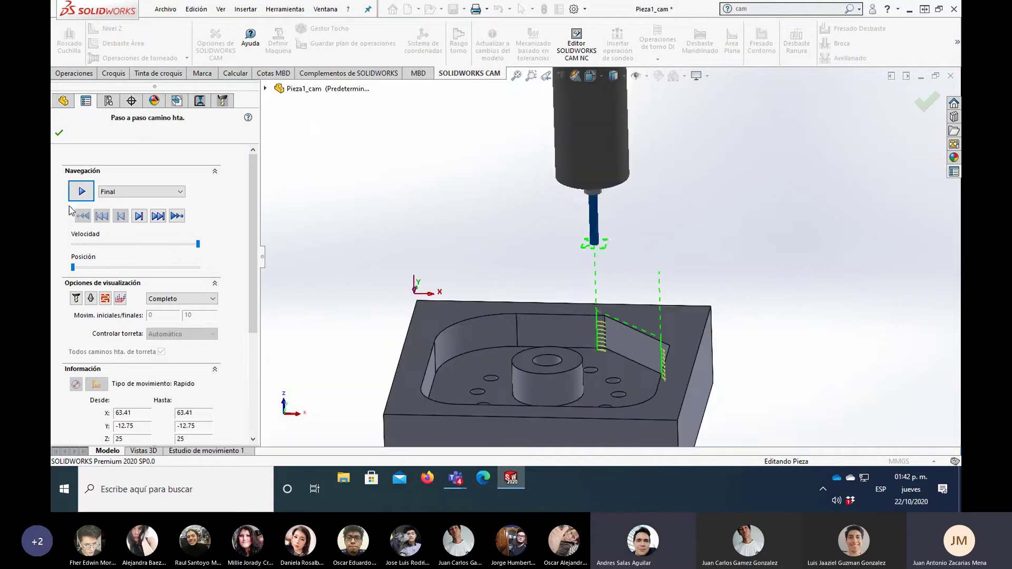
{"action": "left_click", "coordinate": [81, 192]}
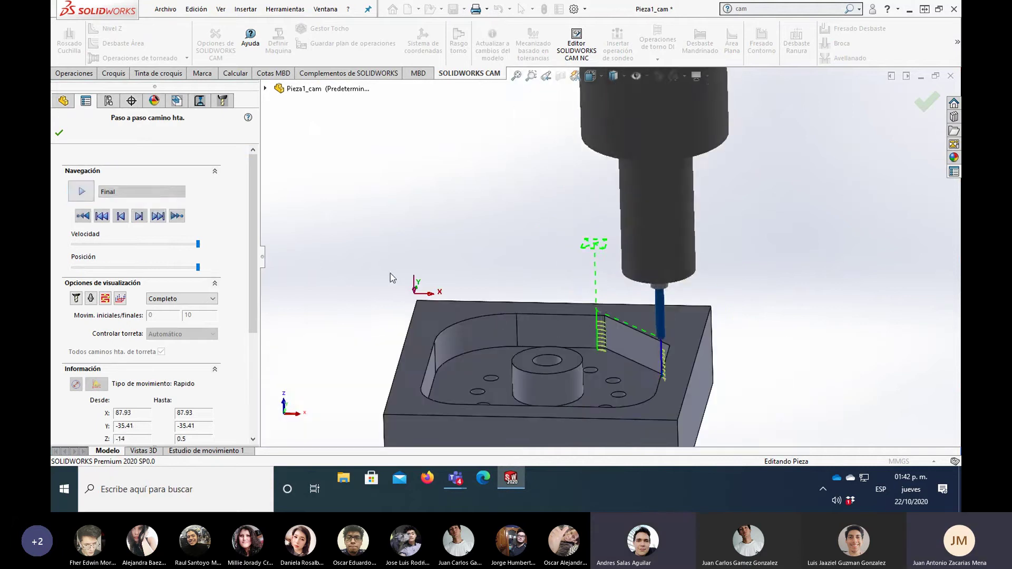
{"action": "left_click", "coordinate": [135, 243]}
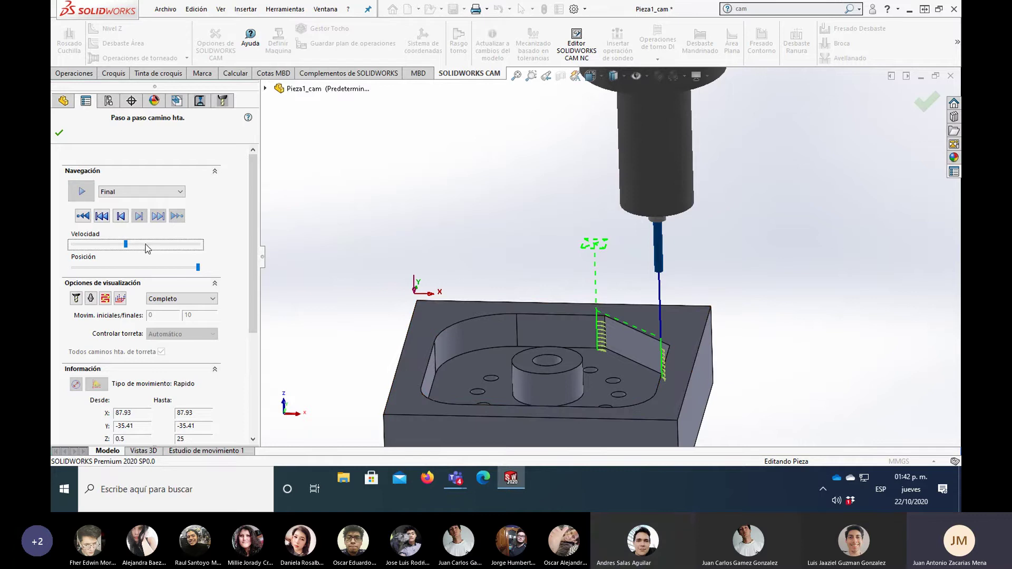
{"action": "left_click", "coordinate": [83, 215]}
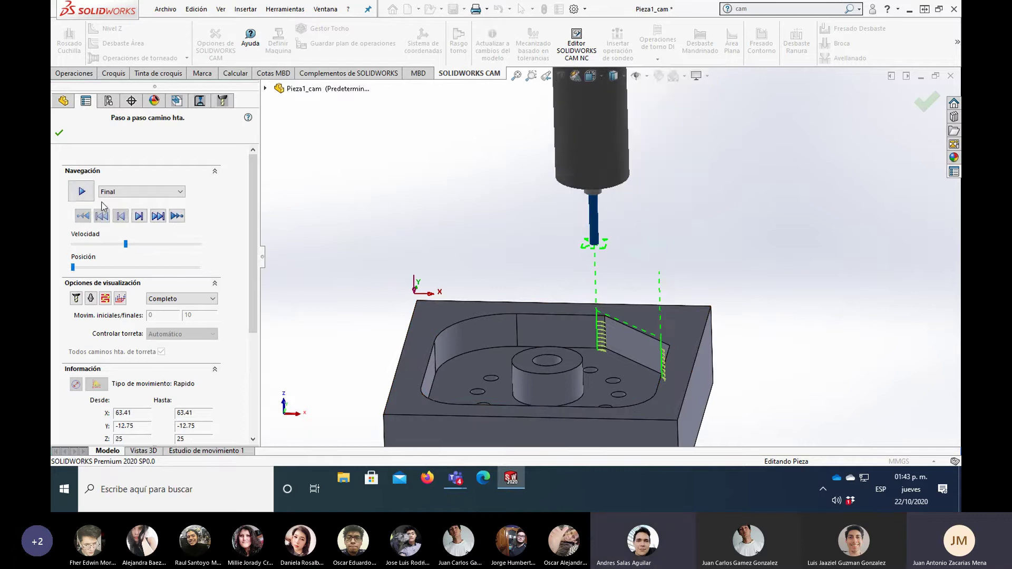
{"action": "left_click", "coordinate": [82, 192]}
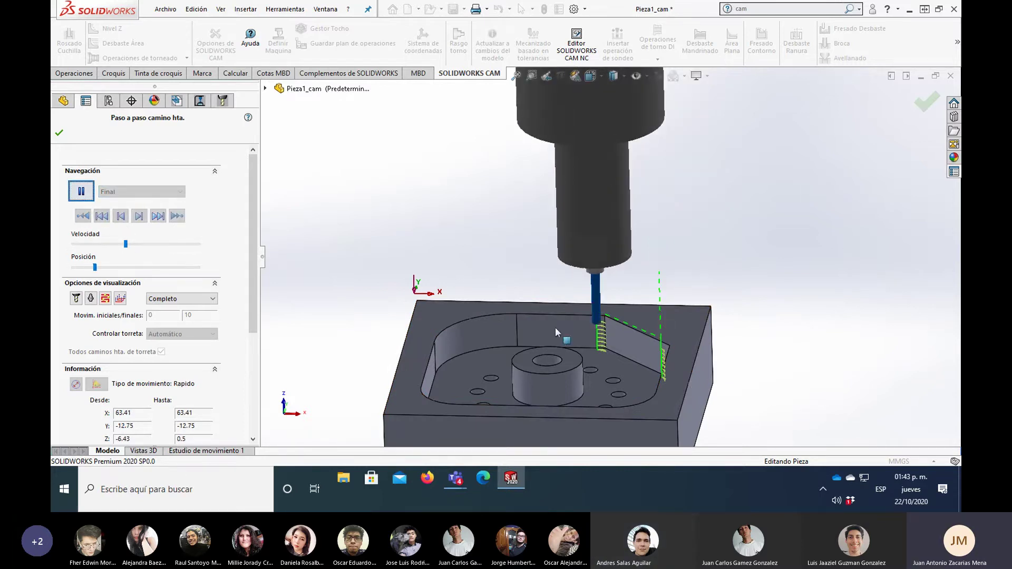
{"action": "scroll", "coordinate": [555, 328], "scroll_direction": "down", "scroll_amount": 2}
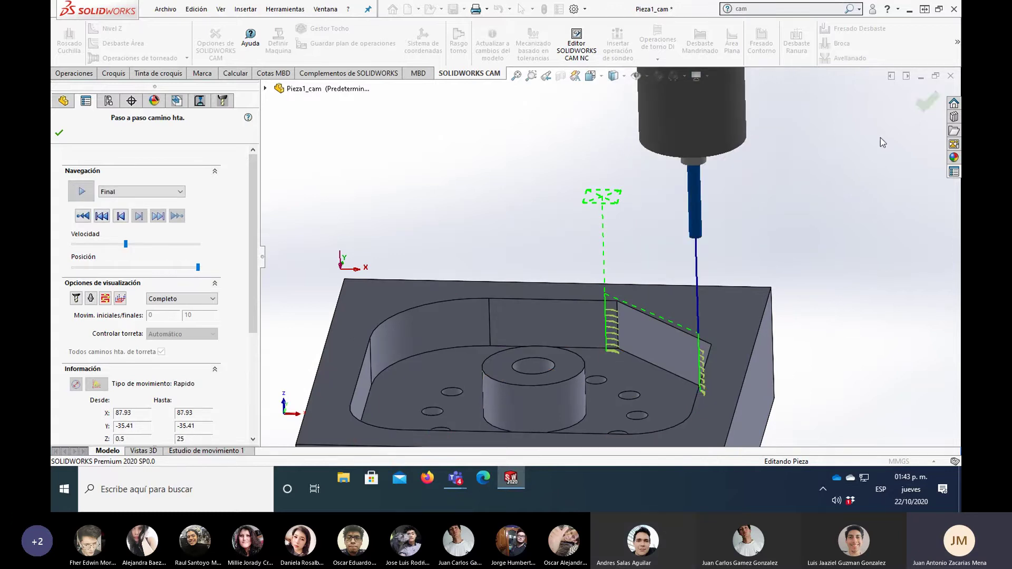
{"action": "left_click", "coordinate": [920, 103]}
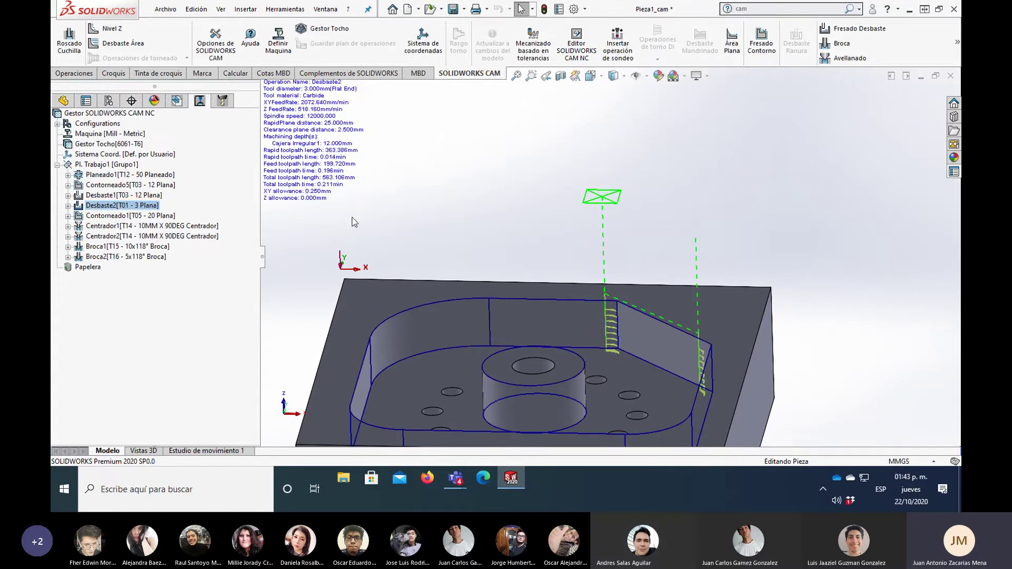
Step: Simulate the whole Pl. Trabajo1 setup at maximum speed through Broca2's T16 drilling
{"action": "left_click", "coordinate": [88, 165]}
{"action": "right_click", "coordinate": [88, 170]}
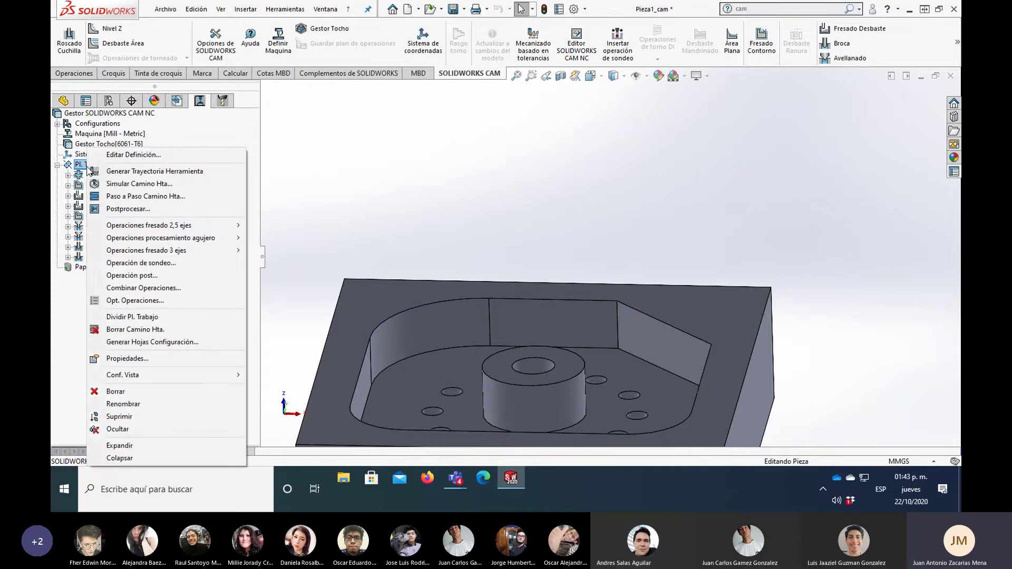
{"action": "left_click", "coordinate": [185, 184]}
{"action": "left_click", "coordinate": [138, 205]}
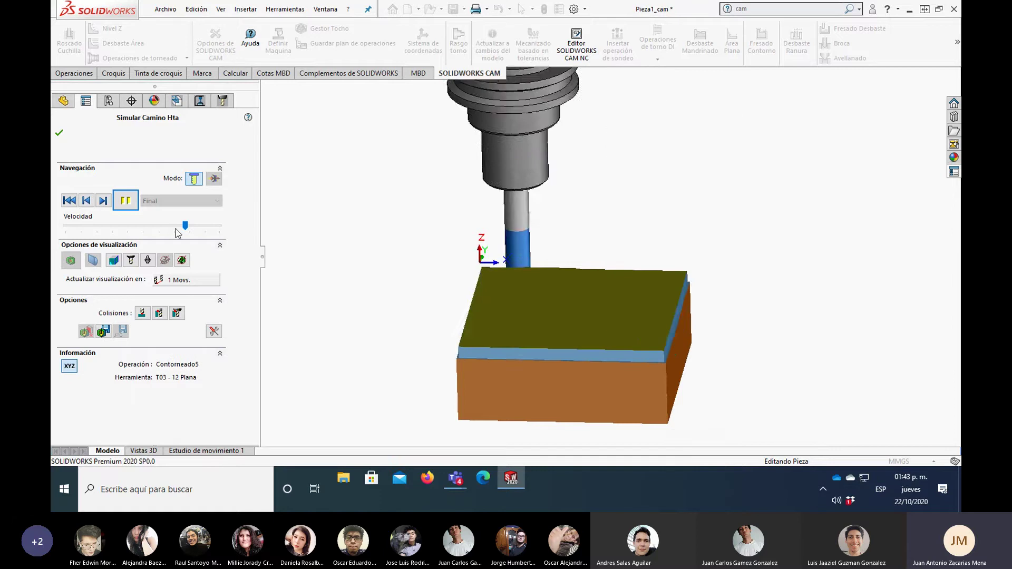
{"action": "left_click_drag", "start_coordinate": [185, 225], "coordinate": [226, 230]}
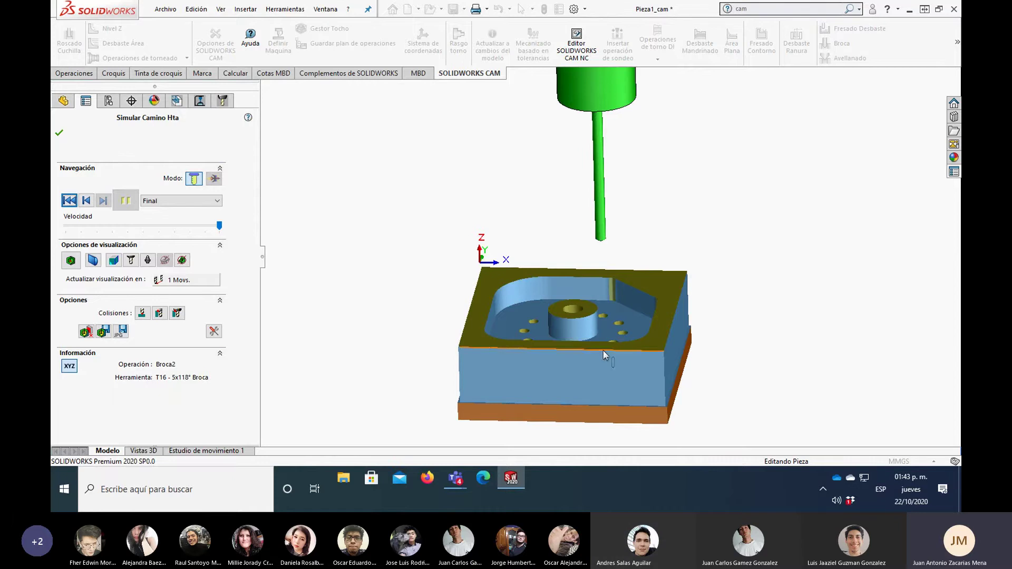
Step: Show the simulation in design-comparison deviation colours and zoom into the pocket's angled corner
{"action": "scroll", "coordinate": [605, 343], "scroll_direction": "down", "scroll_amount": 3}
{"action": "left_click", "coordinate": [71, 260]}
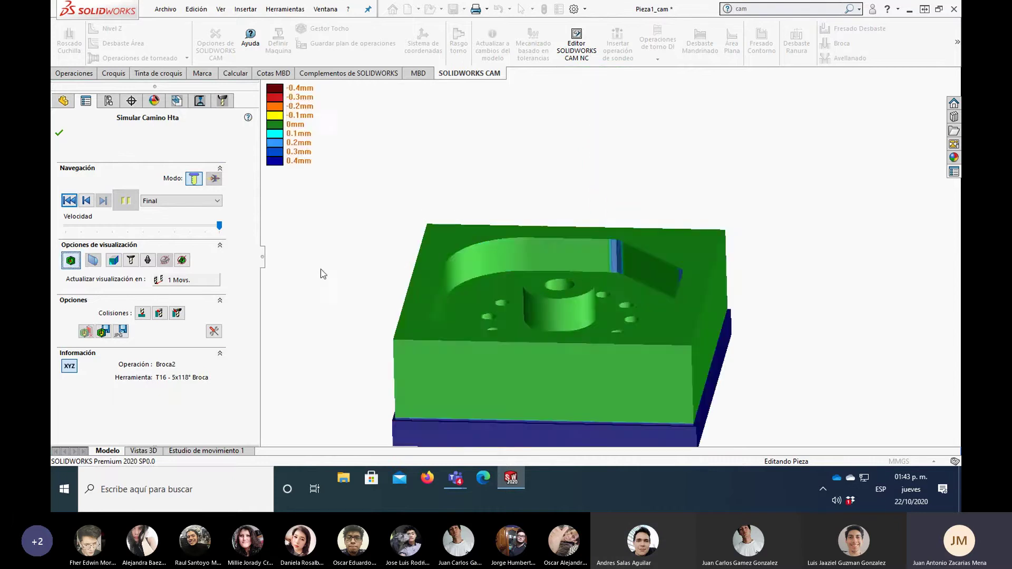
{"action": "middle_click_drag", "start_coordinate": [648, 252], "coordinate": [612, 233]}
{"action": "scroll", "coordinate": [611, 227], "scroll_direction": "down", "scroll_amount": 3}
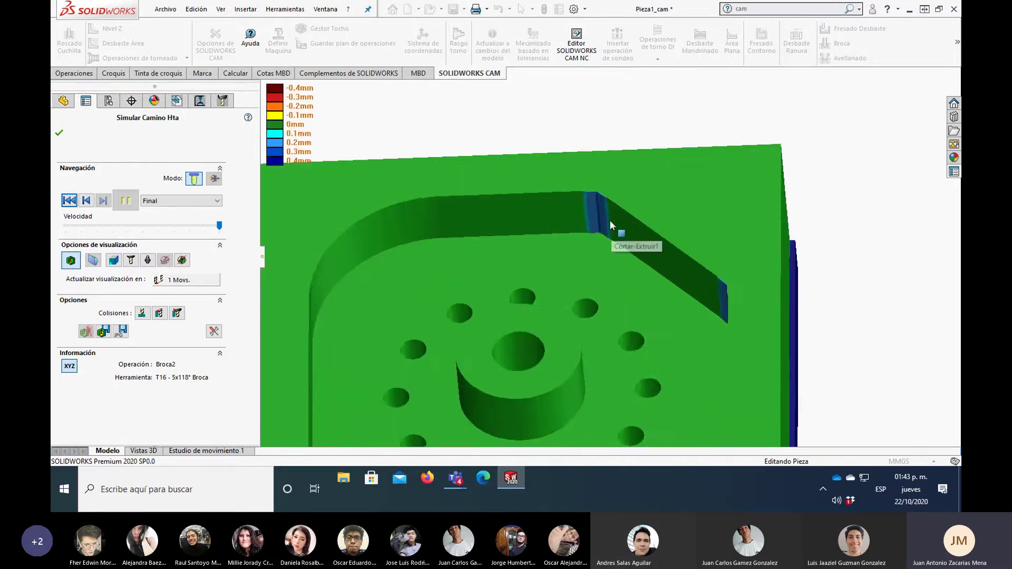
{"action": "scroll", "coordinate": [607, 216], "scroll_direction": "down", "scroll_amount": 3}
{"action": "scroll", "coordinate": [602, 208], "scroll_direction": "down", "scroll_amount": 3}
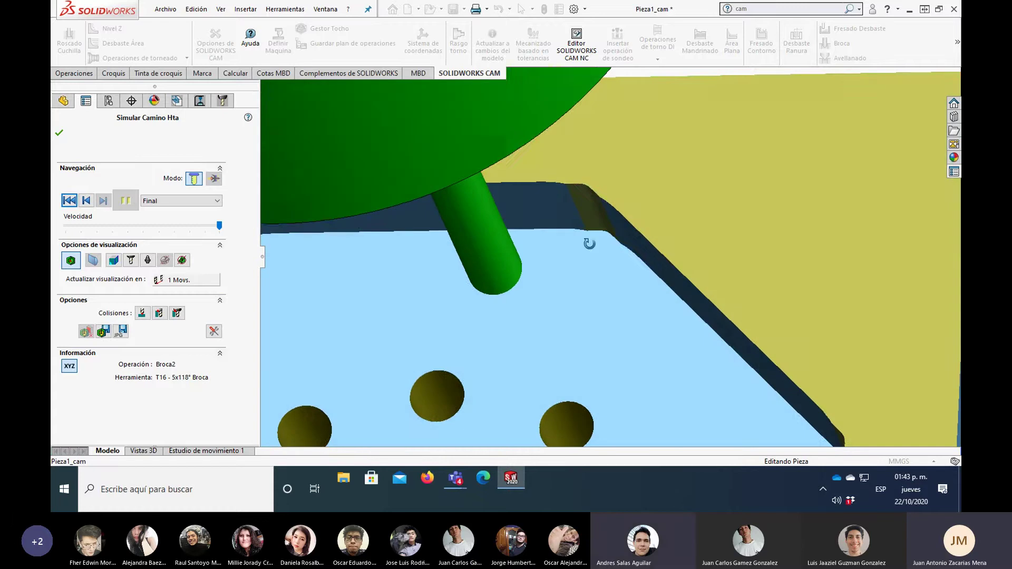
{"action": "scroll", "coordinate": [591, 211], "scroll_direction": "down", "scroll_amount": 1}
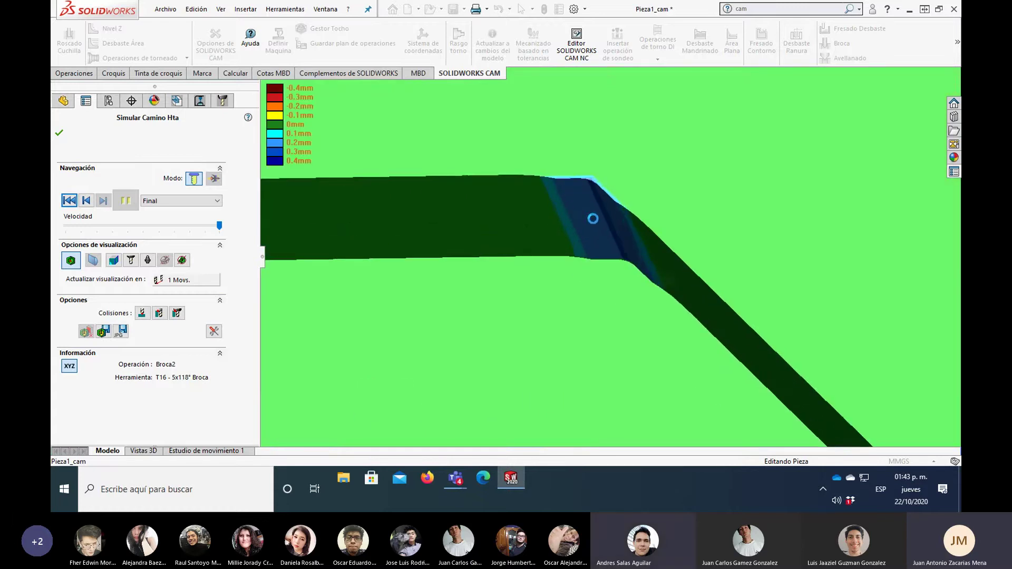
{"action": "scroll", "coordinate": [594, 219], "scroll_direction": "down", "scroll_amount": 1}
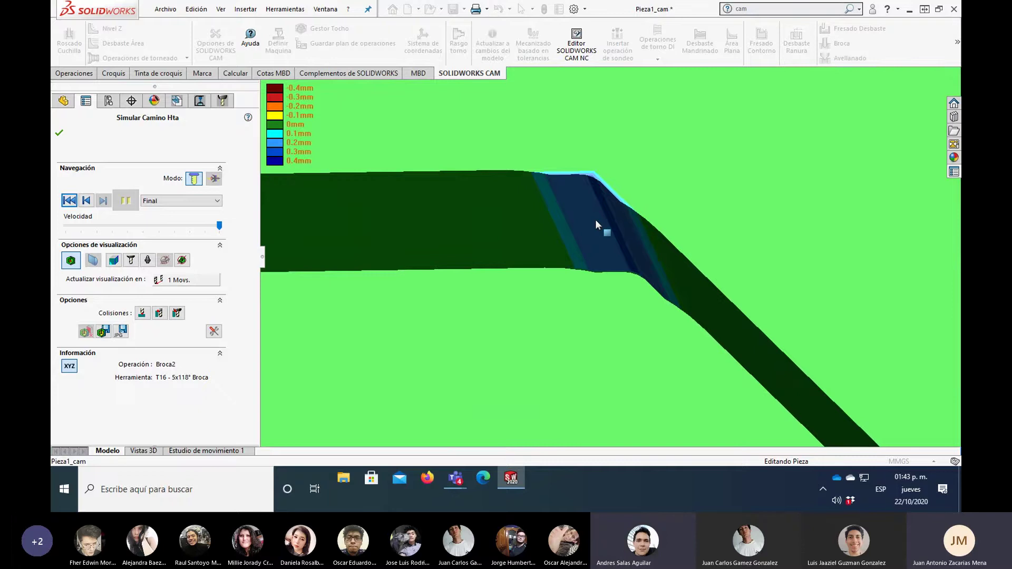
{"action": "mouse_move", "coordinate": [596, 219]}
{"action": "middle_mouse_down"}
{"action": "mouse_move", "coordinate": [587, 216]}
{"action": "mouse_move", "coordinate": [592, 202]}
{"action": "middle_mouse_up"}
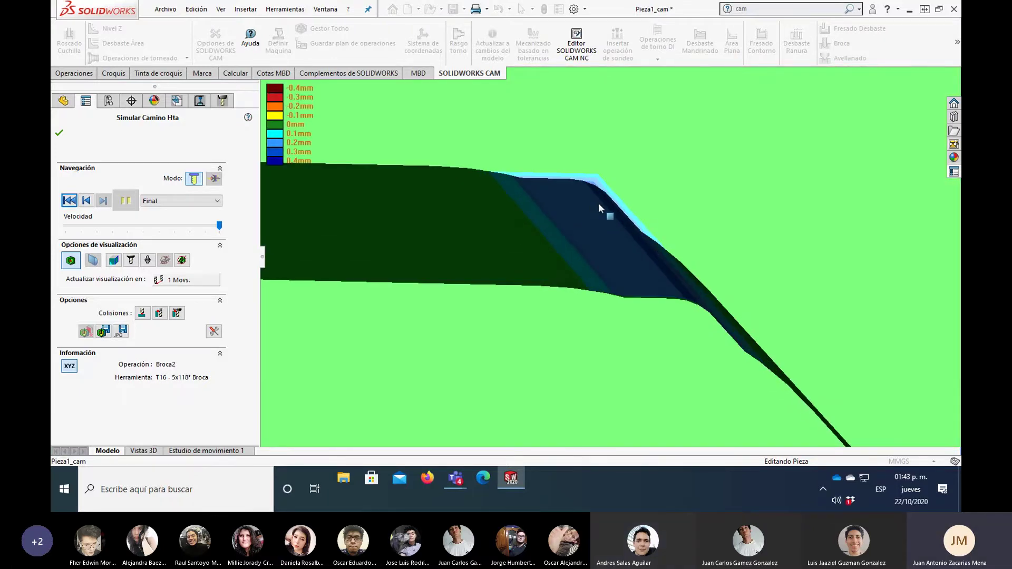
{"action": "scroll", "coordinate": [599, 204], "scroll_direction": "down", "scroll_amount": 5}
{"action": "scroll", "coordinate": [599, 204], "scroll_direction": "up", "scroll_amount": 5}
{"action": "scroll", "coordinate": [590, 193], "scroll_direction": "down", "scroll_amount": 2}
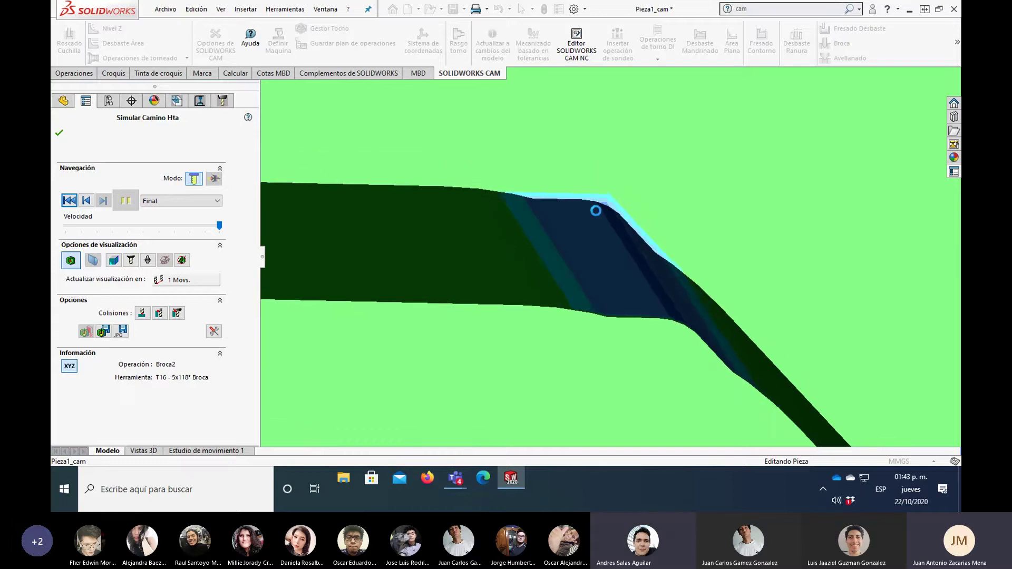
{"action": "scroll", "coordinate": [596, 210], "scroll_direction": "up", "scroll_amount": 5}
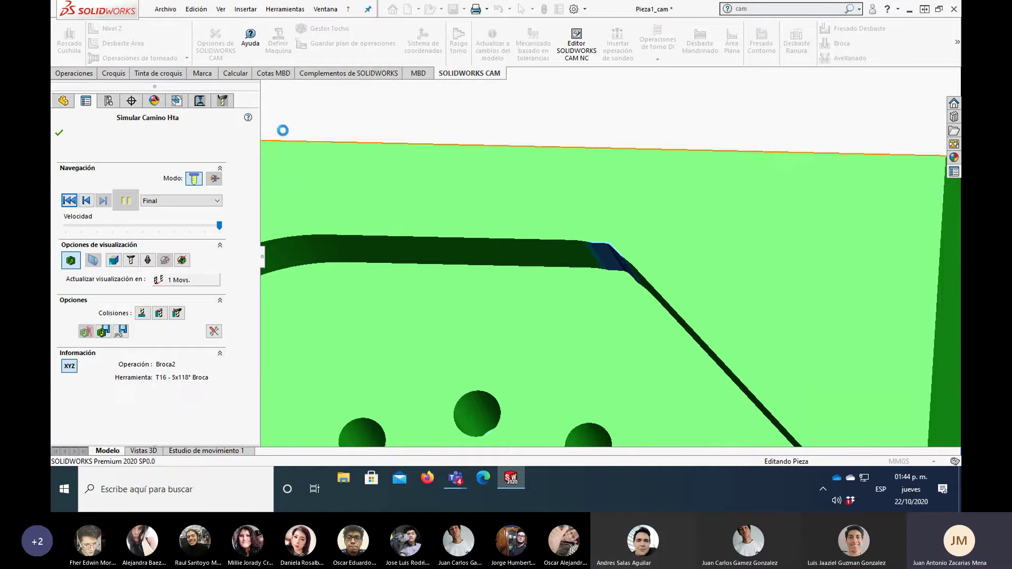
{"action": "scroll", "coordinate": [285, 141], "scroll_direction": "up", "scroll_amount": 1}
{"action": "scroll", "coordinate": [283, 144], "scroll_direction": "up", "scroll_amount": 1}
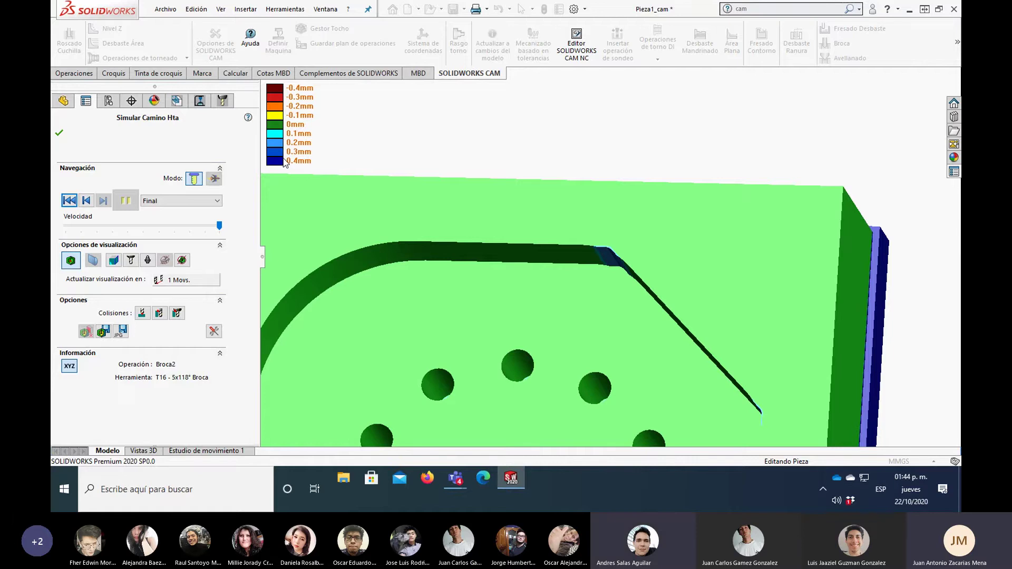
{"action": "scroll", "coordinate": [610, 256], "scroll_direction": "down", "scroll_amount": 2}
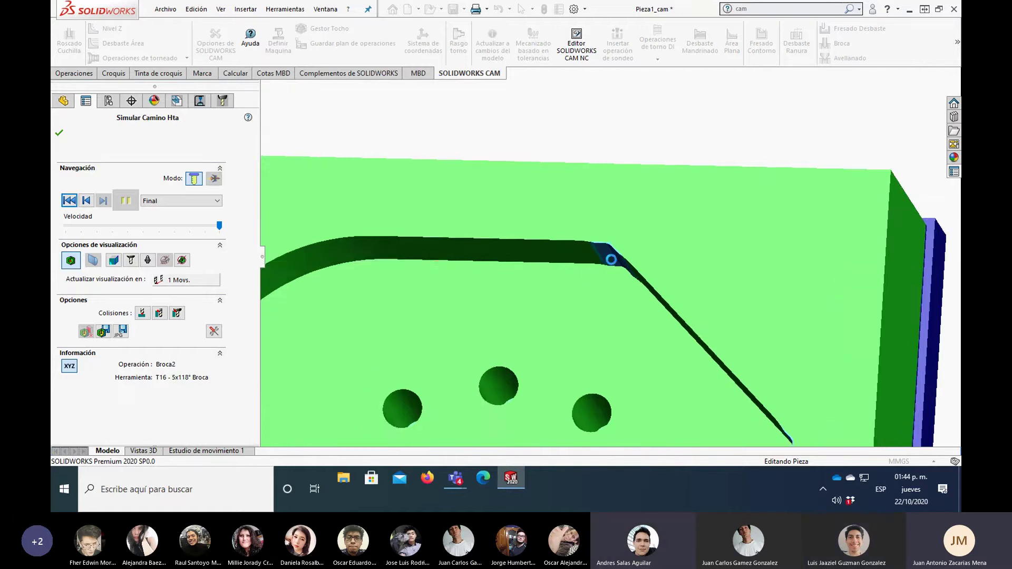
{"action": "scroll", "coordinate": [613, 247], "scroll_direction": "down", "scroll_amount": 3}
{"action": "scroll", "coordinate": [614, 240], "scroll_direction": "down", "scroll_amount": 2}
{"action": "scroll", "coordinate": [613, 232], "scroll_direction": "down", "scroll_amount": 1}
{"action": "scroll", "coordinate": [606, 227], "scroll_direction": "down", "scroll_amount": 2}
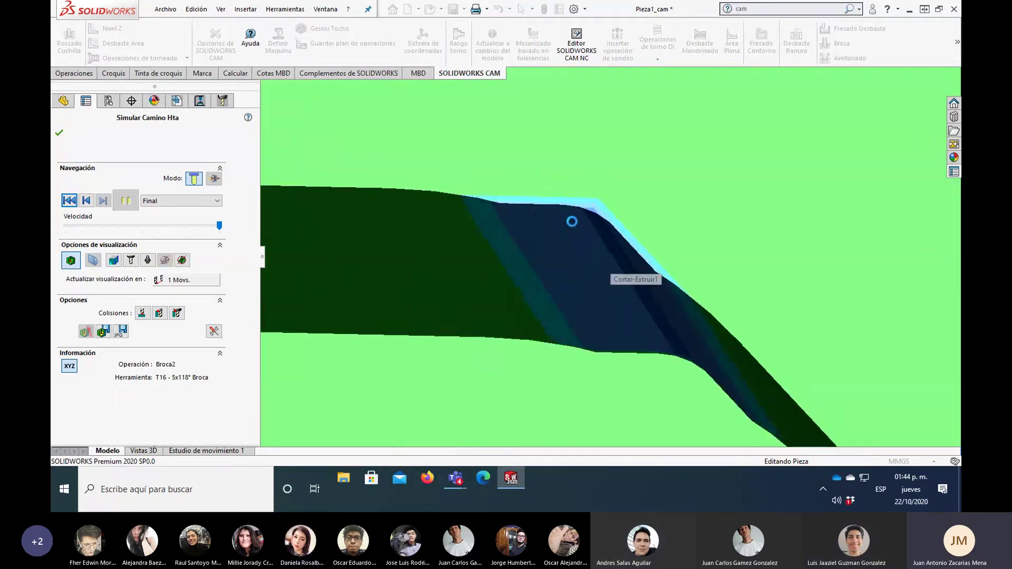
{"action": "scroll", "coordinate": [603, 229], "scroll_direction": "down", "scroll_amount": 2}
{"action": "scroll", "coordinate": [603, 234], "scroll_direction": "down", "scroll_amount": 2}
{"action": "scroll", "coordinate": [607, 233], "scroll_direction": "down", "scroll_amount": 2}
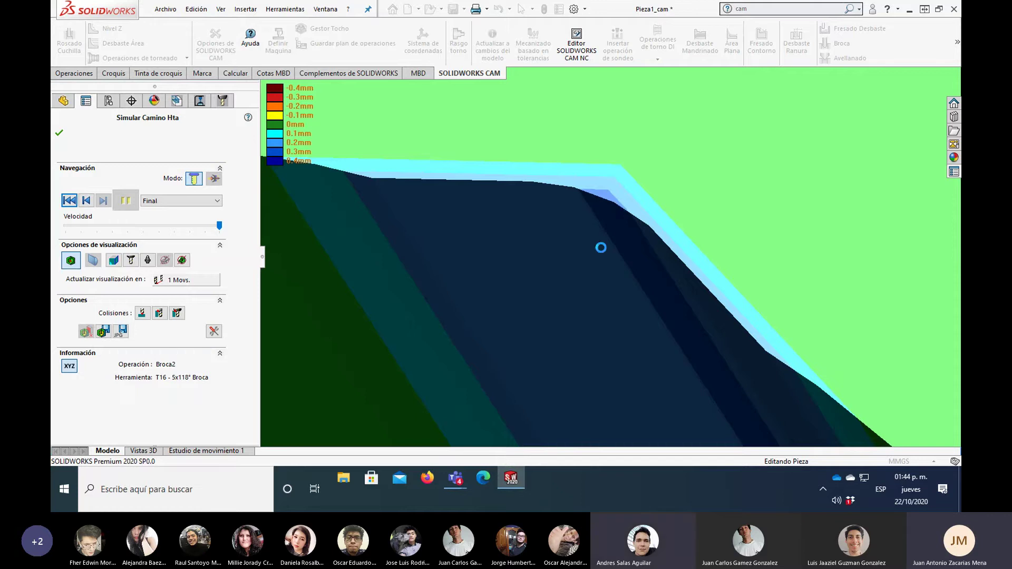
{"action": "scroll", "coordinate": [601, 248], "scroll_direction": "up", "scroll_amount": 2}
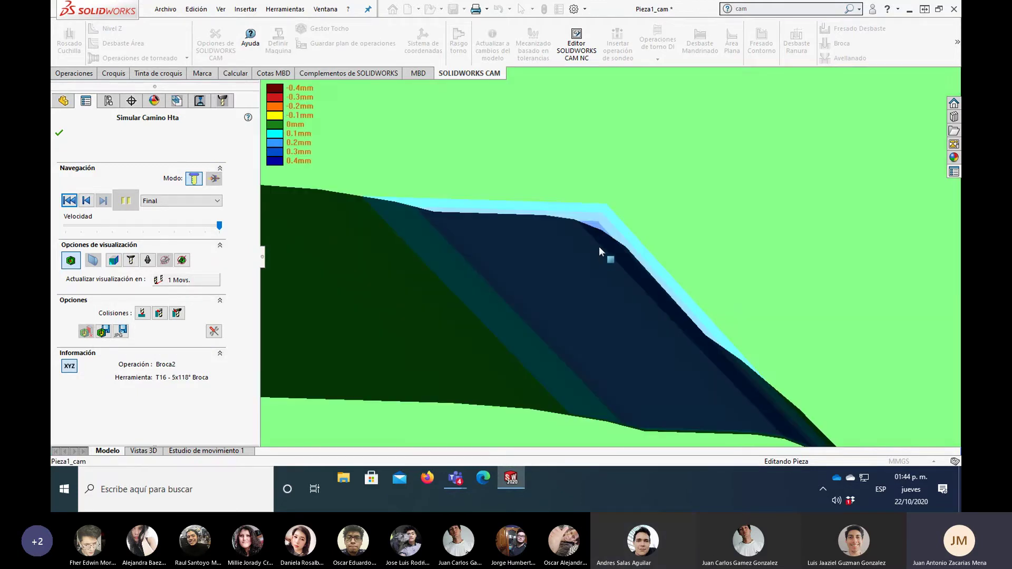
{"action": "scroll", "coordinate": [597, 244], "scroll_direction": "up", "scroll_amount": 3}
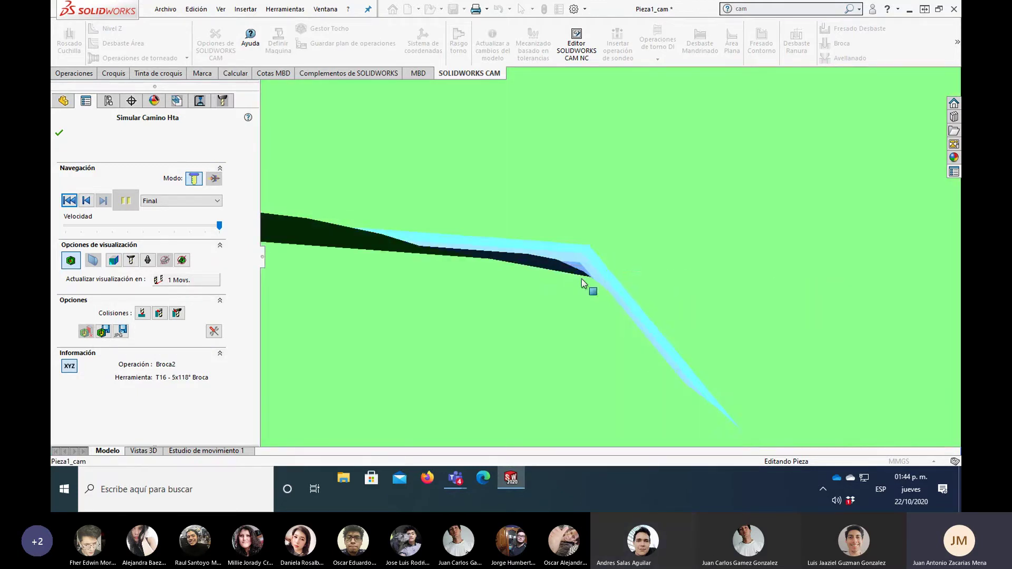
{"action": "scroll", "coordinate": [577, 287], "scroll_direction": "up", "scroll_amount": 2}
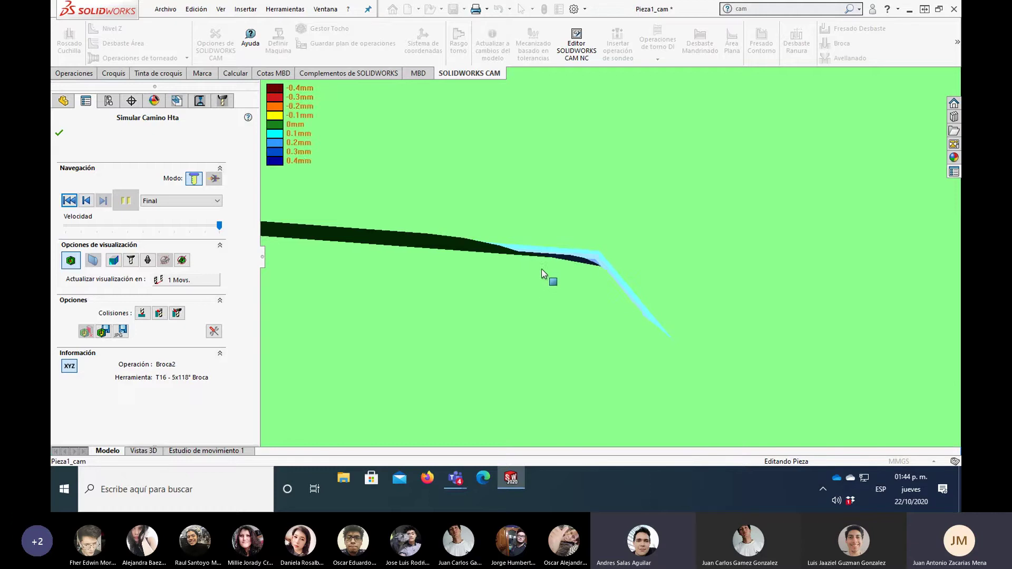
{"action": "scroll", "coordinate": [545, 270], "scroll_direction": "down", "scroll_amount": 3}
{"action": "scroll", "coordinate": [549, 271], "scroll_direction": "up", "scroll_amount": 2}
{"action": "scroll", "coordinate": [549, 277], "scroll_direction": "up", "scroll_amount": 1}
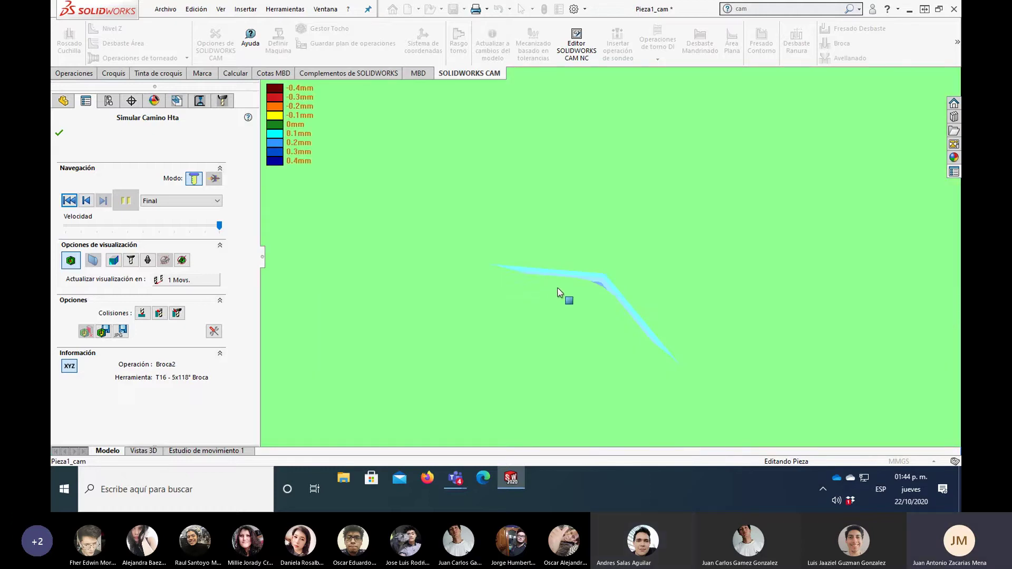
{"action": "scroll", "coordinate": [551, 285], "scroll_direction": "down", "scroll_amount": 5}
{"action": "mouse_move", "coordinate": [552, 284]}
{"action": "middle_mouse_down"}
{"action": "mouse_move", "coordinate": [519, 274]}
{"action": "mouse_move", "coordinate": [532, 262]}
{"action": "mouse_move", "coordinate": [520, 271]}
{"action": "mouse_move", "coordinate": [525, 253]}
{"action": "mouse_move", "coordinate": [529, 265]}
{"action": "mouse_move", "coordinate": [543, 245]}
{"action": "middle_mouse_up"}
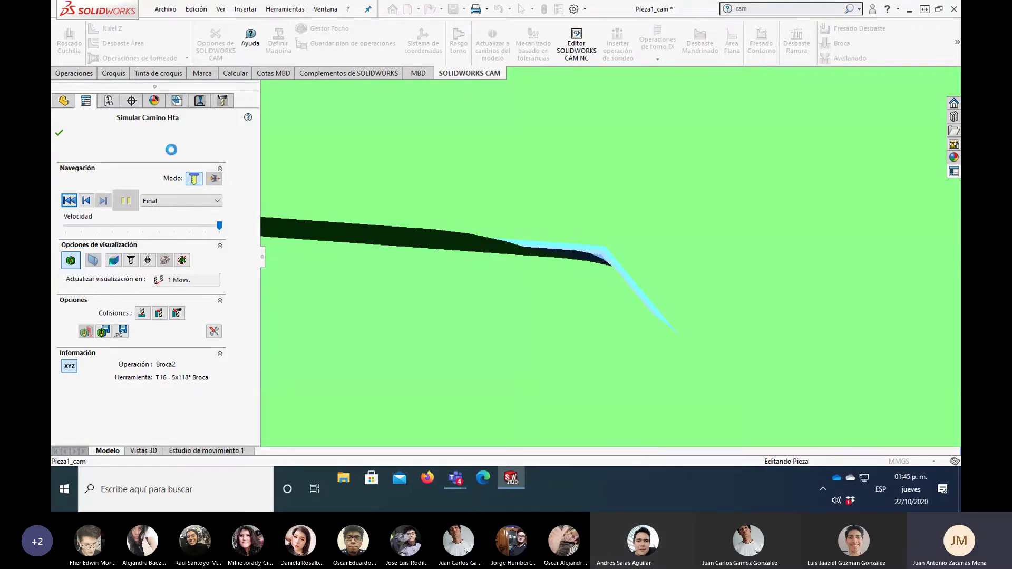
Step: Close the simulation and regenerate the Desbaste2 toolpath
{"action": "left_click", "coordinate": [59, 135]}
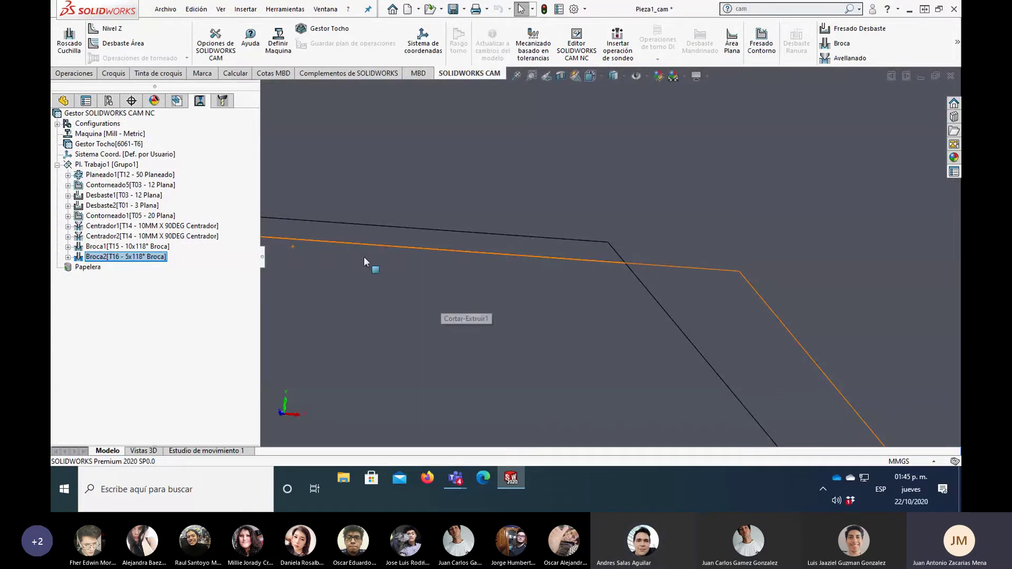
{"action": "left_click", "coordinate": [136, 207]}
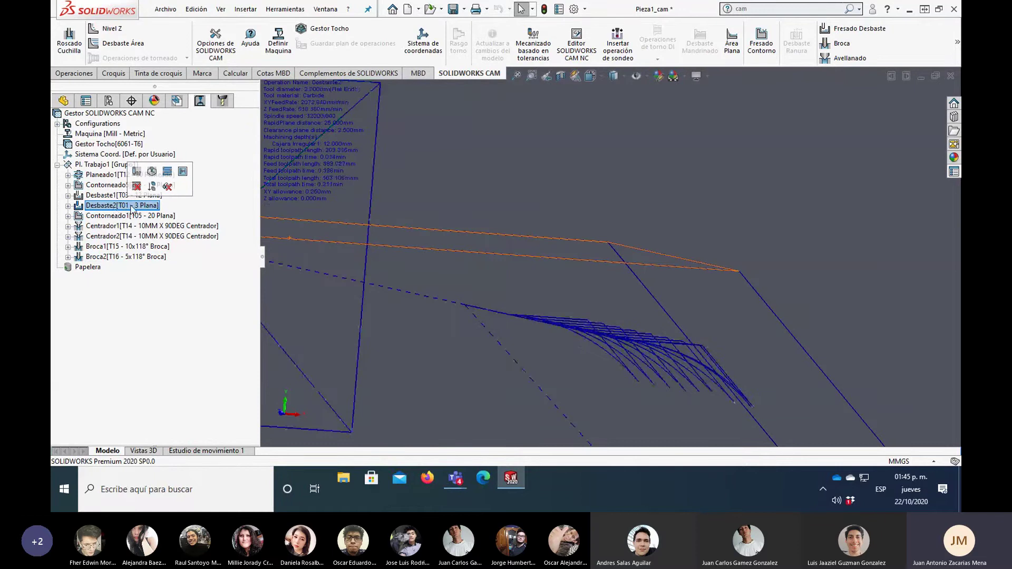
{"action": "right_click", "coordinate": [133, 208]}
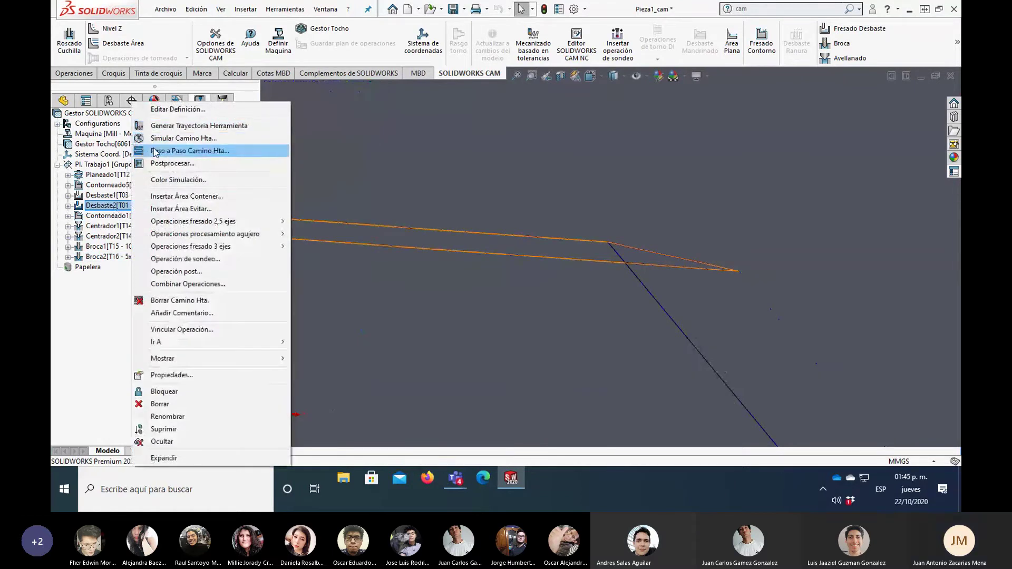
{"action": "left_click", "coordinate": [165, 130]}
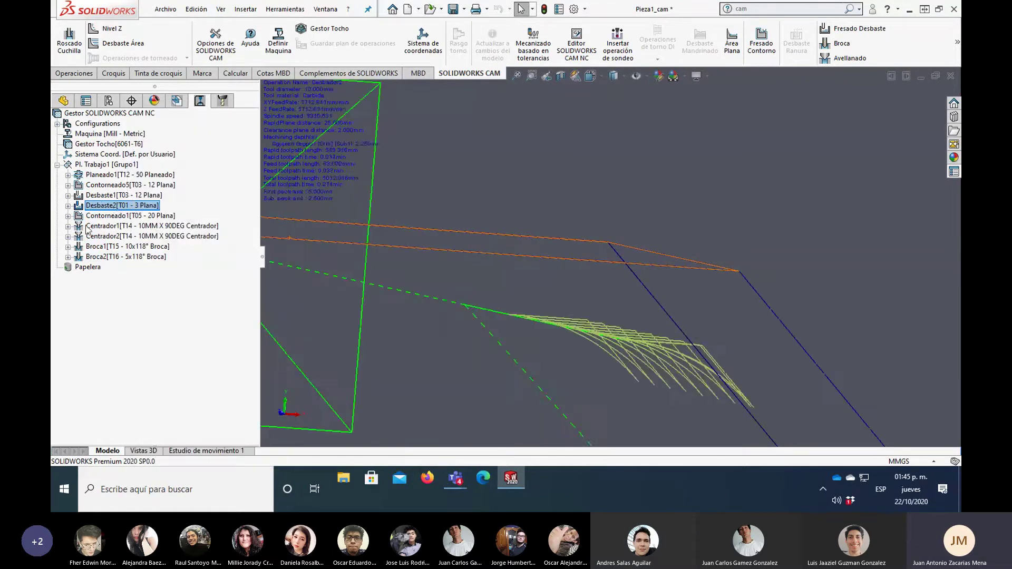
Step: Change Desbaste2's cutting diameter (D1) to 1 mm, giving tool T01 - 1 Plana
{"action": "right_click", "coordinate": [111, 205]}
{"action": "left_click", "coordinate": [152, 125]}
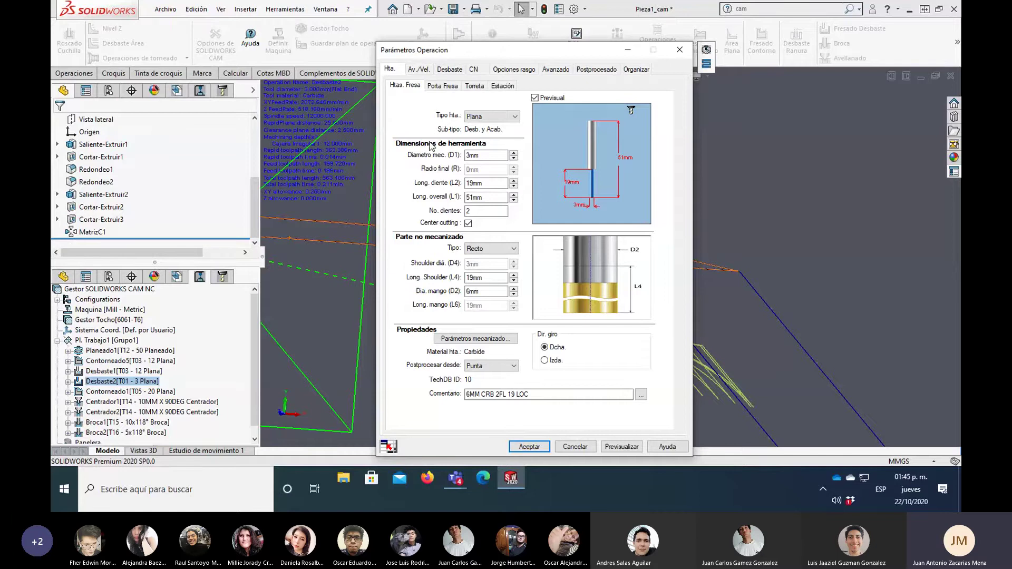
{"action": "left_click", "coordinate": [474, 155]}
{"action": "type", "text": "1"}
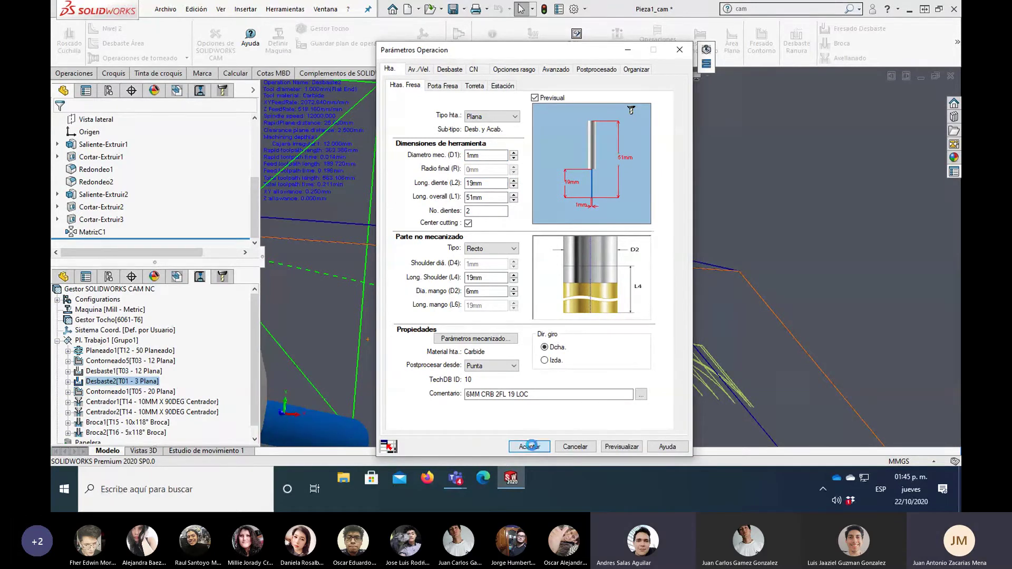
{"action": "left_click", "coordinate": [530, 446]}
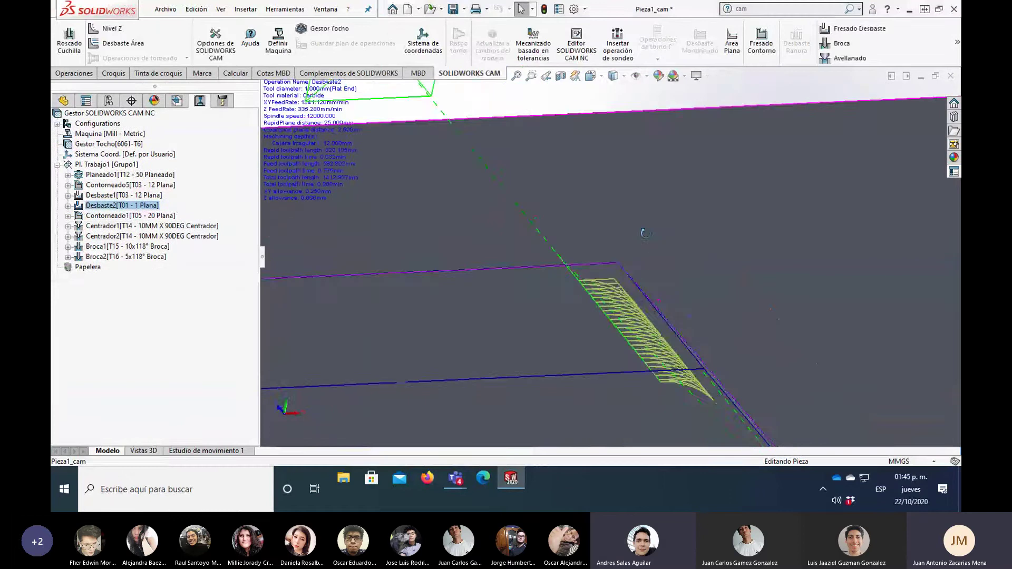
Step: Simulate the Pl. Trabajo1 setup with material deviation shown against the design part
{"action": "mouse_move", "coordinate": [645, 233]}
{"action": "middle_mouse_down"}
{"action": "mouse_move", "coordinate": [632, 293]}
{"action": "mouse_move", "coordinate": [611, 303]}
{"action": "mouse_move", "coordinate": [397, 256]}
{"action": "middle_mouse_up"}
{"action": "left_click", "coordinate": [120, 167]}
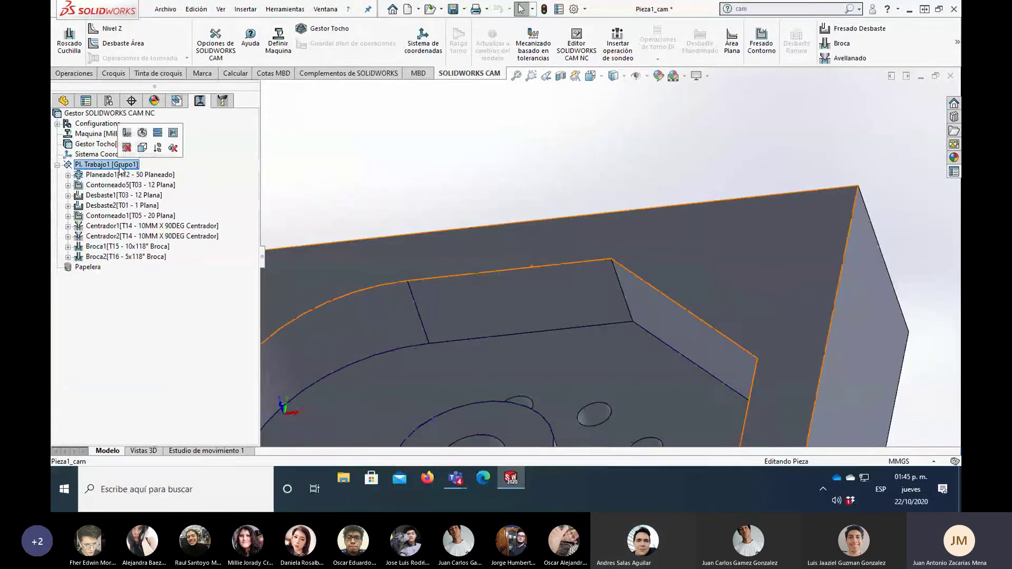
{"action": "right_click", "coordinate": [104, 166]}
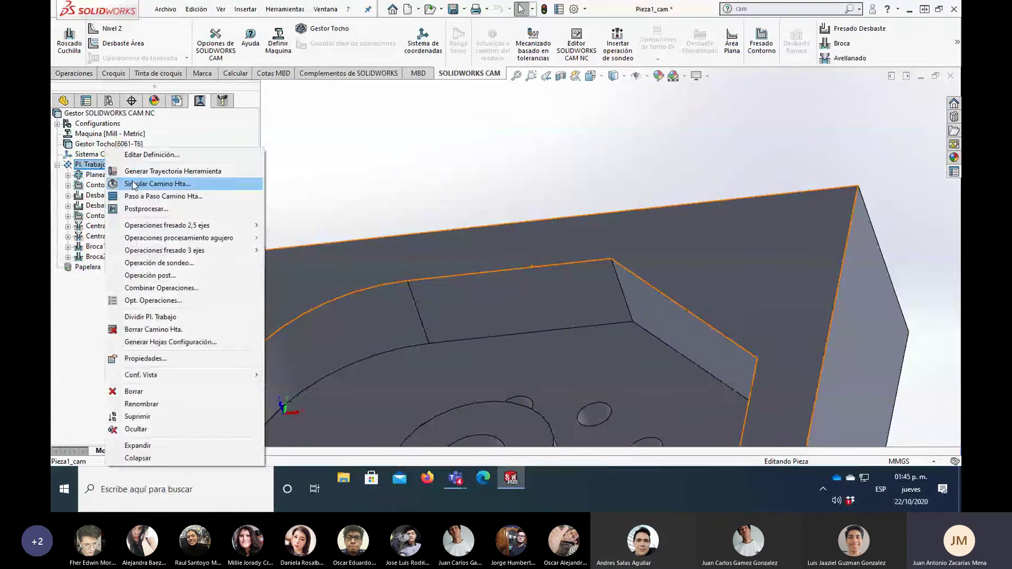
{"action": "left_click", "coordinate": [159, 182]}
{"action": "left_click", "coordinate": [125, 203]}
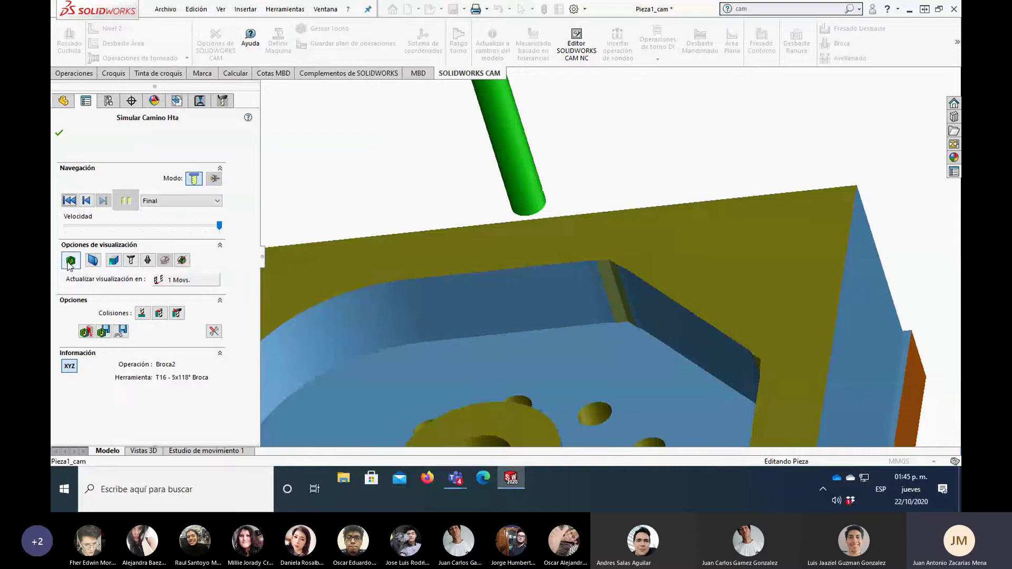
{"action": "left_click", "coordinate": [68, 264]}
Step: Zoom into the pocket corner to inspect the leftover sliver, then close the simulation
{"action": "scroll", "coordinate": [528, 311], "scroll_direction": "down", "scroll_amount": 4}
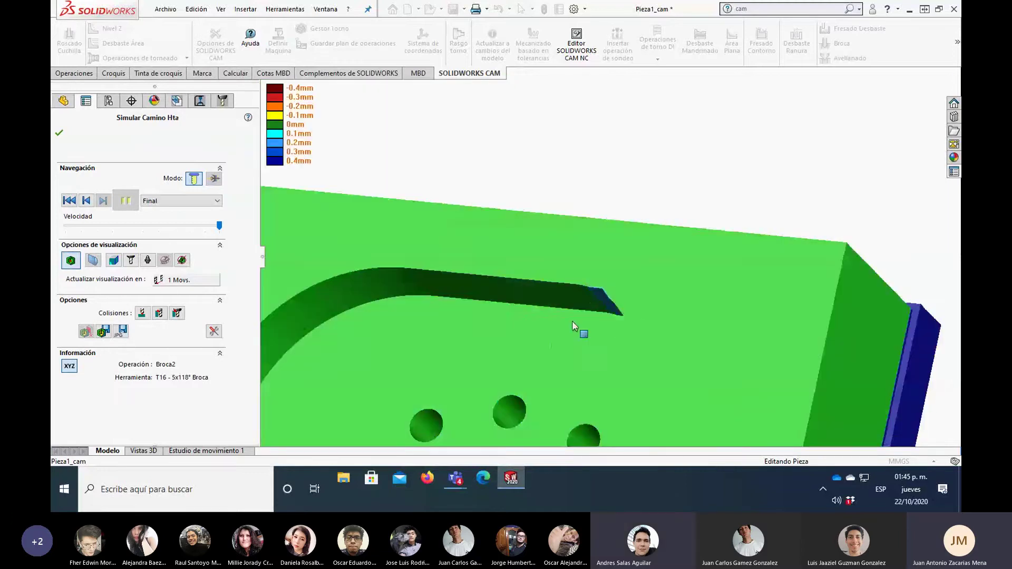
{"action": "scroll", "coordinate": [598, 294], "scroll_direction": "down", "scroll_amount": 2}
{"action": "scroll", "coordinate": [605, 287], "scroll_direction": "down", "scroll_amount": 2}
{"action": "scroll", "coordinate": [606, 279], "scroll_direction": "down", "scroll_amount": 2}
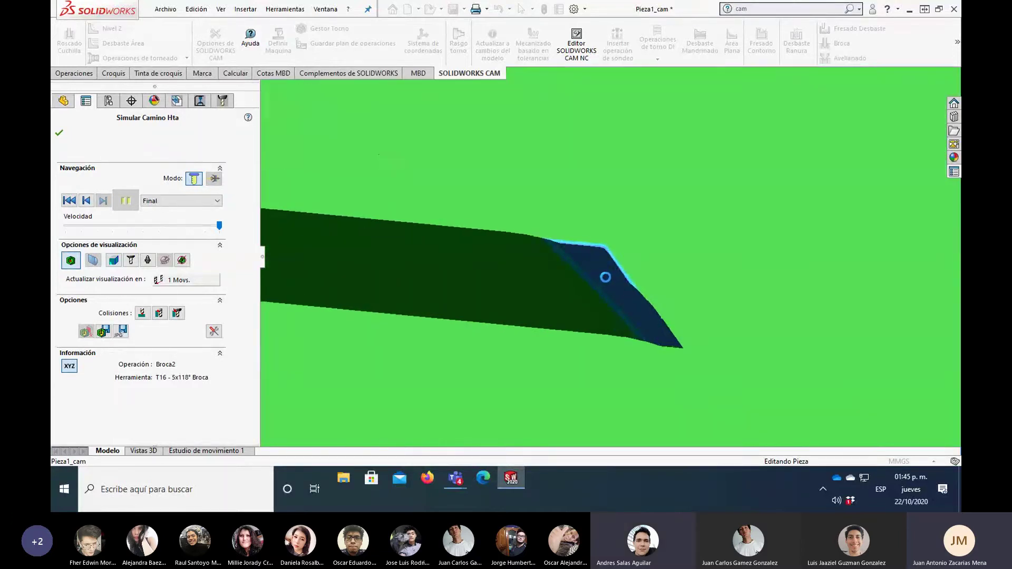
{"action": "scroll", "coordinate": [605, 277], "scroll_direction": "down", "scroll_amount": 1}
{"action": "scroll", "coordinate": [606, 272], "scroll_direction": "down", "scroll_amount": 2}
{"action": "scroll", "coordinate": [602, 232], "scroll_direction": "down", "scroll_amount": 2}
{"action": "scroll", "coordinate": [603, 219], "scroll_direction": "down", "scroll_amount": 2}
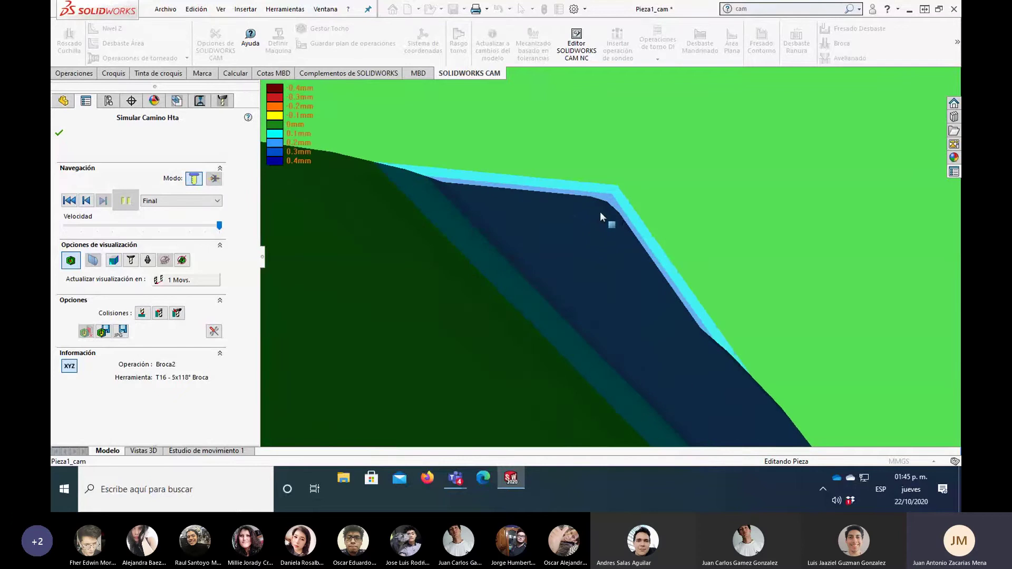
{"action": "scroll", "coordinate": [600, 211], "scroll_direction": "up", "scroll_amount": 1}
{"action": "scroll", "coordinate": [604, 226], "scroll_direction": "up", "scroll_amount": 2}
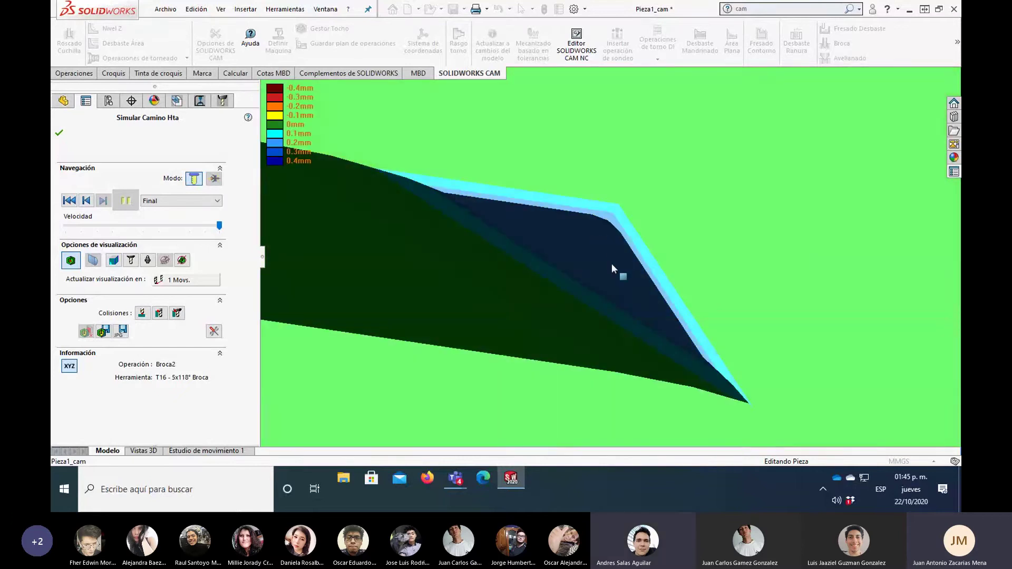
{"action": "middle_click_drag", "start_coordinate": [612, 251], "coordinate": [615, 260]}
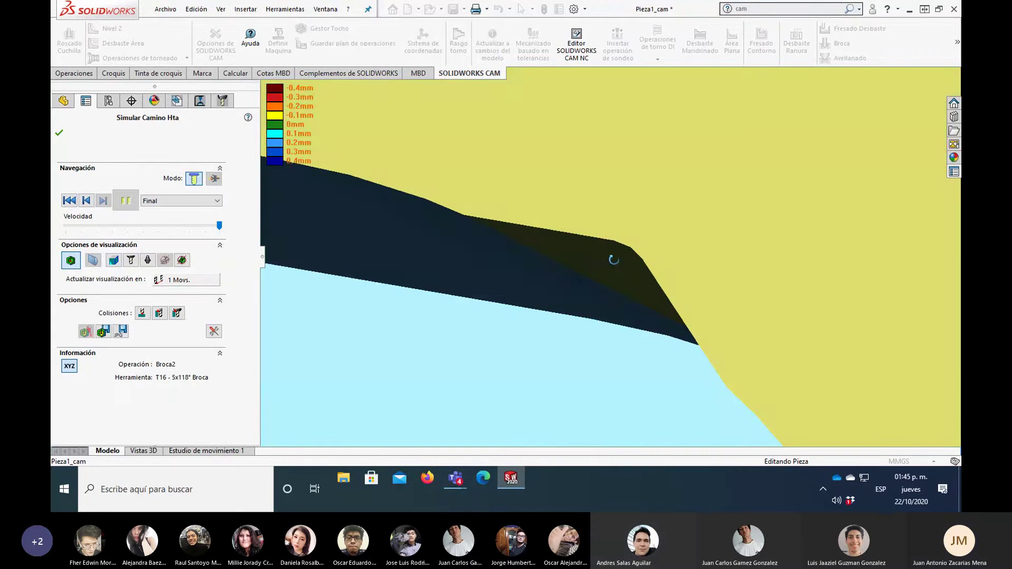
{"action": "scroll", "coordinate": [648, 264], "scroll_direction": "down", "scroll_amount": 3}
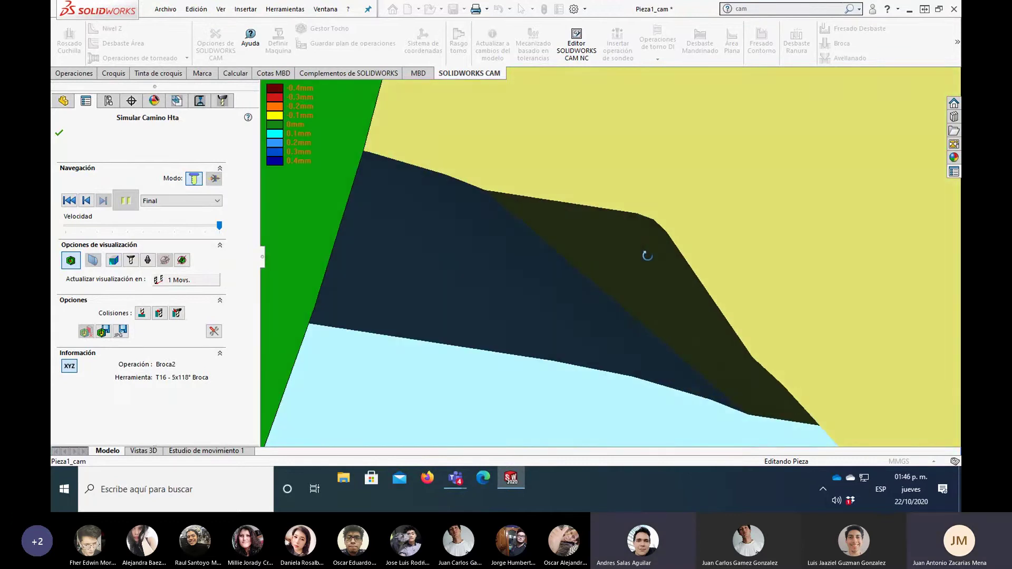
{"action": "scroll", "coordinate": [634, 268], "scroll_direction": "up", "scroll_amount": 2}
{"action": "scroll", "coordinate": [633, 267], "scroll_direction": "up", "scroll_amount": 2}
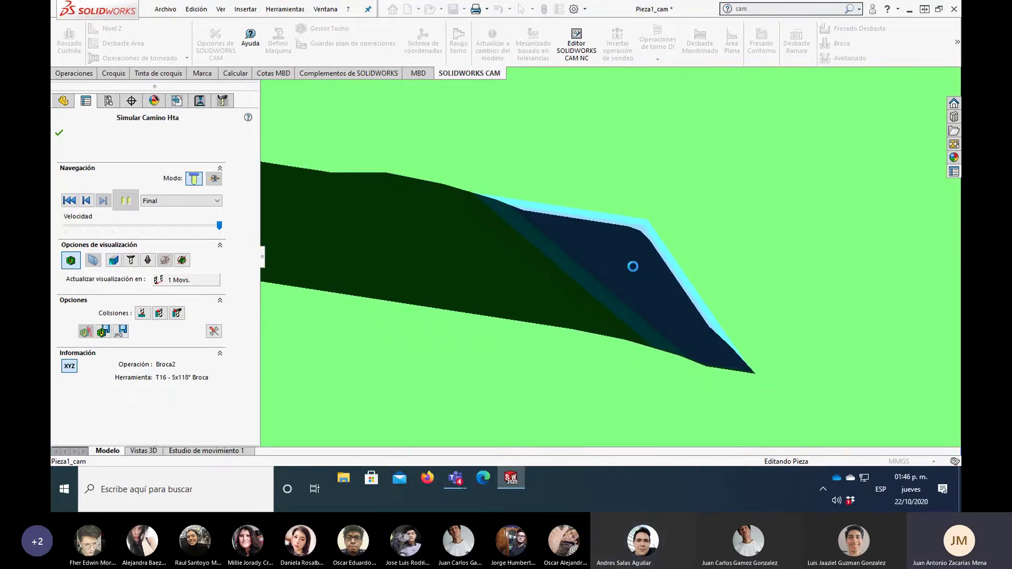
{"action": "scroll", "coordinate": [632, 266], "scroll_direction": "up", "scroll_amount": 2}
{"action": "scroll", "coordinate": [632, 266], "scroll_direction": "up", "scroll_amount": 1}
{"action": "scroll", "coordinate": [633, 266], "scroll_direction": "up", "scroll_amount": 2}
{"action": "scroll", "coordinate": [634, 267], "scroll_direction": "up", "scroll_amount": 2}
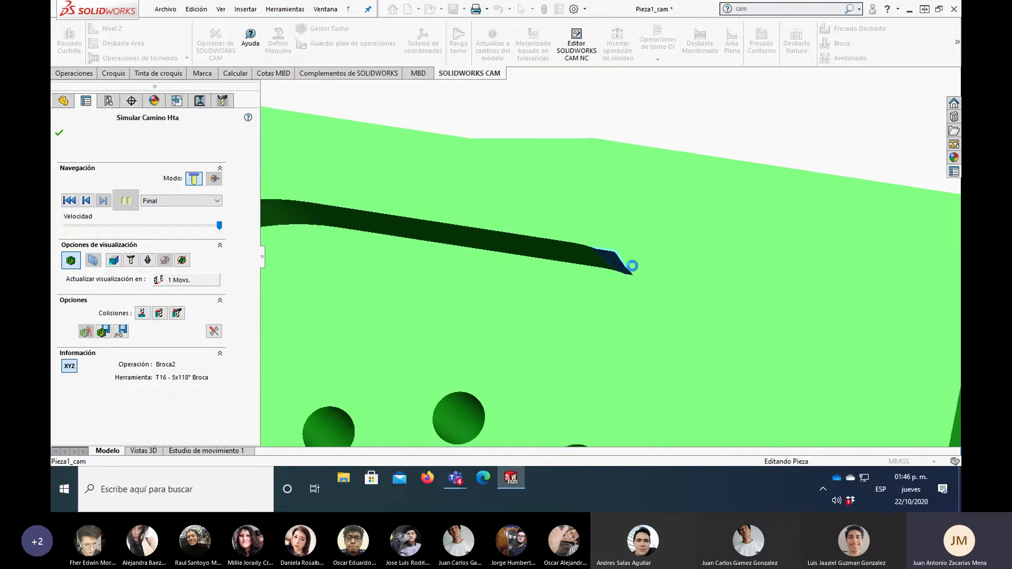
{"action": "scroll", "coordinate": [635, 271], "scroll_direction": "up", "scroll_amount": 2}
{"action": "scroll", "coordinate": [634, 269], "scroll_direction": "up", "scroll_amount": 2}
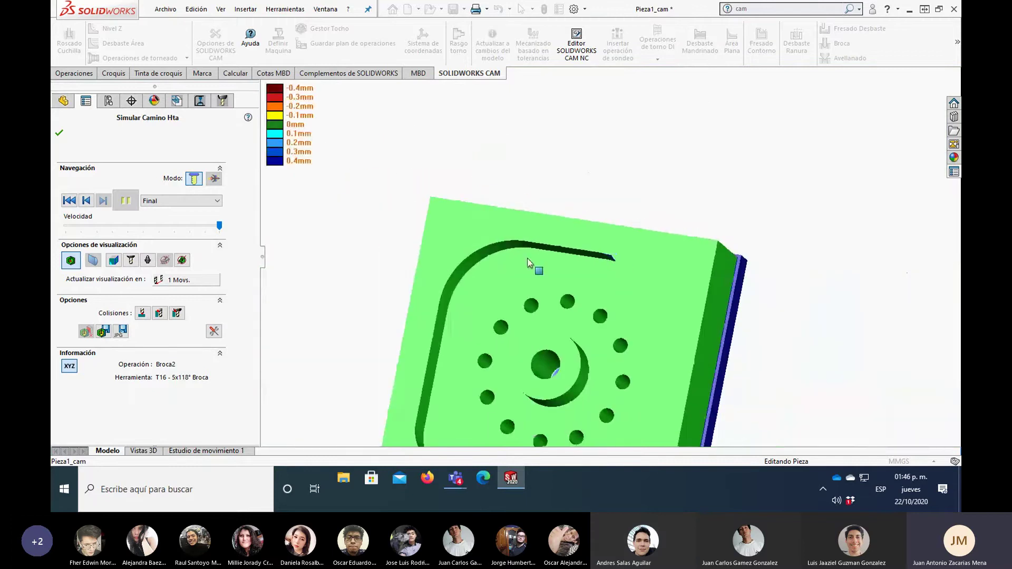
{"action": "left_click", "coordinate": [58, 133]}
Step: Change Desbaste2's tool diameter (D1) to 0.1 mm (T01 - 0.1 Plana) and regenerate
{"action": "left_click", "coordinate": [142, 206]}
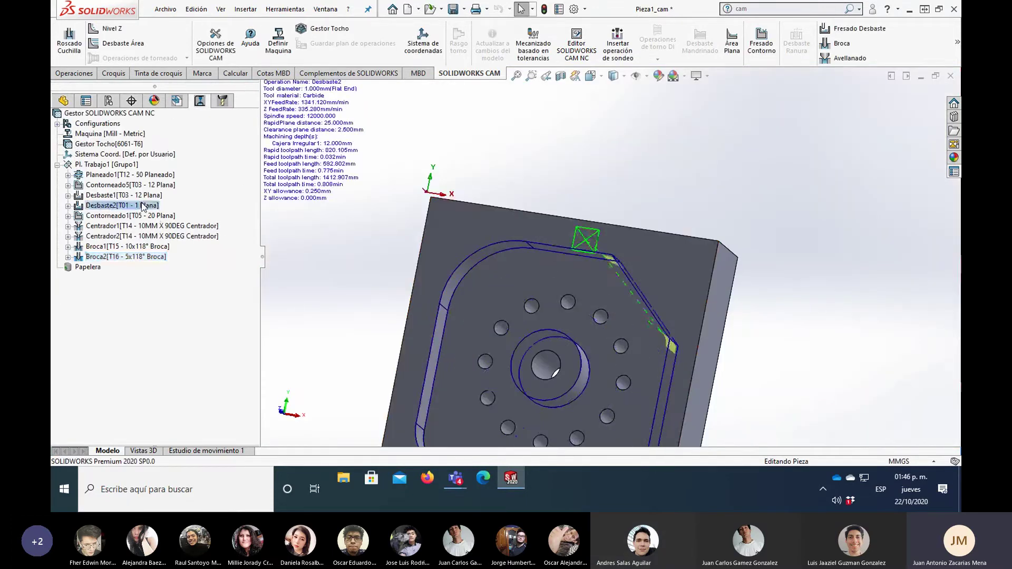
{"action": "right_click", "coordinate": [134, 204]}
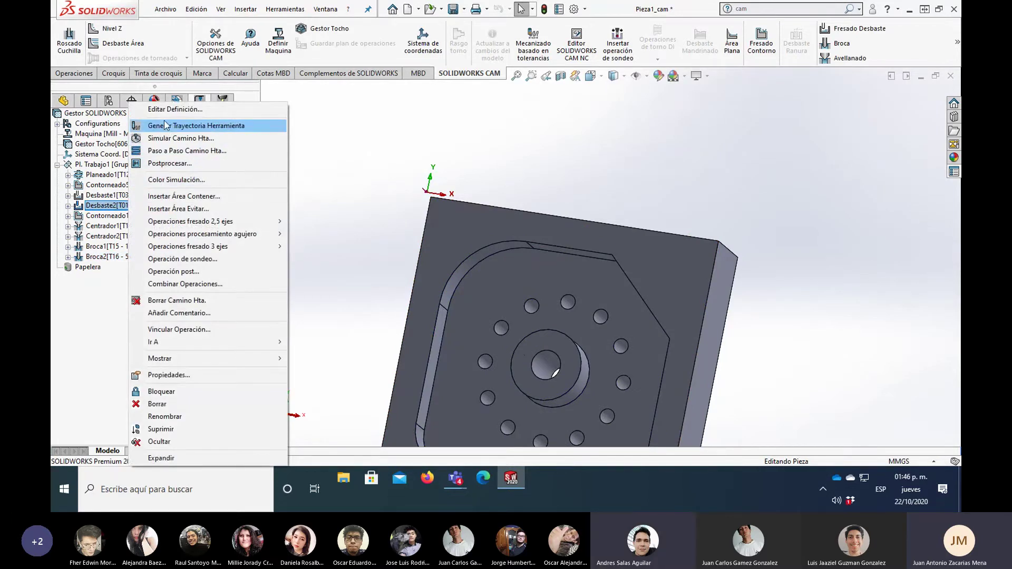
{"action": "left_click", "coordinate": [174, 109]}
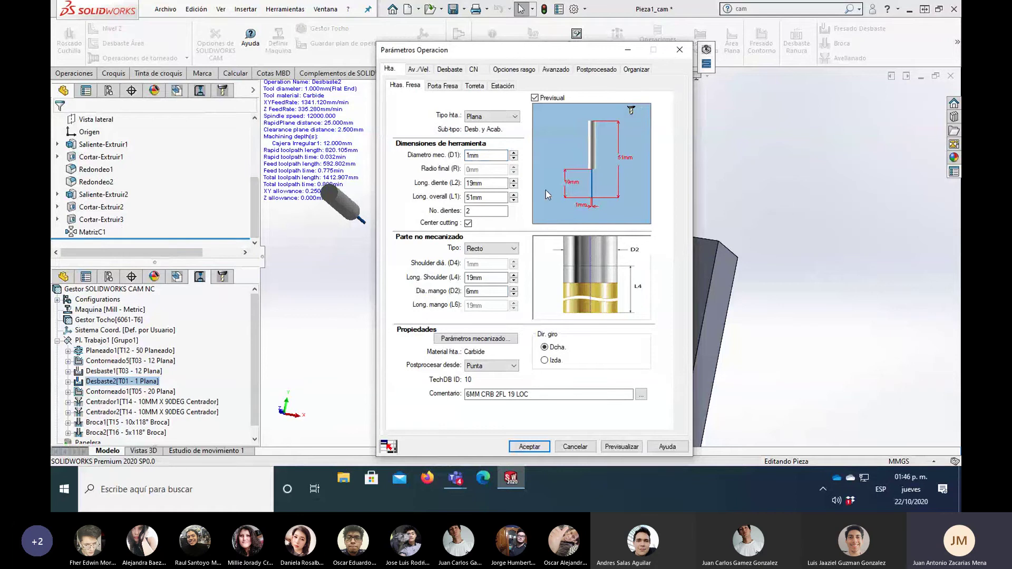
{"action": "left_click", "coordinate": [468, 156]}
{"action": "type", "text": "0.1"}
{"action": "left_click", "coordinate": [595, 198]}
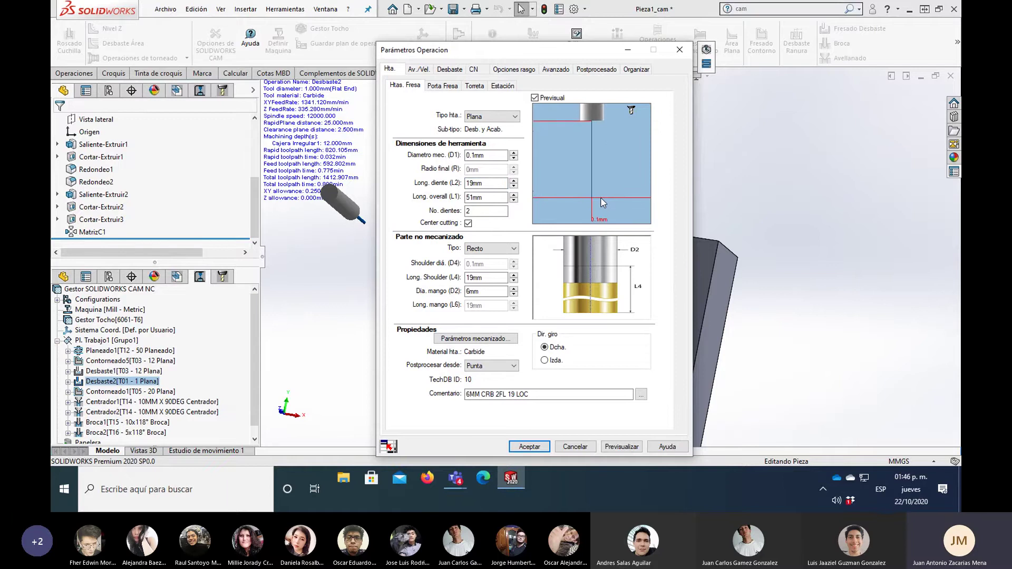
{"action": "left_click", "coordinate": [550, 448]}
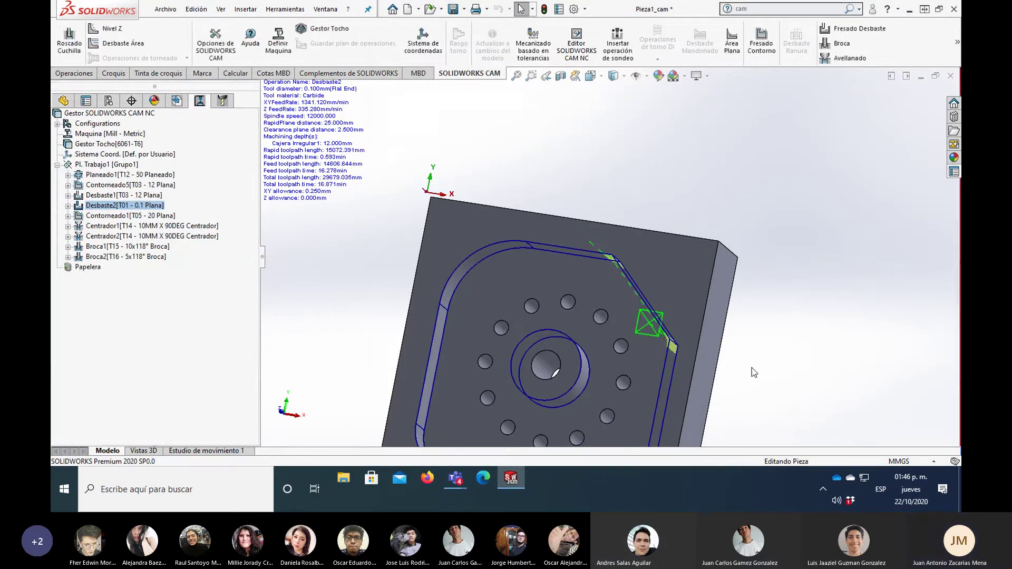
Step: Inspect the dense 0.1 mm Desbaste2 passes at the pocket corner, then bring up the Pl. Trabajo1 menu
{"action": "mouse_move", "coordinate": [754, 372]}
{"action": "middle_mouse_down"}
{"action": "mouse_move", "coordinate": [620, 269]}
{"action": "mouse_move", "coordinate": [655, 160]}
{"action": "middle_mouse_up"}
{"action": "scroll", "coordinate": [620, 269], "scroll_direction": "down", "scroll_amount": 3}
{"action": "scroll", "coordinate": [619, 264], "scroll_direction": "down", "scroll_amount": 3}
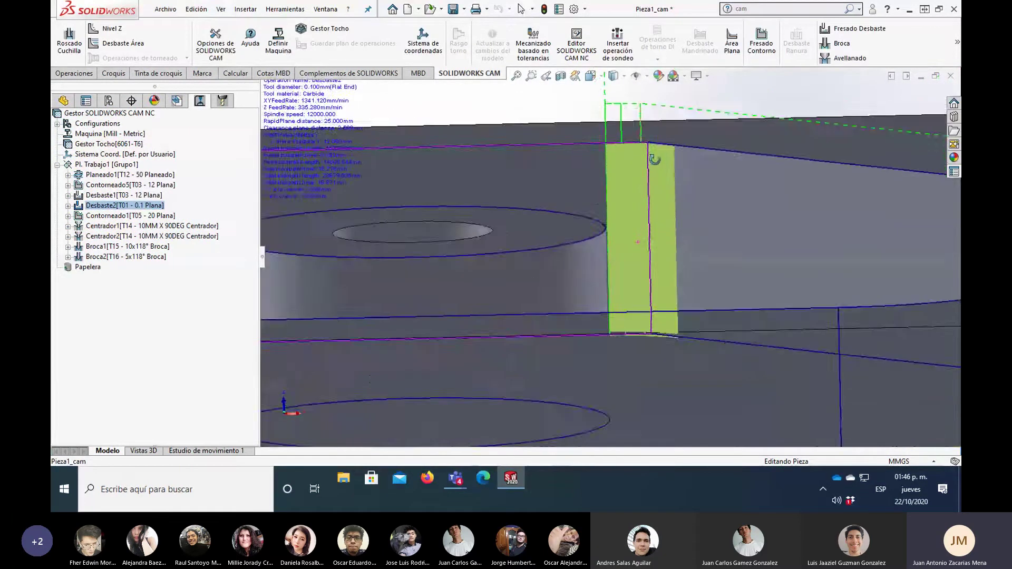
{"action": "scroll", "coordinate": [659, 173], "scroll_direction": "down", "scroll_amount": 1}
{"action": "scroll", "coordinate": [659, 173], "scroll_direction": "down", "scroll_amount": 3}
{"action": "scroll", "coordinate": [680, 148], "scroll_direction": "down", "scroll_amount": 1}
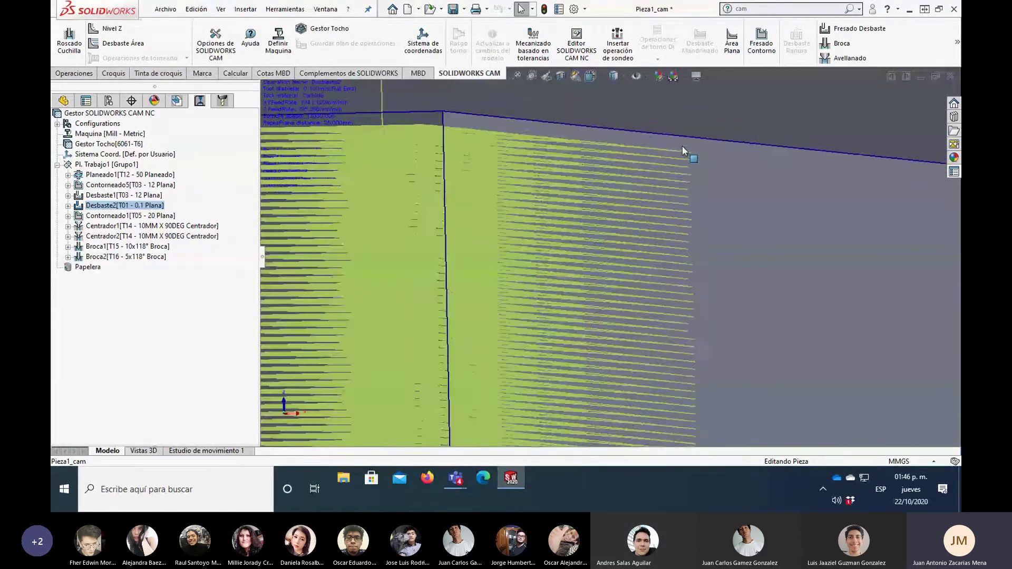
{"action": "scroll", "coordinate": [682, 145], "scroll_direction": "down", "scroll_amount": 1}
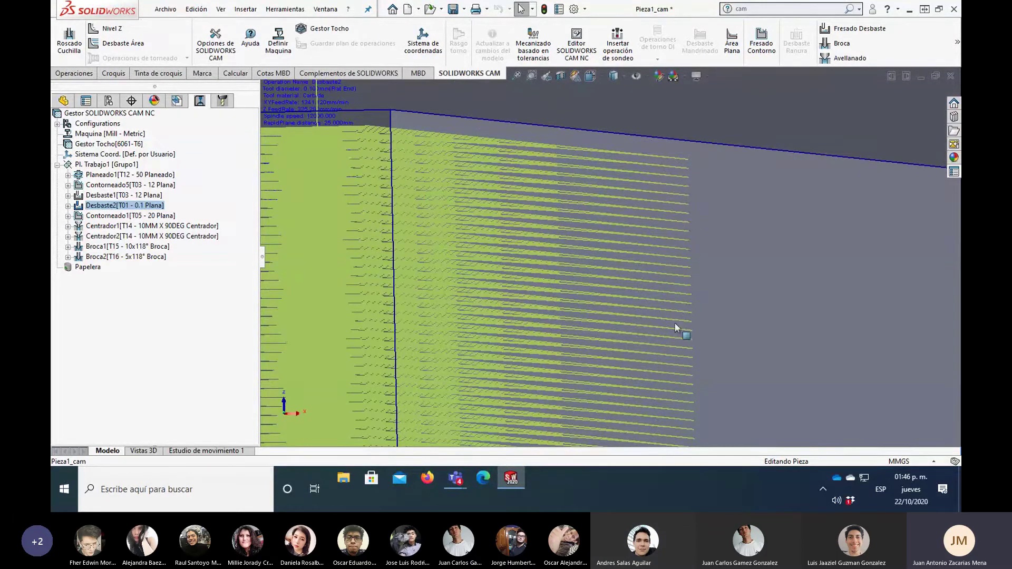
{"action": "scroll", "coordinate": [692, 327], "scroll_direction": "up", "scroll_amount": 2}
{"action": "scroll", "coordinate": [692, 327], "scroll_direction": "up", "scroll_amount": 2}
{"action": "scroll", "coordinate": [691, 327], "scroll_direction": "up", "scroll_amount": 2}
{"action": "scroll", "coordinate": [691, 327], "scroll_direction": "up", "scroll_amount": 1}
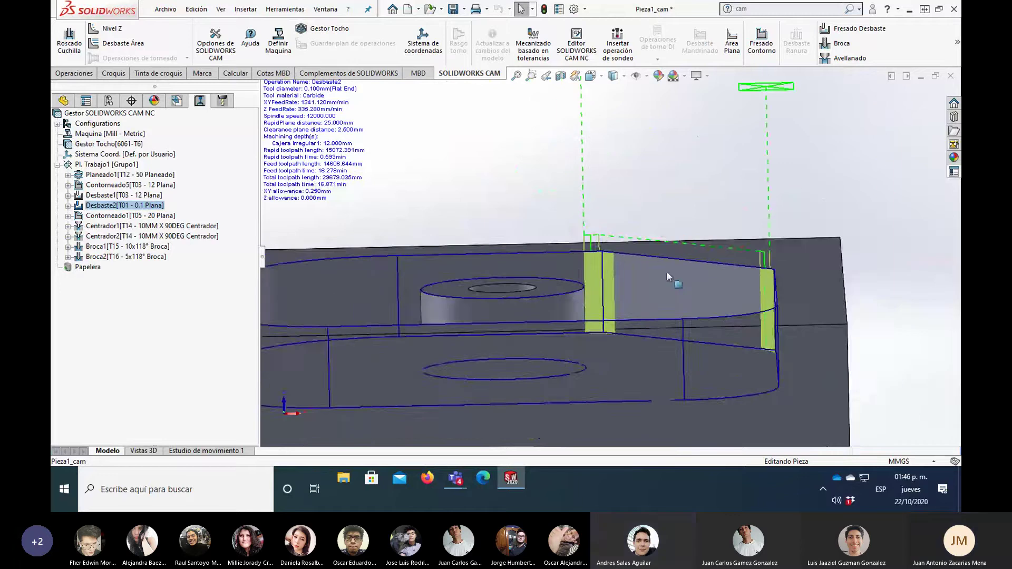
{"action": "middle_click_drag", "start_coordinate": [667, 271], "coordinate": [353, 268]}
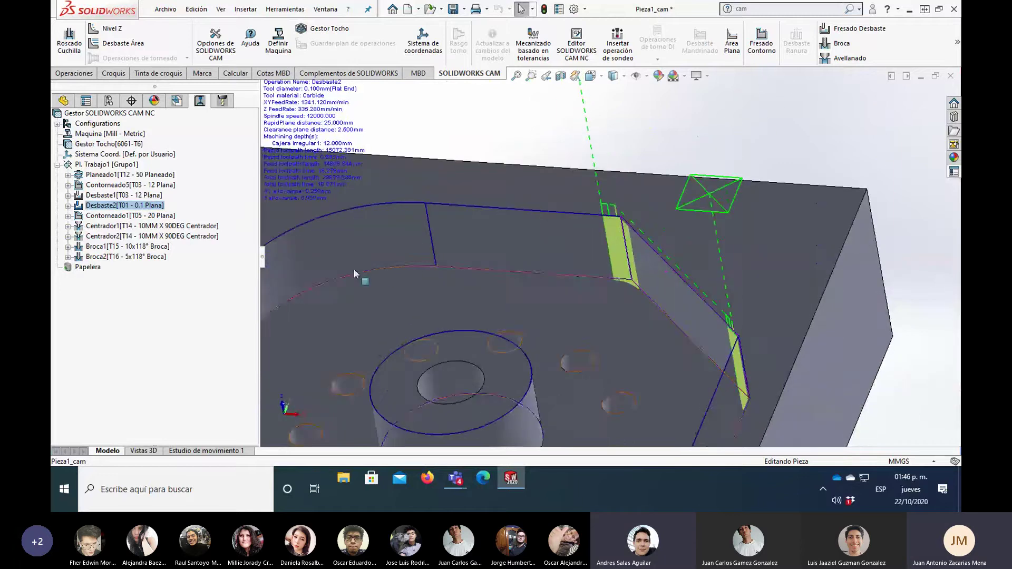
{"action": "right_click", "coordinate": [118, 165]}
Step: Run the Pl. Trabajo1 simulation, watching Desbaste2's 0.1 mm tool cut the pocket corner
{"action": "left_click", "coordinate": [143, 185]}
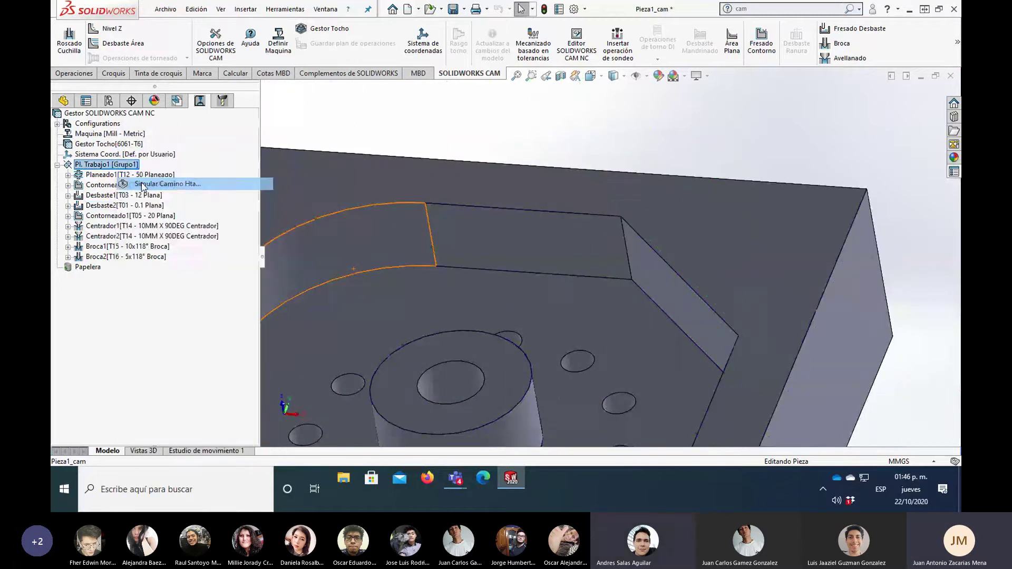
{"action": "left_click", "coordinate": [136, 201]}
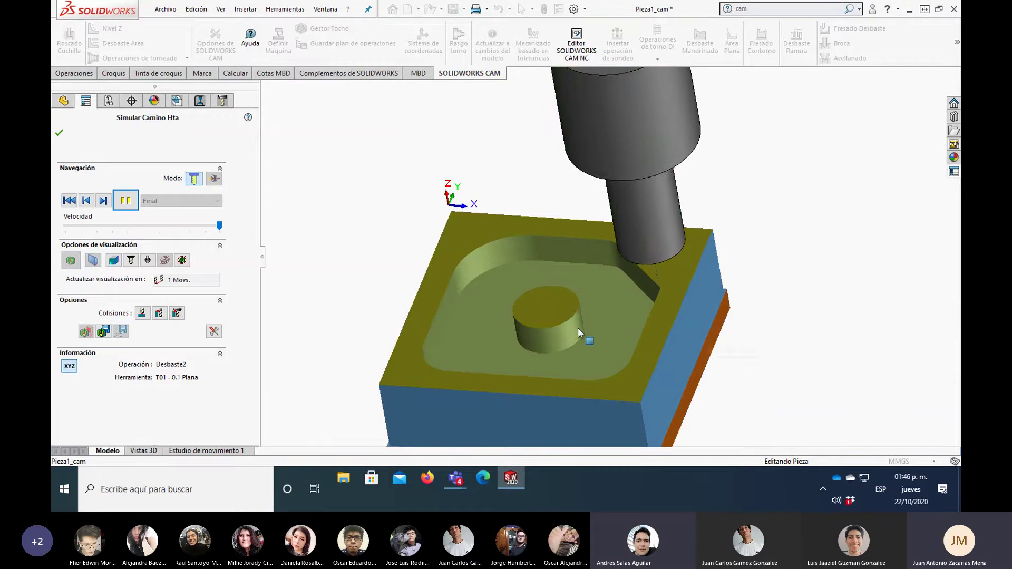
{"action": "middle_click_drag", "start_coordinate": [583, 334], "coordinate": [654, 311]}
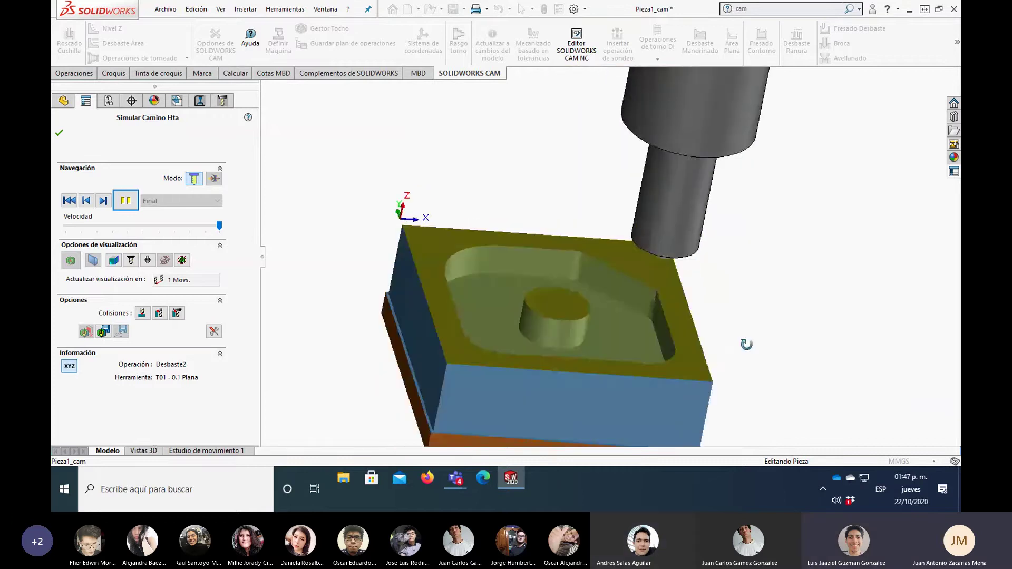
{"action": "scroll", "coordinate": [654, 311], "scroll_direction": "down", "scroll_amount": 3}
{"action": "scroll", "coordinate": [648, 308], "scroll_direction": "down", "scroll_amount": 2}
{"action": "scroll", "coordinate": [638, 293], "scroll_direction": "down", "scroll_amount": 2}
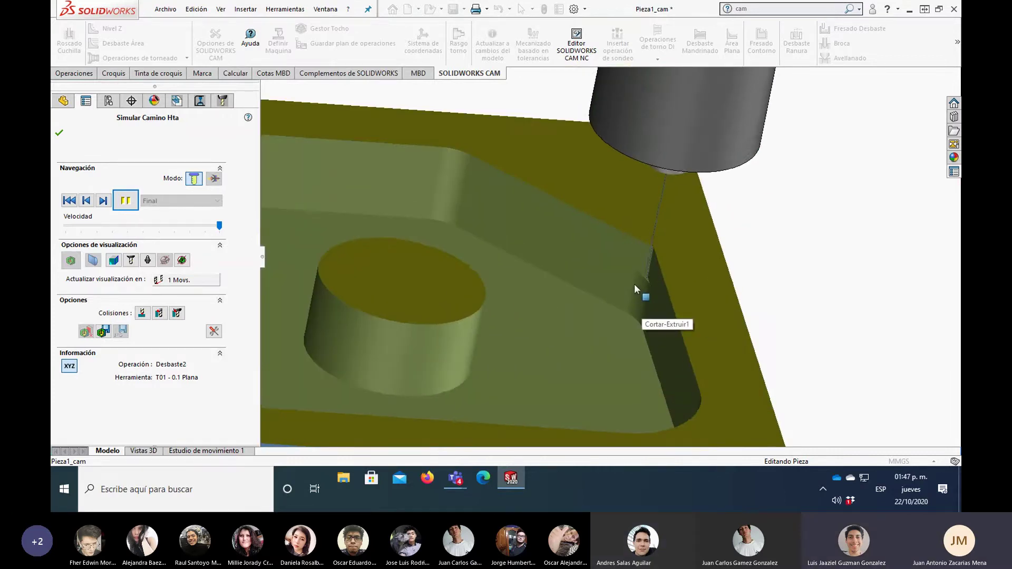
{"action": "scroll", "coordinate": [639, 284], "scroll_direction": "down", "scroll_amount": 1}
{"action": "scroll", "coordinate": [643, 283], "scroll_direction": "down", "scroll_amount": 2}
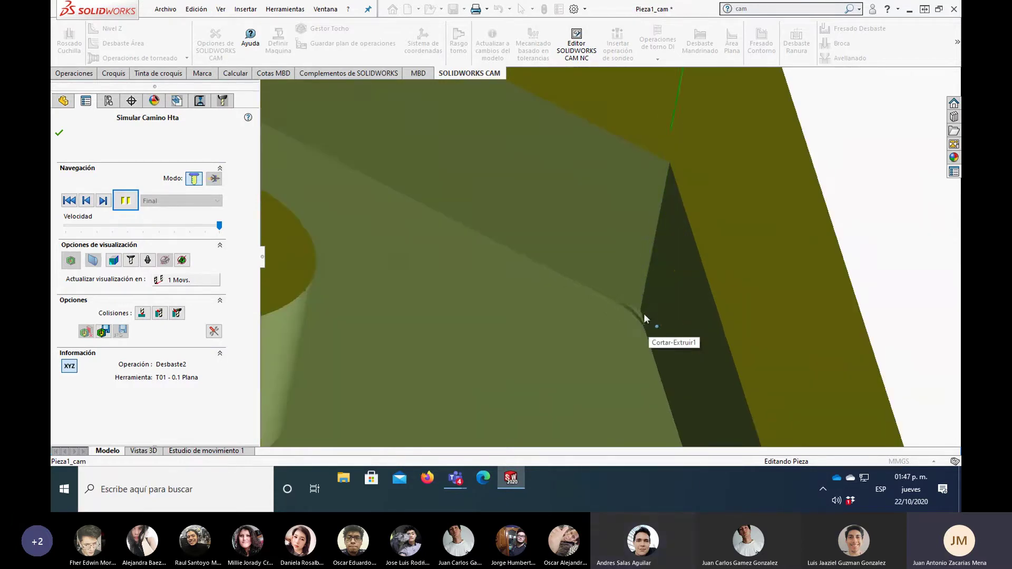
{"action": "scroll", "coordinate": [583, 311], "scroll_direction": "up", "scroll_amount": 3}
{"action": "scroll", "coordinate": [527, 170], "scroll_direction": "down", "scroll_amount": 3}
{"action": "scroll", "coordinate": [527, 170], "scroll_direction": "down", "scroll_amount": 2}
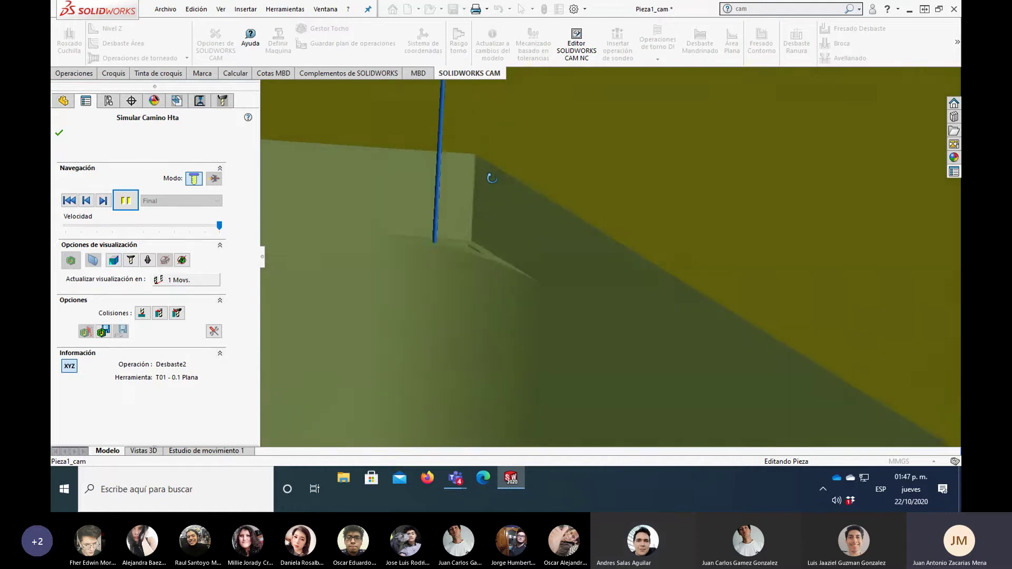
{"action": "scroll", "coordinate": [506, 182], "scroll_direction": "down", "scroll_amount": 2}
{"action": "scroll", "coordinate": [480, 183], "scroll_direction": "down", "scroll_amount": 2}
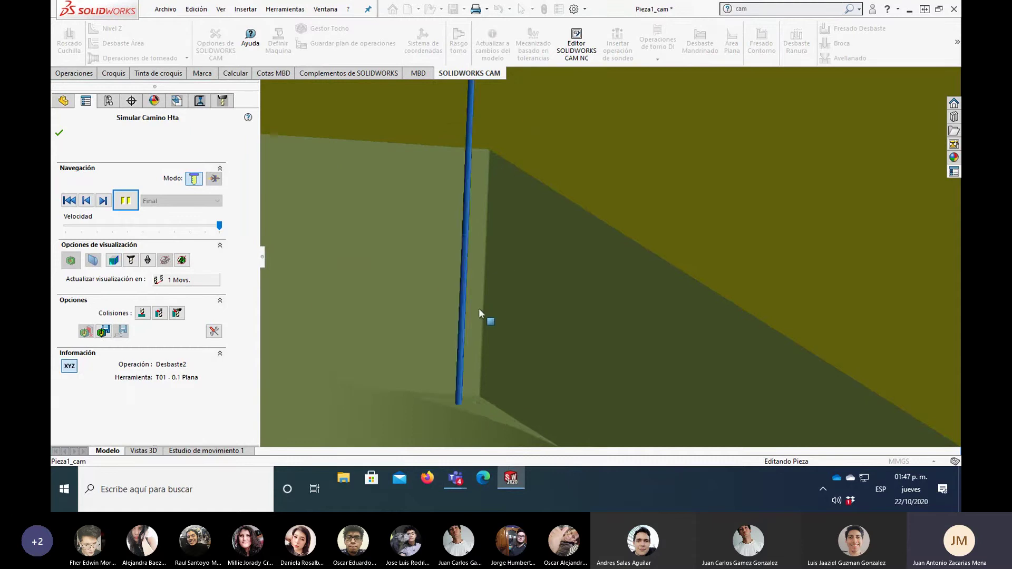
{"action": "scroll", "coordinate": [514, 327], "scroll_direction": "up", "scroll_amount": 2}
{"action": "scroll", "coordinate": [564, 364], "scroll_direction": "up", "scroll_amount": 1}
{"action": "scroll", "coordinate": [572, 372], "scroll_direction": "up", "scroll_amount": 1}
{"action": "scroll", "coordinate": [578, 323], "scroll_direction": "down", "scroll_amount": 1}
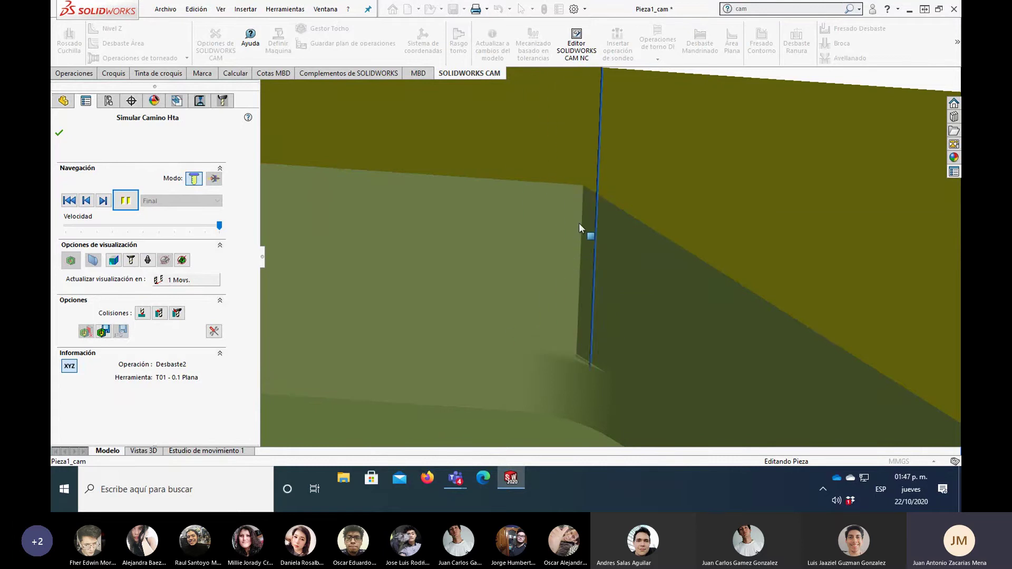
{"action": "scroll", "coordinate": [587, 353], "scroll_direction": "down", "scroll_amount": 2}
{"action": "scroll", "coordinate": [588, 354], "scroll_direction": "up", "scroll_amount": 2}
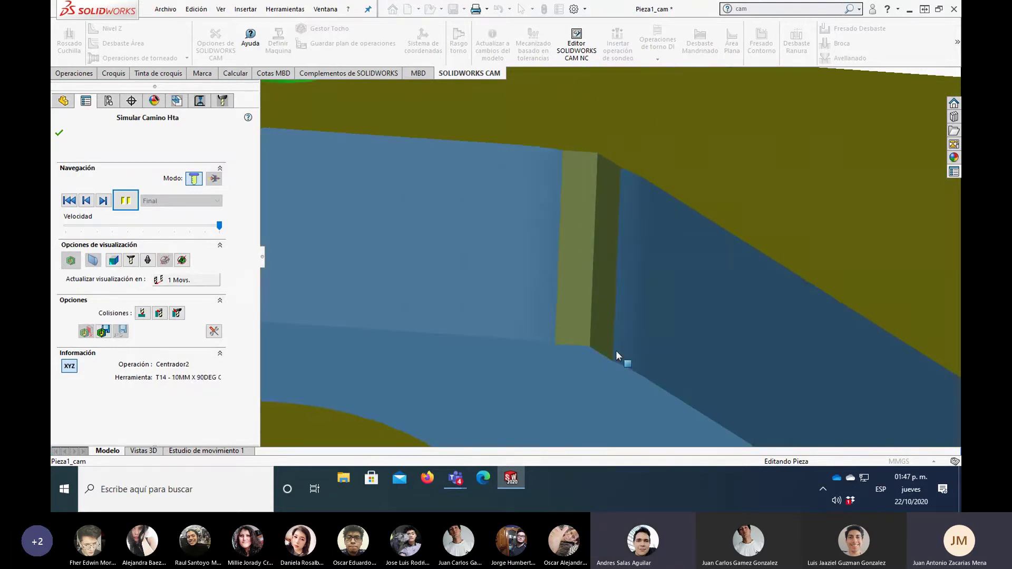
Step: Zoom and orbit to inspect the corner deviation, then close the simulation
{"action": "scroll", "coordinate": [633, 286], "scroll_direction": "up", "scroll_amount": 2}
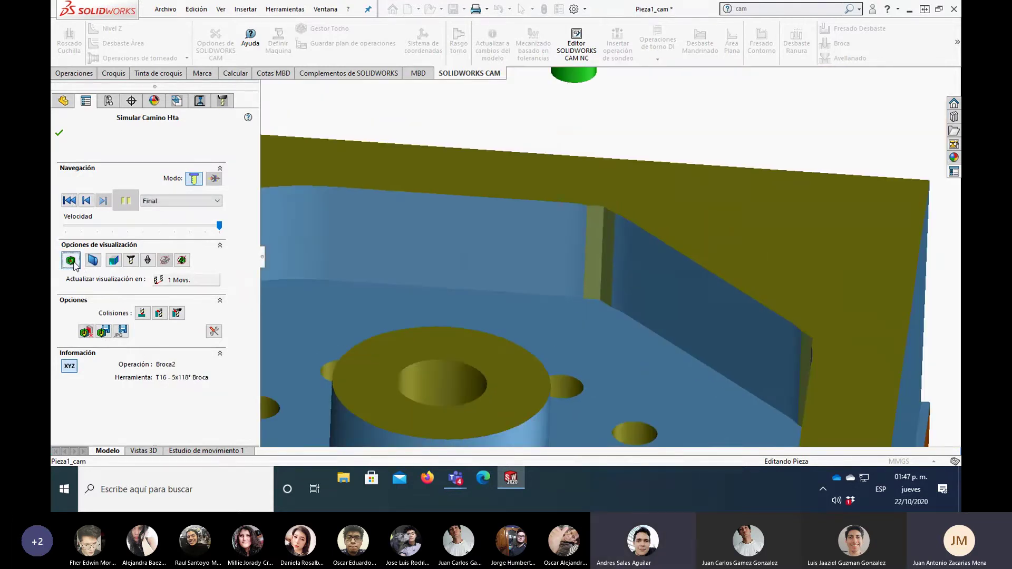
{"action": "scroll", "coordinate": [710, 369], "scroll_direction": "down", "scroll_amount": 3}
{"action": "scroll", "coordinate": [702, 322], "scroll_direction": "down", "scroll_amount": 2}
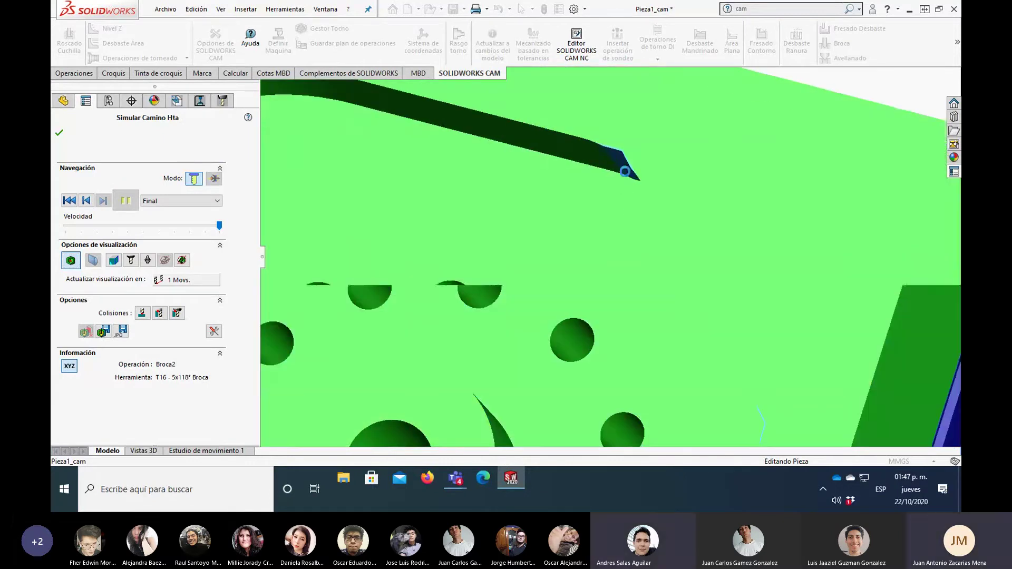
{"action": "scroll", "coordinate": [625, 171], "scroll_direction": "down", "scroll_amount": 1}
{"action": "scroll", "coordinate": [617, 174], "scroll_direction": "down", "scroll_amount": 1}
{"action": "scroll", "coordinate": [612, 185], "scroll_direction": "down", "scroll_amount": 2}
{"action": "scroll", "coordinate": [608, 195], "scroll_direction": "down", "scroll_amount": 2}
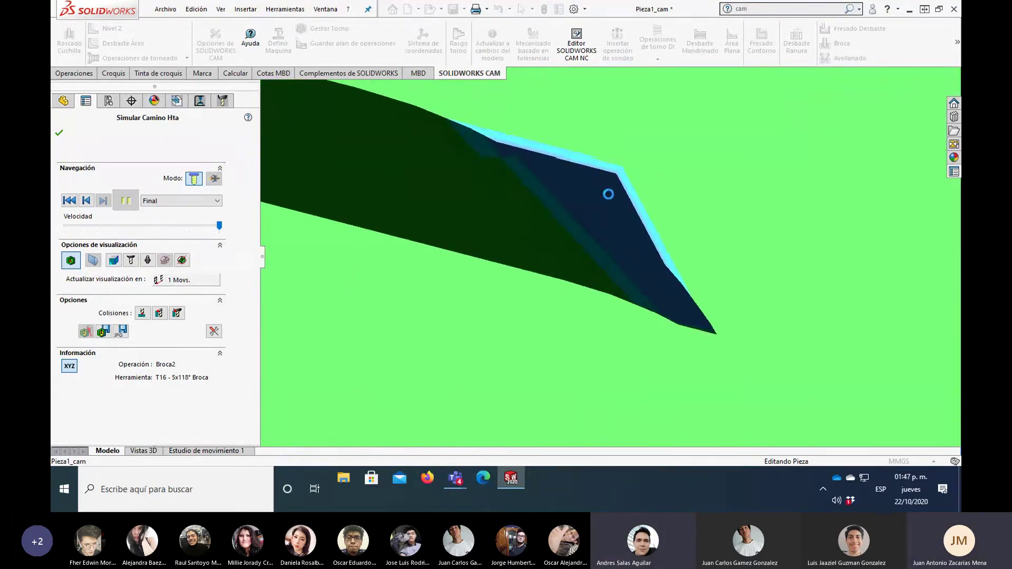
{"action": "scroll", "coordinate": [606, 193], "scroll_direction": "down", "scroll_amount": 2}
{"action": "scroll", "coordinate": [610, 201], "scroll_direction": "down", "scroll_amount": 1}
{"action": "scroll", "coordinate": [632, 216], "scroll_direction": "up", "scroll_amount": 3}
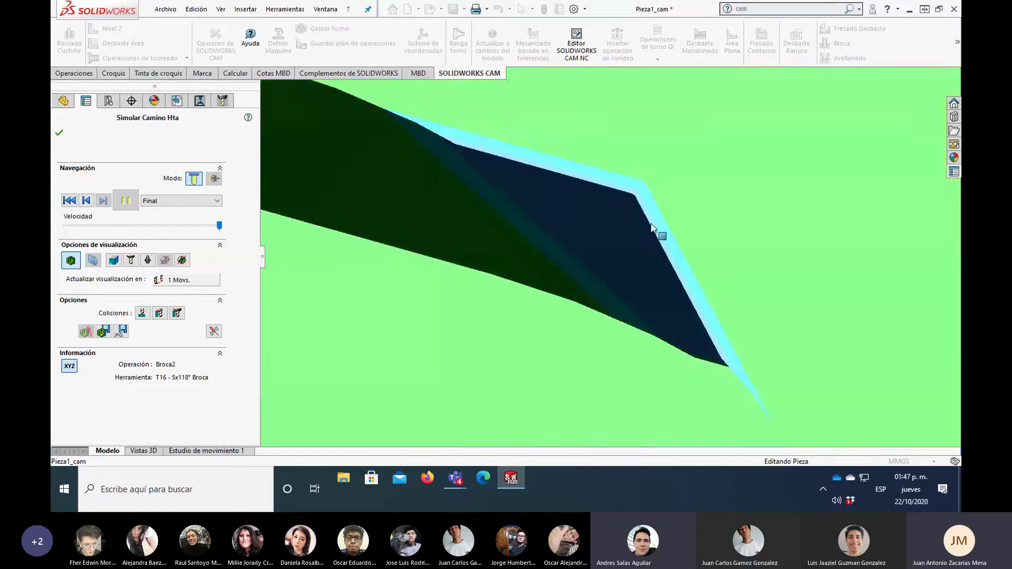
{"action": "scroll", "coordinate": [651, 224], "scroll_direction": "down", "scroll_amount": 2}
{"action": "scroll", "coordinate": [644, 221], "scroll_direction": "up", "scroll_amount": 2}
{"action": "scroll", "coordinate": [617, 203], "scroll_direction": "up", "scroll_amount": 1}
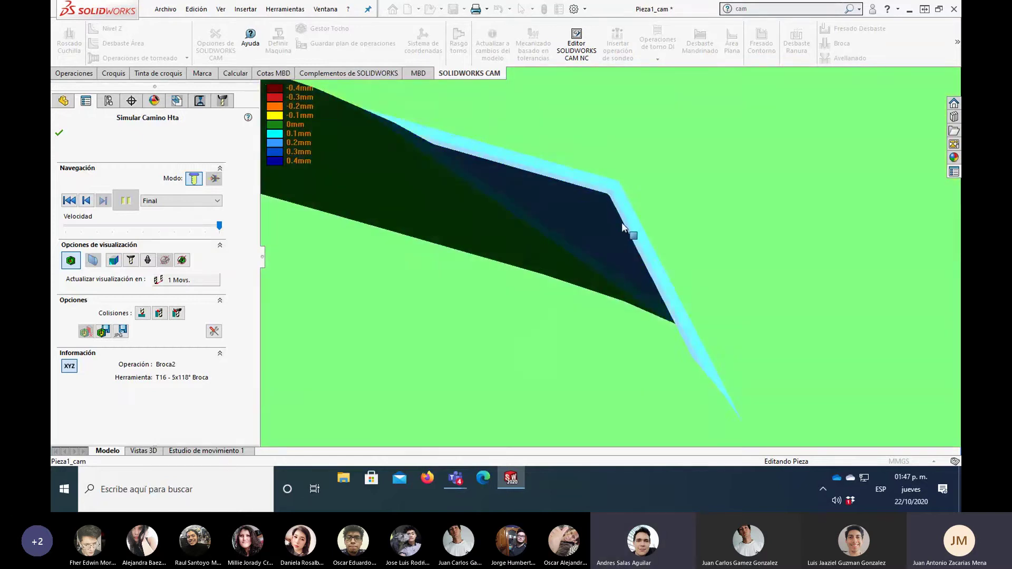
{"action": "scroll", "coordinate": [623, 227], "scroll_direction": "up", "scroll_amount": 2}
{"action": "scroll", "coordinate": [601, 243], "scroll_direction": "up", "scroll_amount": 2}
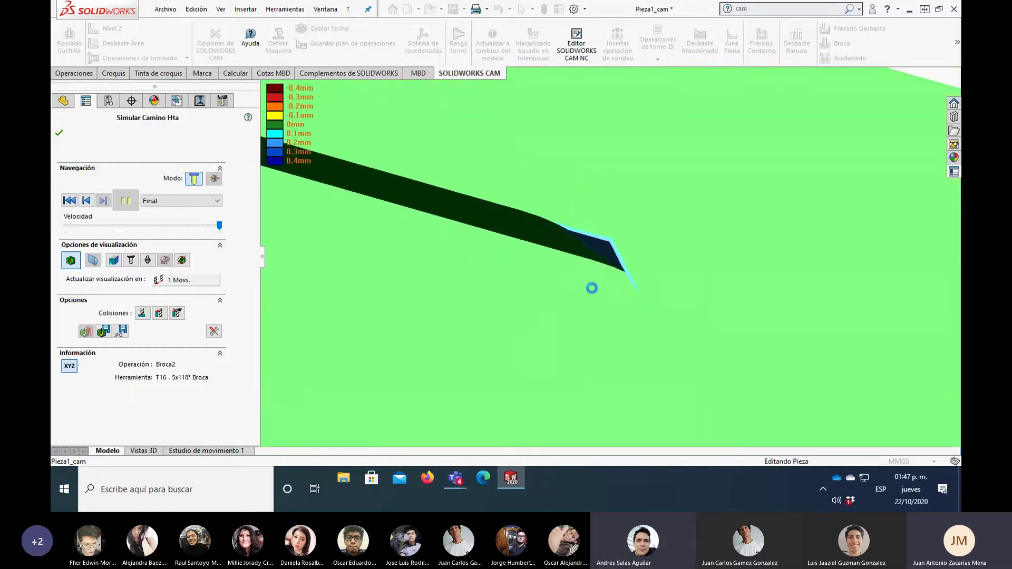
{"action": "scroll", "coordinate": [596, 290], "scroll_direction": "up", "scroll_amount": 1}
{"action": "scroll", "coordinate": [616, 306], "scroll_direction": "up", "scroll_amount": 2}
{"action": "scroll", "coordinate": [633, 314], "scroll_direction": "up", "scroll_amount": 2}
{"action": "scroll", "coordinate": [638, 327], "scroll_direction": "up", "scroll_amount": 2}
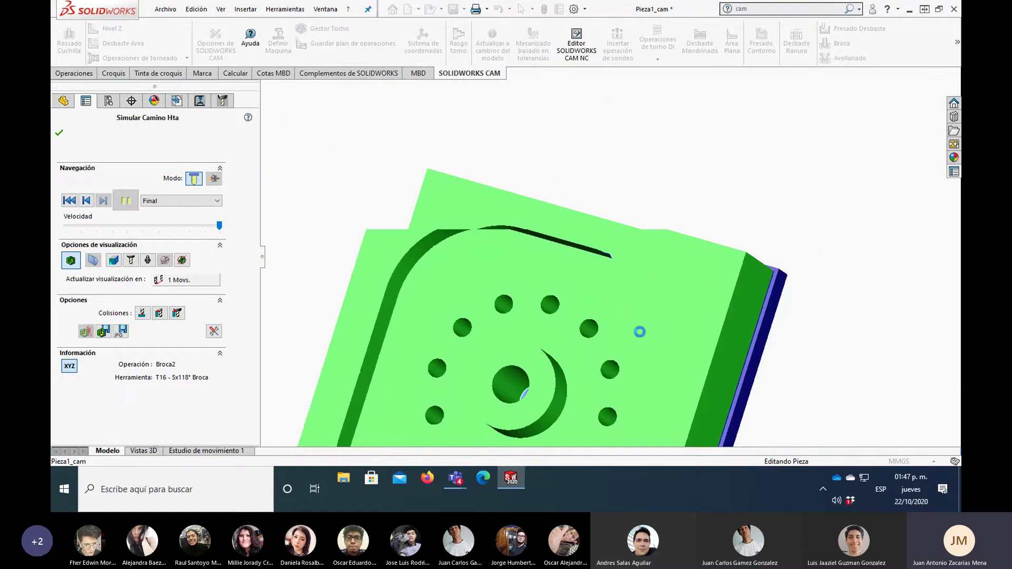
{"action": "mouse_move", "coordinate": [640, 332]}
{"action": "middle_mouse_down"}
{"action": "mouse_move", "coordinate": [592, 312]}
{"action": "mouse_move", "coordinate": [580, 393]}
{"action": "middle_mouse_up"}
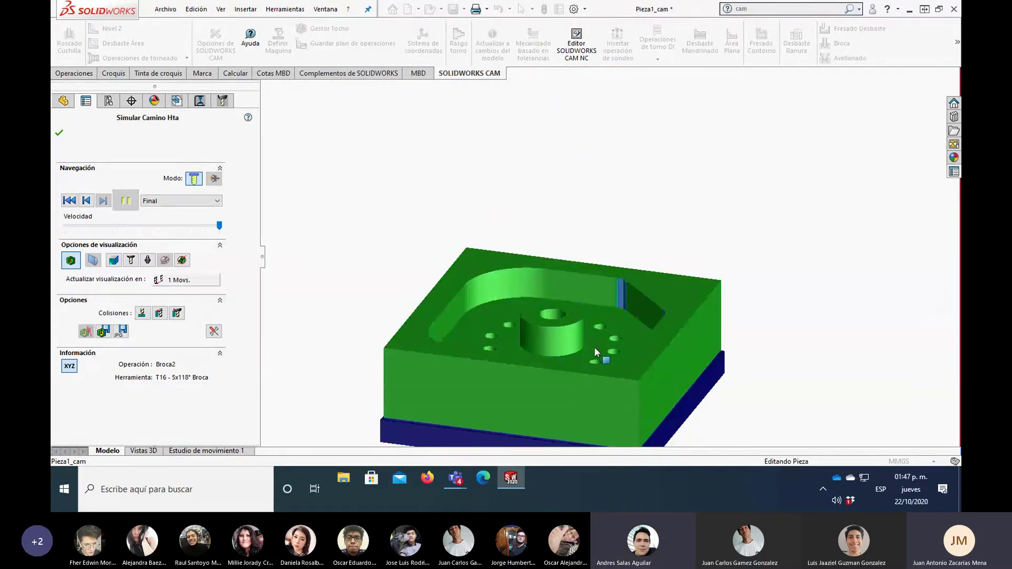
{"action": "middle_click_drag", "start_coordinate": [595, 348], "coordinate": [622, 276]}
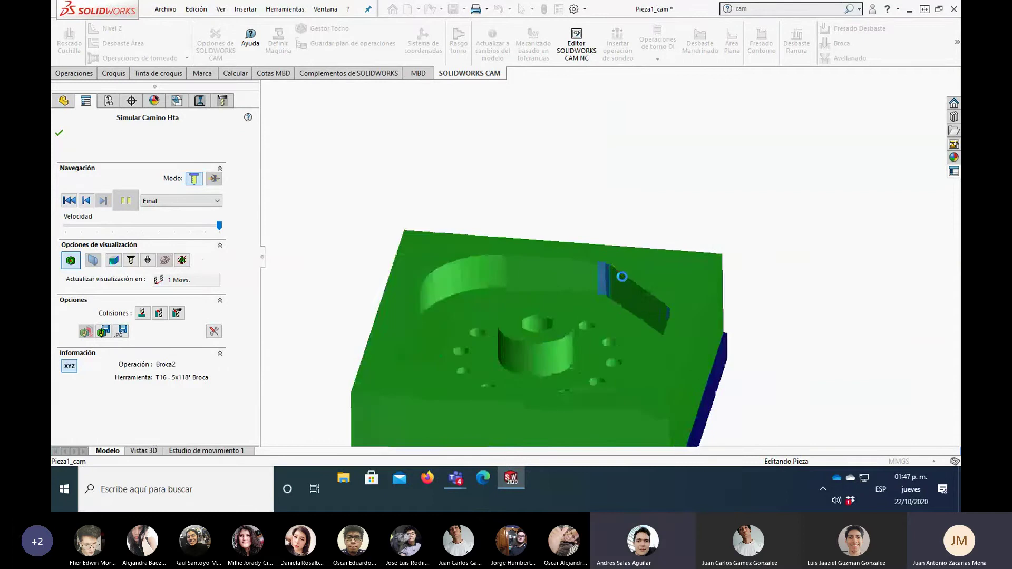
{"action": "scroll", "coordinate": [622, 276], "scroll_direction": "down", "scroll_amount": 2}
{"action": "left_click", "coordinate": [61, 134]}
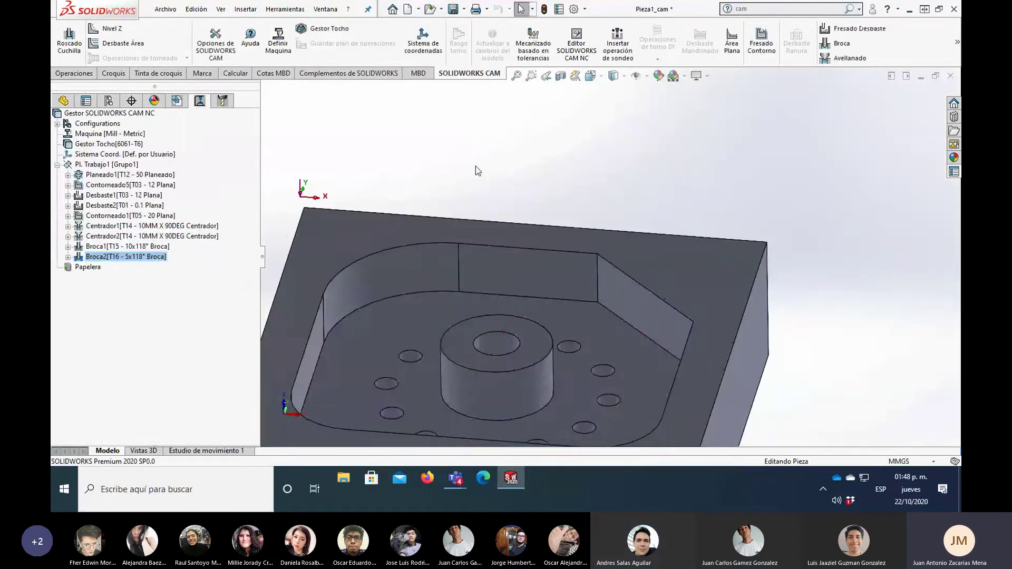
Step: Set Desbaste2's tool back to the 6 mm flat mill T01 - 6 Plana
{"action": "right_click", "coordinate": [153, 205]}
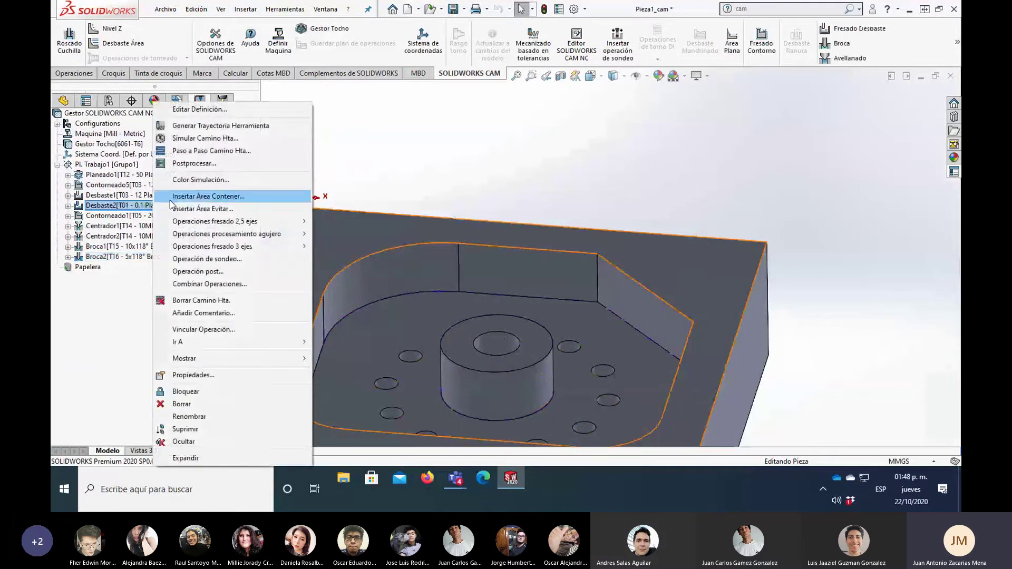
{"action": "left_click", "coordinate": [181, 110]}
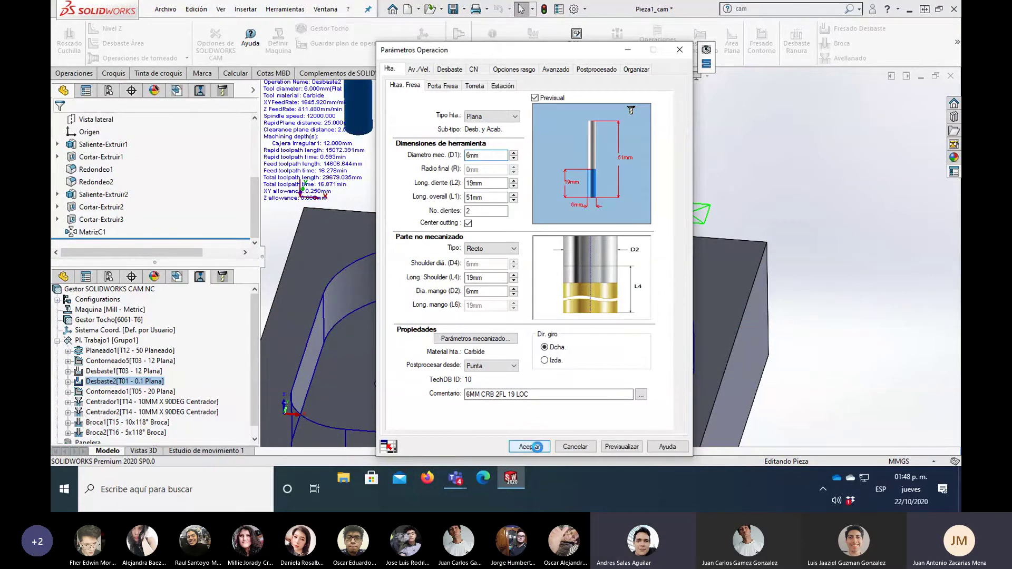
{"action": "left_click", "coordinate": [536, 447]}
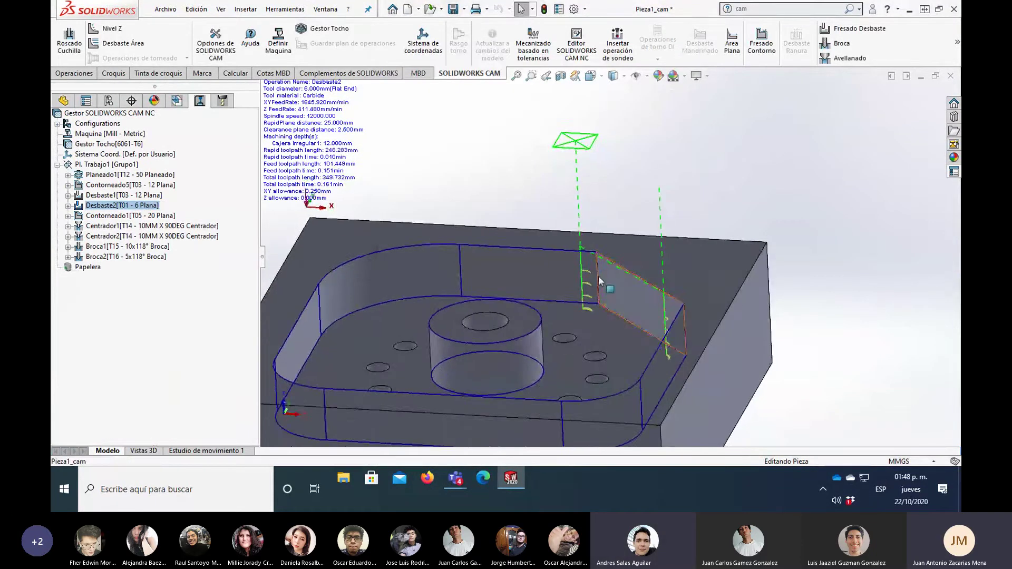
Step: Check the regenerated corner wall toolpath and bring up the Pl. Trabajo1 setup menu
{"action": "scroll", "coordinate": [596, 277], "scroll_direction": "down", "scroll_amount": 3}
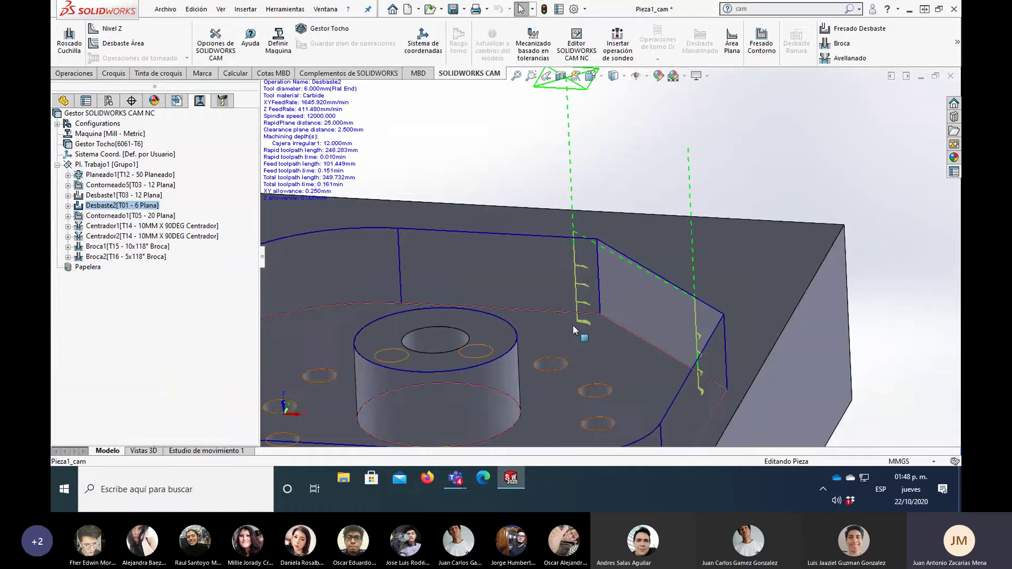
{"action": "scroll", "coordinate": [573, 279], "scroll_direction": "down", "scroll_amount": 2}
{"action": "scroll", "coordinate": [587, 284], "scroll_direction": "down", "scroll_amount": 2}
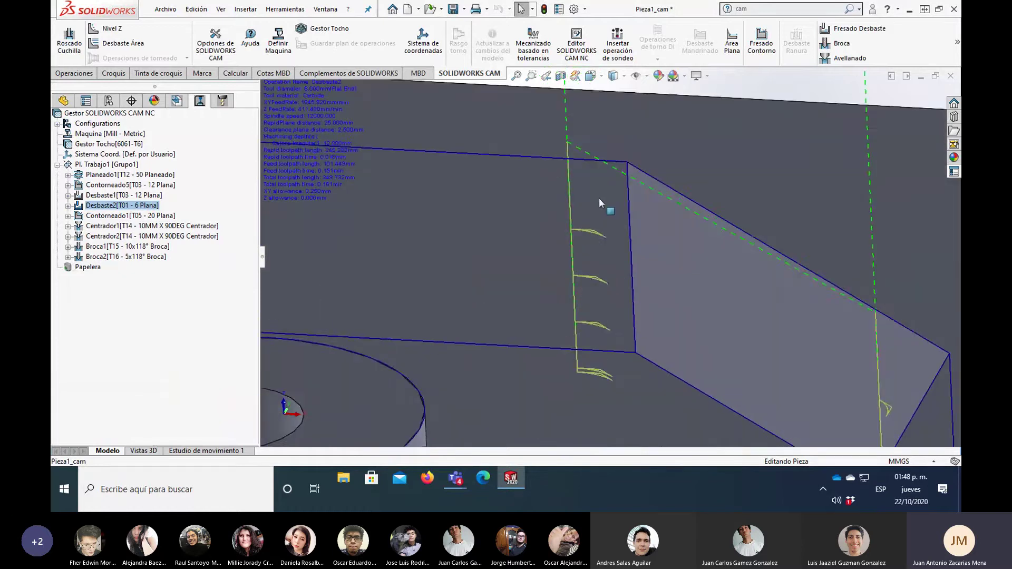
{"action": "middle_click_drag", "start_coordinate": [599, 197], "coordinate": [589, 132]}
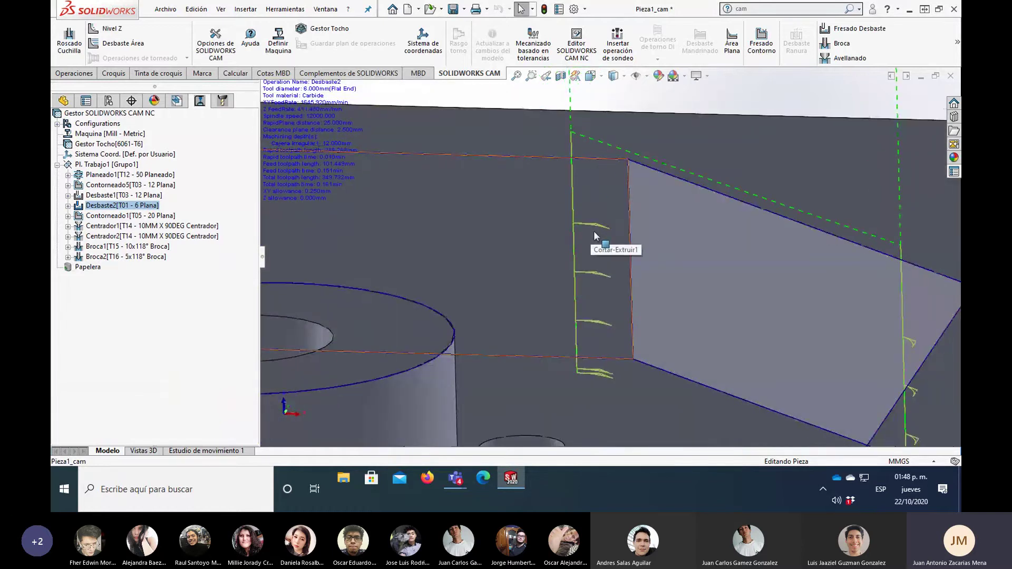
{"action": "right_click", "coordinate": [114, 164]}
Step: Simulate the whole setup with the 6 mm tool in part-deviation display
{"action": "left_click", "coordinate": [169, 183]}
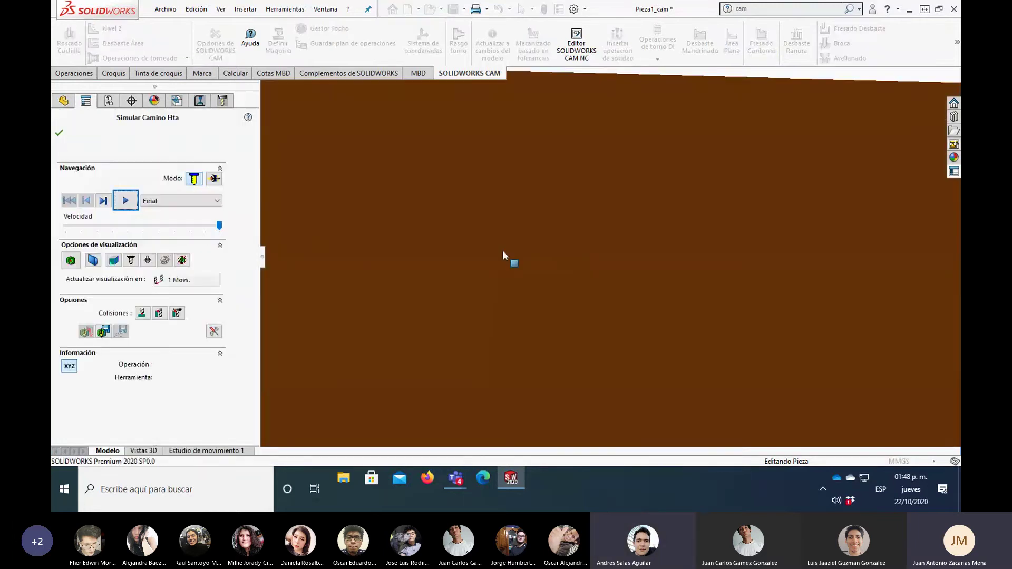
{"action": "left_click", "coordinate": [127, 202]}
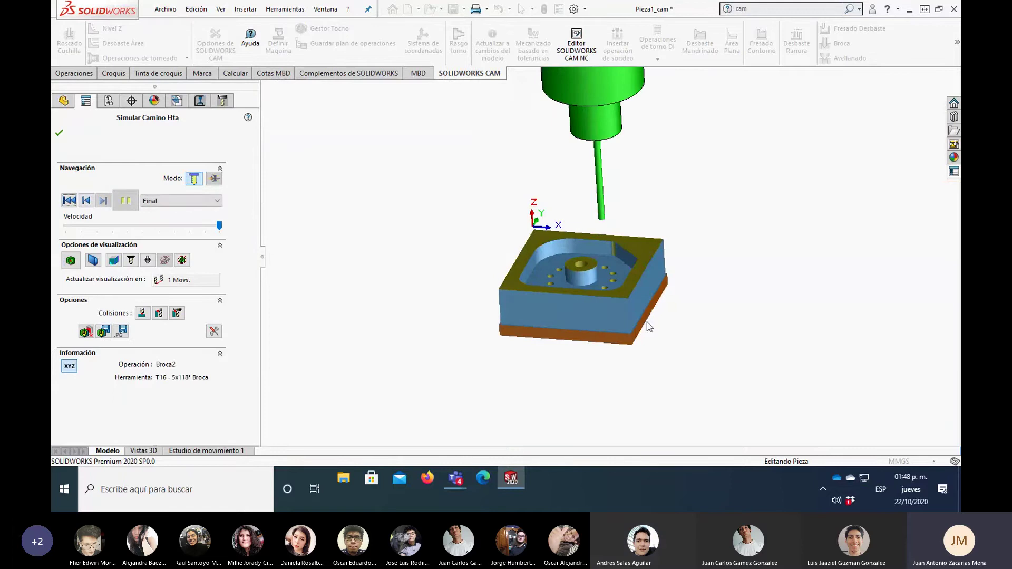
{"action": "left_click", "coordinate": [70, 260]}
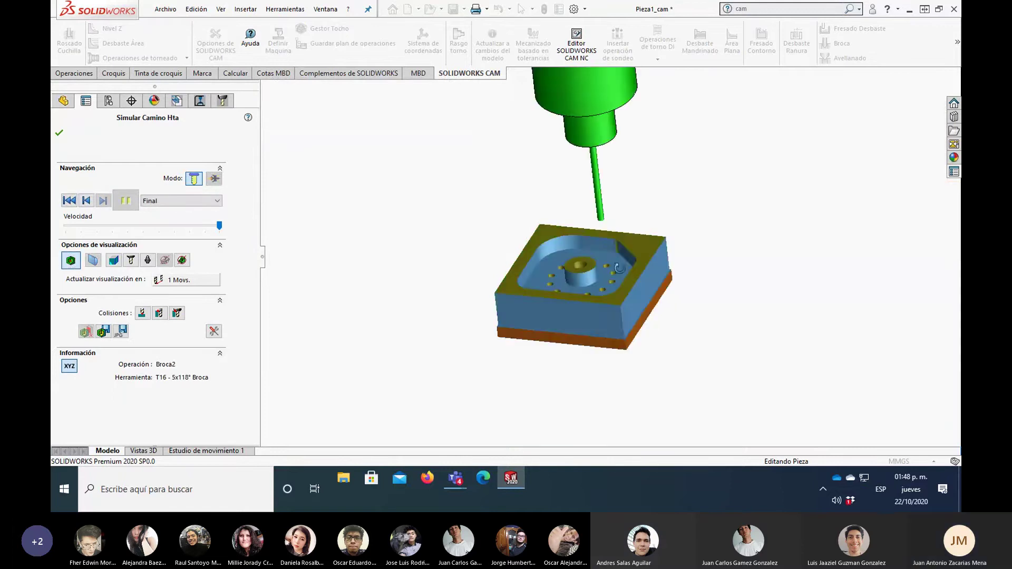
{"action": "scroll", "coordinate": [615, 243], "scroll_direction": "down", "scroll_amount": 2}
{"action": "scroll", "coordinate": [615, 242], "scroll_direction": "down", "scroll_amount": 2}
{"action": "scroll", "coordinate": [615, 243], "scroll_direction": "down", "scroll_amount": 2}
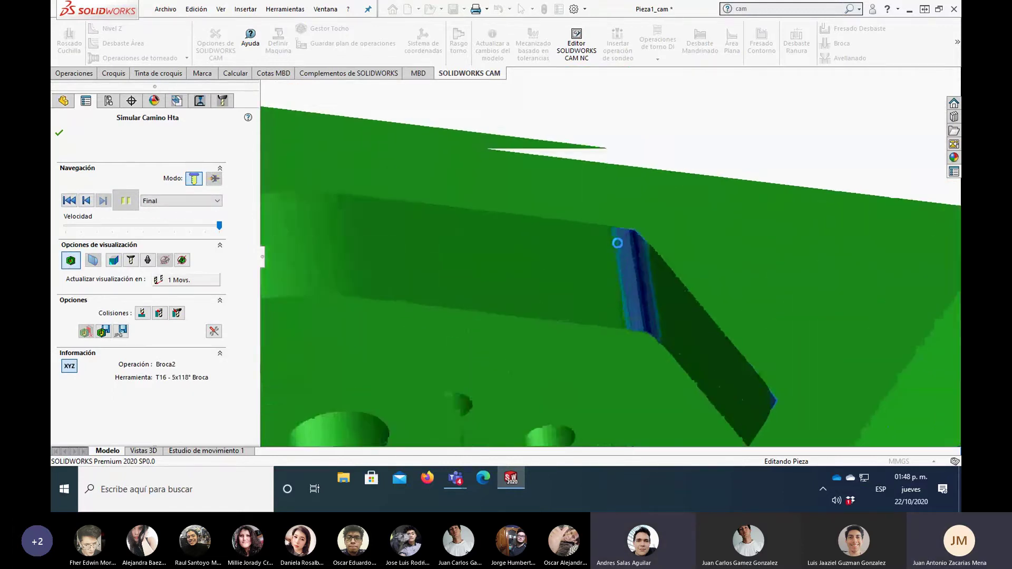
{"action": "scroll", "coordinate": [612, 253], "scroll_direction": "down", "scroll_amount": 3}
Step: Inspect the up-to-0.4 mm remnant at the pocket corner and close the simulation
{"action": "mouse_move", "coordinate": [610, 261]}
{"action": "middle_mouse_down"}
{"action": "mouse_move", "coordinate": [607, 271]}
{"action": "mouse_move", "coordinate": [633, 258]}
{"action": "mouse_move", "coordinate": [617, 287]}
{"action": "mouse_move", "coordinate": [631, 264]}
{"action": "middle_mouse_up"}
{"action": "scroll", "coordinate": [615, 243], "scroll_direction": "down", "scroll_amount": 2}
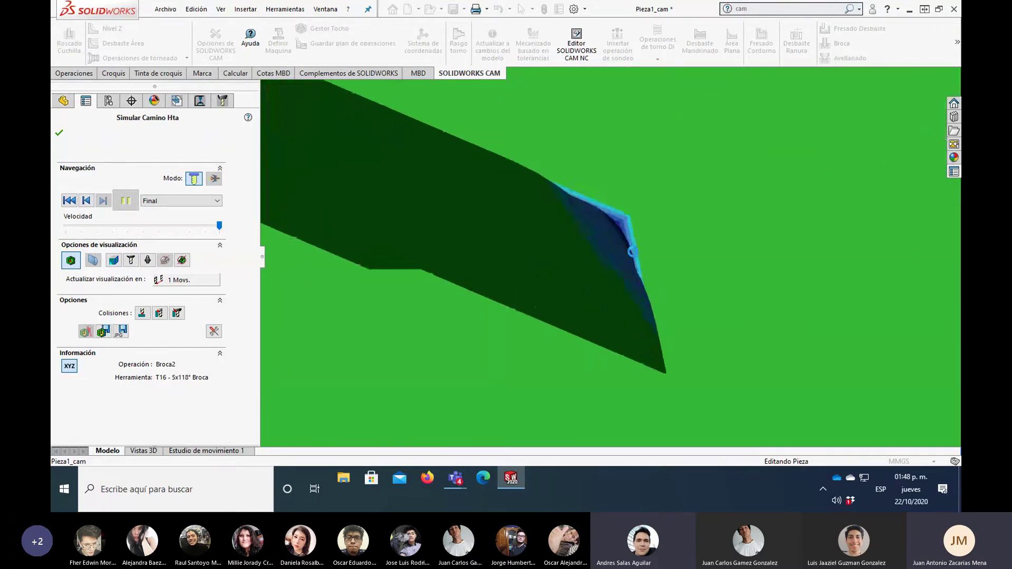
{"action": "scroll", "coordinate": [615, 242], "scroll_direction": "down", "scroll_amount": 2}
{"action": "scroll", "coordinate": [615, 243], "scroll_direction": "down", "scroll_amount": 2}
{"action": "scroll", "coordinate": [615, 243], "scroll_direction": "down", "scroll_amount": 2}
{"action": "scroll", "coordinate": [630, 207], "scroll_direction": "down", "scroll_amount": 2}
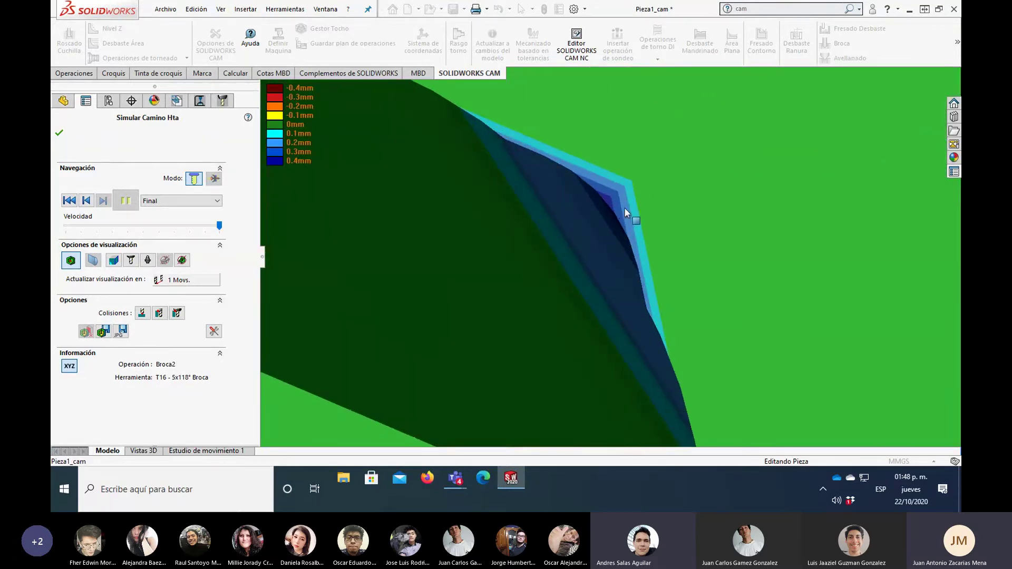
{"action": "scroll", "coordinate": [615, 270], "scroll_direction": "up", "scroll_amount": 2}
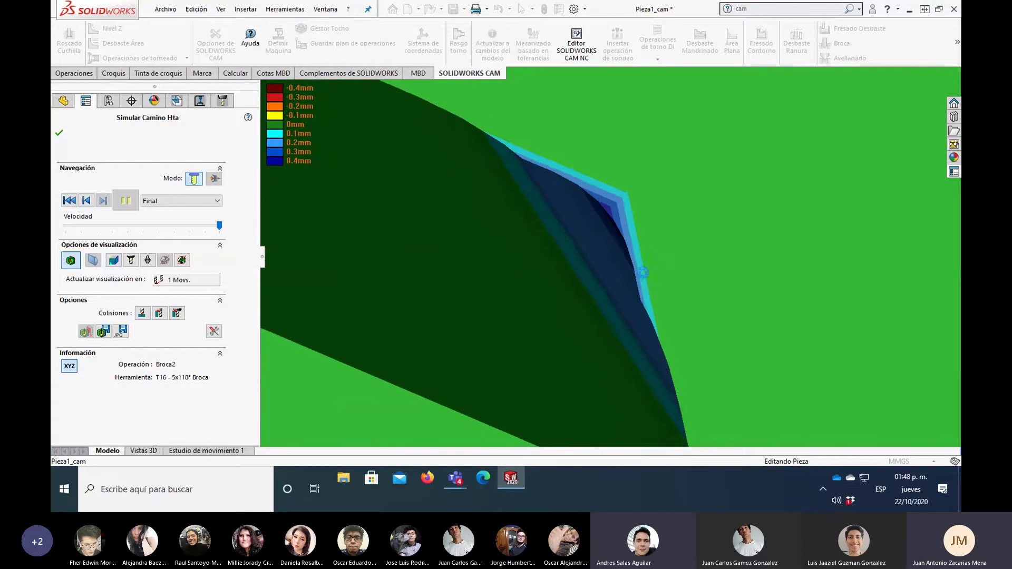
{"action": "scroll", "coordinate": [622, 272], "scroll_direction": "up", "scroll_amount": 2}
{"action": "scroll", "coordinate": [633, 272], "scroll_direction": "up", "scroll_amount": 2}
{"action": "scroll", "coordinate": [645, 273], "scroll_direction": "up", "scroll_amount": 2}
{"action": "scroll", "coordinate": [645, 273], "scroll_direction": "up", "scroll_amount": 4}
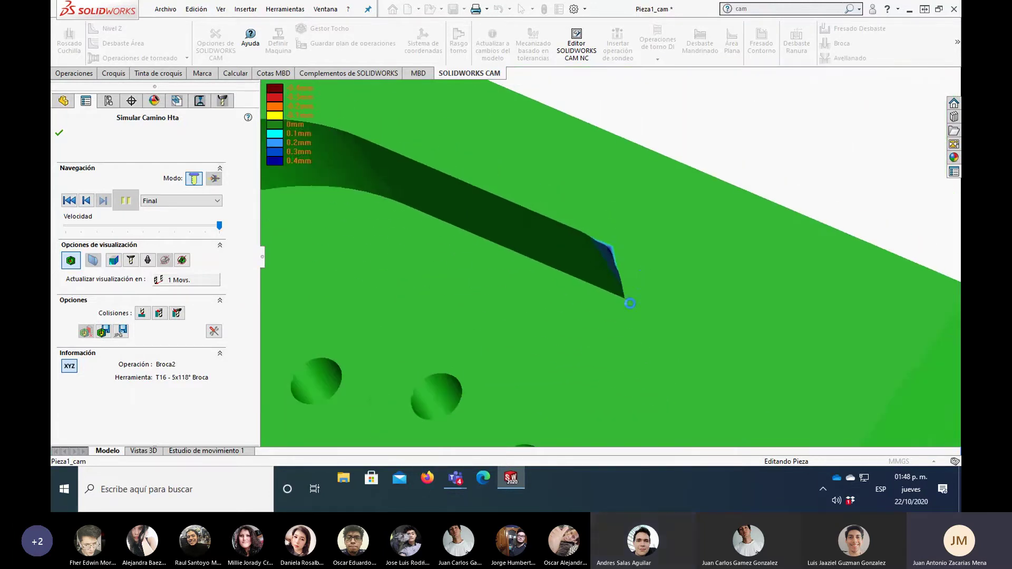
{"action": "left_click", "coordinate": [60, 134]}
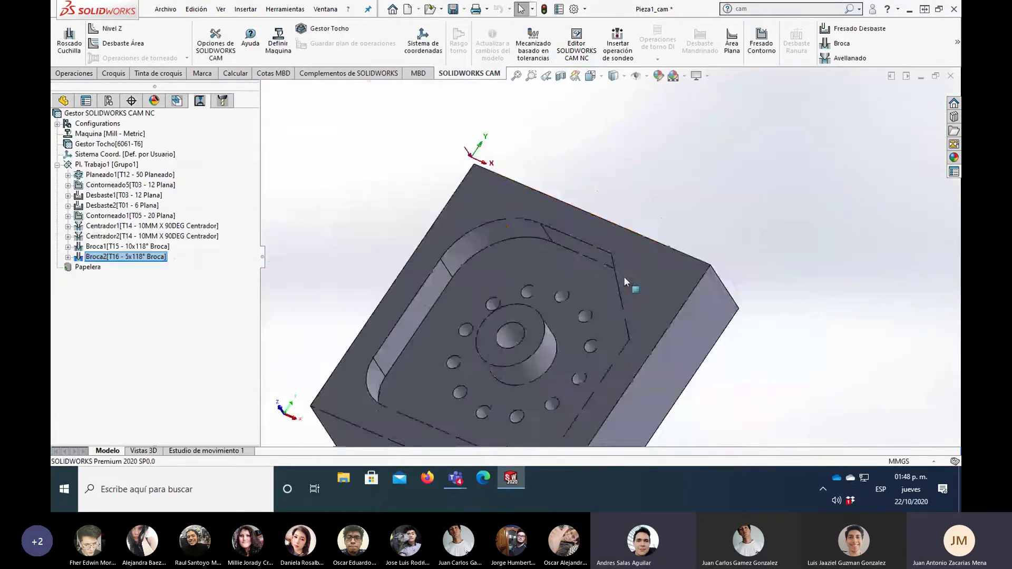
Step: Preview the Planeado1 and Centrador1 toolpaths, then show the tool crib with T01–T16
{"action": "left_click", "coordinate": [71, 164]}
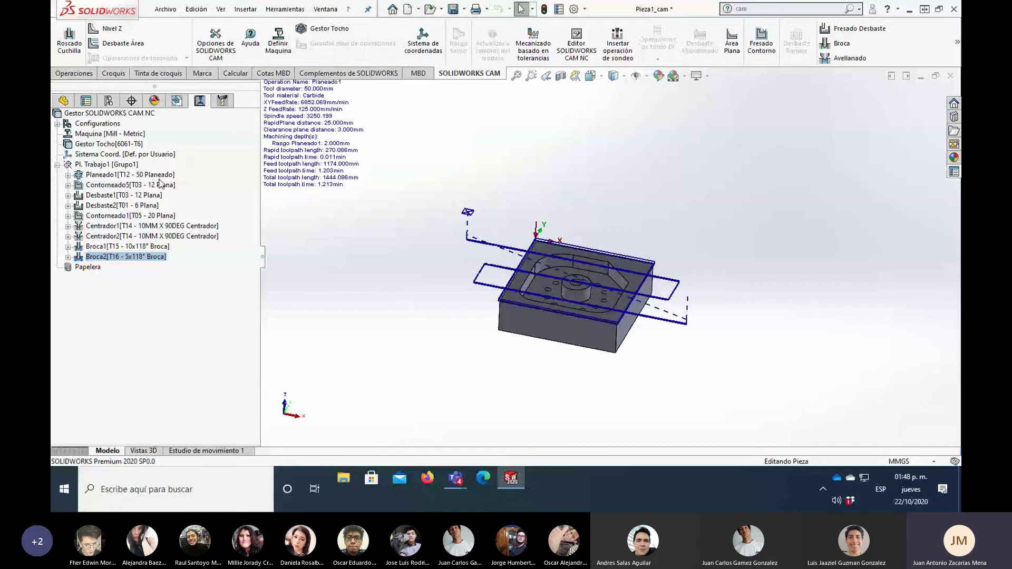
{"action": "left_click", "coordinate": [121, 174]}
{"action": "left_click", "coordinate": [137, 226]}
{"action": "left_click", "coordinate": [226, 102]}
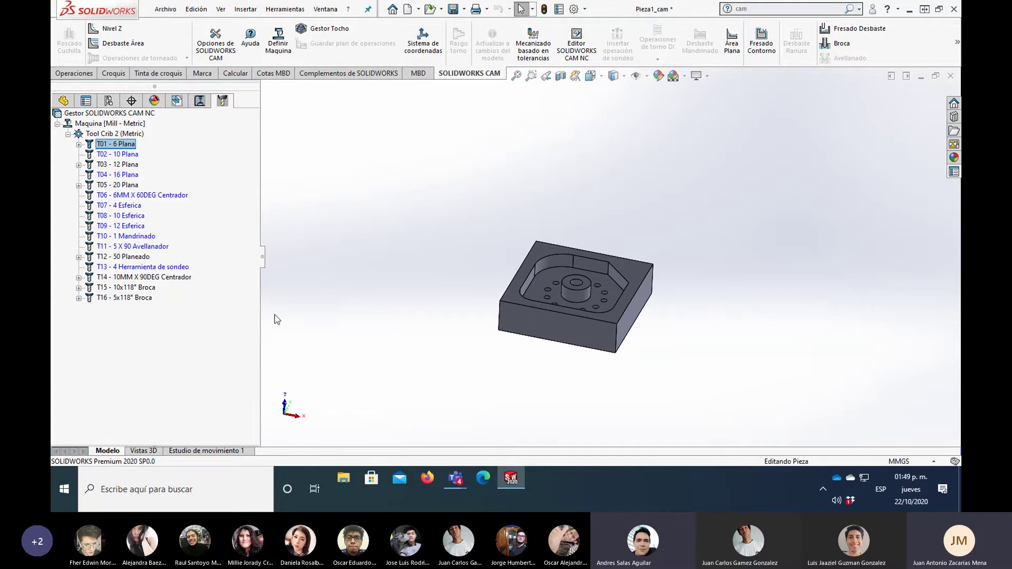
Step: Inspect the operation and feature trees and select the discarded Perimetro-Cajera Abierta1
{"action": "left_click", "coordinate": [197, 102]}
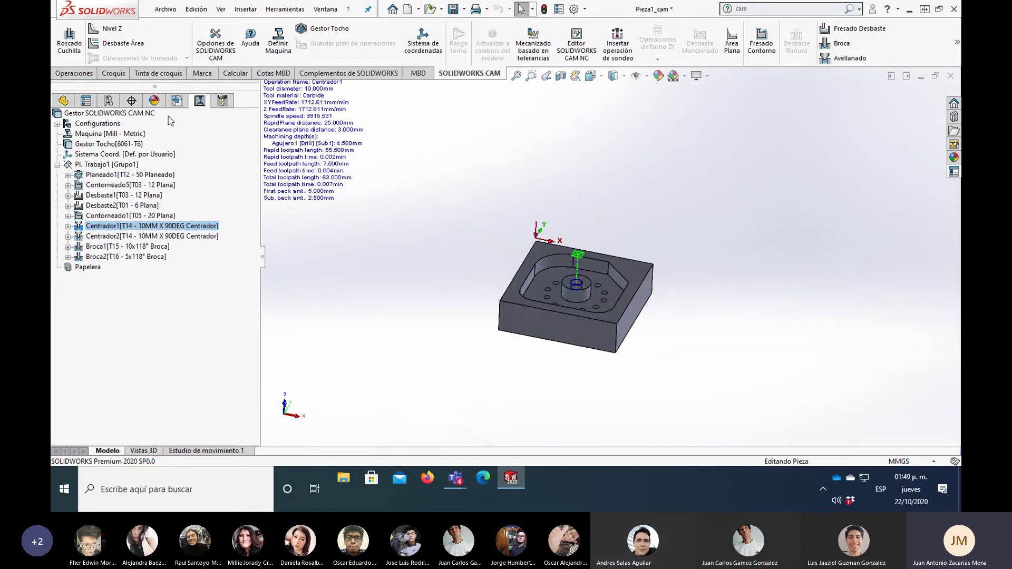
{"action": "left_click", "coordinate": [176, 103]}
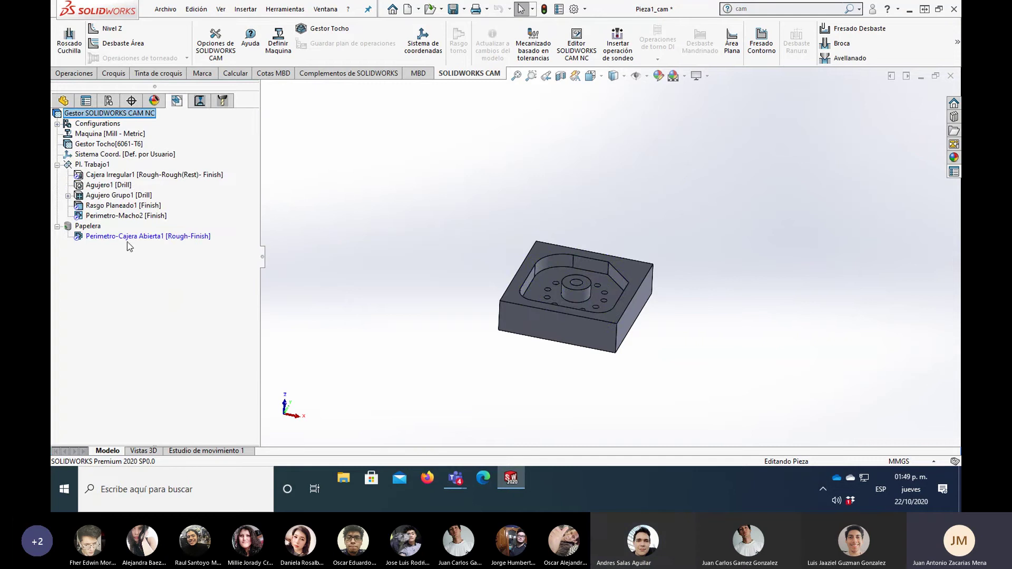
{"action": "left_click", "coordinate": [158, 238]}
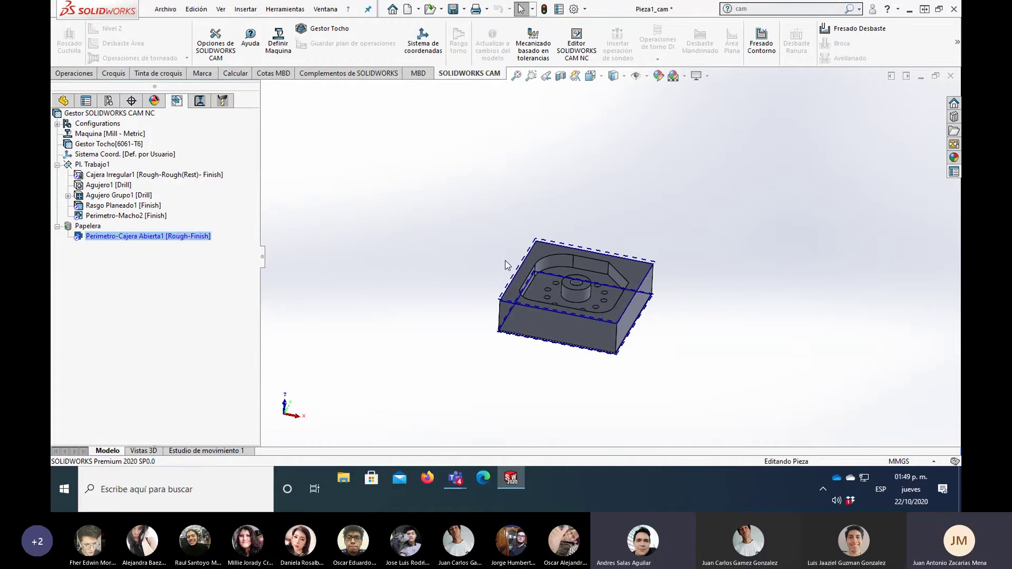
{"action": "middle_click_drag", "start_coordinate": [505, 260], "coordinate": [583, 336]}
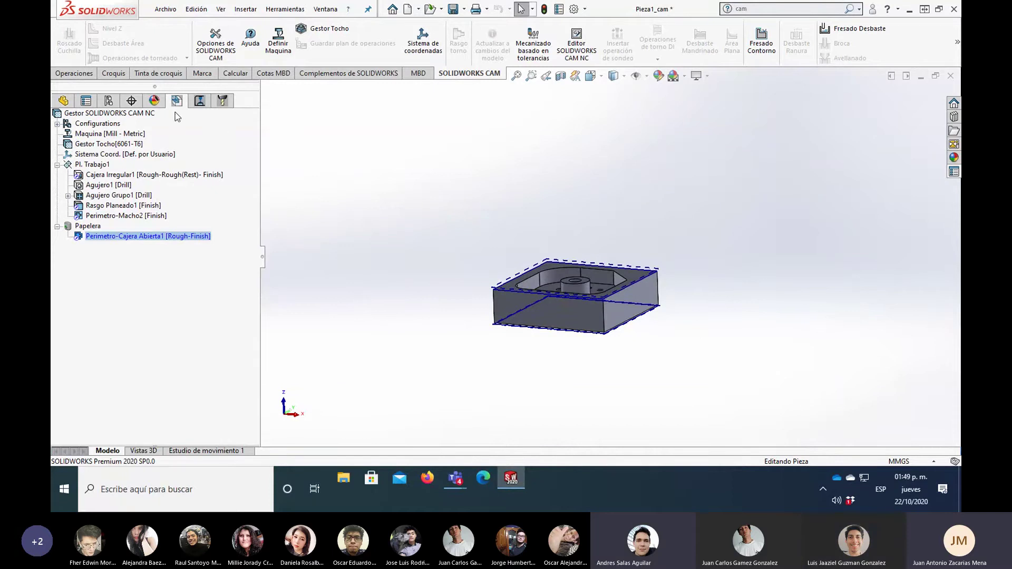
Step: Delete the Perimetro-Macho2 and Rasgo Planeado1 features
{"action": "left_click", "coordinate": [132, 217]}
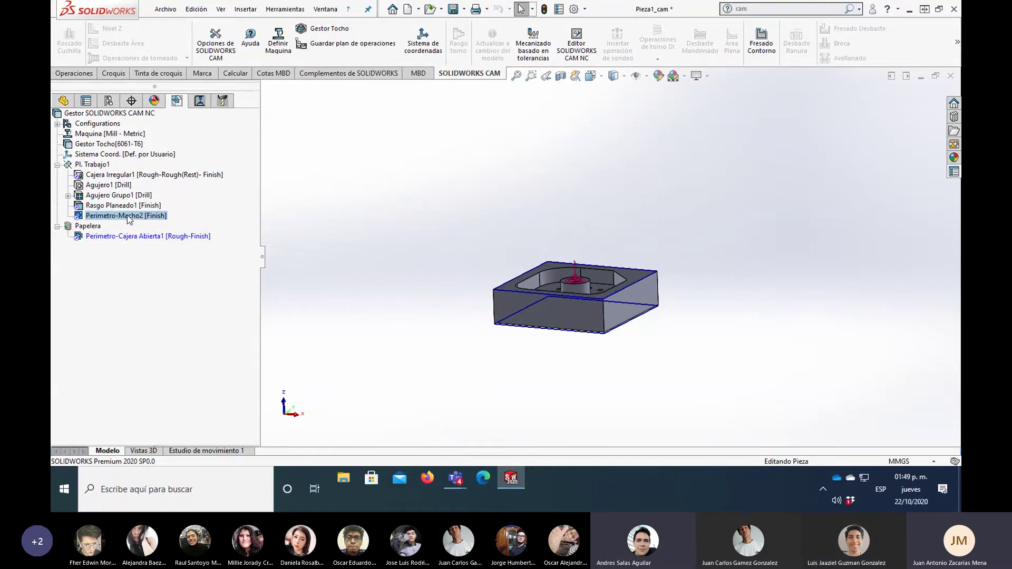
{"action": "right_click", "coordinate": [128, 218]}
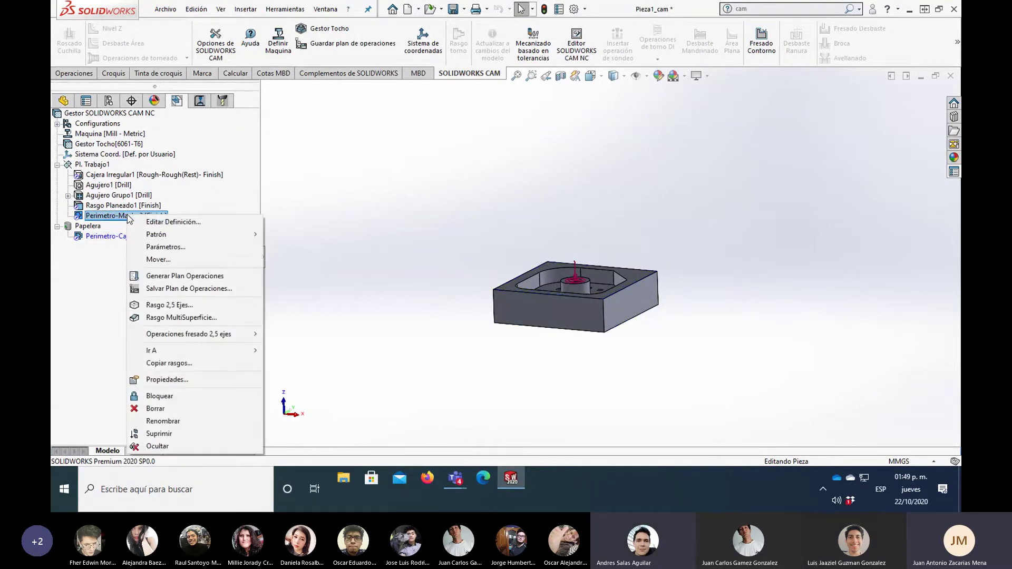
{"action": "left_click", "coordinate": [198, 407]}
{"action": "left_click", "coordinate": [538, 264]}
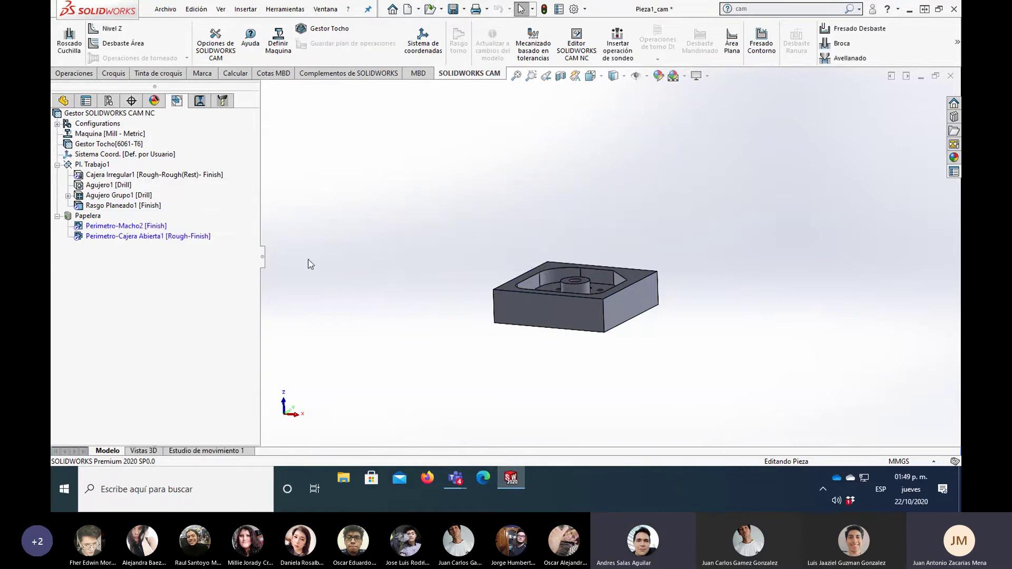
{"action": "left_click", "coordinate": [108, 207]}
{"action": "right_click", "coordinate": [108, 207]}
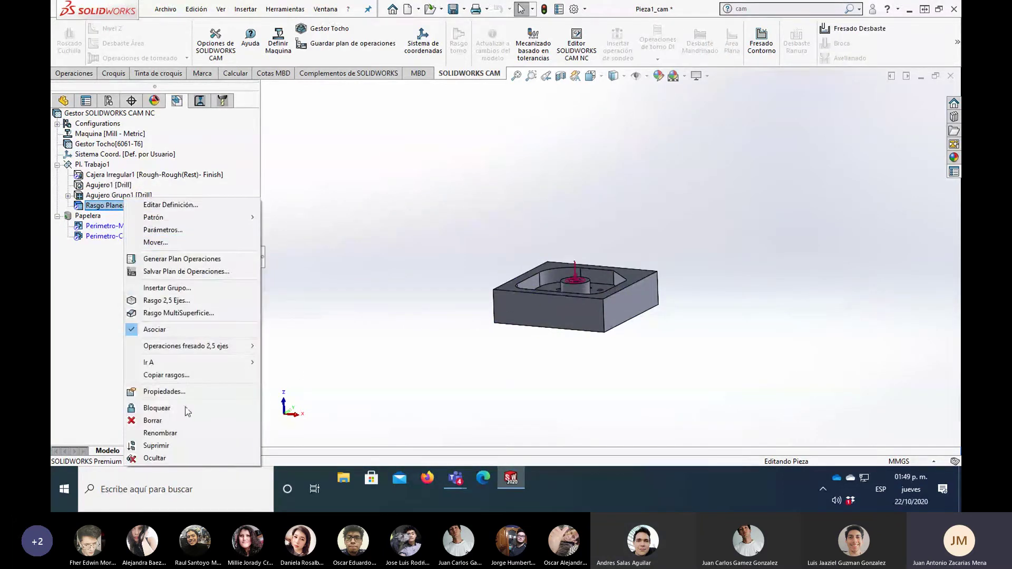
{"action": "left_click", "coordinate": [184, 423]}
{"action": "left_click", "coordinate": [537, 263]}
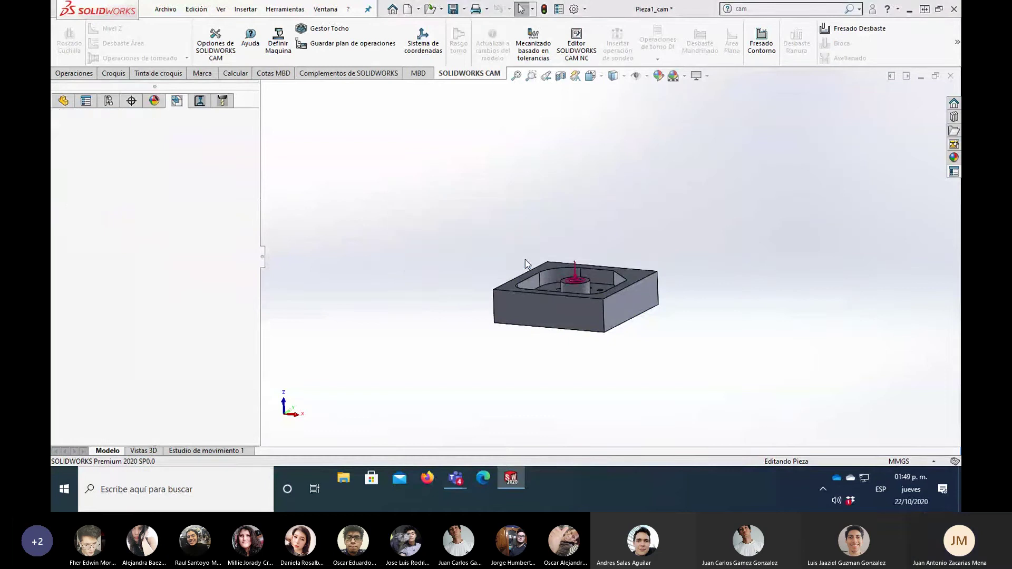
Step: Restore Perimetro-Cajera Abierta1 and regenerate the operation plan from it
{"action": "left_click", "coordinate": [117, 239]}
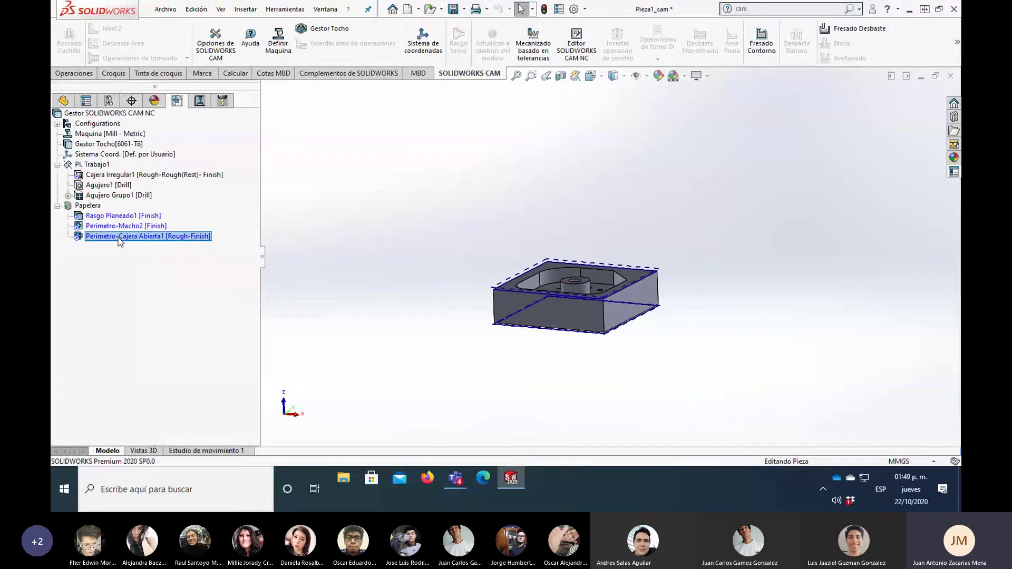
{"action": "right_click", "coordinate": [118, 237]}
{"action": "left_click", "coordinate": [153, 246]}
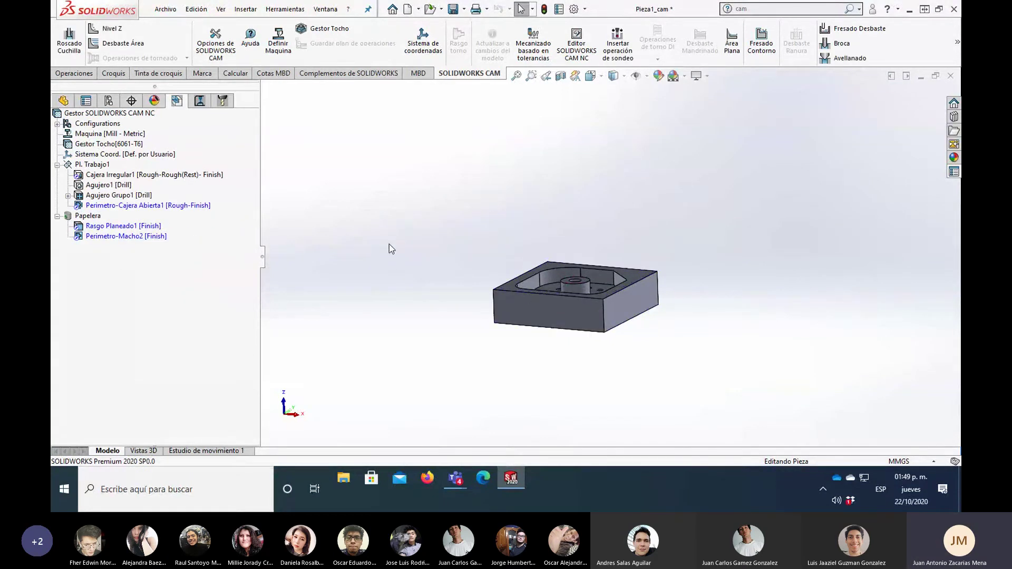
{"action": "left_click", "coordinate": [132, 208]}
{"action": "right_click", "coordinate": [132, 208]}
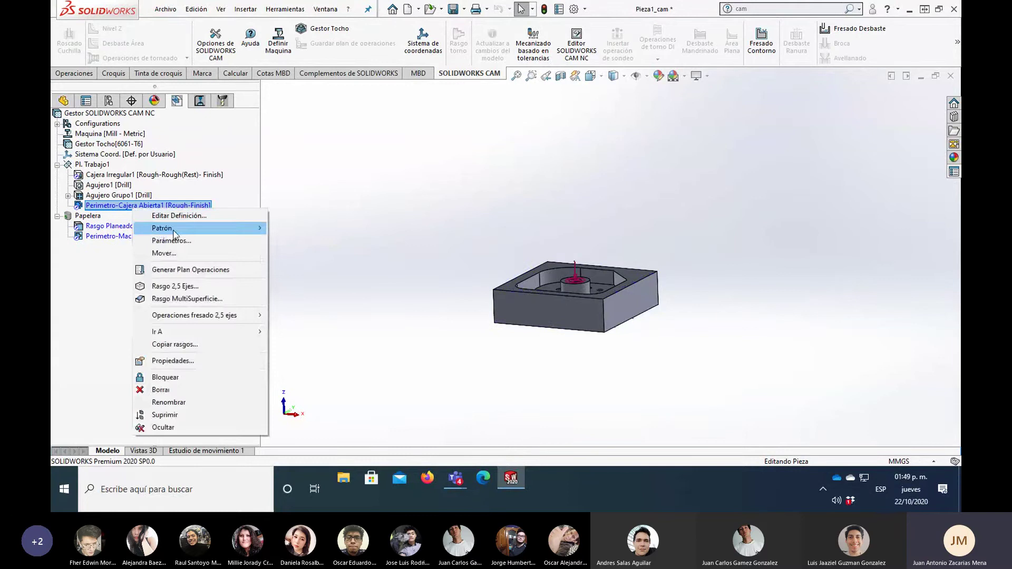
{"action": "left_click", "coordinate": [182, 270]}
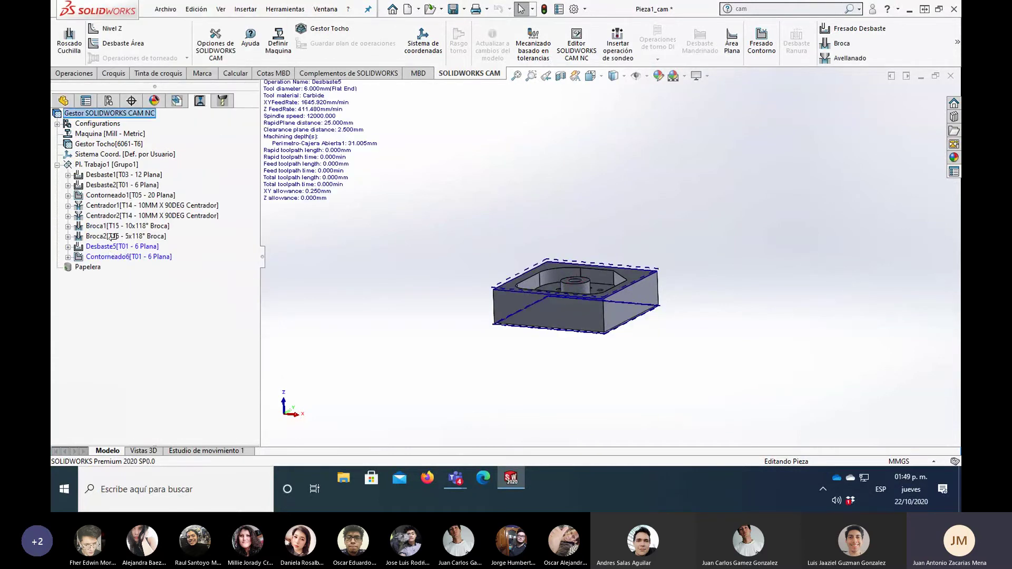
Step: Move Desbaste5 and Contorneado6 to the top of the operation list
{"action": "left_click", "coordinate": [107, 174]}
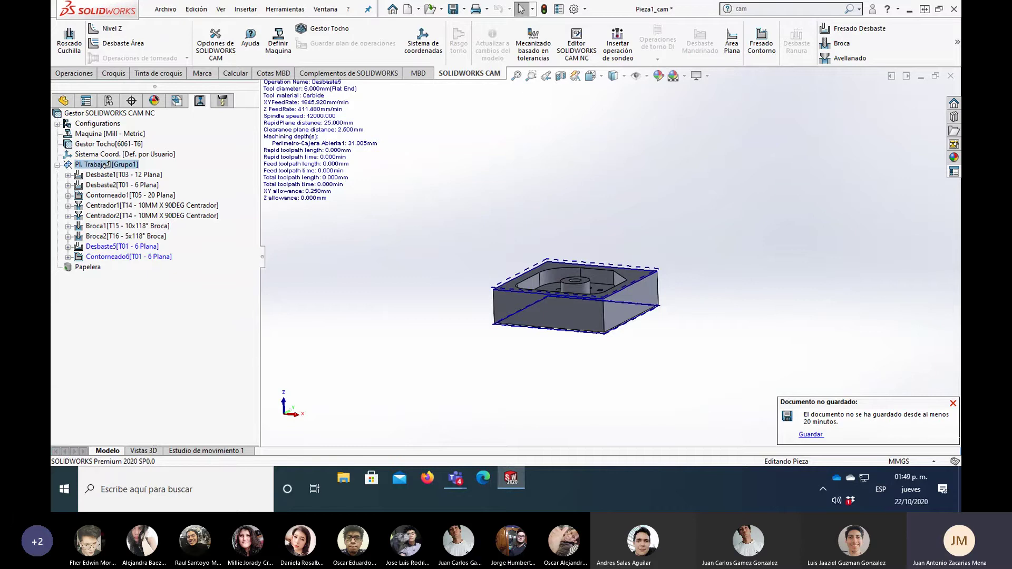
{"action": "left_click_drag", "start_coordinate": [106, 165], "coordinate": [106, 166]}
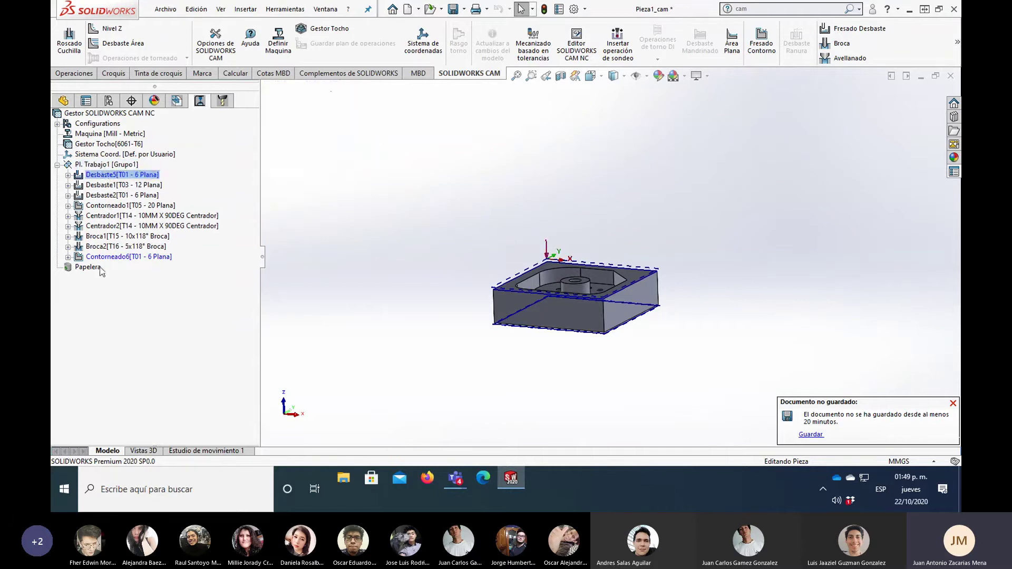
{"action": "left_click", "coordinate": [115, 211]}
{"action": "left_click_drag", "start_coordinate": [105, 257], "coordinate": [117, 182]}
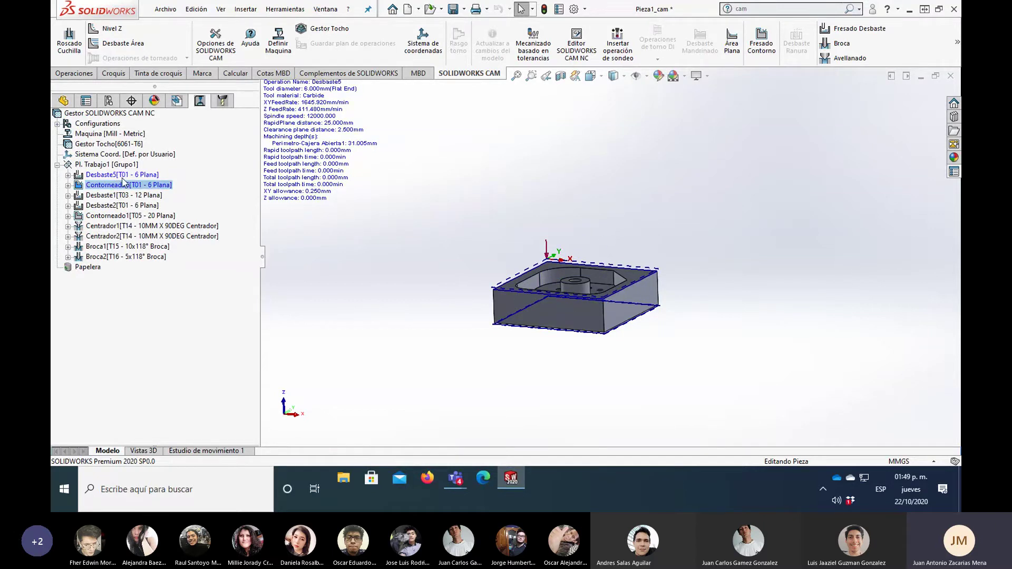
Step: Generate toolpaths for Desbaste5 and Contorneado6
{"action": "left_click", "coordinate": [122, 175], "text": "ctrl"}
{"action": "right_click", "coordinate": [132, 175]}
{"action": "left_click", "coordinate": [142, 176]}
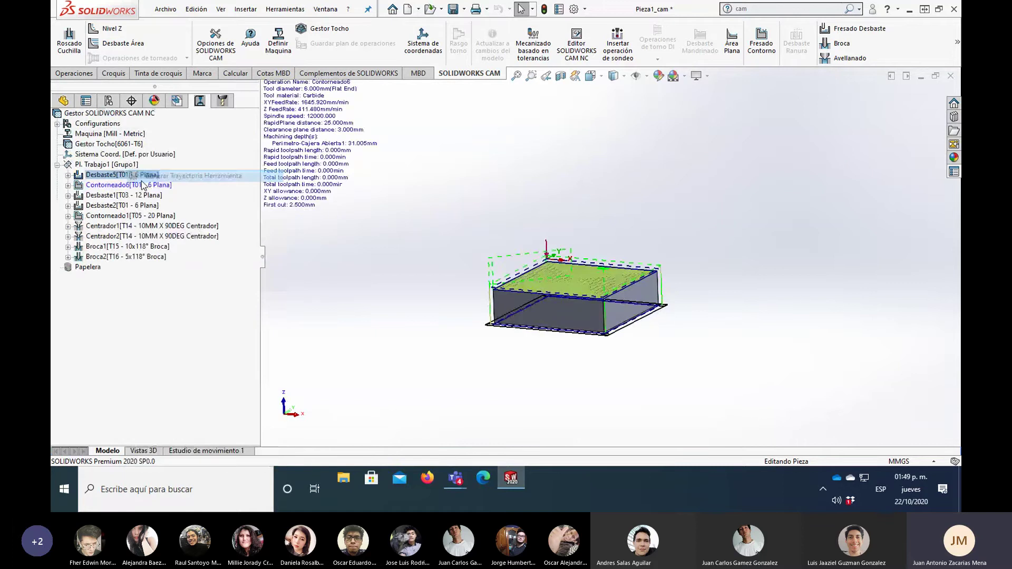
{"action": "left_click", "coordinate": [143, 184]}
{"action": "right_click", "coordinate": [146, 182]}
{"action": "left_click", "coordinate": [150, 177]}
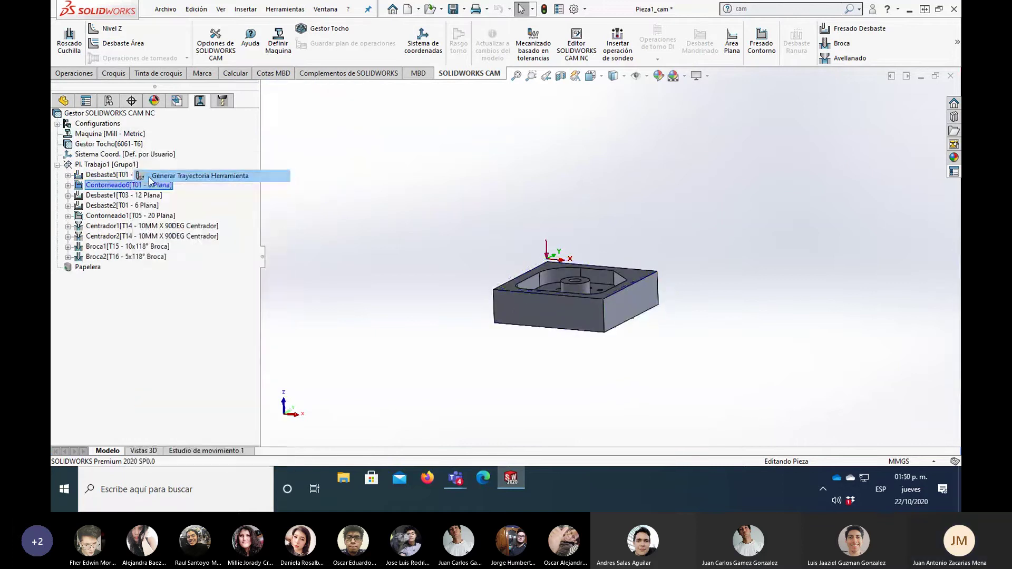
Step: Review the Desbaste5 toolpath, then open the toolpath simulation for Pl. Trabajo1
{"action": "scroll", "coordinate": [596, 306], "scroll_direction": "down", "scroll_amount": 3}
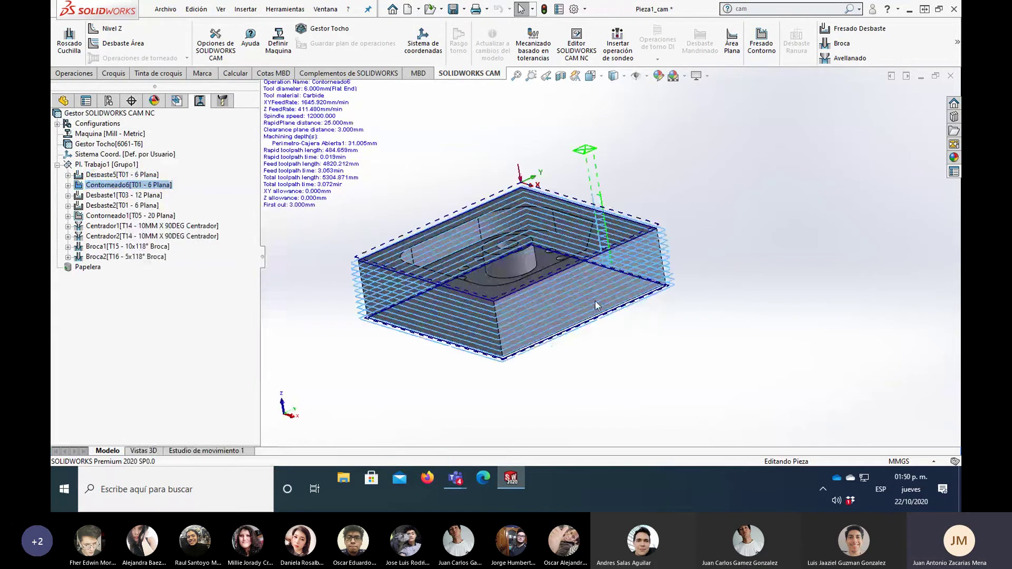
{"action": "middle_click_drag", "start_coordinate": [595, 306], "coordinate": [483, 302]}
{"action": "scroll", "coordinate": [484, 302], "scroll_direction": "up", "scroll_amount": 2}
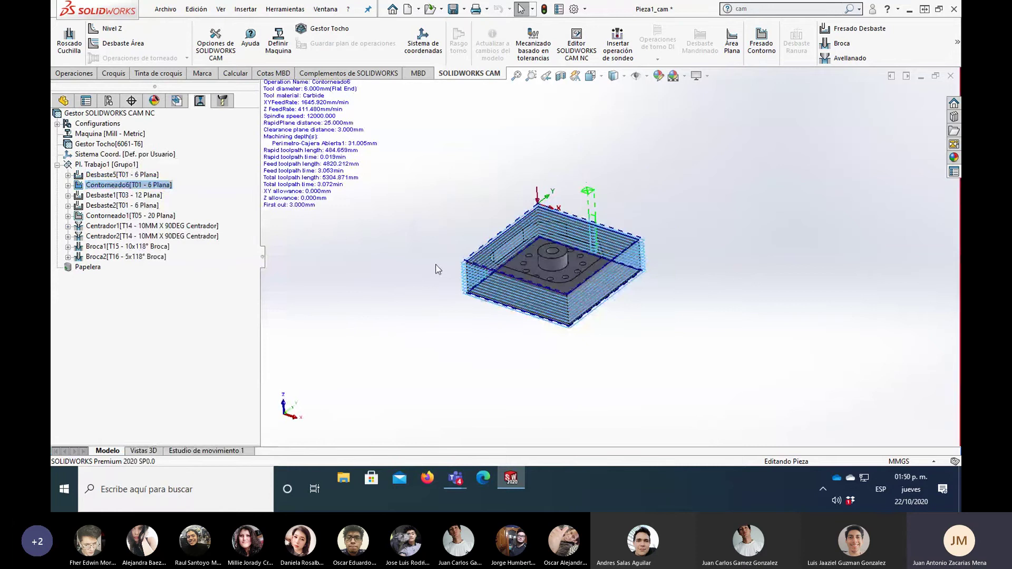
{"action": "scroll", "coordinate": [446, 232], "scroll_direction": "down", "scroll_amount": 2}
{"action": "scroll", "coordinate": [446, 232], "scroll_direction": "down", "scroll_amount": 1}
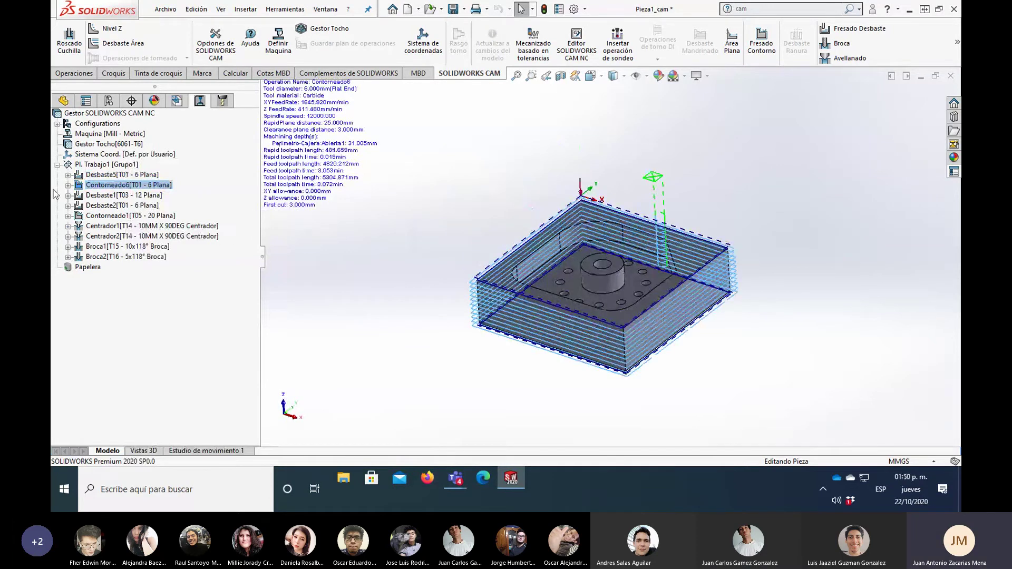
{"action": "key", "text": "Up"}
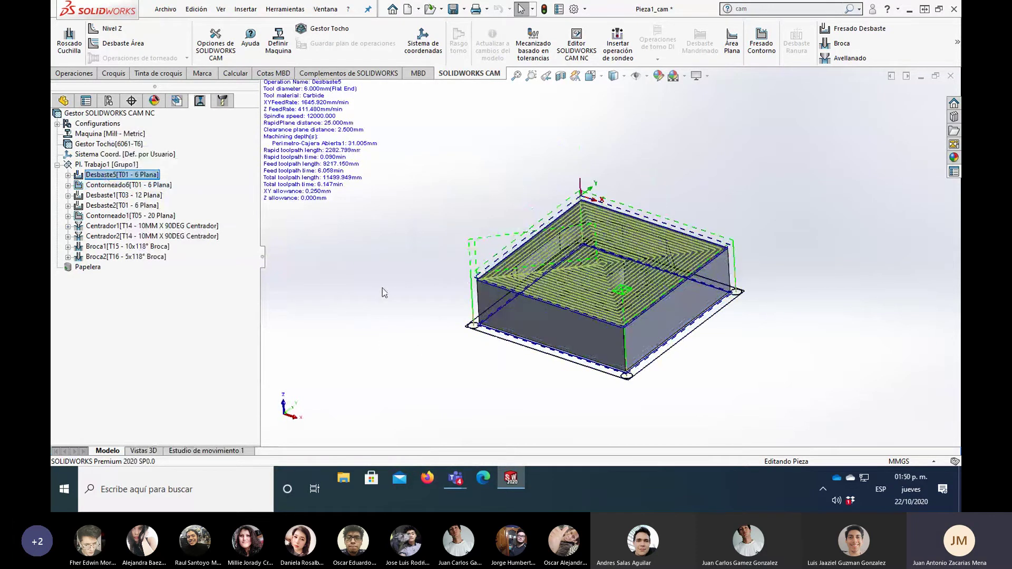
{"action": "key", "text": "Up"}
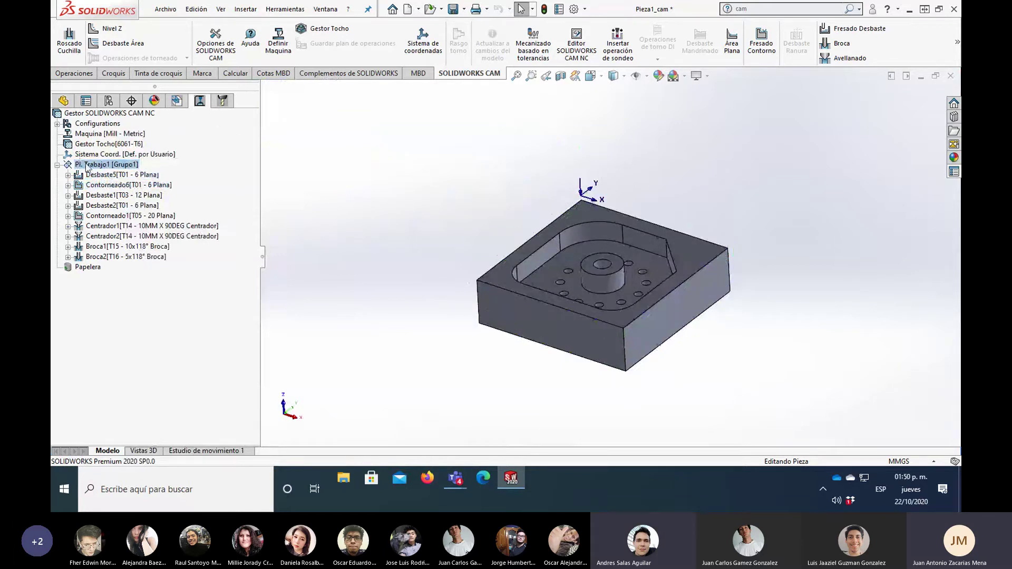
{"action": "right_click", "coordinate": [119, 166]}
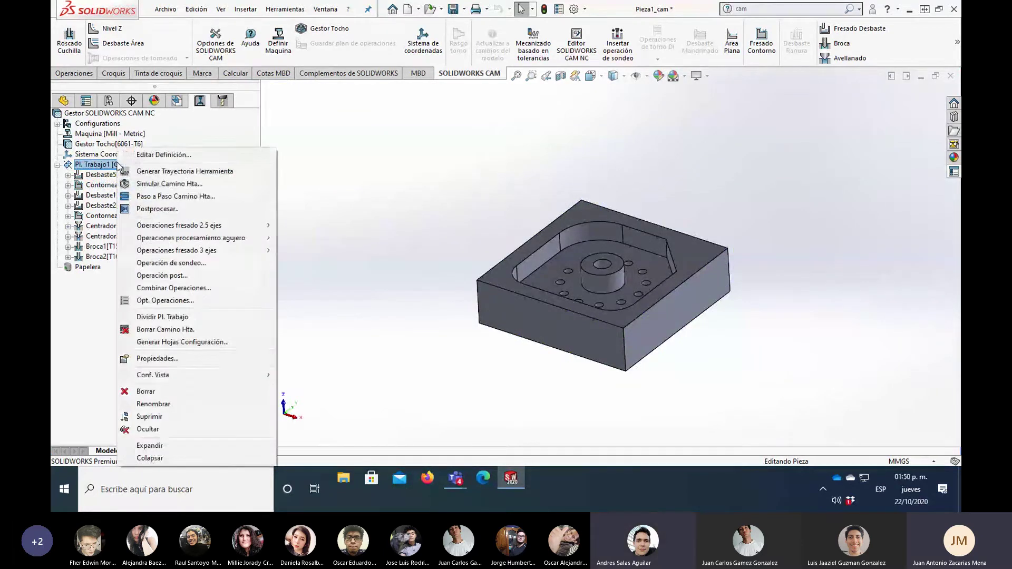
{"action": "left_click", "coordinate": [154, 189]}
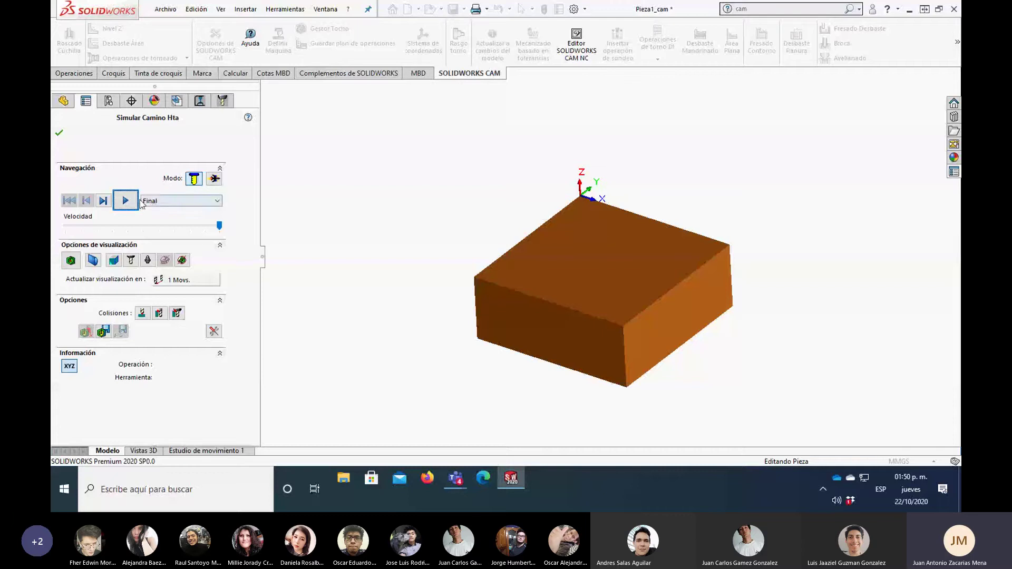
Step: Play the full simulation, inspecting the finished pocket, boss and drilled holes, then close it
{"action": "left_click", "coordinate": [126, 201]}
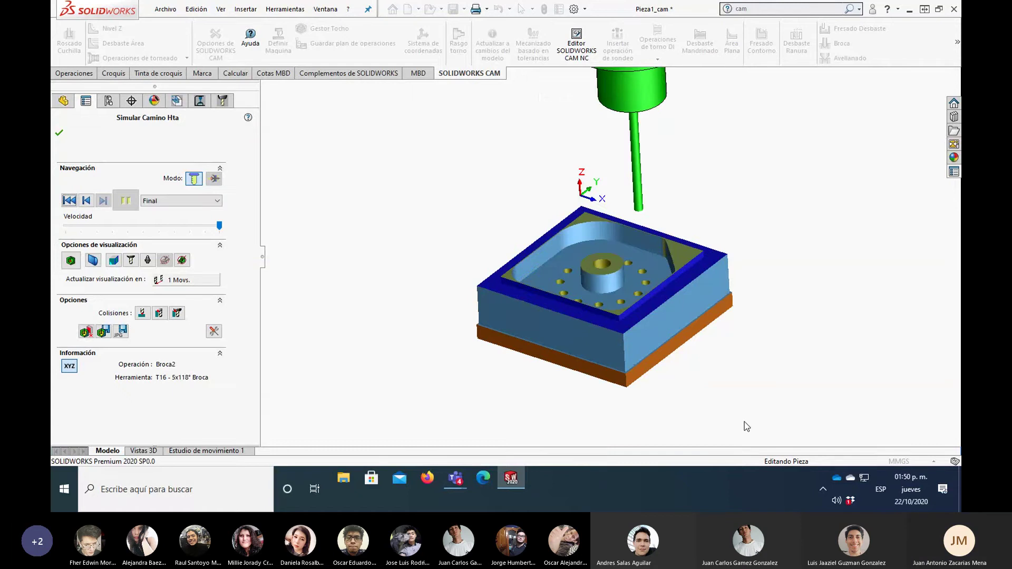
{"action": "mouse_move", "coordinate": [746, 425]}
{"action": "middle_mouse_down"}
{"action": "mouse_move", "coordinate": [740, 356]}
{"action": "mouse_move", "coordinate": [654, 282]}
{"action": "mouse_move", "coordinate": [592, 305]}
{"action": "mouse_move", "coordinate": [615, 299]}
{"action": "mouse_move", "coordinate": [554, 291]}
{"action": "mouse_move", "coordinate": [546, 324]}
{"action": "mouse_move", "coordinate": [536, 296]}
{"action": "mouse_move", "coordinate": [580, 340]}
{"action": "mouse_move", "coordinate": [530, 277]}
{"action": "mouse_move", "coordinate": [528, 320]}
{"action": "middle_mouse_up"}
{"action": "scroll", "coordinate": [537, 296], "scroll_direction": "down", "scroll_amount": 3}
{"action": "scroll", "coordinate": [530, 371], "scroll_direction": "up", "scroll_amount": 1}
{"action": "scroll", "coordinate": [533, 372], "scroll_direction": "up", "scroll_amount": 3}
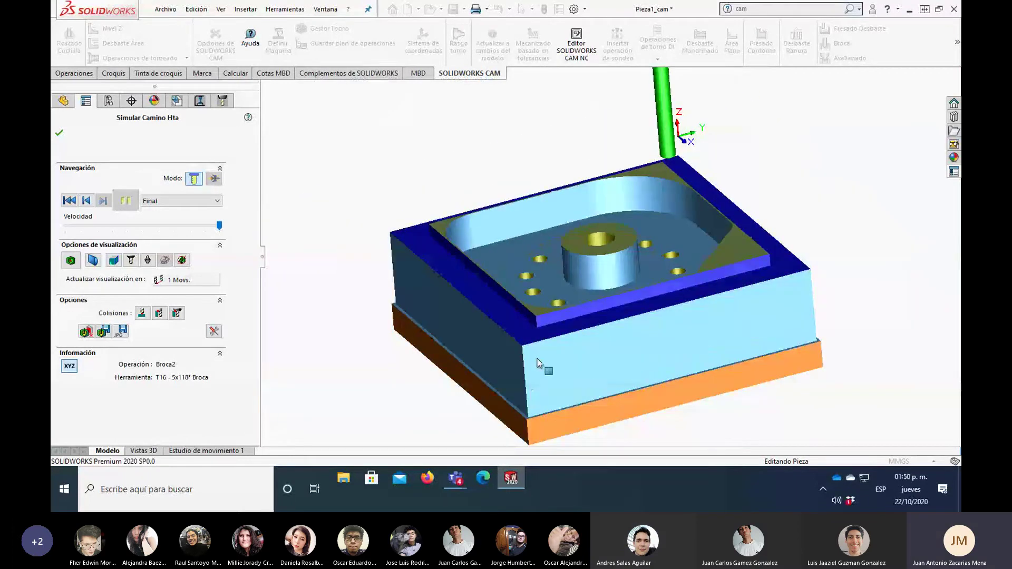
{"action": "mouse_move", "coordinate": [532, 372]}
{"action": "middle_mouse_down"}
{"action": "mouse_move", "coordinate": [552, 304]}
{"action": "mouse_move", "coordinate": [615, 296]}
{"action": "mouse_move", "coordinate": [580, 337]}
{"action": "mouse_move", "coordinate": [592, 309]}
{"action": "mouse_move", "coordinate": [611, 307]}
{"action": "mouse_move", "coordinate": [547, 342]}
{"action": "middle_mouse_up"}
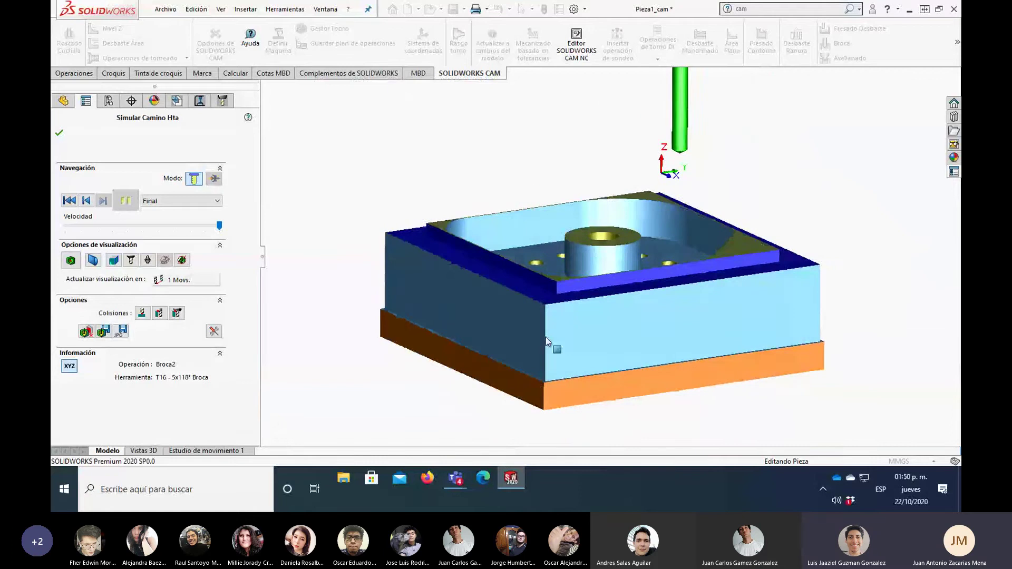
{"action": "middle_click_drag", "start_coordinate": [507, 284], "coordinate": [530, 308]}
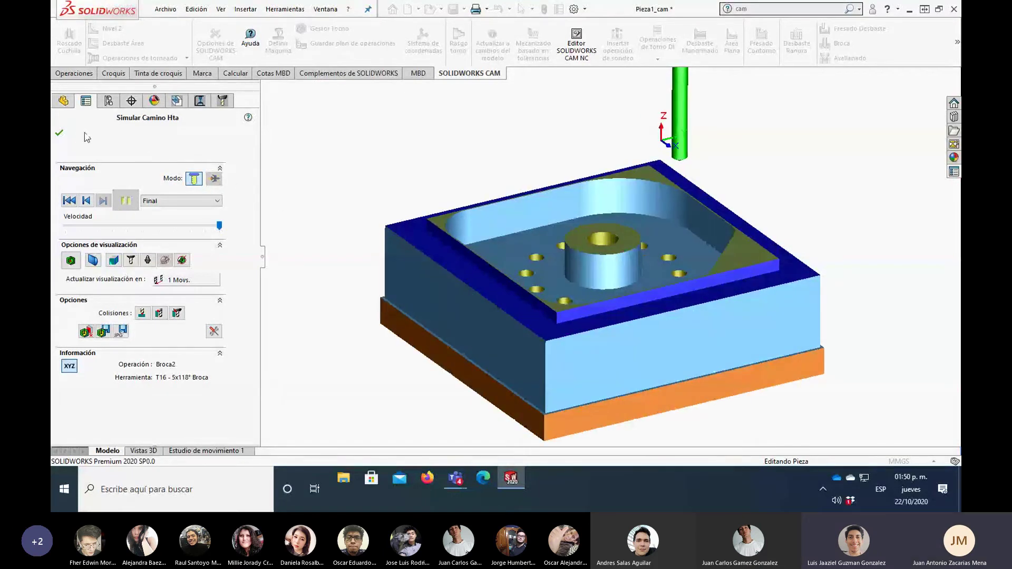
{"action": "left_click", "coordinate": [59, 134]}
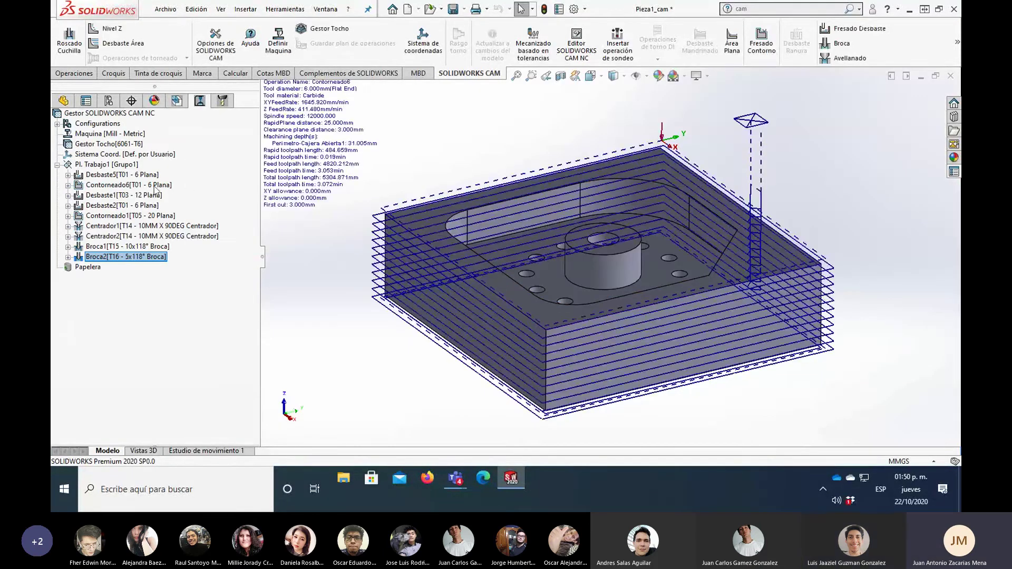
Step: Display the Desbaste5 roughing toolpath (6.147 min) and inspect it, ending in isometric view
{"action": "left_click", "coordinate": [111, 176]}
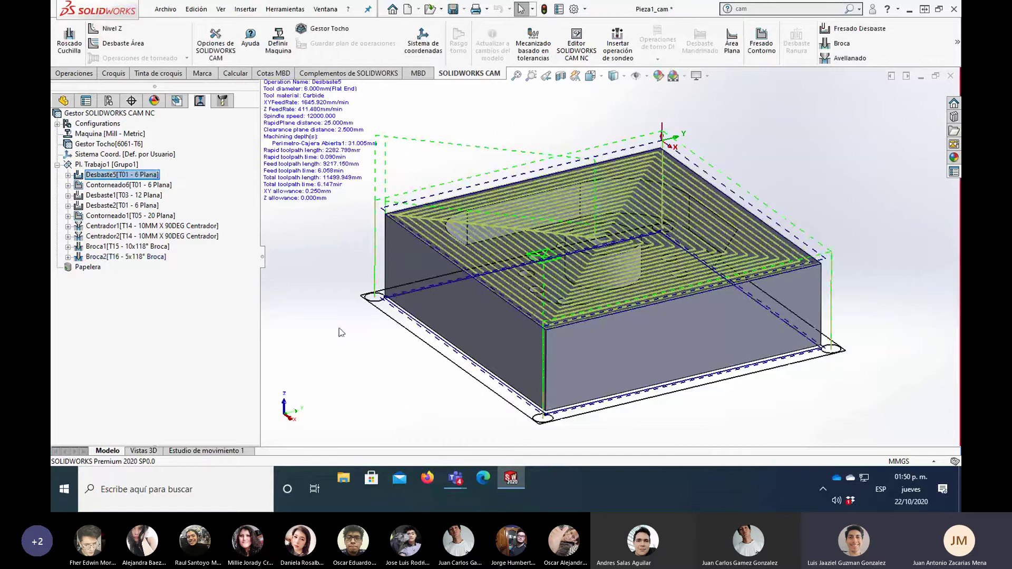
{"action": "mouse_move", "coordinate": [340, 332]}
{"action": "middle_mouse_down"}
{"action": "mouse_move", "coordinate": [346, 291]}
{"action": "mouse_move", "coordinate": [468, 281]}
{"action": "middle_mouse_up"}
{"action": "scroll", "coordinate": [527, 276], "scroll_direction": "down", "scroll_amount": 5}
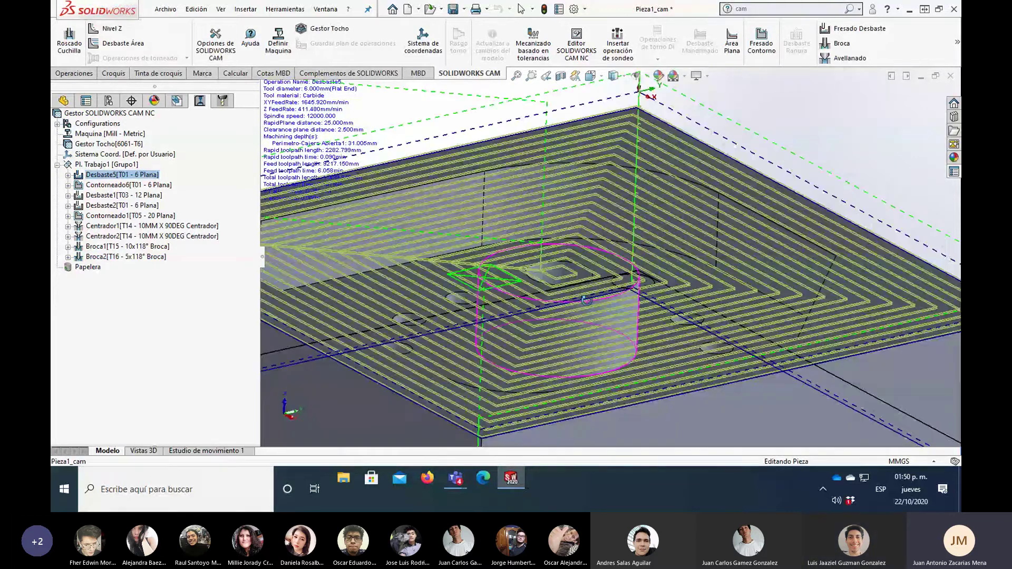
{"action": "middle_click_drag", "start_coordinate": [504, 328], "coordinate": [490, 324]}
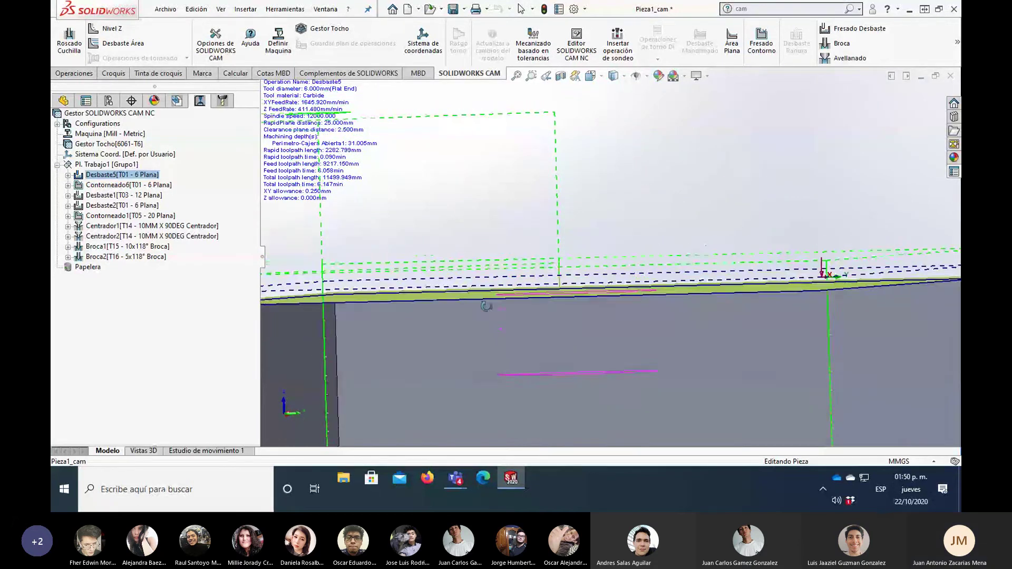
{"action": "scroll", "coordinate": [532, 333], "scroll_direction": "up", "scroll_amount": 5}
{"action": "key", "text": "ctrl+7"}
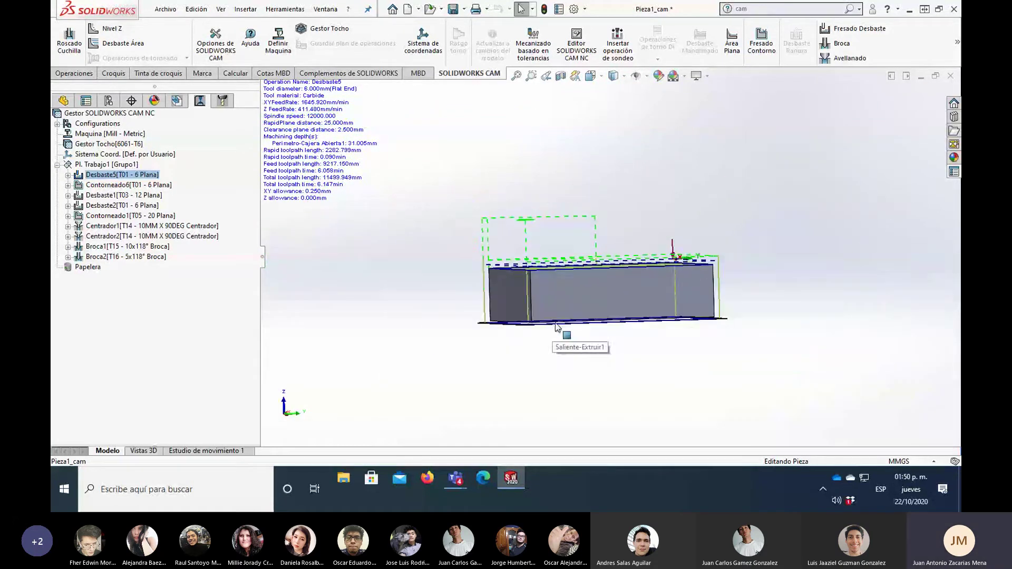
{"action": "right_click", "coordinate": [106, 180]}
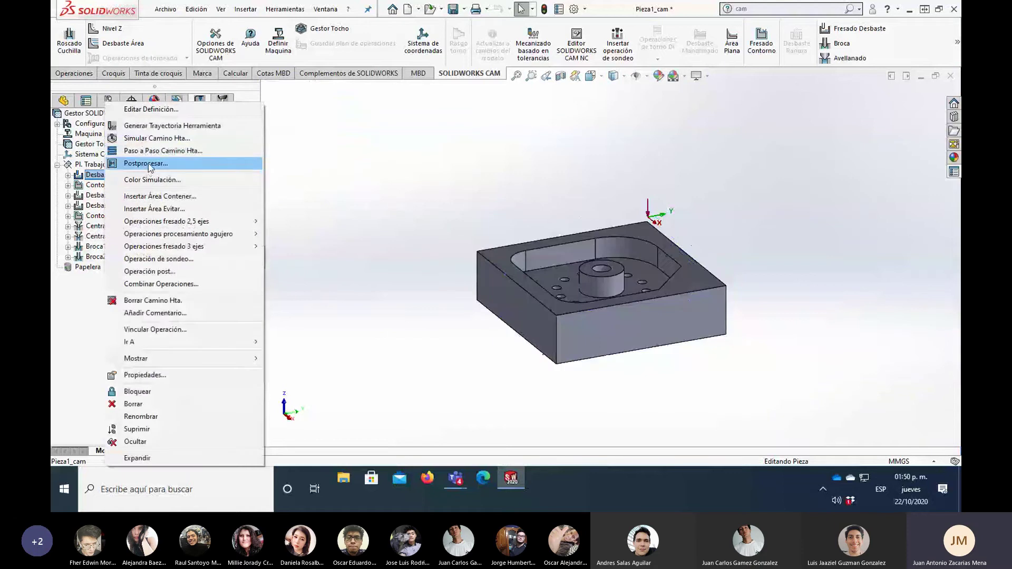
{"action": "left_click", "coordinate": [148, 163]}
{"action": "middle_click_drag", "start_coordinate": [530, 209], "coordinate": [527, 195]}
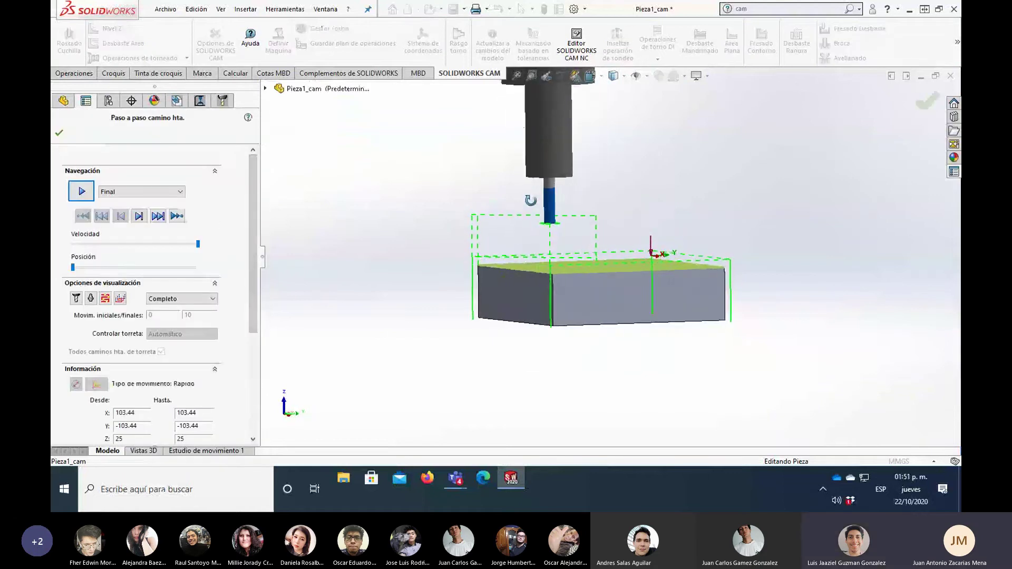
{"action": "left_click", "coordinate": [160, 245]}
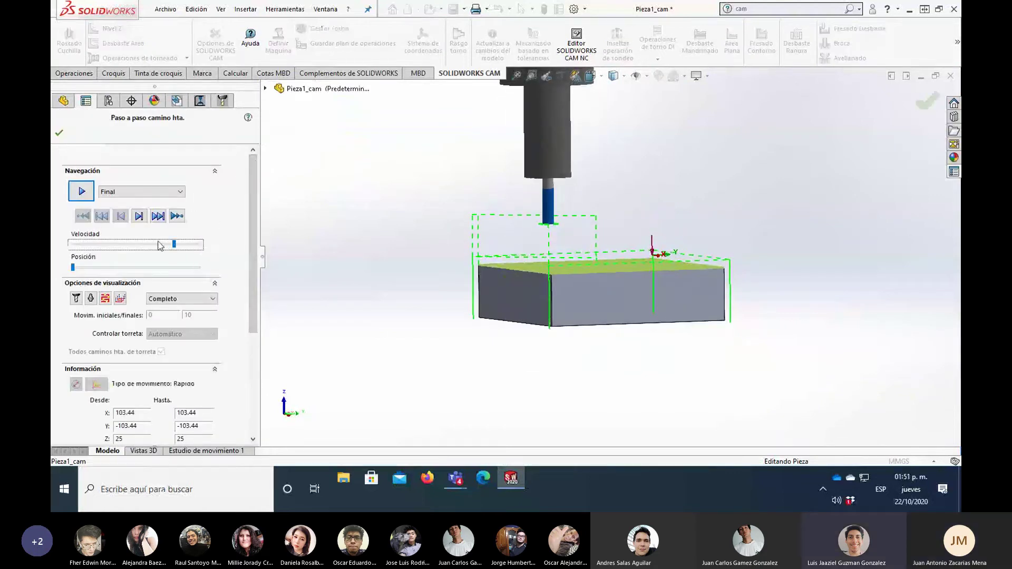
{"action": "left_click", "coordinate": [73, 195]}
{"action": "middle_click_drag", "start_coordinate": [313, 276], "coordinate": [386, 300]}
{"action": "scroll", "coordinate": [648, 265], "scroll_direction": "up", "scroll_amount": 3}
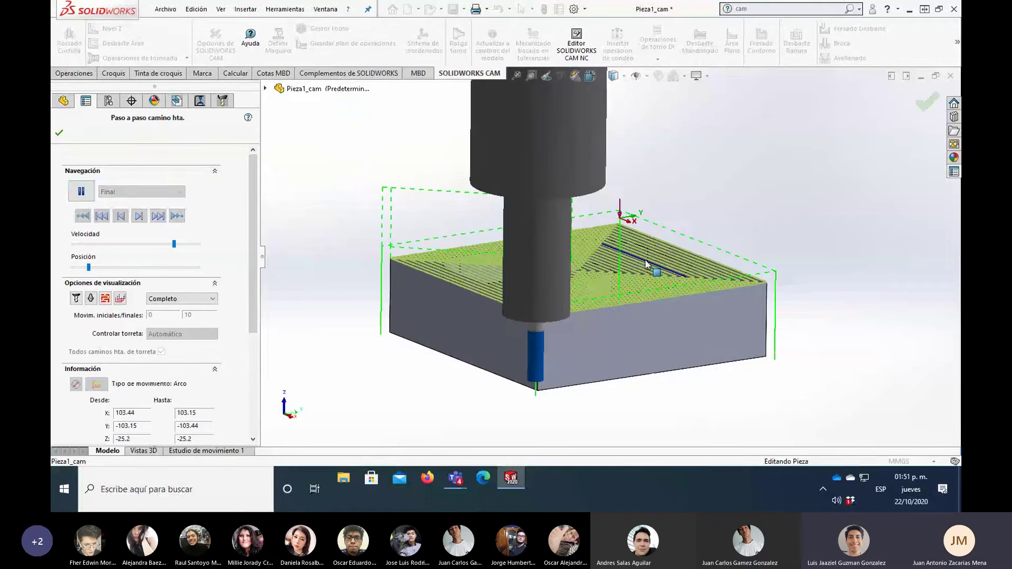
{"action": "scroll", "coordinate": [647, 265], "scroll_direction": "down", "scroll_amount": 2}
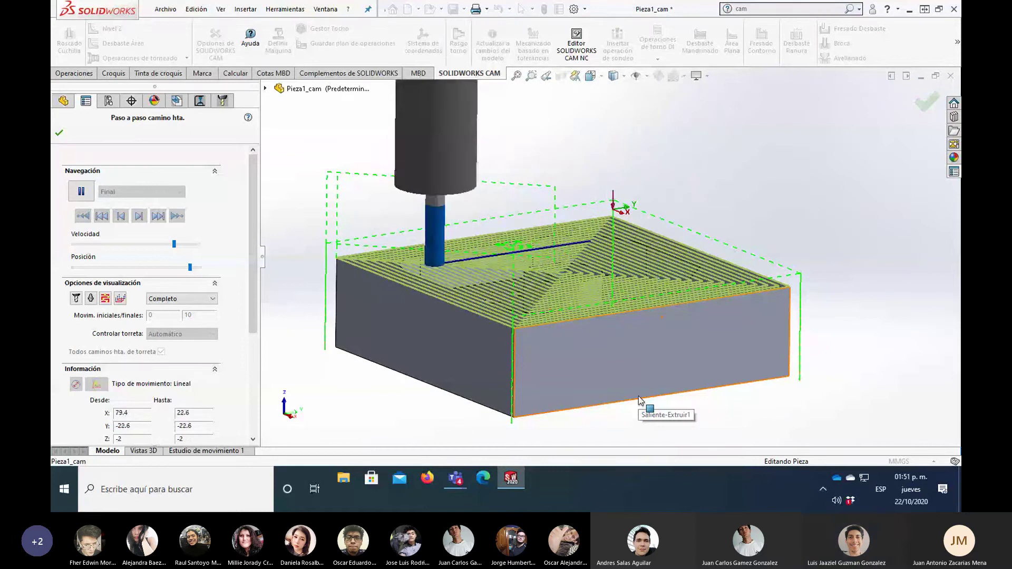
{"action": "key", "text": "ctrl+4"}
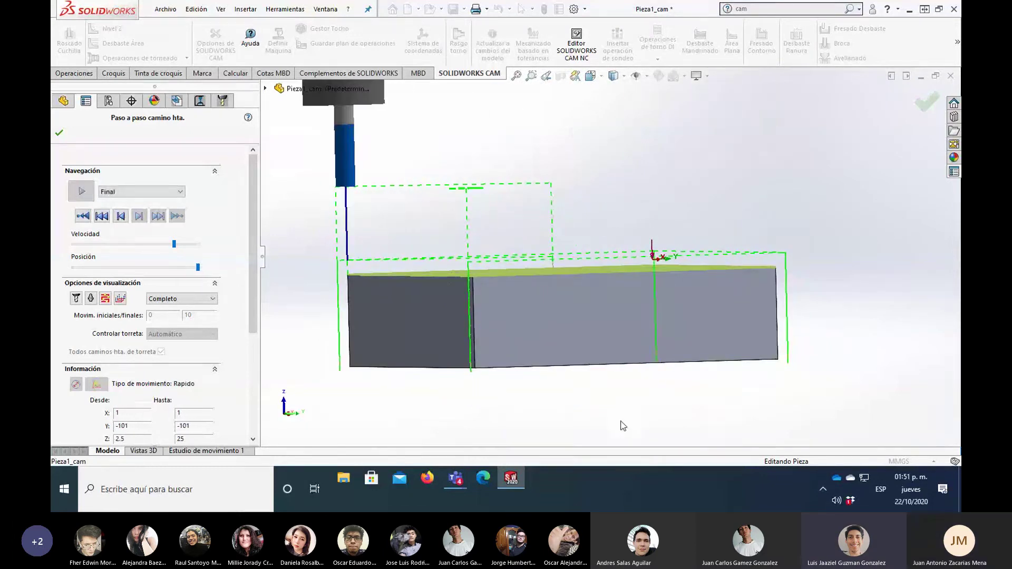
{"action": "left_click", "coordinate": [59, 133]}
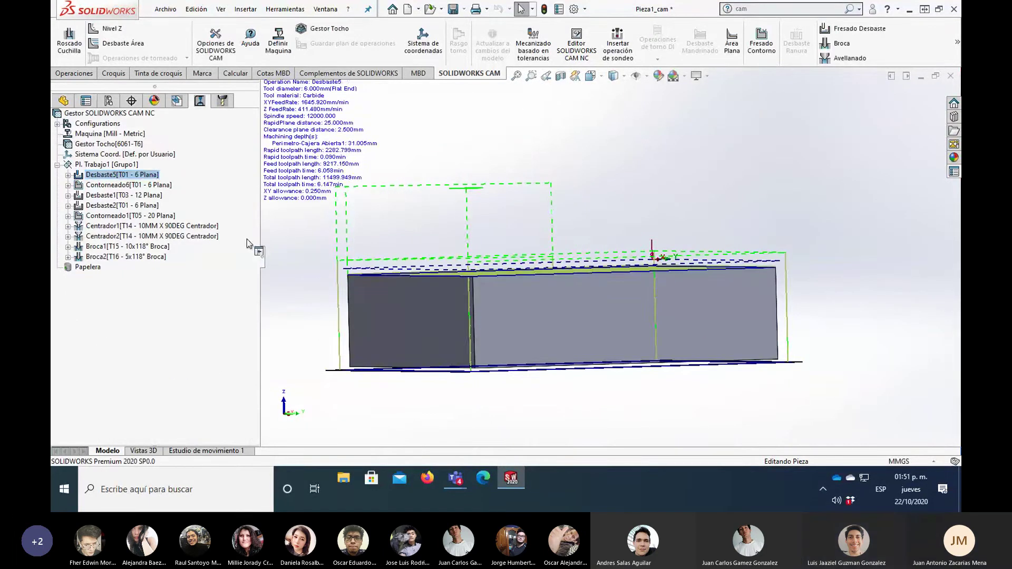
Step: Open the setup simulation and switch stock display to Transparente, then back to Sombreado
{"action": "right_click", "coordinate": [121, 165]}
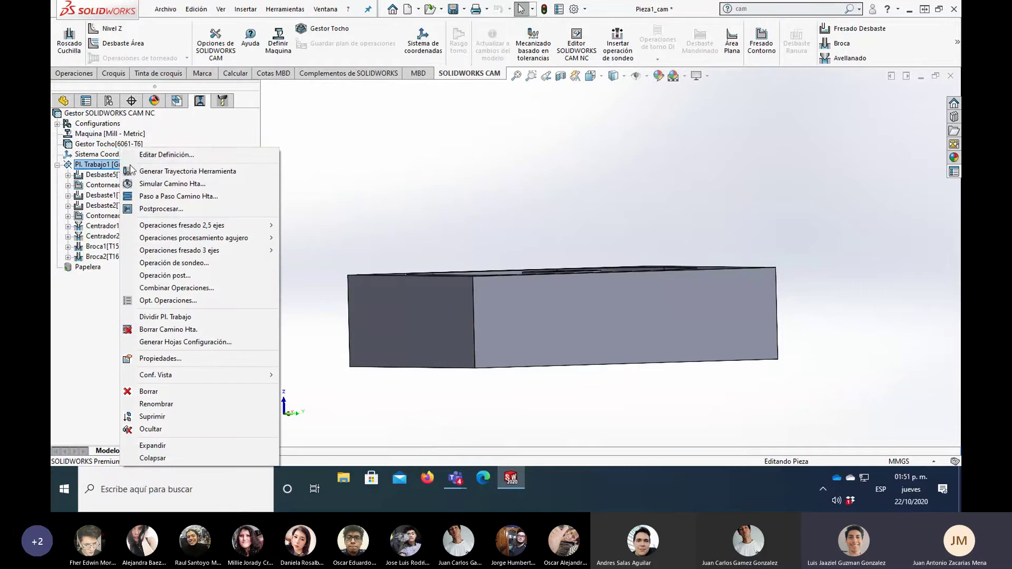
{"action": "left_click", "coordinate": [168, 183]}
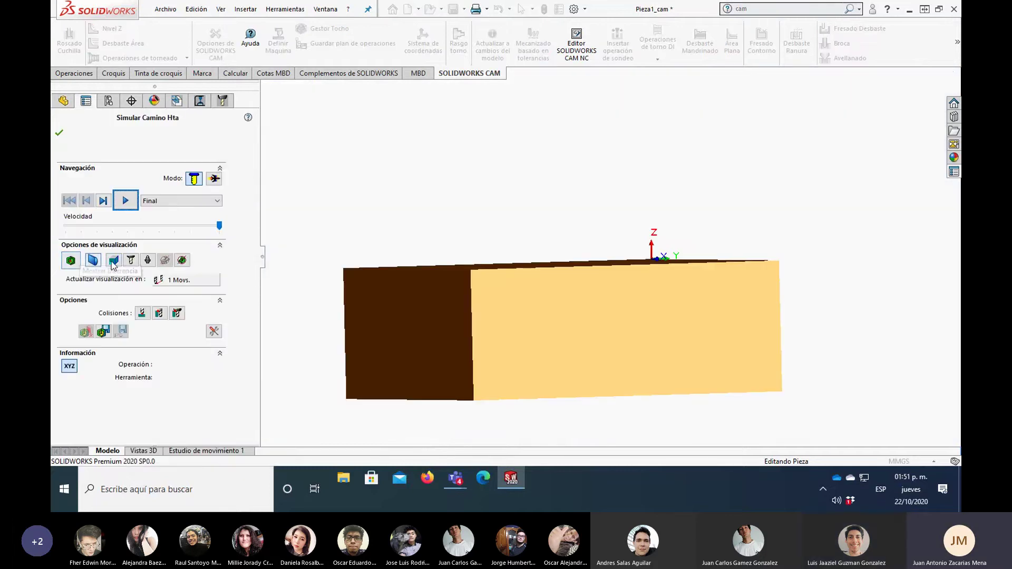
{"action": "left_click", "coordinate": [116, 264]}
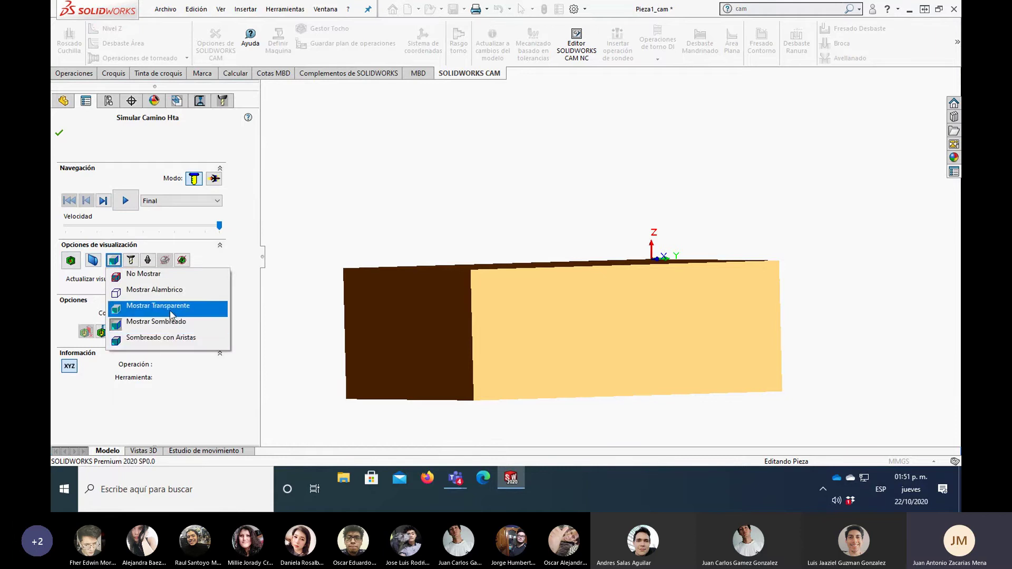
{"action": "left_click", "coordinate": [171, 310]}
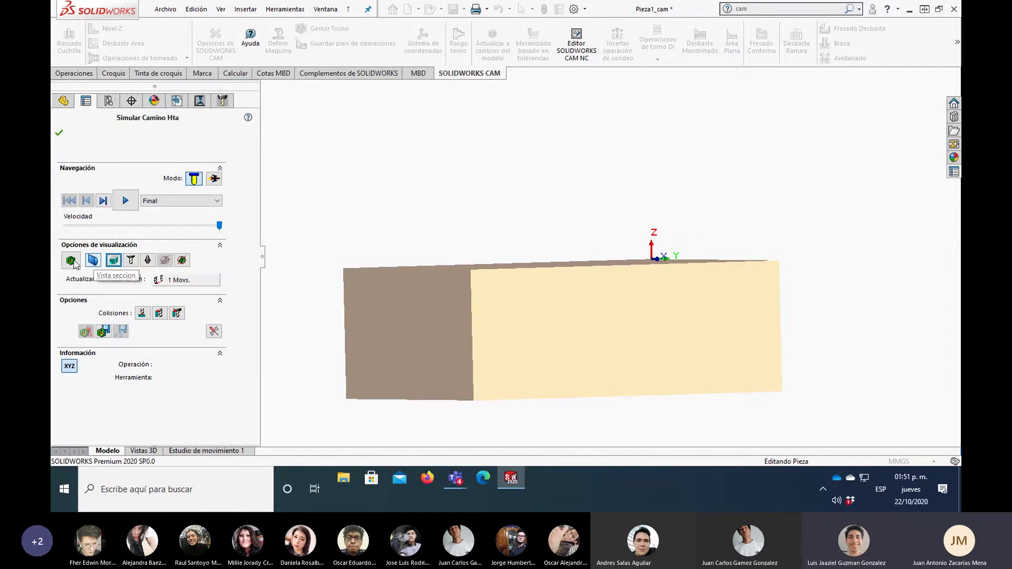
{"action": "left_click", "coordinate": [114, 265]}
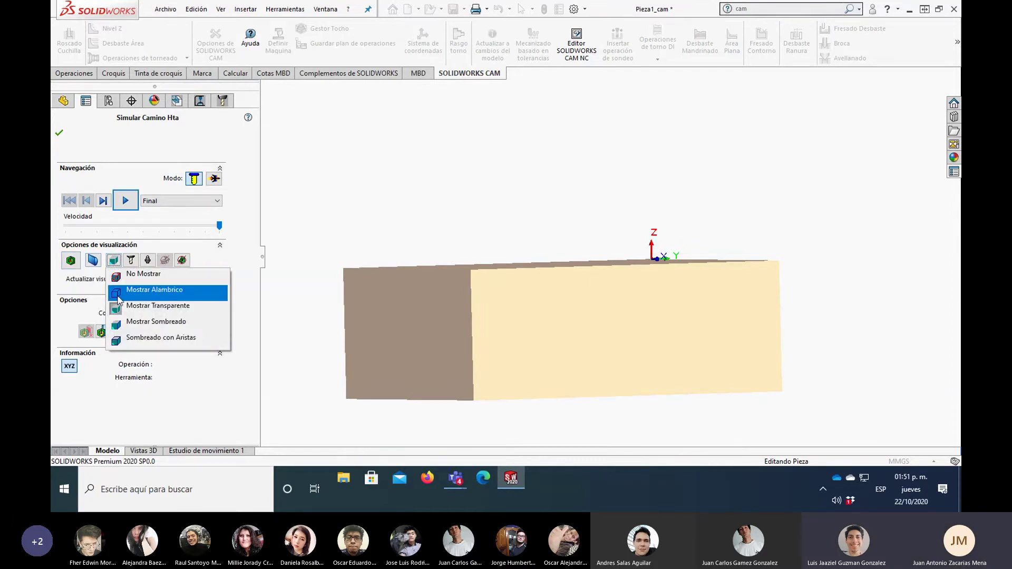
{"action": "left_click", "coordinate": [138, 324]}
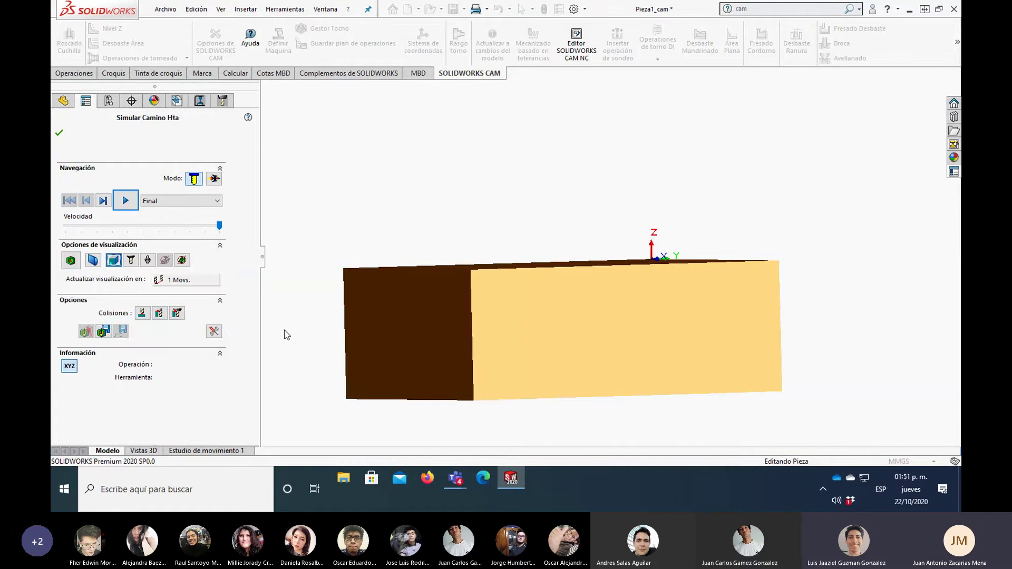
Step: Play the full simulation from Desbaste5 through Broca2 and close it
{"action": "mouse_move", "coordinate": [349, 339]}
{"action": "middle_mouse_down"}
{"action": "mouse_move", "coordinate": [348, 389]}
{"action": "mouse_move", "coordinate": [350, 321]}
{"action": "mouse_move", "coordinate": [343, 343]}
{"action": "middle_mouse_up"}
{"action": "left_click", "coordinate": [118, 203]}
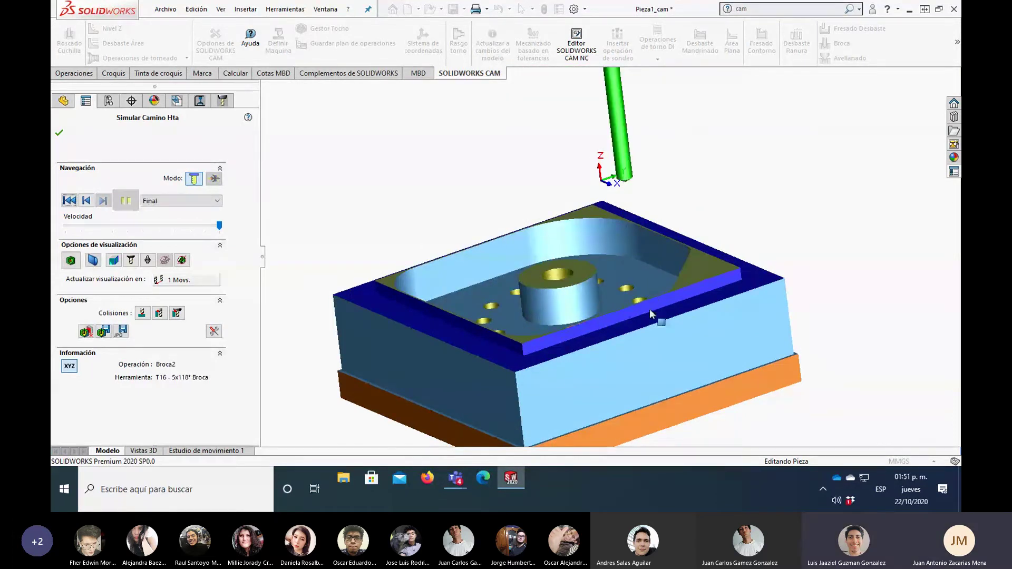
{"action": "mouse_move", "coordinate": [579, 353]}
{"action": "middle_mouse_down"}
{"action": "mouse_move", "coordinate": [575, 316]}
{"action": "mouse_move", "coordinate": [553, 311]}
{"action": "middle_mouse_up"}
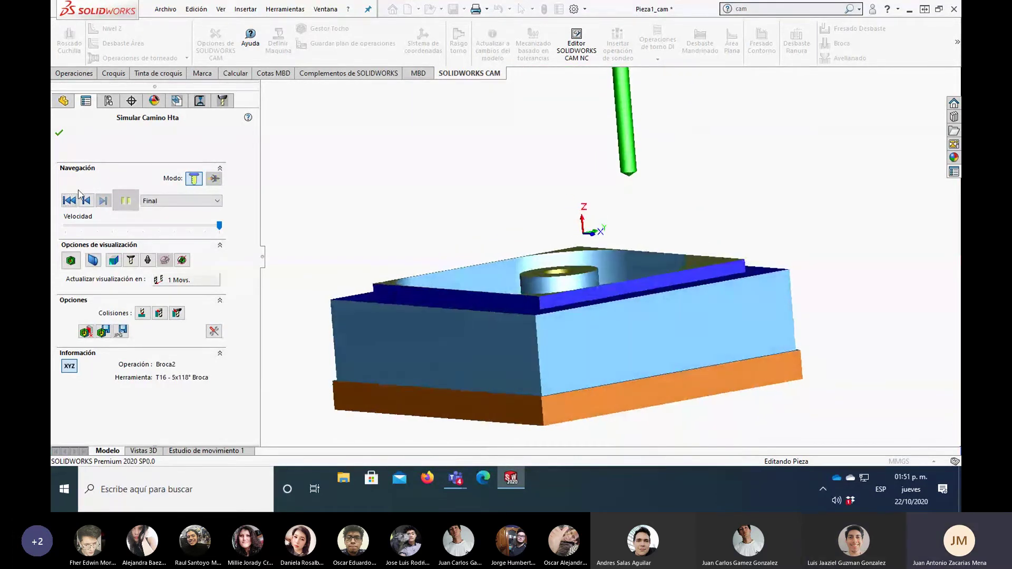
{"action": "left_click", "coordinate": [60, 134]}
Step: Open the Perimetro-Cajera Abierta1 feature definition for editing
{"action": "left_click", "coordinate": [174, 102]}
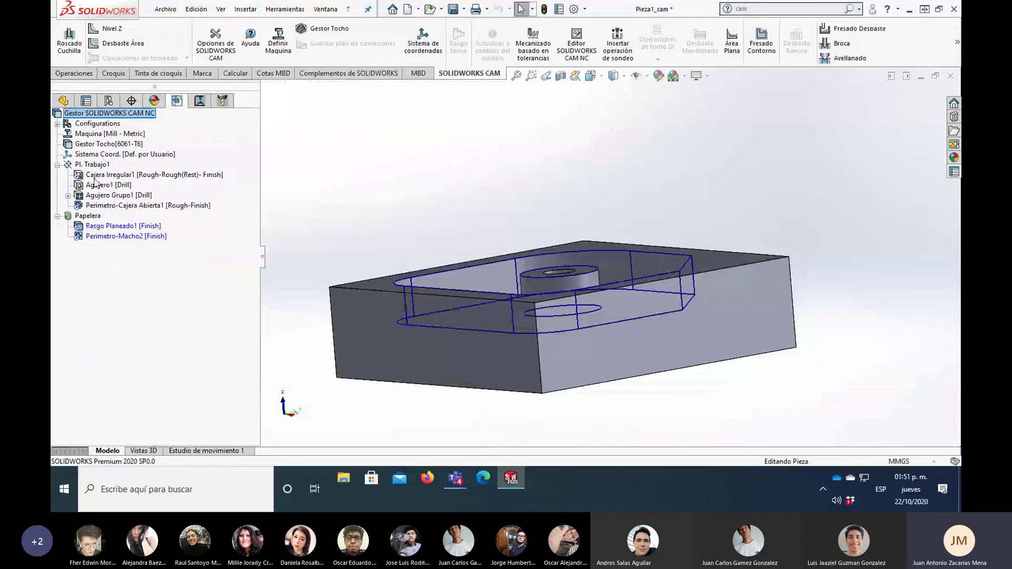
{"action": "left_click", "coordinate": [135, 206]}
{"action": "right_click", "coordinate": [131, 210]}
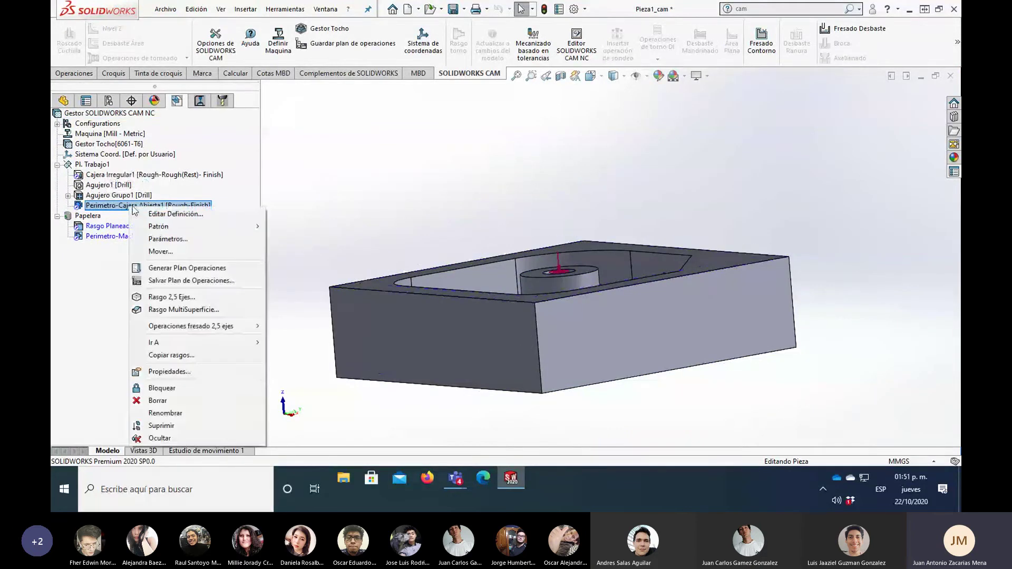
{"action": "left_click", "coordinate": [158, 217]}
Step: Review the Rough-Finish, 1mm-past-bottom, 31mm-depth settings from several angles and accept them
{"action": "mouse_move", "coordinate": [347, 211]}
{"action": "middle_mouse_down"}
{"action": "mouse_move", "coordinate": [386, 194]}
{"action": "mouse_move", "coordinate": [381, 181]}
{"action": "mouse_move", "coordinate": [360, 217]}
{"action": "middle_mouse_up"}
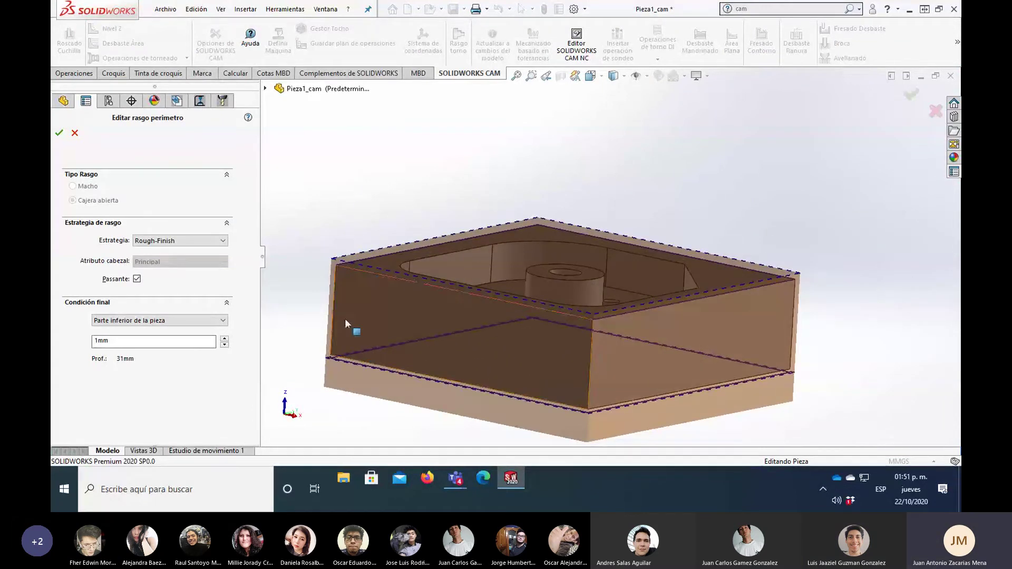
{"action": "middle_click_drag", "start_coordinate": [395, 283], "coordinate": [384, 256]}
{"action": "scroll", "coordinate": [401, 274], "scroll_direction": "down", "scroll_amount": 3}
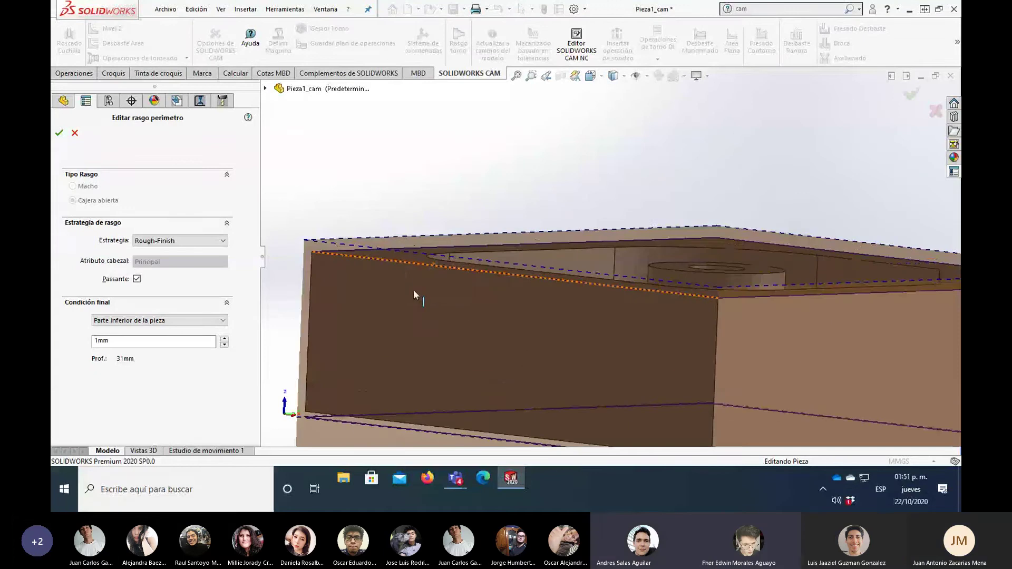
{"action": "scroll", "coordinate": [439, 280], "scroll_direction": "down", "scroll_amount": 3}
{"action": "scroll", "coordinate": [474, 272], "scroll_direction": "up", "scroll_amount": 1}
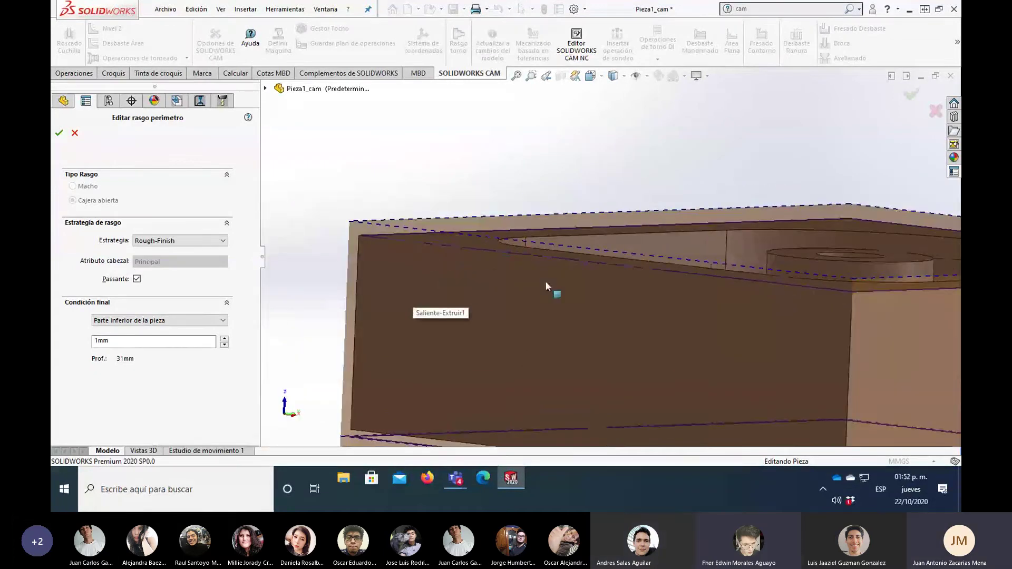
{"action": "middle_click_drag", "start_coordinate": [546, 281], "coordinate": [516, 227]}
{"action": "scroll", "coordinate": [512, 227], "scroll_direction": "down", "scroll_amount": 1}
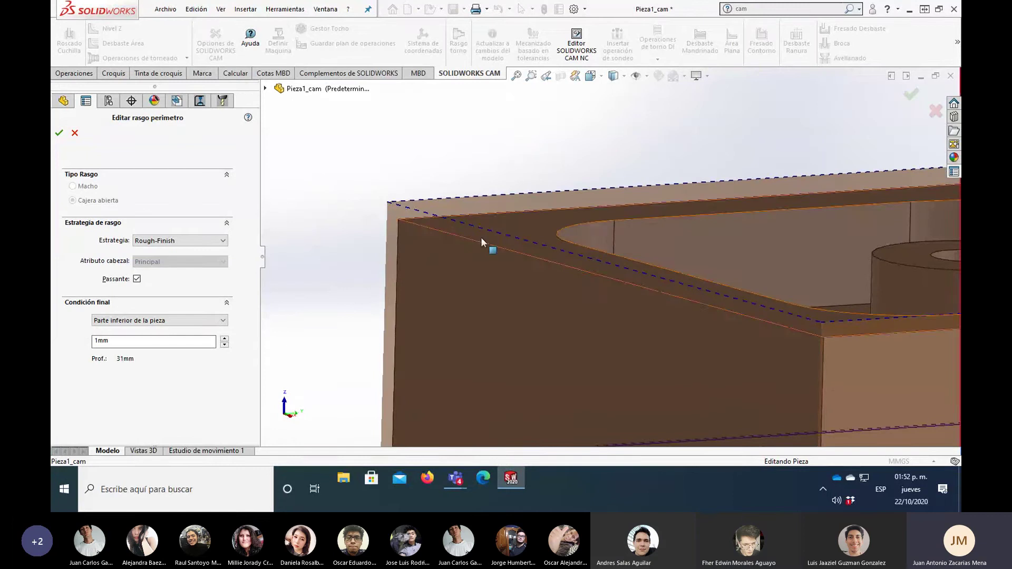
{"action": "middle_click_drag", "start_coordinate": [402, 207], "coordinate": [583, 242]}
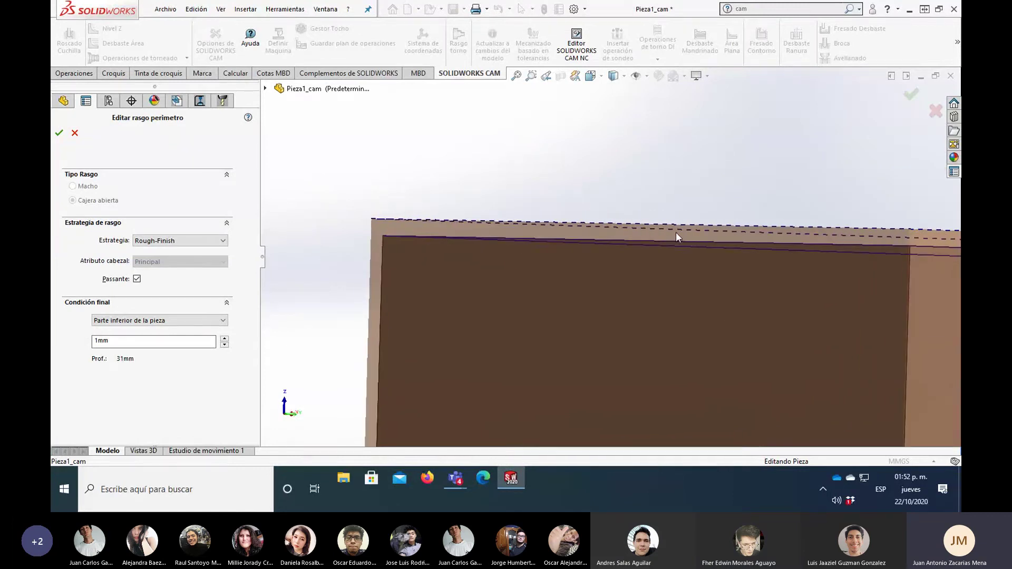
{"action": "mouse_move", "coordinate": [676, 233]}
{"action": "middle_mouse_down"}
{"action": "mouse_move", "coordinate": [665, 232]}
{"action": "mouse_move", "coordinate": [765, 285]}
{"action": "middle_mouse_up"}
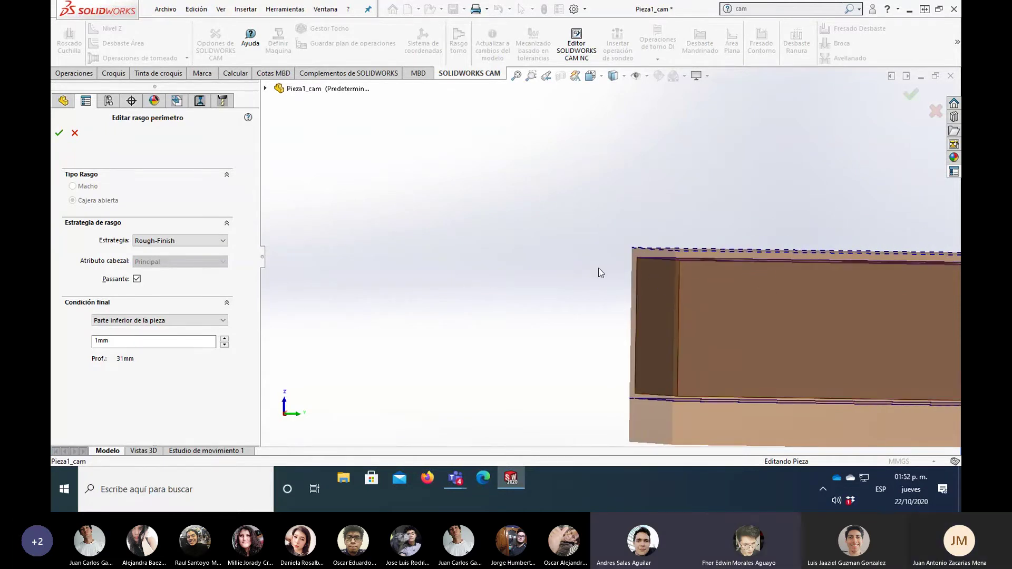
{"action": "scroll", "coordinate": [638, 299], "scroll_direction": "down", "scroll_amount": 2}
{"action": "middle_click_drag", "start_coordinate": [638, 299], "coordinate": [686, 358]}
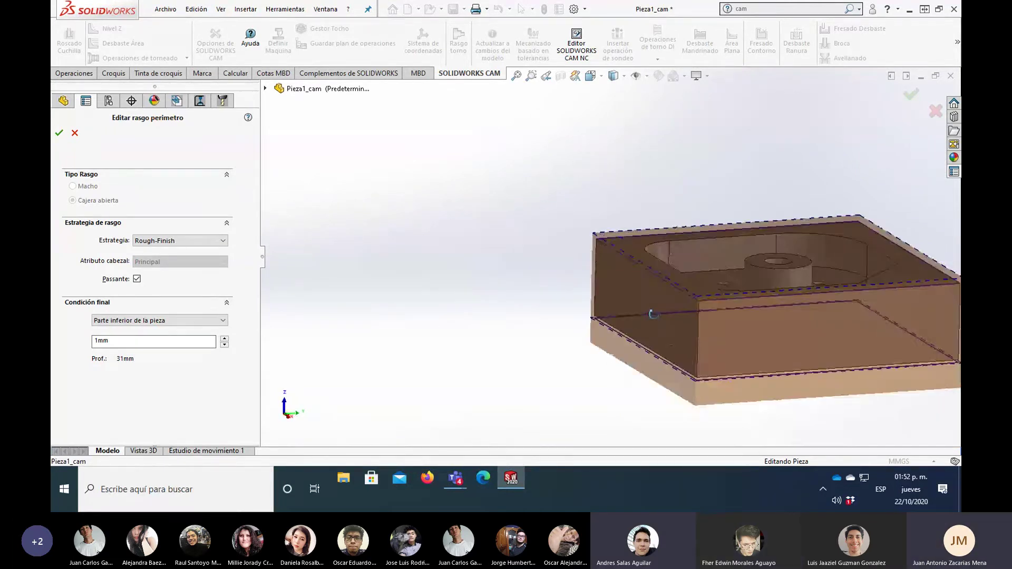
{"action": "scroll", "coordinate": [767, 269], "scroll_direction": "up", "scroll_amount": 3}
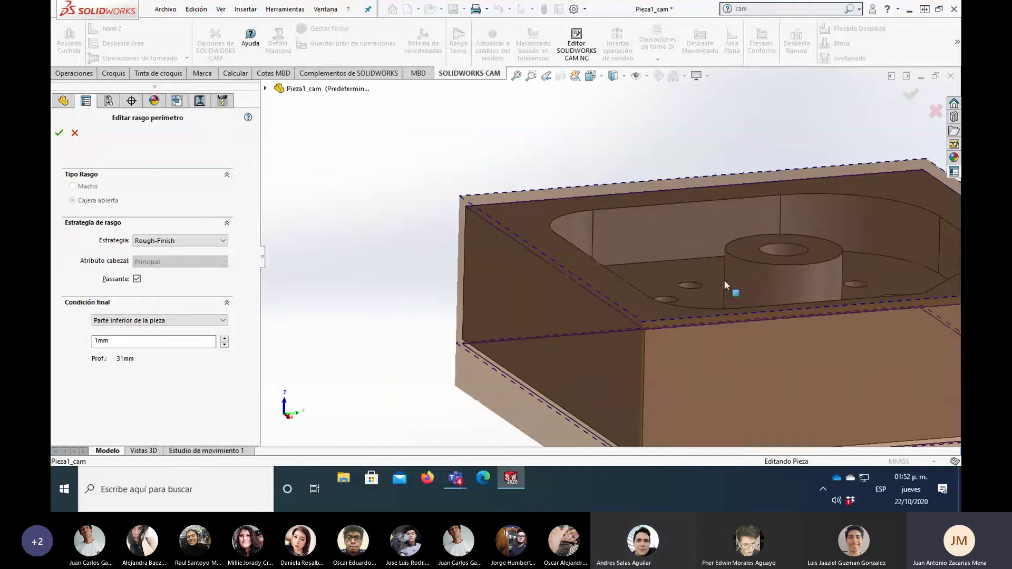
{"action": "left_click", "coordinate": [59, 133]}
{"action": "left_click", "coordinate": [153, 207]}
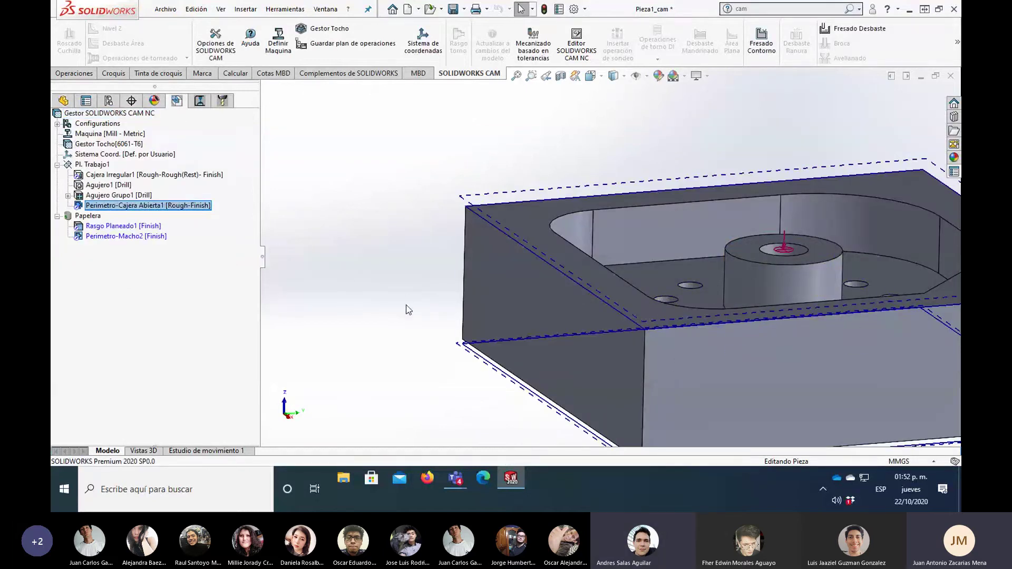
Step: Delete the Perimetro-Cajera Abierta1 feature to the recycle bin
{"action": "key", "text": "z"}
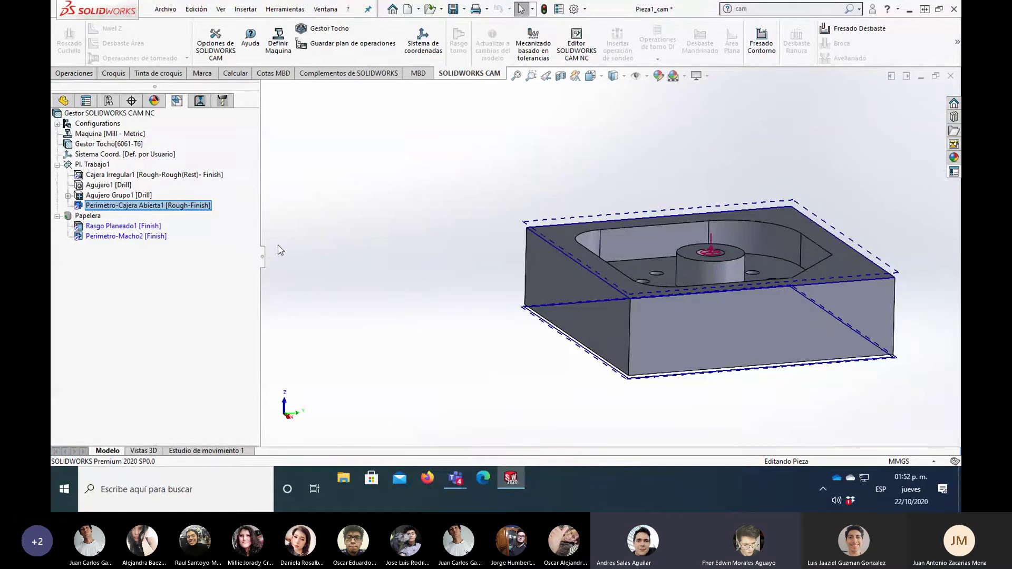
{"action": "right_click", "coordinate": [163, 209]}
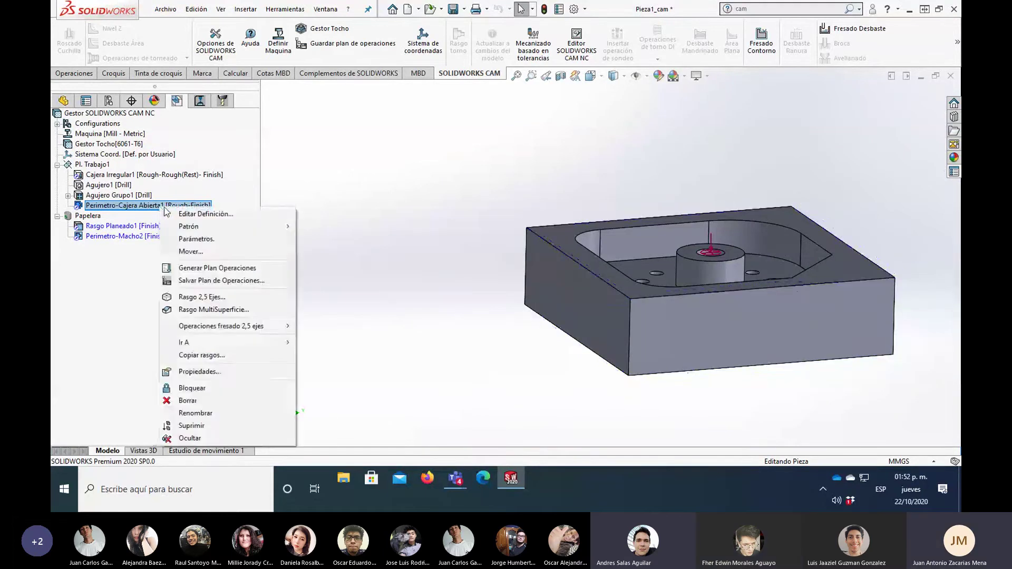
{"action": "left_click", "coordinate": [216, 400]}
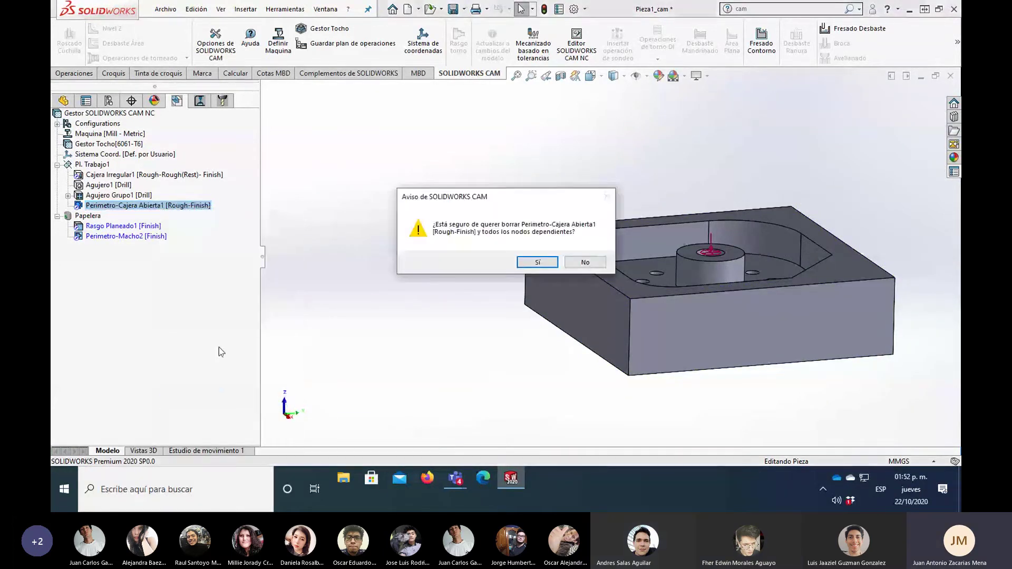
{"action": "left_click", "coordinate": [530, 258]}
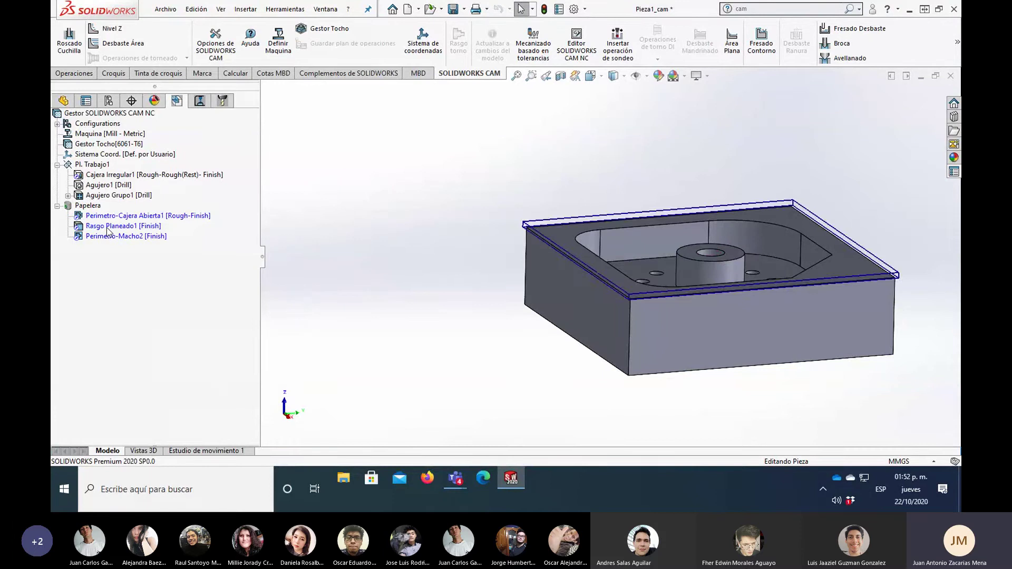
Step: Restore Rasgo Planeado1 and Perimetro-Macho2 and generate operations for both
{"action": "right_click", "coordinate": [108, 229]}
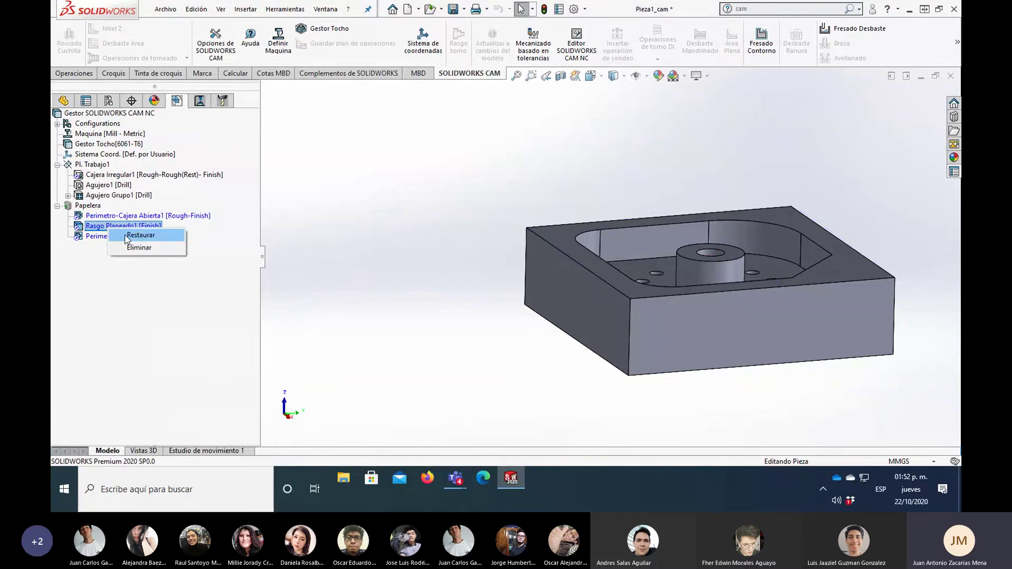
{"action": "left_click", "coordinate": [127, 236]}
{"action": "right_click", "coordinate": [116, 236]}
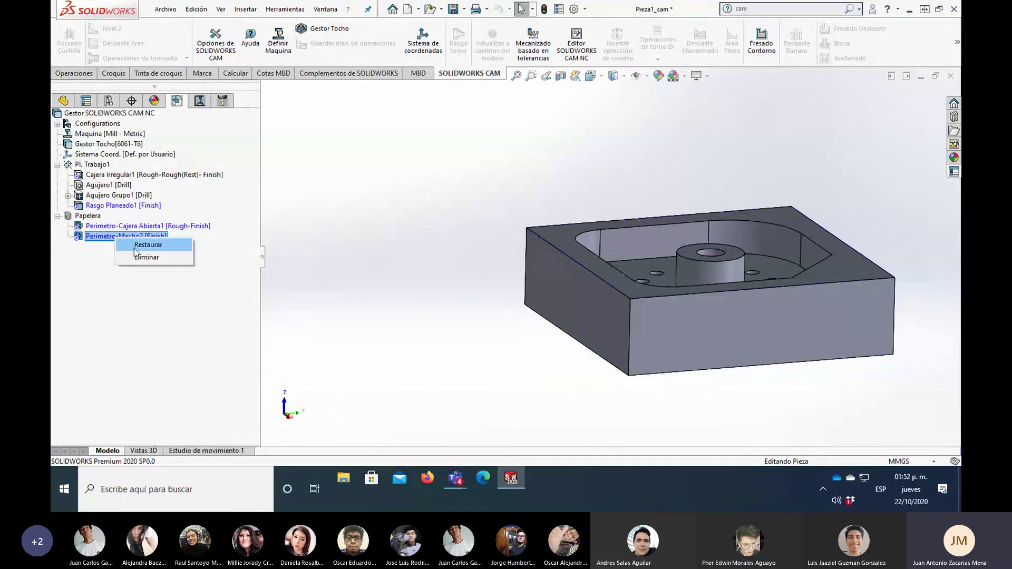
{"action": "left_click", "coordinate": [136, 250]}
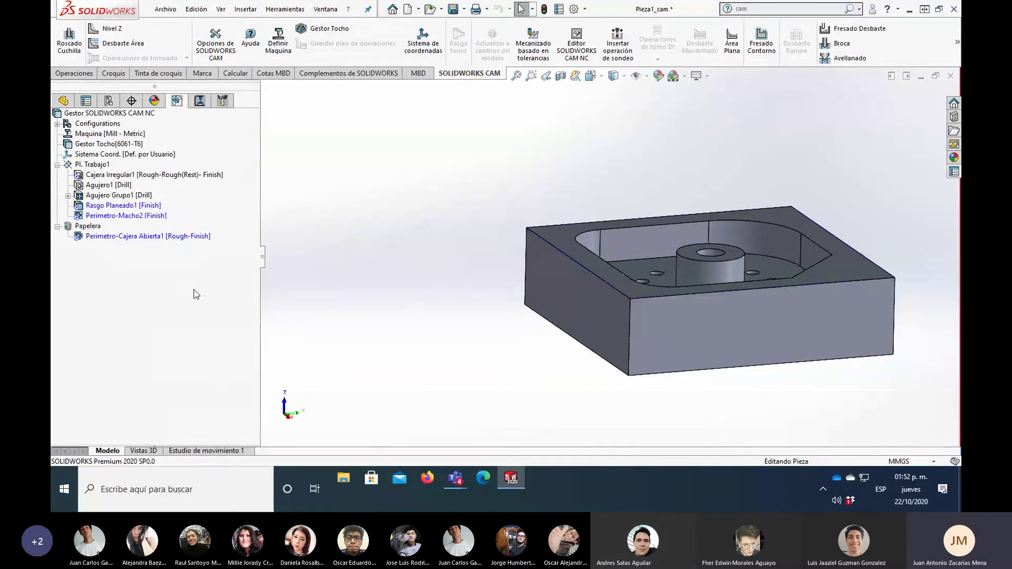
{"action": "left_click", "coordinate": [104, 207]}
{"action": "left_click", "coordinate": [110, 217], "text": "ctrl"}
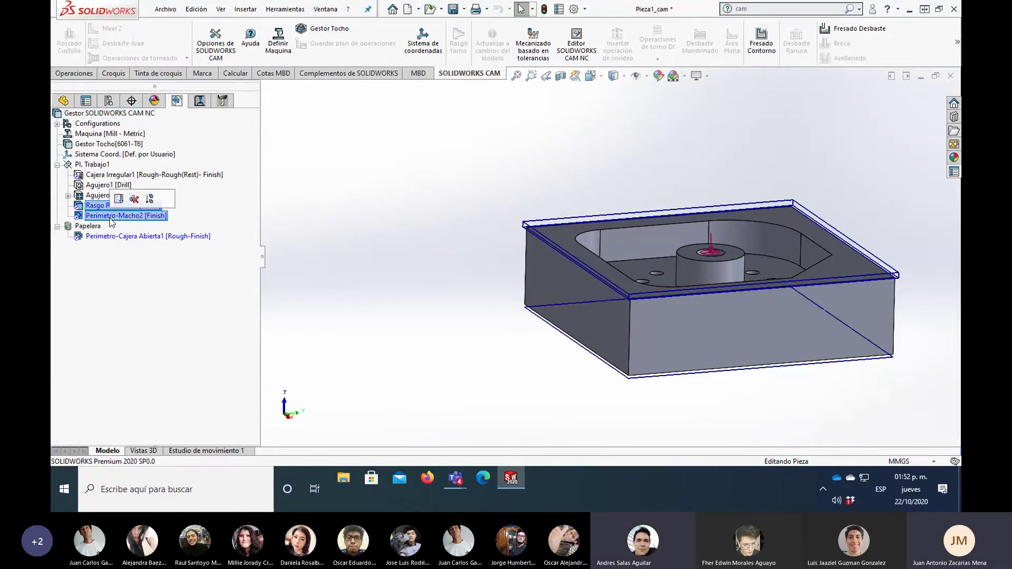
{"action": "left_click", "coordinate": [119, 199]}
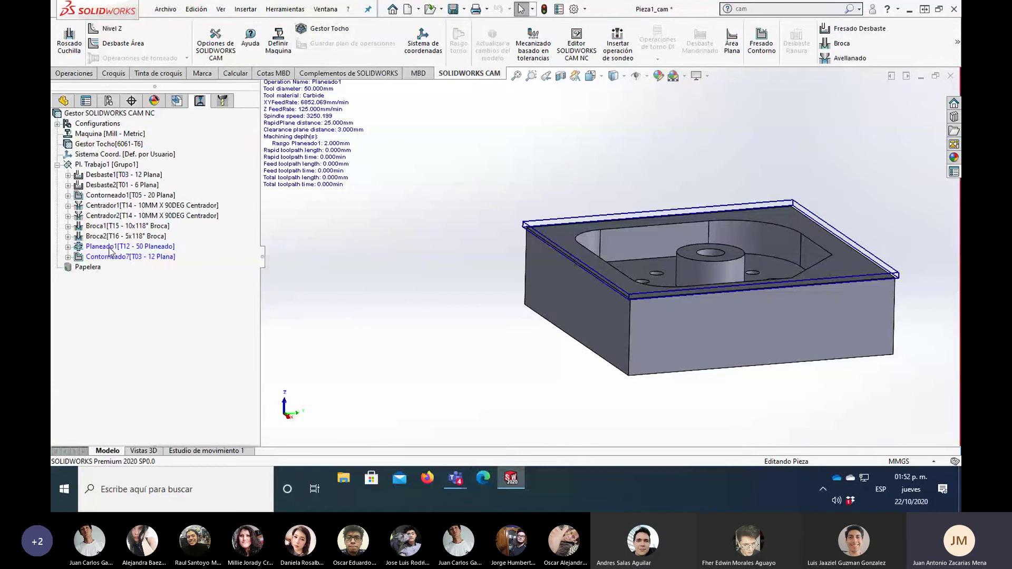
Step: Move Planeado1 and Contorneado7 to the top of the operation list
{"action": "left_click", "coordinate": [109, 247]}
{"action": "left_click", "coordinate": [109, 255], "text": "ctrl"}
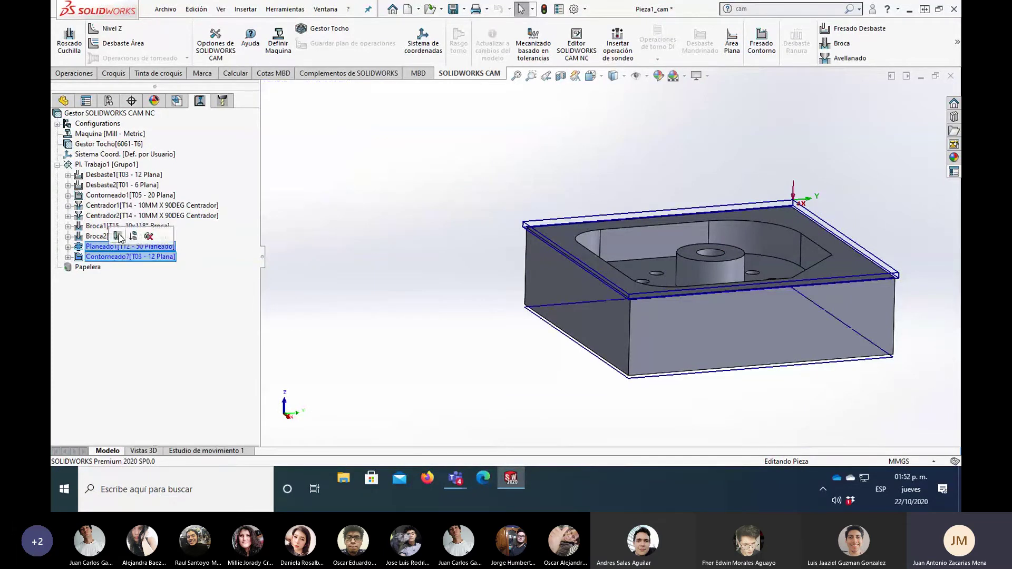
{"action": "left_click", "coordinate": [219, 281]}
{"action": "left_click", "coordinate": [108, 195]}
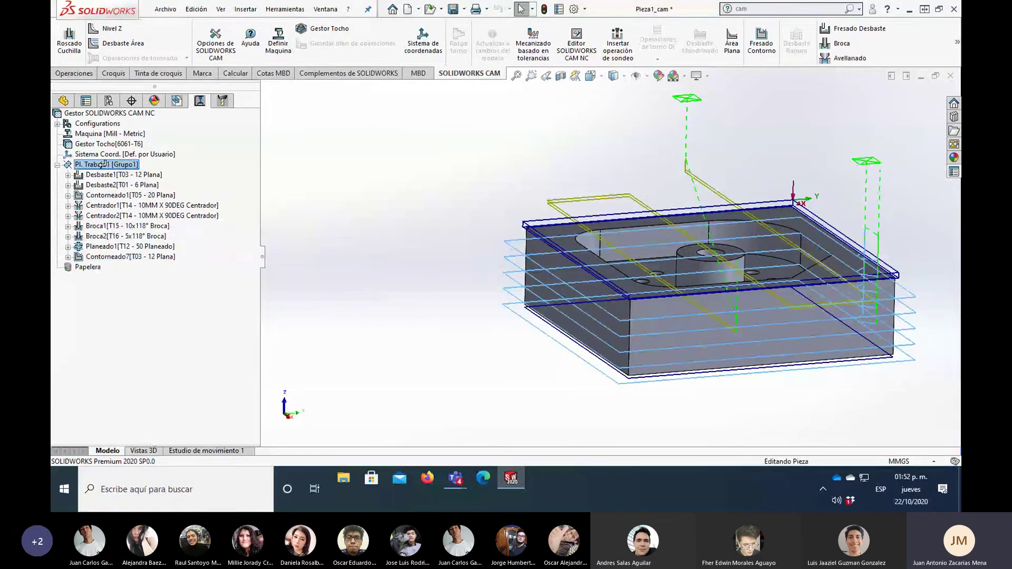
{"action": "left_click", "coordinate": [110, 237]}
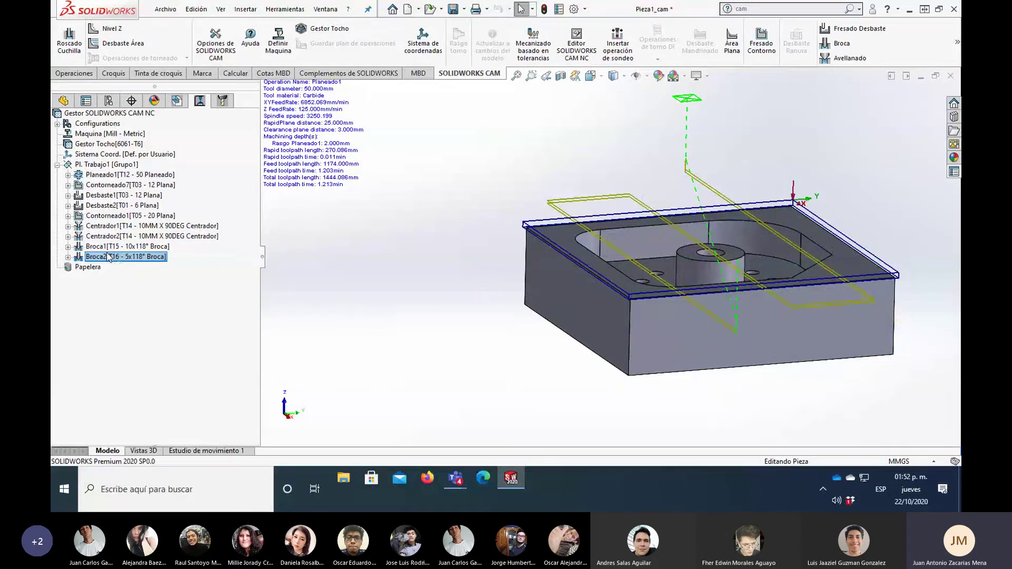
Step: Display the Planeado1 toolpath and orbit the part to inspect it
{"action": "left_click", "coordinate": [111, 177]}
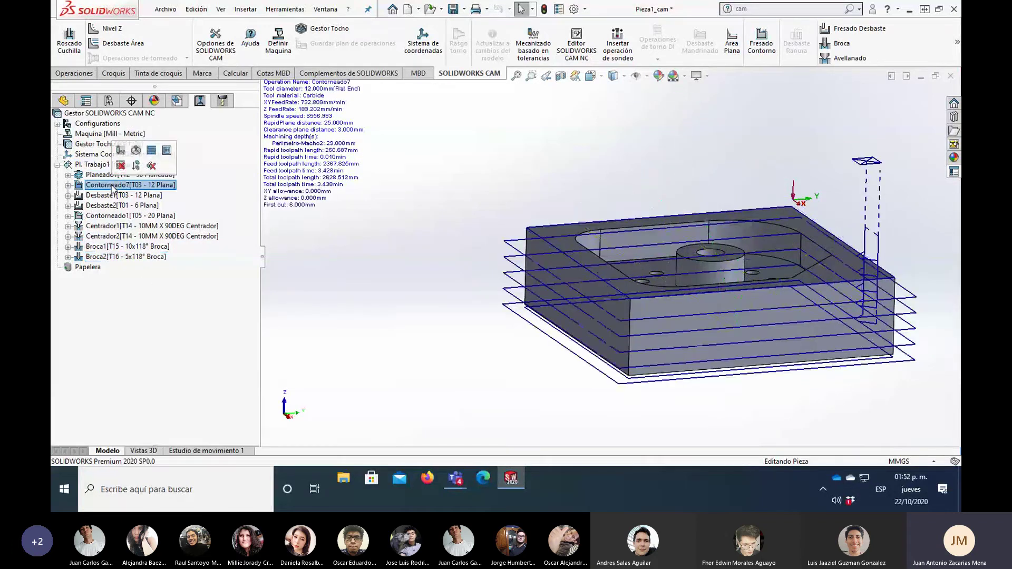
{"action": "scroll", "coordinate": [596, 258], "scroll_direction": "up", "scroll_amount": 3}
{"action": "mouse_move", "coordinate": [430, 293]}
{"action": "middle_mouse_down"}
{"action": "mouse_move", "coordinate": [389, 302]}
{"action": "mouse_move", "coordinate": [523, 350]}
{"action": "middle_mouse_up"}
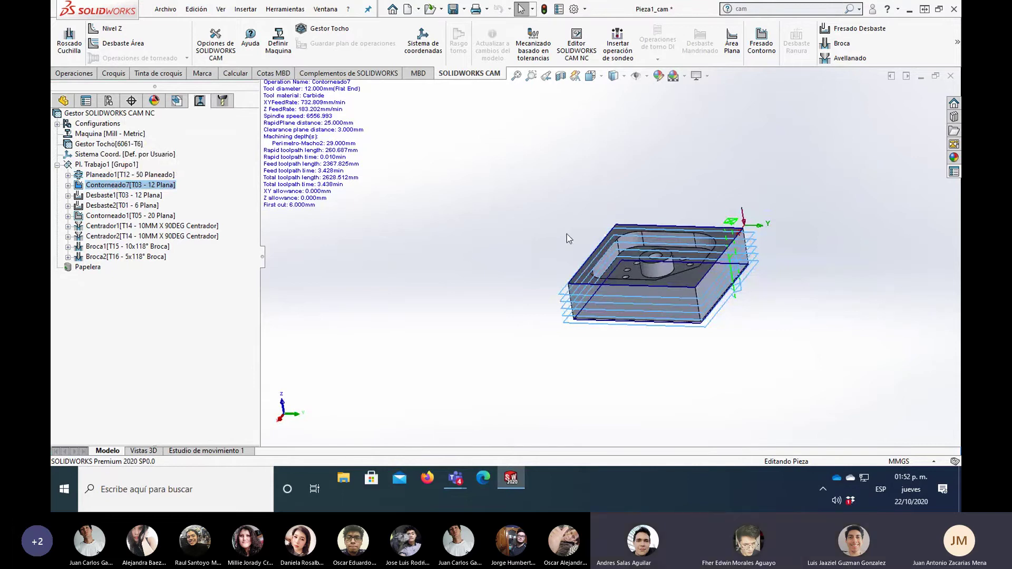
{"action": "mouse_move", "coordinate": [389, 264]}
{"action": "middle_mouse_down"}
{"action": "mouse_move", "coordinate": [527, 266]}
{"action": "mouse_move", "coordinate": [687, 163]}
{"action": "mouse_move", "coordinate": [714, 198]}
{"action": "middle_mouse_up"}
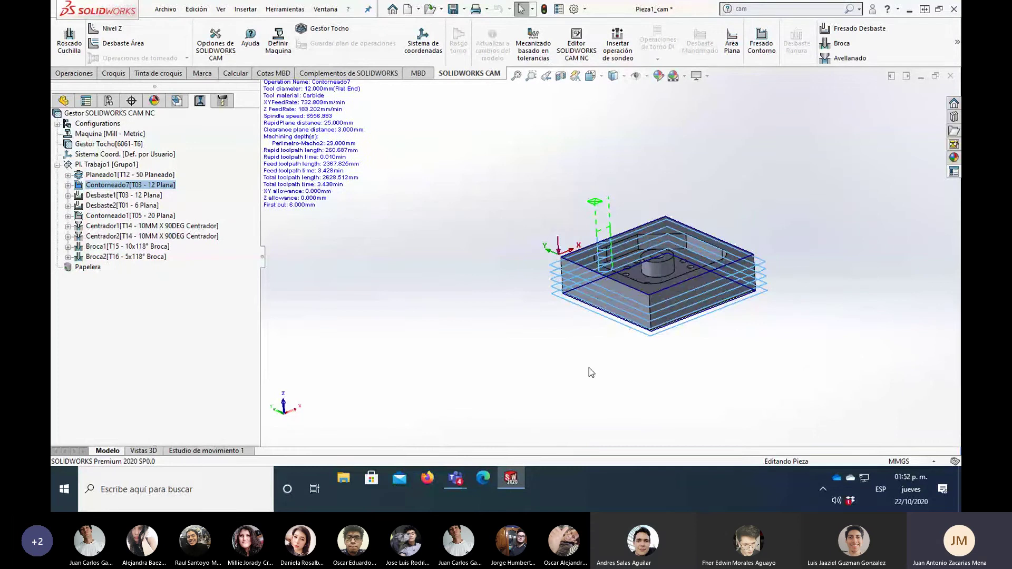
Step: Play the full Pl. Trabajo1 toolpath simulation through Broca2 and close it
{"action": "right_click", "coordinate": [123, 166]}
{"action": "left_click", "coordinate": [159, 184]}
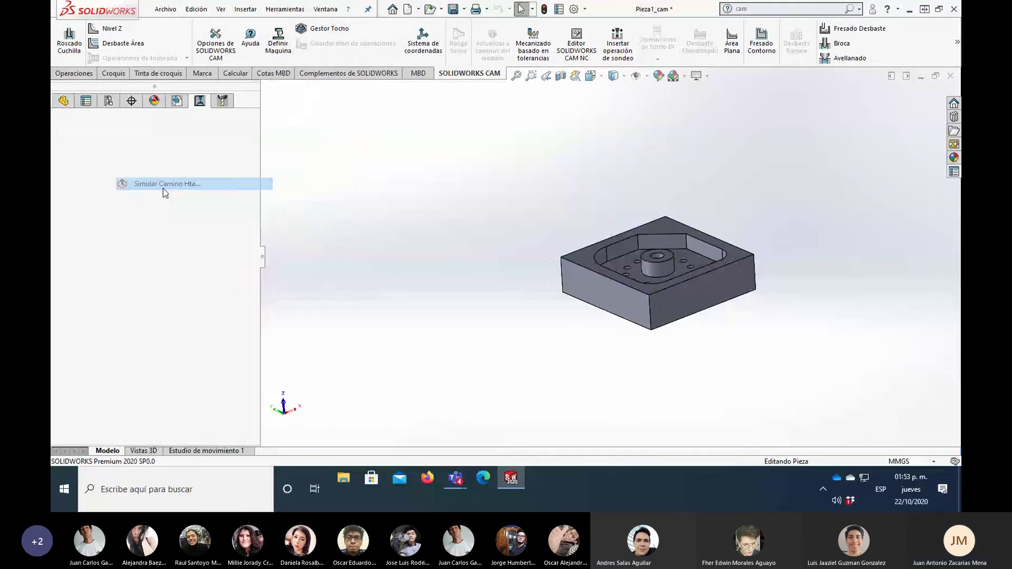
{"action": "left_click", "coordinate": [127, 201]}
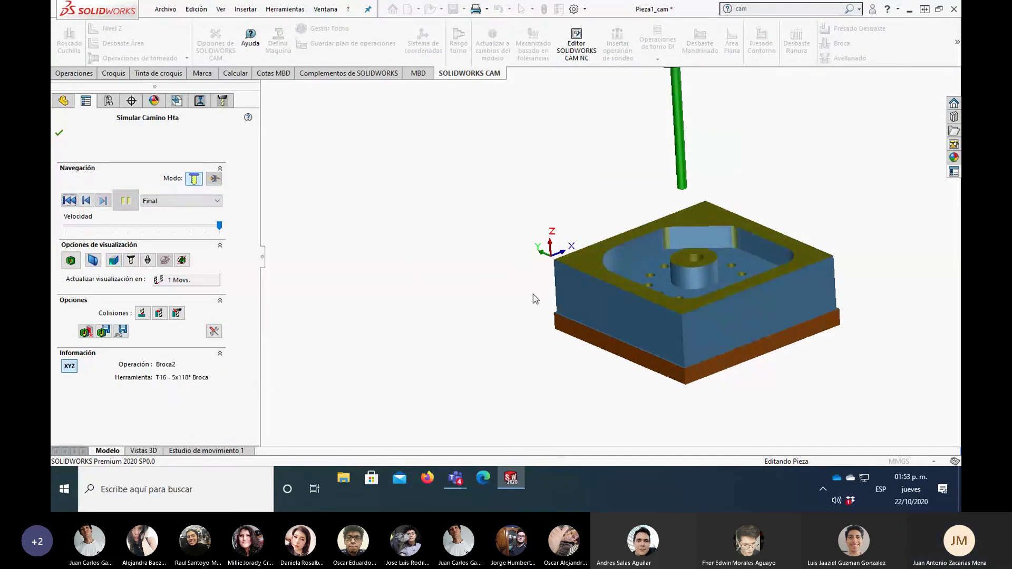
{"action": "middle_click_drag", "start_coordinate": [533, 296], "coordinate": [519, 234]}
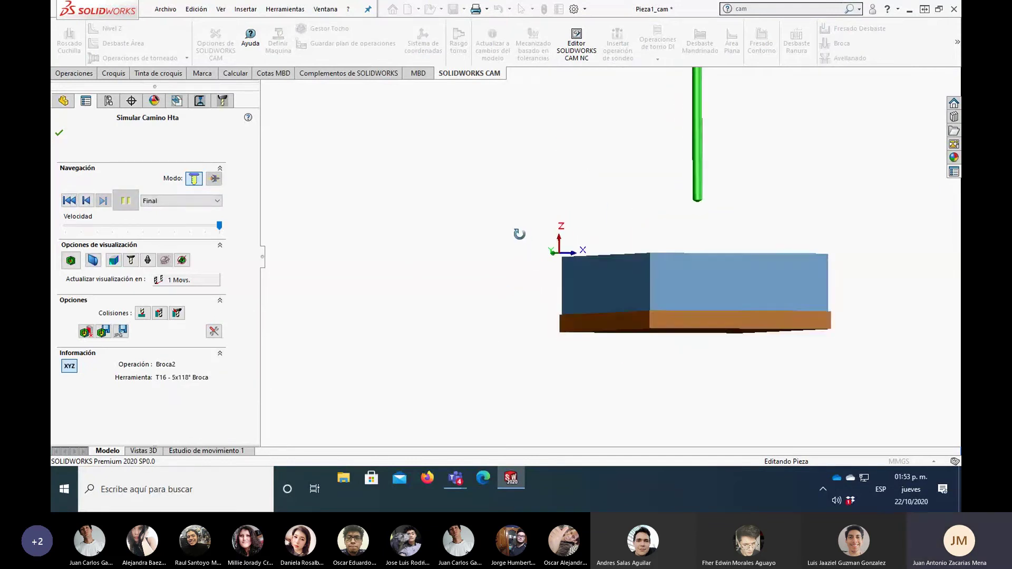
{"action": "left_click", "coordinate": [59, 133]}
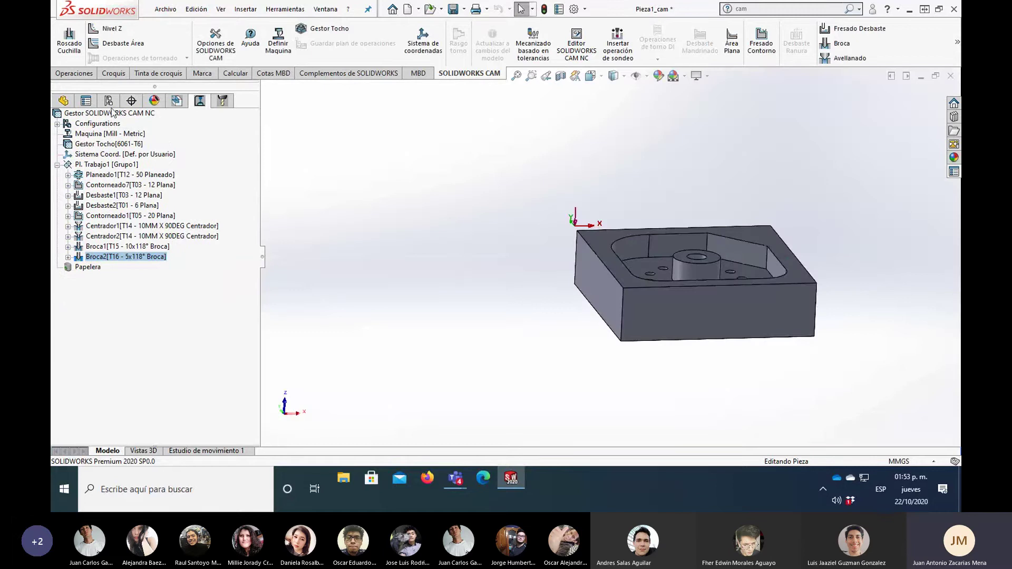
Step: Start post-processing the setup with CNC Code (*.cnc) as the output type
{"action": "right_click", "coordinate": [116, 164]}
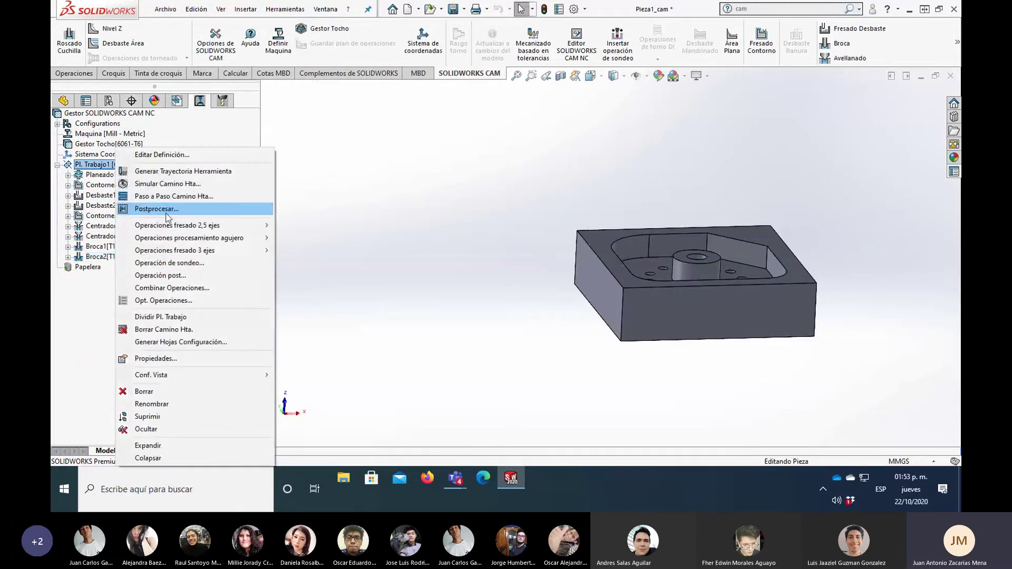
{"action": "left_click", "coordinate": [397, 240]}
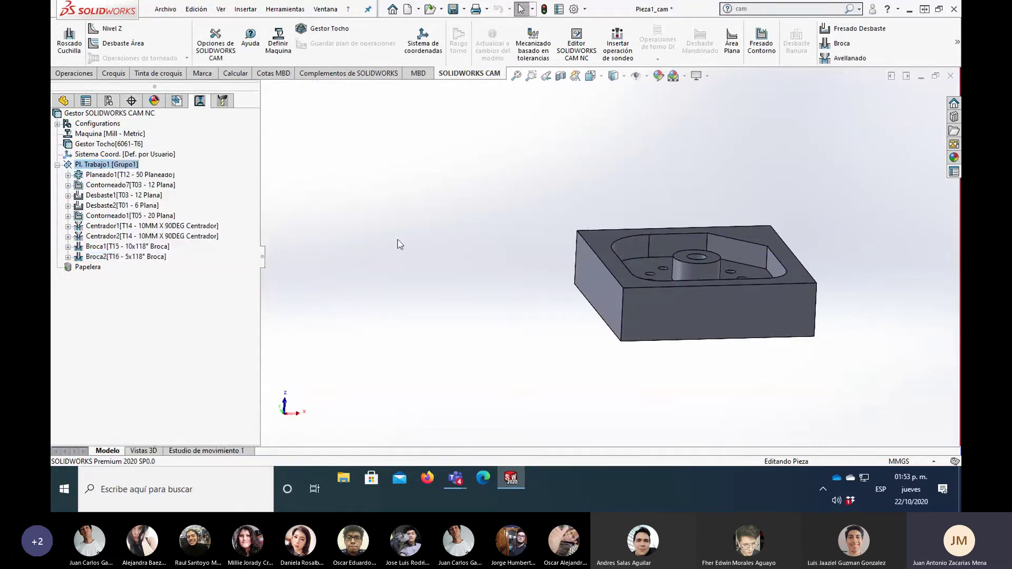
{"action": "right_click", "coordinate": [113, 165]}
{"action": "left_click", "coordinate": [158, 209]}
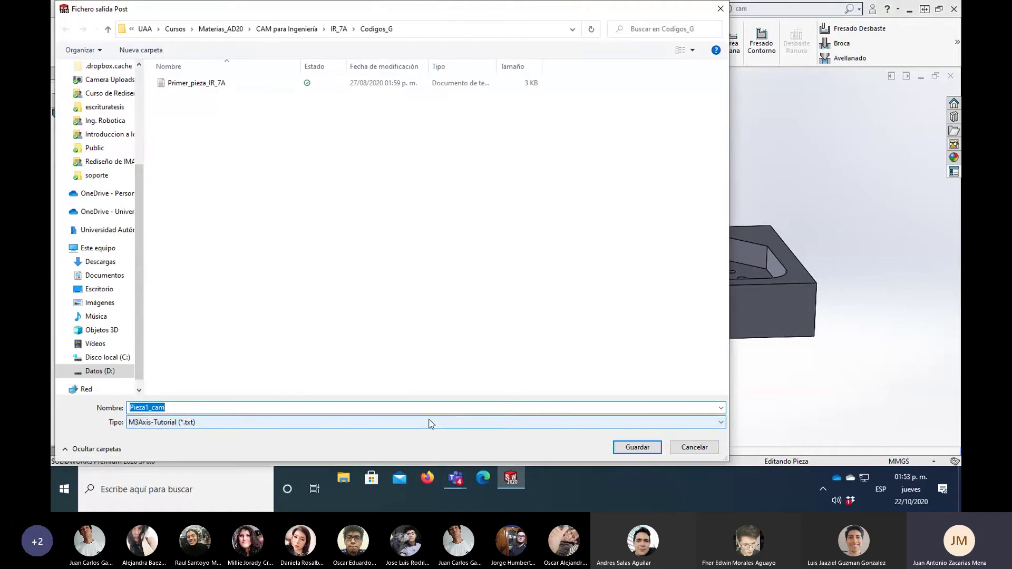
{"action": "left_click", "coordinate": [430, 424]}
{"action": "left_click", "coordinate": [286, 352]}
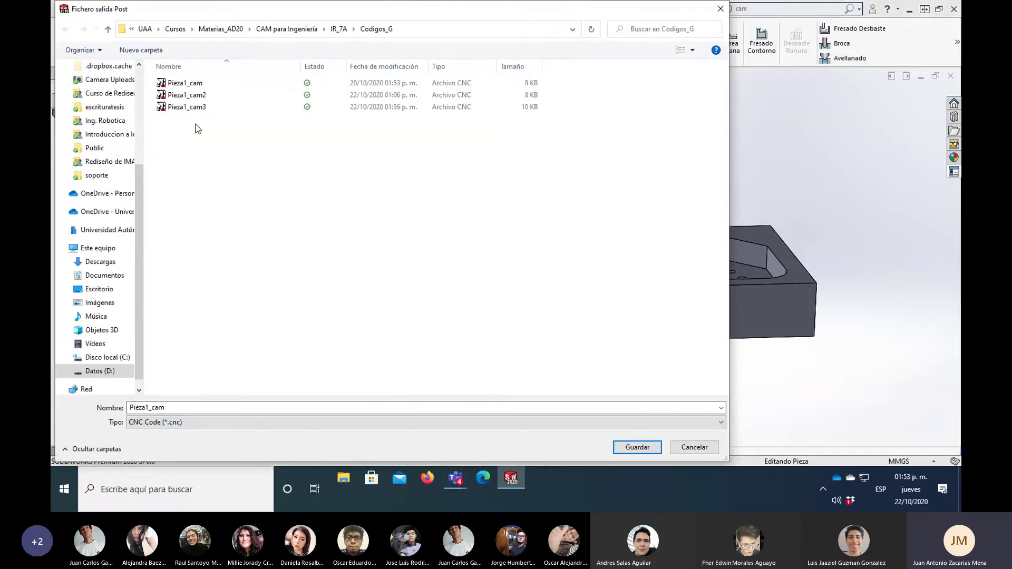
Step: Save the output as Pieza1_cam4 and set the G-code to open in NC Editor
{"action": "left_click", "coordinate": [199, 108]}
{"action": "left_click", "coordinate": [219, 406]}
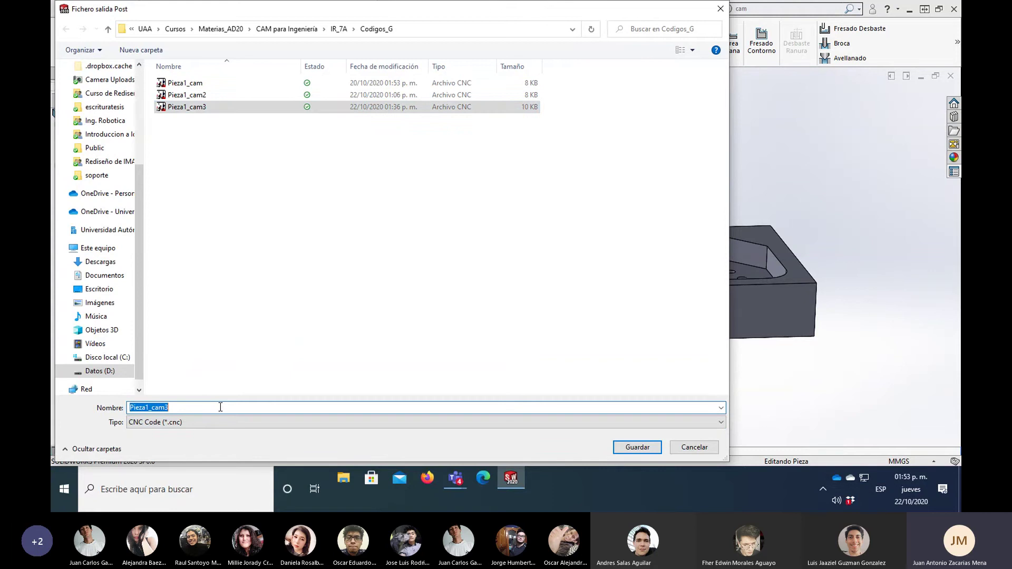
{"action": "left_click", "coordinate": [221, 407]}
{"action": "key", "text": "BackSpace"}
{"action": "type", "text": "4"}
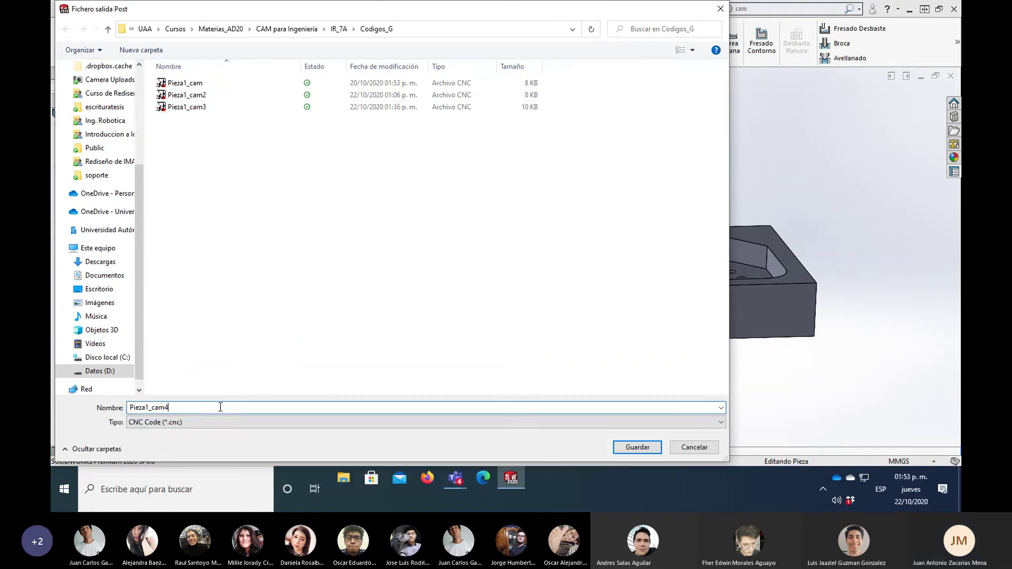
{"action": "left_click", "coordinate": [622, 449]}
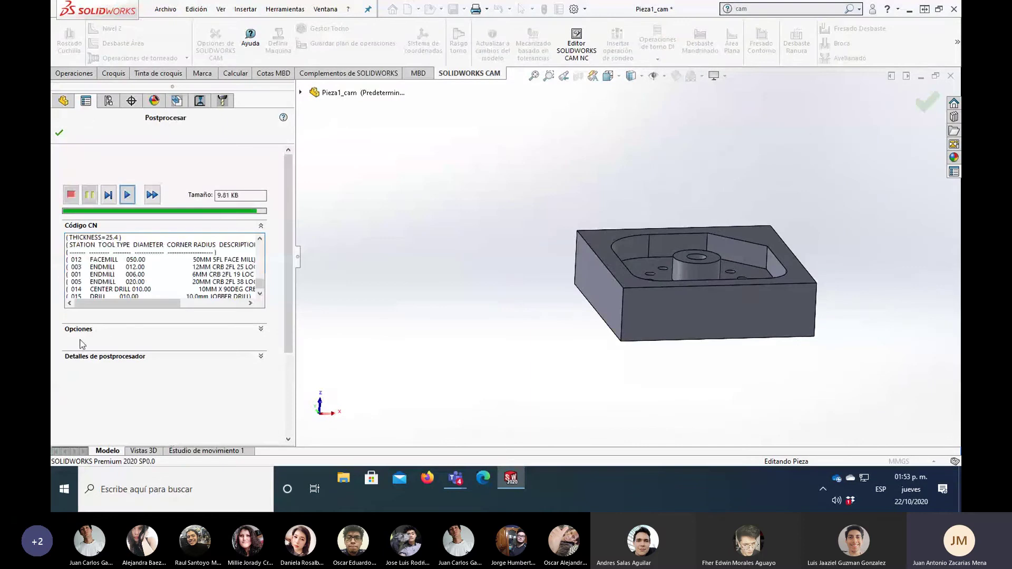
{"action": "left_click", "coordinate": [100, 330]}
{"action": "left_click", "coordinate": [76, 372]}
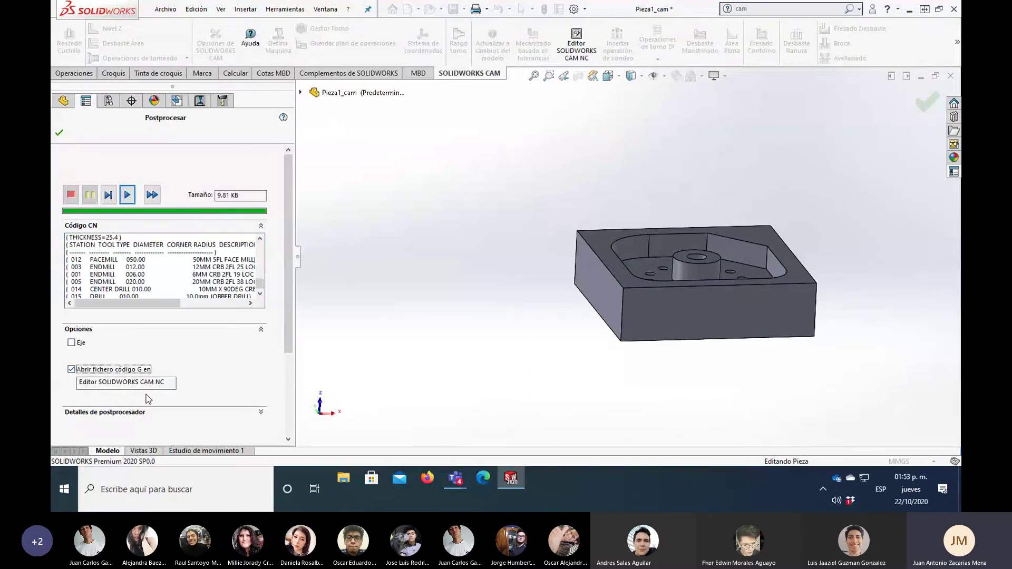
Step: Open Pieza1_cam4.cnc in the NC Editor and scroll through the 484-line G-code
{"action": "left_click", "coordinate": [59, 135]}
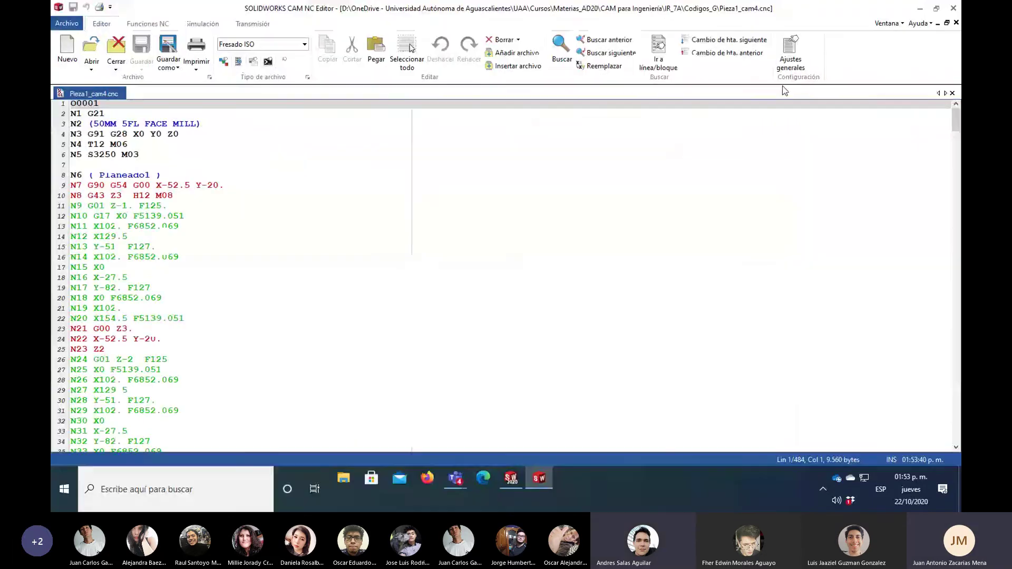
{"action": "scroll", "coordinate": [292, 212], "scroll_direction": "down", "scroll_amount": 3}
{"action": "scroll", "coordinate": [303, 218], "scroll_direction": "up", "scroll_amount": 1}
{"action": "scroll", "coordinate": [303, 218], "scroll_direction": "up", "scroll_amount": 2}
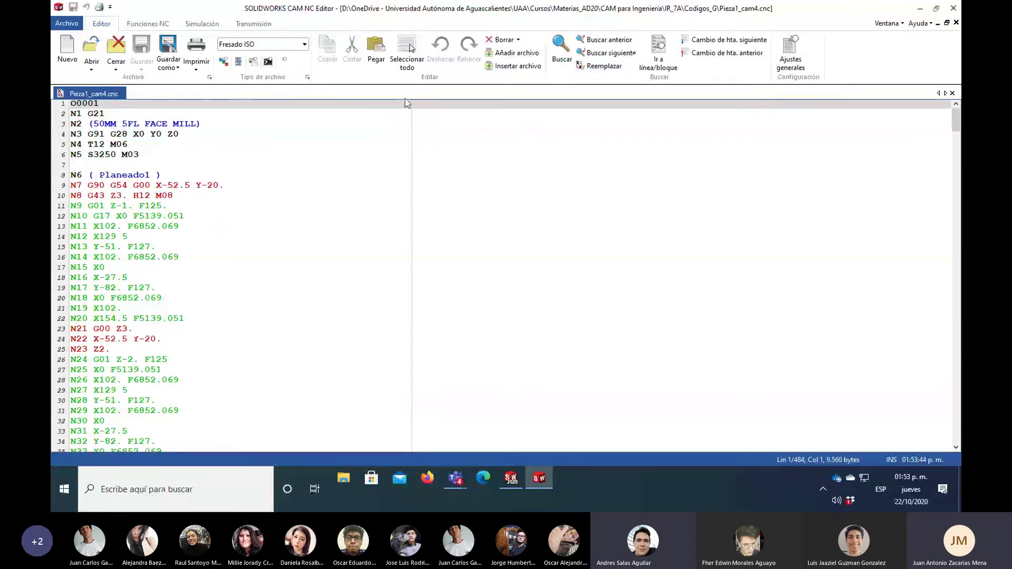
{"action": "left_click", "coordinate": [924, 9]}
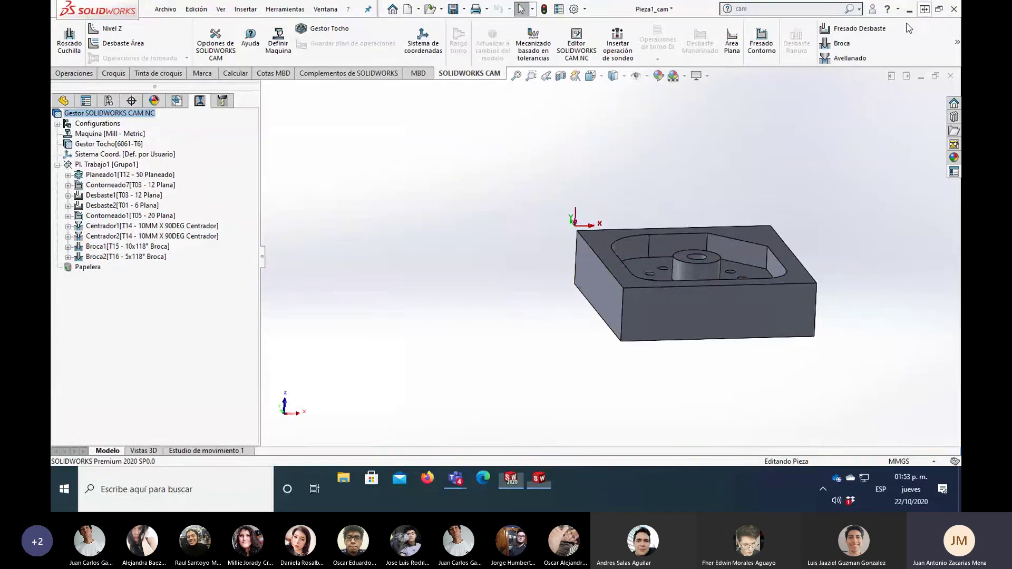
{"action": "mouse_move", "coordinate": [418, 305]}
{"action": "middle_mouse_down"}
{"action": "mouse_move", "coordinate": [436, 283]}
{"action": "mouse_move", "coordinate": [347, 307]}
{"action": "middle_mouse_up"}
{"action": "left_click", "coordinate": [143, 176]}
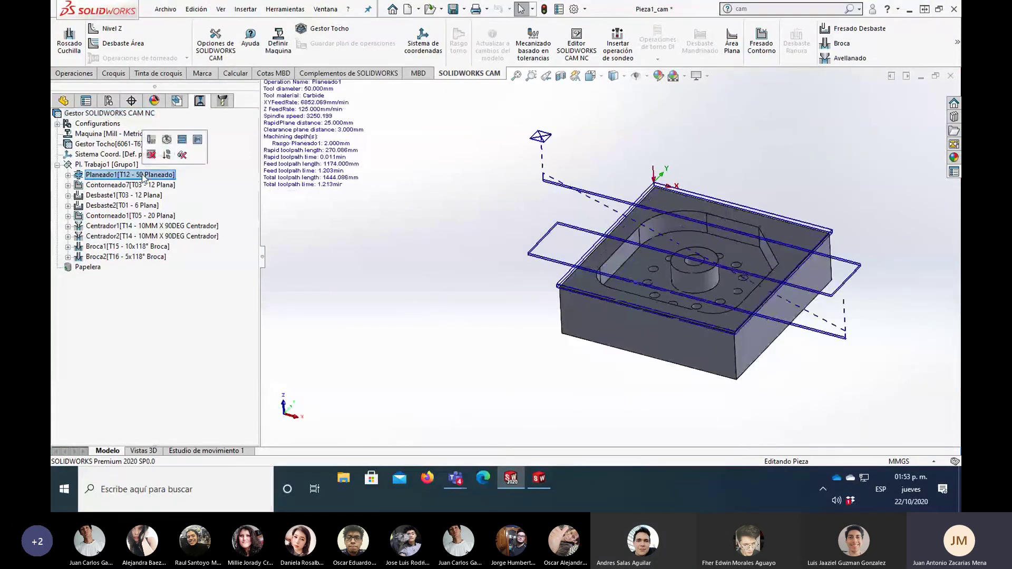
{"action": "left_click", "coordinate": [158, 186]}
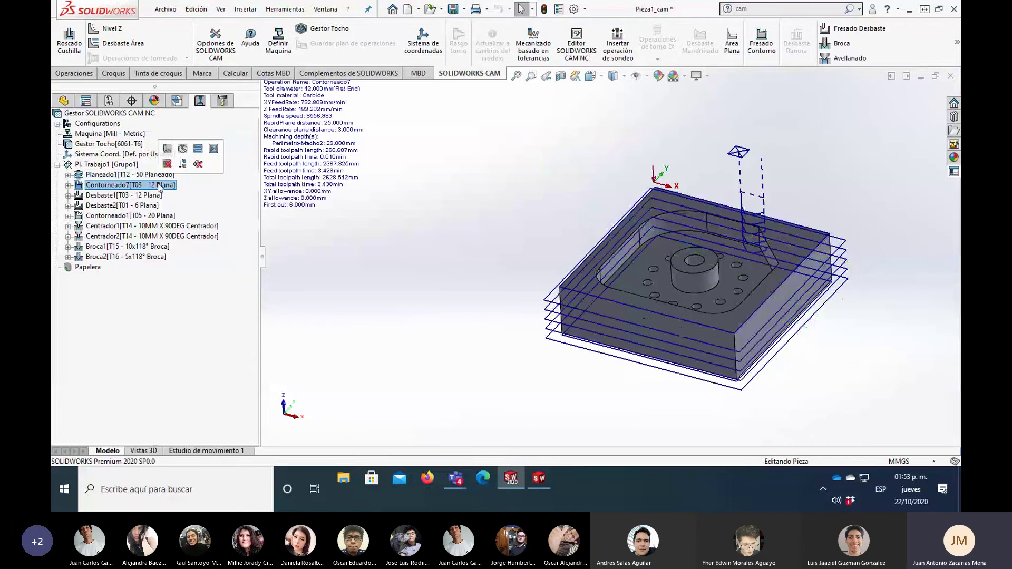
{"action": "left_click", "coordinate": [150, 195]}
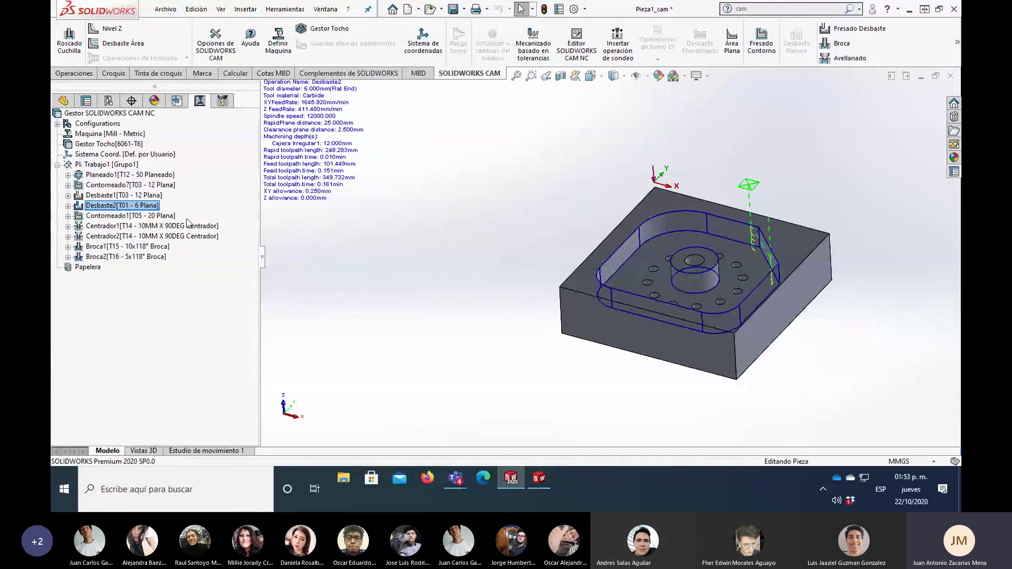
{"action": "left_click", "coordinate": [188, 225]}
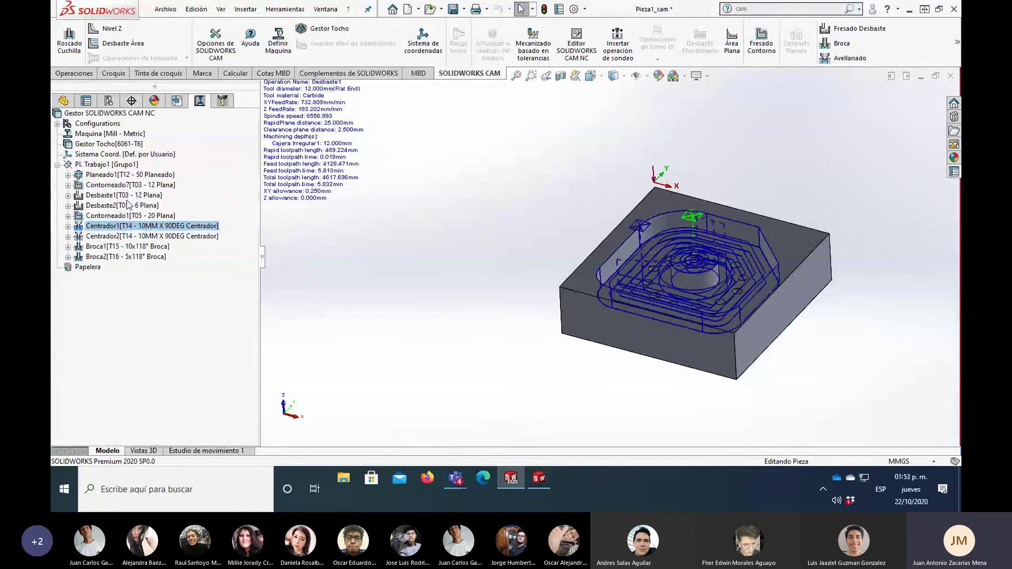
{"action": "left_click", "coordinate": [130, 195]}
{"action": "left_click", "coordinate": [131, 174]}
{"action": "left_click", "coordinate": [139, 195]}
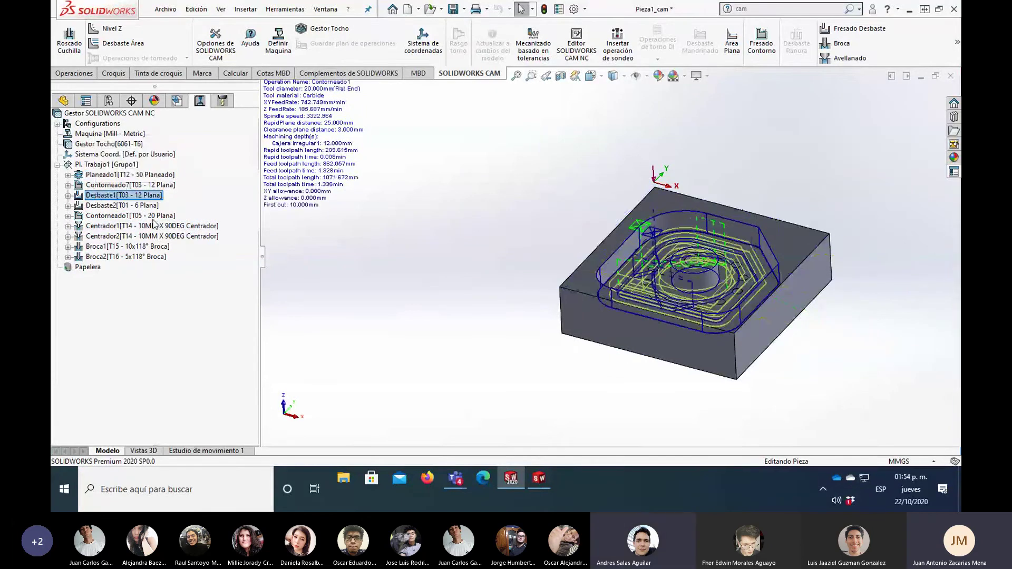
{"action": "left_click", "coordinate": [141, 176]}
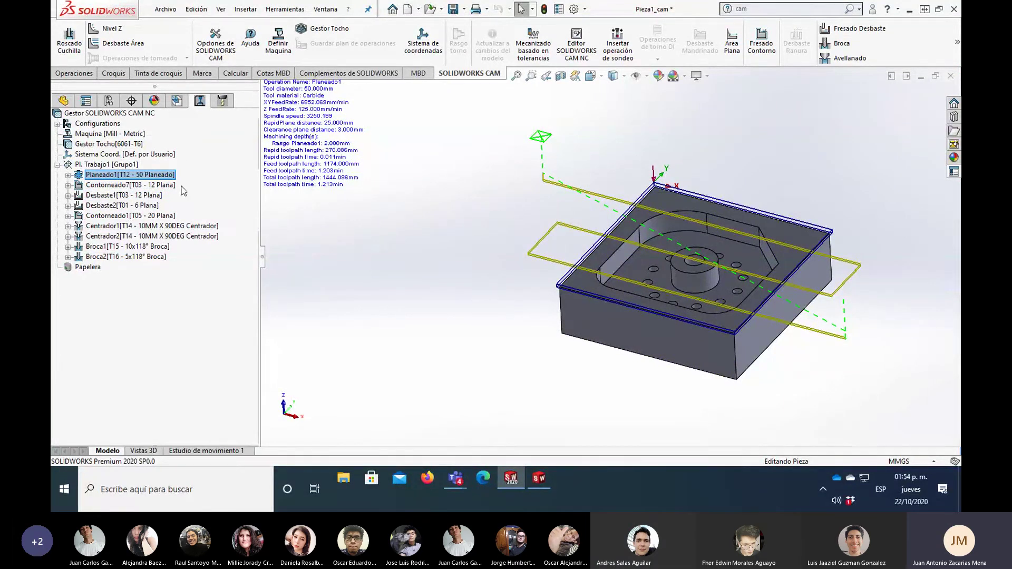
{"action": "left_click", "coordinate": [153, 236]}
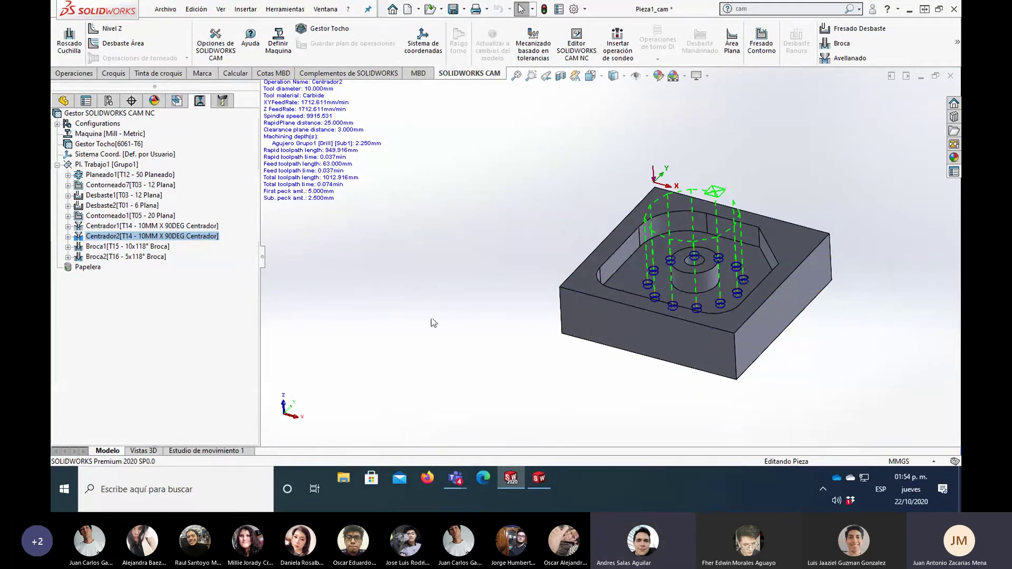
Step: Open Generar Hojas Configuración for the Pl. Trabajo1 mill setup from its context menu
{"action": "right_click", "coordinate": [390, 305]}
{"action": "left_click", "coordinate": [108, 165]}
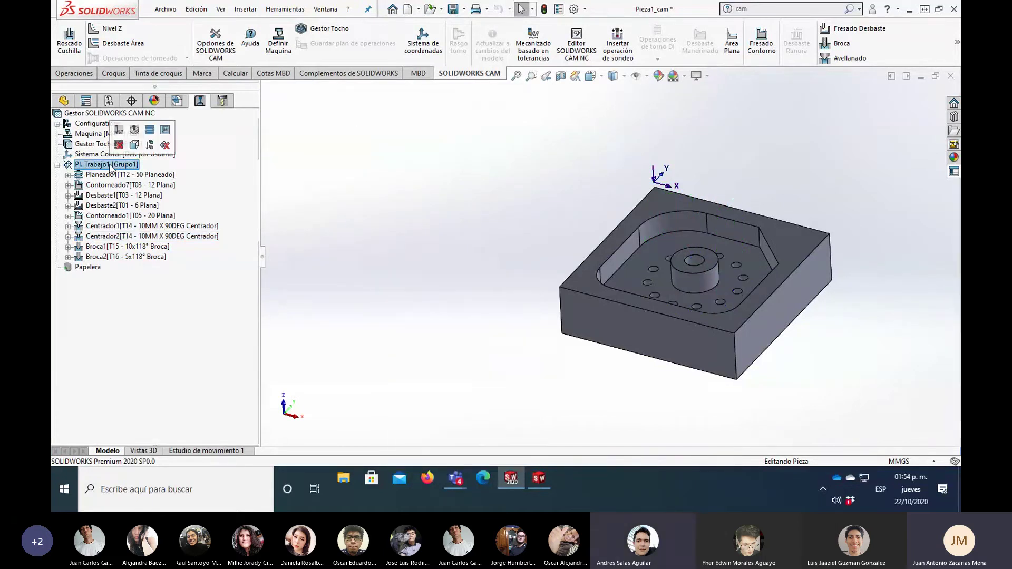
{"action": "right_click", "coordinate": [110, 167]}
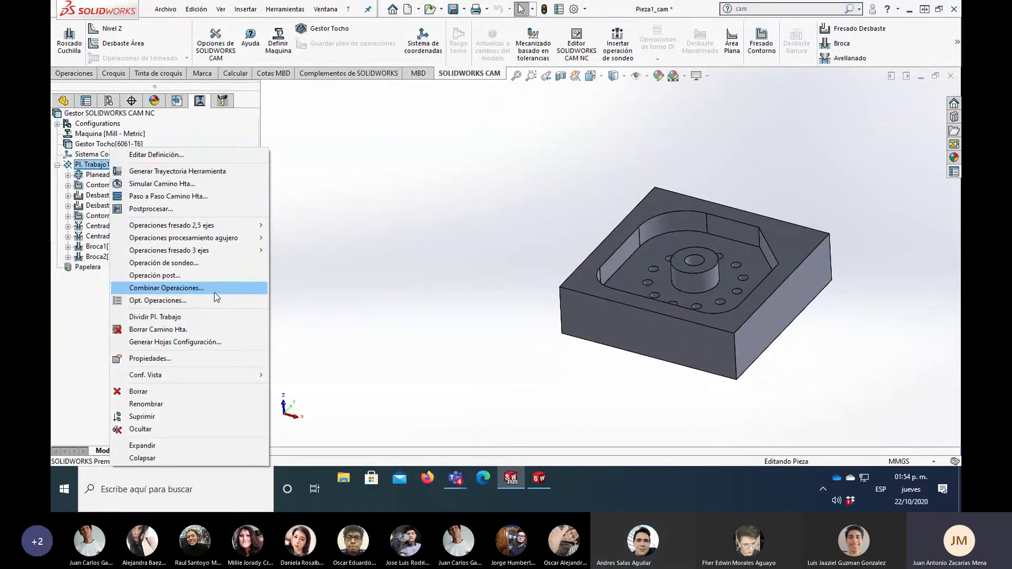
{"action": "left_click", "coordinate": [223, 348]}
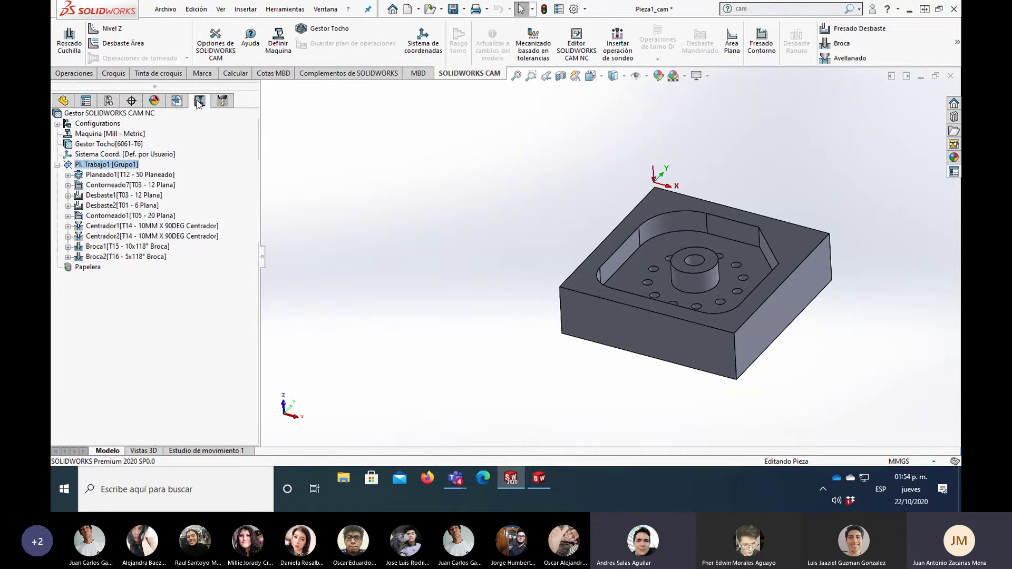
{"action": "right_click", "coordinate": [113, 166]}
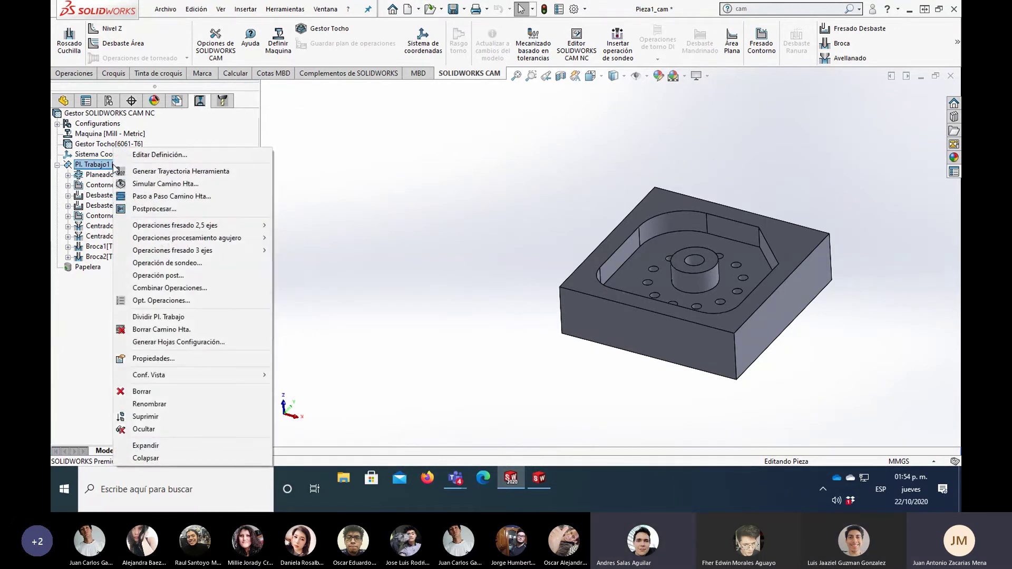
{"action": "left_click", "coordinate": [238, 343]}
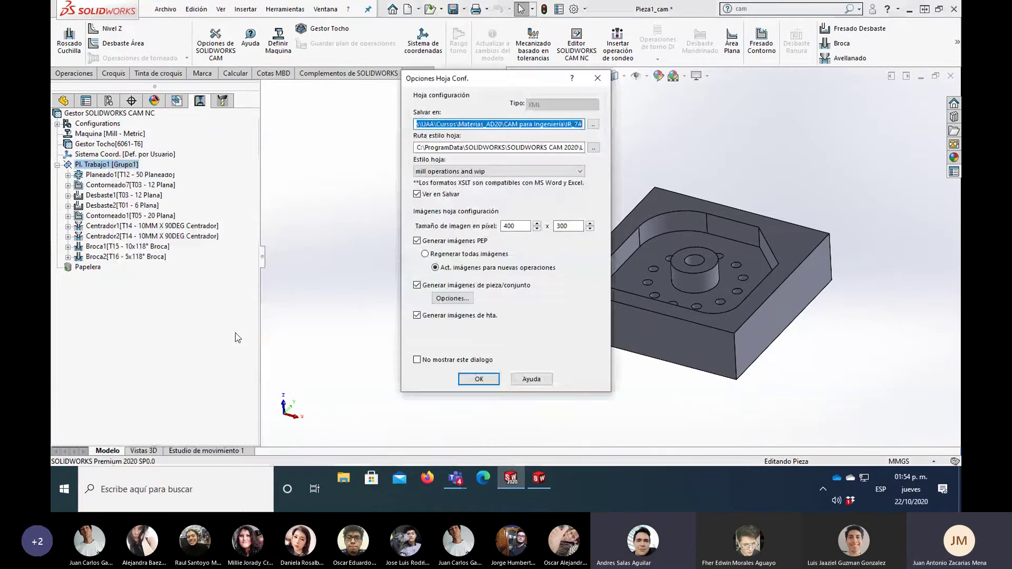
{"action": "left_click", "coordinate": [440, 124]}
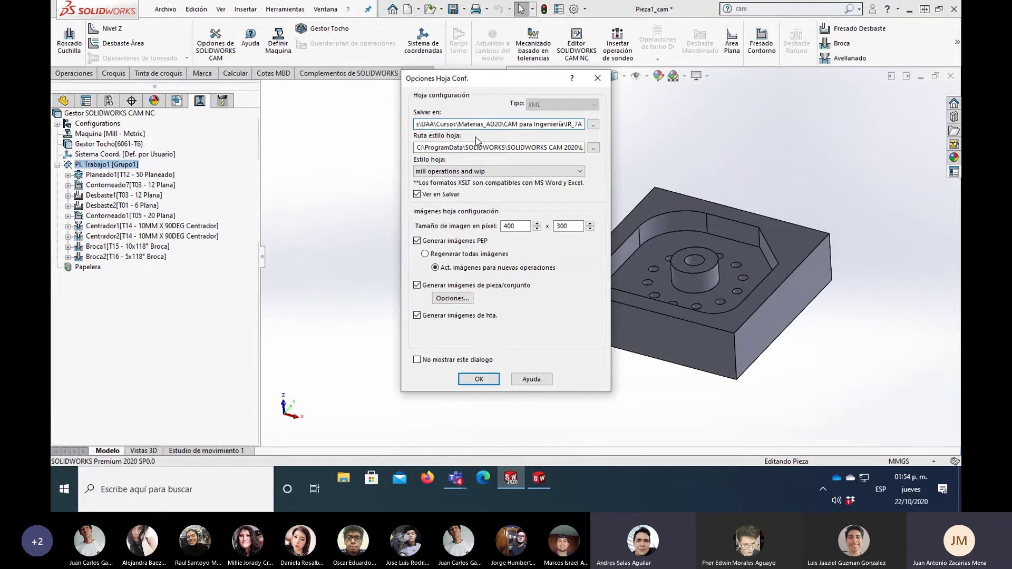
{"action": "key", "text": "Left"}
{"action": "key", "text": "Left"}
{"action": "key", "text": "Left"}
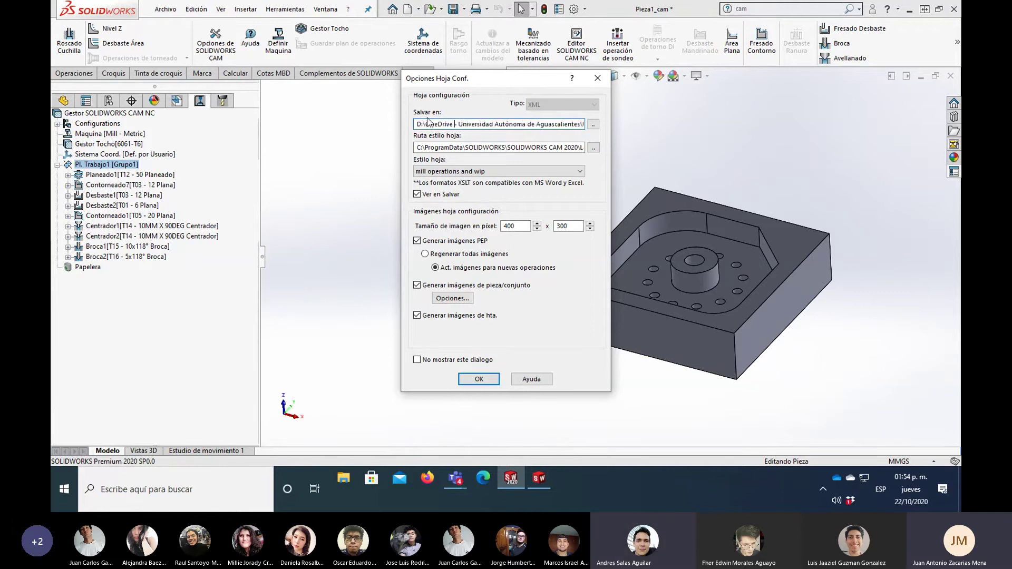
{"action": "left_click", "coordinate": [593, 125]}
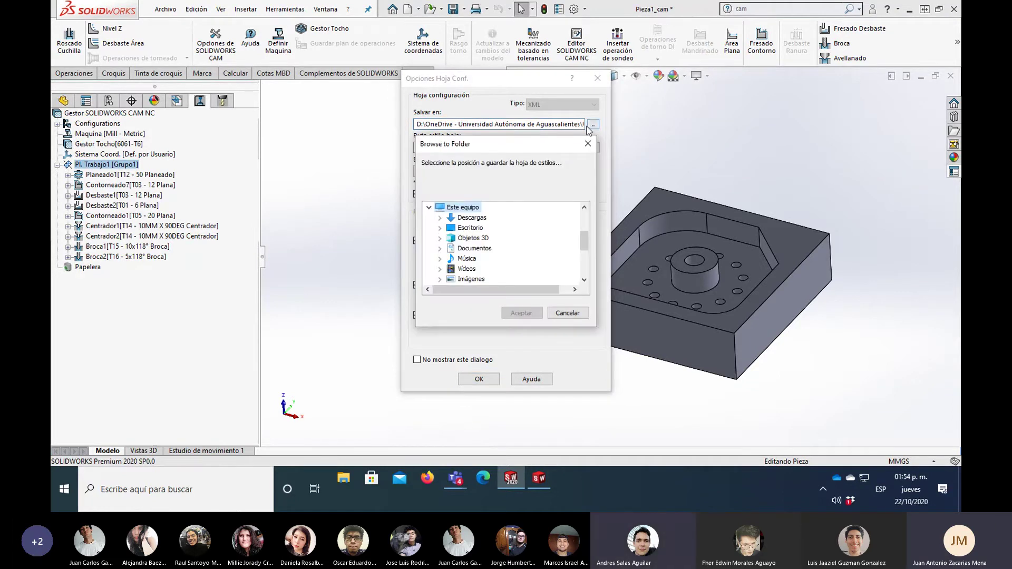
{"action": "left_click", "coordinate": [568, 313]}
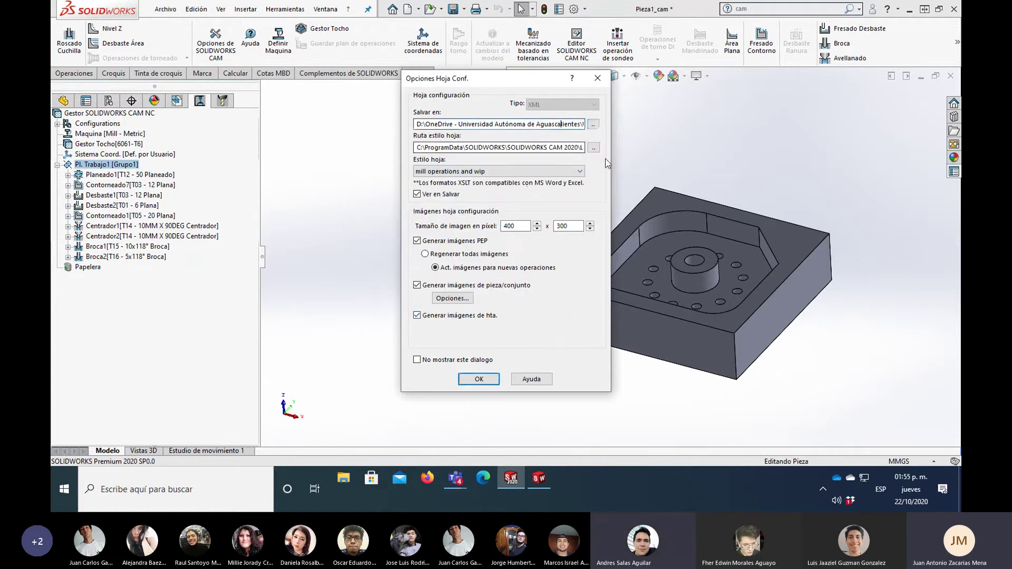
{"action": "key", "text": "Right"}
{"action": "key", "text": "Right"}
{"action": "key", "text": "Right"}
{"action": "key", "text": "Right"}
{"action": "key", "text": "Right"}
{"action": "key", "text": "Right"}
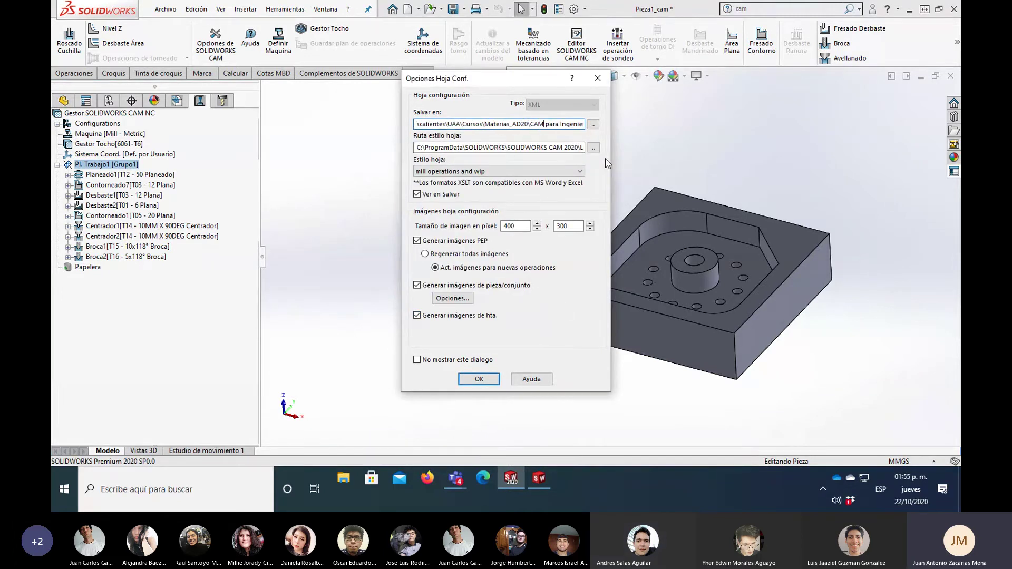
{"action": "key", "text": "Right"}
{"action": "key", "text": "Right"}
{"action": "key", "text": "Right"}
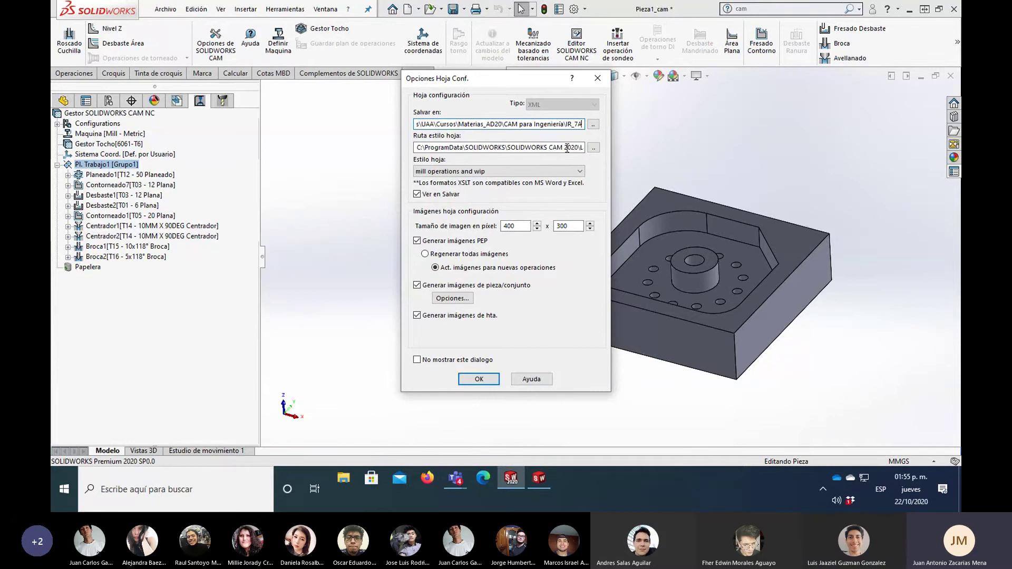
{"action": "left_click", "coordinate": [567, 148]}
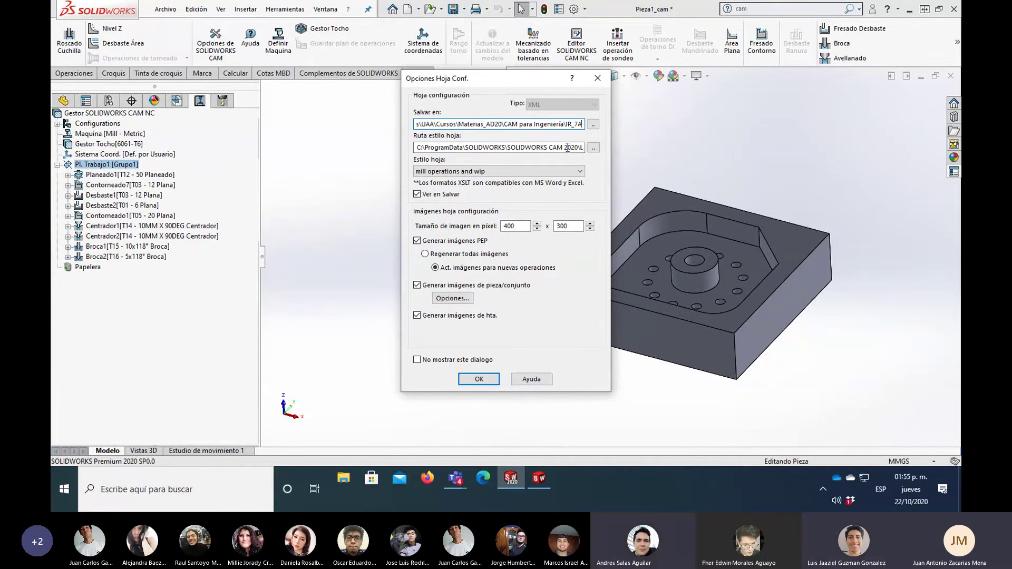
Step: Keep the 'mill operations and wip' style and overwrite the existing Pieza1_cam.Grupo1.xml
{"action": "key", "text": "Right"}
{"action": "key", "text": "Right"}
{"action": "key", "text": "Right"}
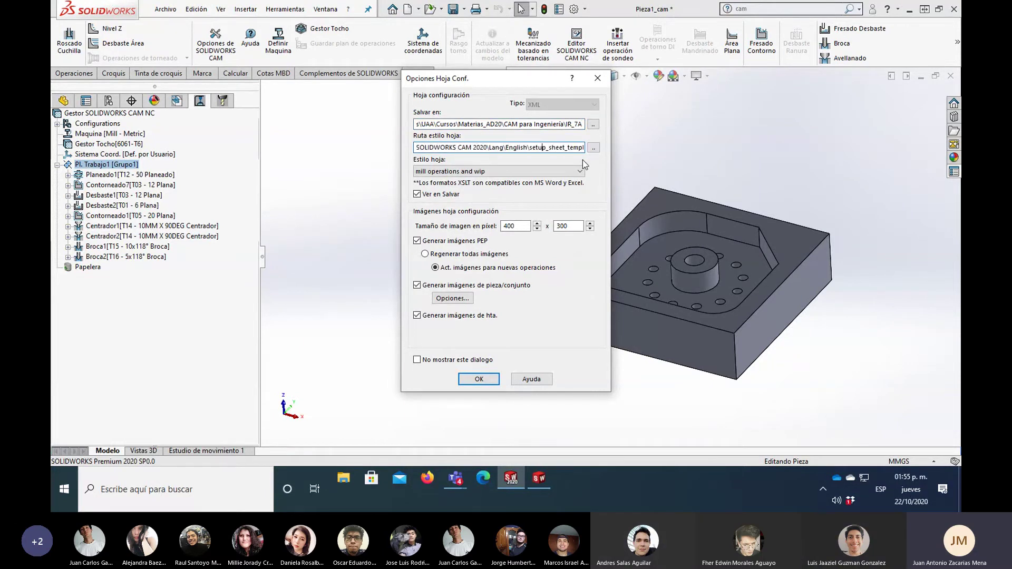
{"action": "key", "text": "Right"}
{"action": "key", "text": "Right"}
{"action": "key", "text": "Right"}
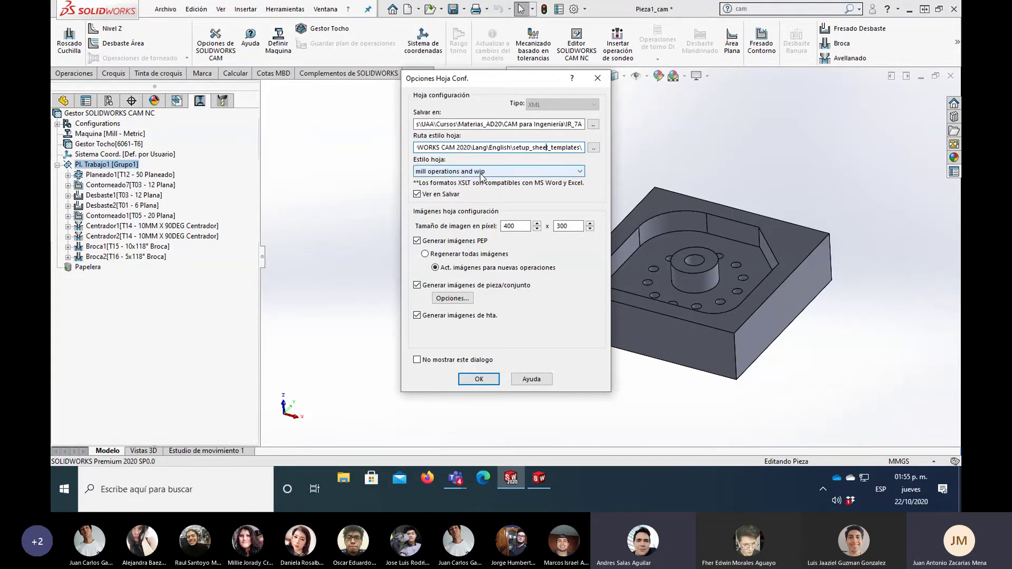
{"action": "left_click", "coordinate": [482, 173]}
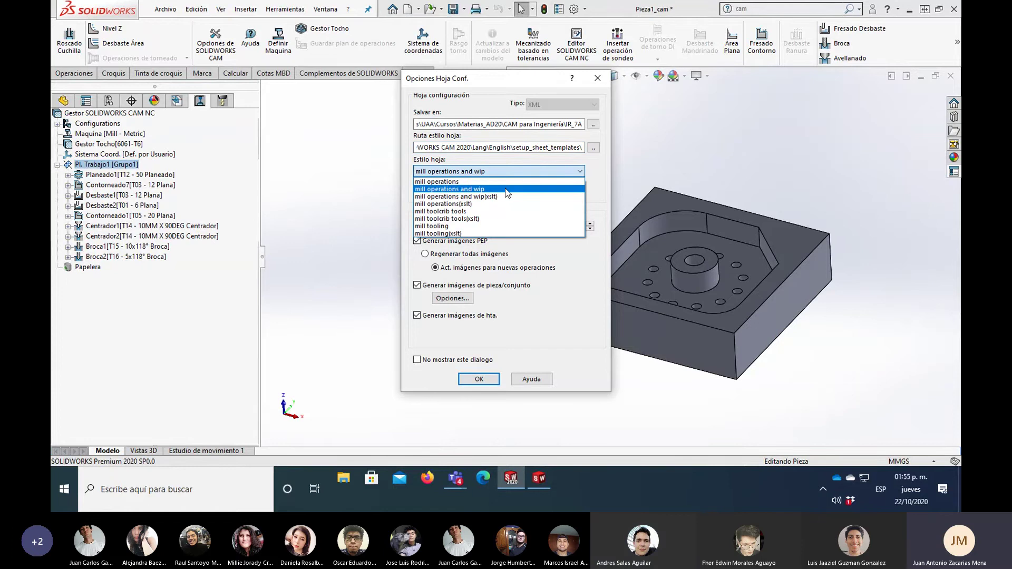
{"action": "left_click", "coordinate": [505, 190]}
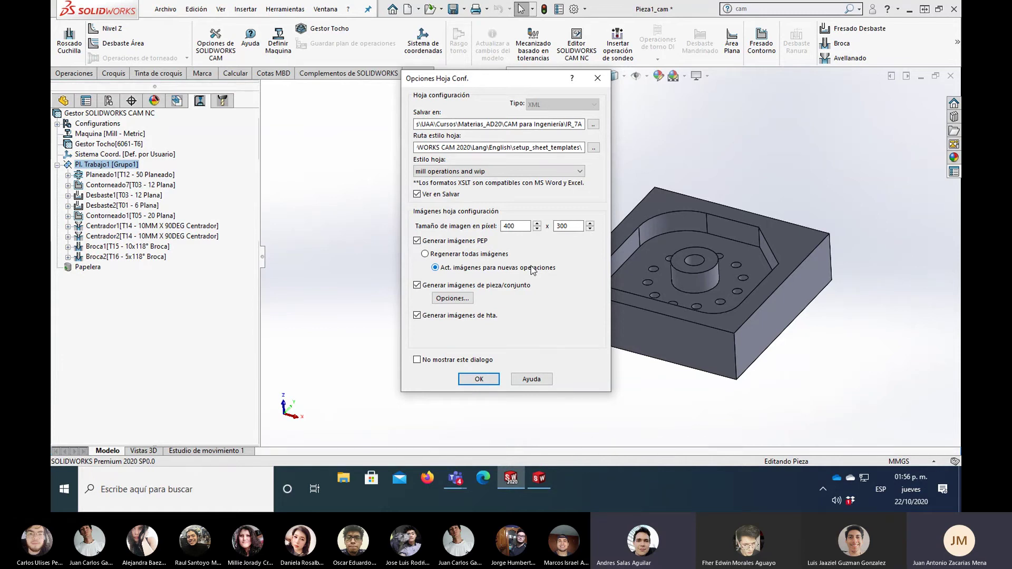
{"action": "left_click", "coordinate": [486, 381]}
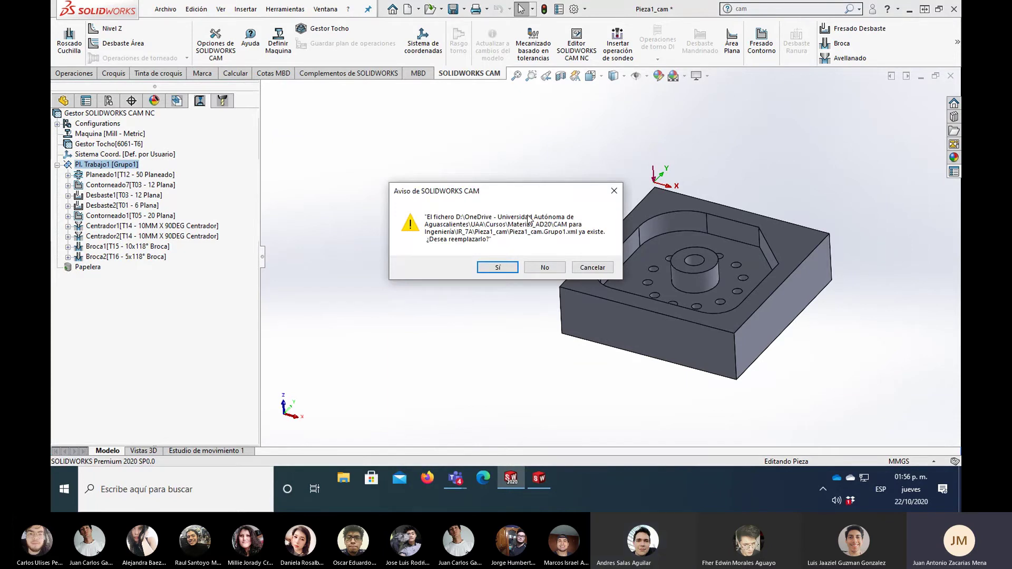
{"action": "left_click", "coordinate": [507, 267]}
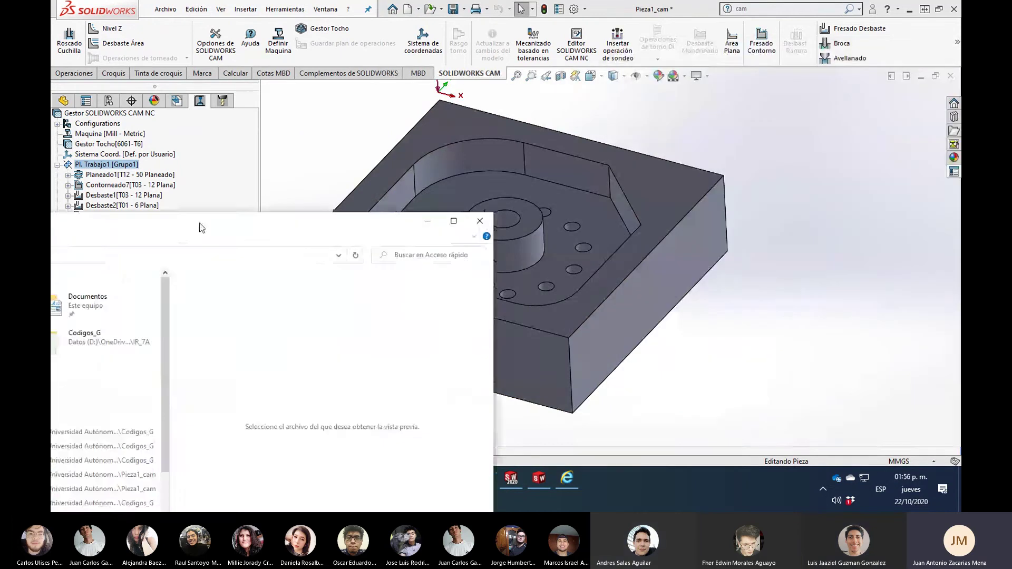
Step: Maximize File Explorer and browse to OneDrive > UAA > Cursos > Materias_AD20 > CAM para Ingeniería > IR_7A
{"action": "left_click", "coordinate": [829, 77]}
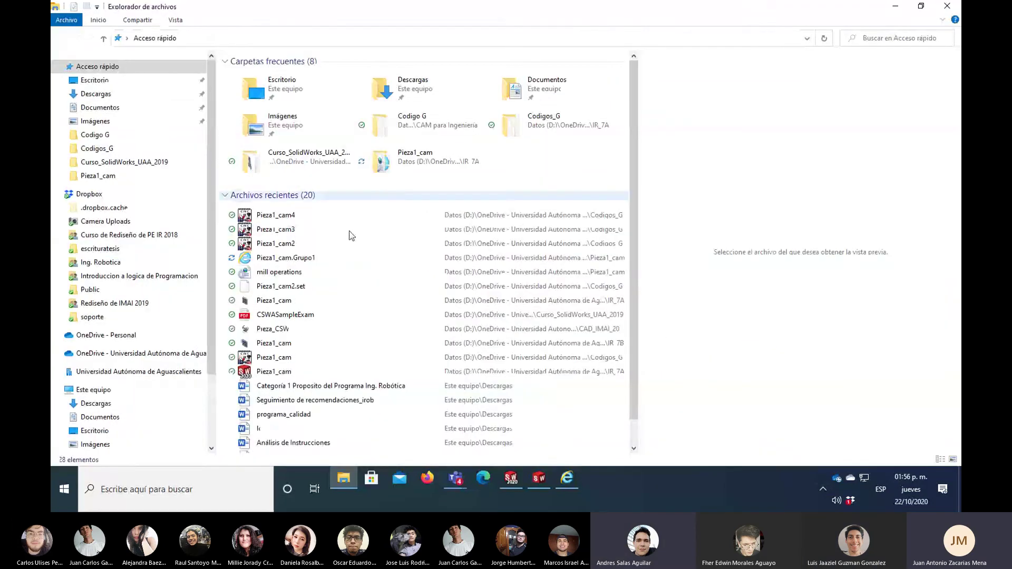
{"action": "left_click", "coordinate": [127, 355]}
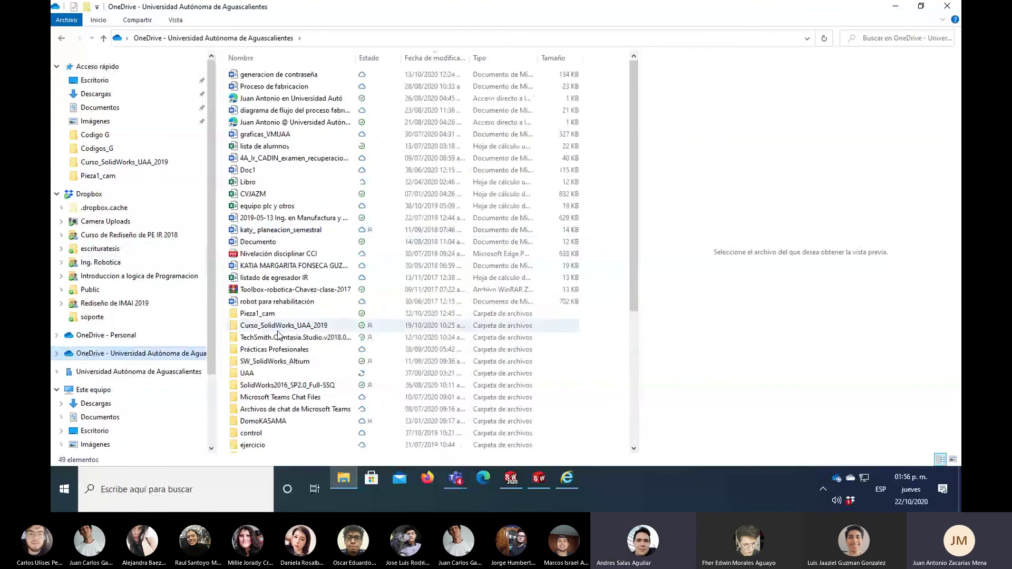
{"action": "scroll", "coordinate": [272, 401], "scroll_direction": "down", "scroll_amount": 2}
{"action": "scroll", "coordinate": [272, 401], "scroll_direction": "down", "scroll_amount": 2}
{"action": "scroll", "coordinate": [273, 401], "scroll_direction": "down", "scroll_amount": 2}
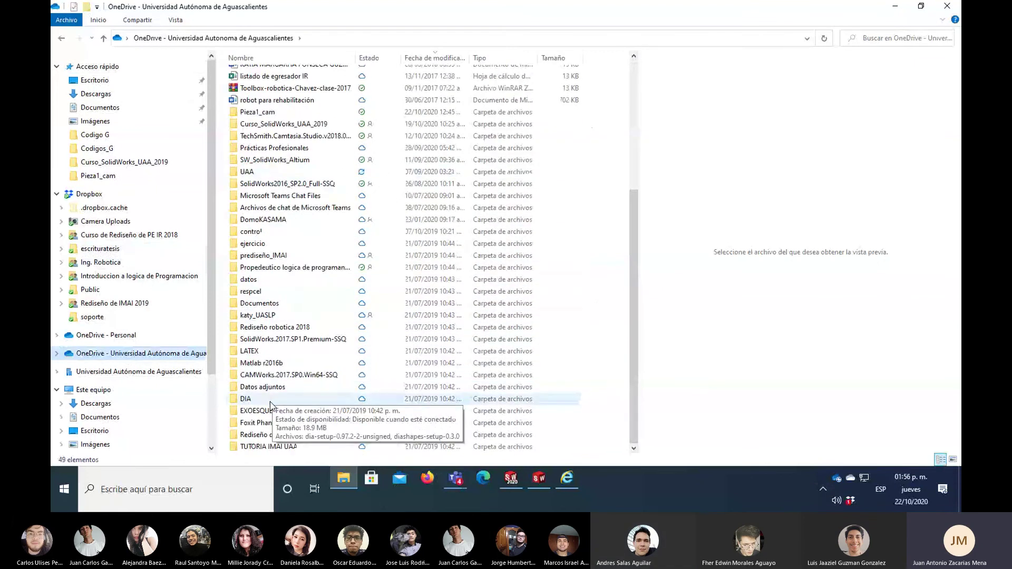
{"action": "double_click", "coordinate": [258, 173]}
{"action": "double_click", "coordinate": [271, 127]}
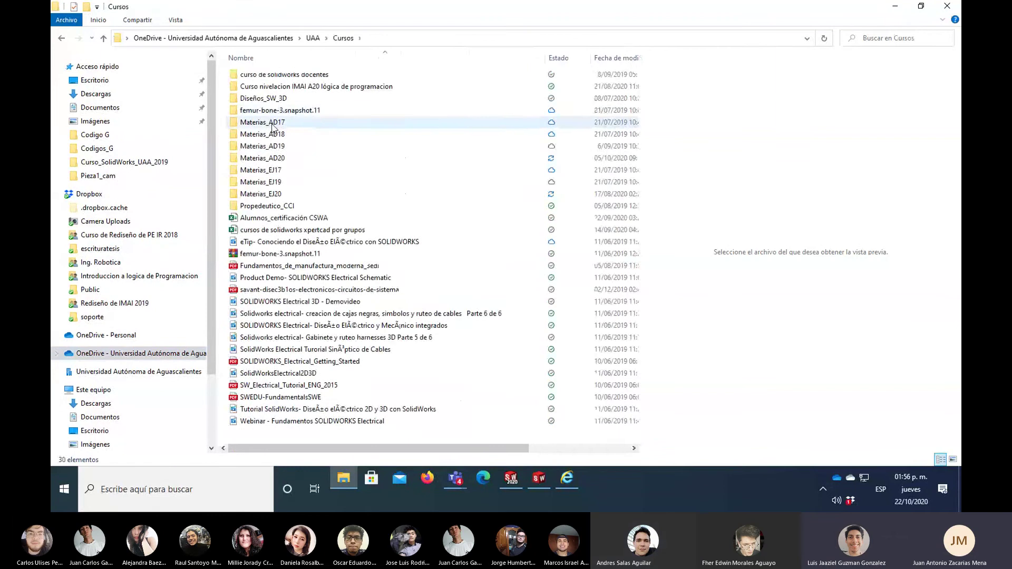
{"action": "double_click", "coordinate": [277, 157]}
{"action": "double_click", "coordinate": [335, 116]}
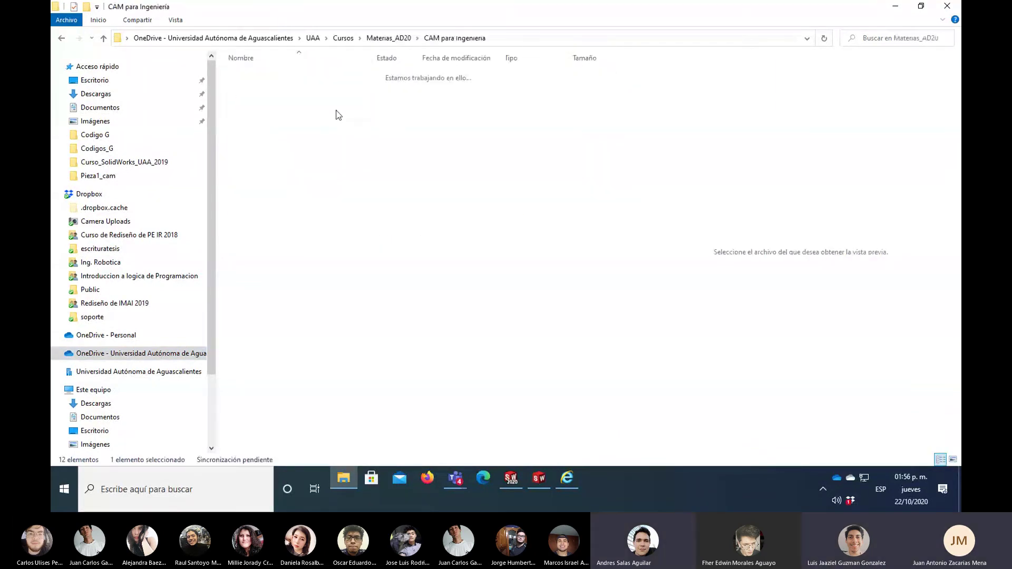
{"action": "double_click", "coordinate": [279, 87]}
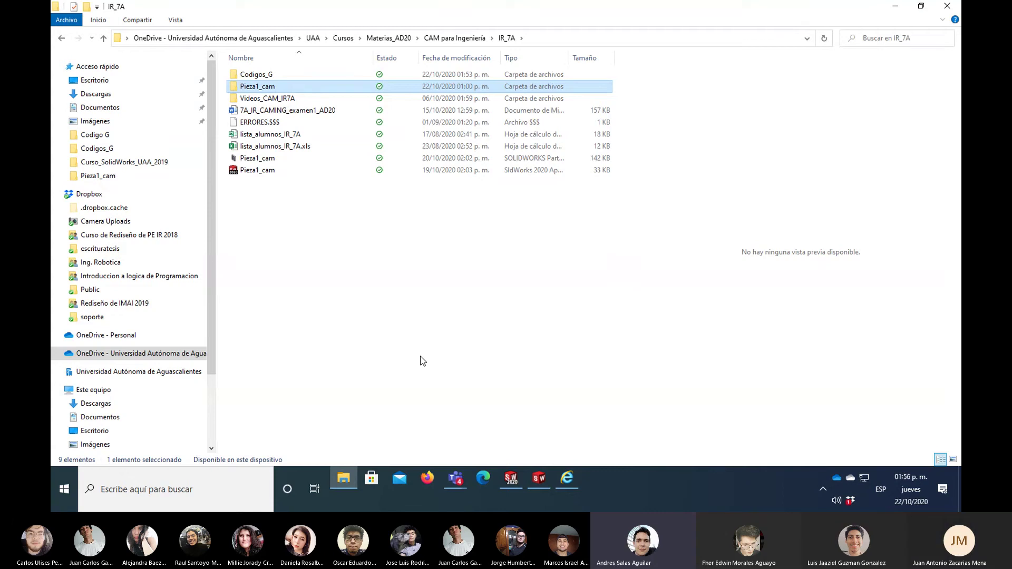
Step: Open Pieza1_cam and preview the XY part image in PartImages
{"action": "left_click", "coordinate": [423, 361]}
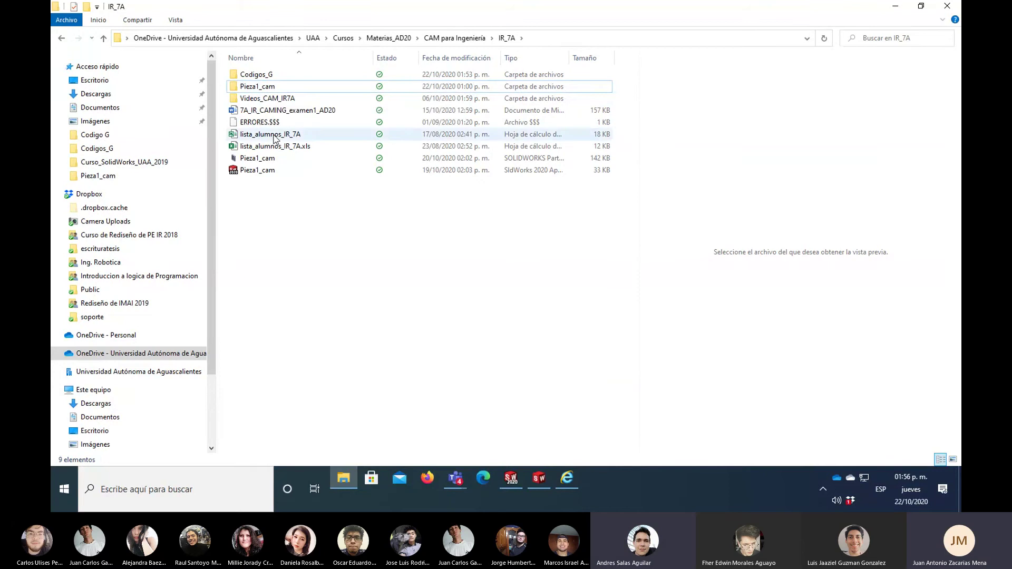
{"action": "left_click", "coordinate": [253, 89]}
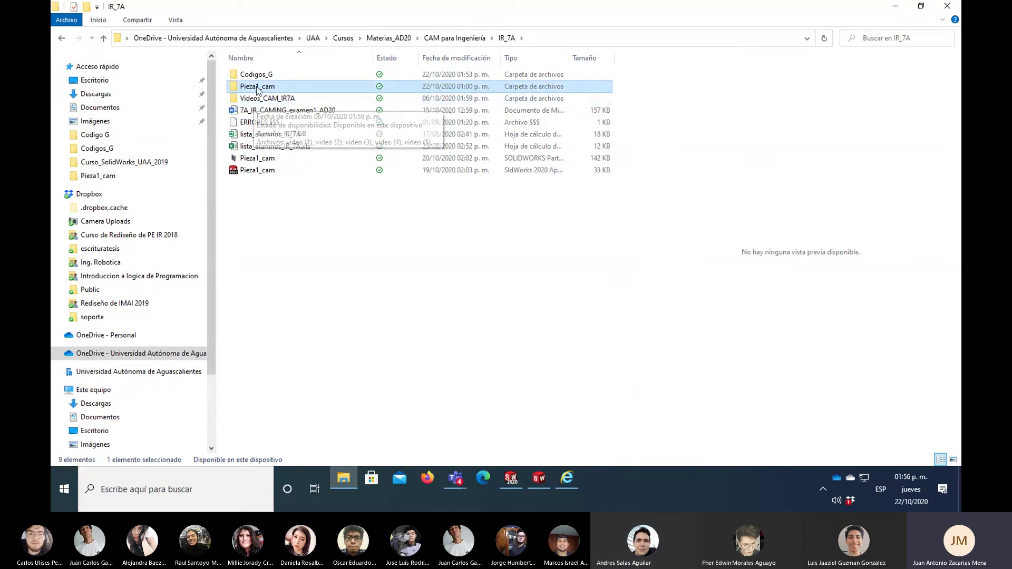
{"action": "double_click", "coordinate": [268, 88]}
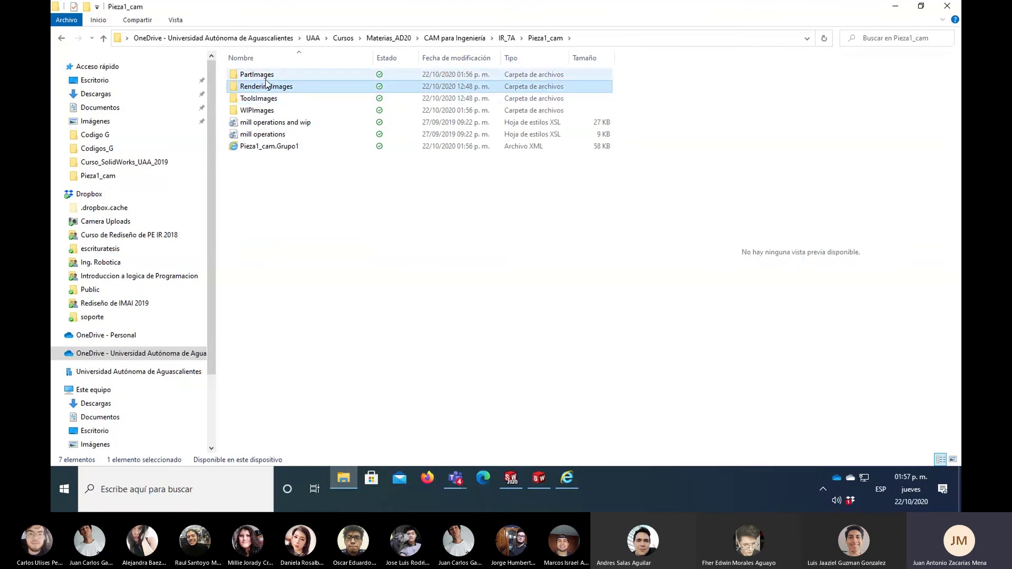
{"action": "left_click", "coordinate": [265, 79]}
{"action": "double_click", "coordinate": [266, 79]}
{"action": "left_click", "coordinate": [316, 88]}
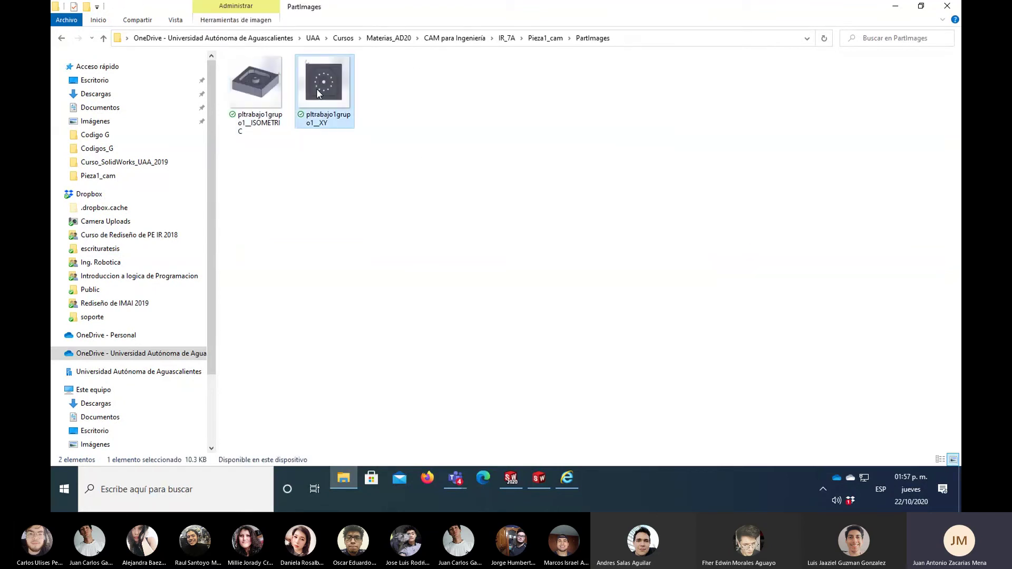
Step: Check the ToolsImages folder, preview the Pieza1_cam.Grupo1 XML, and minimize Explorer
{"action": "left_click", "coordinate": [105, 39]}
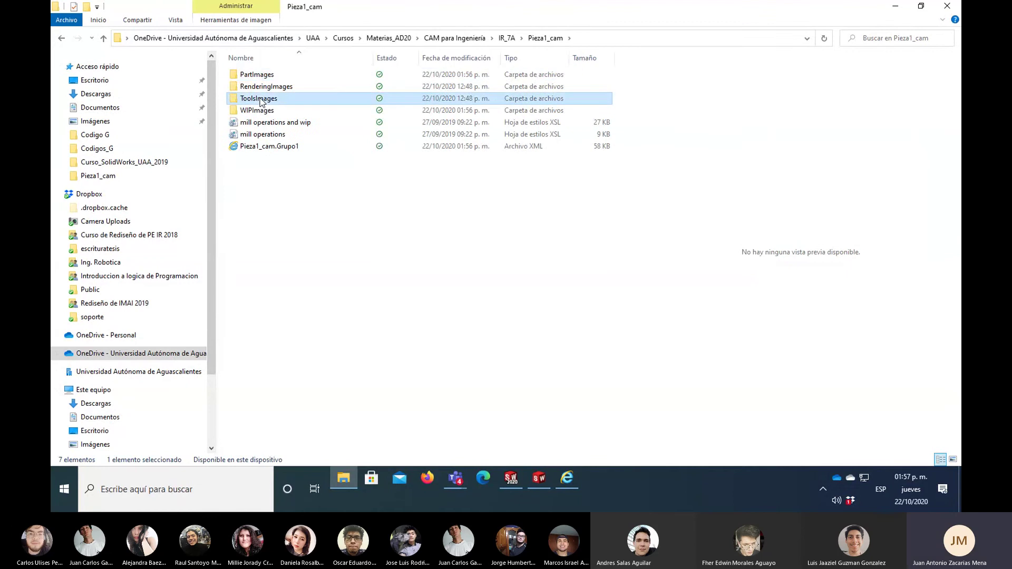
{"action": "double_click", "coordinate": [265, 100]}
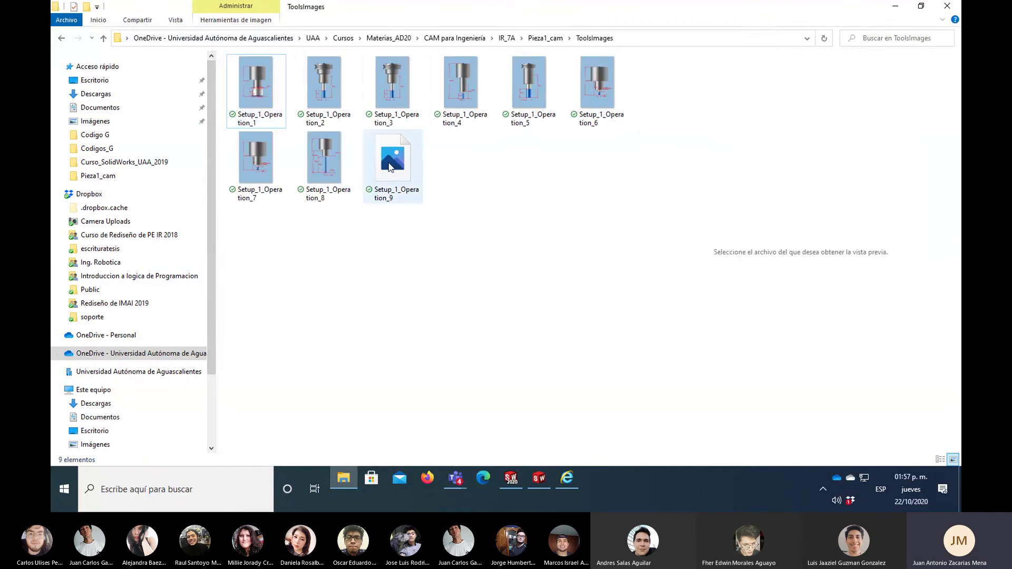
{"action": "left_click", "coordinate": [104, 38]}
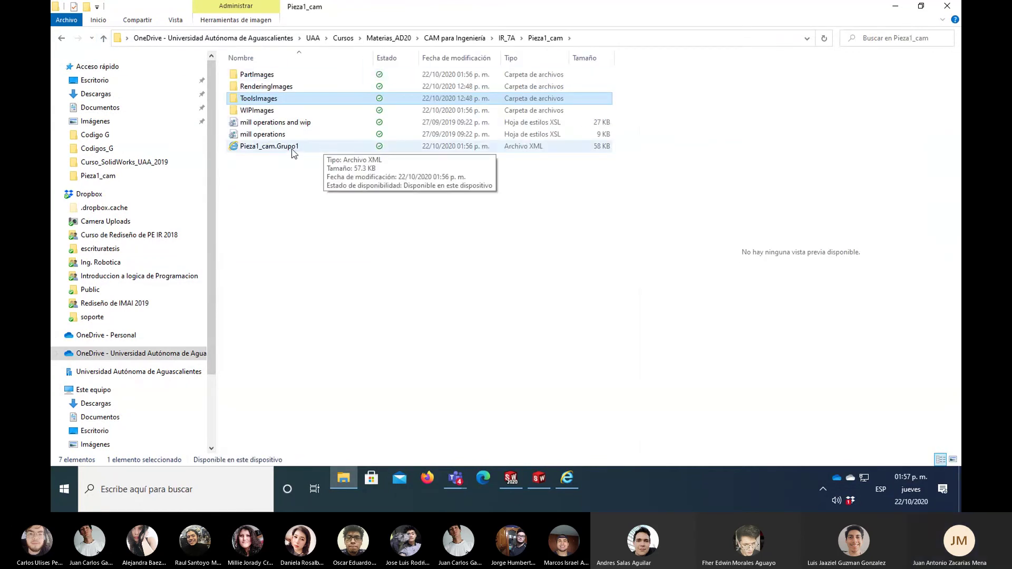
{"action": "left_click", "coordinate": [292, 149]}
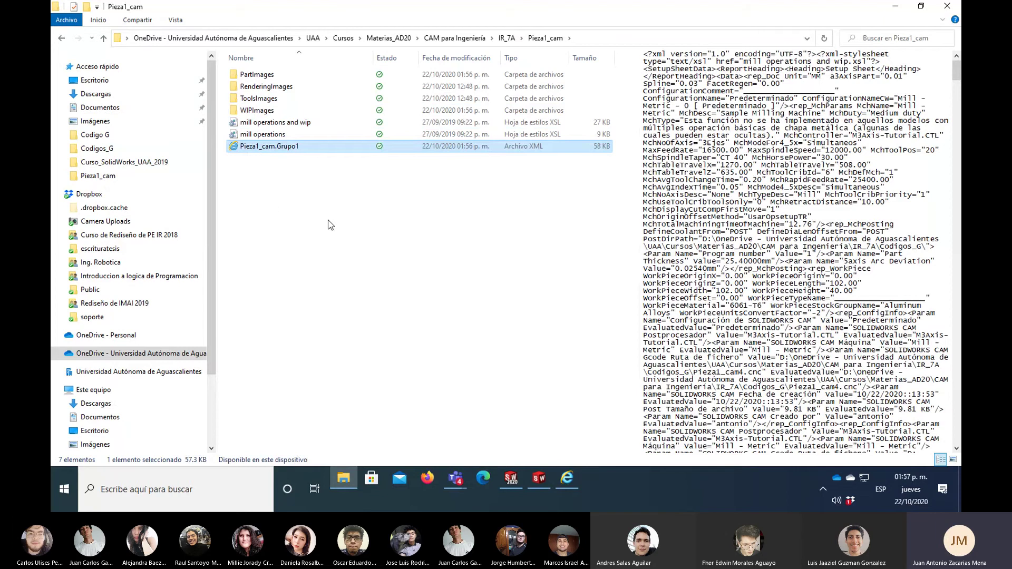
{"action": "left_click", "coordinate": [895, 6]}
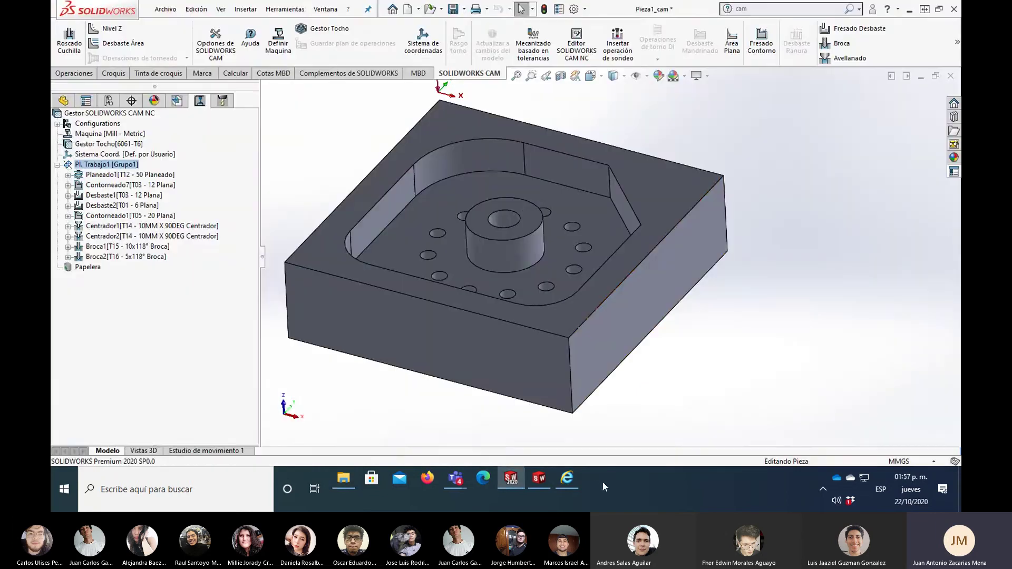
Step: Bring the setup sheet forward in Internet Explorer and scroll through its contents
{"action": "left_click", "coordinate": [569, 481]}
{"action": "scroll", "coordinate": [517, 232], "scroll_direction": "down", "scroll_amount": 2}
{"action": "scroll", "coordinate": [599, 258], "scroll_direction": "down", "scroll_amount": 3}
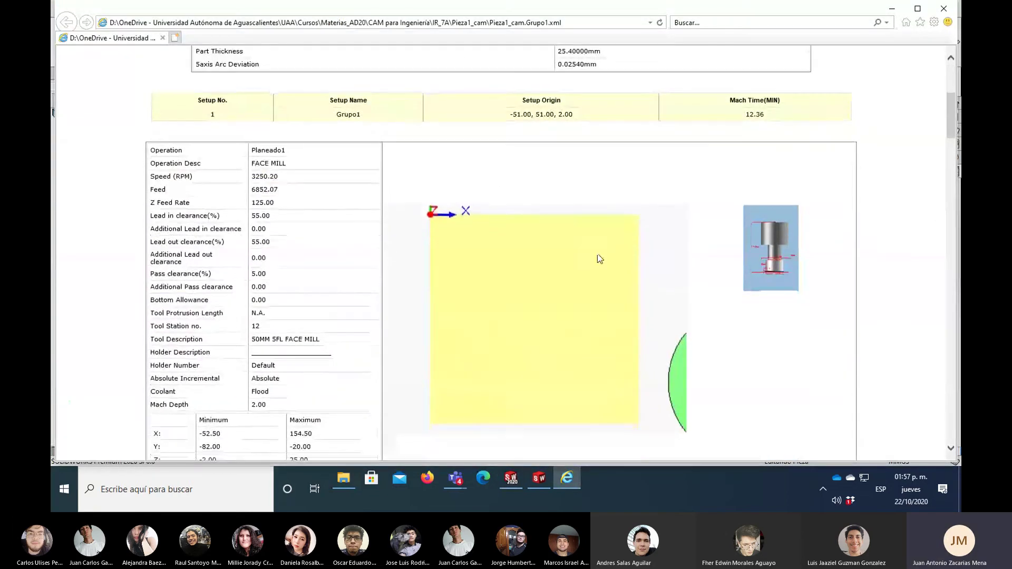
{"action": "scroll", "coordinate": [599, 259], "scroll_direction": "down", "scroll_amount": 2}
{"action": "scroll", "coordinate": [596, 212], "scroll_direction": "up", "scroll_amount": 2}
{"action": "scroll", "coordinate": [659, 230], "scroll_direction": "down", "scroll_amount": 5}
{"action": "scroll", "coordinate": [644, 241], "scroll_direction": "down", "scroll_amount": 5}
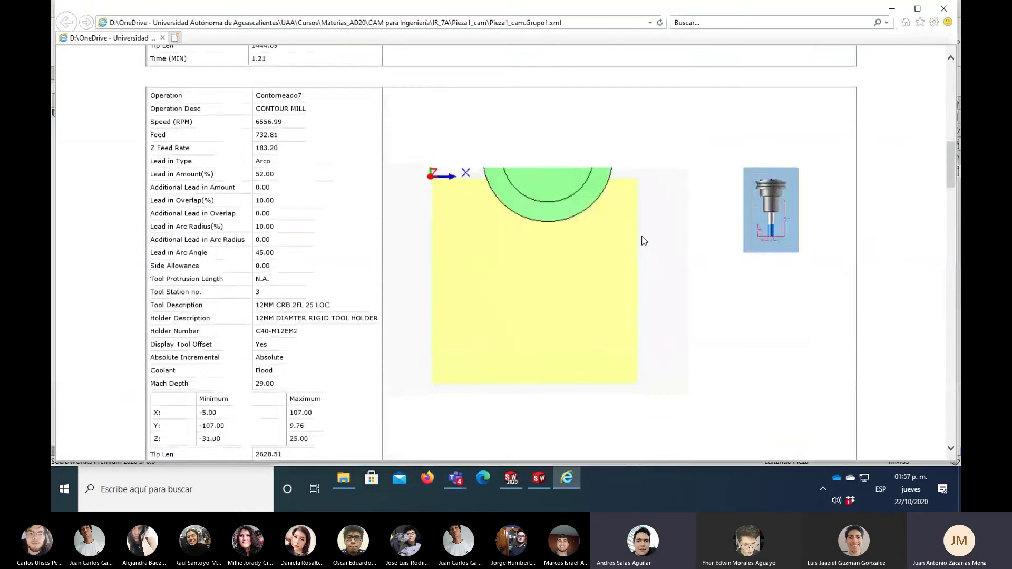
{"action": "scroll", "coordinate": [644, 241], "scroll_direction": "down", "scroll_amount": 5}
{"action": "scroll", "coordinate": [644, 241], "scroll_direction": "down", "scroll_amount": 6}
{"action": "scroll", "coordinate": [646, 241], "scroll_direction": "down", "scroll_amount": 6}
{"action": "scroll", "coordinate": [647, 242], "scroll_direction": "down", "scroll_amount": 5}
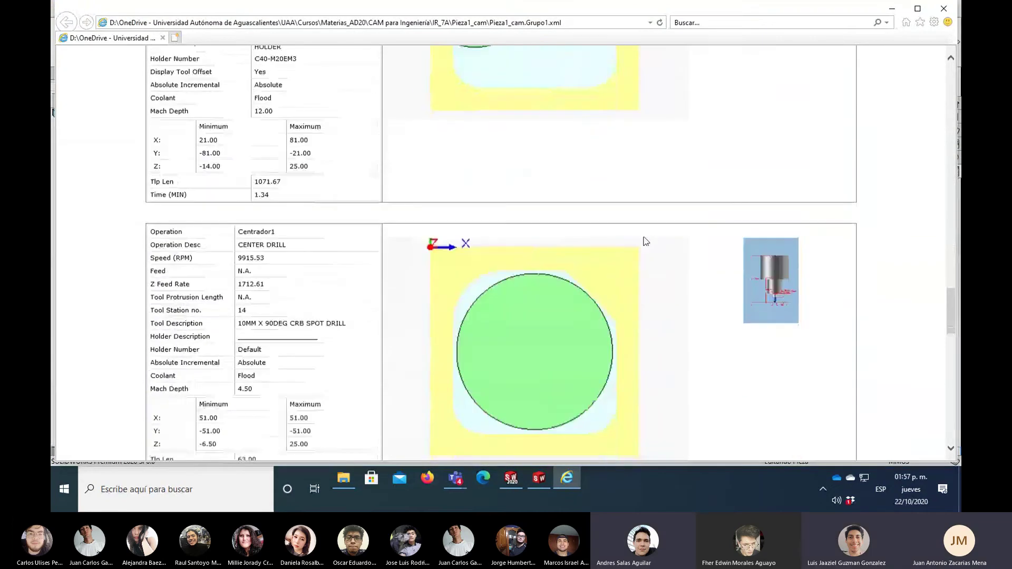
{"action": "scroll", "coordinate": [647, 241], "scroll_direction": "down", "scroll_amount": 6}
{"action": "scroll", "coordinate": [647, 242], "scroll_direction": "down", "scroll_amount": 4}
{"action": "scroll", "coordinate": [647, 241], "scroll_direction": "up", "scroll_amount": 3}
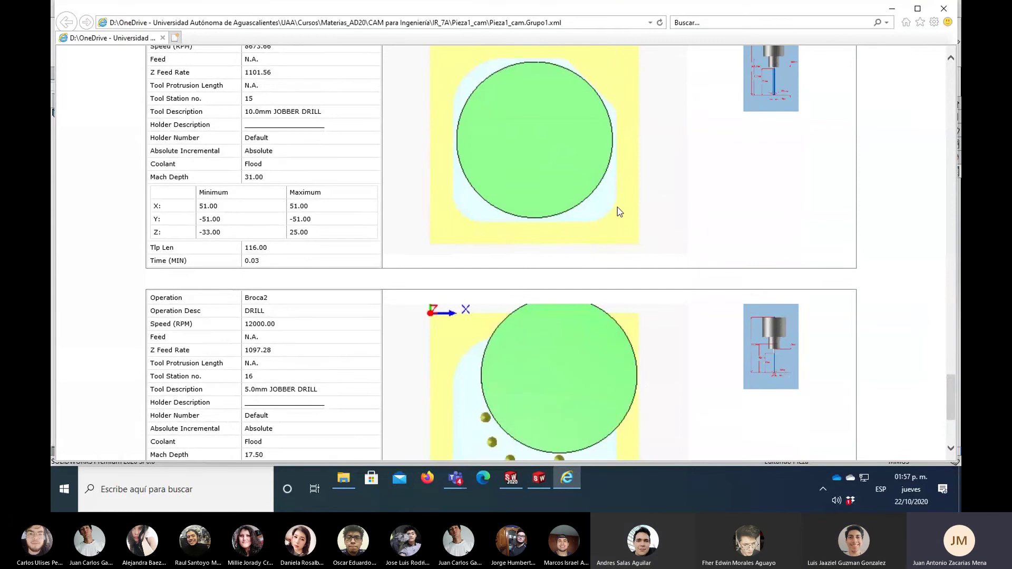
{"action": "scroll", "coordinate": [649, 222], "scroll_direction": "up", "scroll_amount": 5}
{"action": "scroll", "coordinate": [652, 217], "scroll_direction": "up", "scroll_amount": 5}
{"action": "scroll", "coordinate": [652, 218], "scroll_direction": "up", "scroll_amount": 5}
{"action": "scroll", "coordinate": [652, 218], "scroll_direction": "up", "scroll_amount": 5}
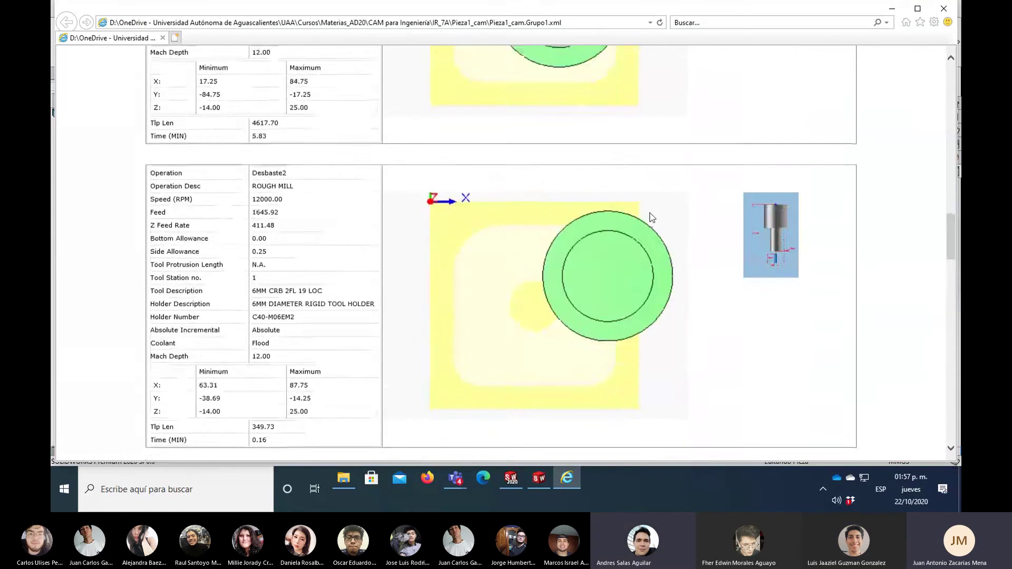
{"action": "scroll", "coordinate": [651, 218], "scroll_direction": "up", "scroll_amount": 5}
{"action": "scroll", "coordinate": [652, 217], "scroll_direction": "up", "scroll_amount": 5}
{"action": "scroll", "coordinate": [652, 218], "scroll_direction": "up", "scroll_amount": 5}
{"action": "scroll", "coordinate": [652, 217], "scroll_direction": "up", "scroll_amount": 2}
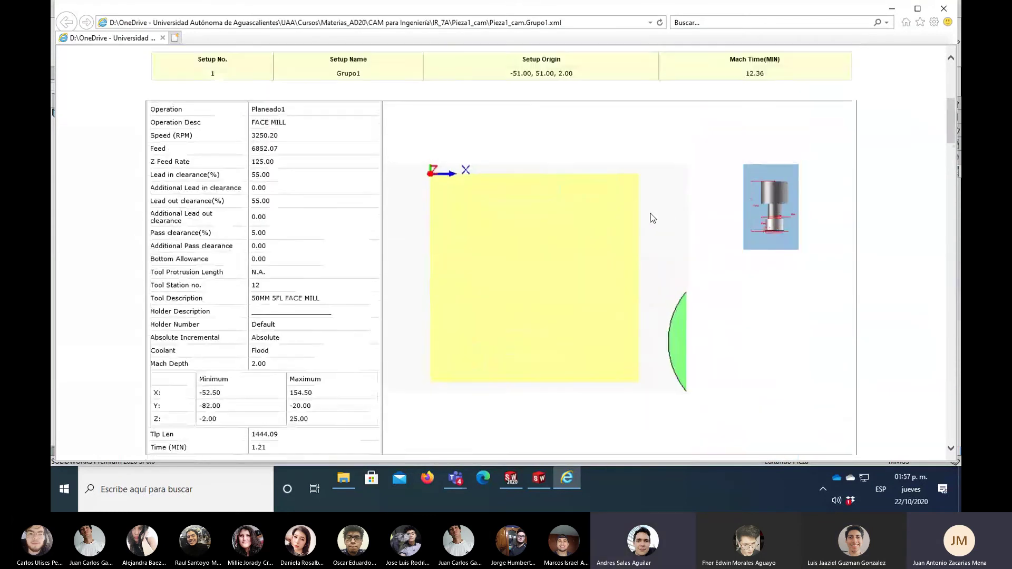
{"action": "scroll", "coordinate": [652, 218], "scroll_direction": "up", "scroll_amount": 5}
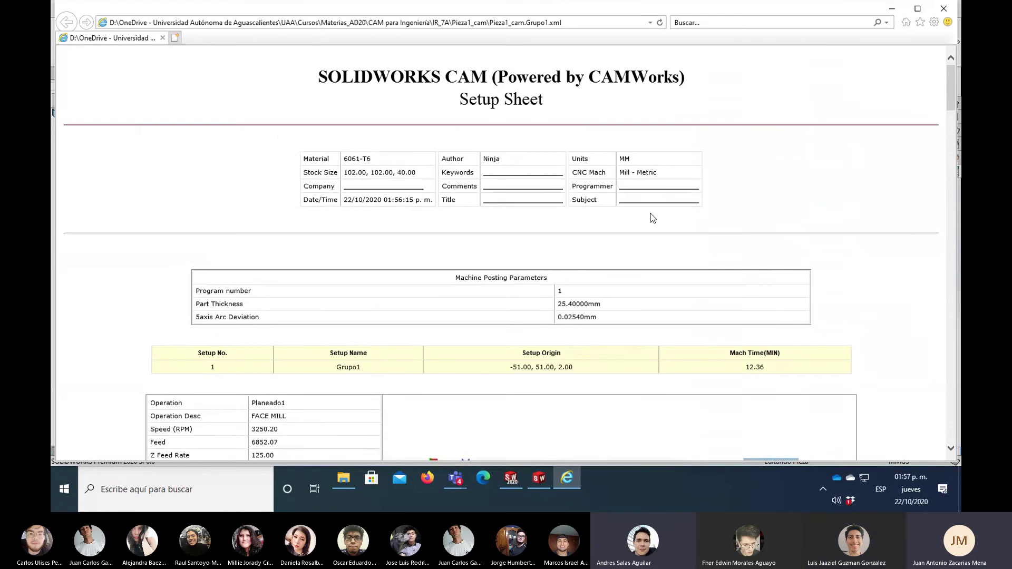
{"action": "scroll", "coordinate": [652, 218], "scroll_direction": "down", "scroll_amount": 5}
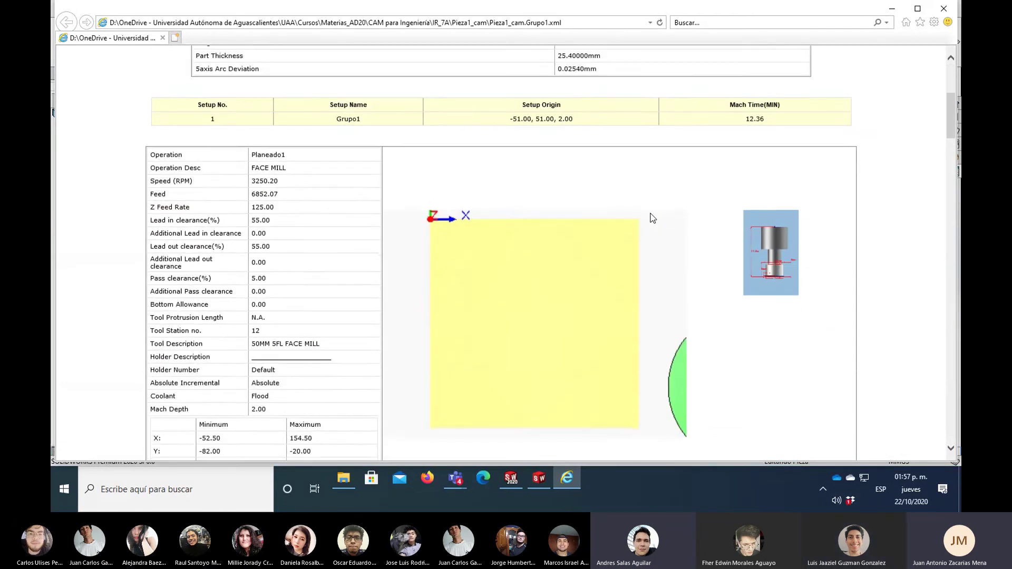
{"action": "scroll", "coordinate": [652, 217], "scroll_direction": "up", "scroll_amount": 5}
{"action": "scroll", "coordinate": [652, 217], "scroll_direction": "down", "scroll_amount": 5}
{"action": "scroll", "coordinate": [652, 217], "scroll_direction": "down", "scroll_amount": 5}
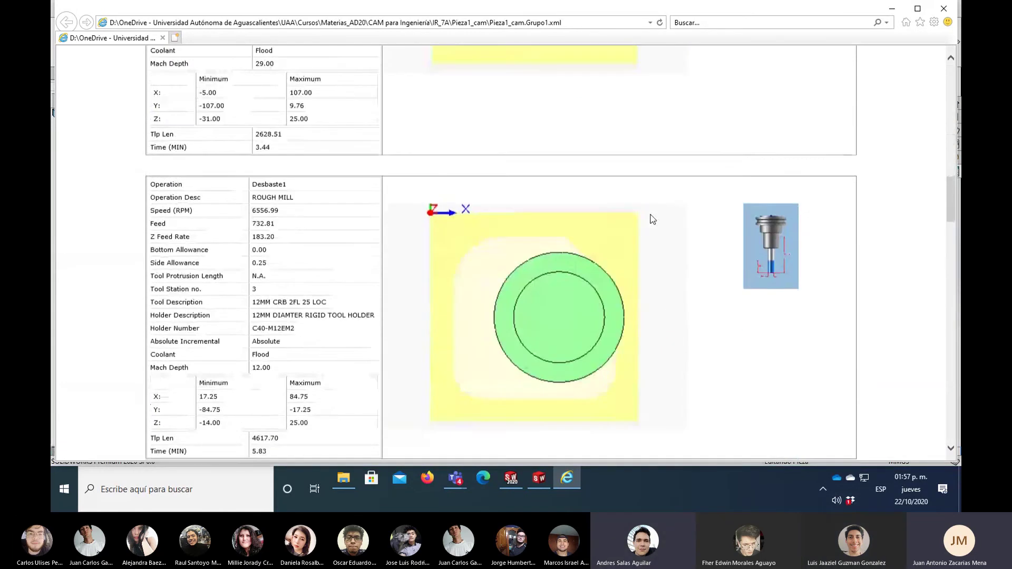
{"action": "scroll", "coordinate": [652, 217], "scroll_direction": "down", "scroll_amount": 1}
{"action": "scroll", "coordinate": [652, 217], "scroll_direction": "down", "scroll_amount": 5}
{"action": "scroll", "coordinate": [653, 218], "scroll_direction": "down", "scroll_amount": 5}
{"action": "scroll", "coordinate": [653, 219], "scroll_direction": "up", "scroll_amount": 5}
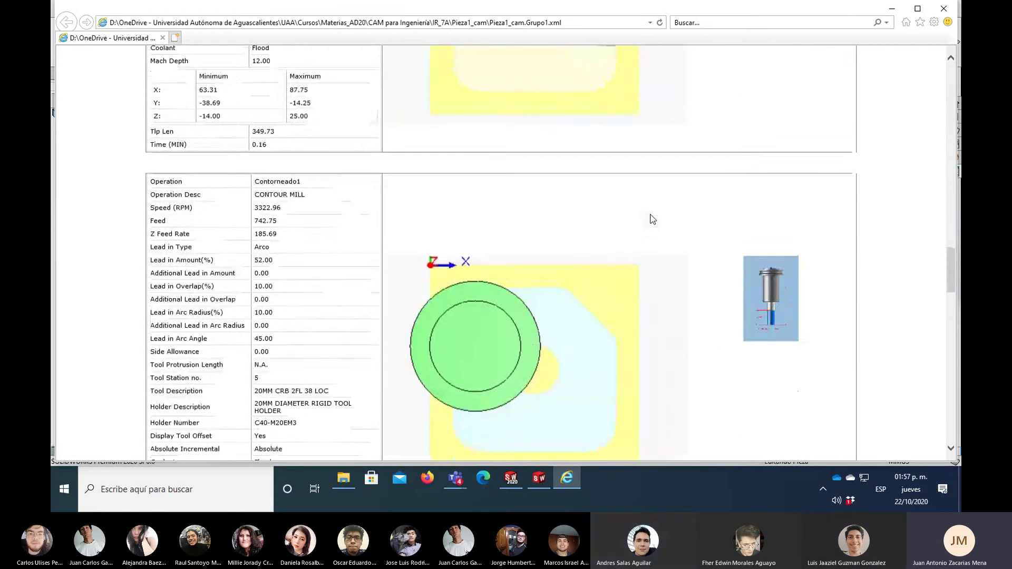
{"action": "scroll", "coordinate": [653, 219], "scroll_direction": "up", "scroll_amount": 5}
{"action": "scroll", "coordinate": [652, 219], "scroll_direction": "up", "scroll_amount": 5}
{"action": "scroll", "coordinate": [652, 219], "scroll_direction": "up", "scroll_amount": 5}
{"action": "scroll", "coordinate": [653, 219], "scroll_direction": "up", "scroll_amount": 5}
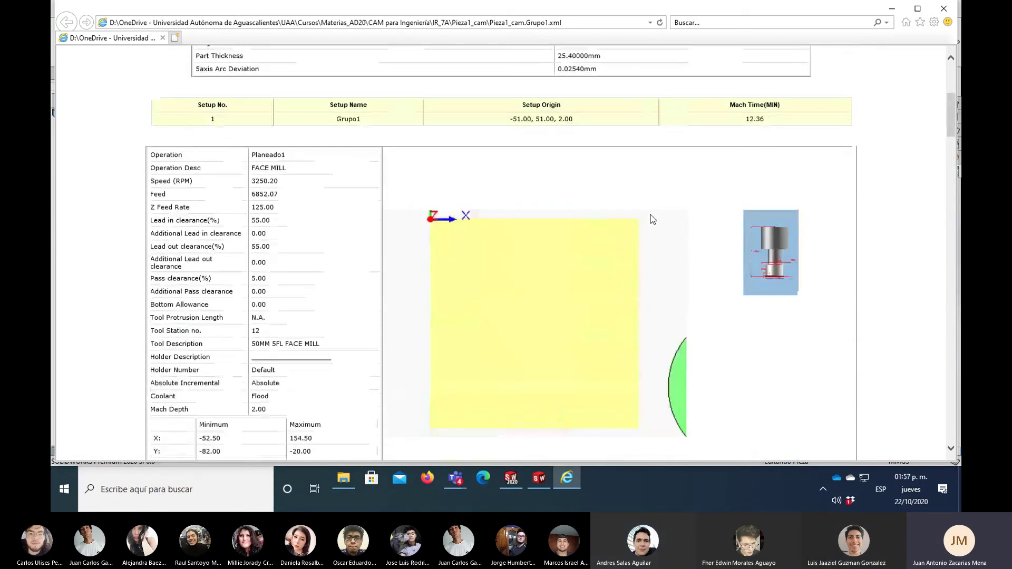
{"action": "scroll", "coordinate": [586, 228], "scroll_direction": "up", "scroll_amount": 5}
{"action": "scroll", "coordinate": [559, 265], "scroll_direction": "down", "scroll_amount": 5}
Step: Highlight the setup origin -51.00, 51.00, 2.00, the 12.36 min total and 1.21 face-mill time
{"action": "left_click_drag", "start_coordinate": [573, 123], "coordinate": [507, 119]}
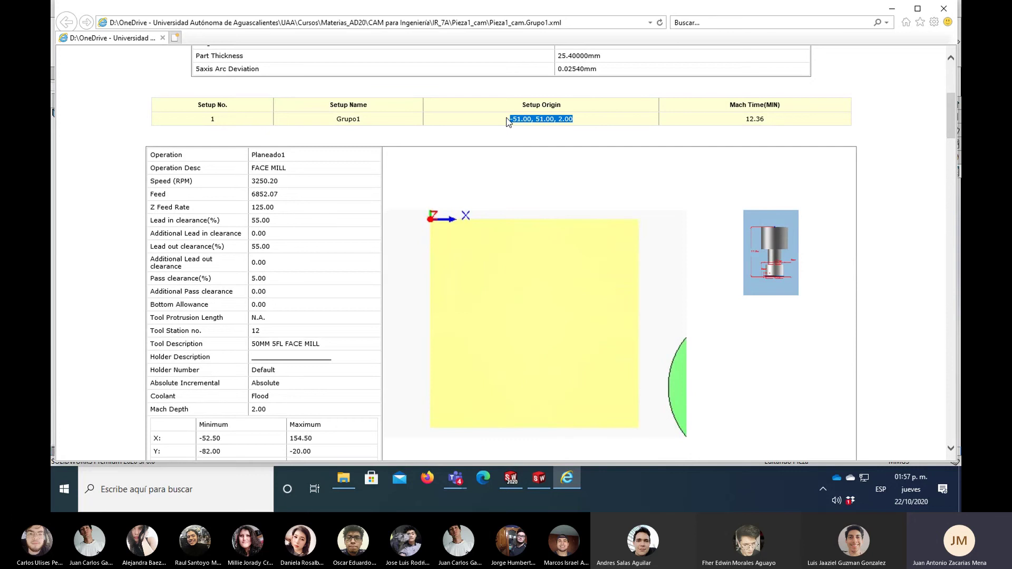
{"action": "scroll", "coordinate": [654, 211], "scroll_direction": "down", "scroll_amount": 1}
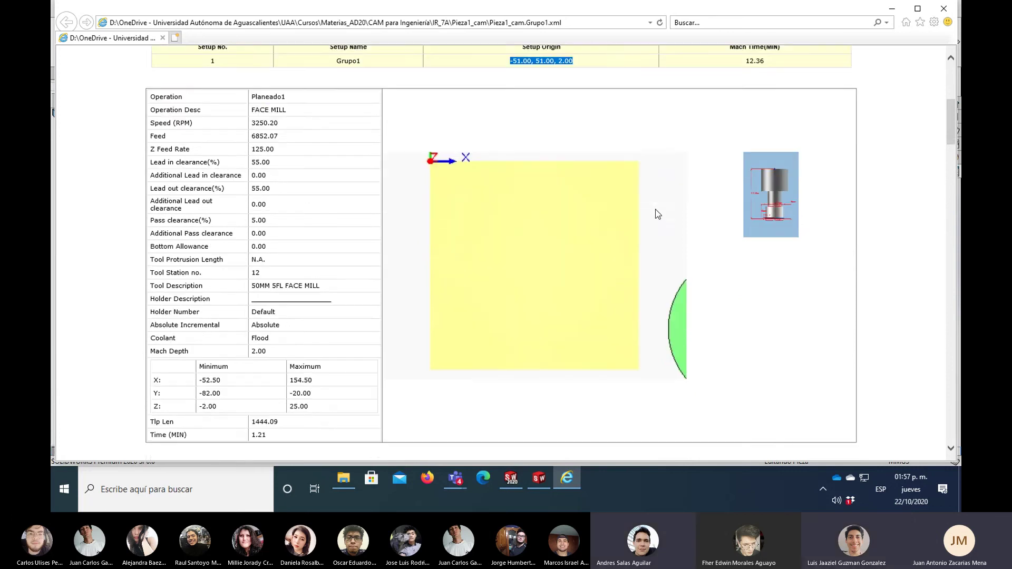
{"action": "scroll", "coordinate": [654, 210], "scroll_direction": "down", "scroll_amount": 2}
{"action": "scroll", "coordinate": [628, 199], "scroll_direction": "up", "scroll_amount": 1}
{"action": "scroll", "coordinate": [627, 199], "scroll_direction": "up", "scroll_amount": 2}
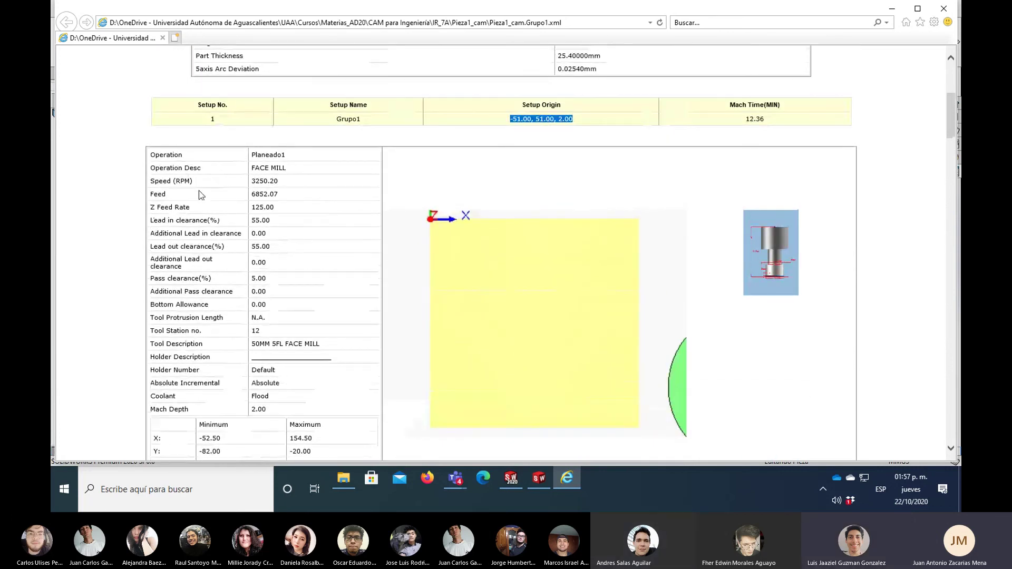
{"action": "left_click_drag", "start_coordinate": [198, 191], "coordinate": [154, 195]}
{"action": "scroll", "coordinate": [665, 195], "scroll_direction": "up", "scroll_amount": 1}
{"action": "scroll", "coordinate": [666, 195], "scroll_direction": "up", "scroll_amount": 3}
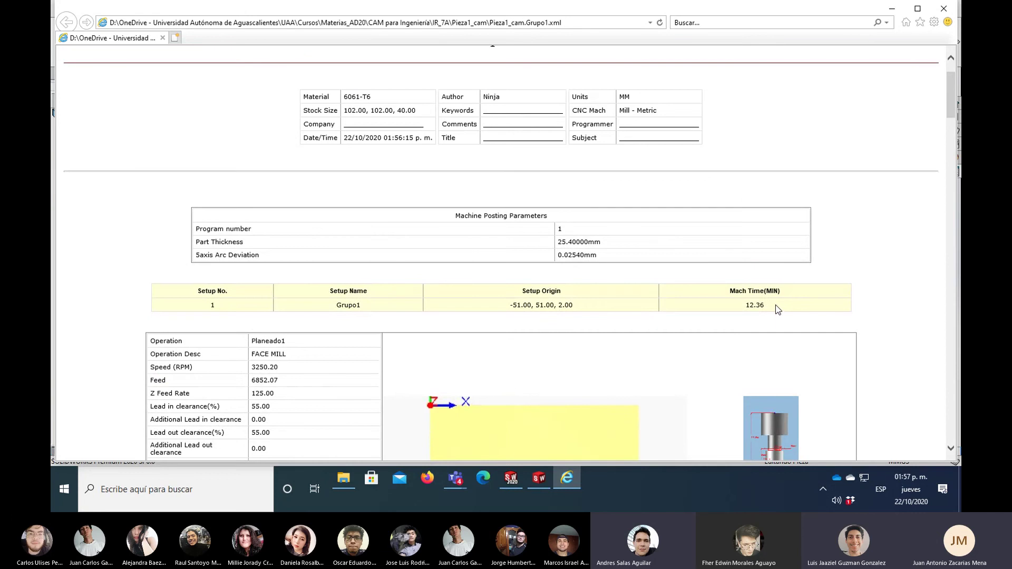
{"action": "left_click_drag", "start_coordinate": [776, 305], "coordinate": [741, 302]}
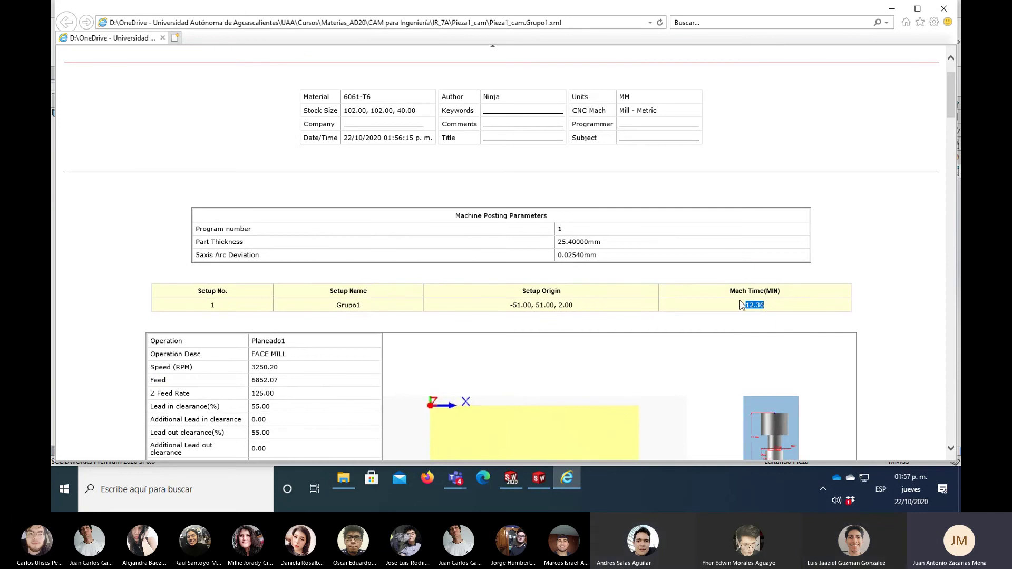
{"action": "double_click", "coordinate": [769, 308]}
{"action": "scroll", "coordinate": [765, 309], "scroll_direction": "down", "scroll_amount": 1}
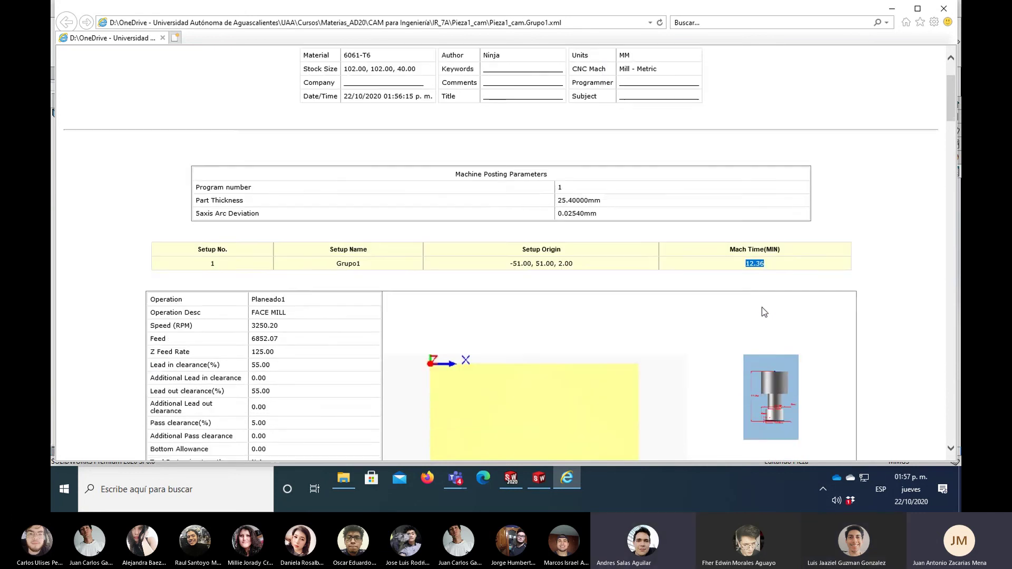
{"action": "scroll", "coordinate": [764, 312], "scroll_direction": "down", "scroll_amount": 5}
{"action": "scroll", "coordinate": [684, 301], "scroll_direction": "up", "scroll_amount": 1}
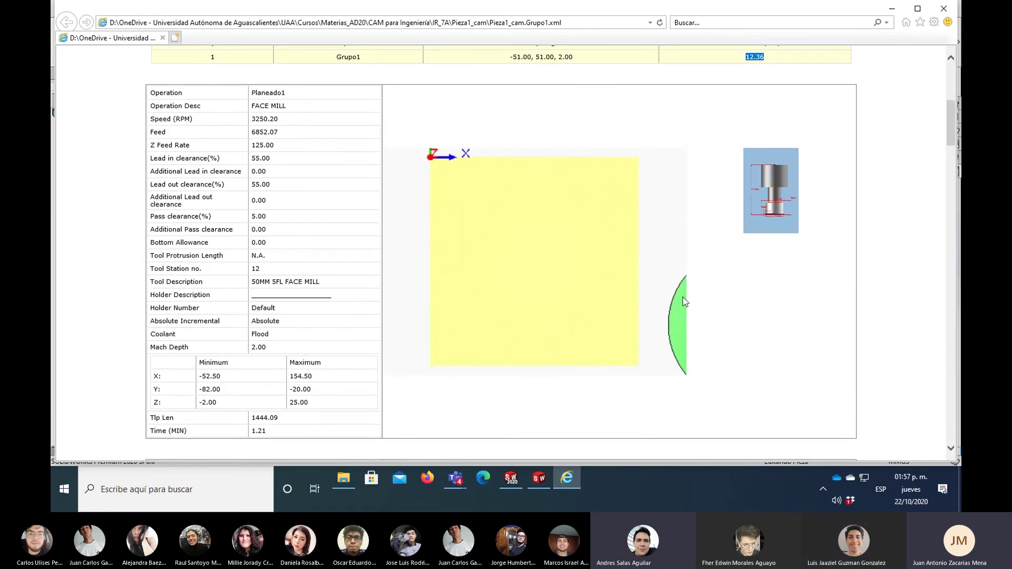
{"action": "left_click", "coordinate": [279, 108]}
{"action": "left_click_drag", "start_coordinate": [282, 433], "coordinate": [257, 433]}
Step: Scroll through the rest of the setup sheet and back to the top
{"action": "scroll", "coordinate": [438, 353], "scroll_direction": "down", "scroll_amount": 4}
{"action": "scroll", "coordinate": [746, 332], "scroll_direction": "down", "scroll_amount": 2}
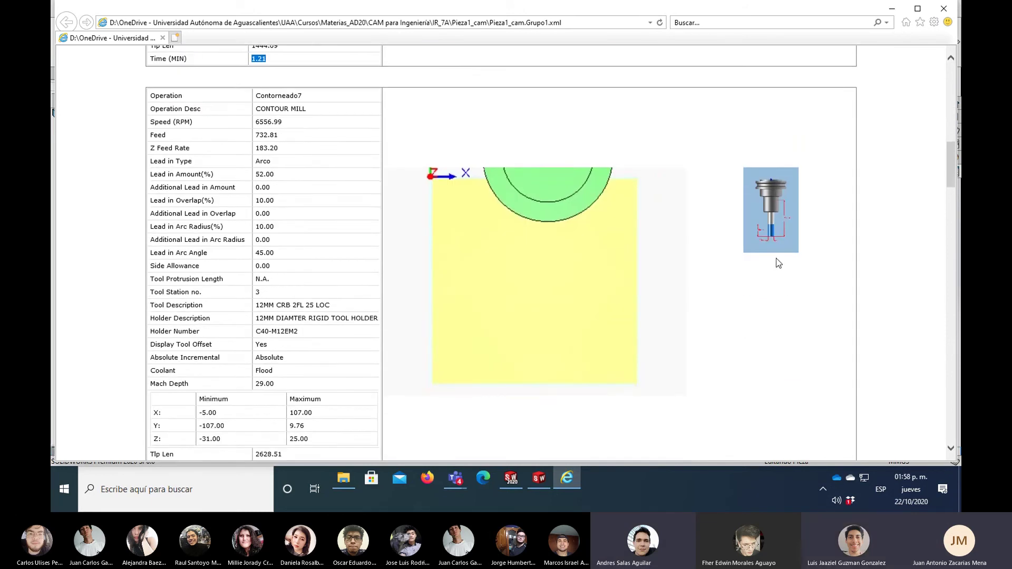
{"action": "scroll", "coordinate": [632, 237], "scroll_direction": "up", "scroll_amount": 6}
{"action": "scroll", "coordinate": [429, 181], "scroll_direction": "up", "scroll_amount": 1}
{"action": "scroll", "coordinate": [316, 169], "scroll_direction": "down", "scroll_amount": 1}
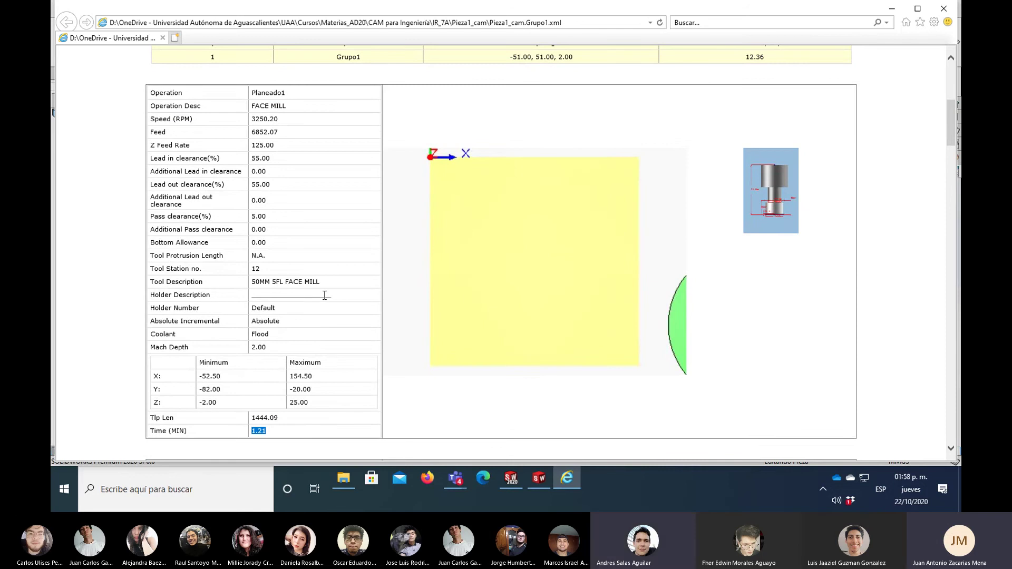
{"action": "scroll", "coordinate": [383, 306], "scroll_direction": "down", "scroll_amount": 4}
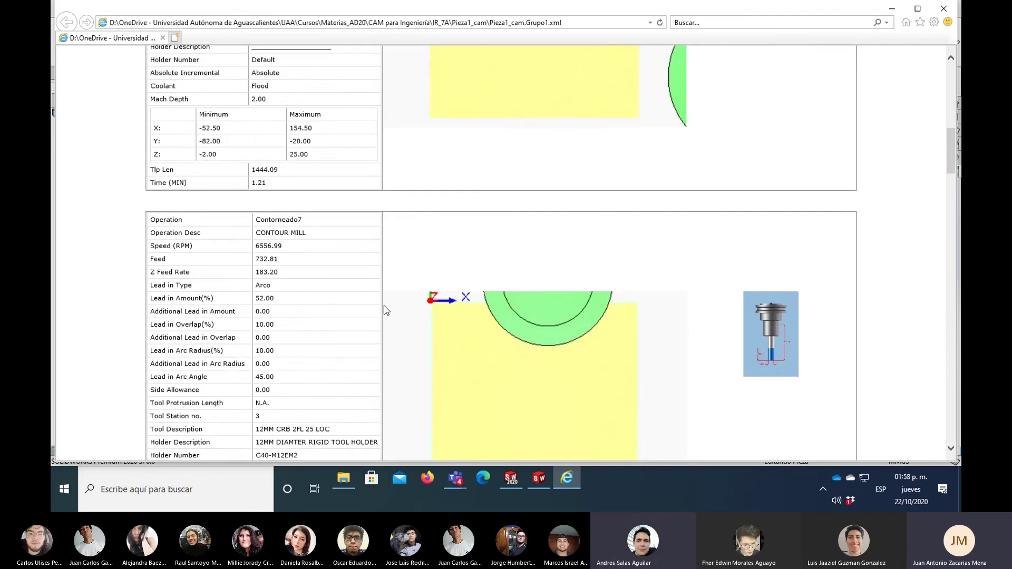
{"action": "scroll", "coordinate": [384, 305], "scroll_direction": "down", "scroll_amount": 6}
{"action": "scroll", "coordinate": [384, 305], "scroll_direction": "down", "scroll_amount": 4}
{"action": "scroll", "coordinate": [386, 311], "scroll_direction": "down", "scroll_amount": 1}
{"action": "scroll", "coordinate": [386, 311], "scroll_direction": "down", "scroll_amount": 4}
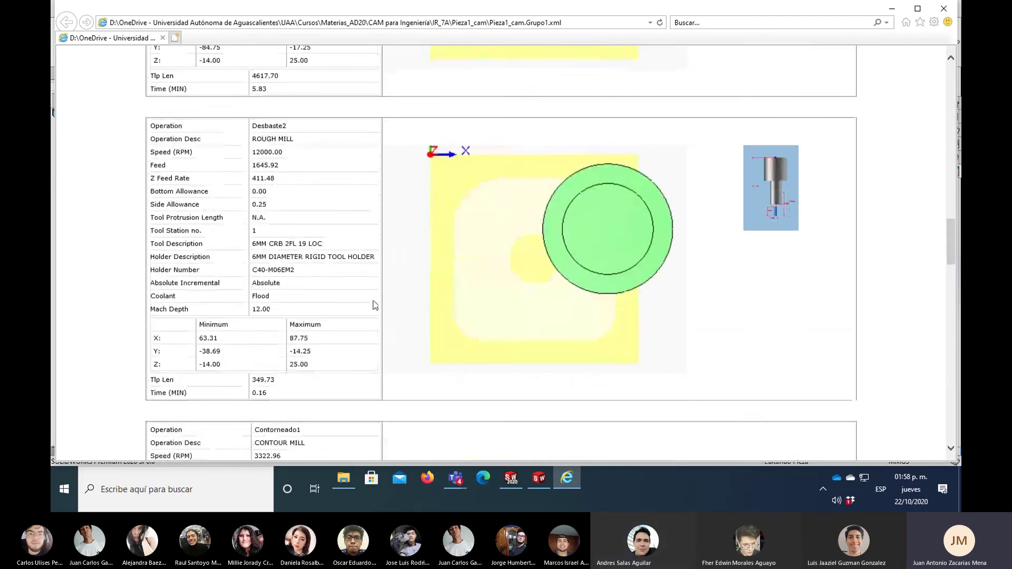
{"action": "scroll", "coordinate": [387, 311], "scroll_direction": "down", "scroll_amount": 5}
{"action": "scroll", "coordinate": [475, 296], "scroll_direction": "down", "scroll_amount": 5}
{"action": "scroll", "coordinate": [626, 282], "scroll_direction": "down", "scroll_amount": 3}
{"action": "scroll", "coordinate": [626, 282], "scroll_direction": "down", "scroll_amount": 5}
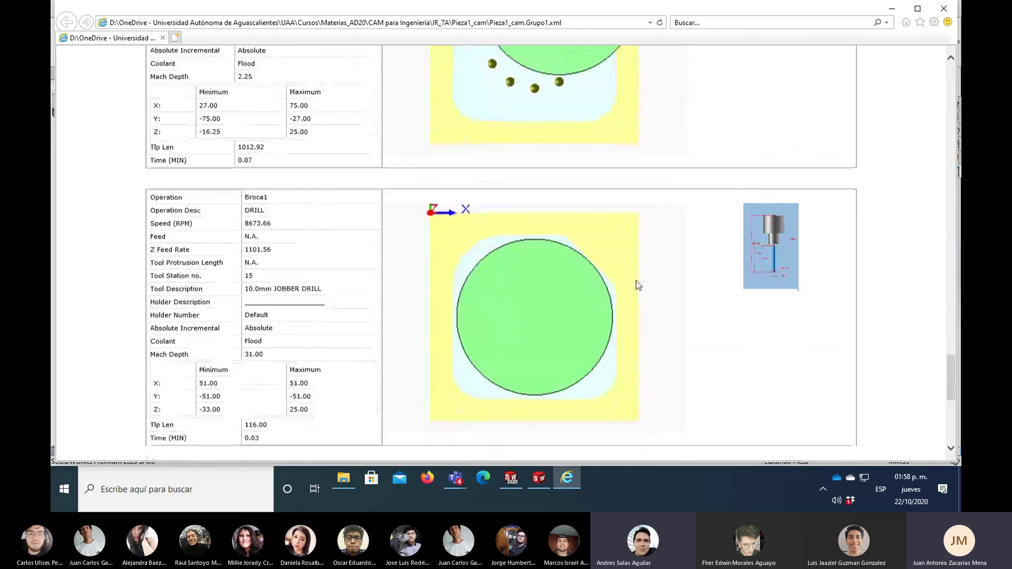
{"action": "scroll", "coordinate": [636, 282], "scroll_direction": "down", "scroll_amount": 5}
{"action": "scroll", "coordinate": [636, 283], "scroll_direction": "down", "scroll_amount": 1}
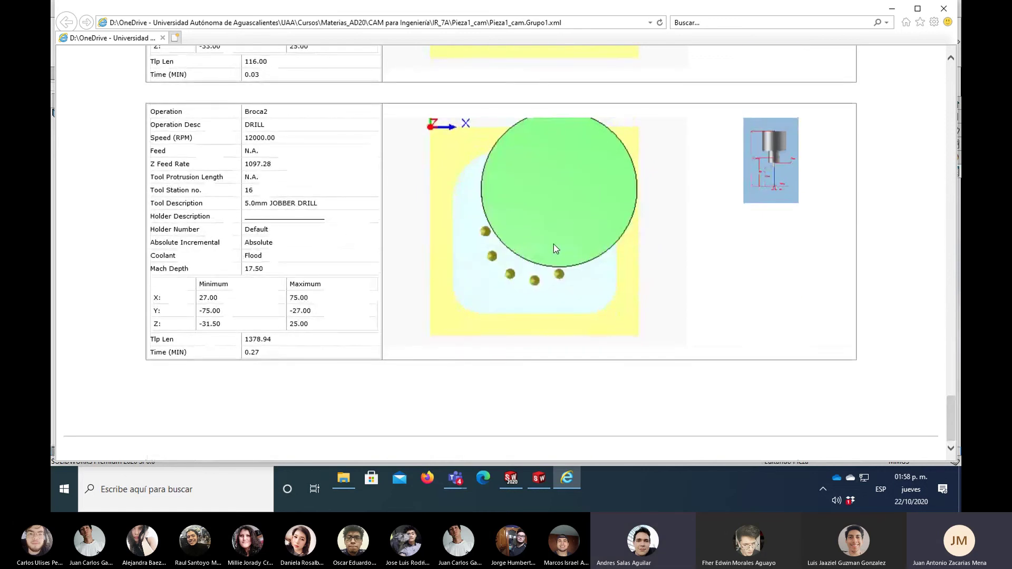
{"action": "scroll", "coordinate": [554, 244], "scroll_direction": "up", "scroll_amount": 2}
{"action": "scroll", "coordinate": [555, 243], "scroll_direction": "up", "scroll_amount": 15}
{"action": "scroll", "coordinate": [556, 244], "scroll_direction": "up", "scroll_amount": 5}
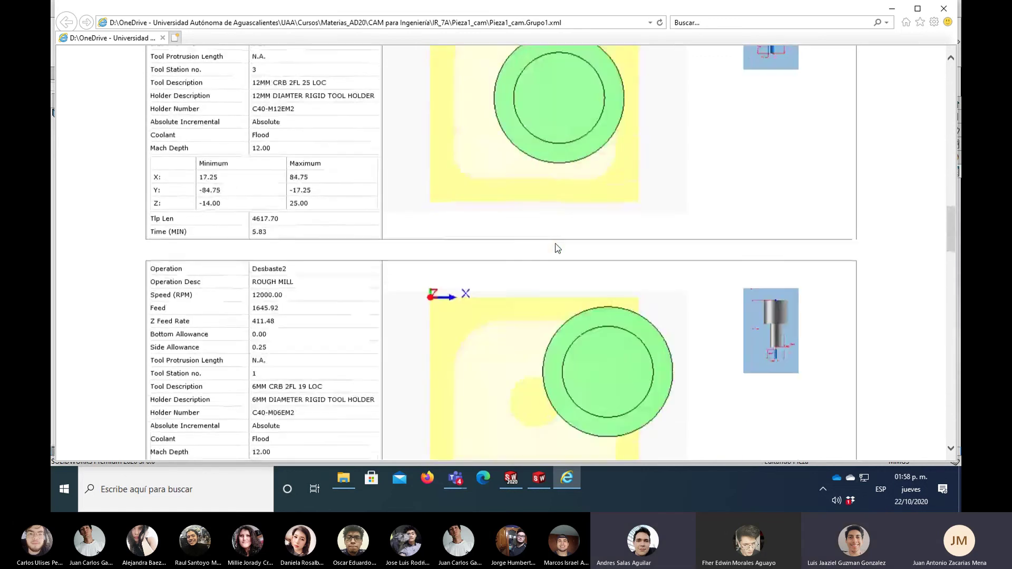
{"action": "scroll", "coordinate": [555, 244], "scroll_direction": "up", "scroll_amount": 5}
{"action": "scroll", "coordinate": [556, 244], "scroll_direction": "up", "scroll_amount": 5}
{"action": "scroll", "coordinate": [556, 245], "scroll_direction": "up", "scroll_amount": 3}
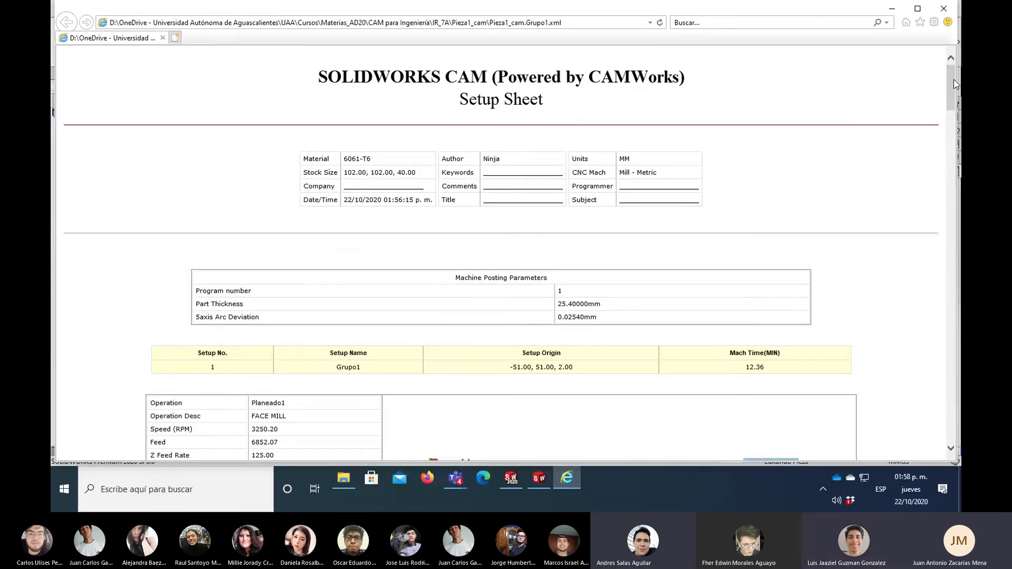
{"action": "left_click_drag", "start_coordinate": [947, 83], "coordinate": [945, 52]}
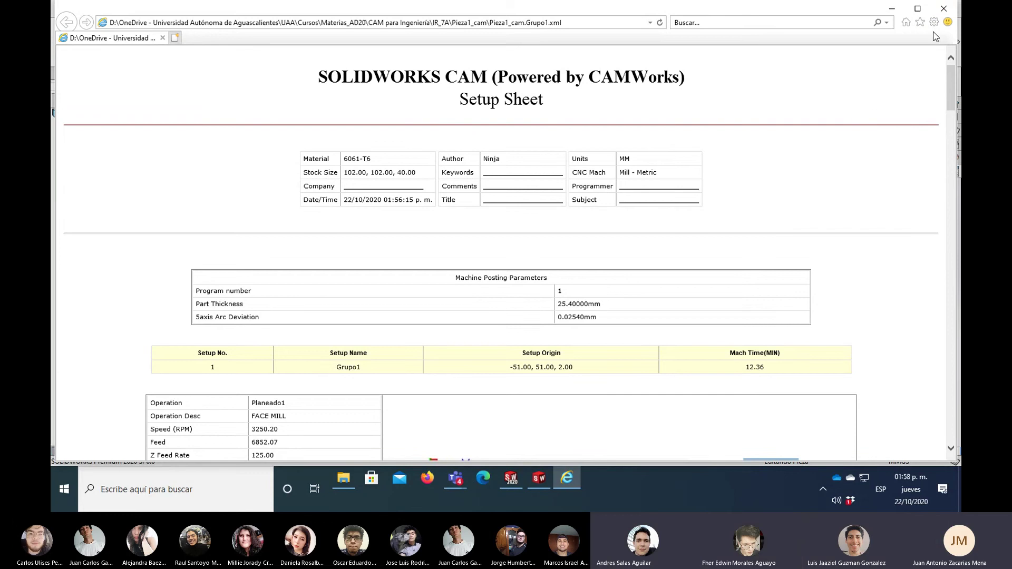
Step: Close the setup sheet, zoom to fit, and select Perimetro-Macho2 in the feature tree
{"action": "left_click", "coordinate": [947, 9]}
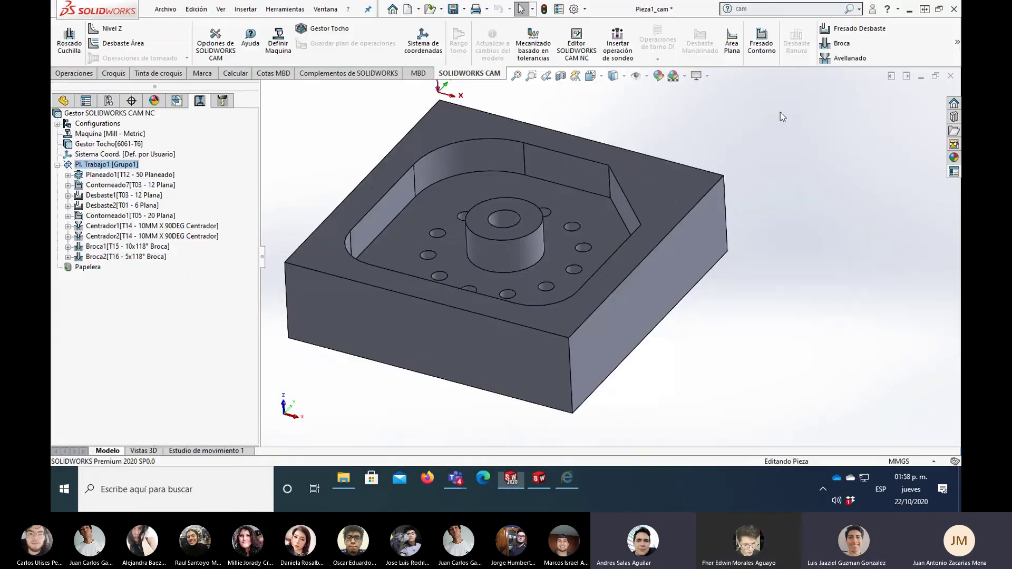
{"action": "key", "text": "f"}
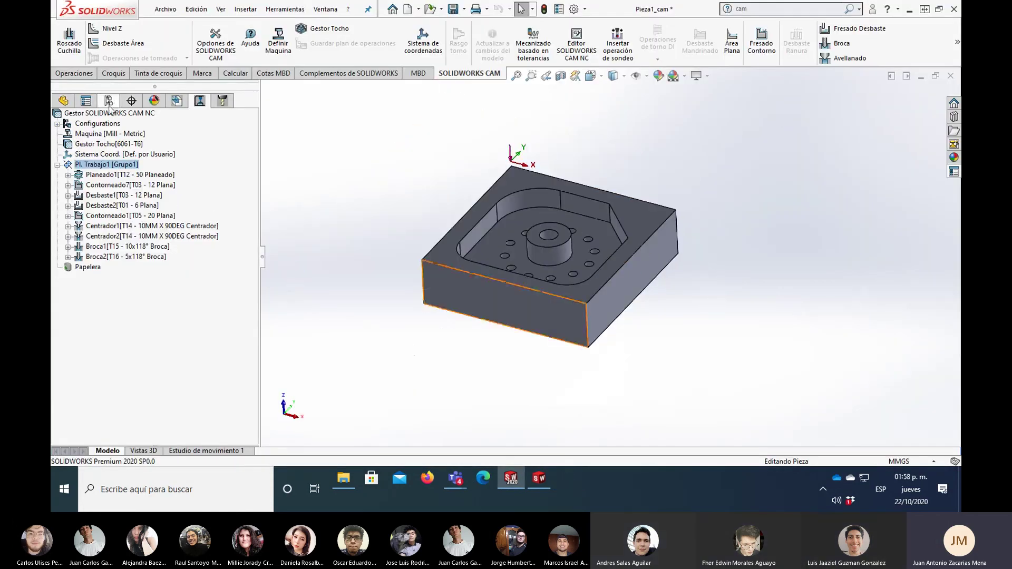
{"action": "left_click", "coordinate": [177, 100]}
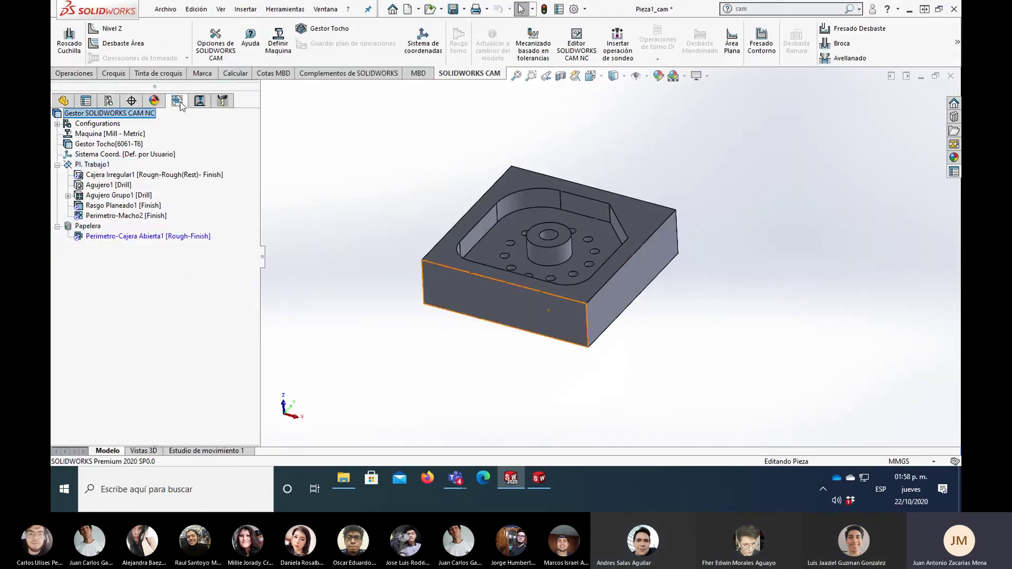
{"action": "left_click", "coordinate": [124, 215]}
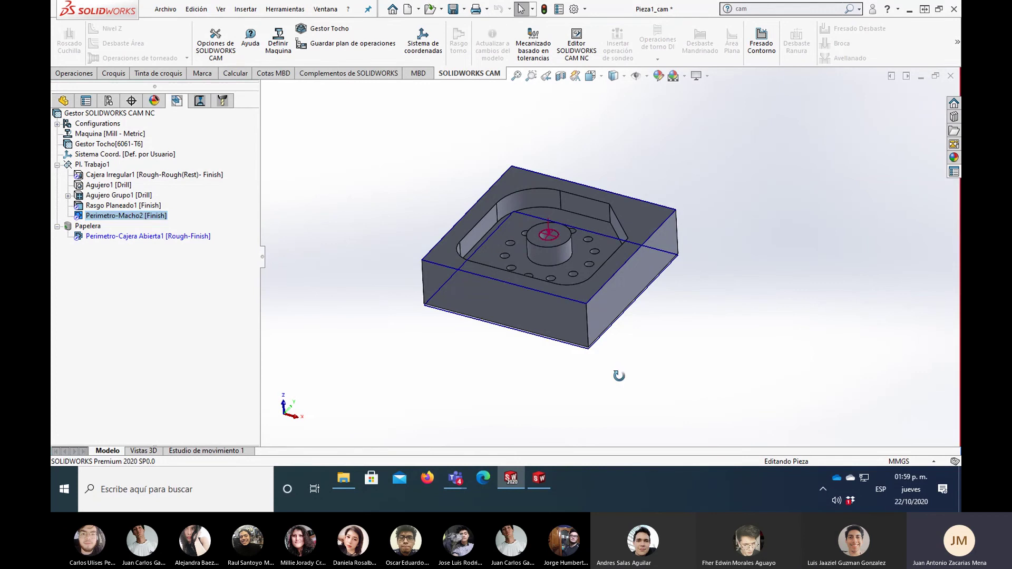
Step: Rotate the pocketed part toward a more top-down view to inspect it
{"action": "mouse_move", "coordinate": [560, 372]}
{"action": "middle_mouse_down"}
{"action": "mouse_move", "coordinate": [606, 372]}
{"action": "mouse_move", "coordinate": [608, 213]}
{"action": "mouse_move", "coordinate": [591, 285]}
{"action": "middle_mouse_up"}
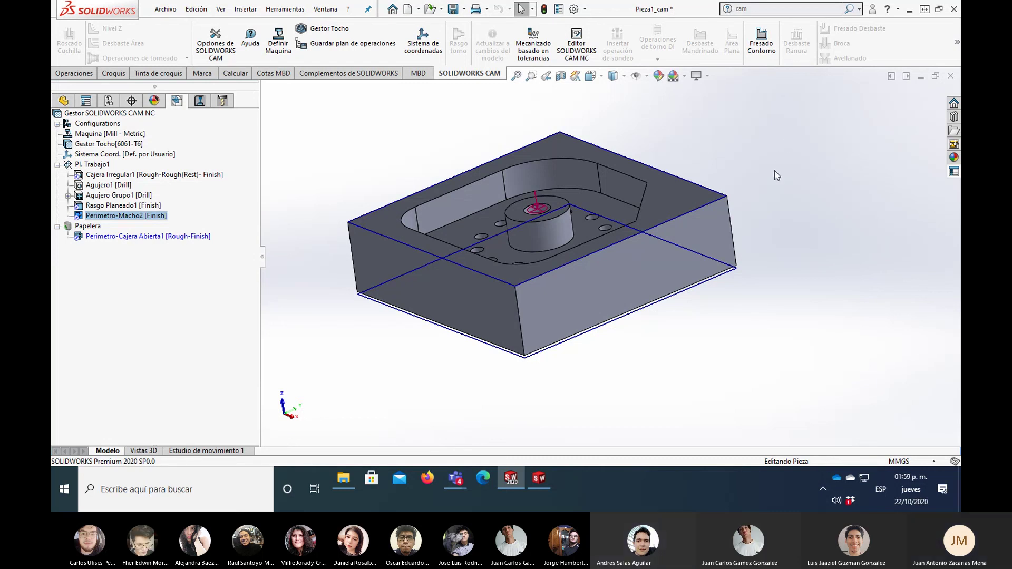
{"action": "left_click", "coordinate": [577, 141]}
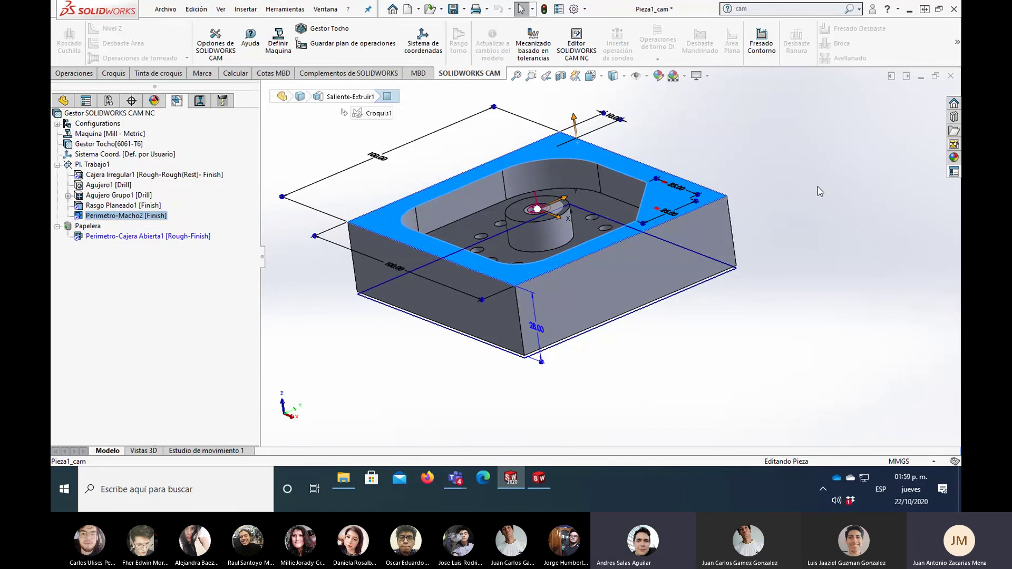
{"action": "left_click", "coordinate": [788, 144]}
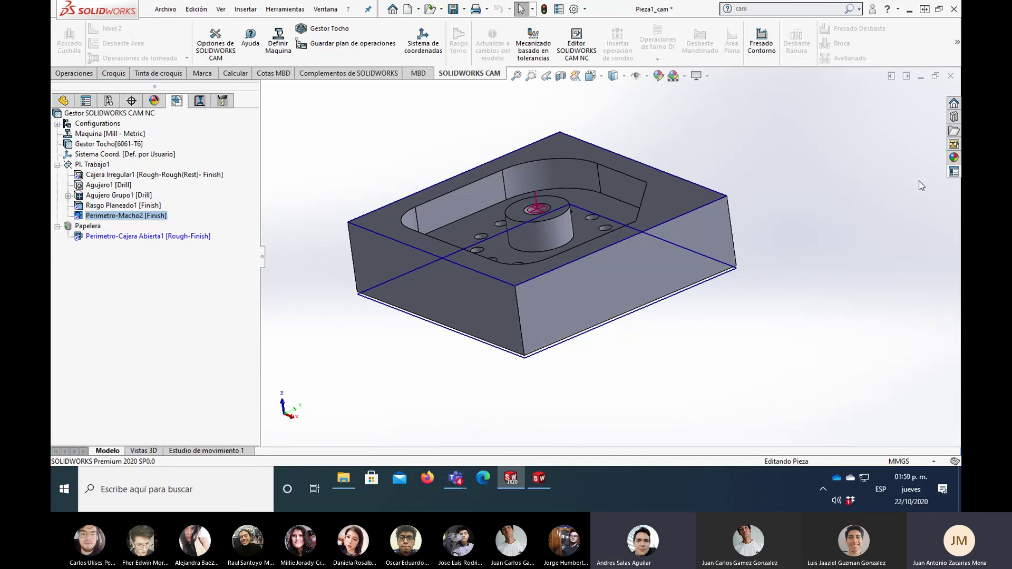
{"action": "mouse_move", "coordinate": [753, 258]}
{"action": "middle_mouse_down"}
{"action": "mouse_move", "coordinate": [723, 219]}
{"action": "mouse_move", "coordinate": [760, 267]}
{"action": "middle_mouse_up"}
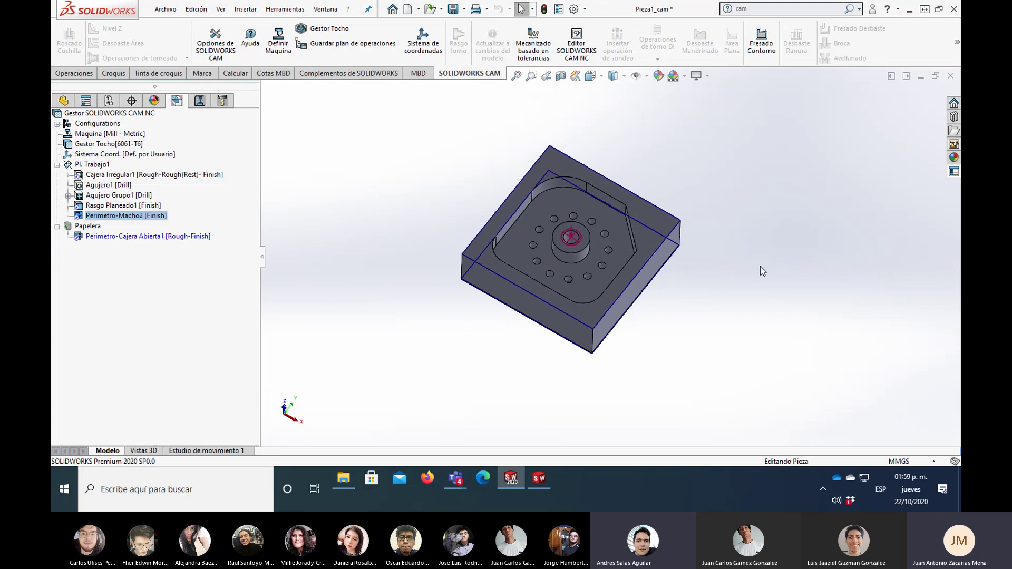